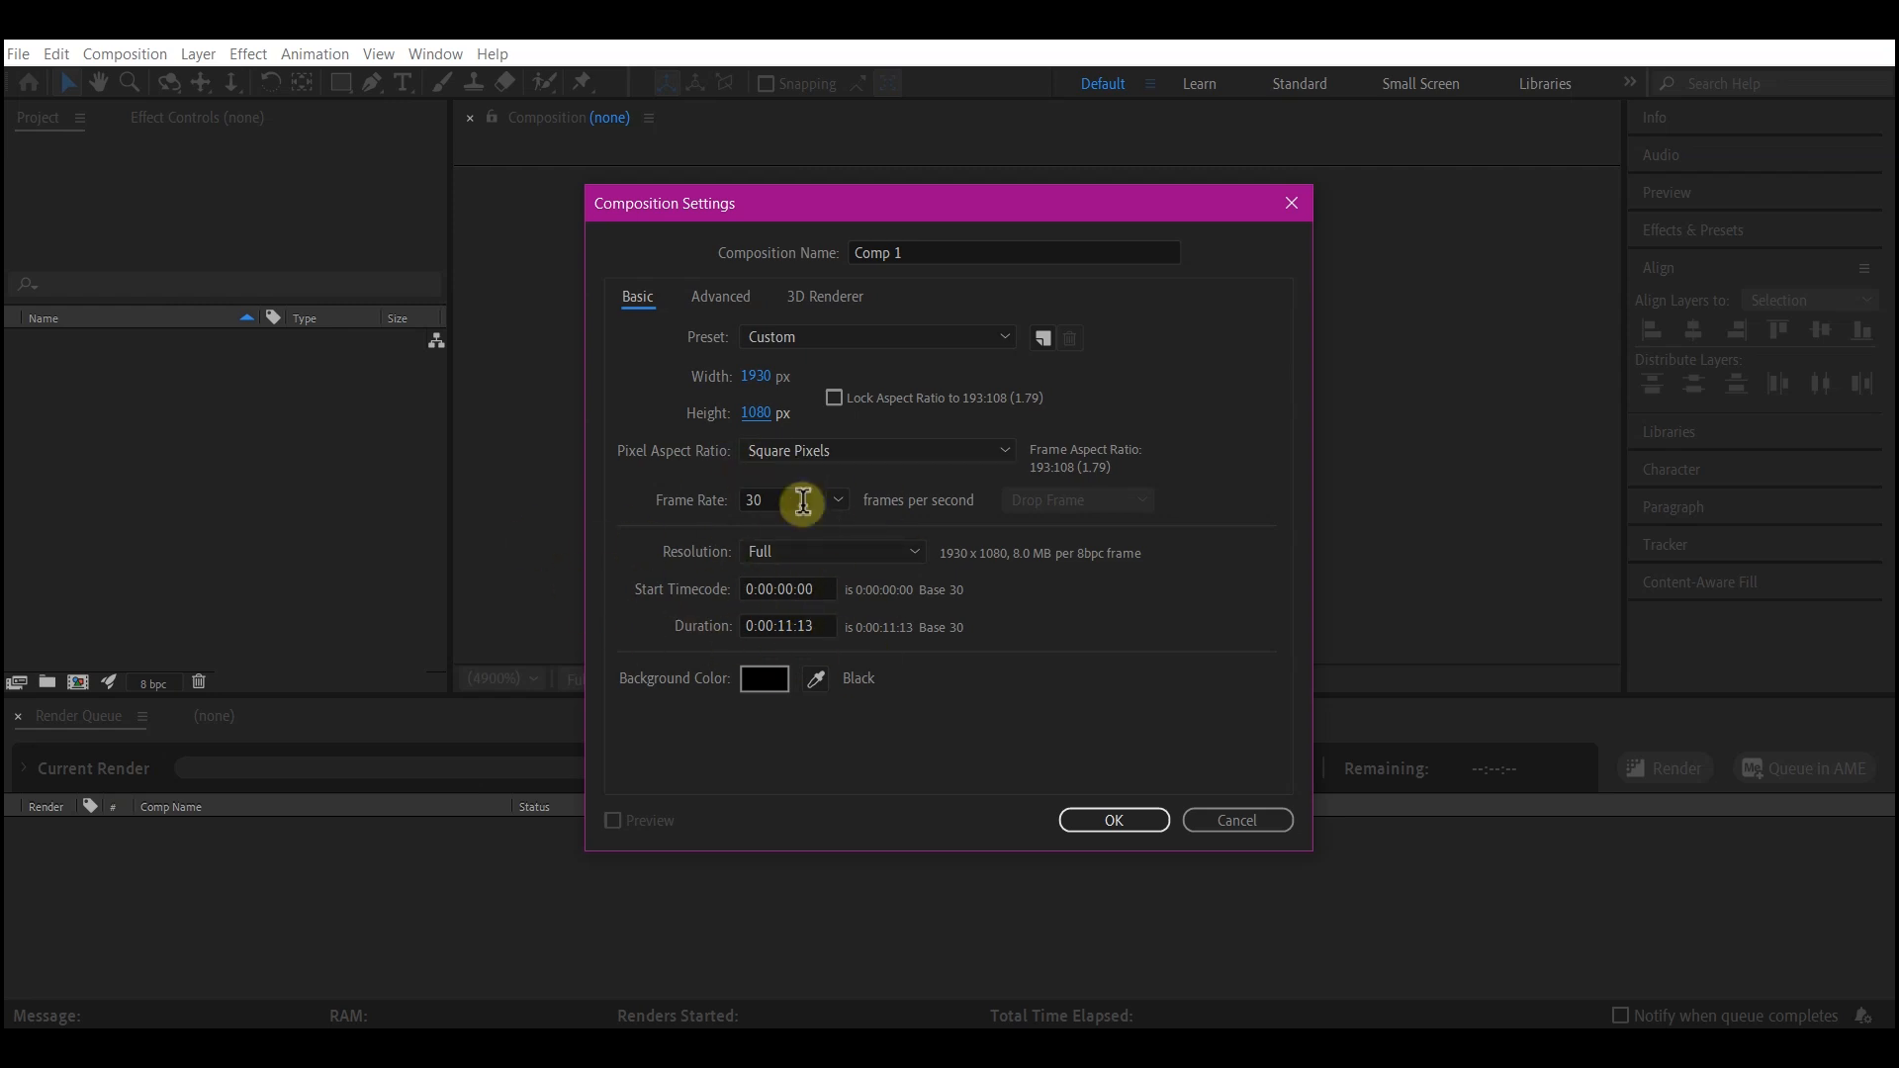
- Create the 1930 x 1080 px, 30 fps composition and add a composition-sized black solid named bg
{"action": "left_click", "coordinate": [1142, 820]}
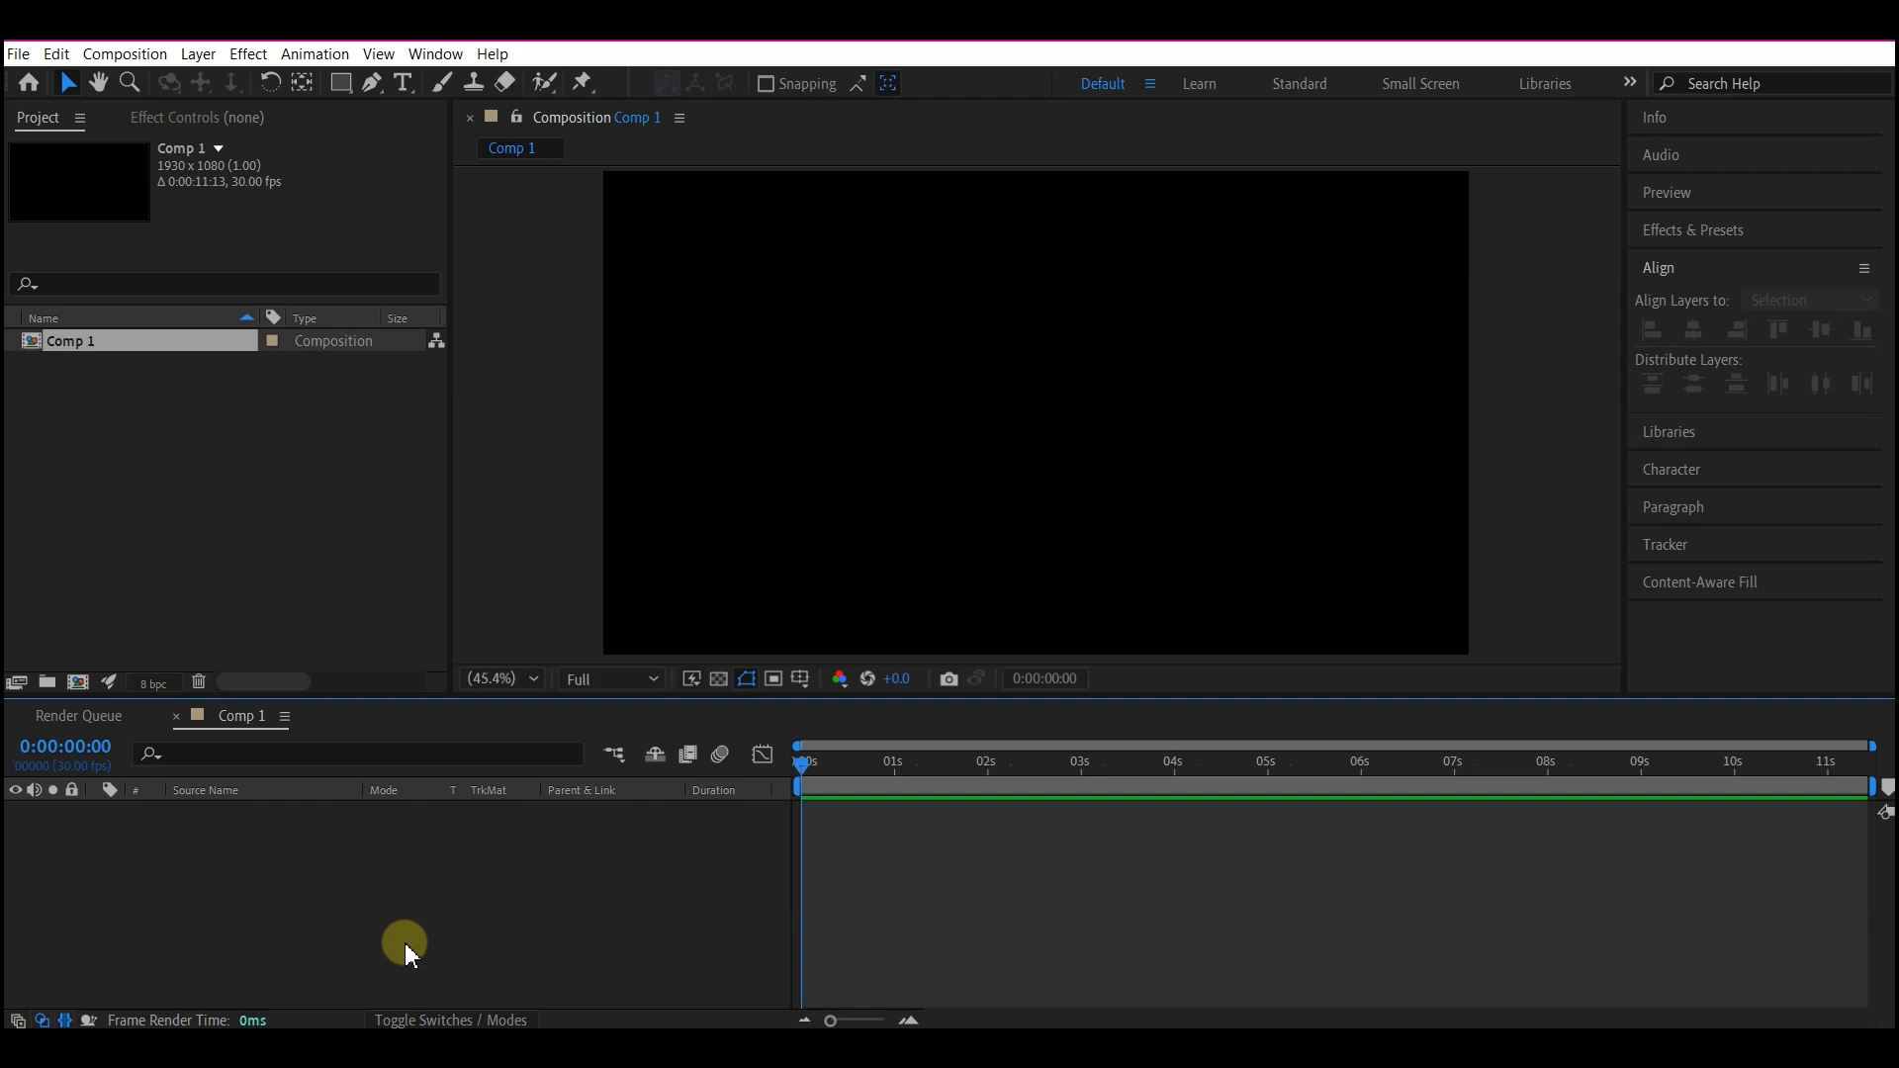
{"action": "right_click", "coordinate": [414, 943]}
{"action": "mouse_move", "coordinate": [450, 686]}
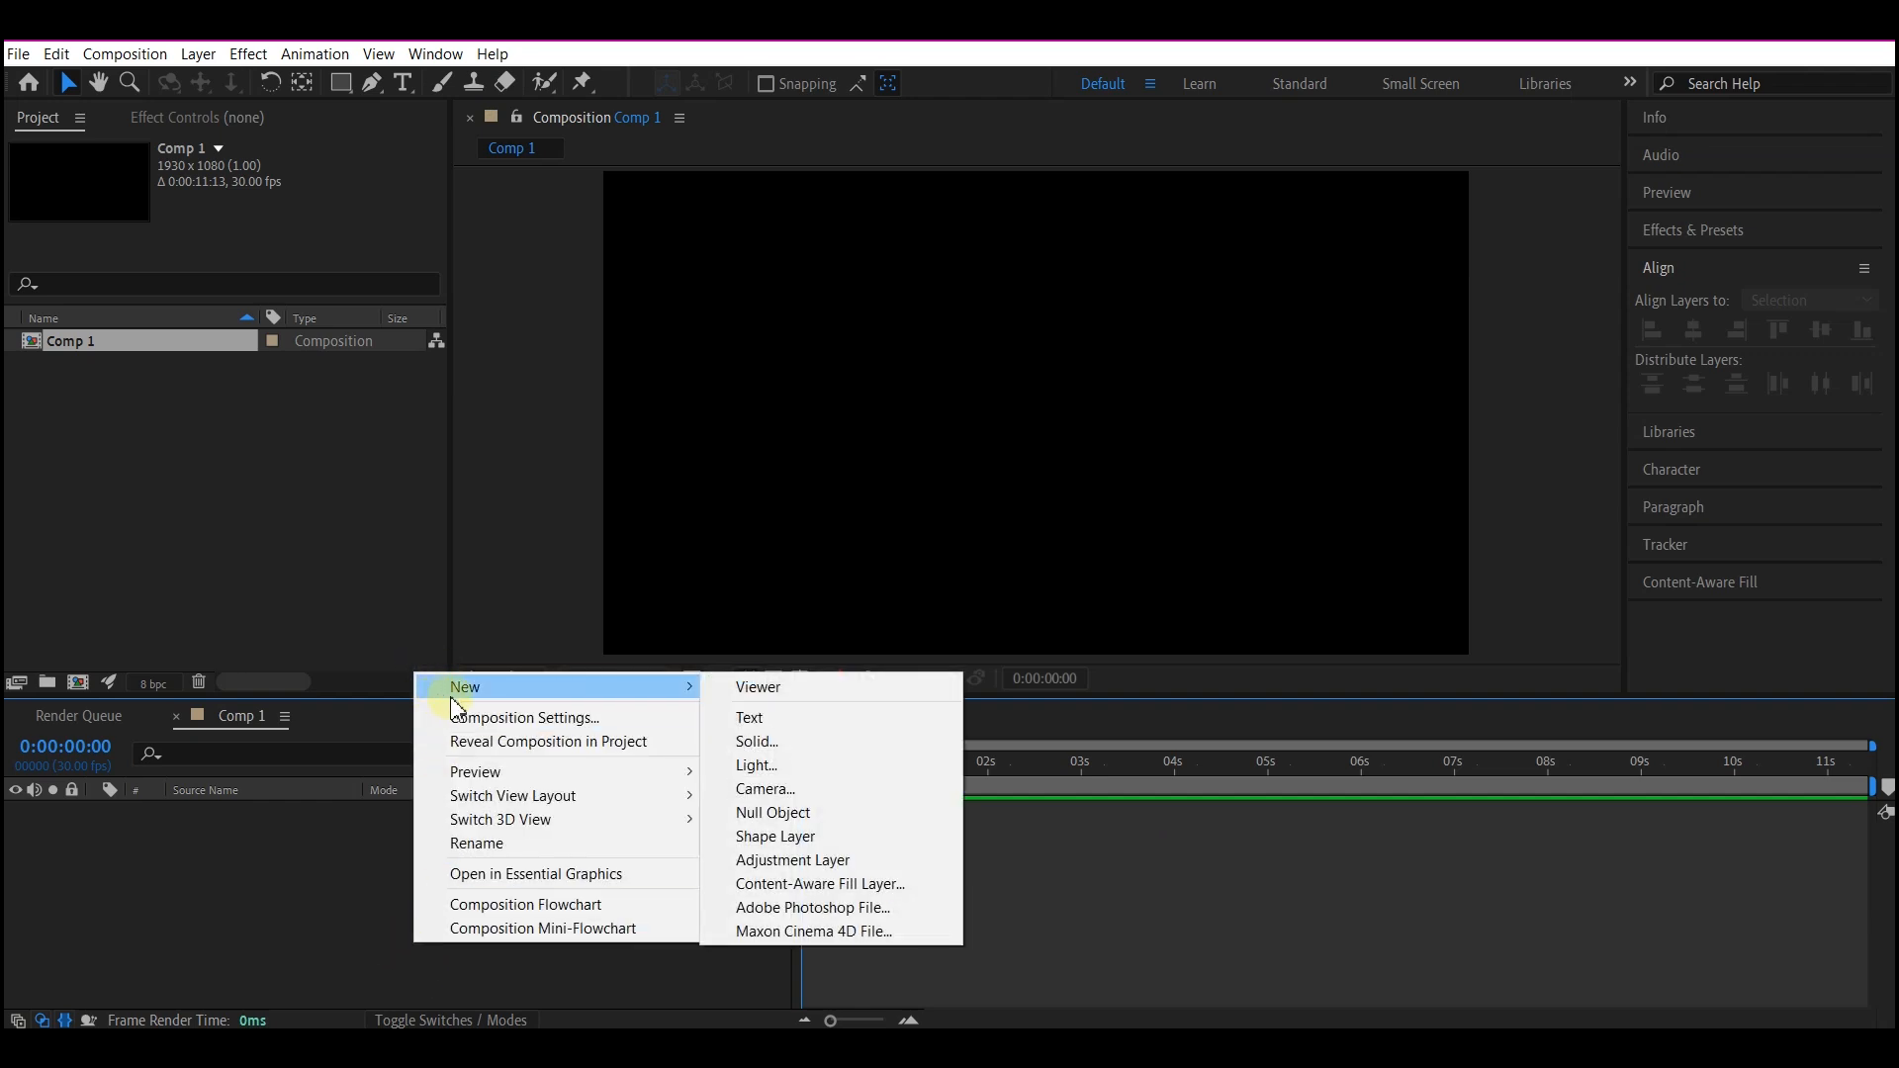
{"action": "left_click", "coordinate": [810, 744]}
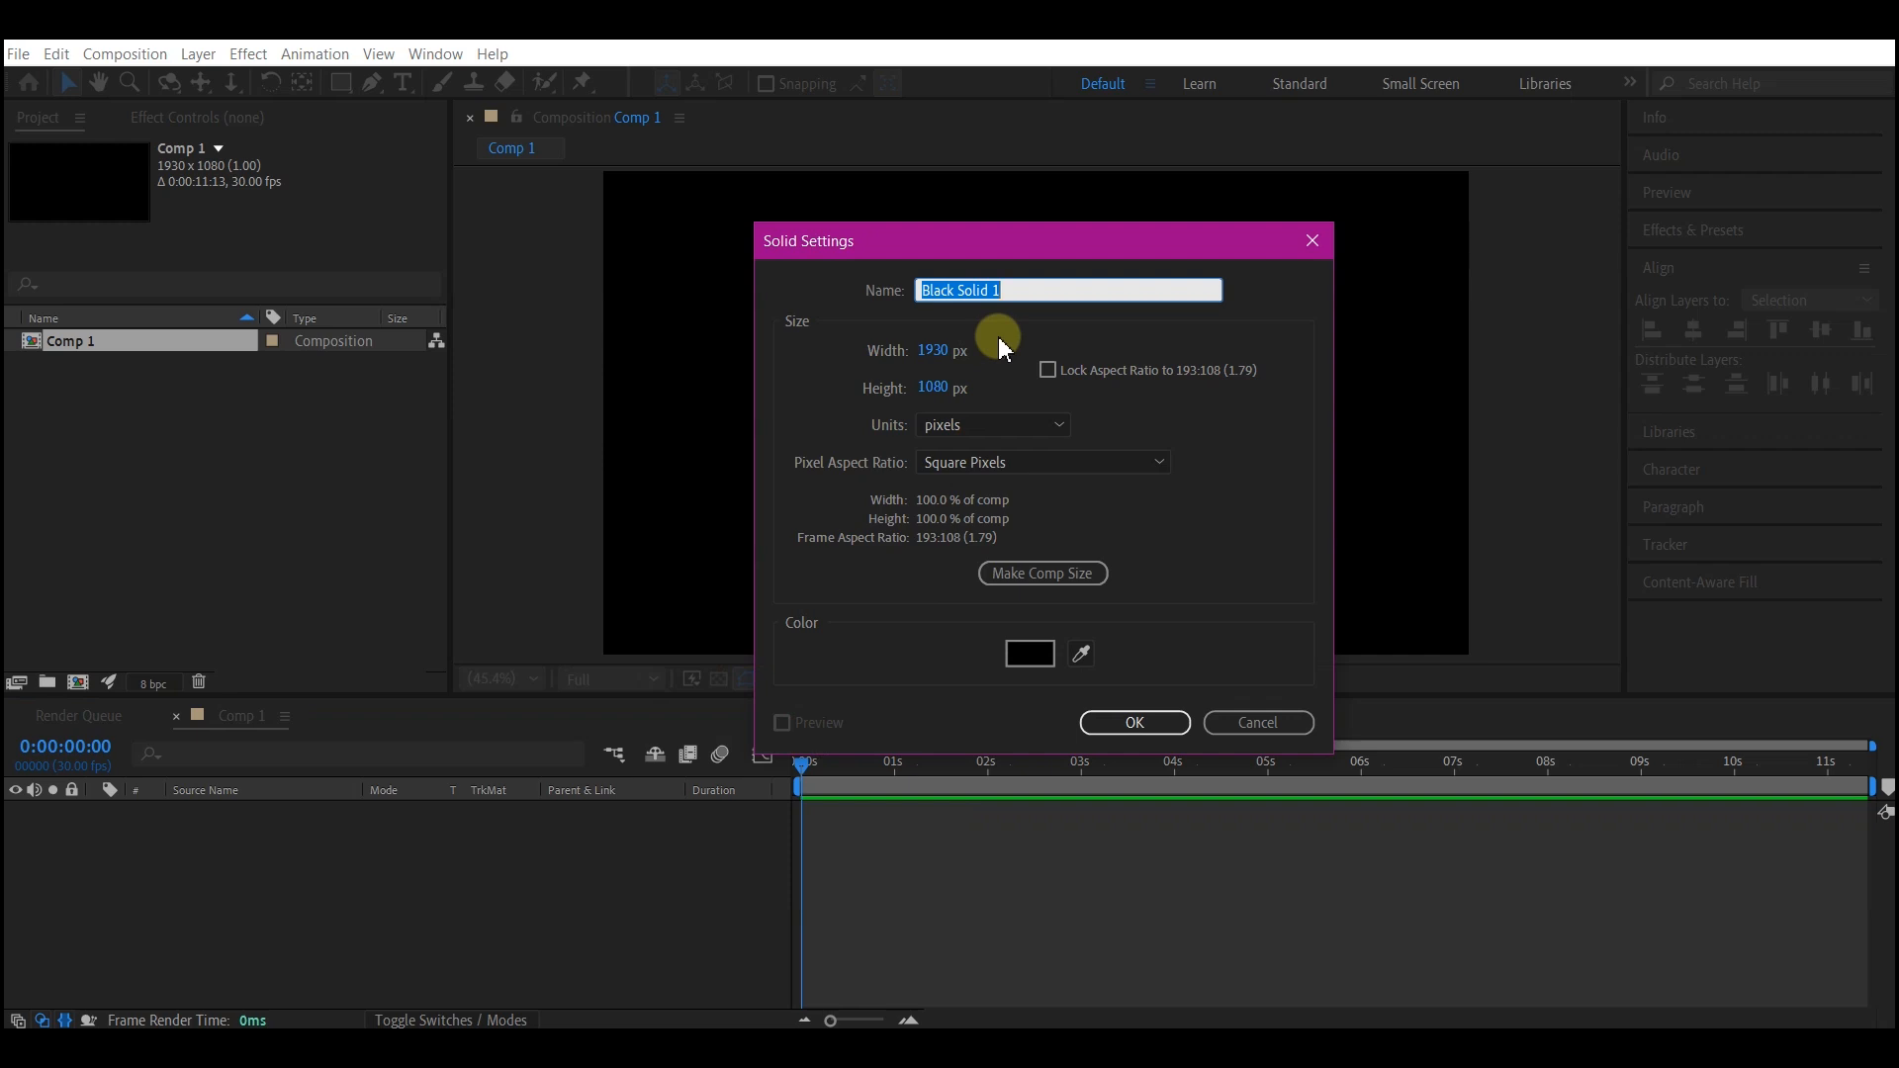
{"action": "type", "text": "bg"}
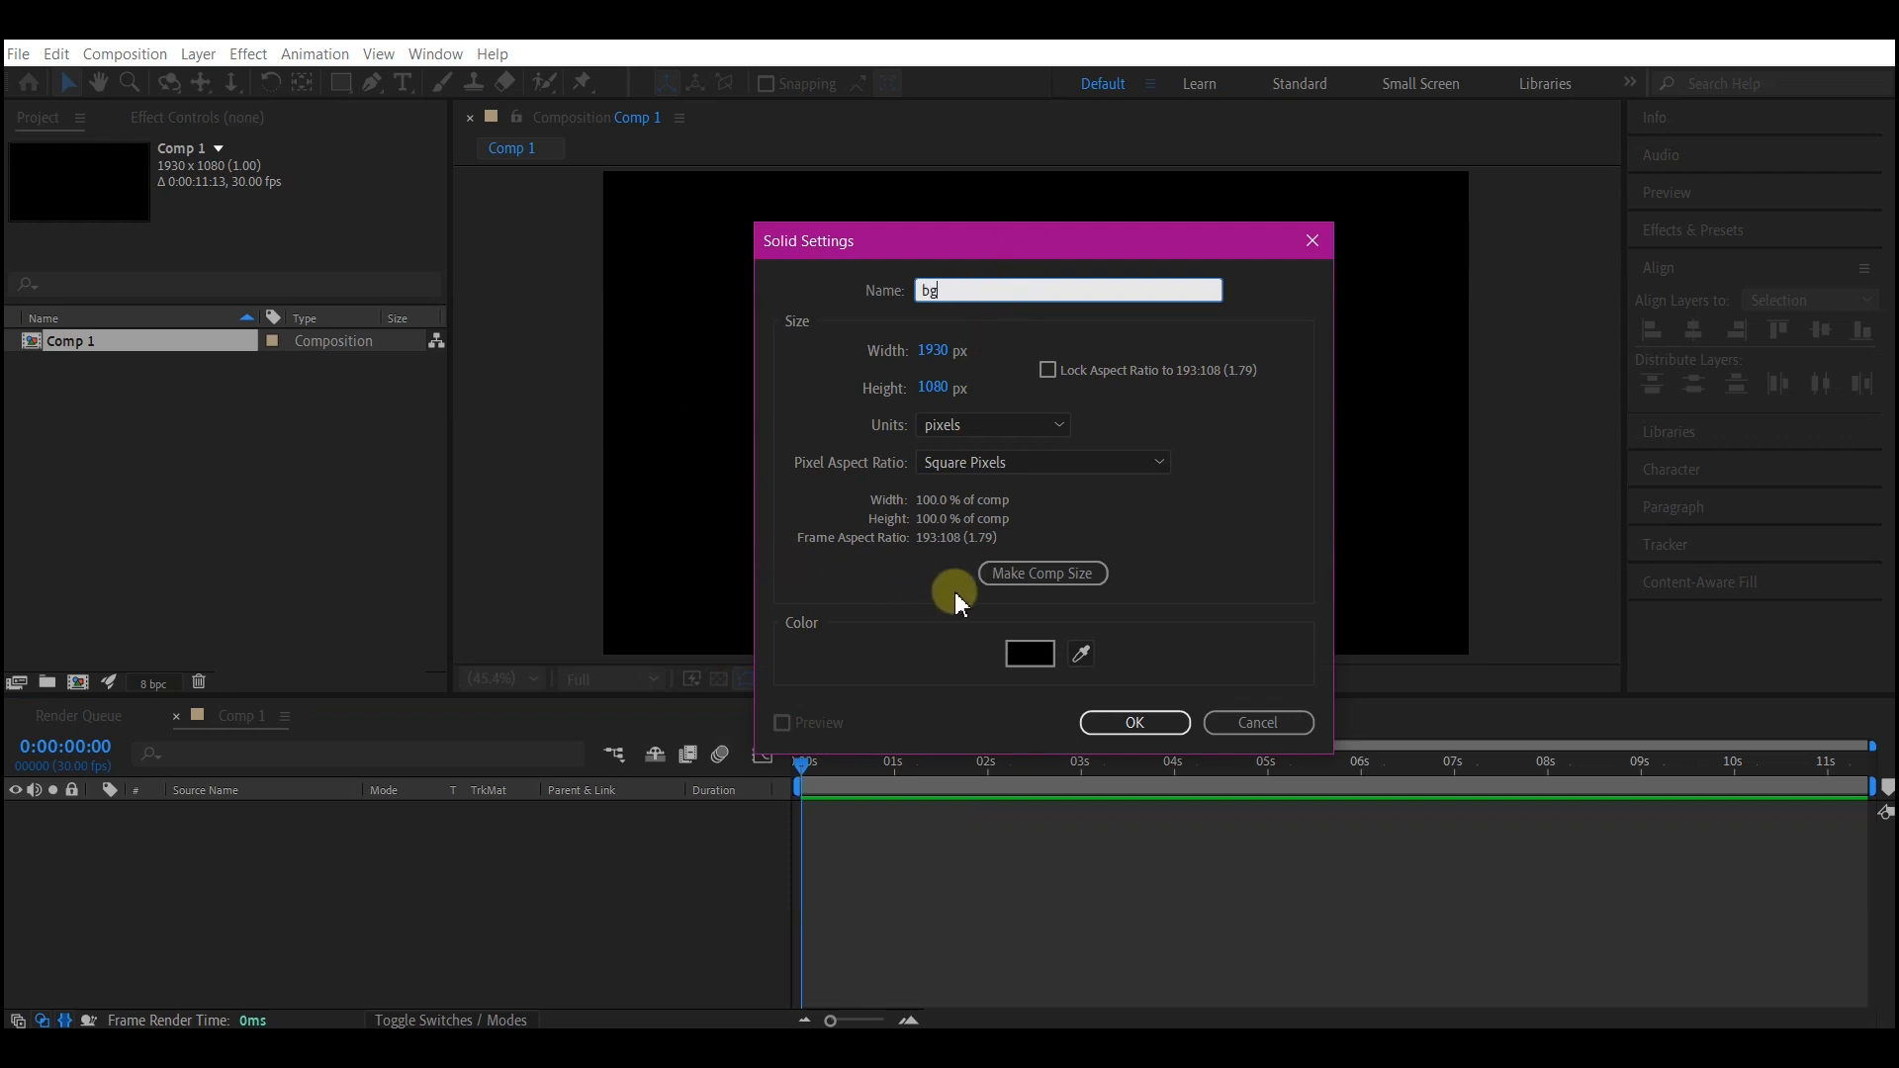
{"action": "left_click", "coordinate": [1039, 576]}
{"action": "left_click", "coordinate": [1118, 732]}
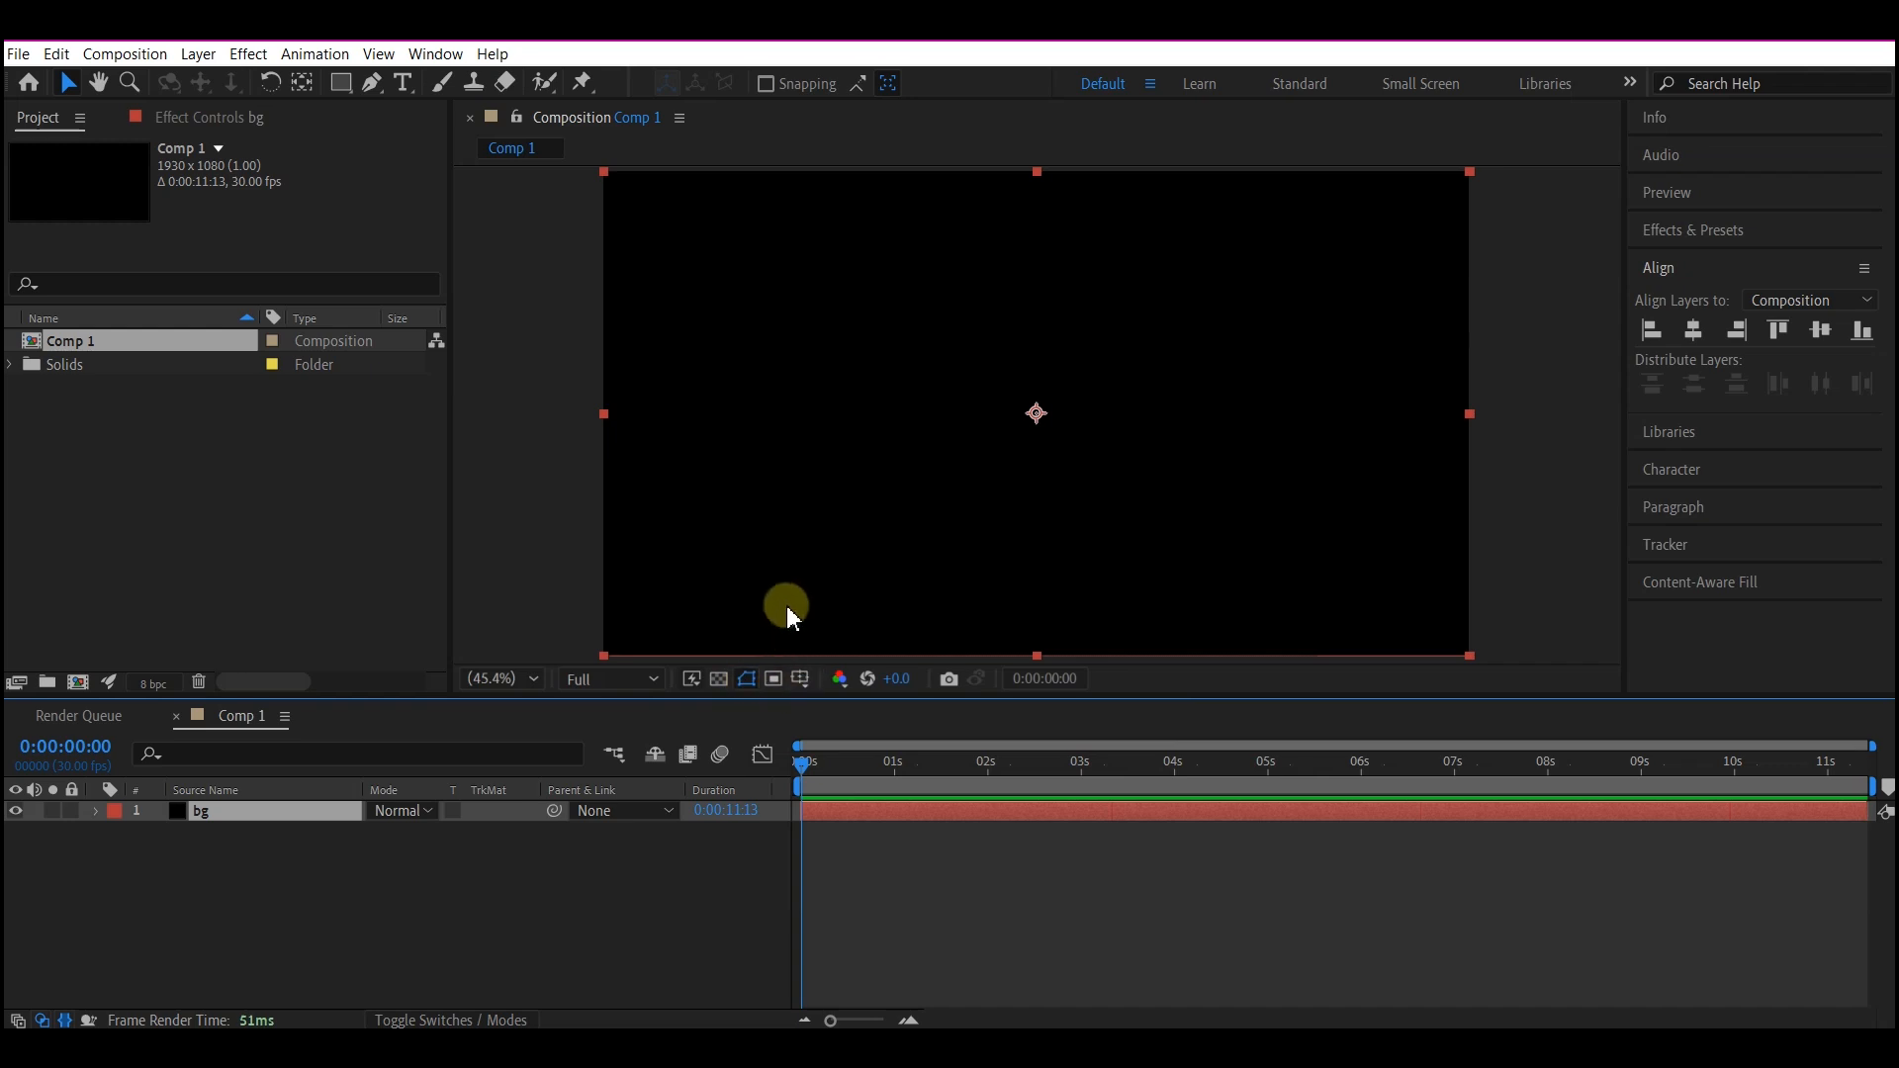
- Apply the Gradient Ramp effect to the bg layer and set its start color to dark navy 100C26
{"action": "key", "text": "ctrl+space"}
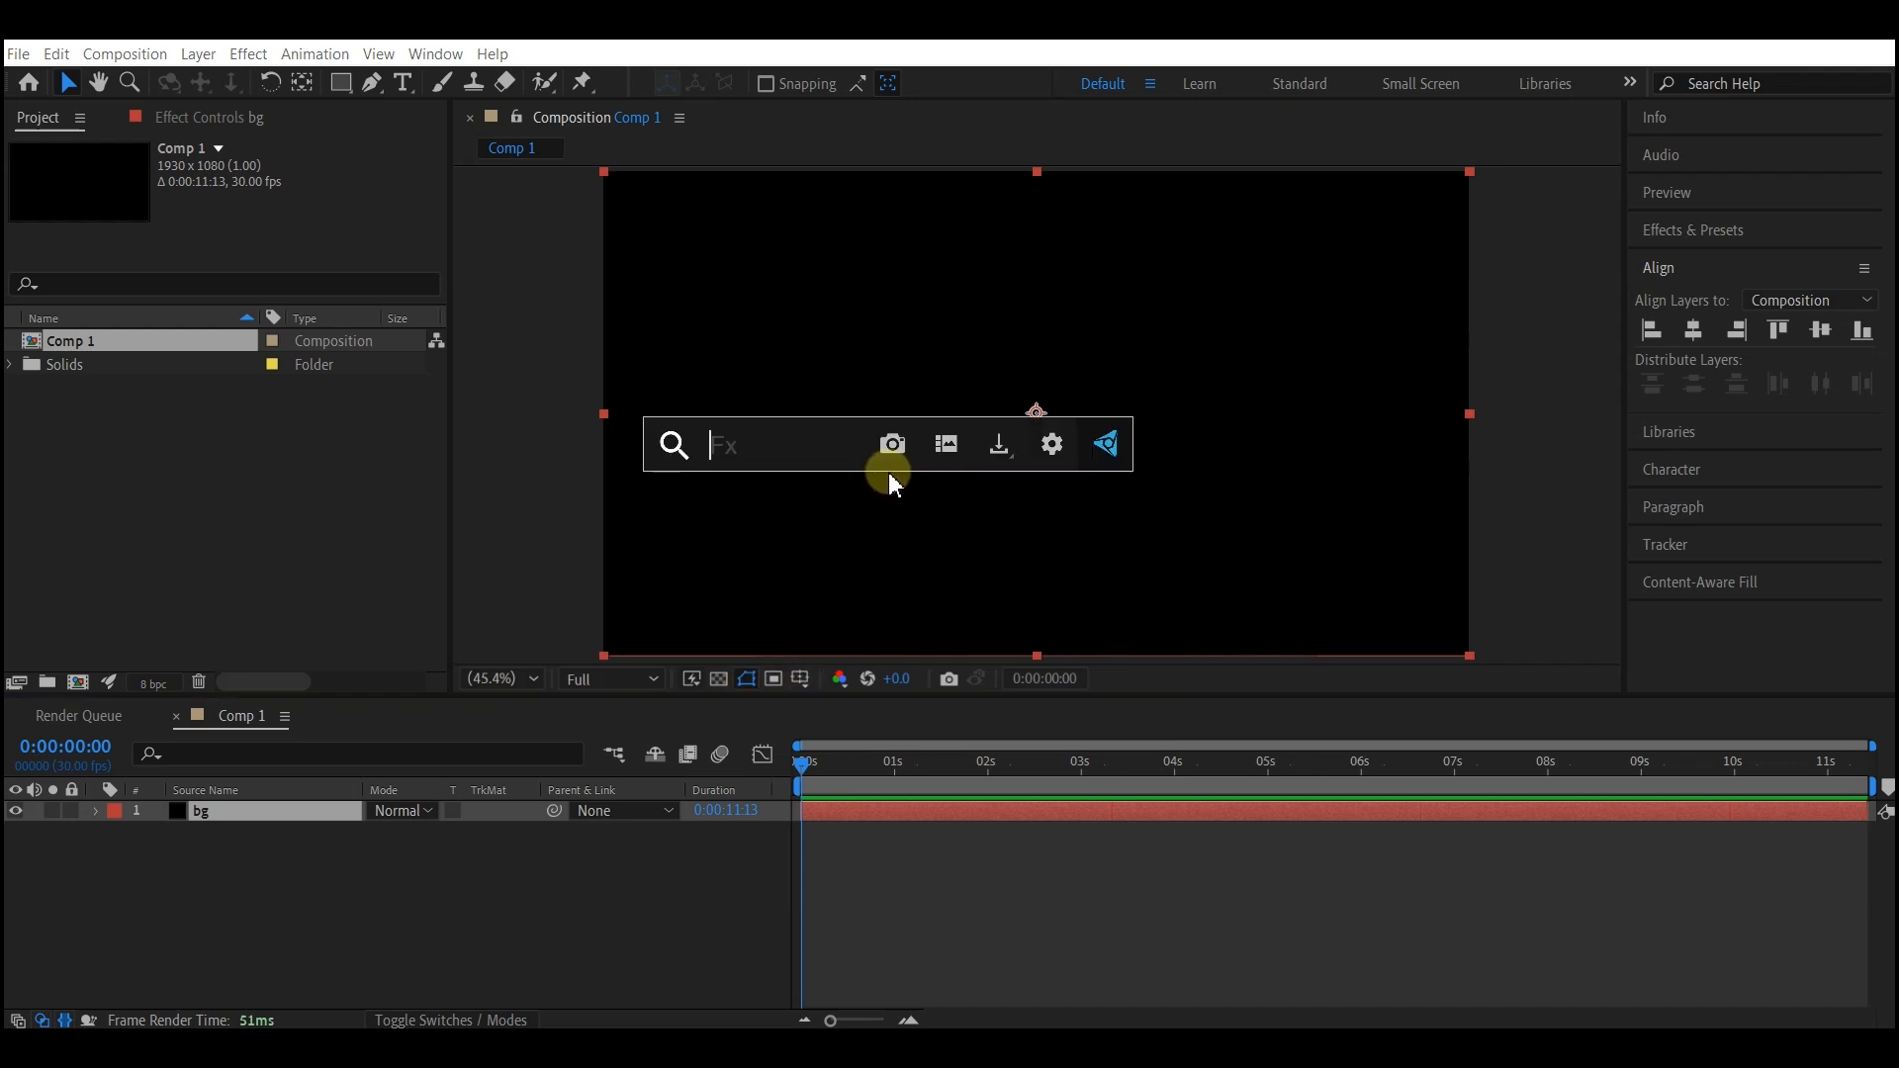
{"action": "type", "text": "ramp"}
{"action": "left_click", "coordinate": [800, 513]}
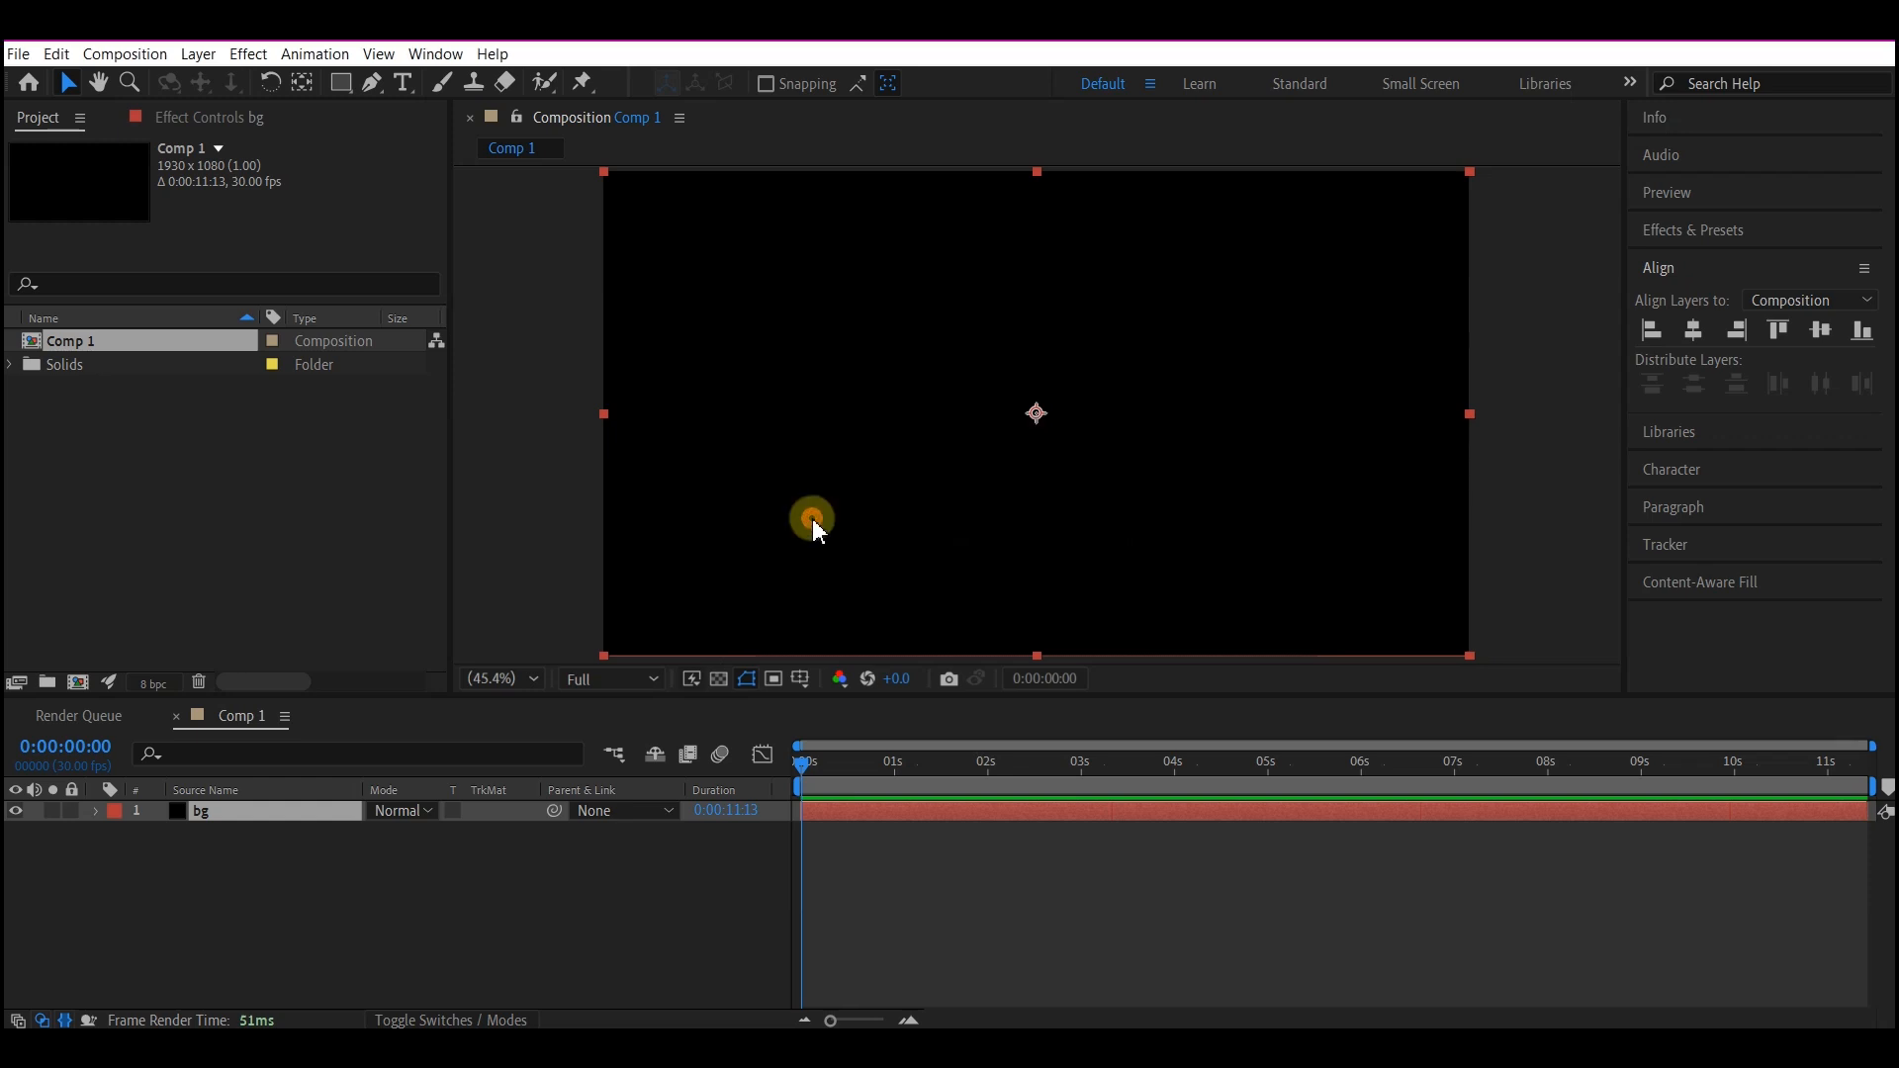
{"action": "left_click", "coordinate": [265, 210]}
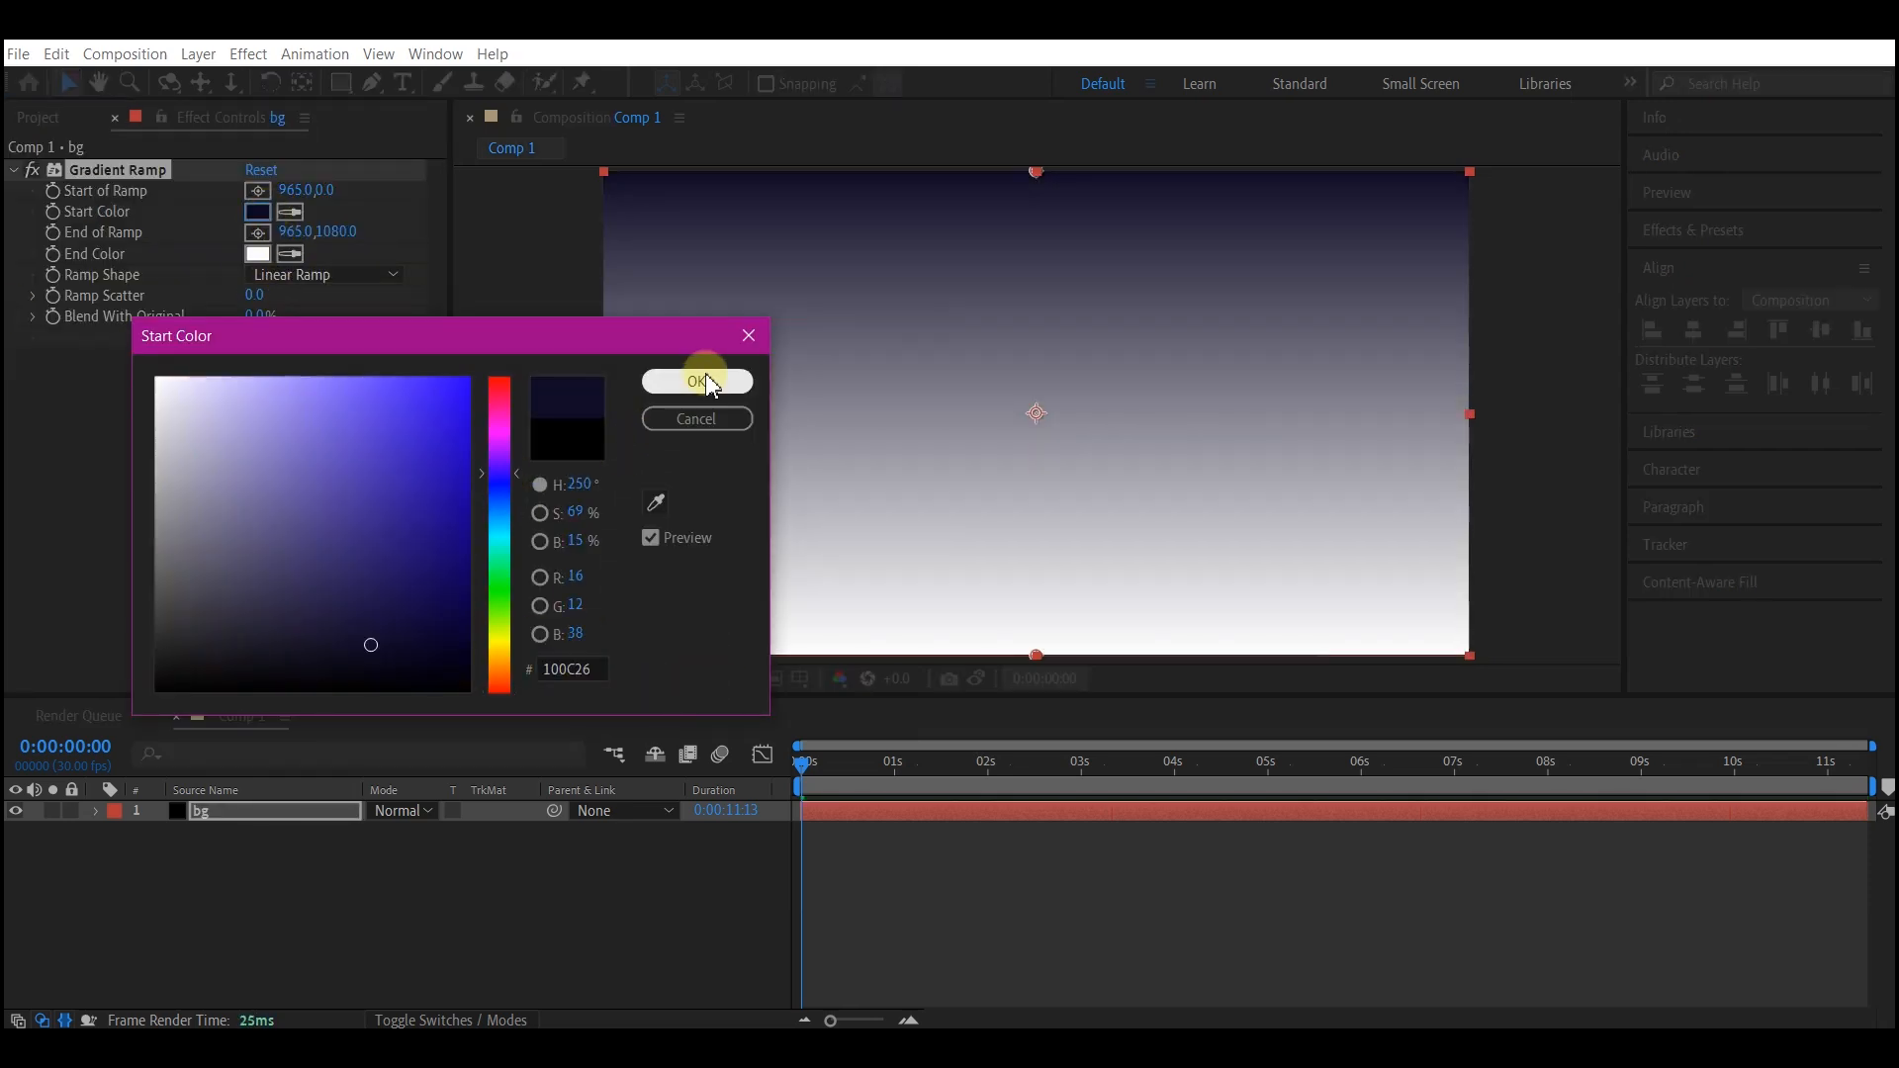
{"action": "left_click", "coordinate": [700, 377]}
- Set the Gradient Ramp's end color on the bg layer to a very dark purple
{"action": "left_click", "coordinate": [255, 256]}
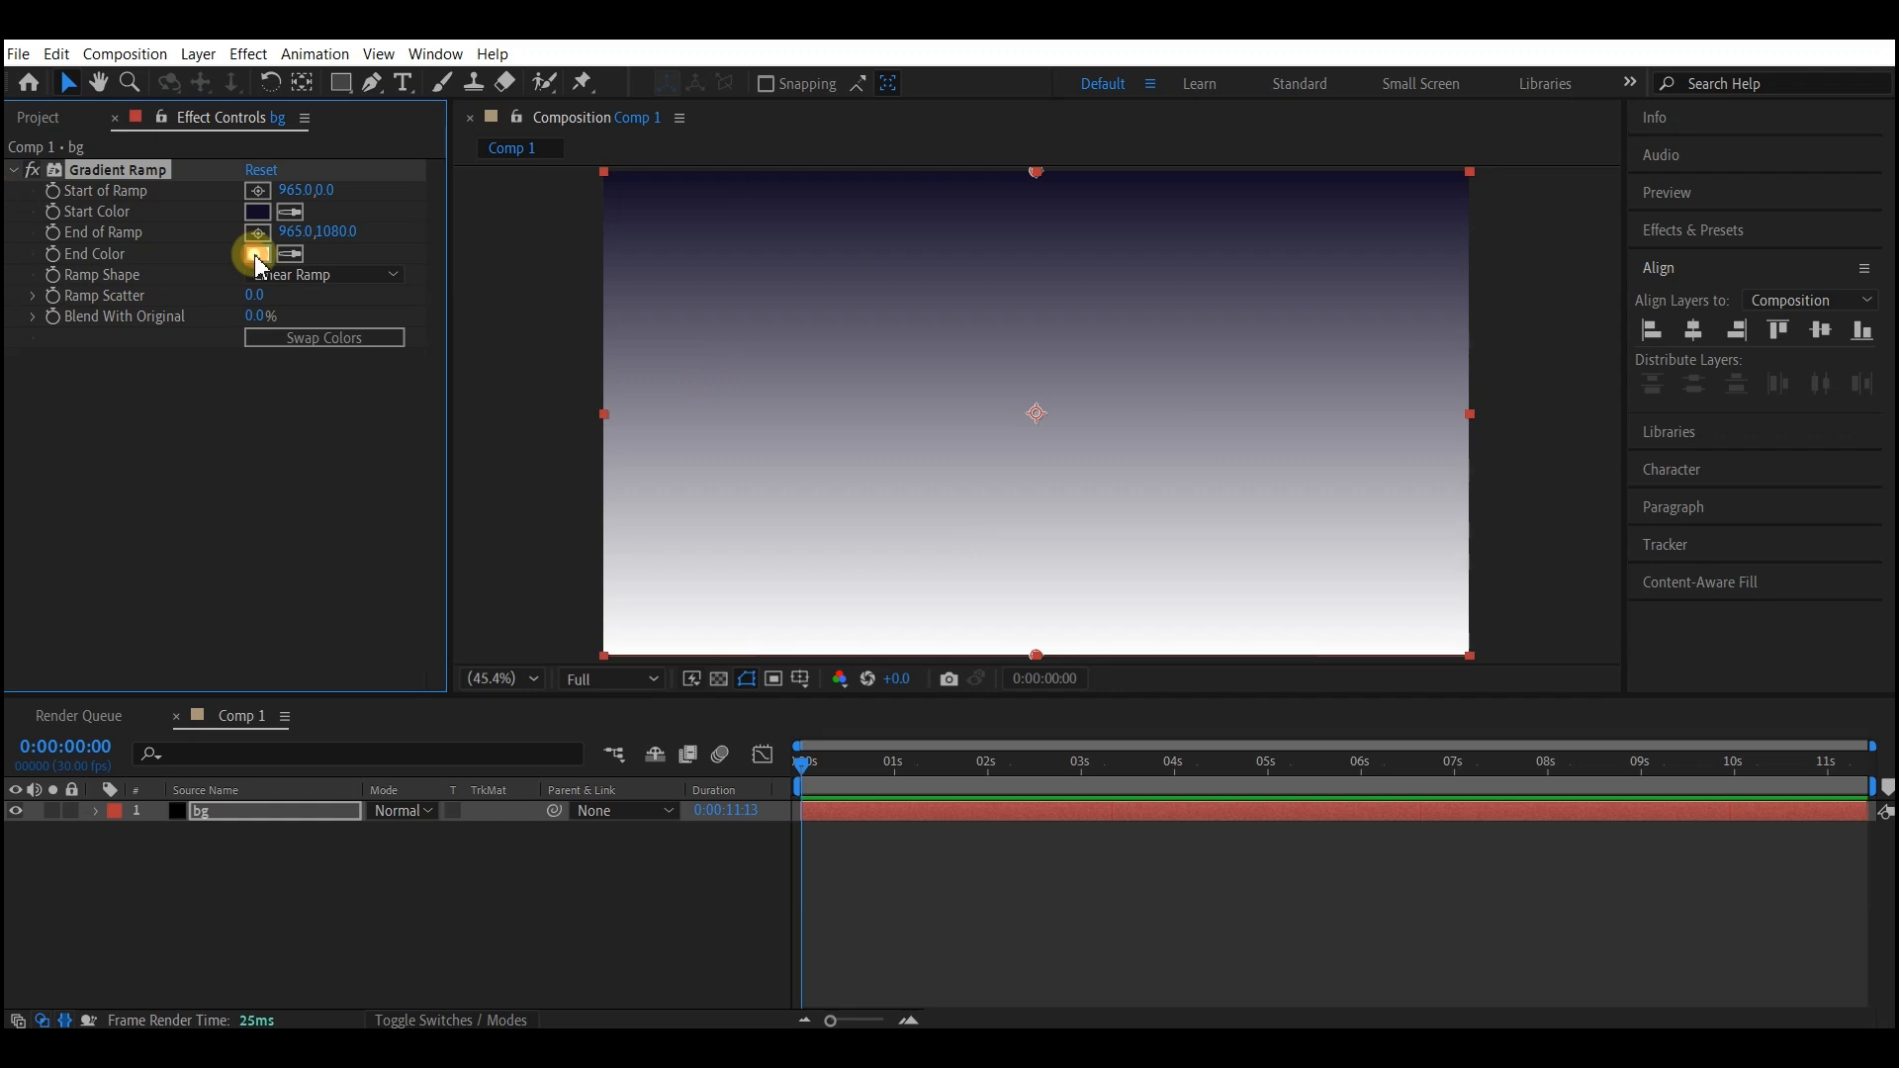
{"action": "left_click", "coordinate": [504, 464]}
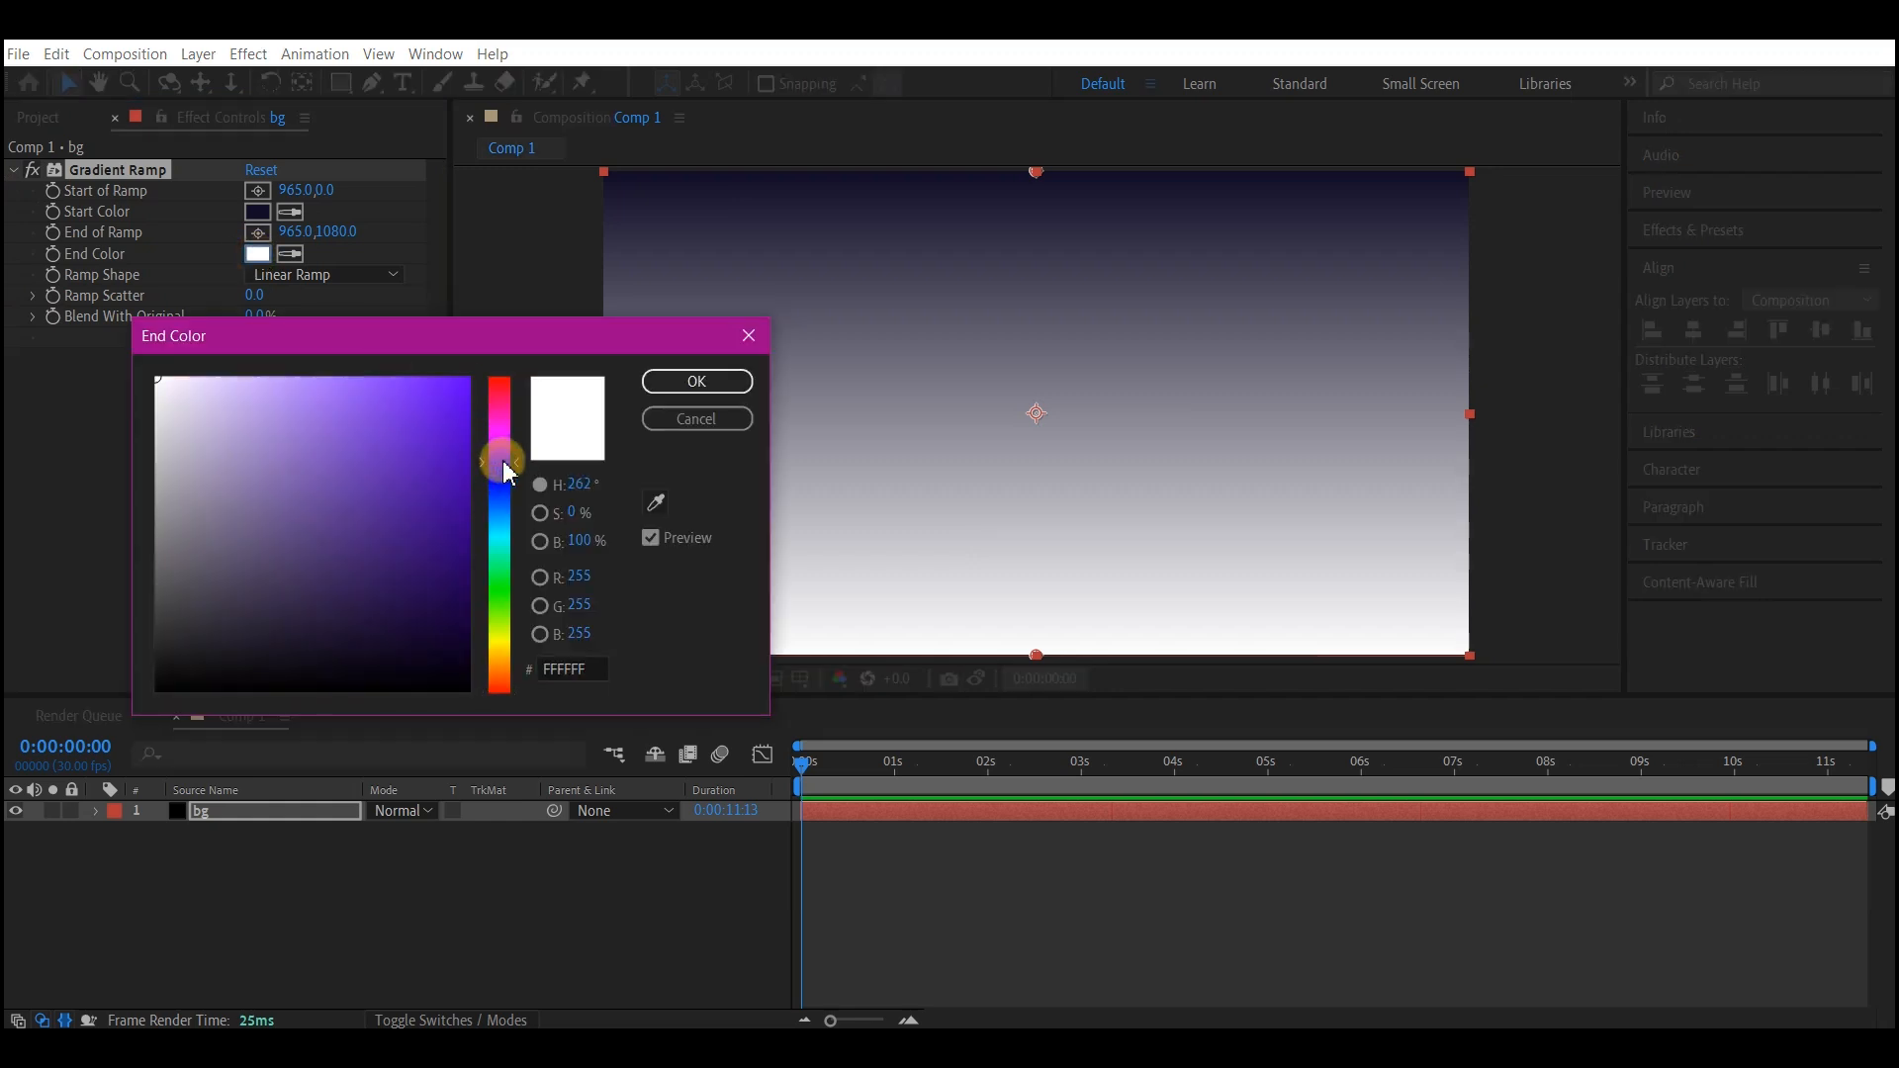
{"action": "left_click_drag", "start_coordinate": [395, 590], "coordinate": [391, 630]}
{"action": "left_click", "coordinate": [695, 386]}
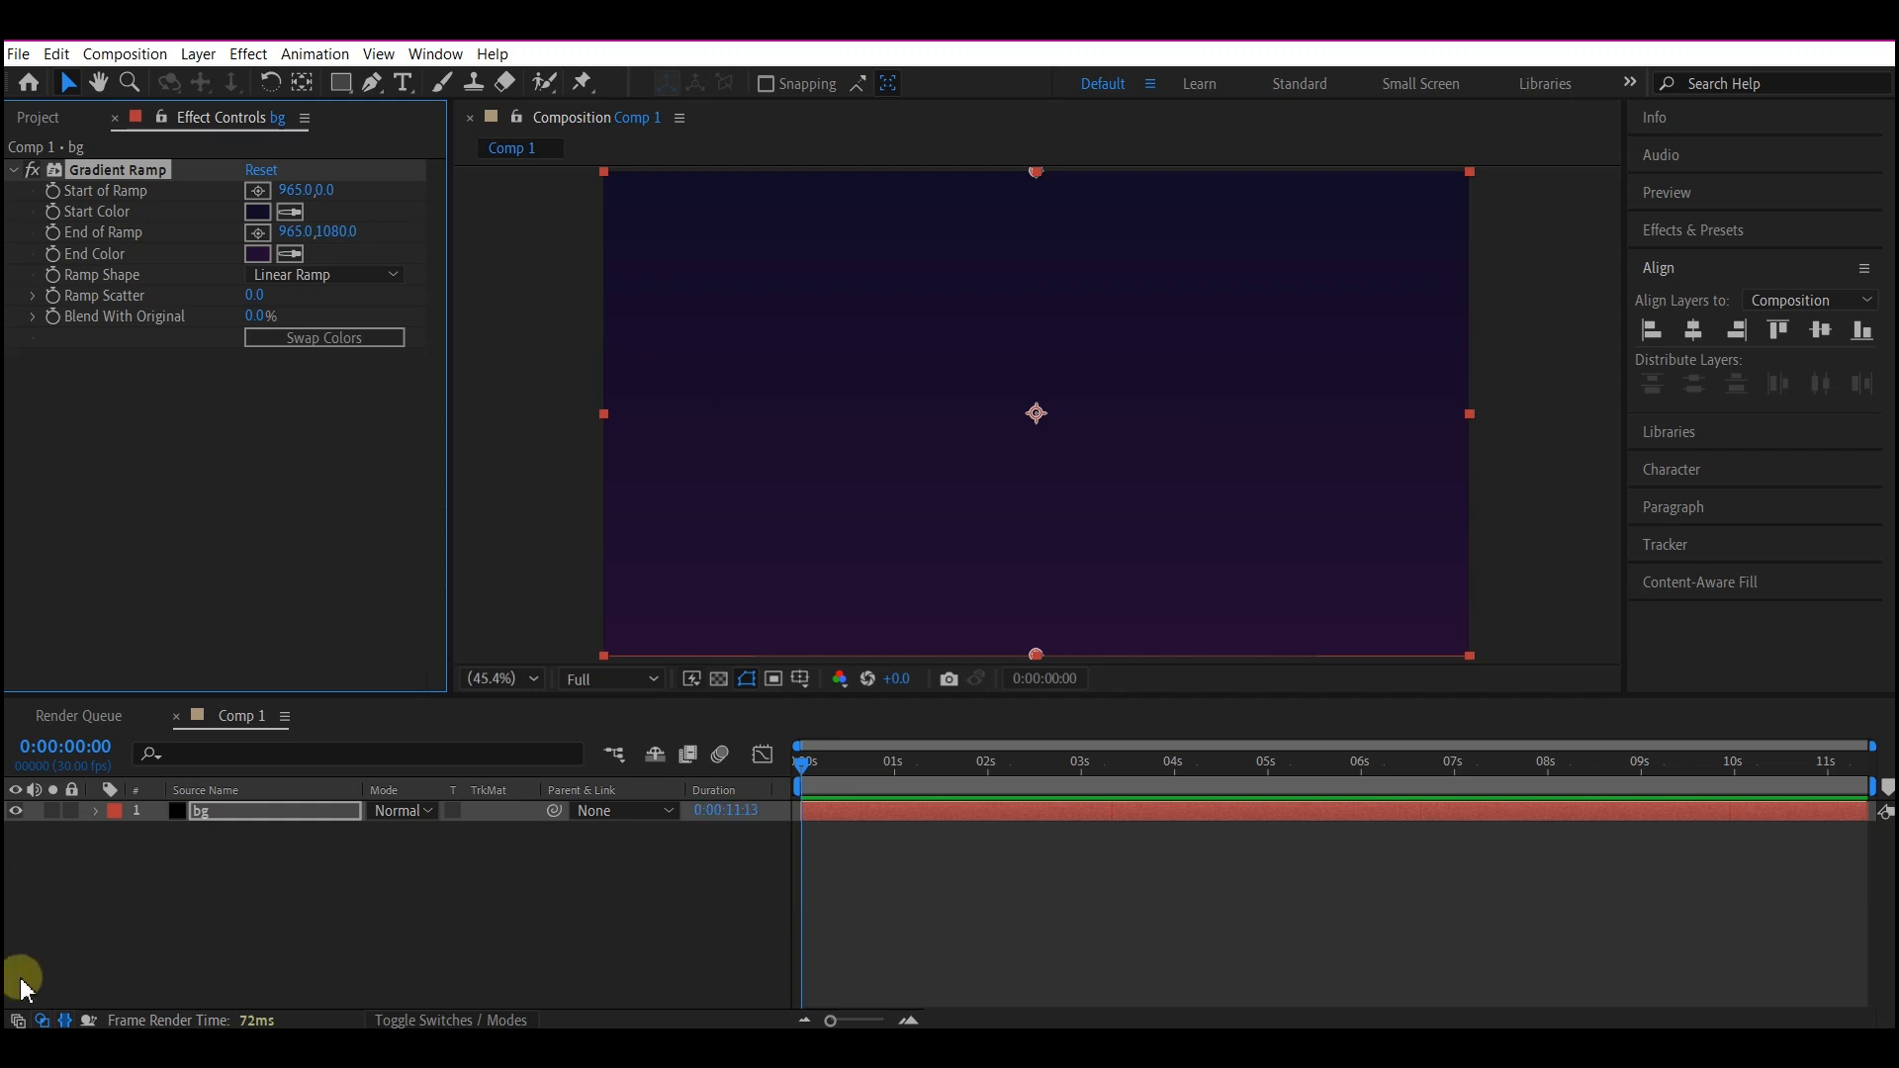
- Duplicate the bg layer and rename the upper copy grid
{"action": "left_click", "coordinate": [269, 811]}
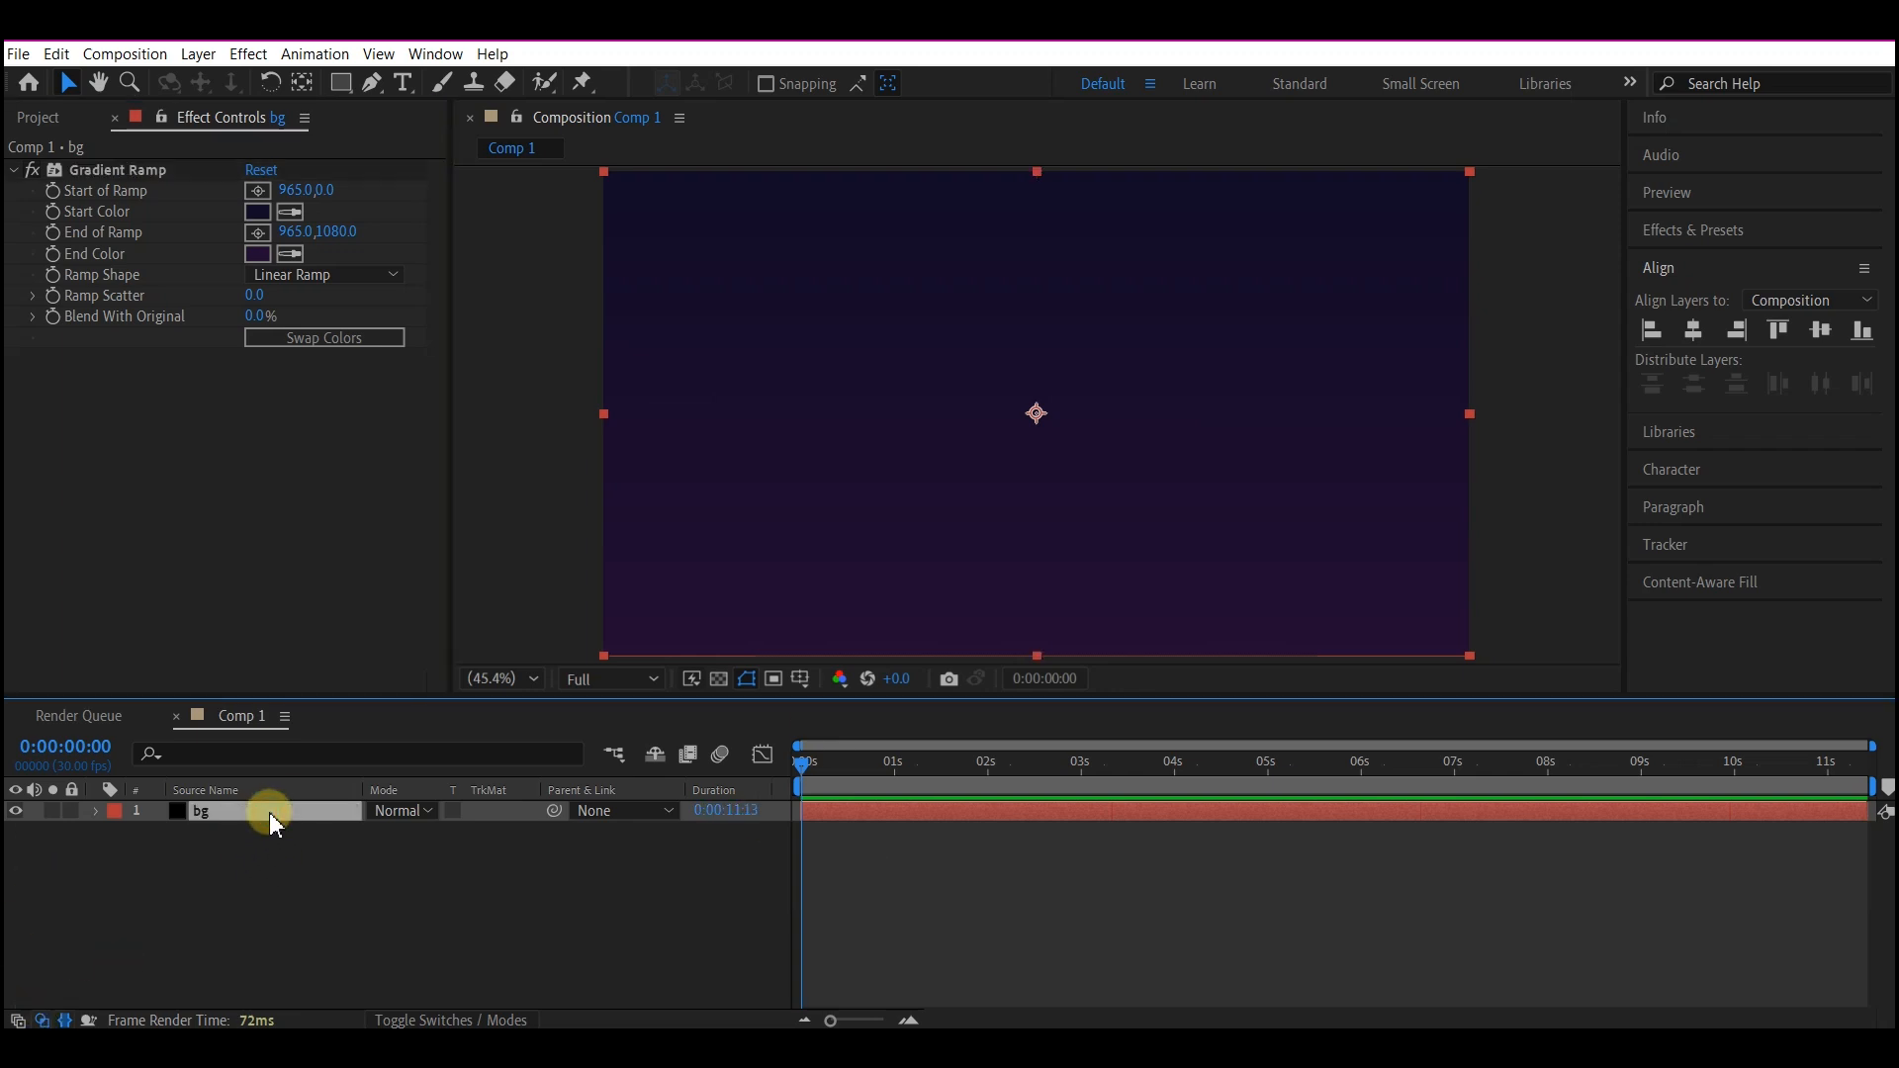
{"action": "key", "text": "ctrl+d"}
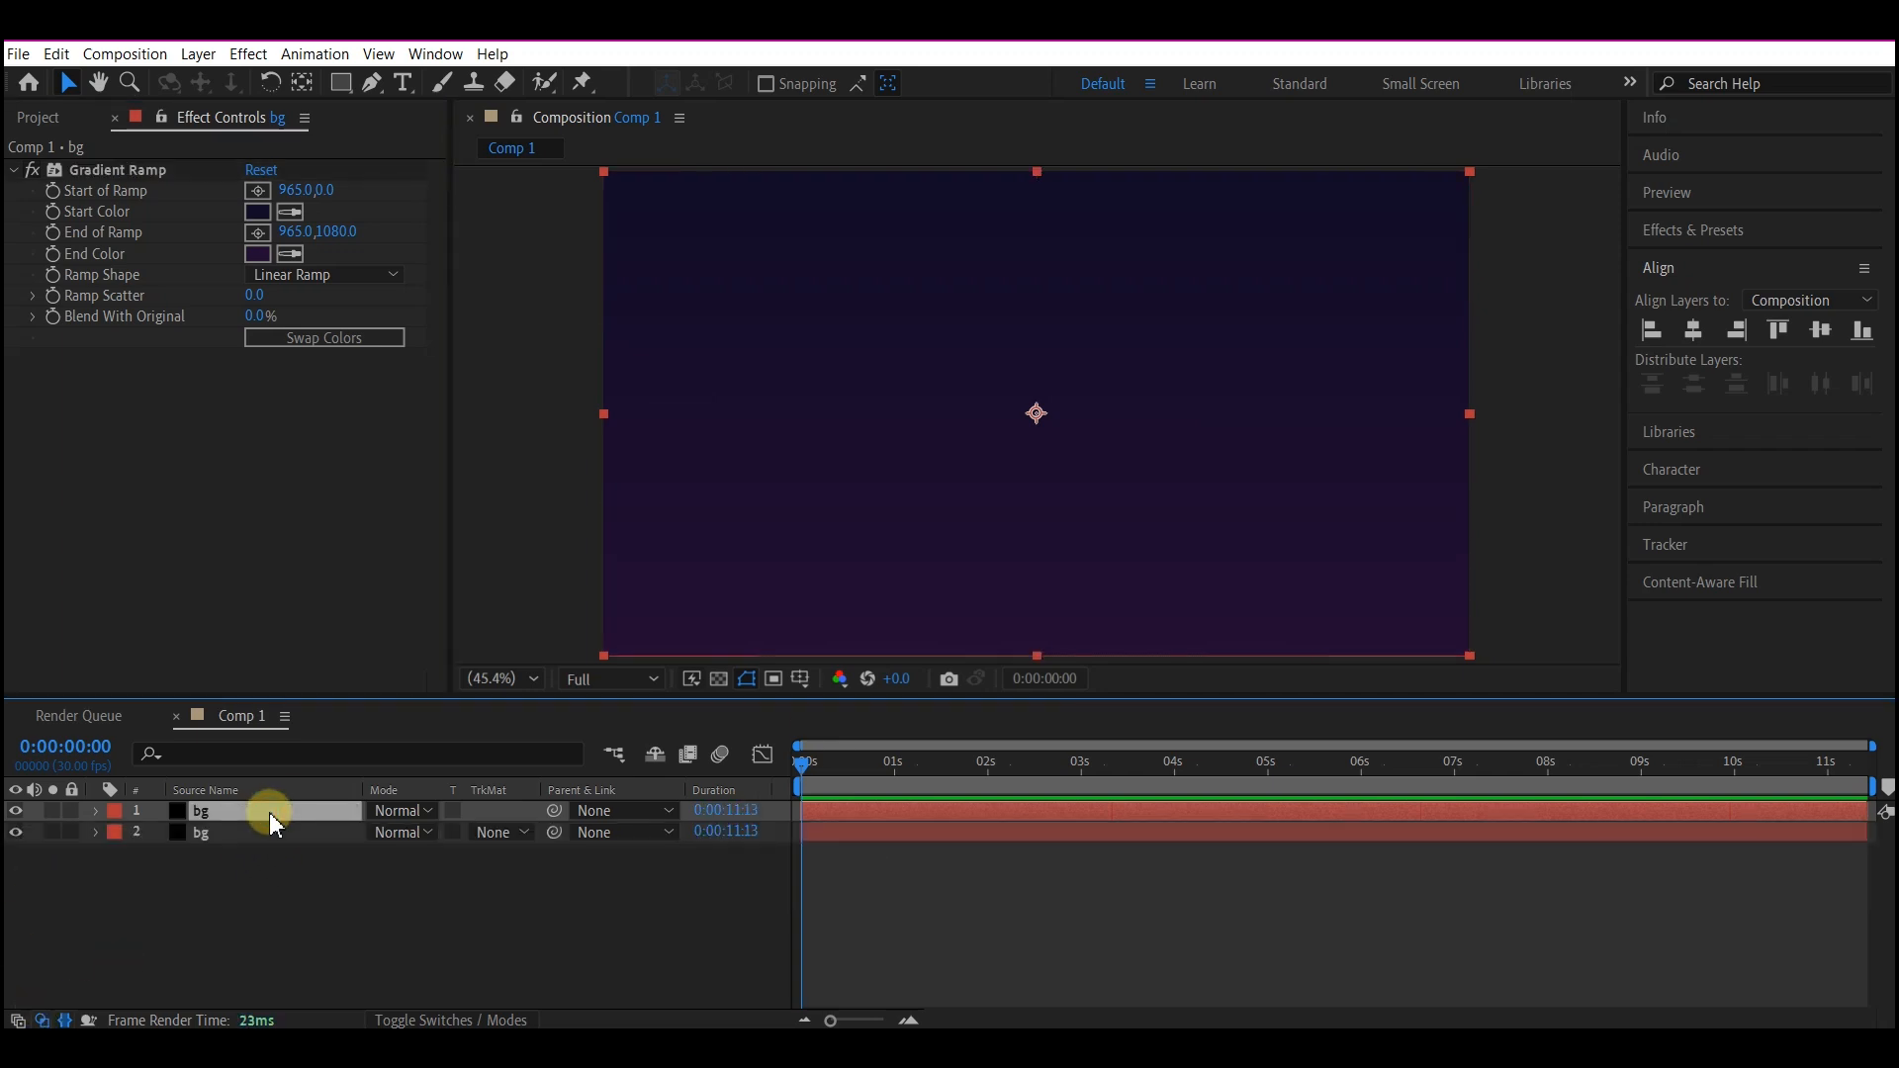
{"action": "key", "text": "Return"}
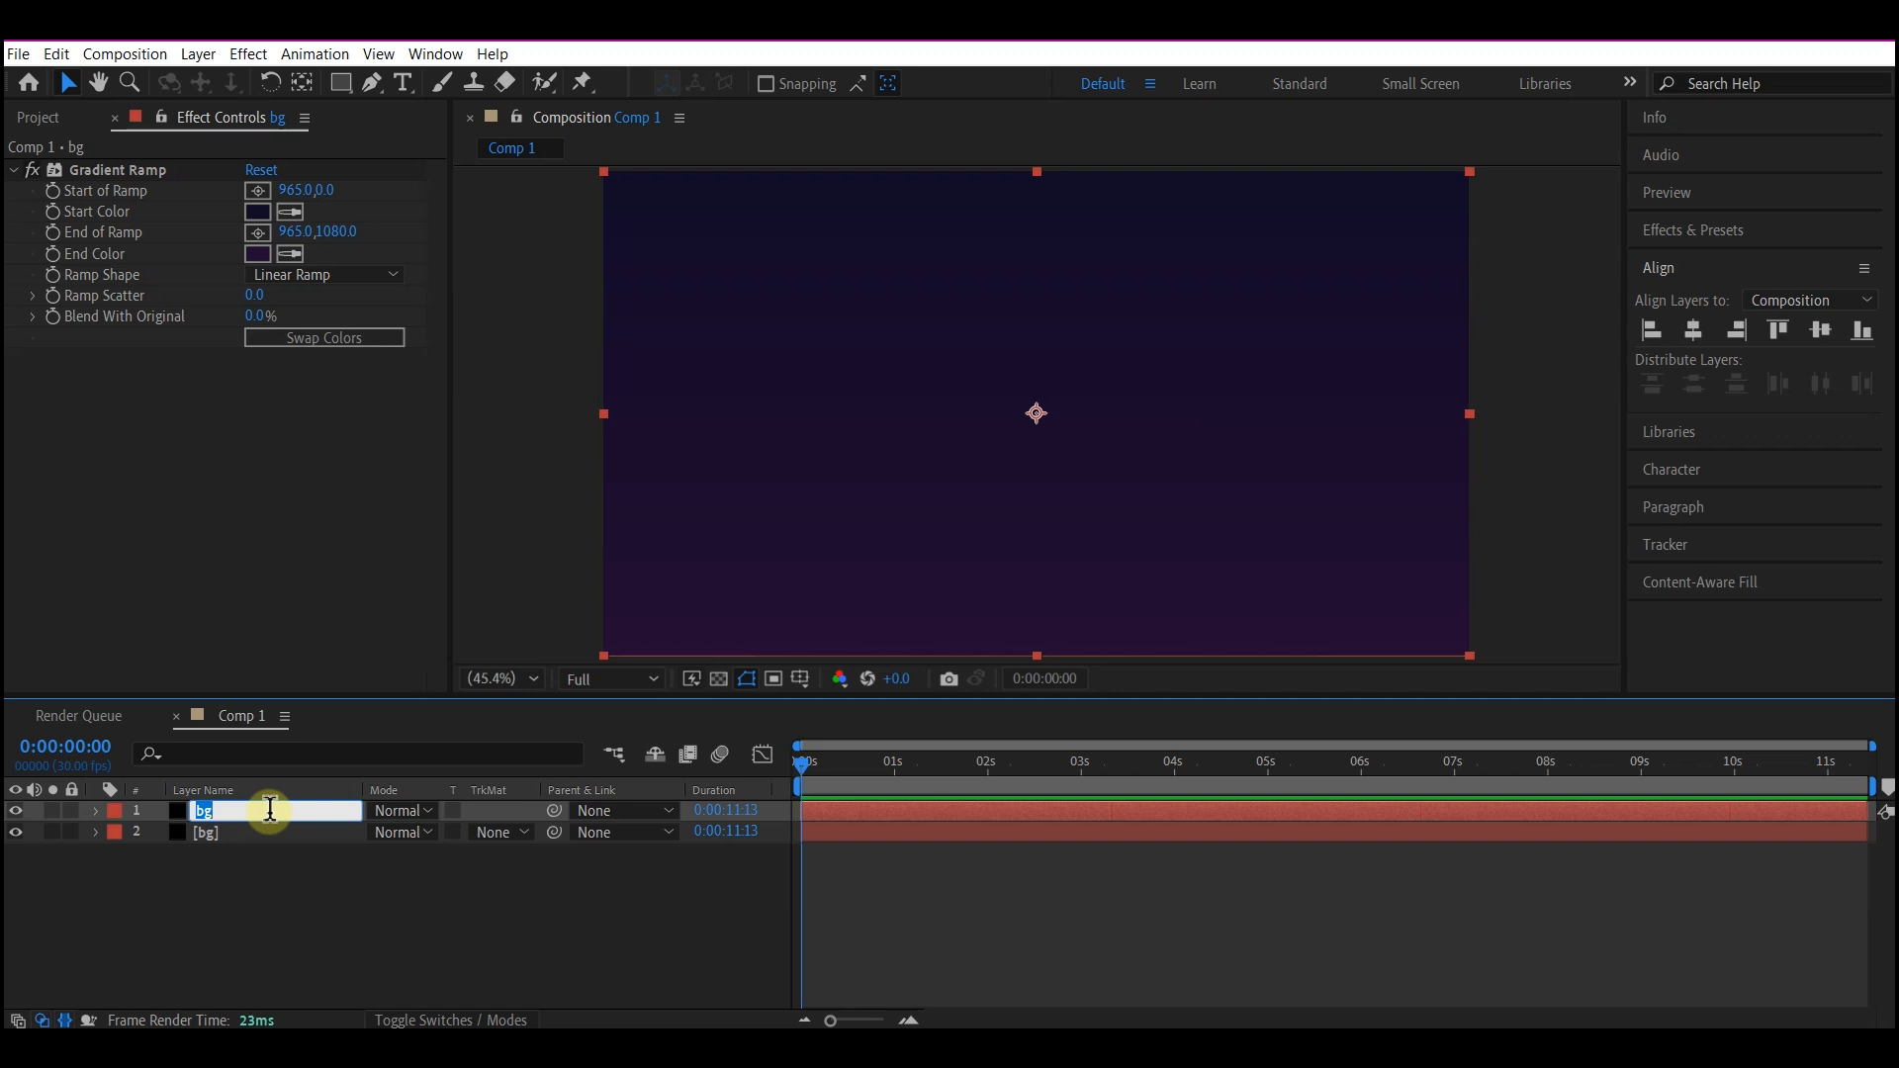
{"action": "key", "text": "Return"}
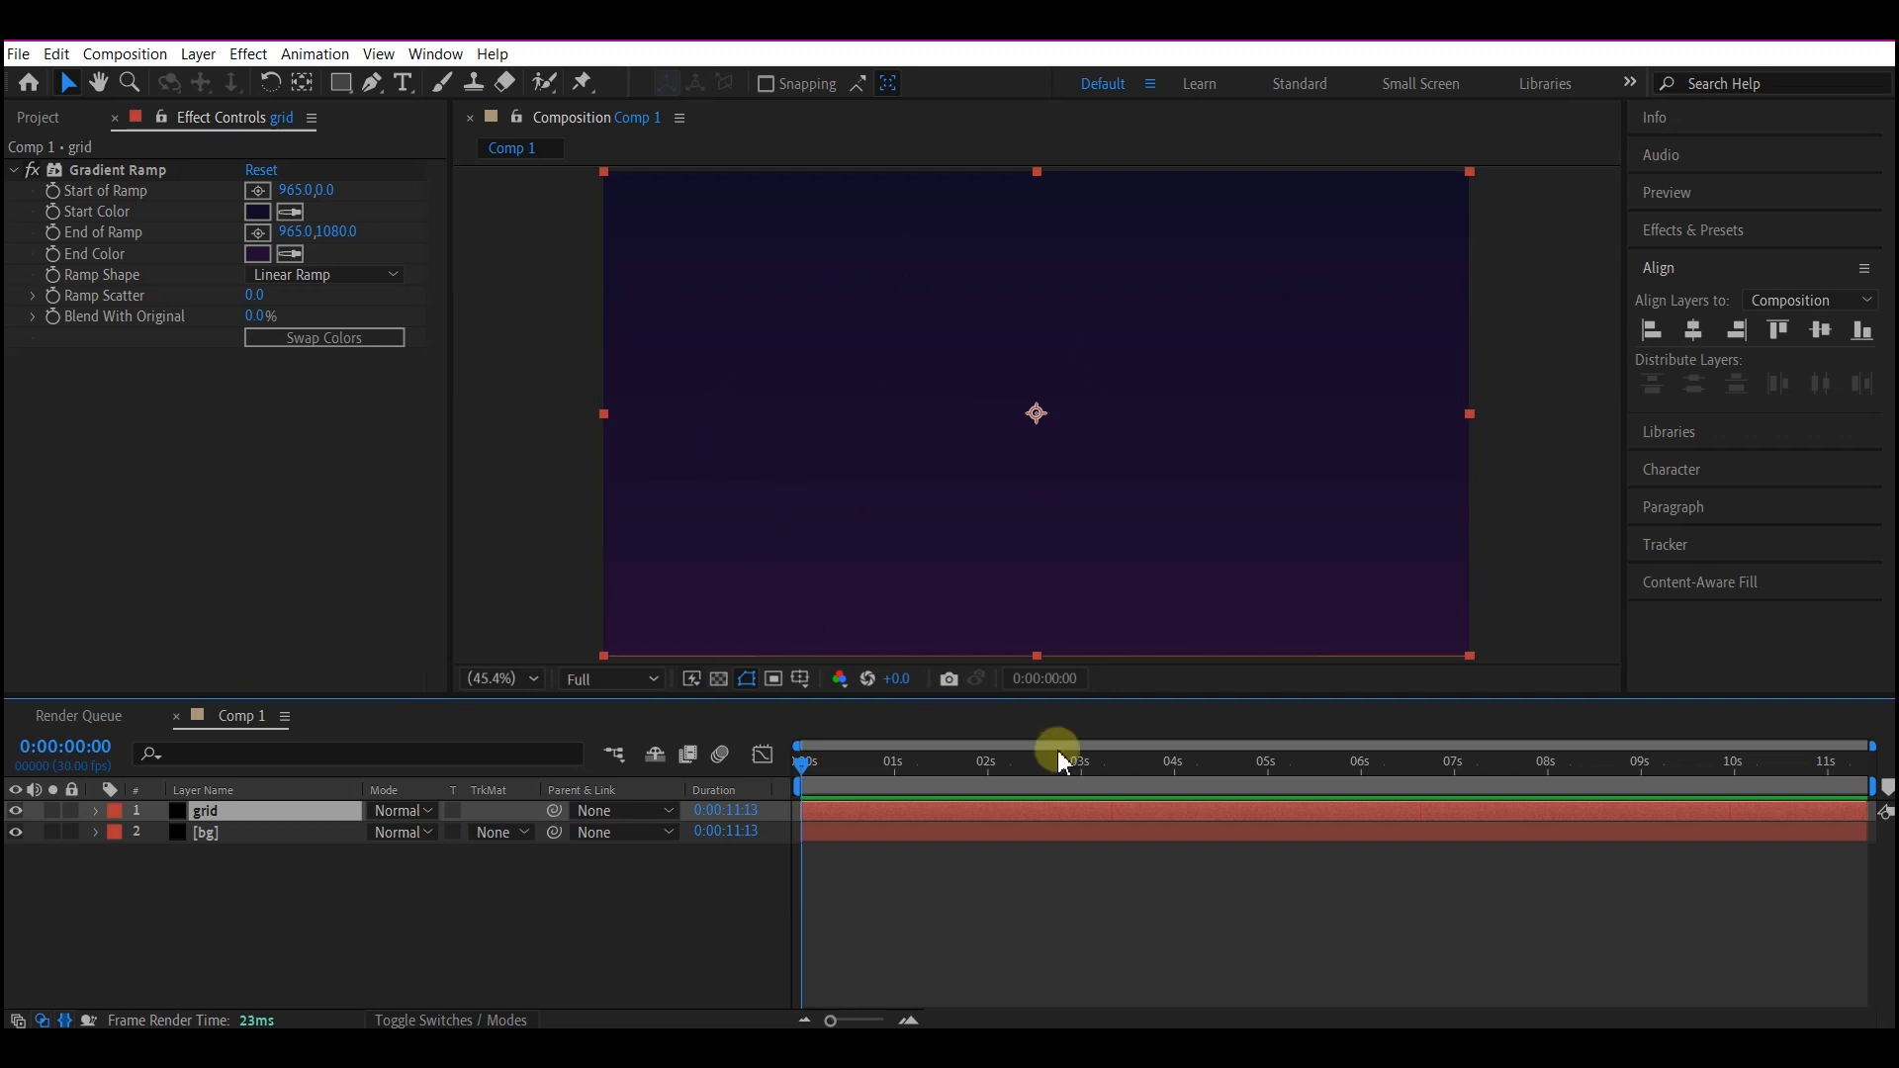
- Apply the Grid effect to the grid layer and size it from Width & Height Sliders
{"action": "key", "text": "ctrl+space"}
{"action": "type", "text": "grid"}
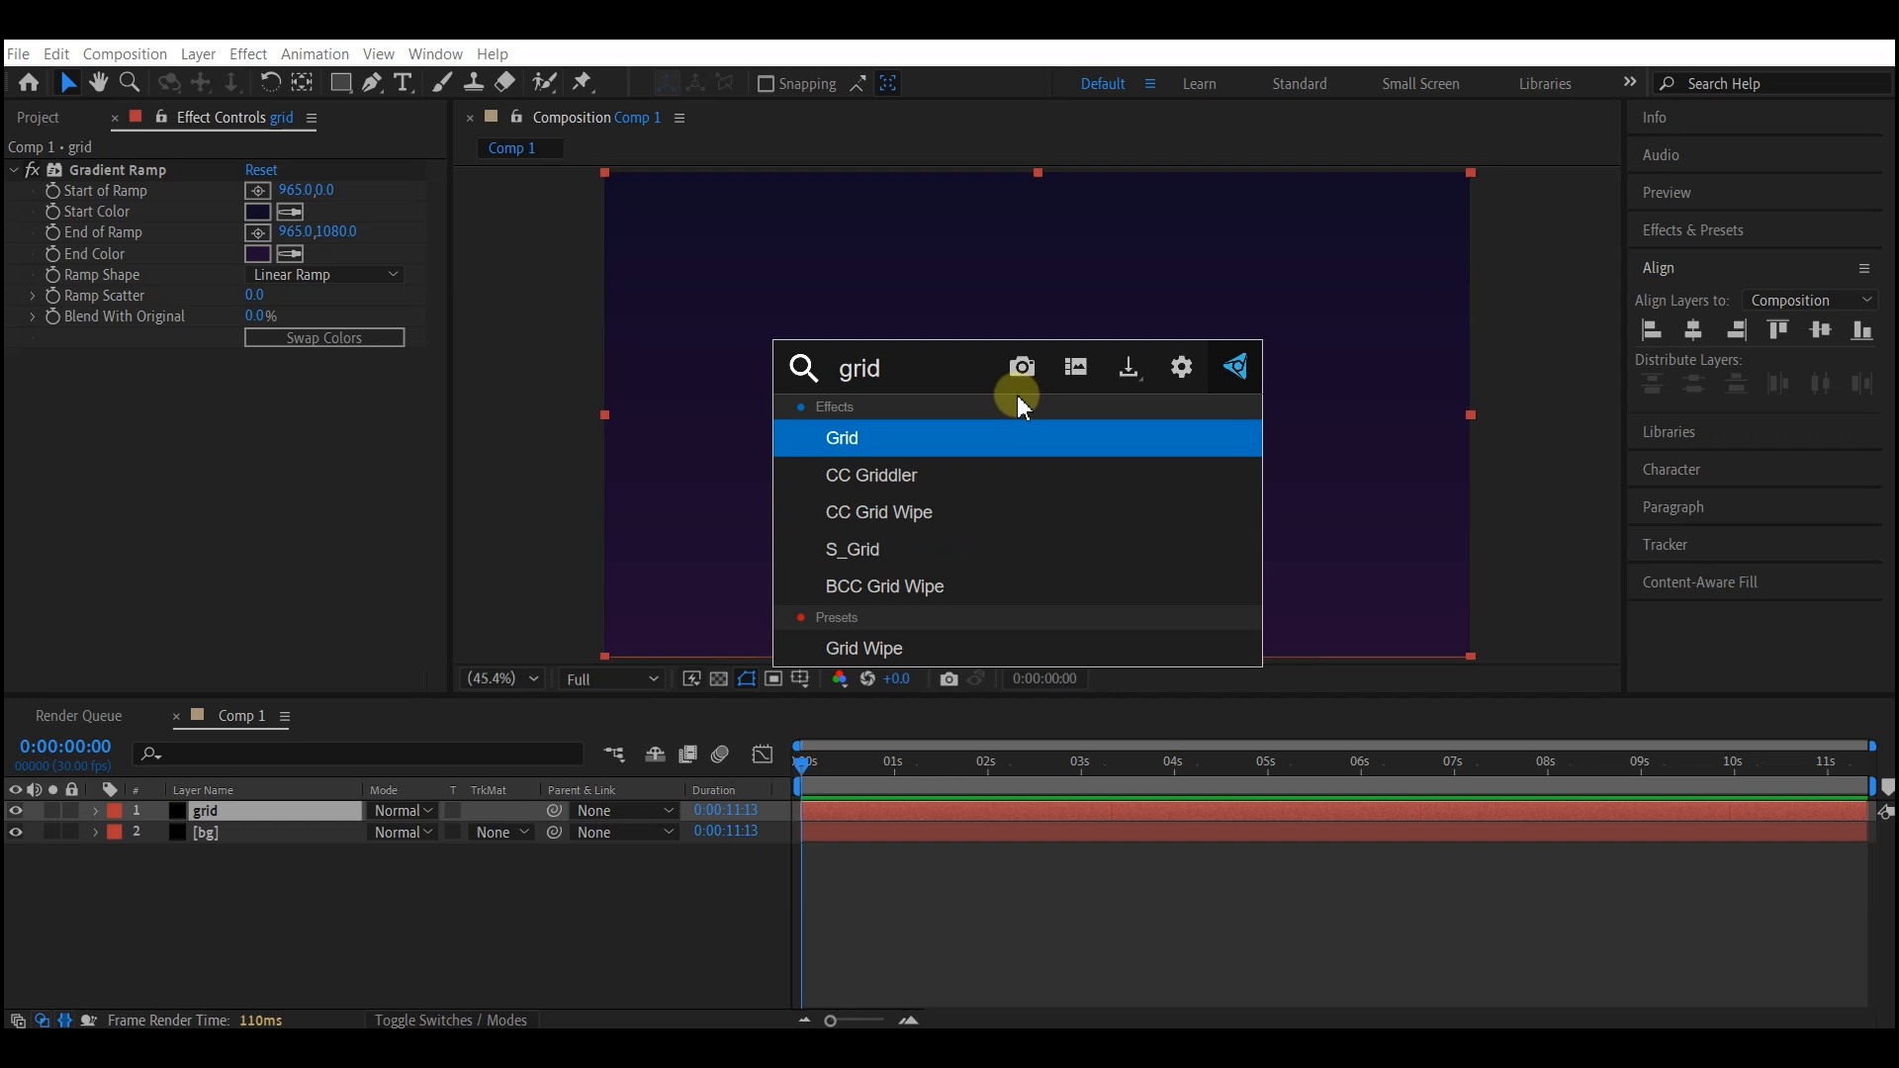
{"action": "left_click", "coordinate": [871, 435]}
{"action": "left_click", "coordinate": [306, 232]}
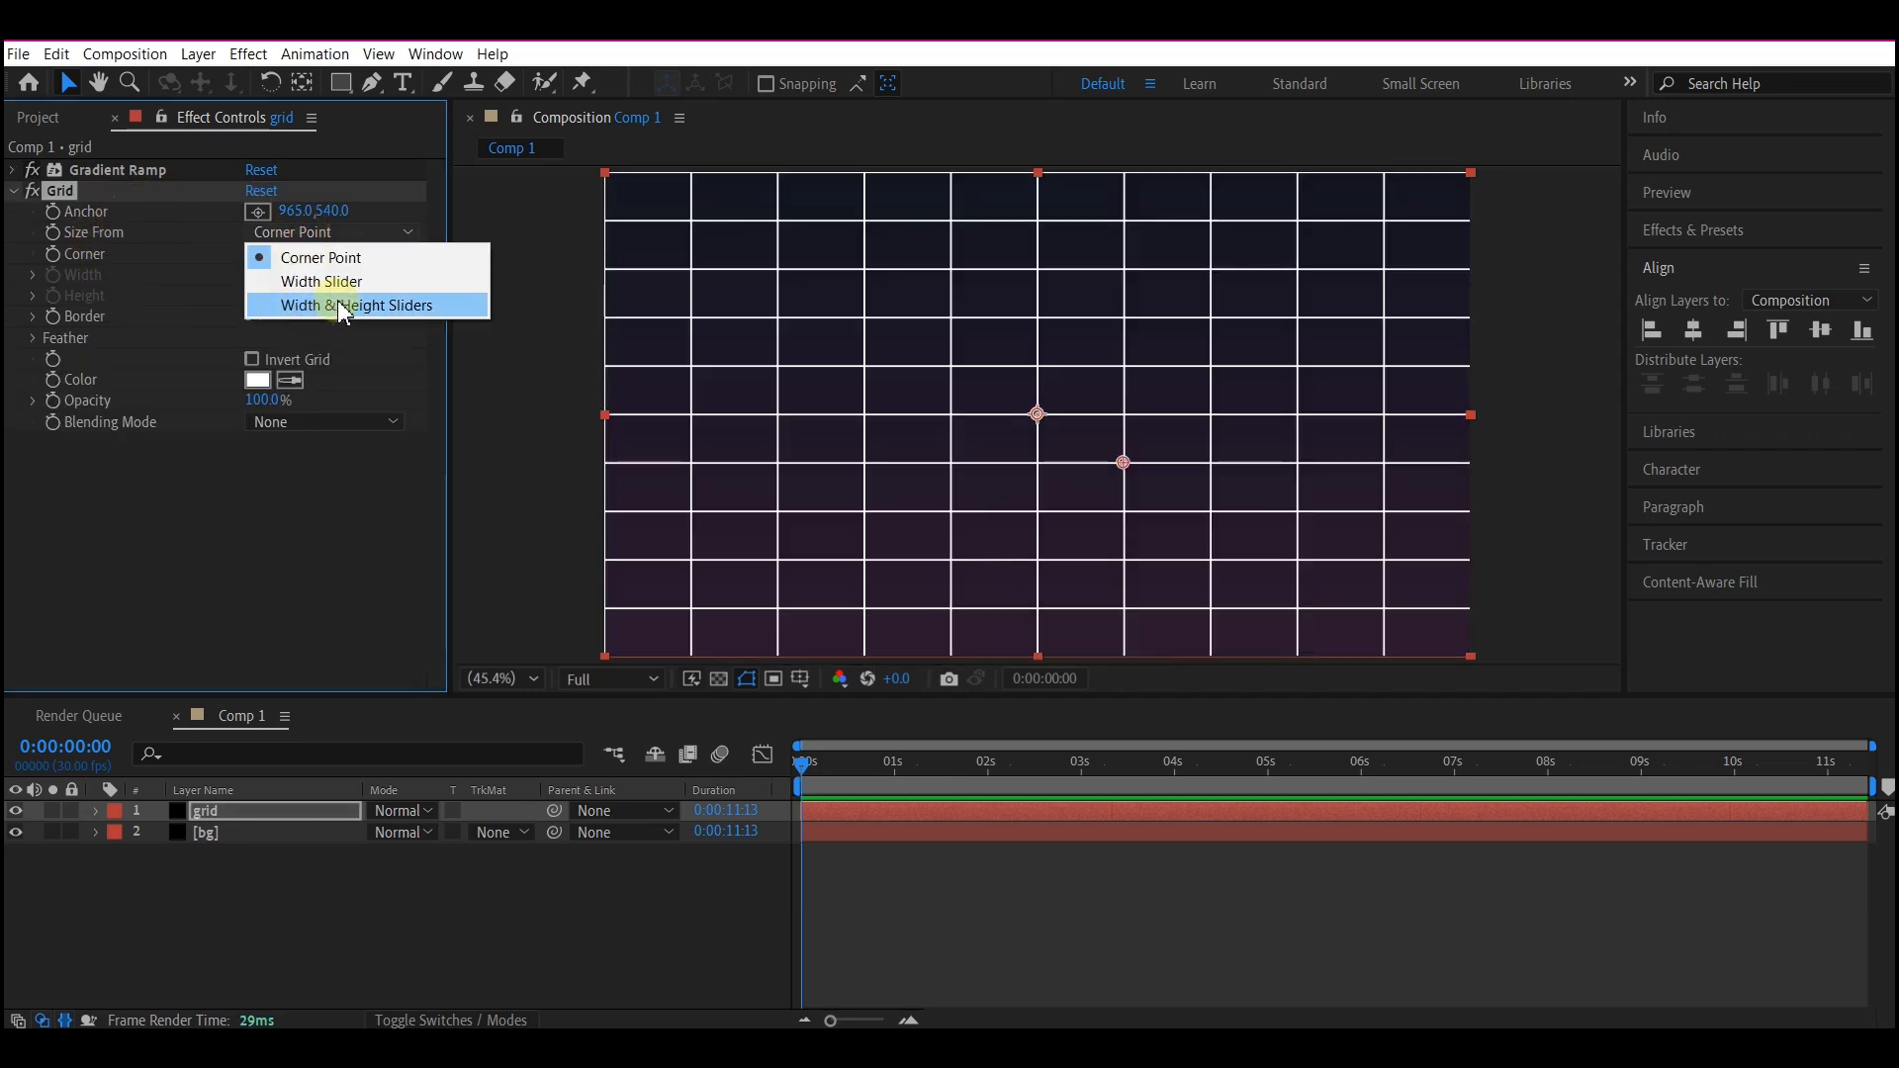
{"action": "left_click", "coordinate": [341, 306]}
- Set the Grid effect's width and height to 90 and its border to 1
{"action": "left_click", "coordinate": [259, 274]}
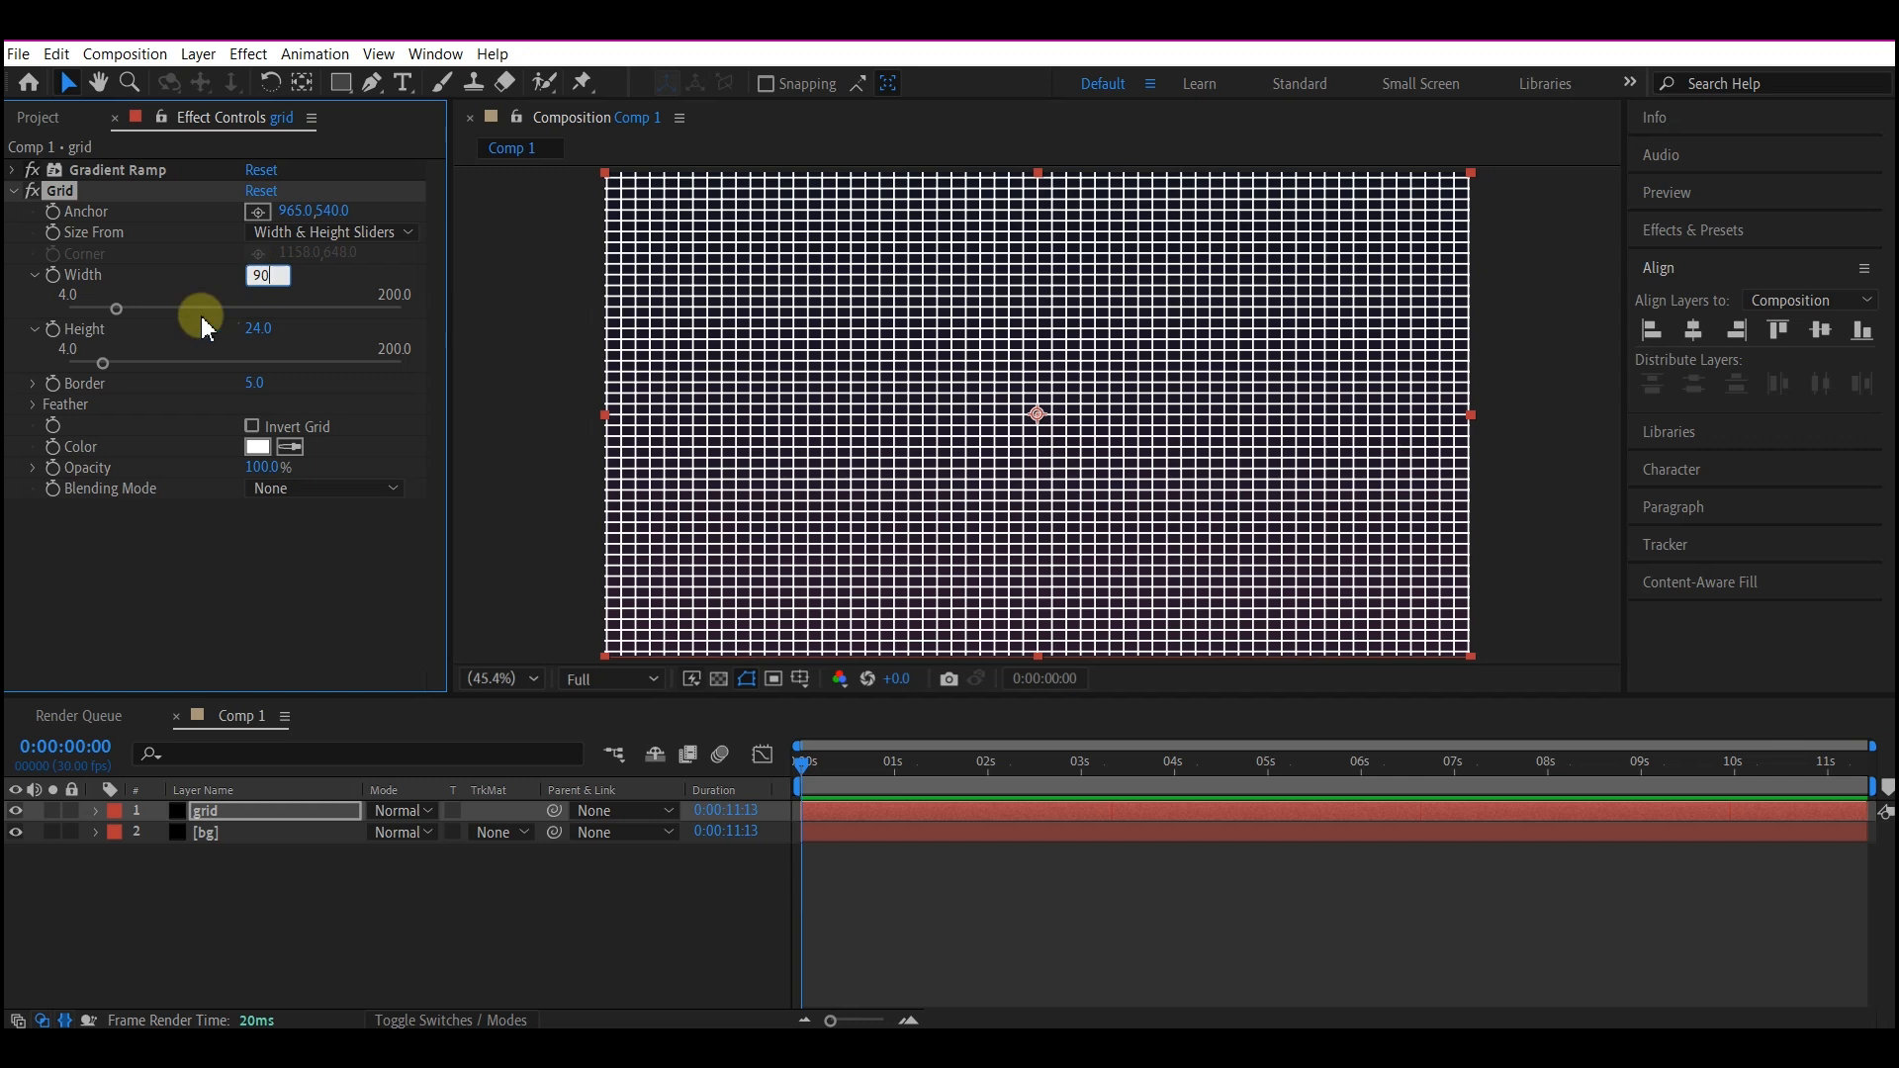
{"action": "left_click", "coordinate": [259, 329]}
{"action": "type", "text": "90"}
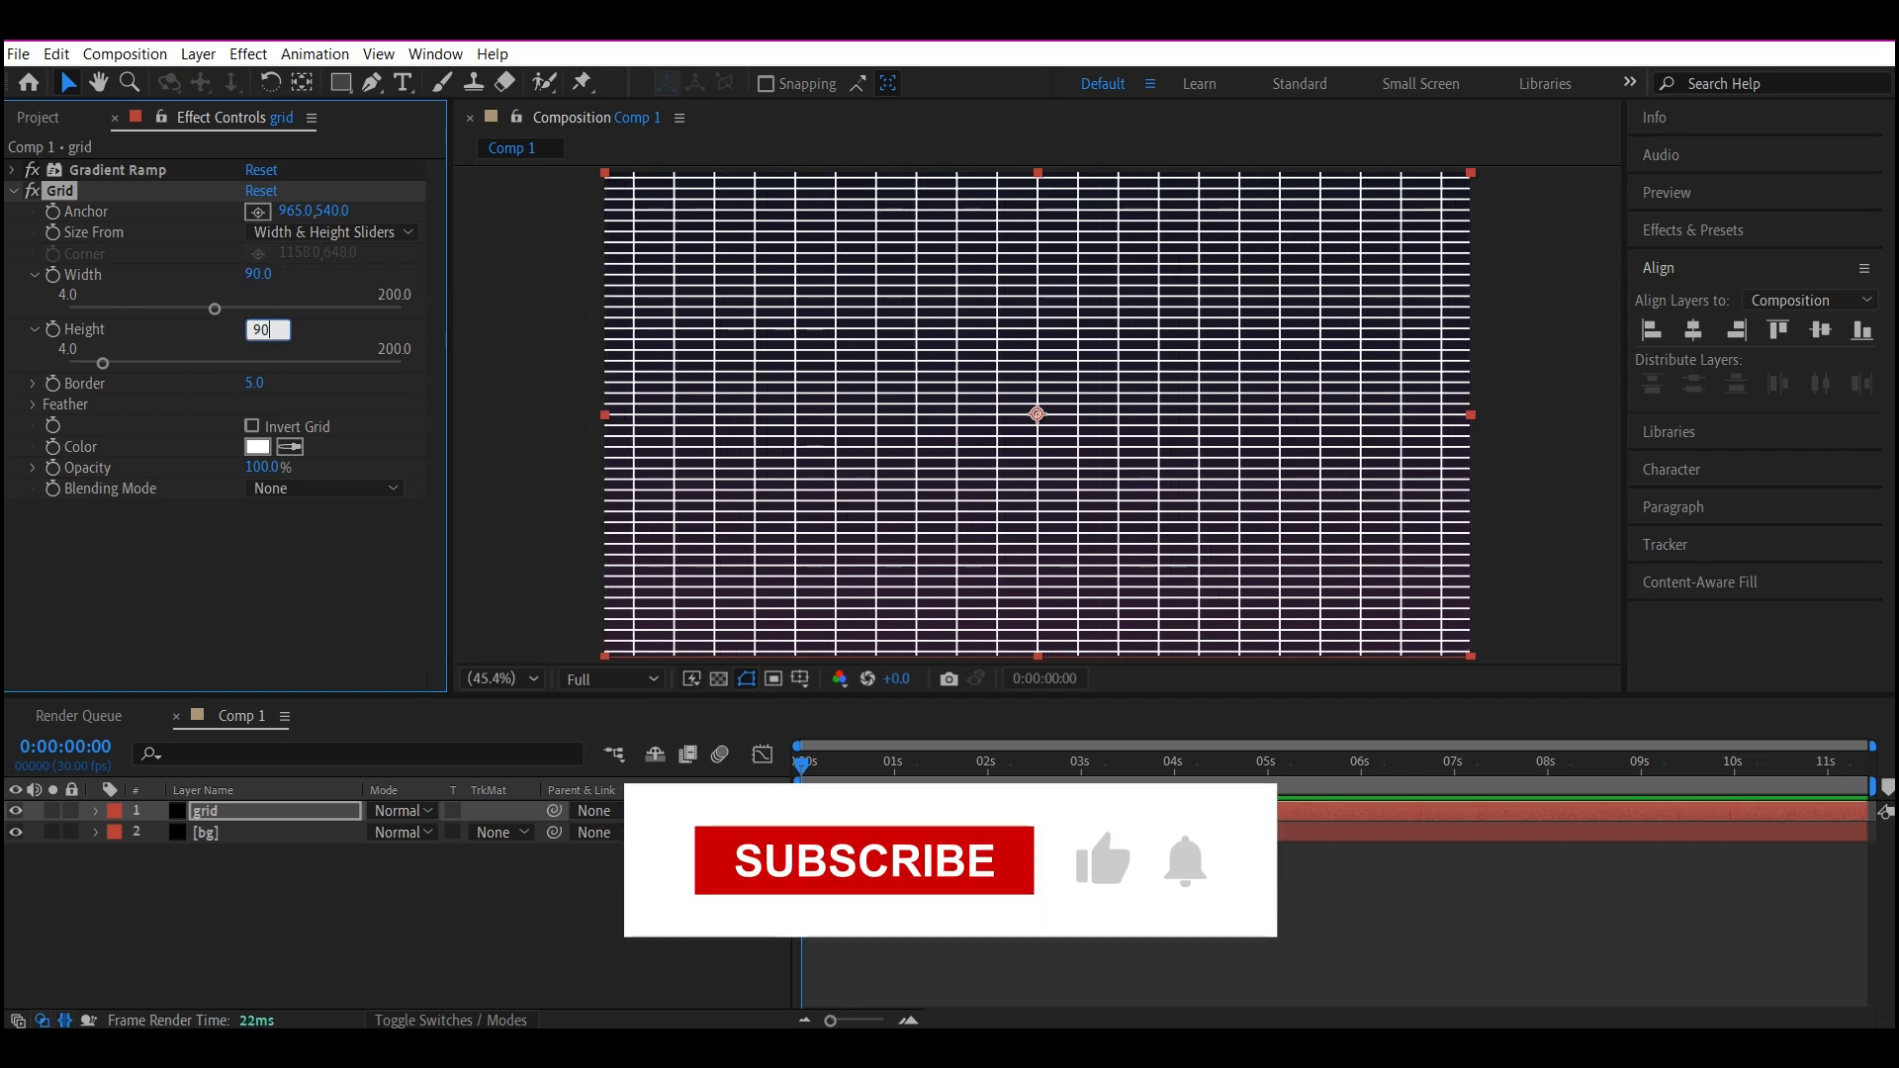
{"action": "key", "text": "Return"}
{"action": "left_click", "coordinate": [259, 386]}
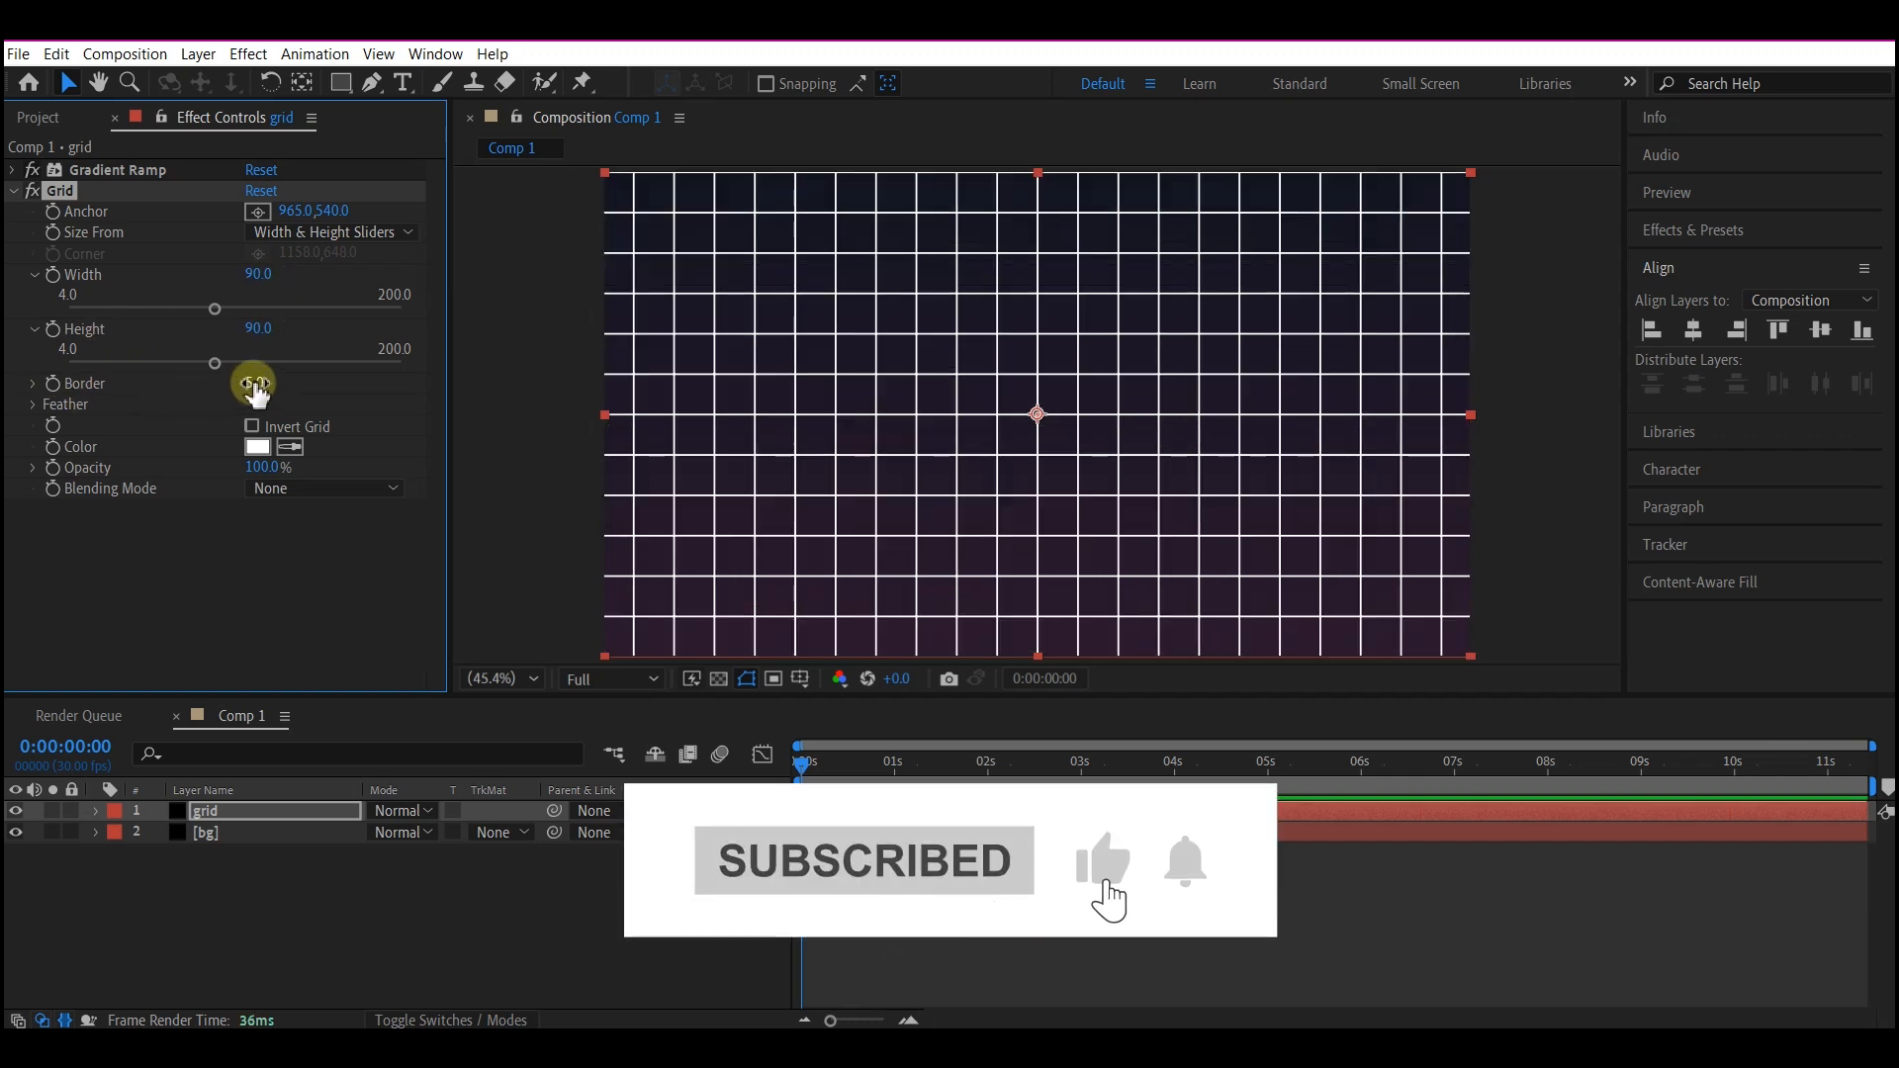
{"action": "type", "text": "1"}
{"action": "key", "text": "Return"}
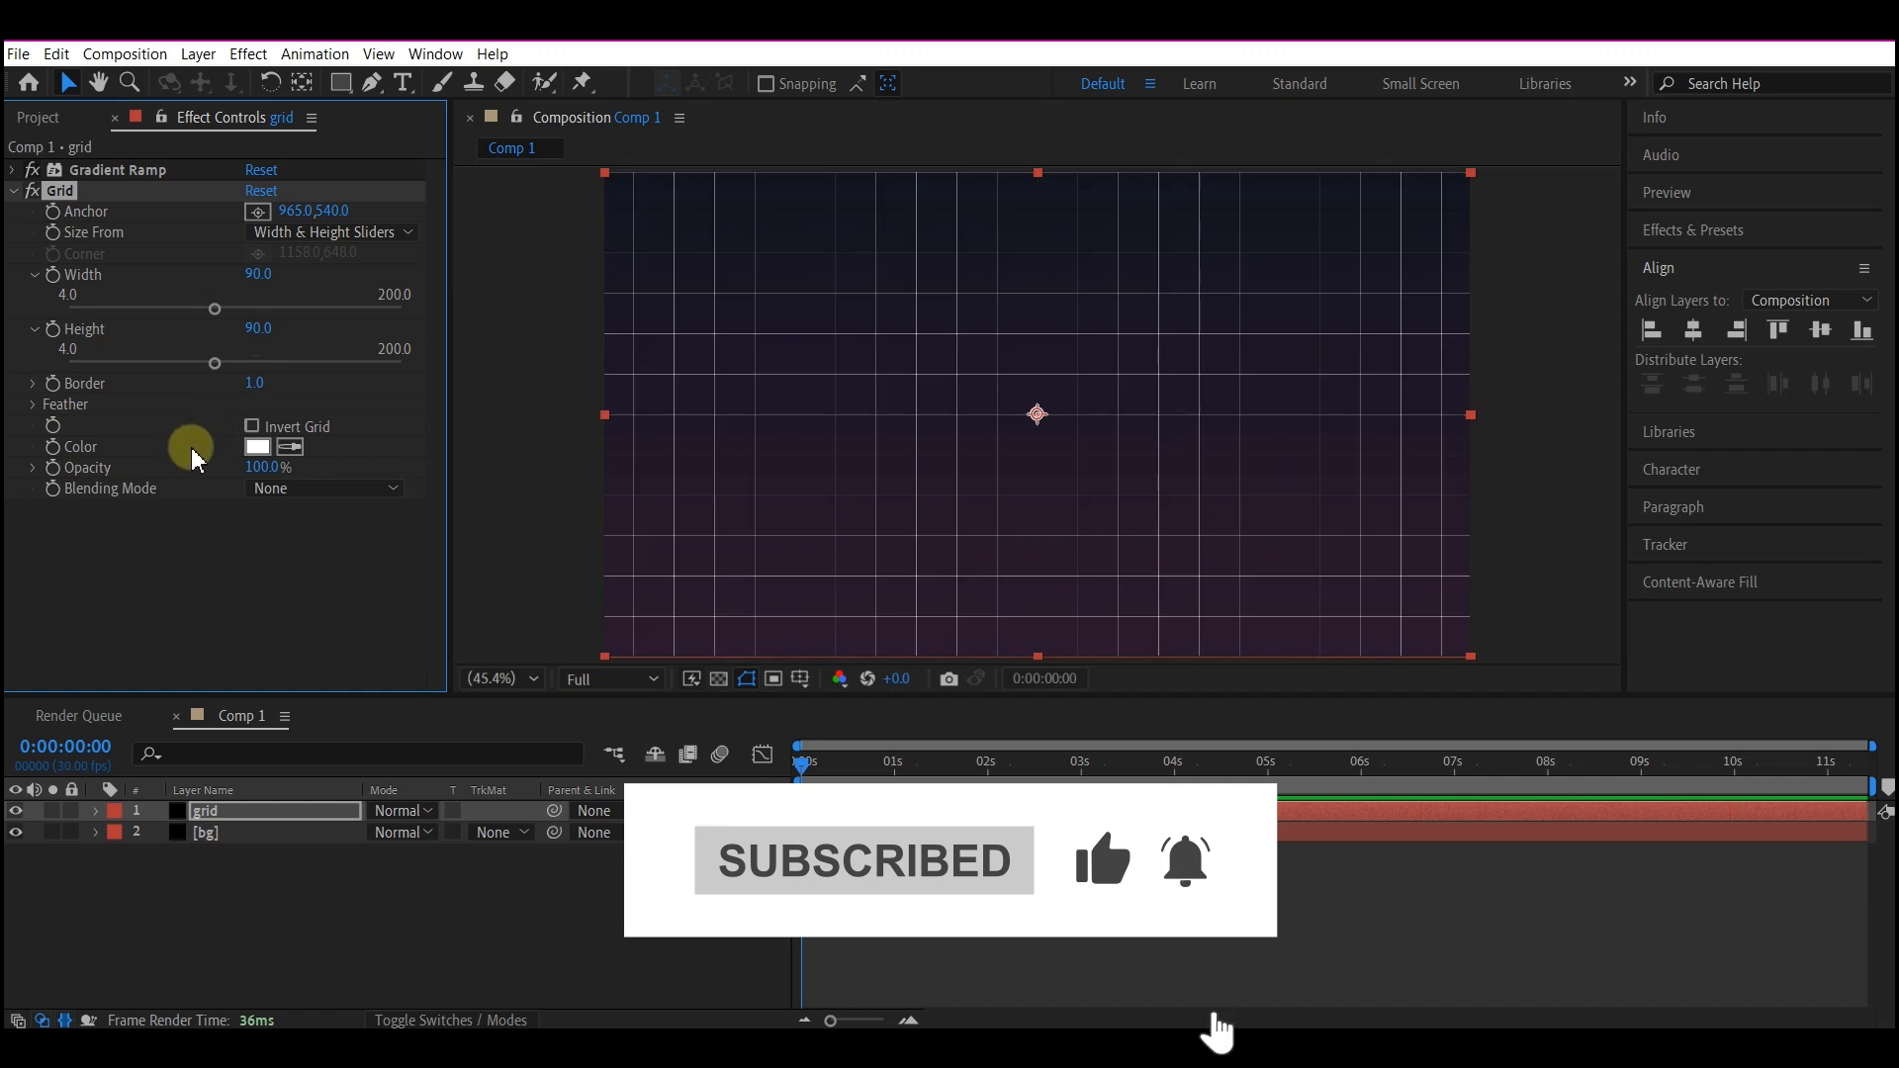
- Set the Grid effect's feather width and feather height to 0.5 each
{"action": "left_click", "coordinate": [37, 407]}
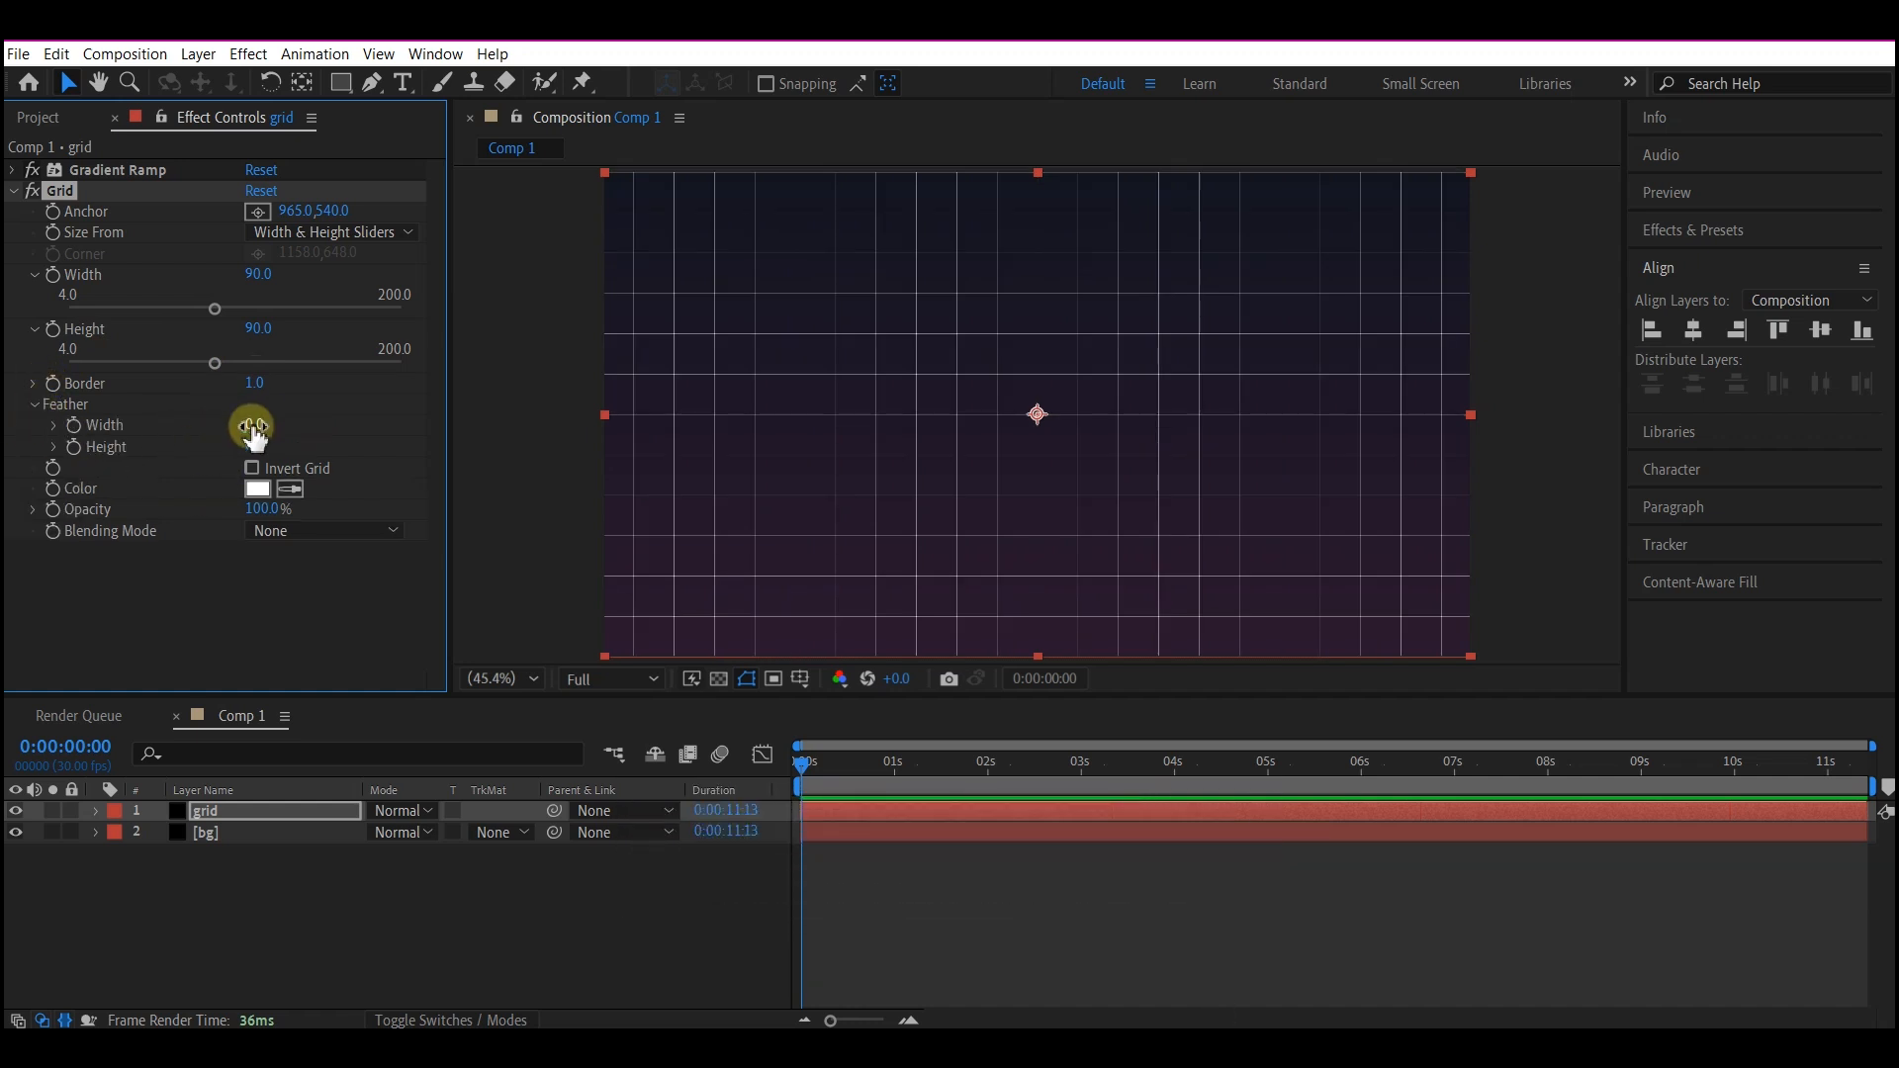
{"action": "left_click", "coordinate": [256, 425]}
{"action": "type", "text": "0."}
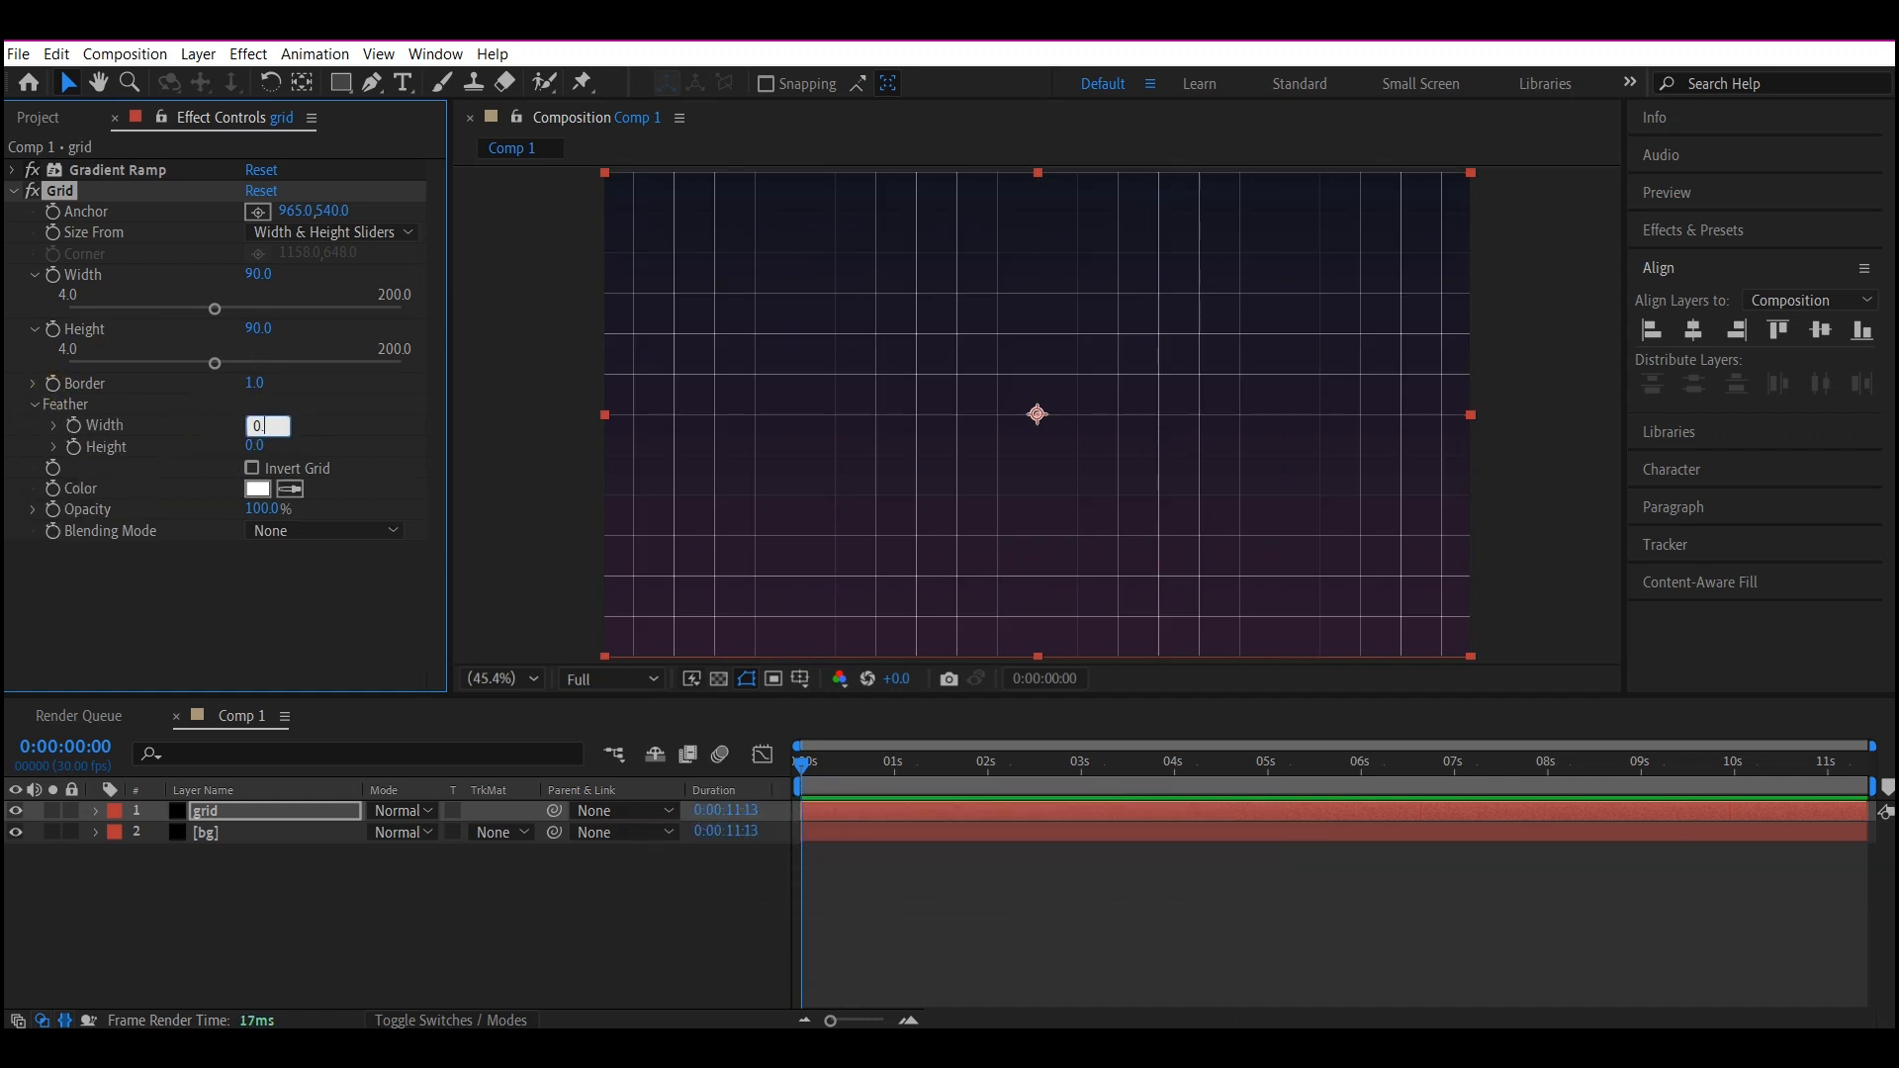
{"action": "type", "text": "5"}
{"action": "left_click", "coordinate": [259, 444]}
{"action": "type", "text": "0.5"}
{"action": "key", "text": "Return"}
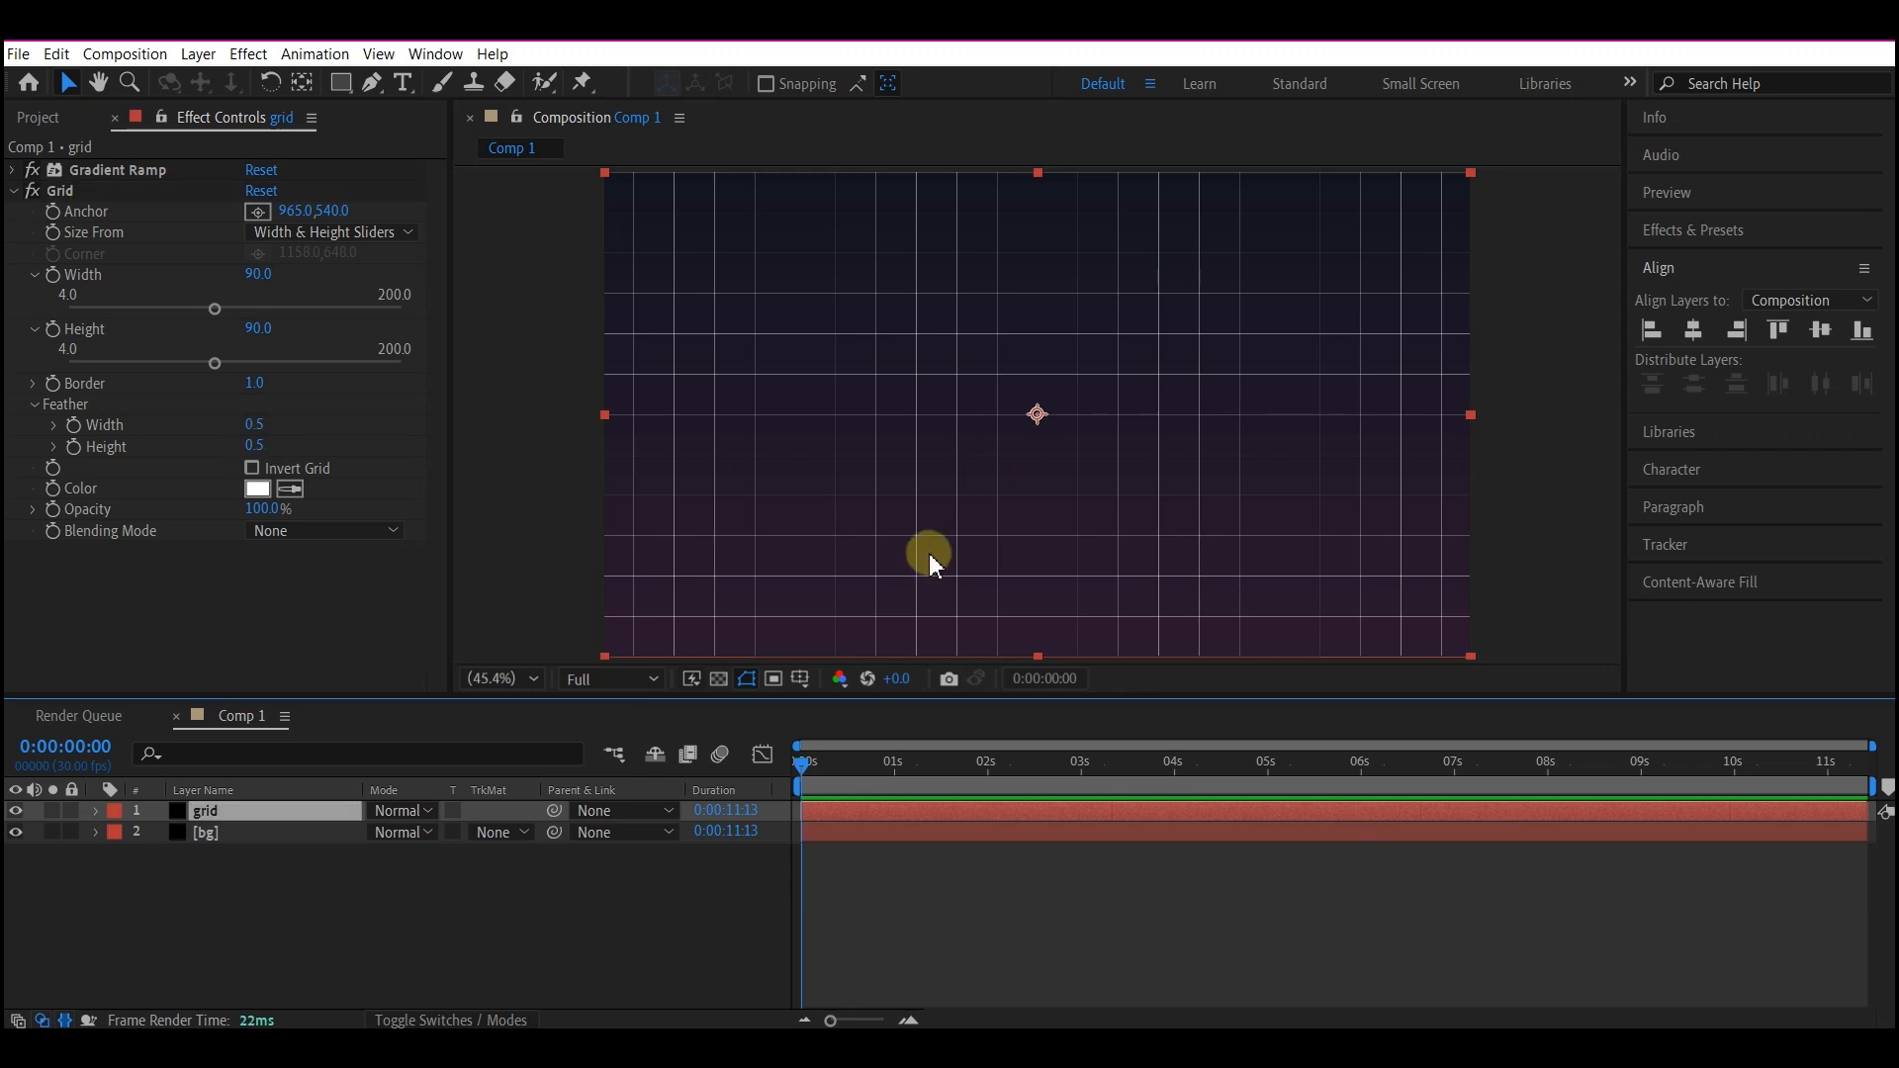
- Apply Linear Wipe to the grid layer with 40% transition completion, a 180° wipe angle and a feather of 300
{"action": "key", "text": "ctrl+space"}
{"action": "type", "text": "linea"}
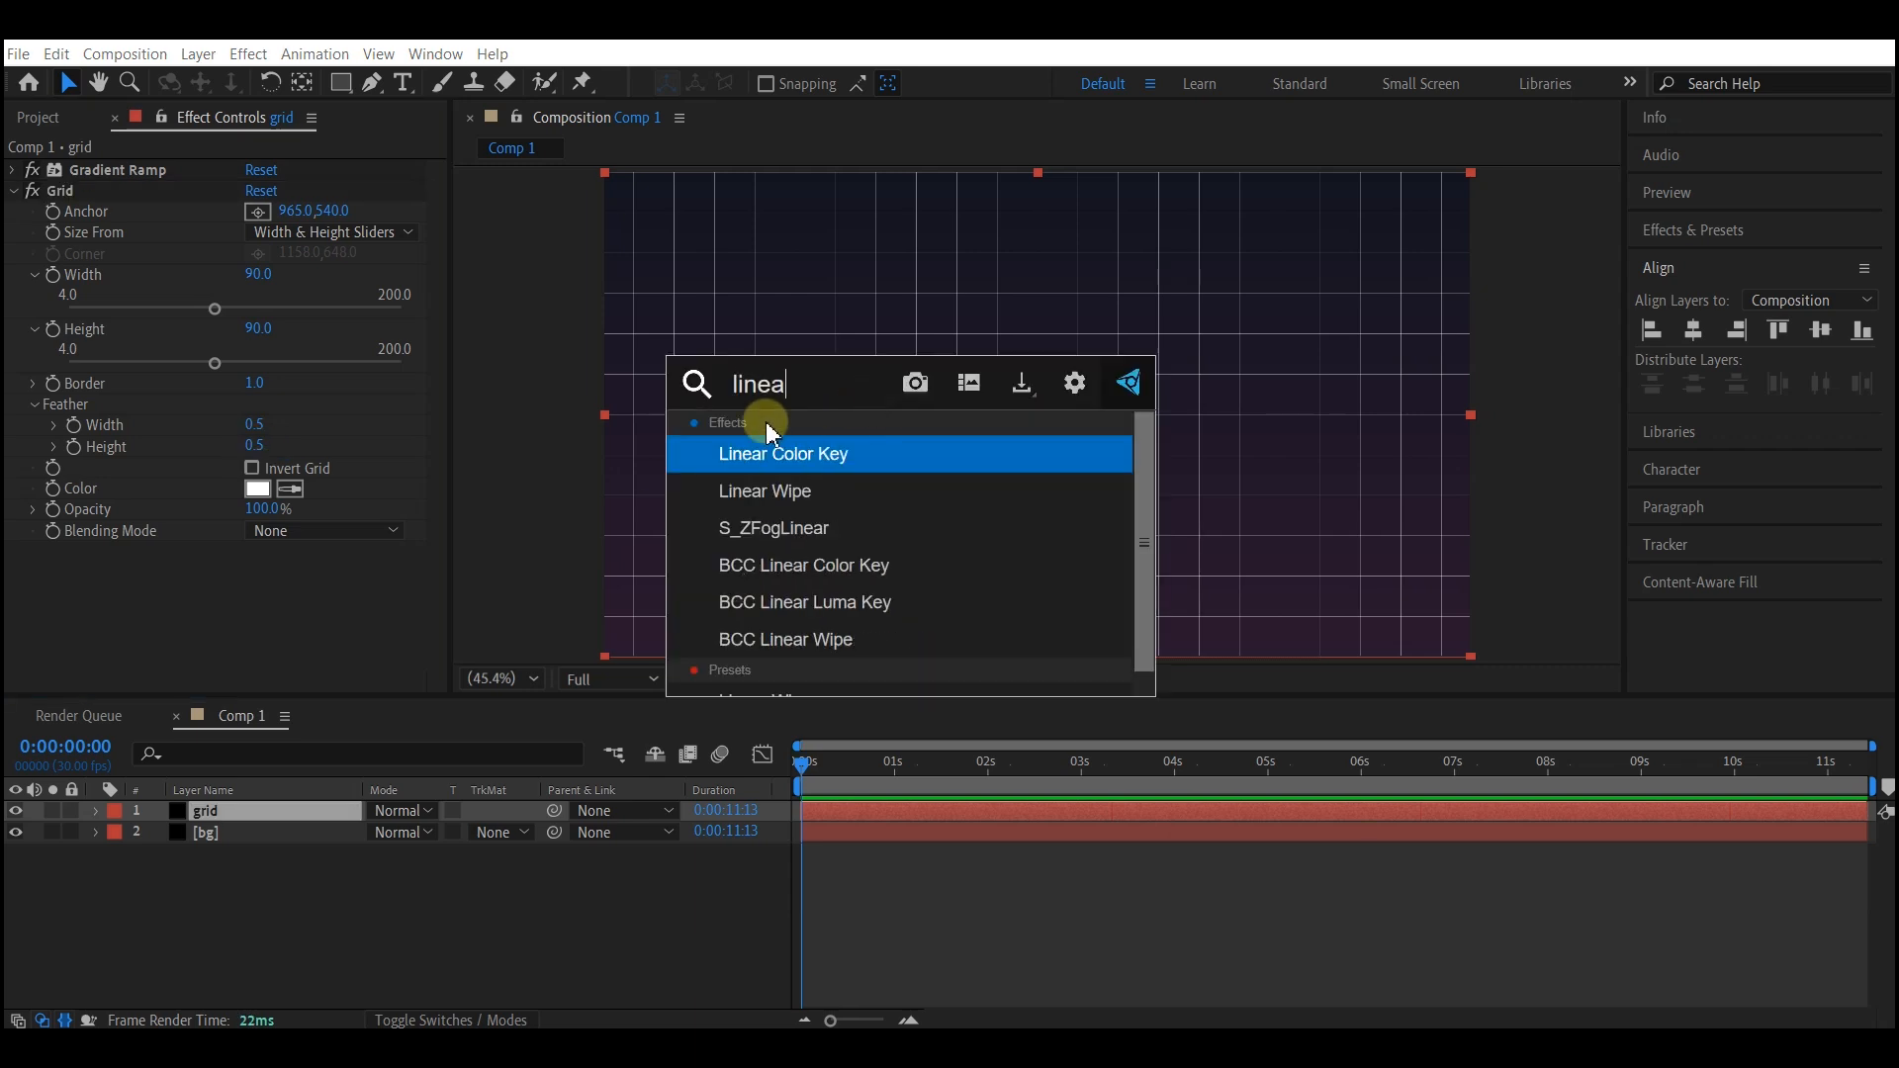
{"action": "left_click", "coordinate": [775, 492]}
{"action": "left_click", "coordinate": [17, 192]}
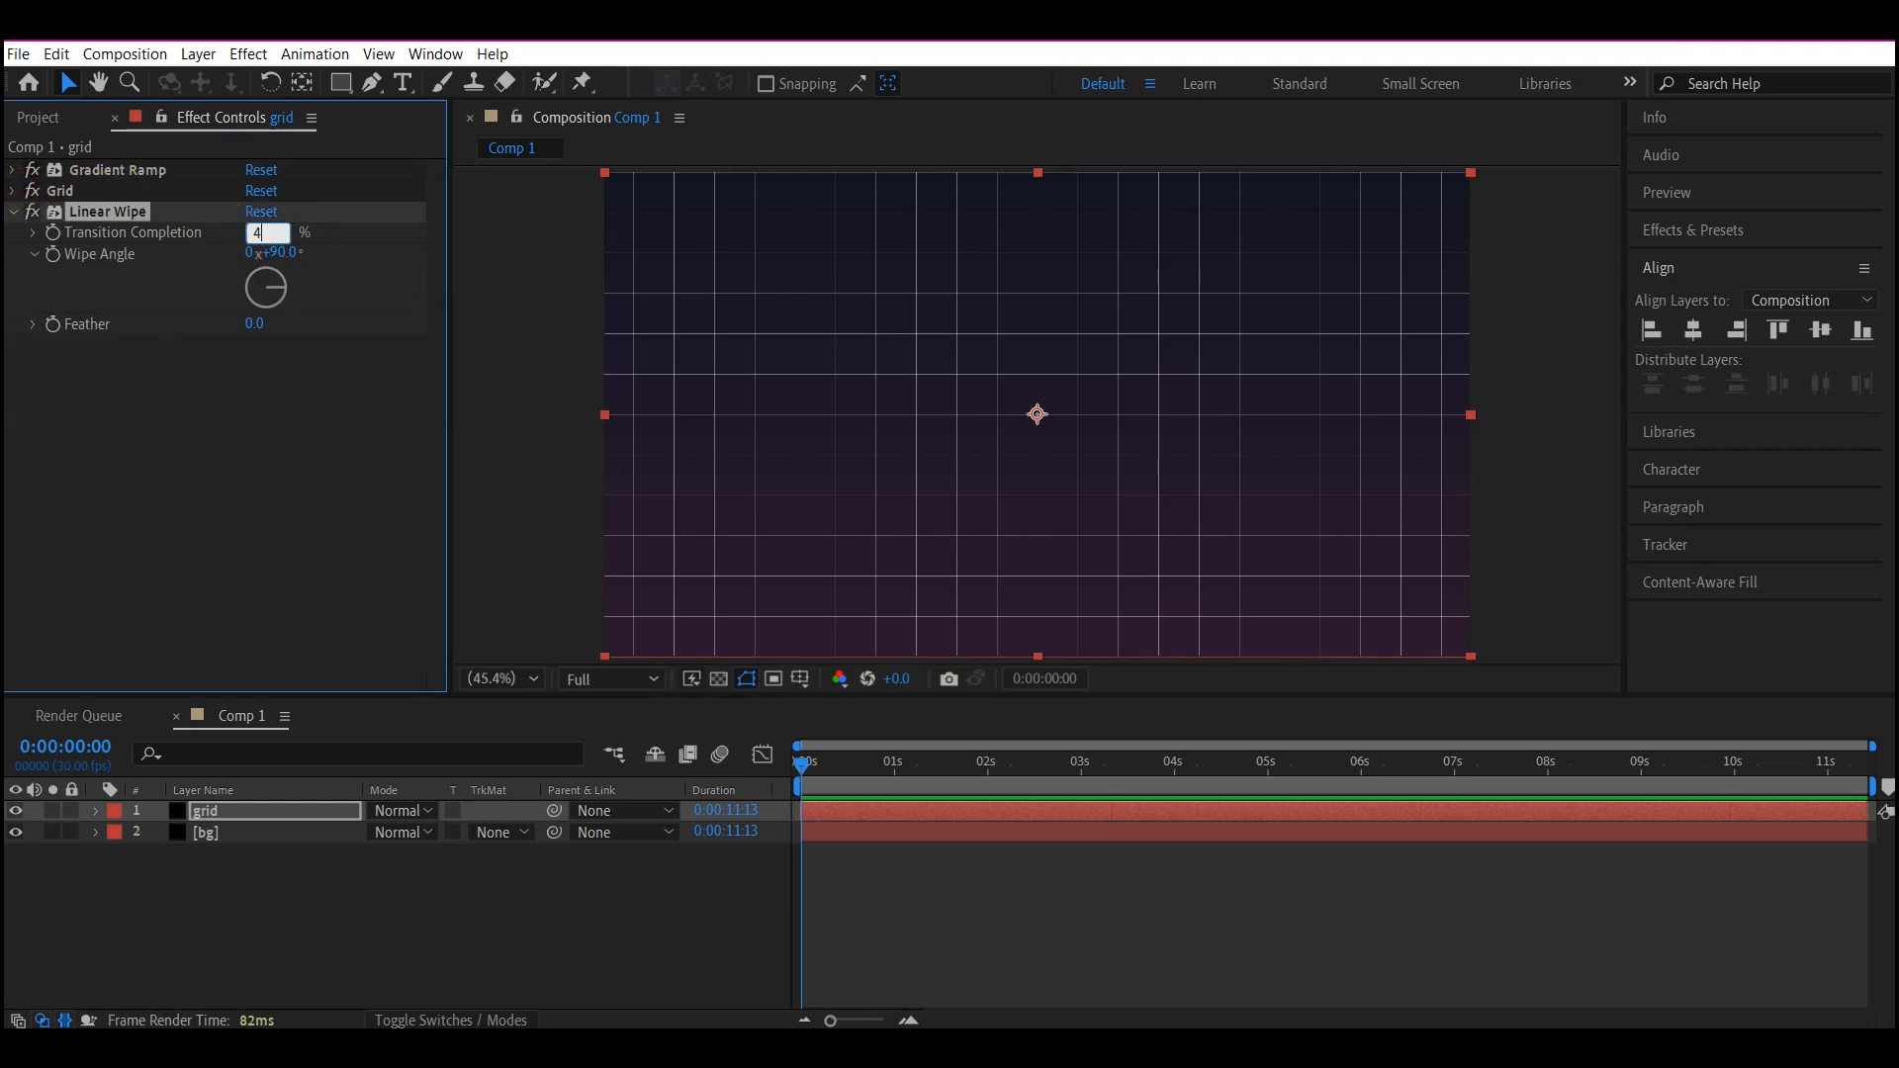
{"action": "type", "text": "40"}
{"action": "key", "text": "Return"}
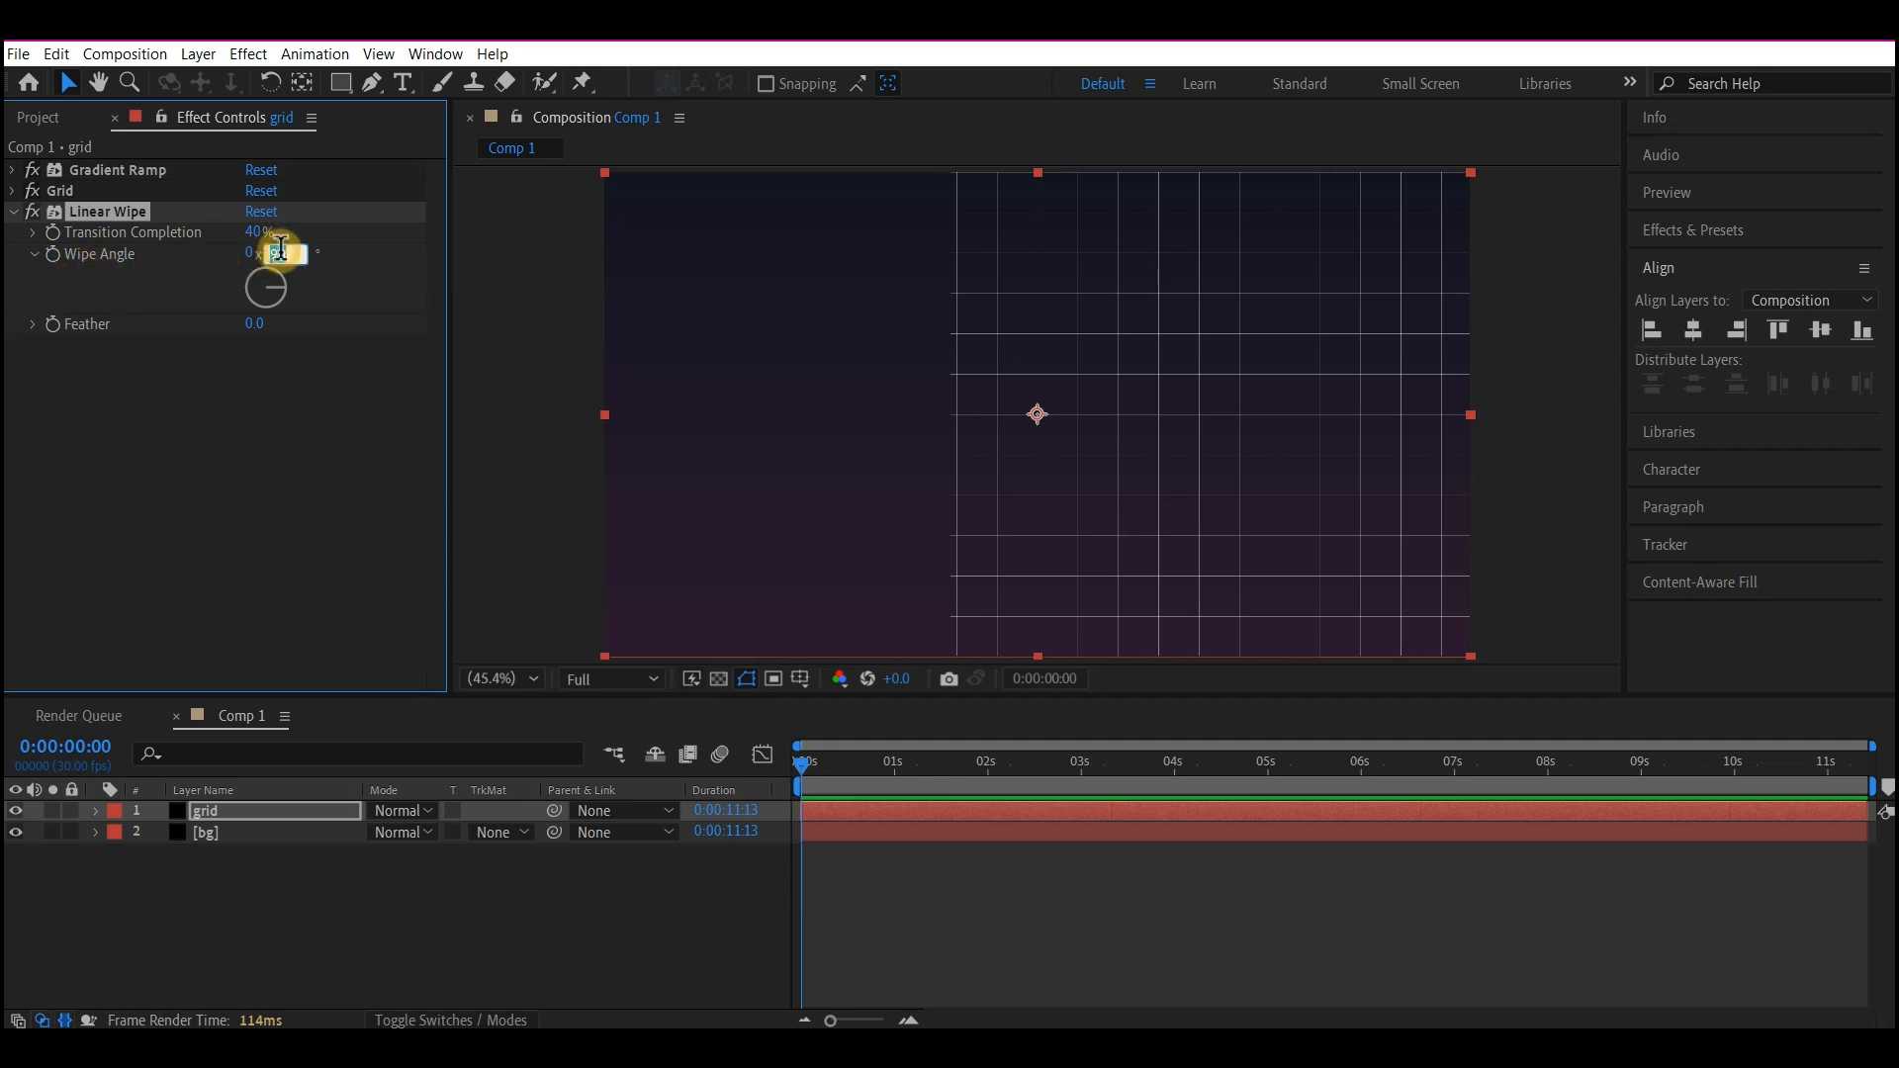
{"action": "key", "text": "Return"}
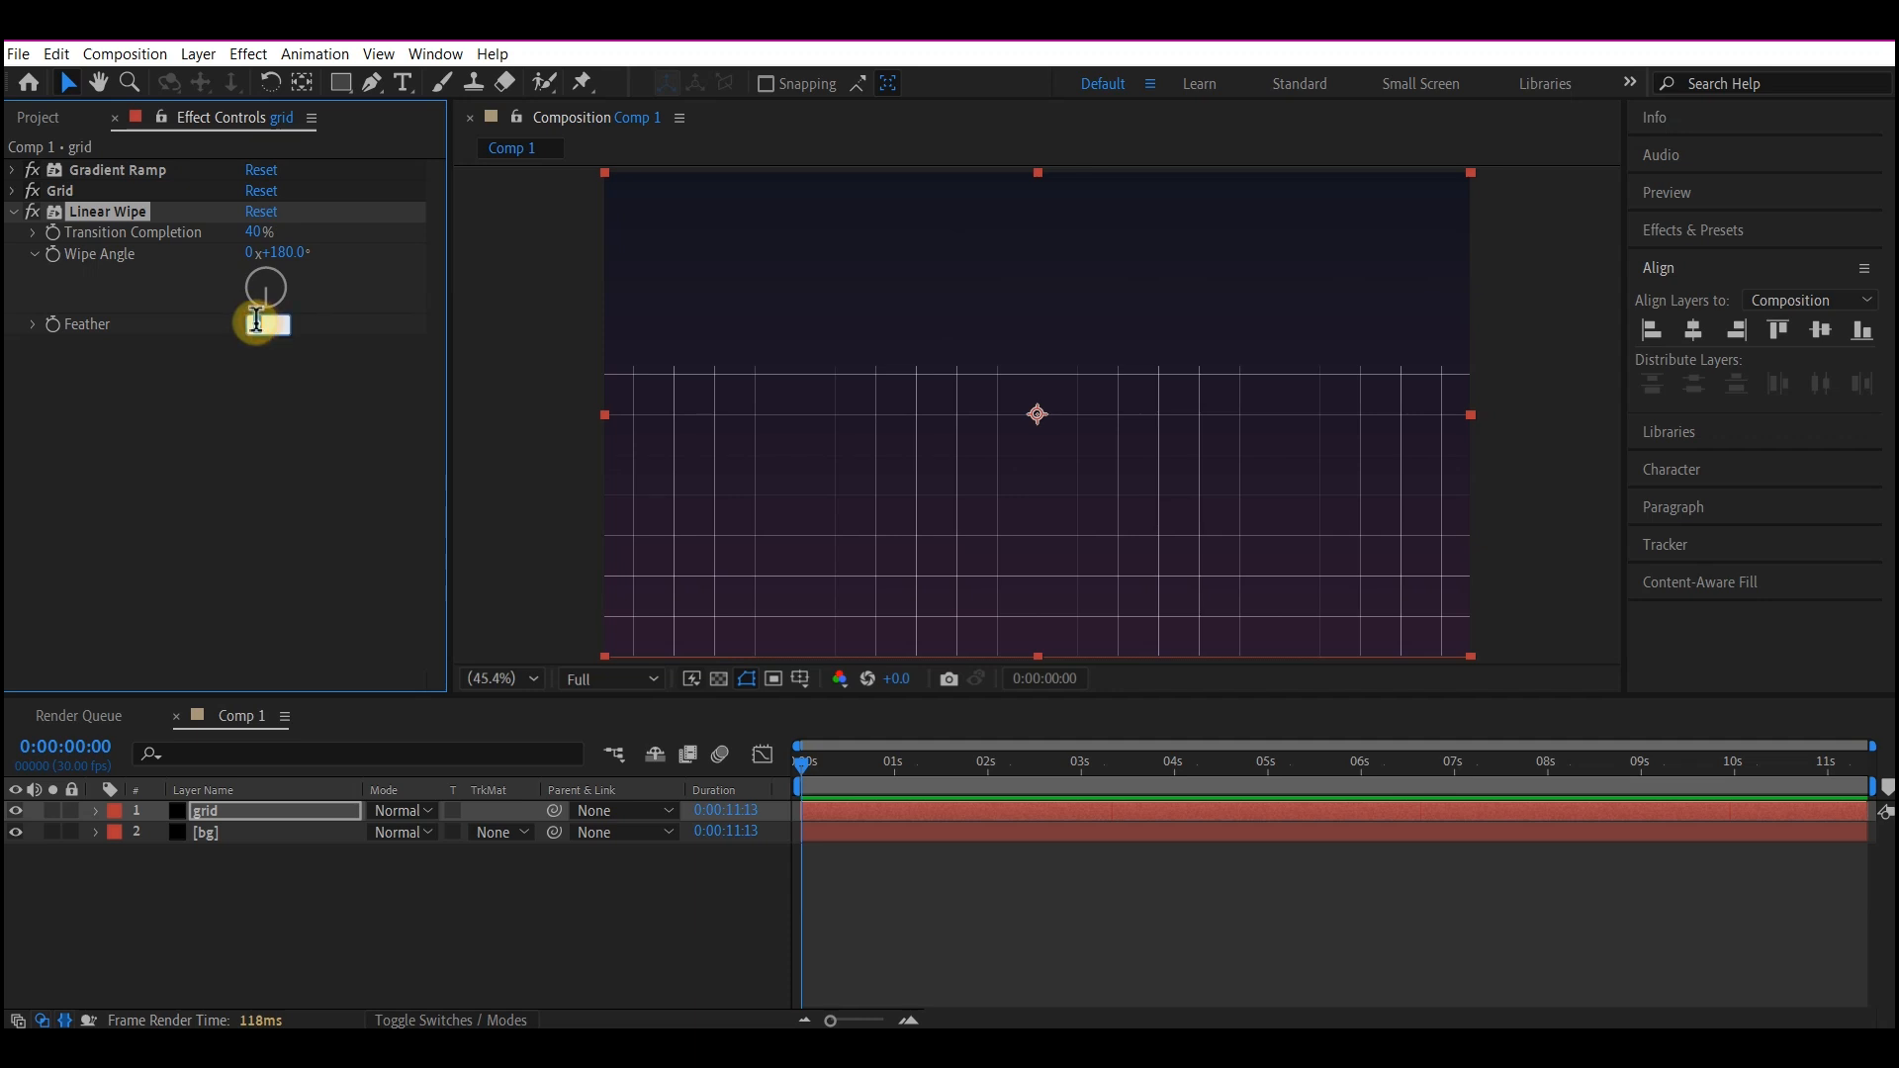
{"action": "key", "text": "Return"}
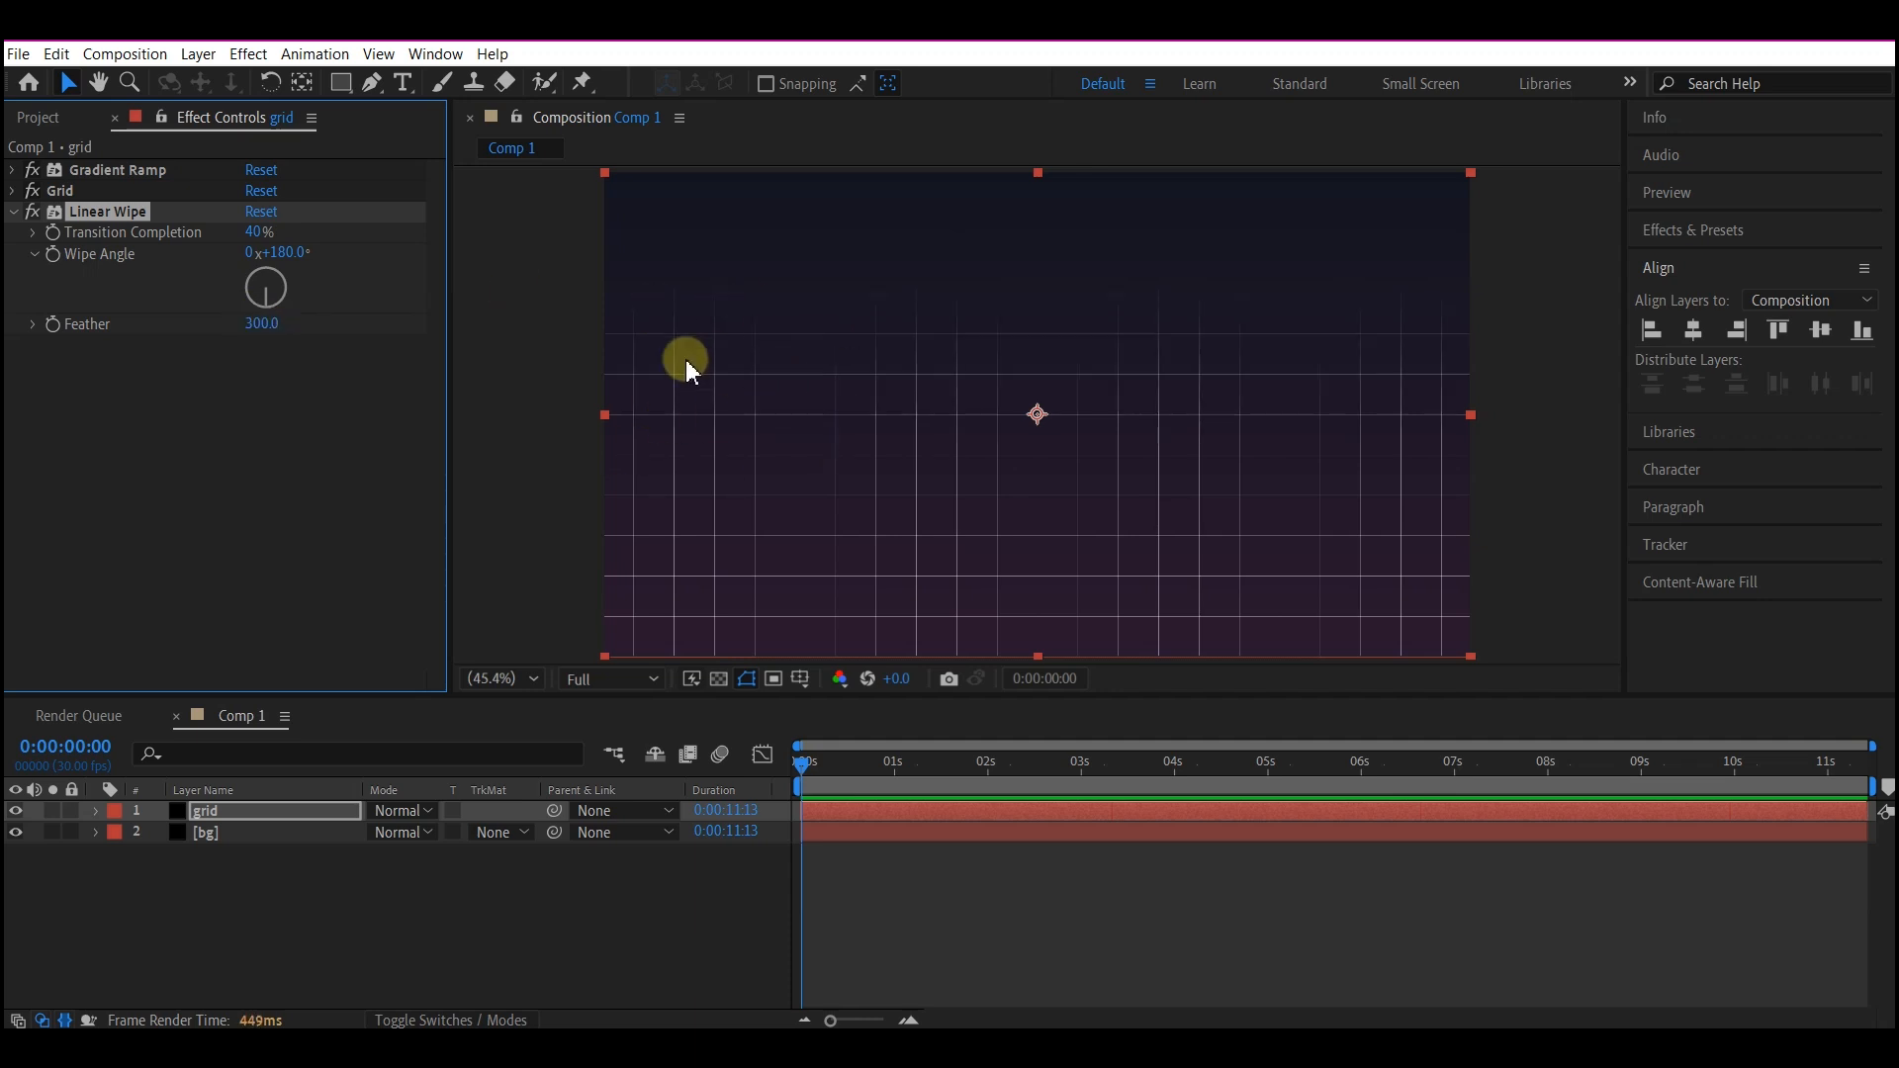
- Apply the Fill effect to the grid layer and set its color to muted blue 317B93
{"action": "key", "text": "ctrl+space"}
{"action": "type", "text": "fill"}
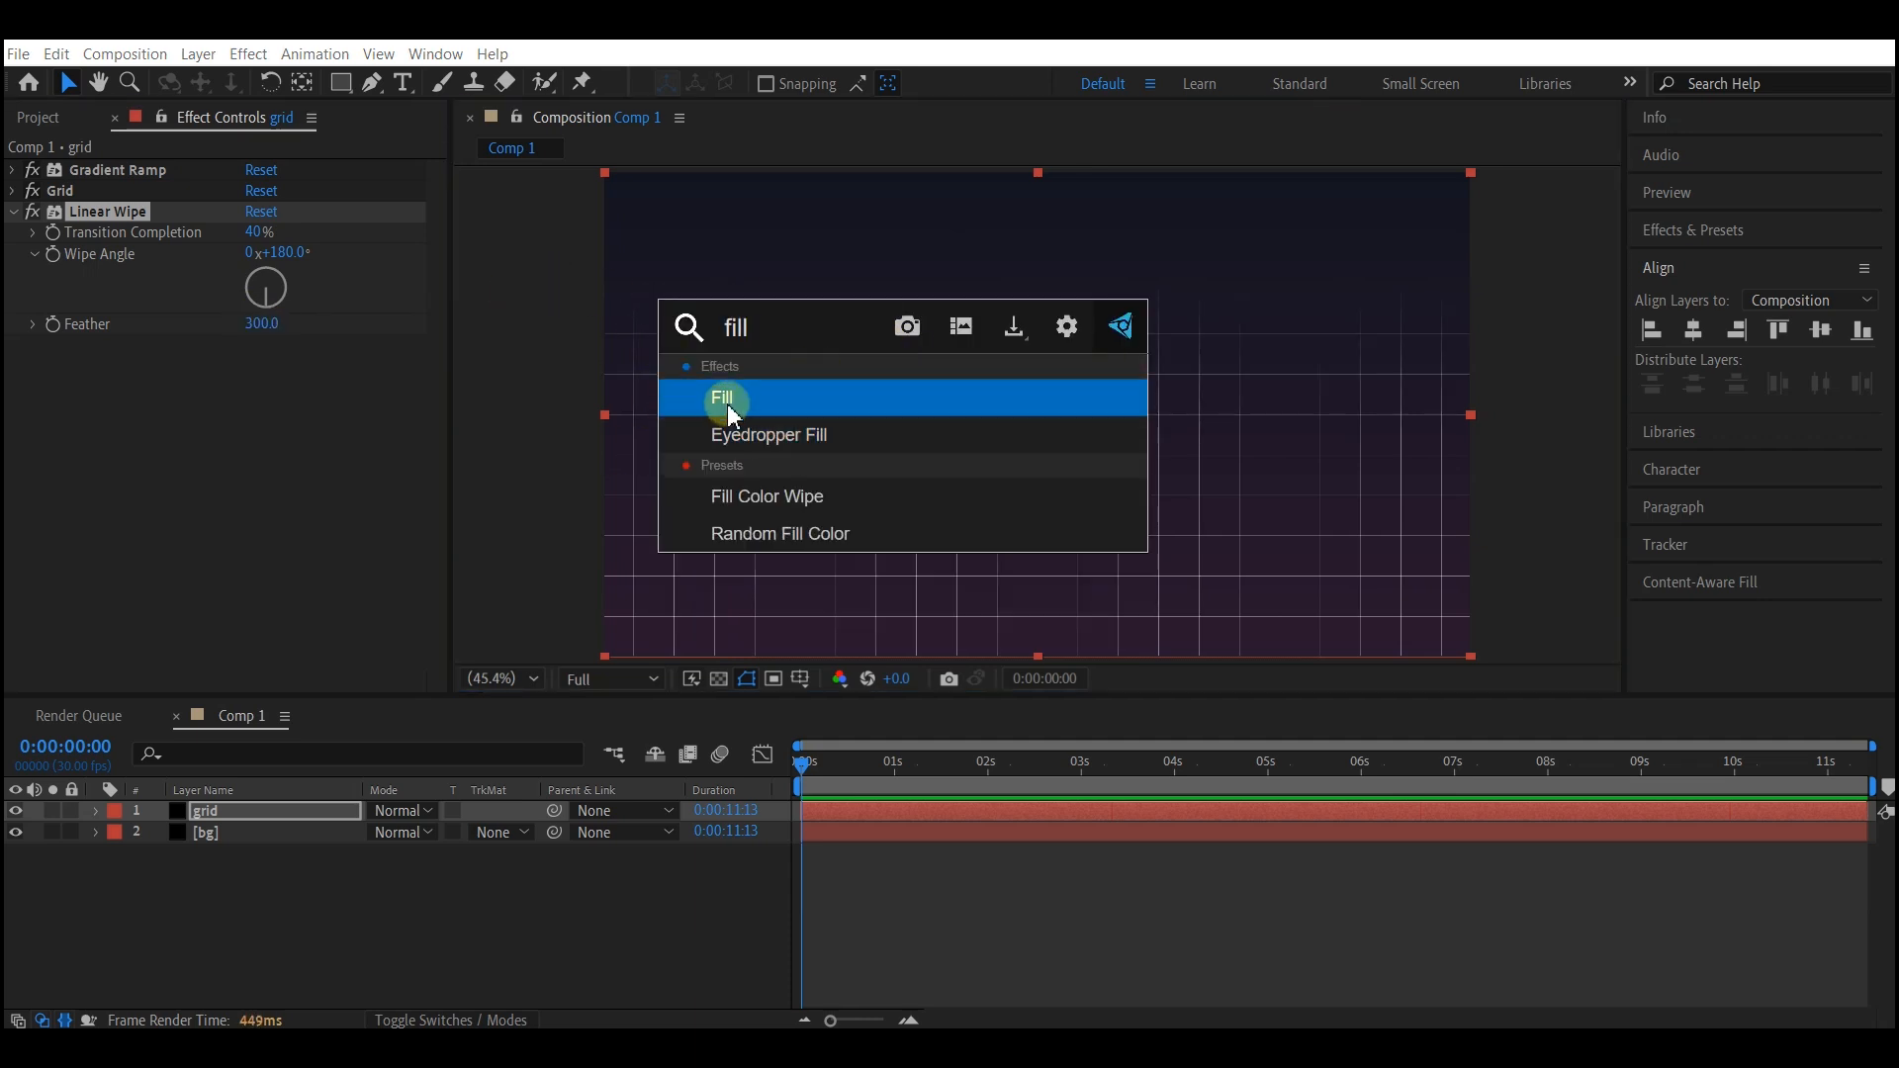
{"action": "left_click", "coordinate": [730, 401]}
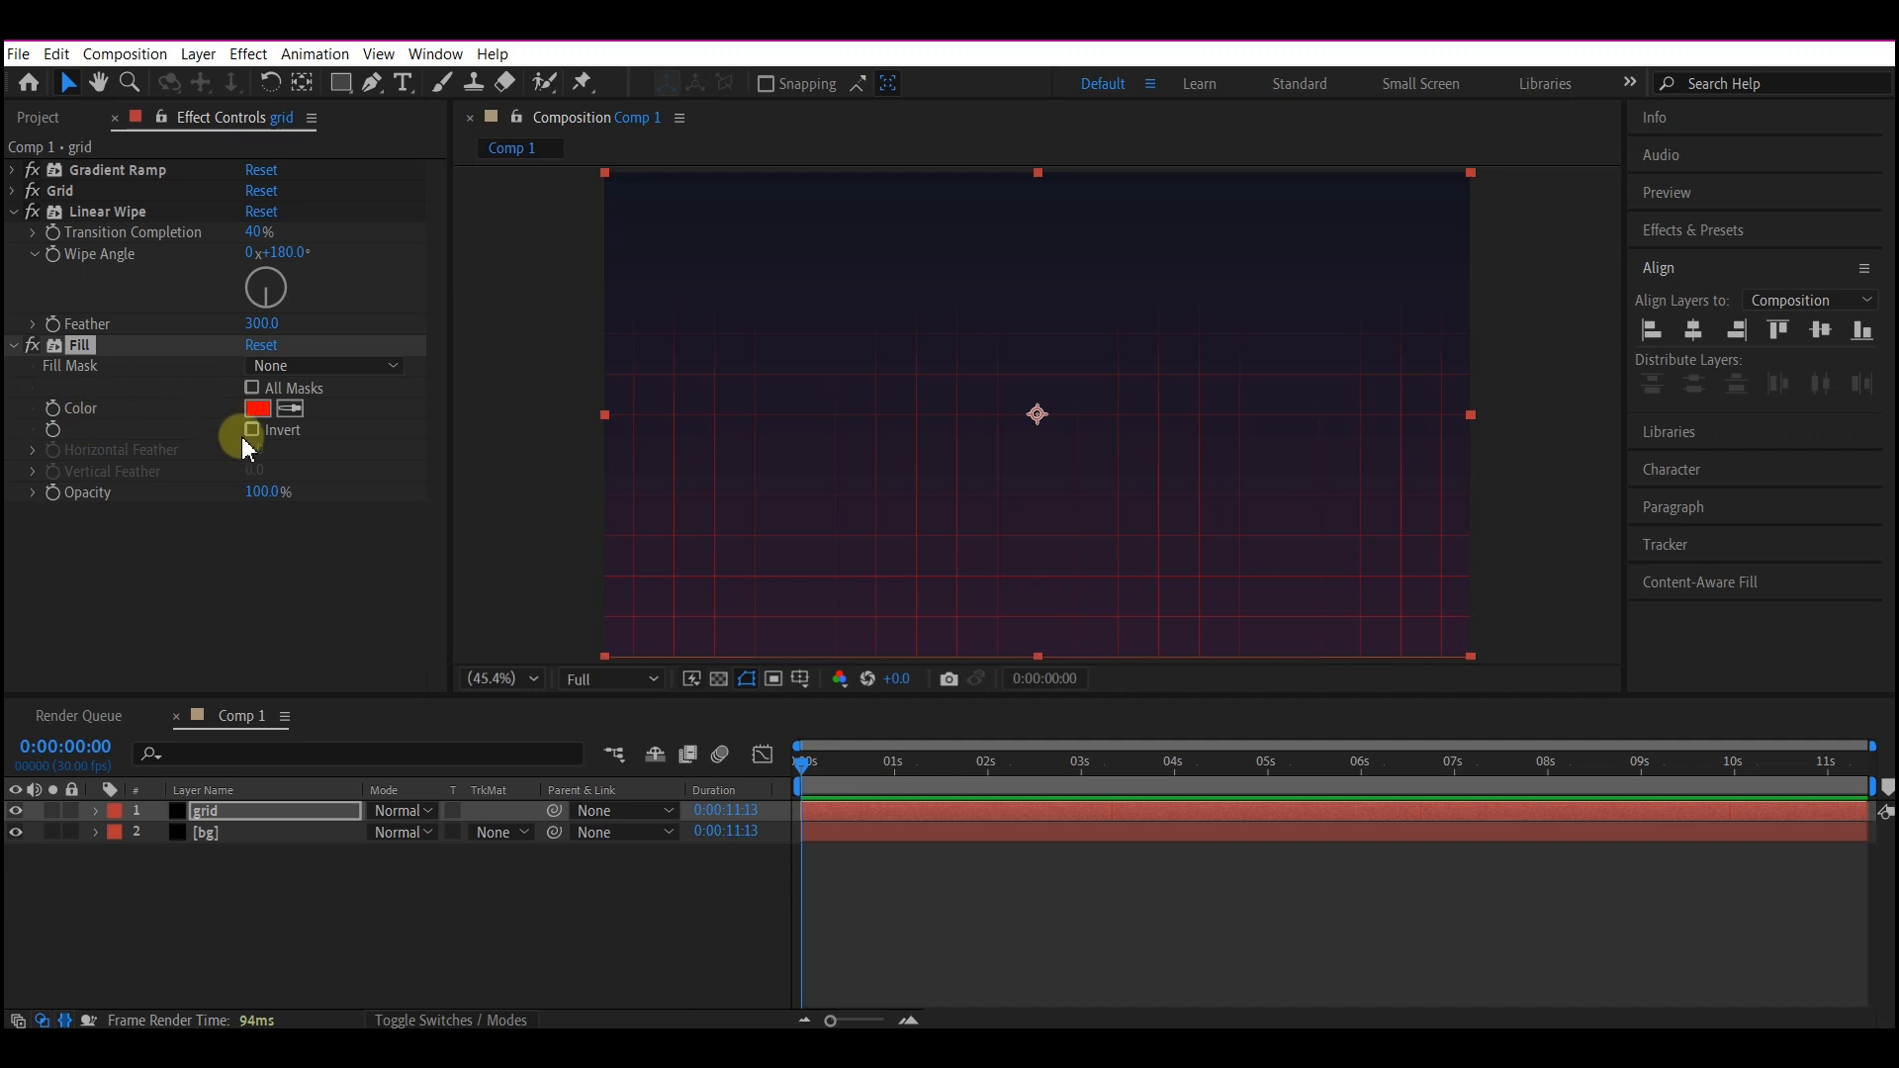
{"action": "left_click", "coordinate": [258, 408]}
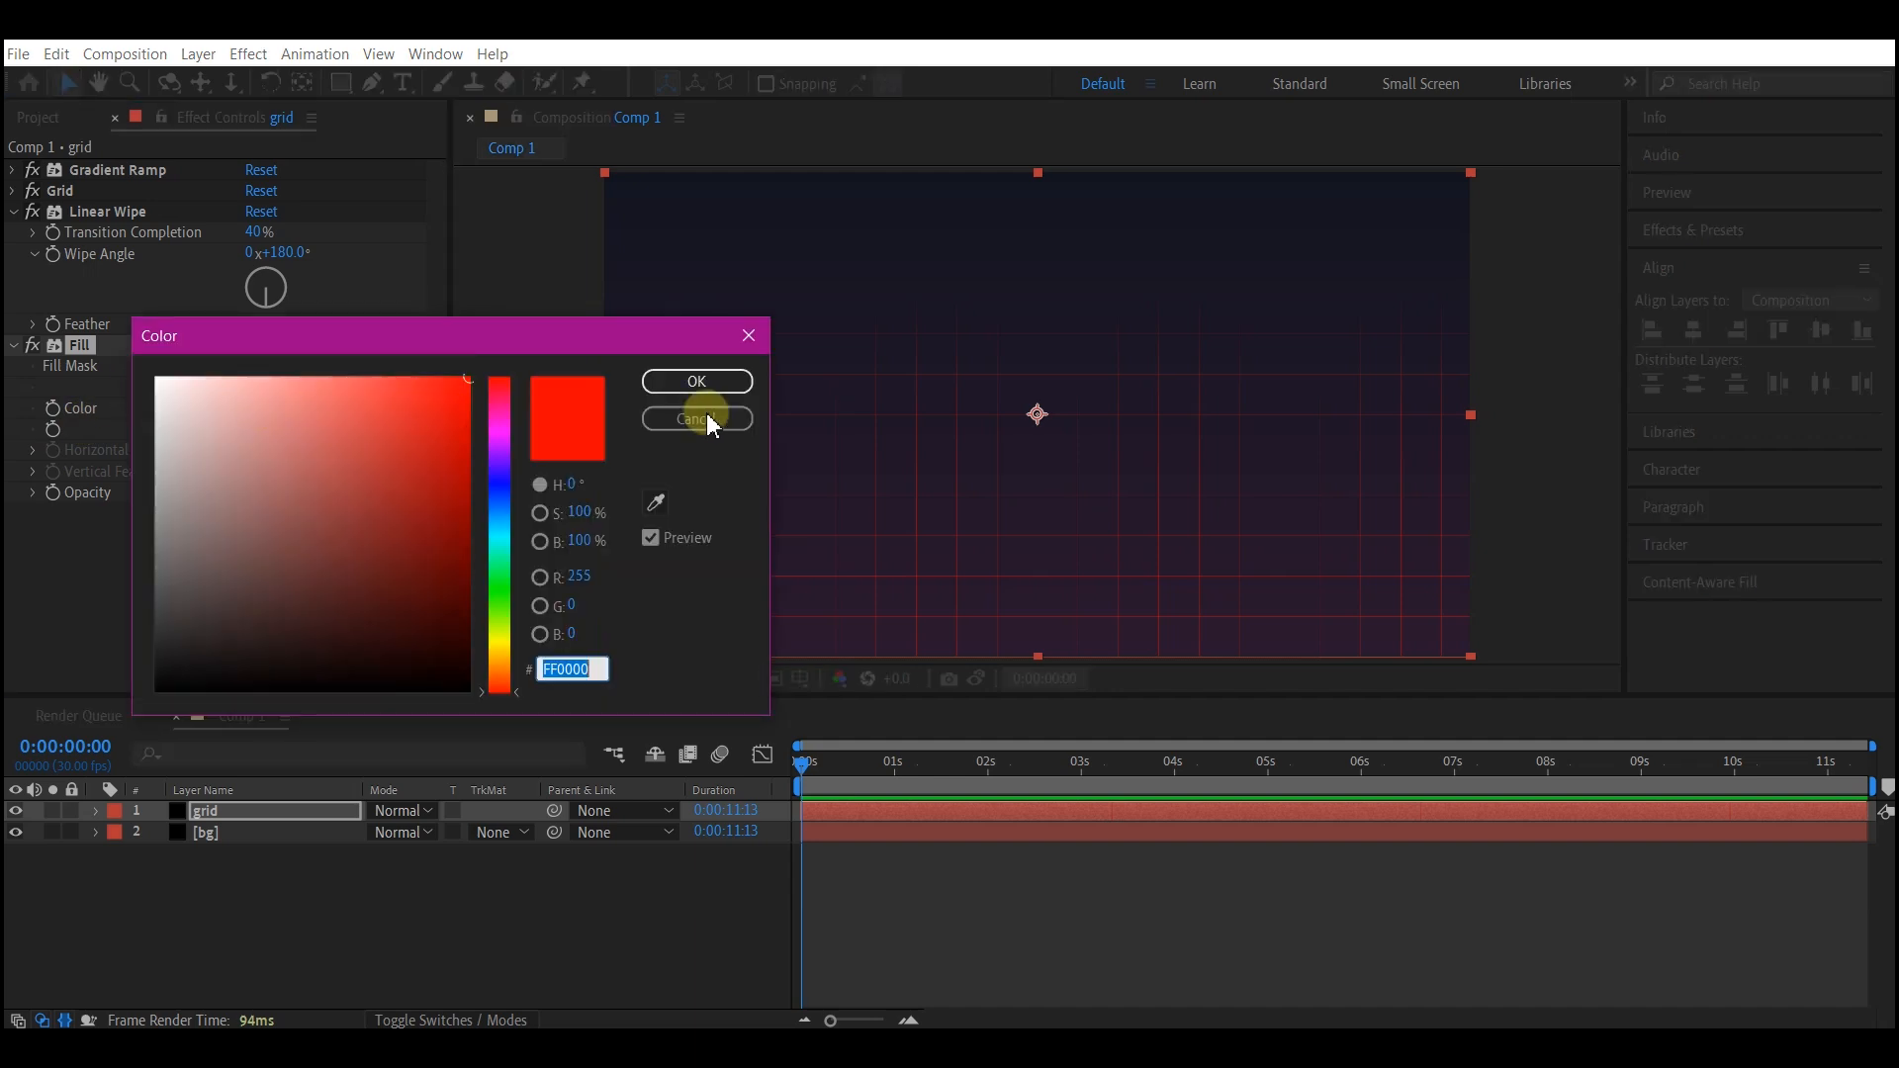
{"action": "left_click", "coordinate": [506, 530]}
{"action": "left_click", "coordinate": [504, 522]}
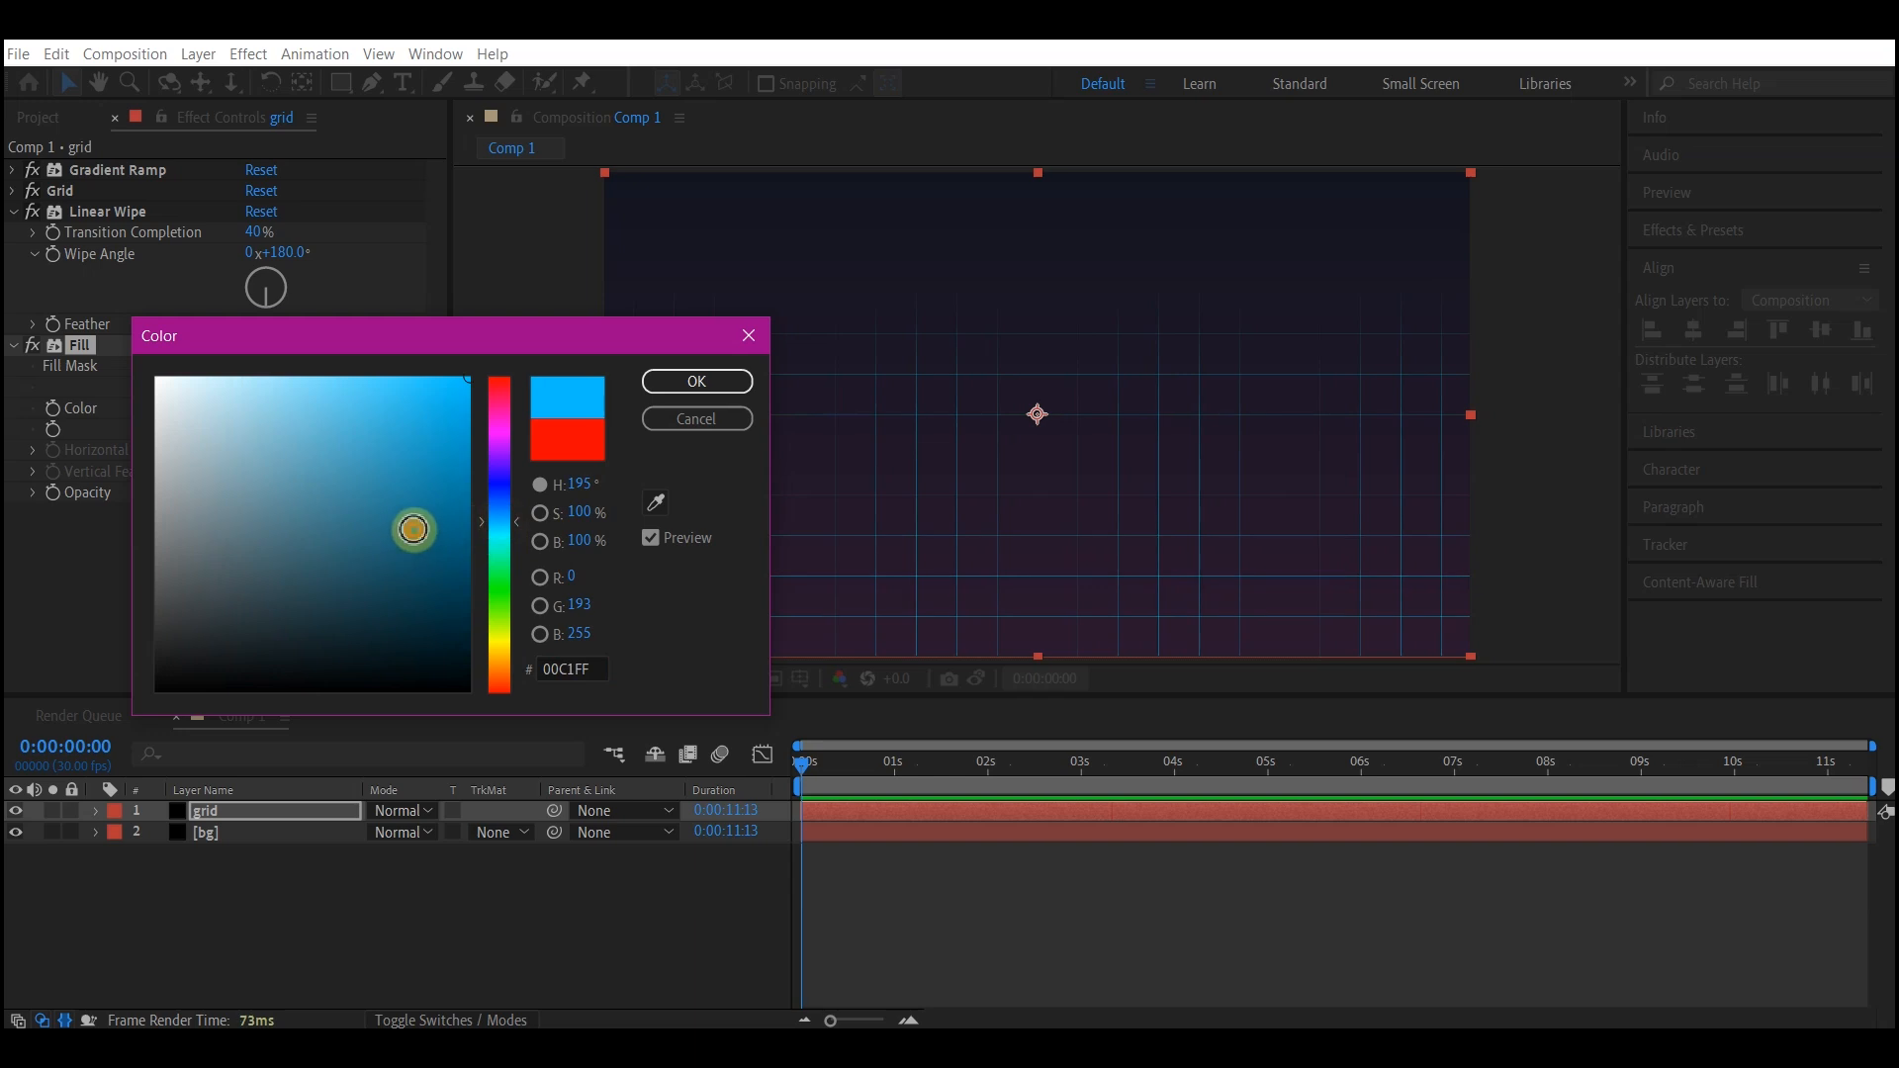
{"action": "left_click", "coordinate": [415, 530]}
{"action": "left_click_drag", "start_coordinate": [417, 520], "coordinate": [364, 508]}
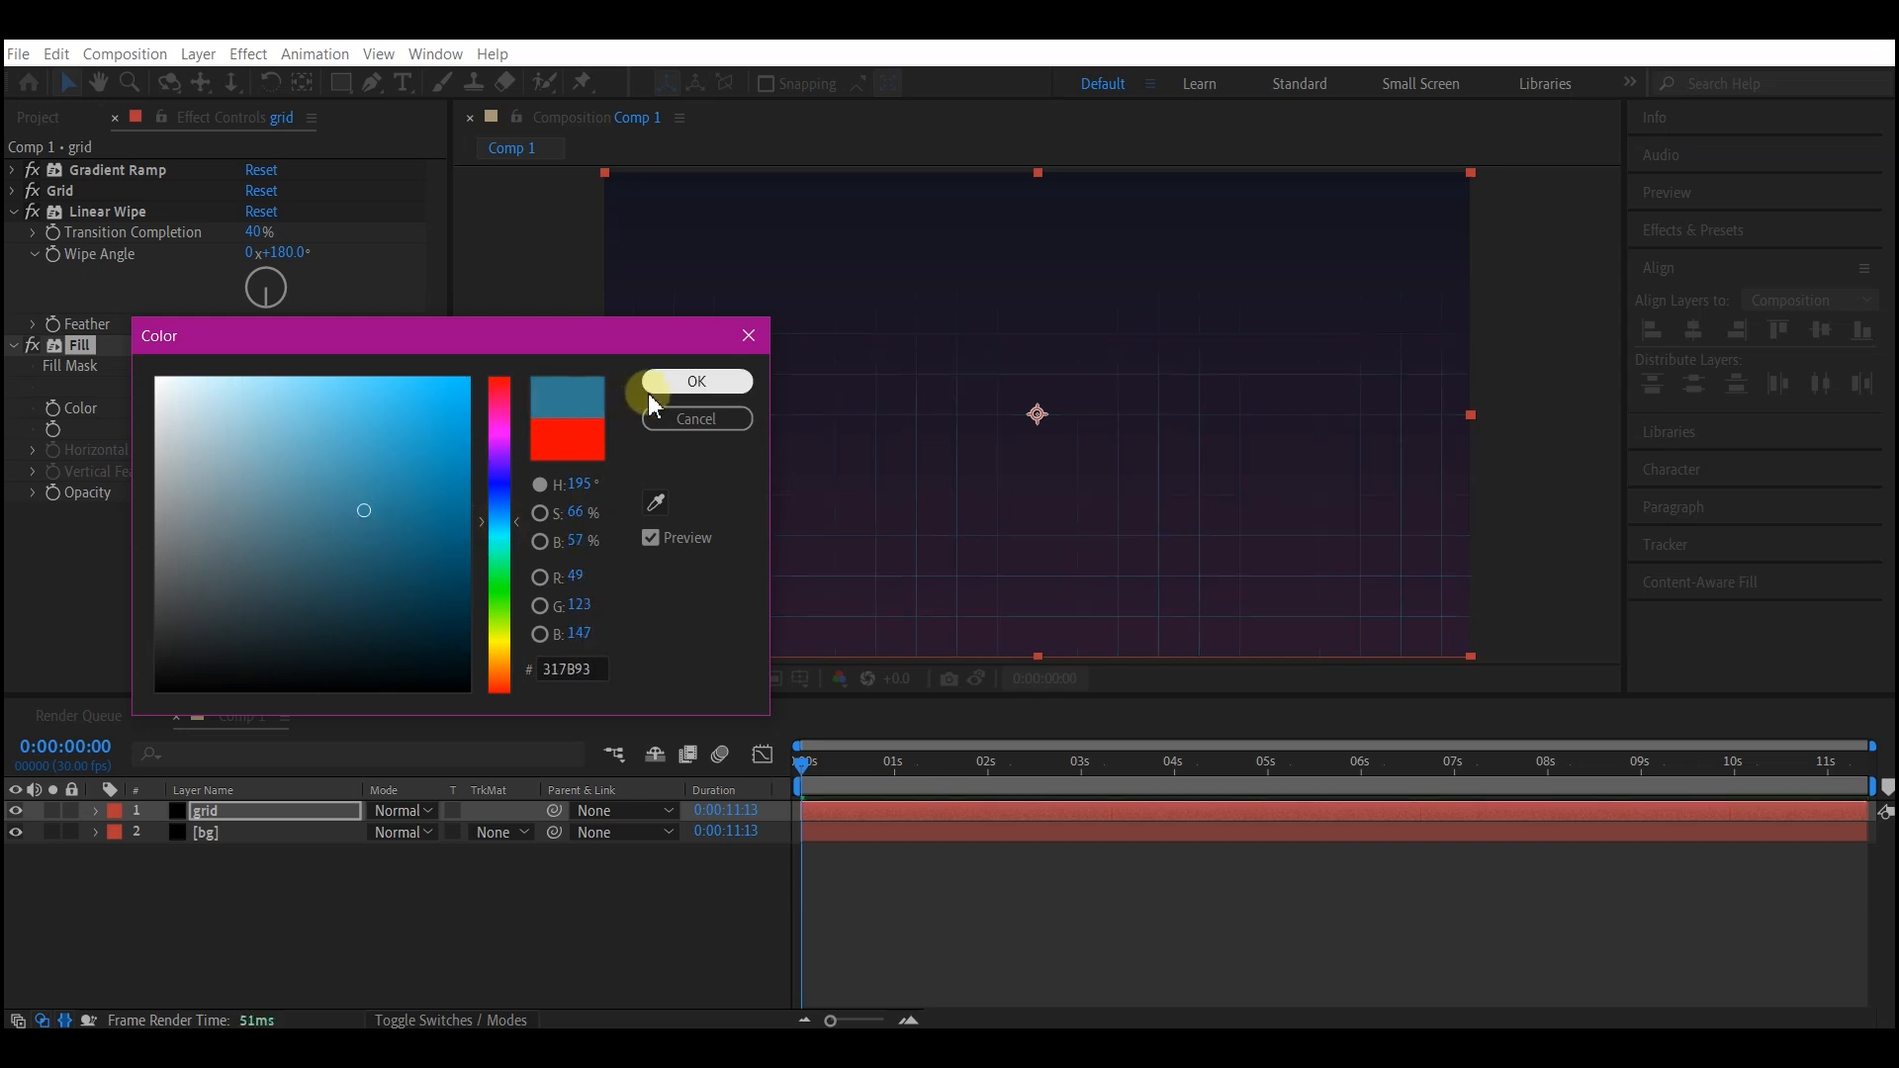
{"action": "left_click", "coordinate": [690, 384]}
- Scale the grid layer uniformly to 1160%
{"action": "key", "text": "s"}
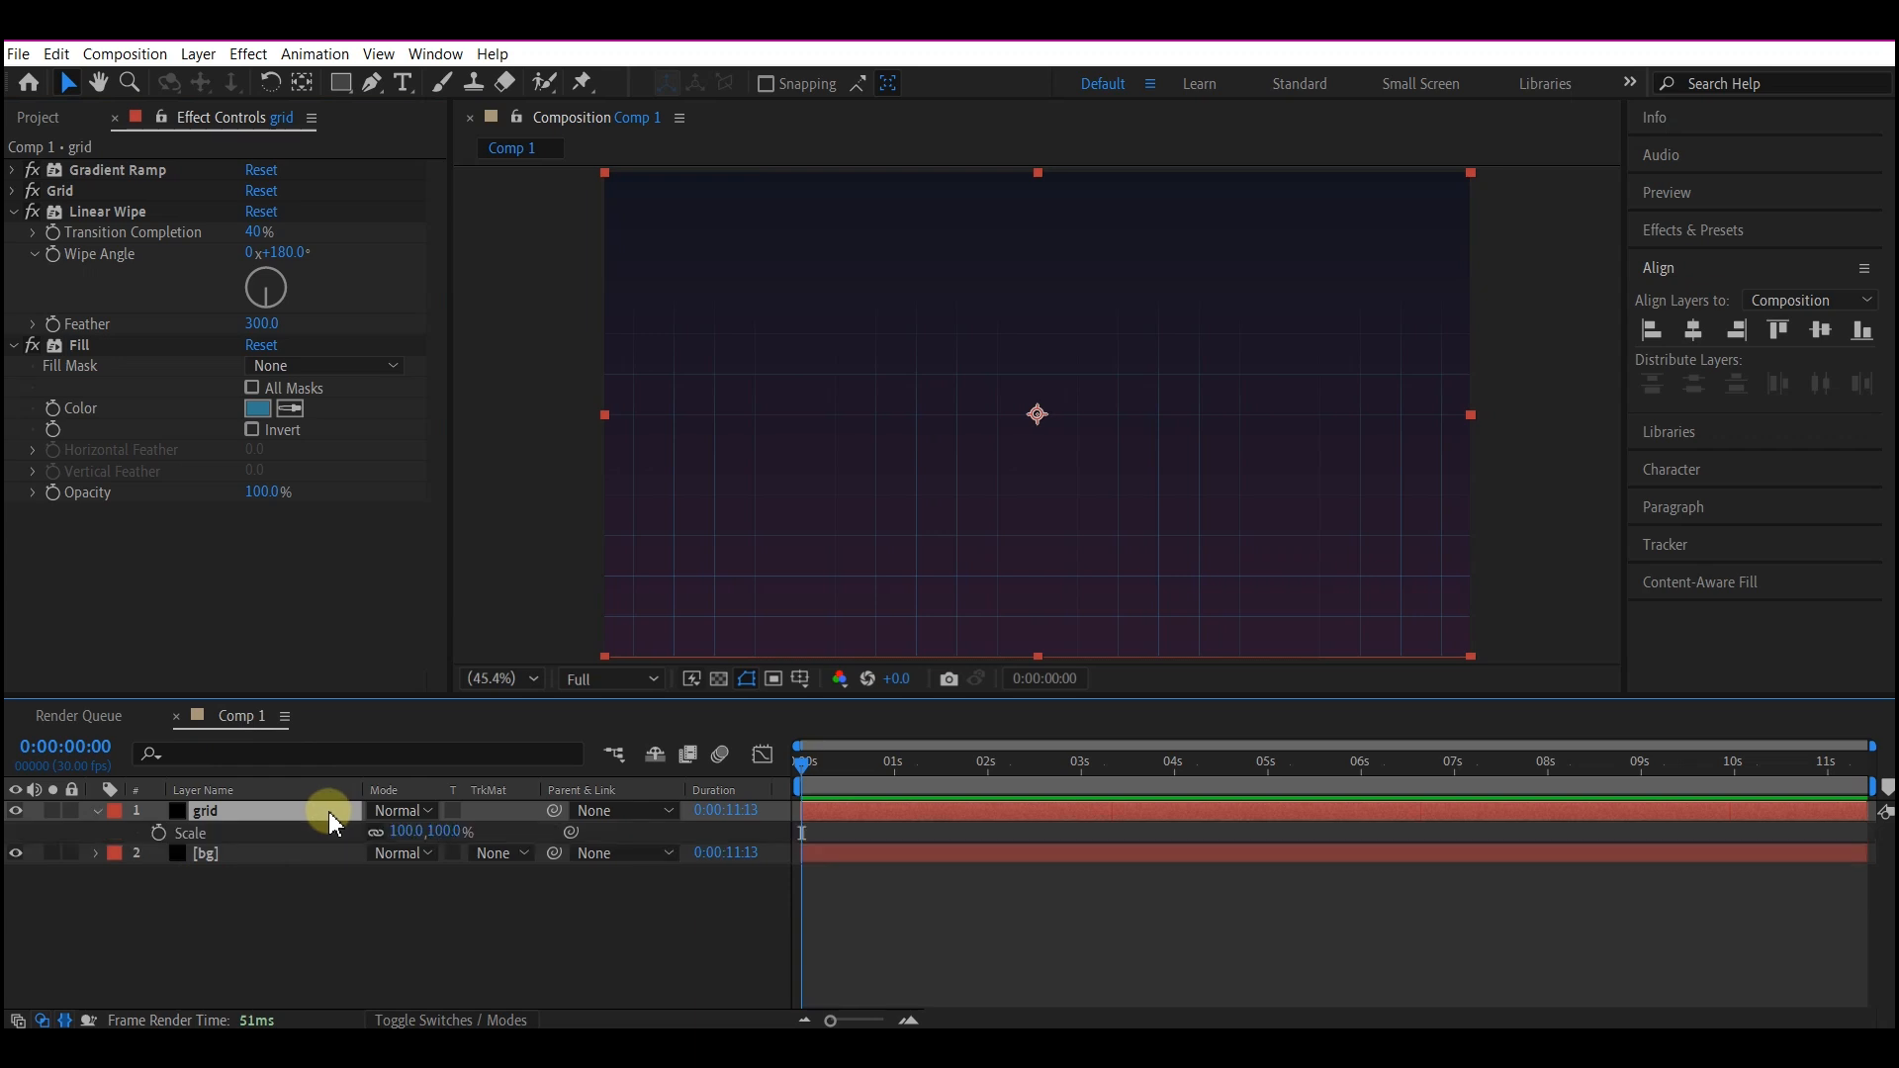
{"action": "left_click", "coordinate": [404, 834]}
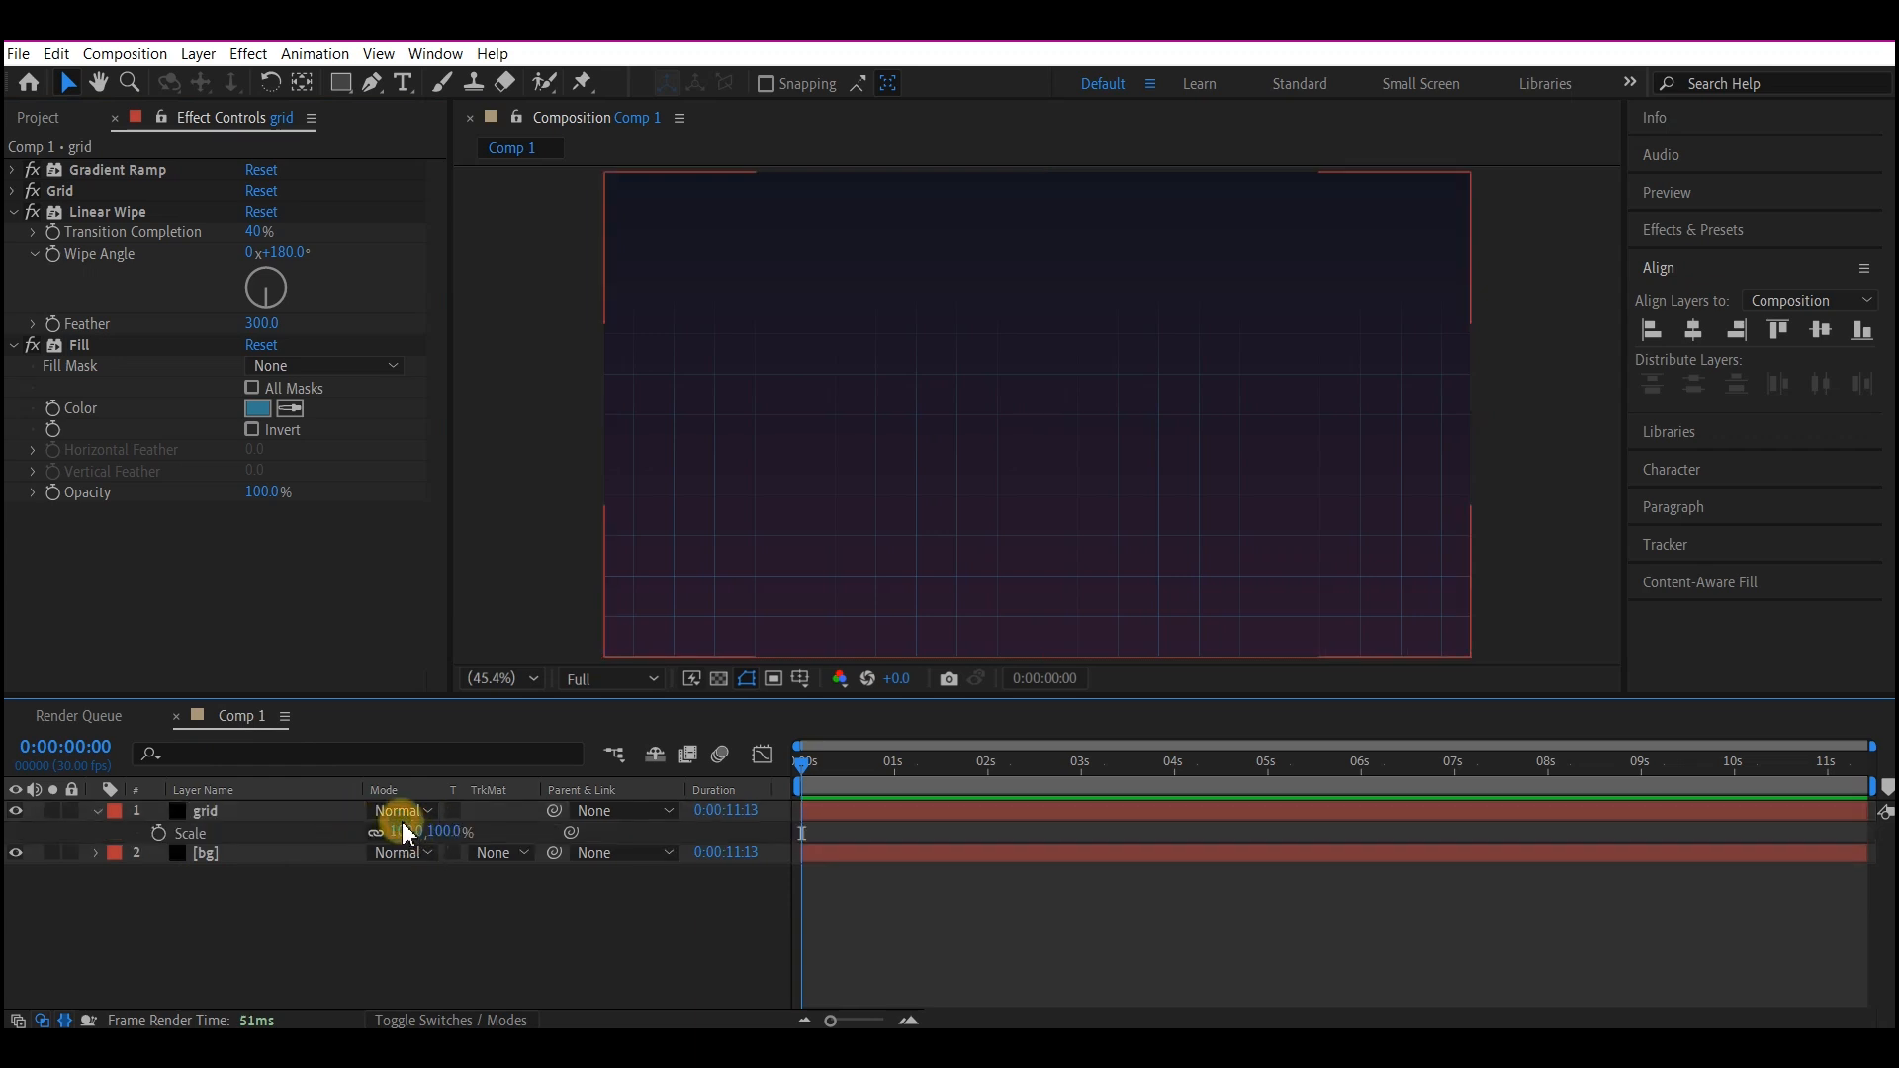
{"action": "left_click", "coordinate": [404, 832]}
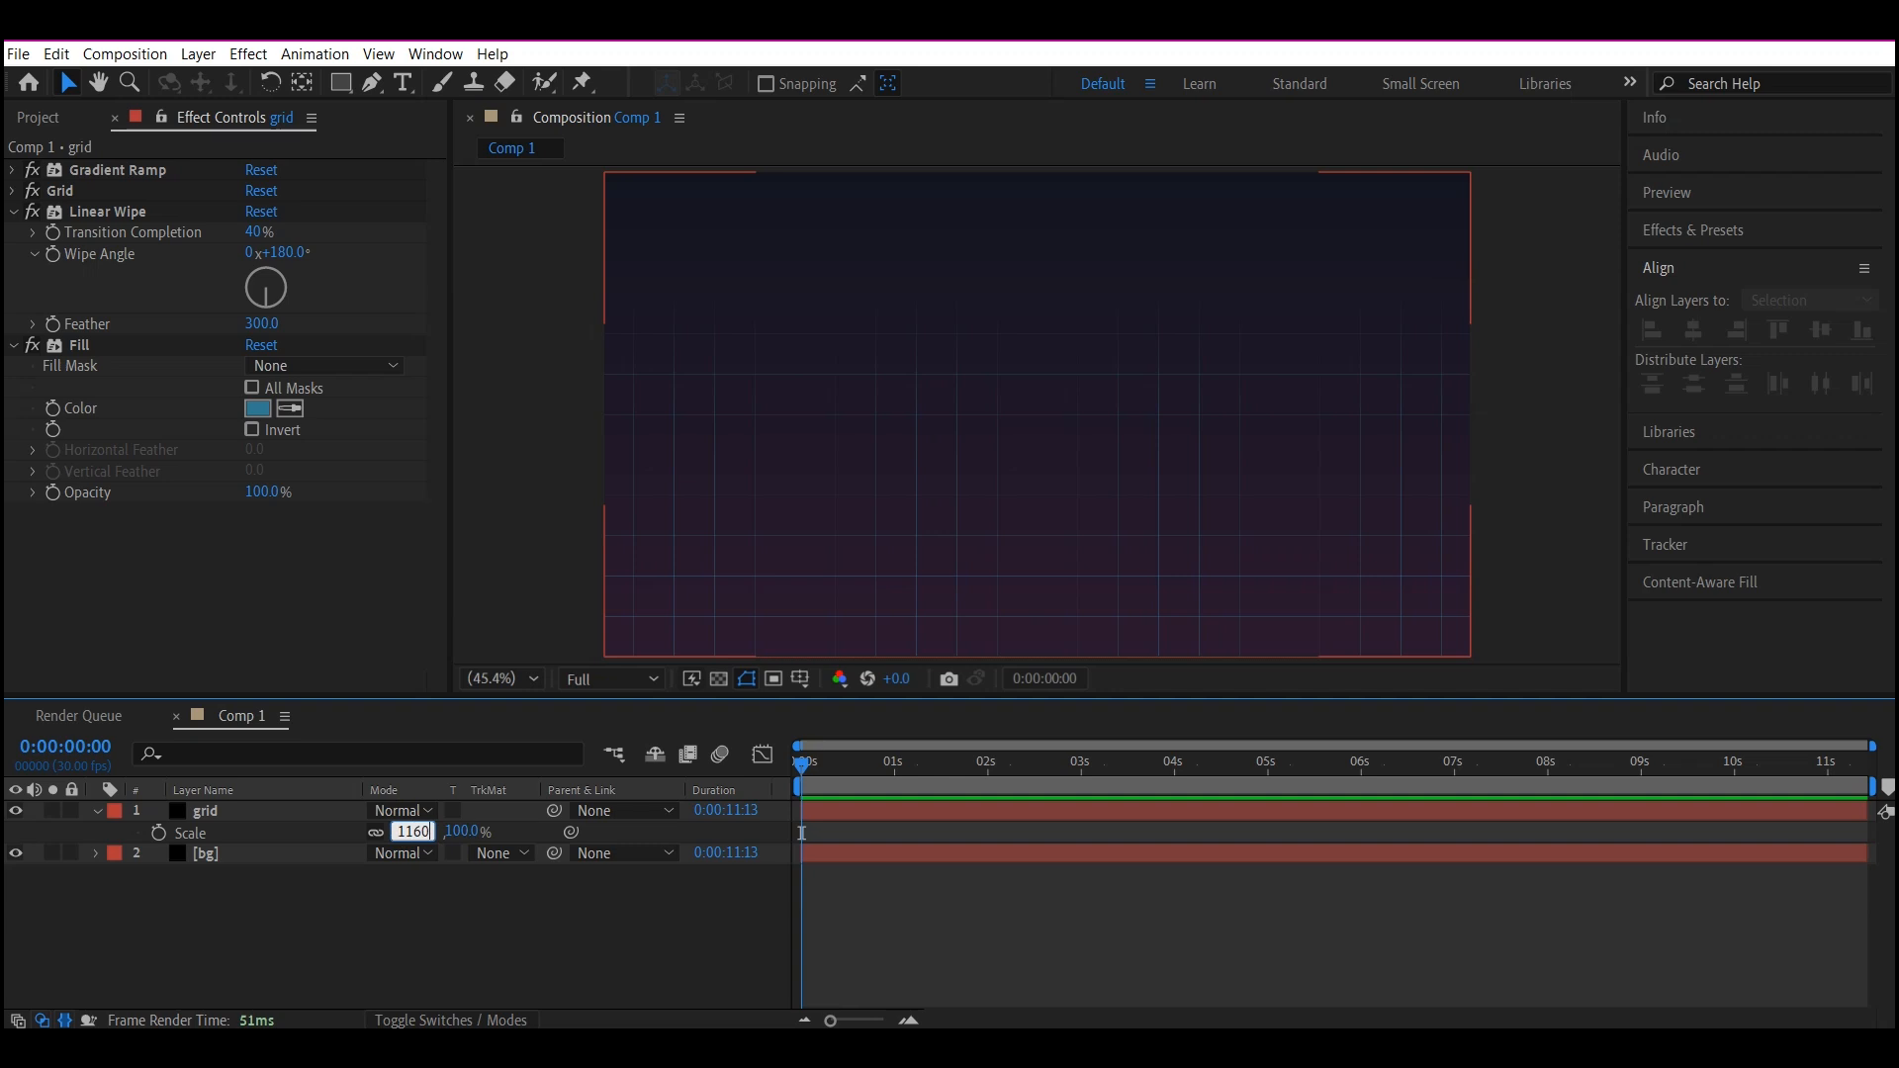
{"action": "key", "text": "Return"}
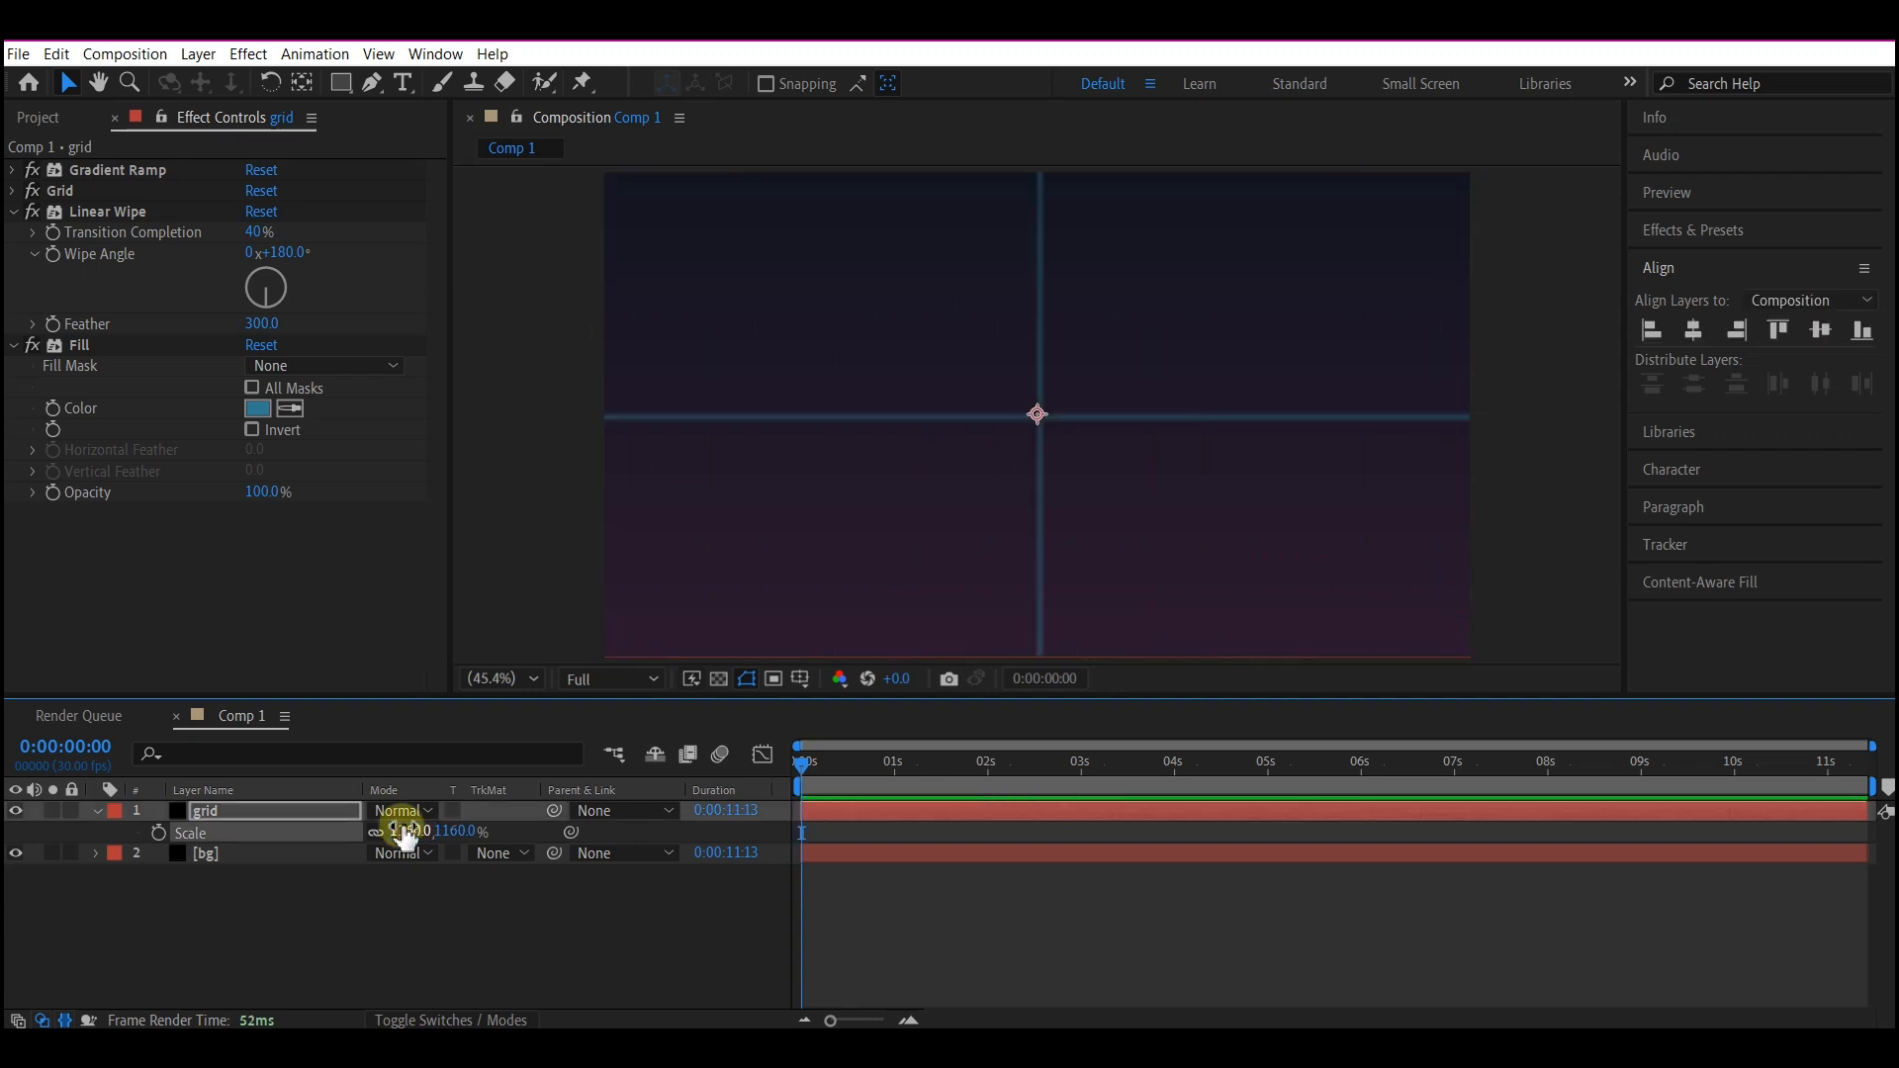
- Make the grid layer 3D and set its X rotation to -90°
{"action": "left_click", "coordinate": [431, 1021]}
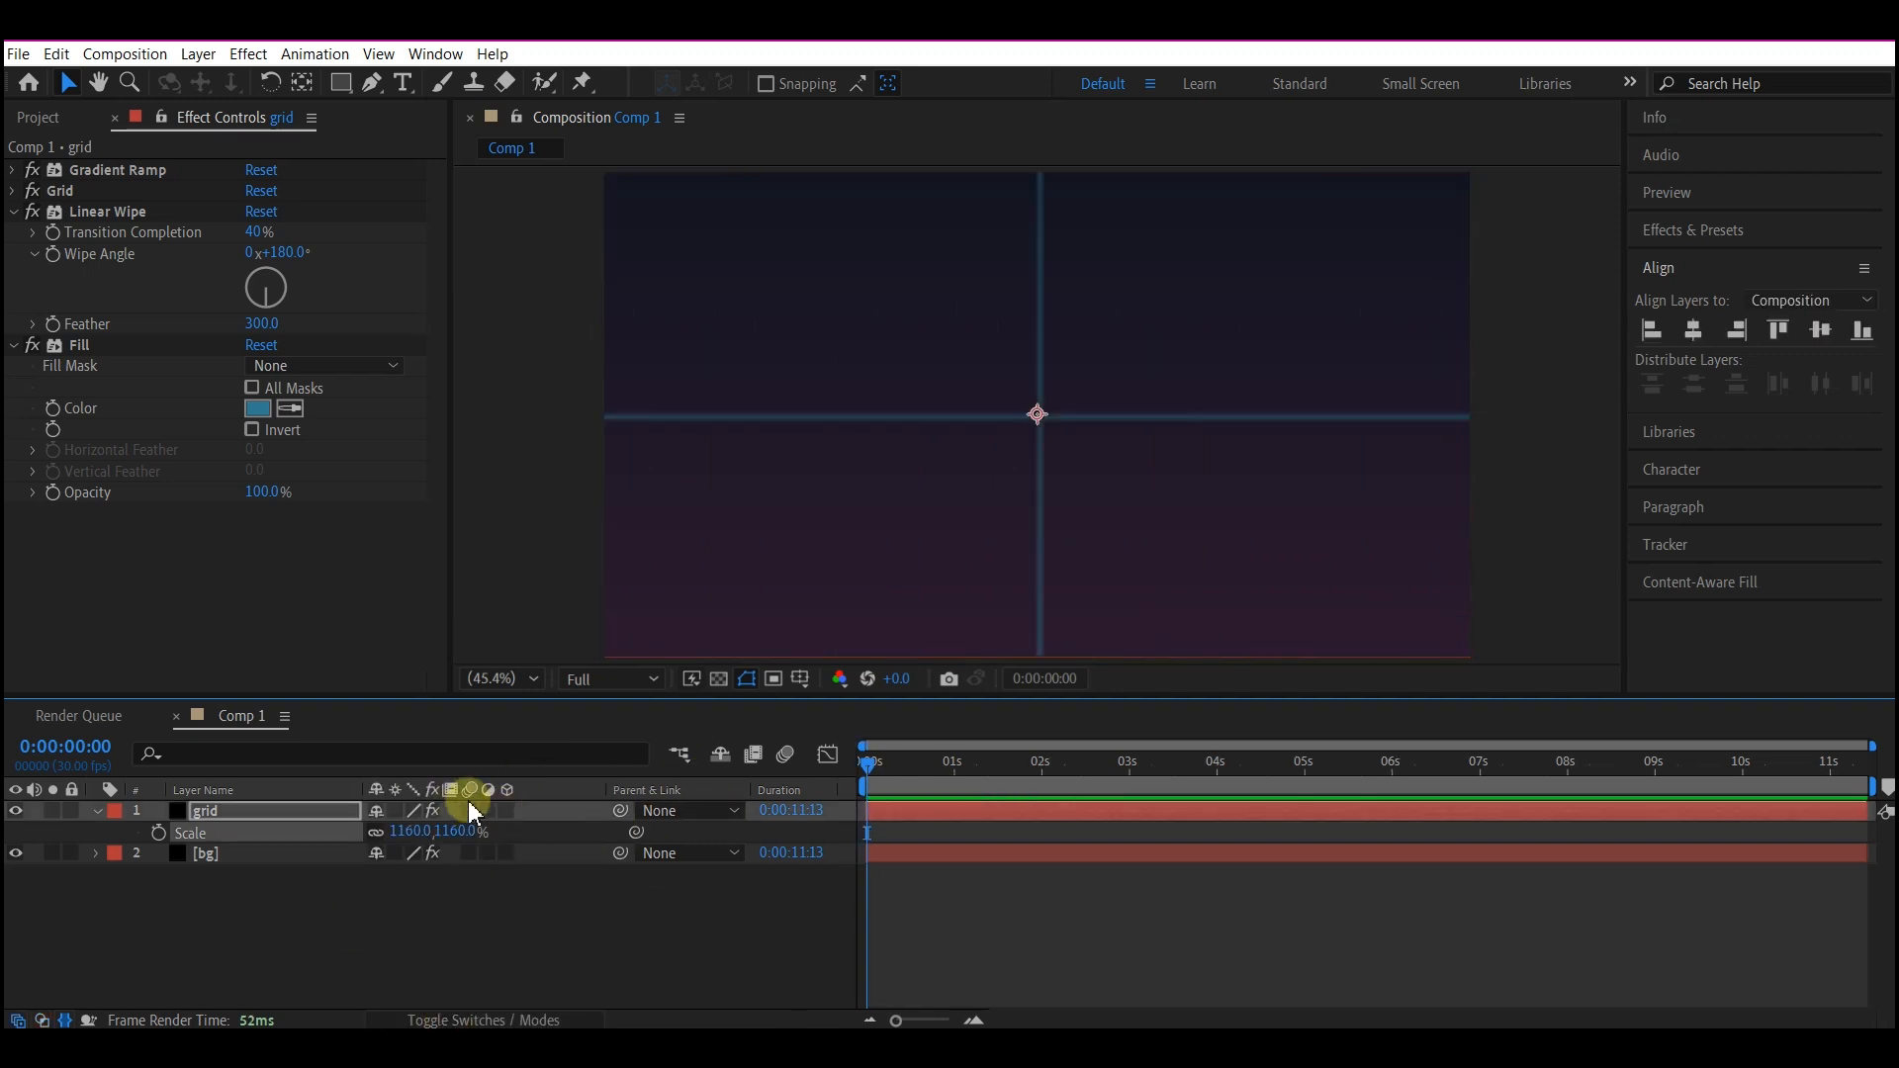
{"action": "left_click", "coordinate": [248, 819]}
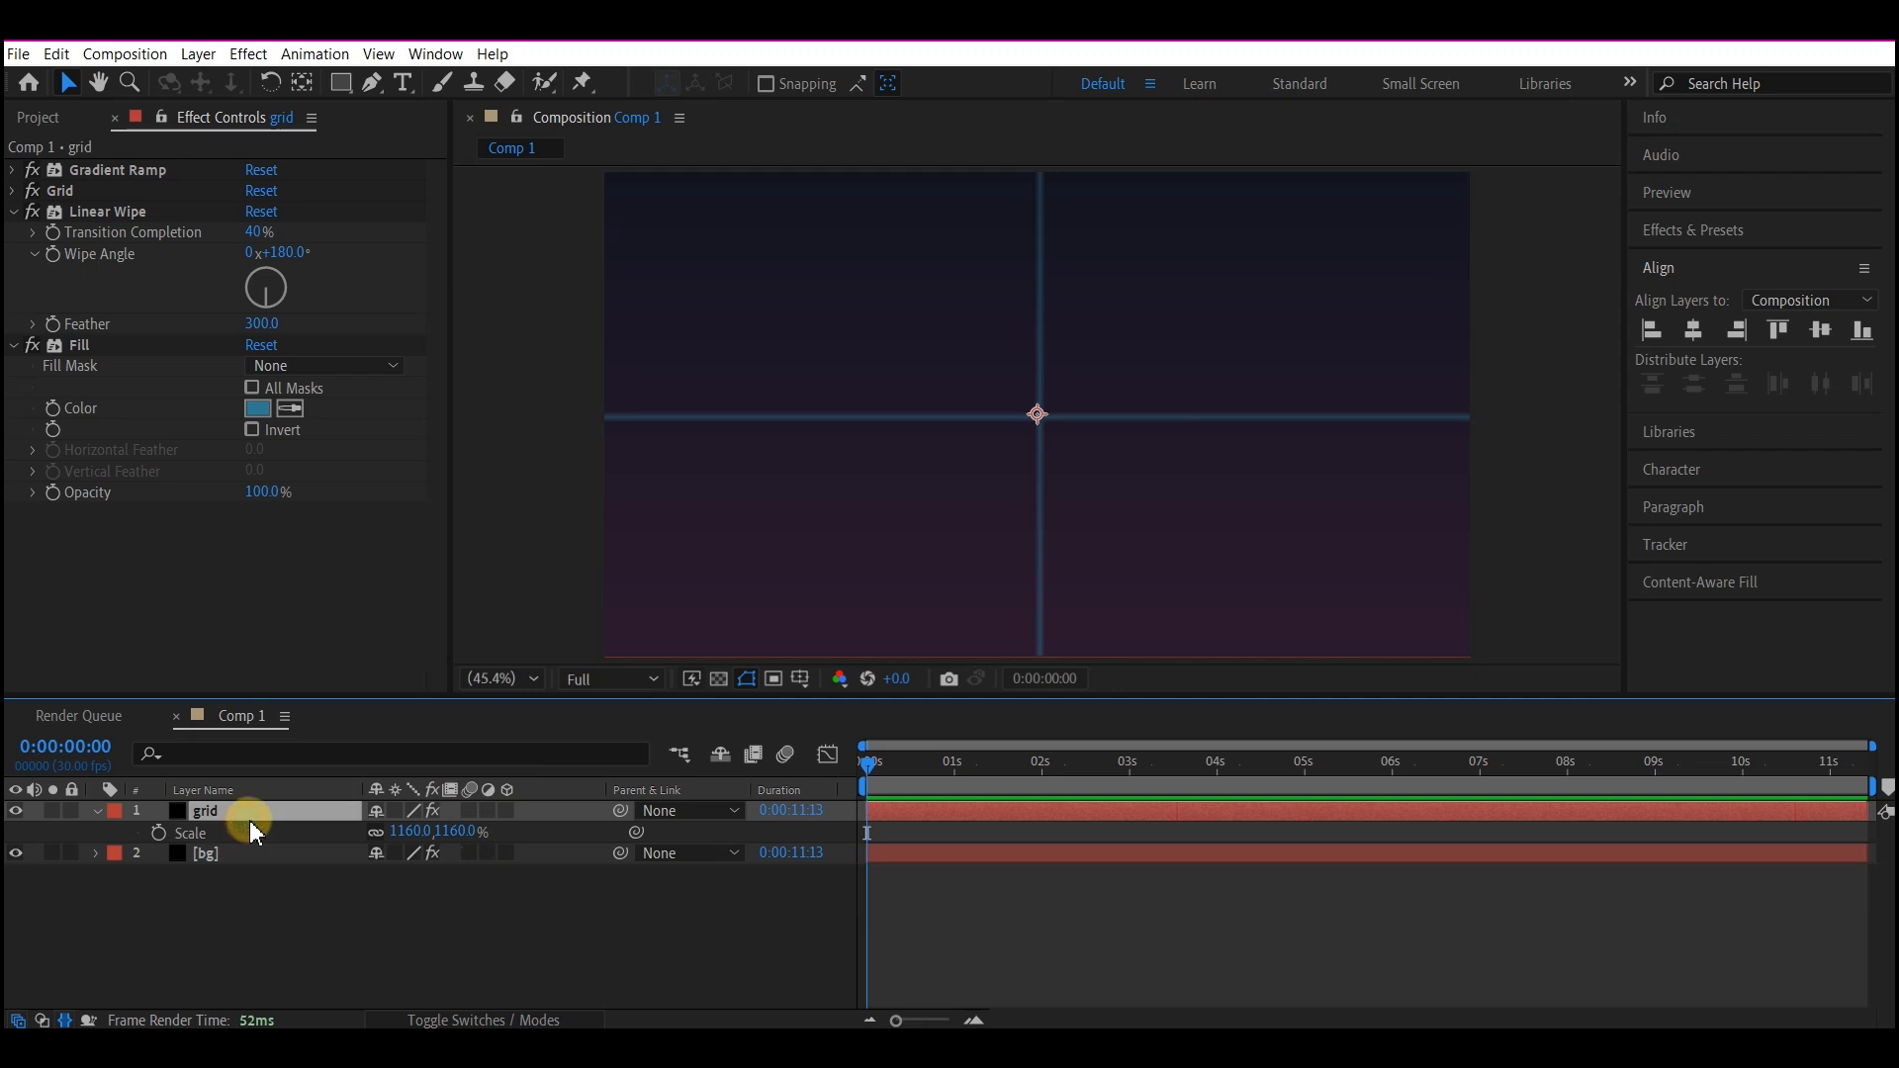
{"action": "left_click", "coordinate": [507, 811]}
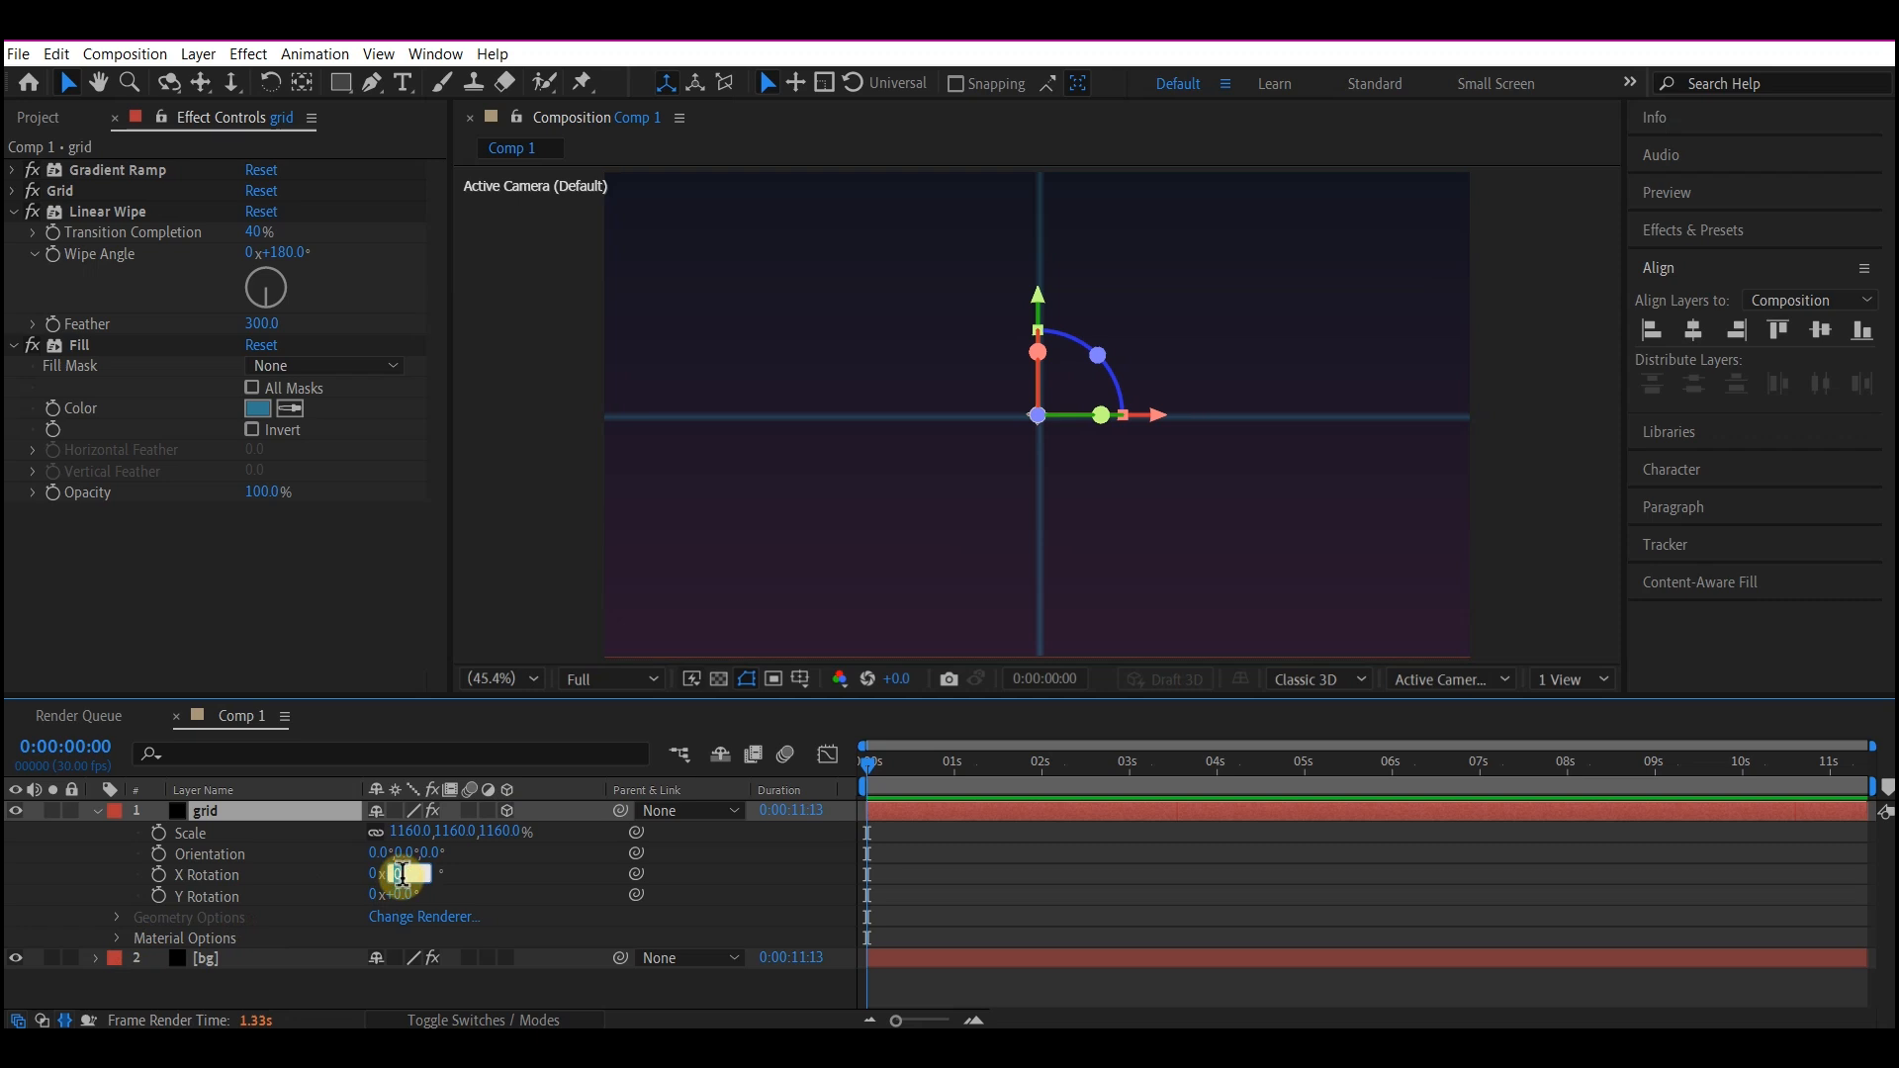
{"action": "key", "text": "Return"}
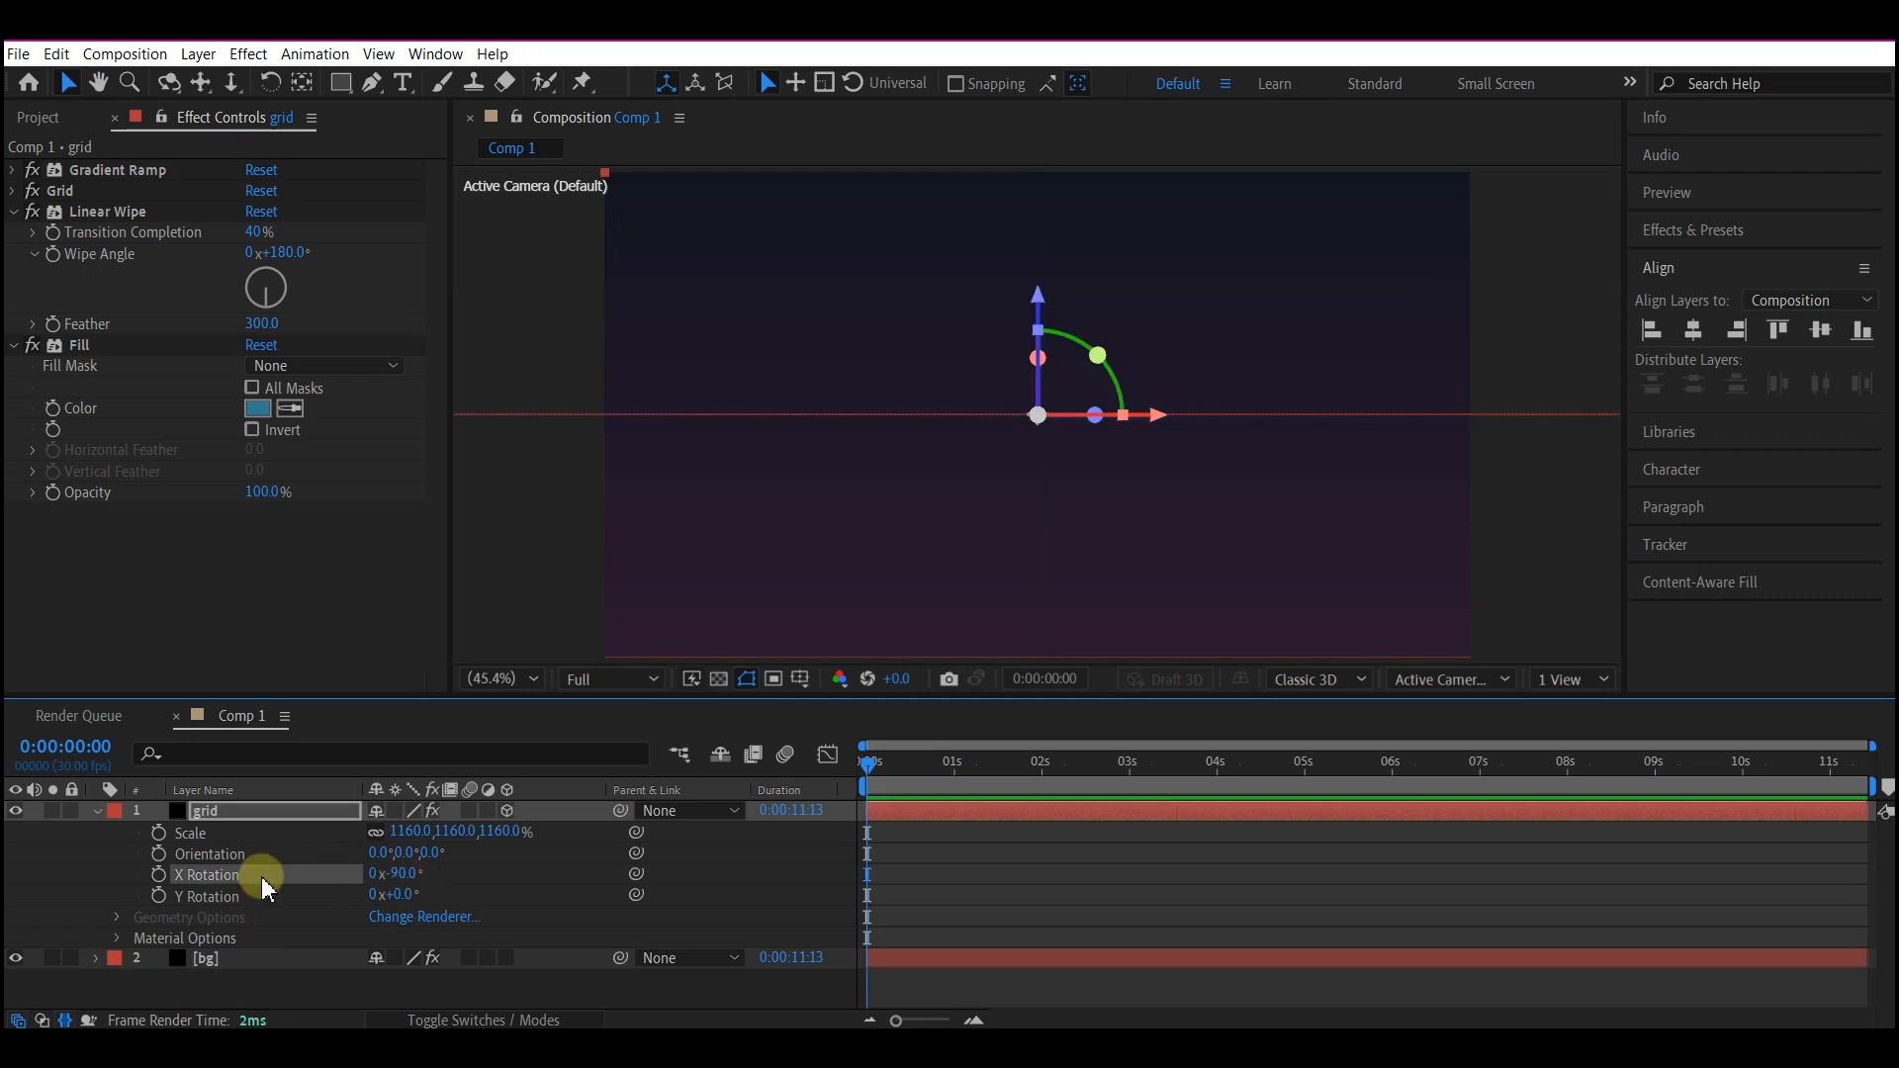
- Set the grid layer's position to 960, 1645.6, 5721
{"action": "left_click", "coordinate": [240, 817]}
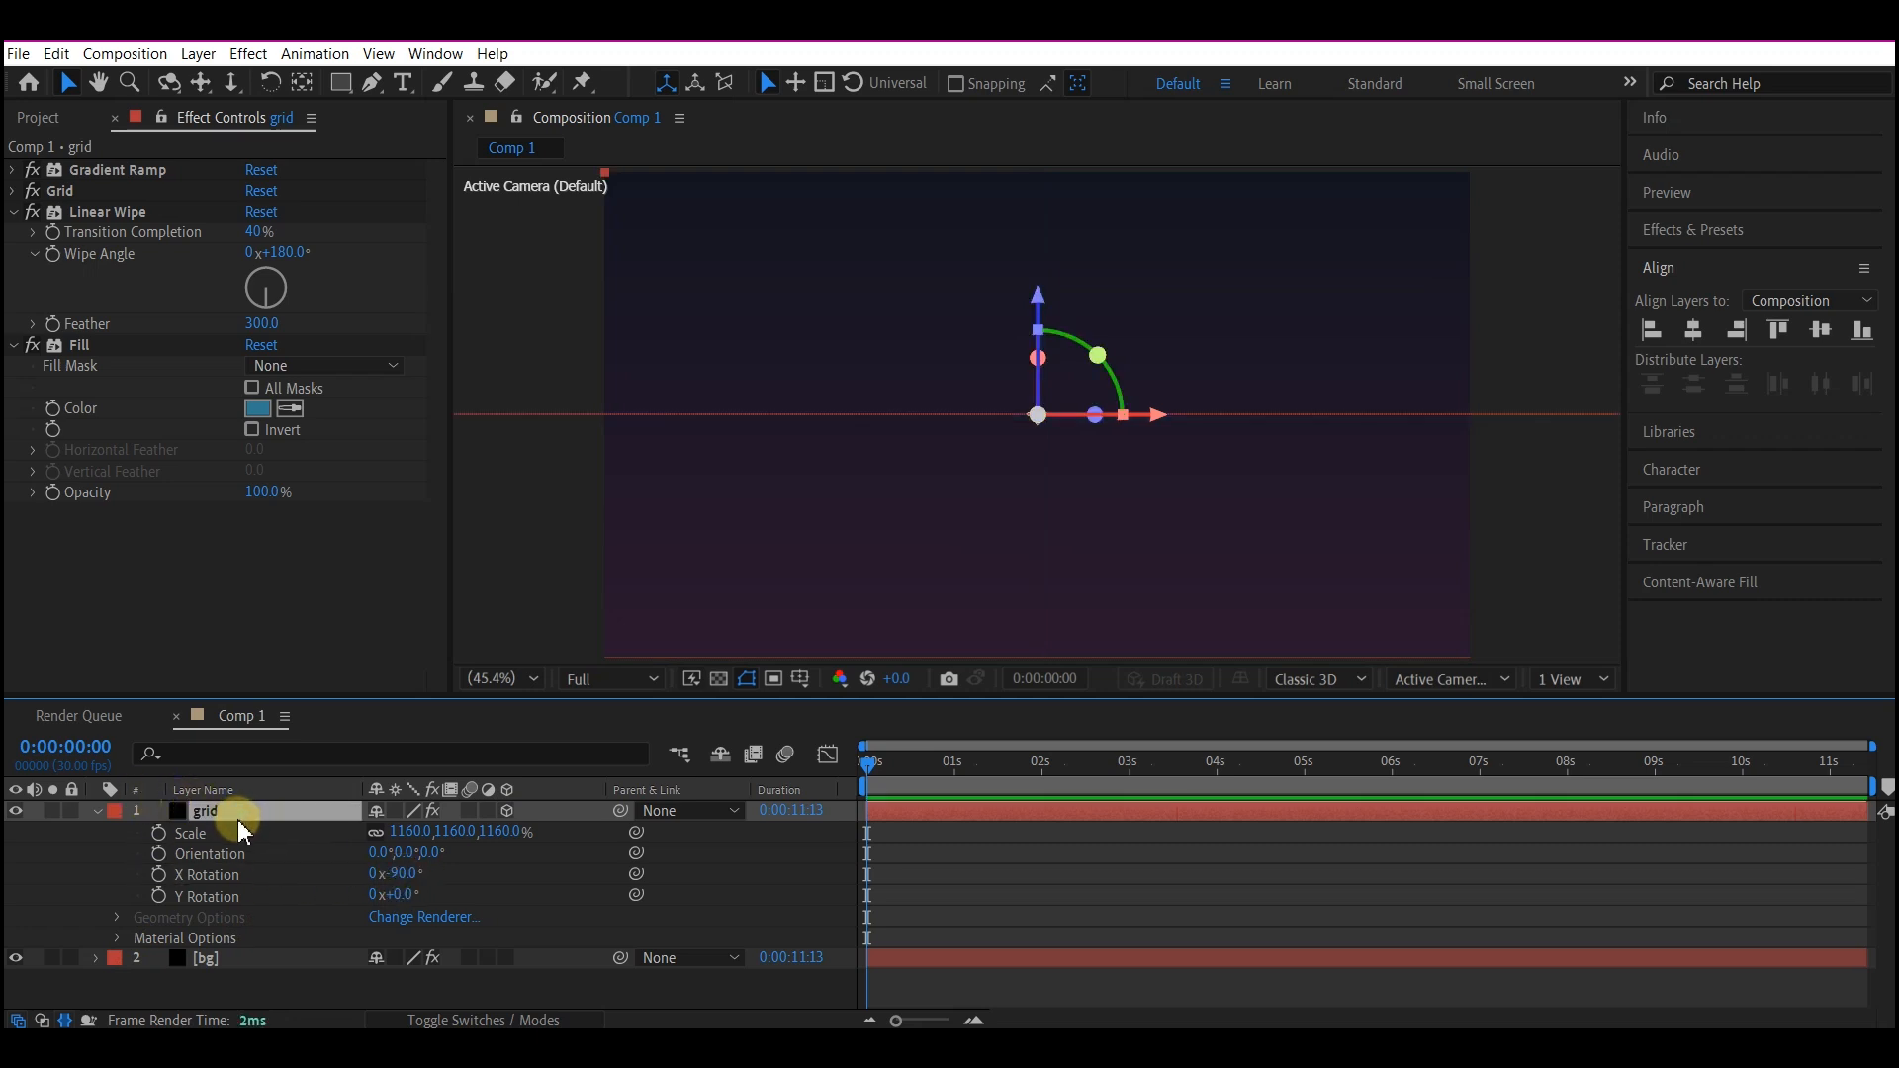
{"action": "key", "text": "p"}
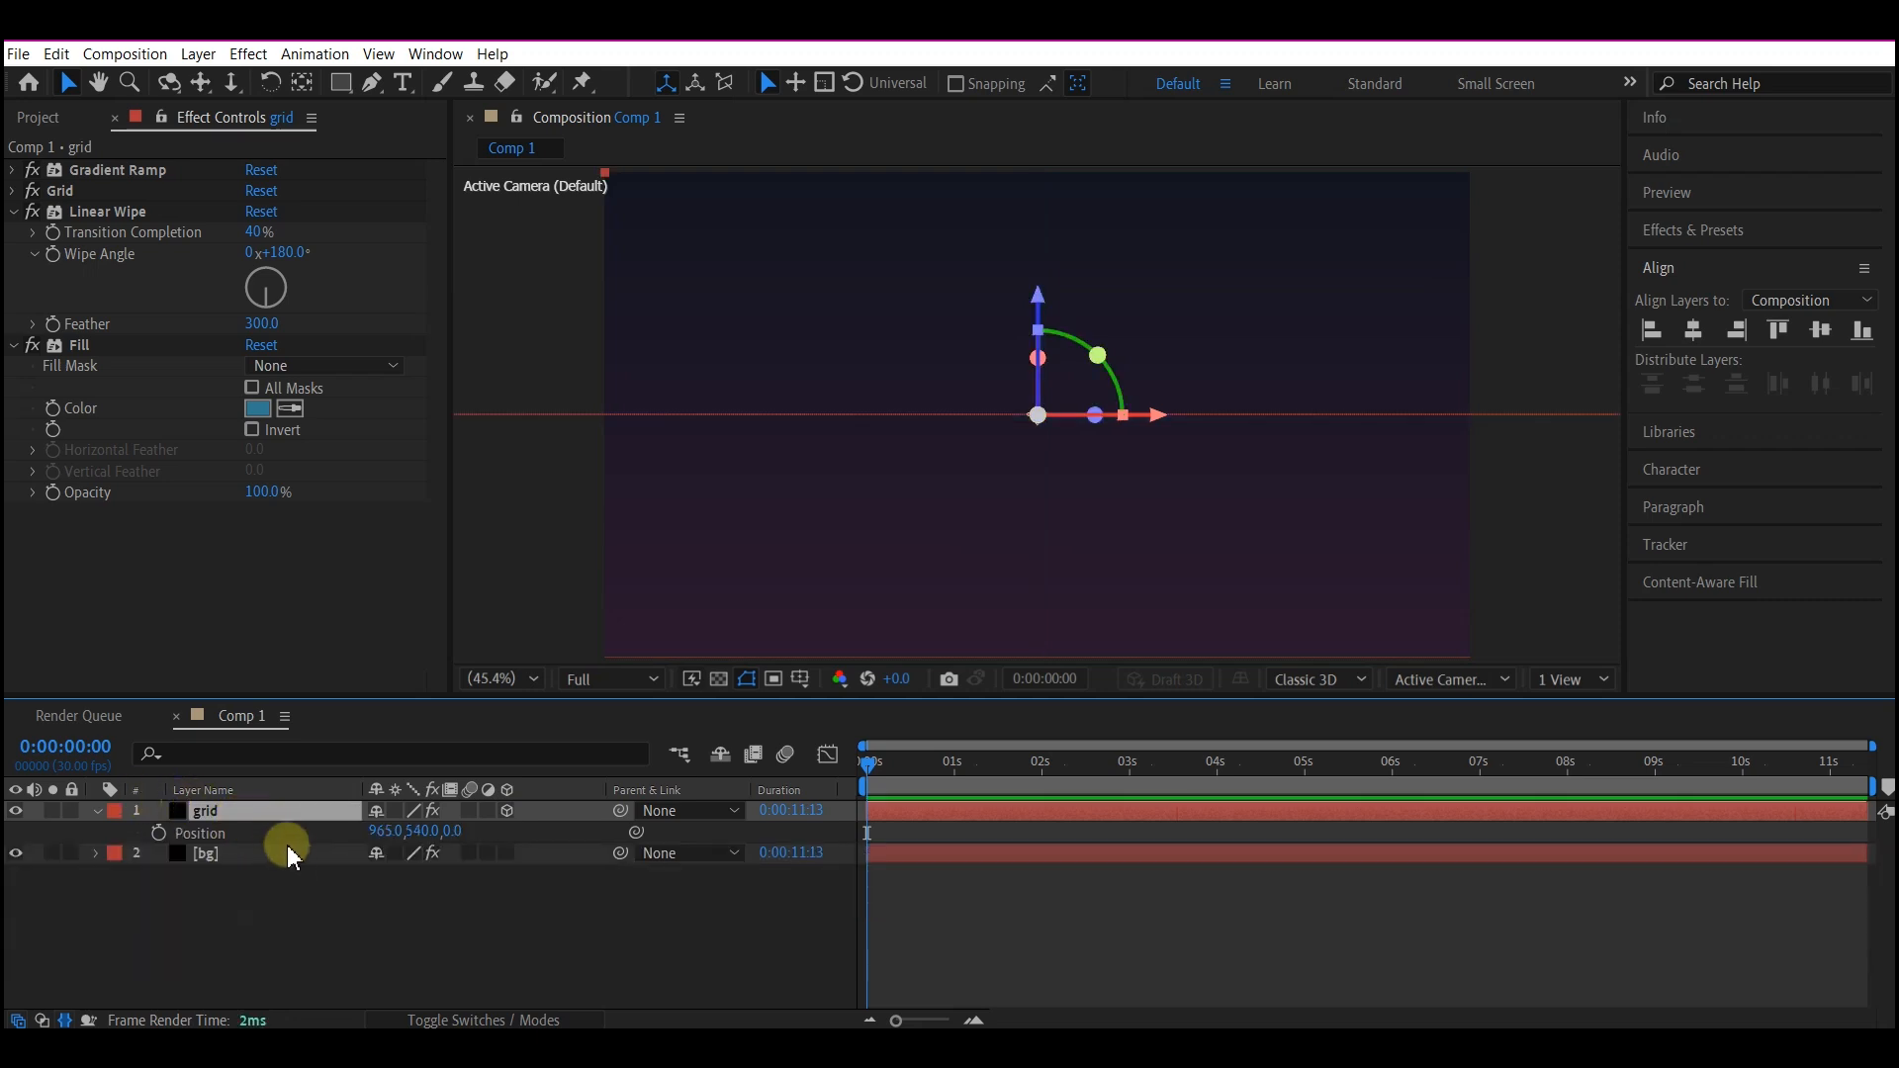
{"action": "left_click", "coordinate": [374, 831]}
{"action": "type", "text": "960"}
{"action": "key", "text": "Return"}
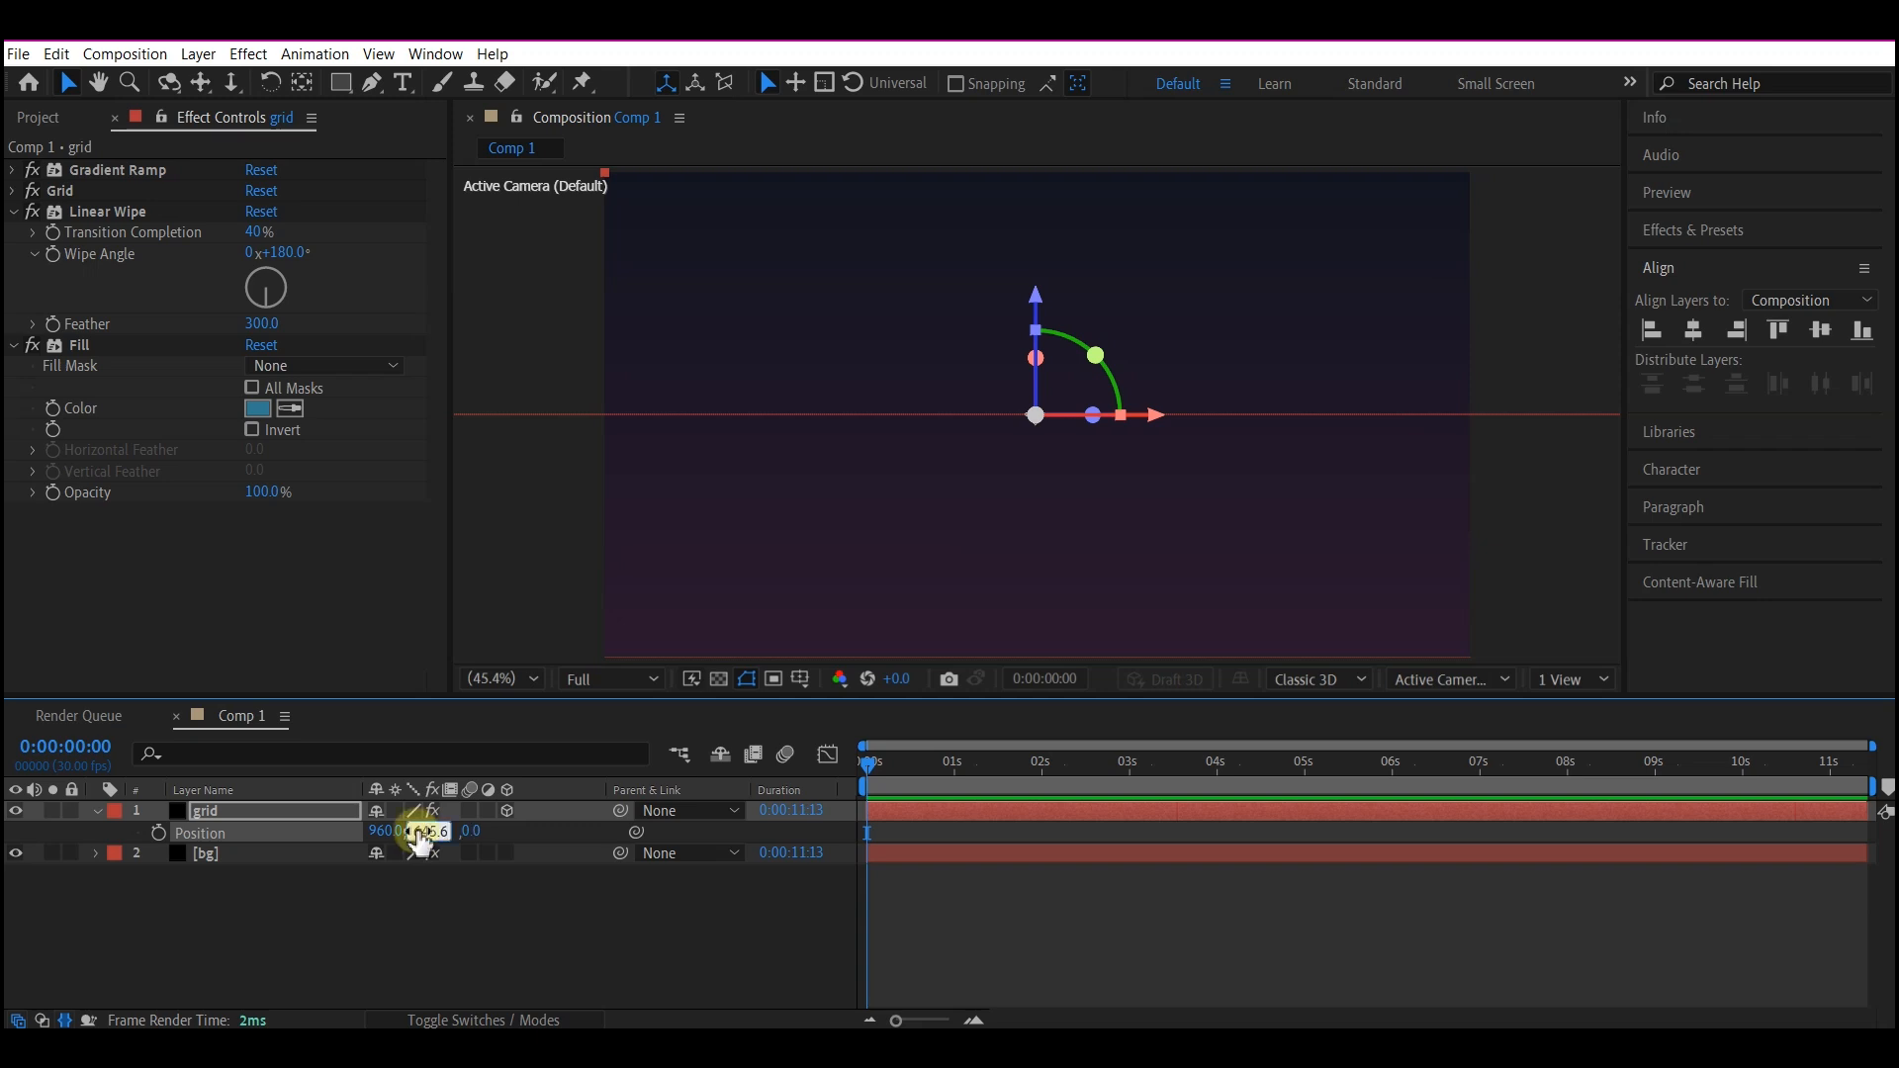
{"action": "key", "text": "Return"}
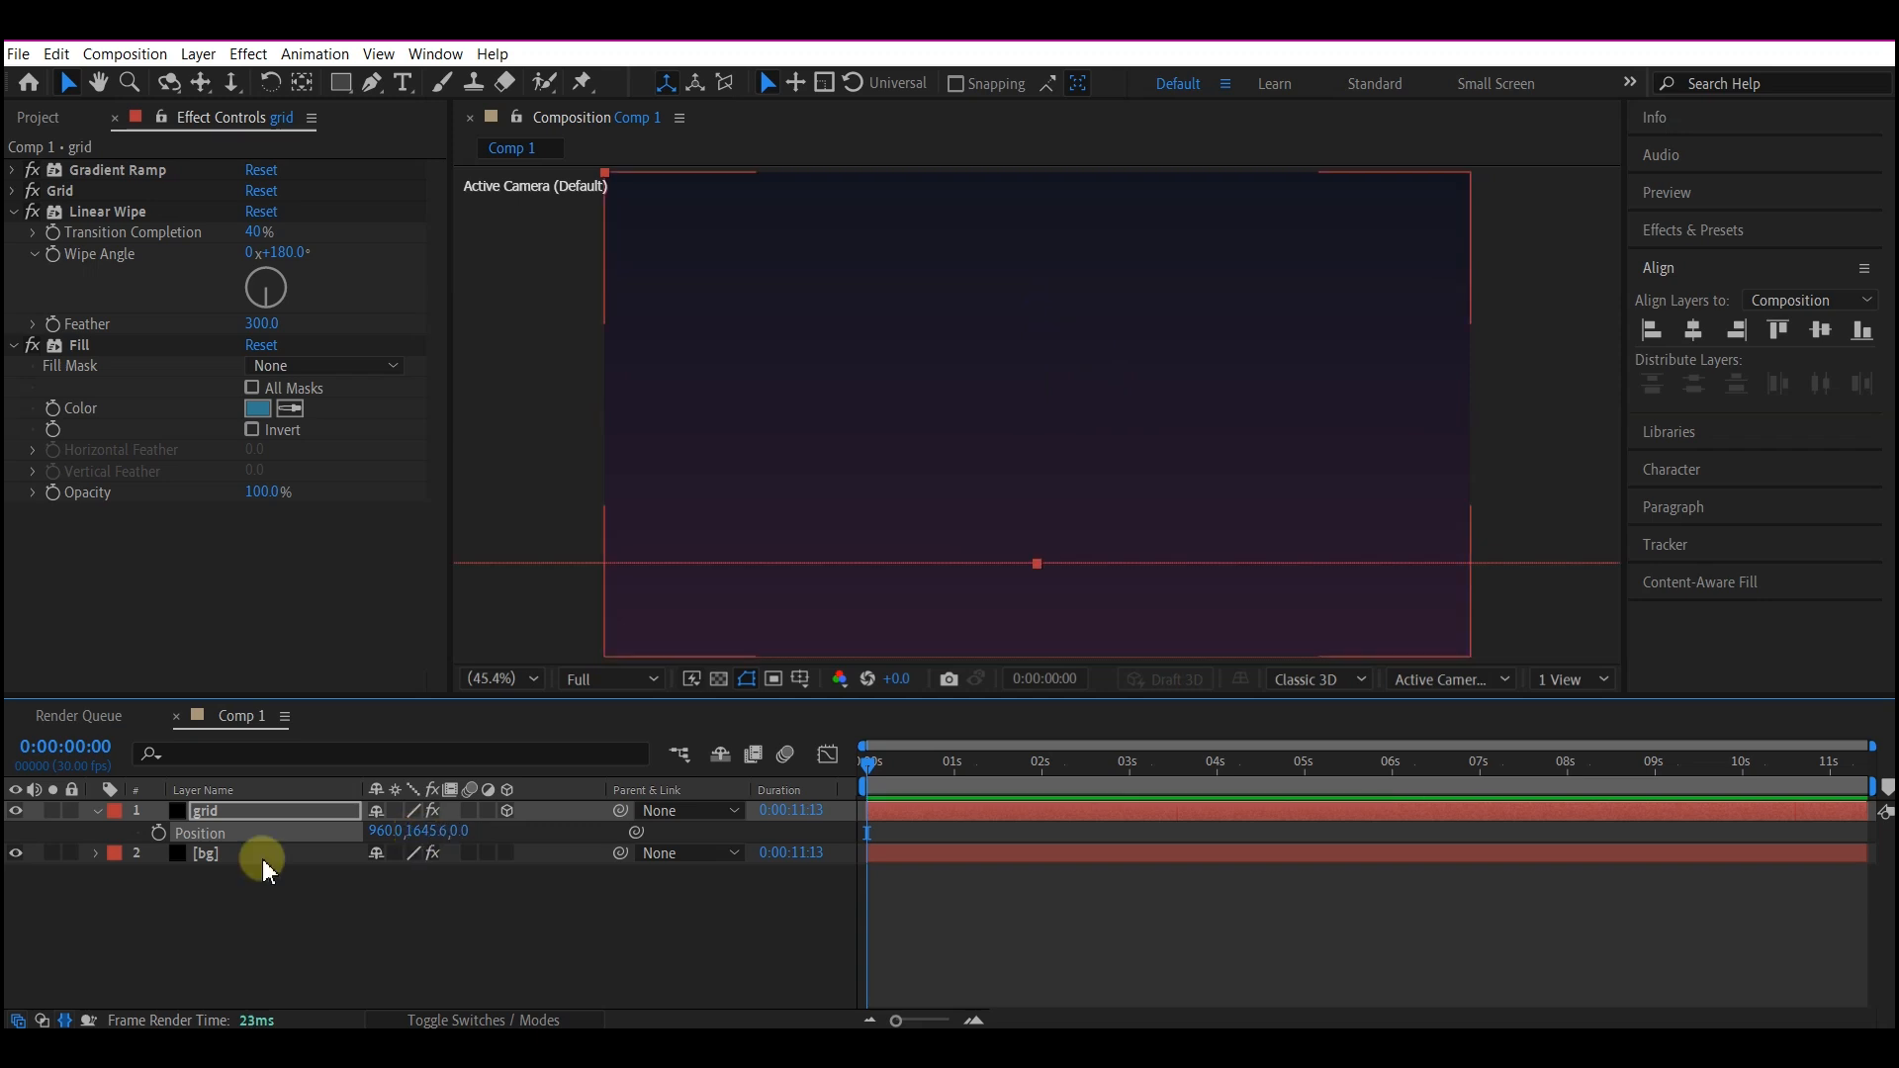
{"action": "left_click", "coordinate": [460, 832]}
{"action": "type", "text": "5721"}
{"action": "key", "text": "Return"}
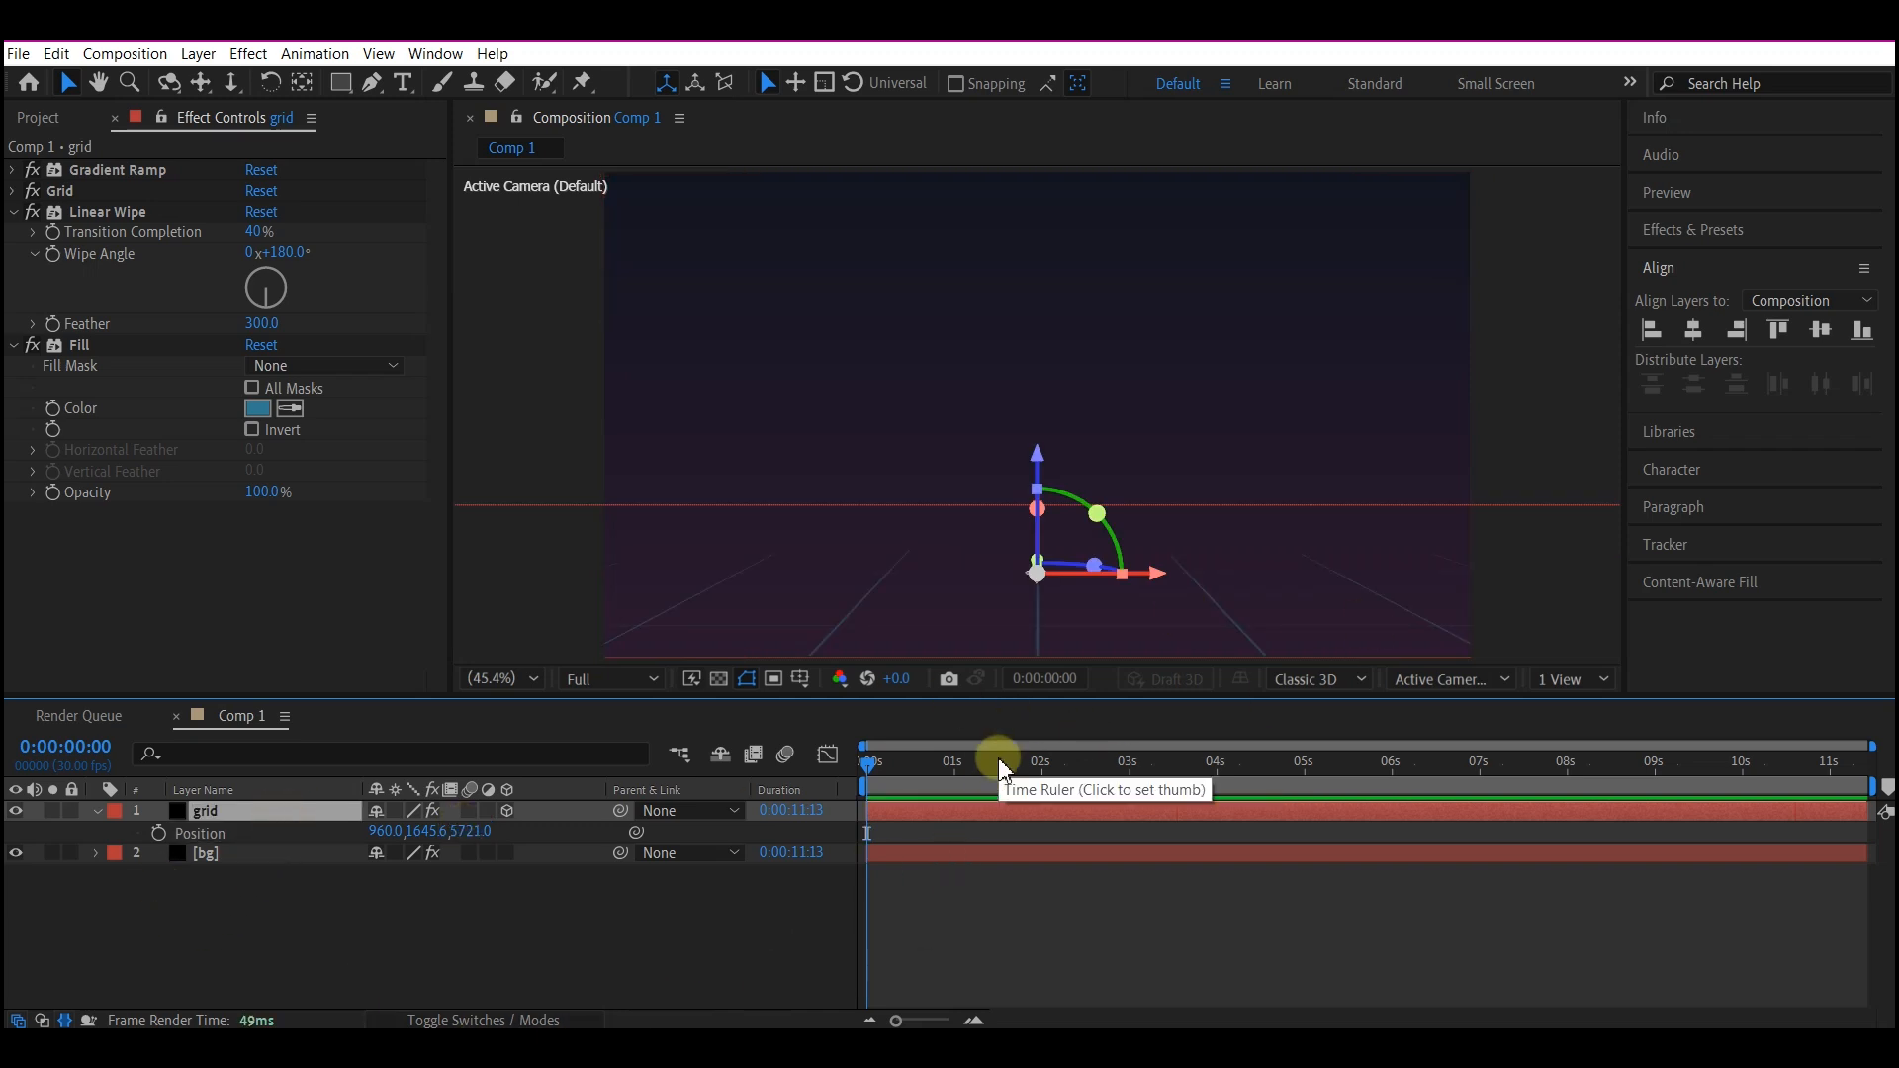
- Duplicate the grid layer and raise the copy to a Y position of about -125 to form a ceiling
{"action": "key", "text": "ctrl+d"}
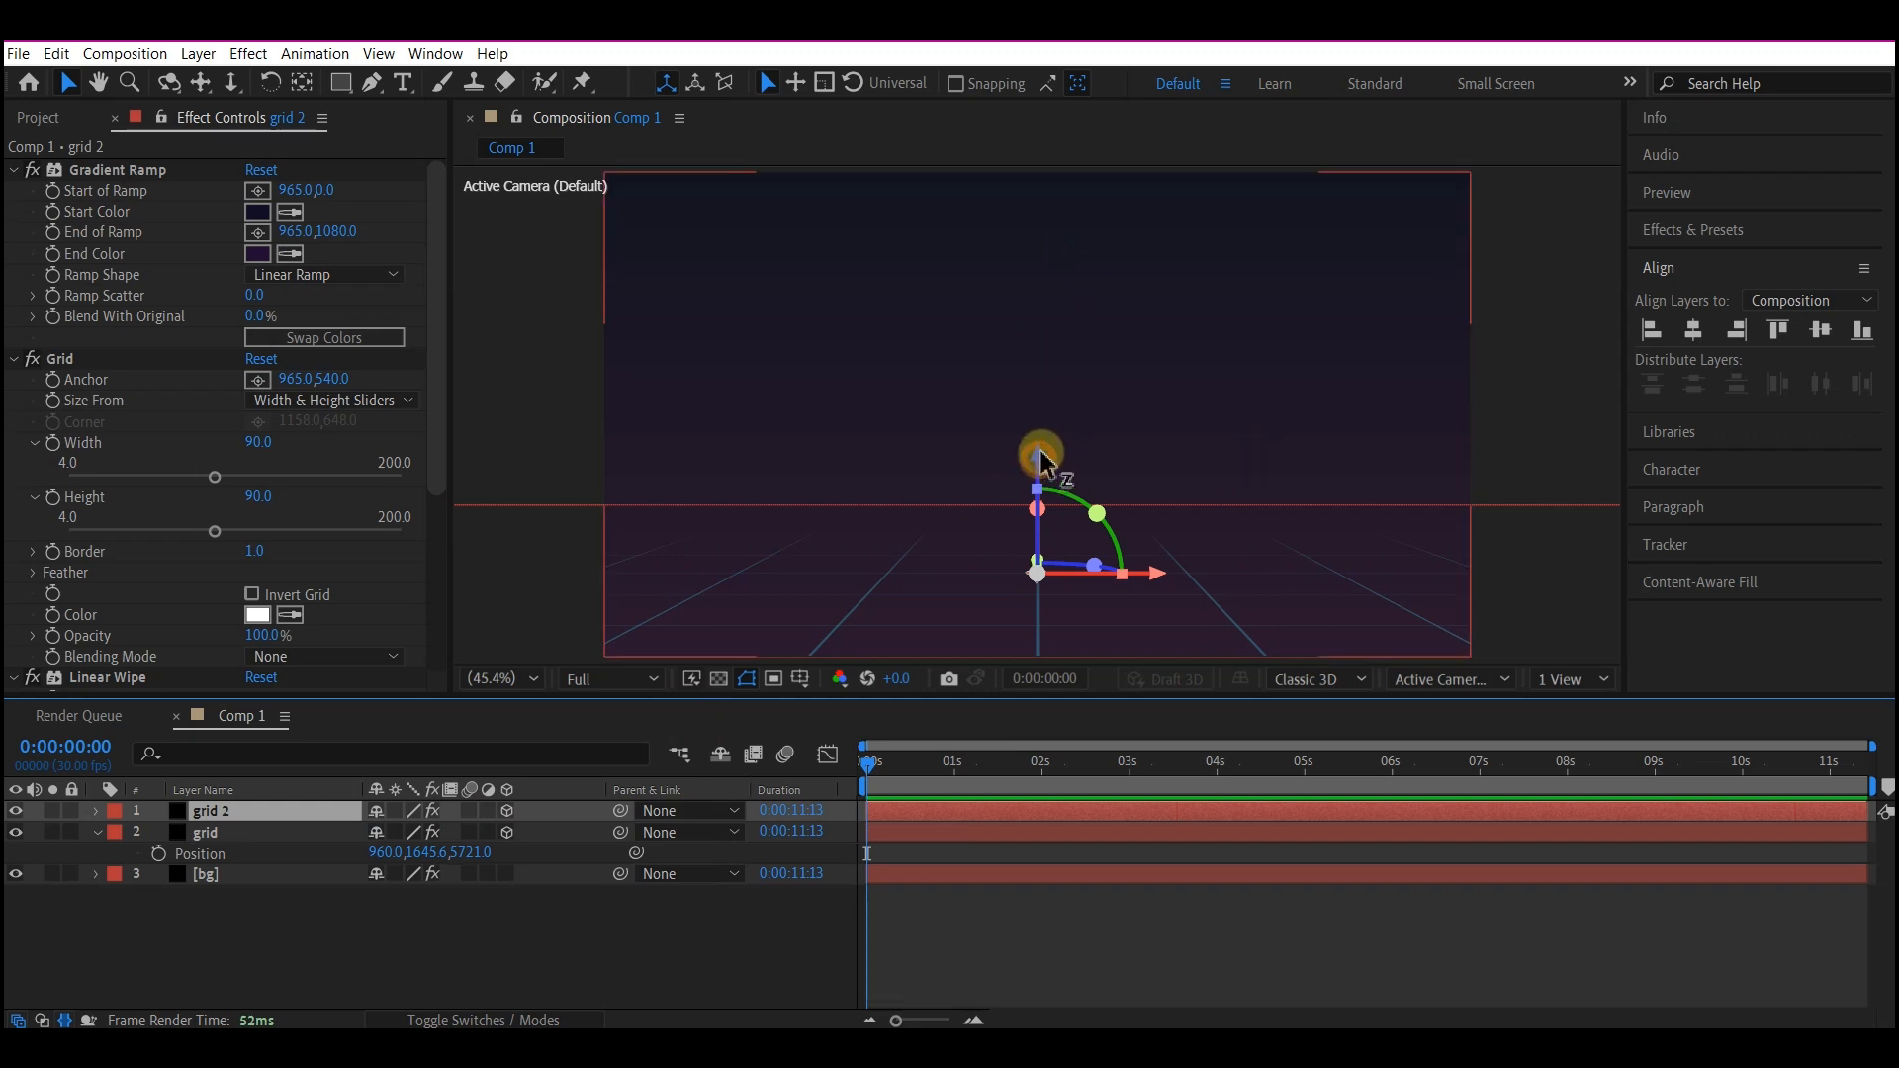
{"action": "left_click_drag", "start_coordinate": [1054, 457], "coordinate": [1089, 271]}
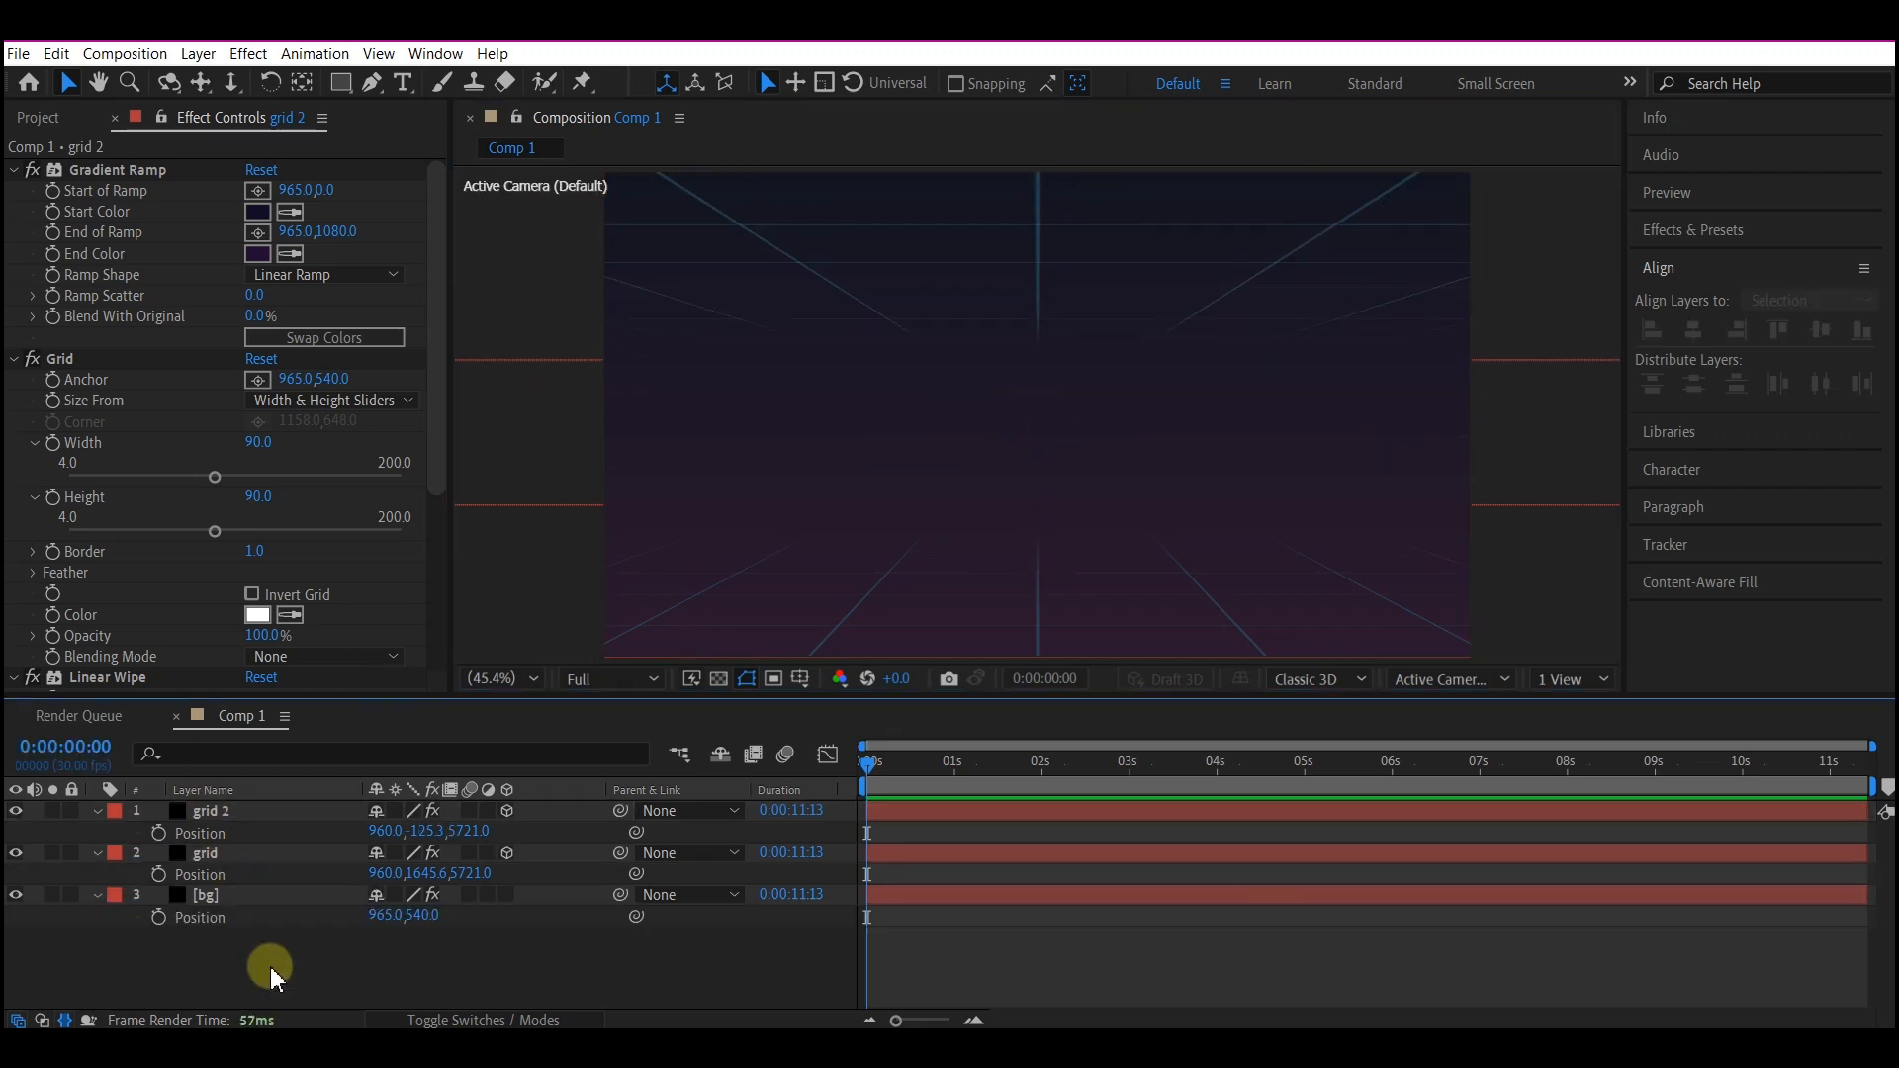
- Add a two-node camera to the composition with the default settings
{"action": "right_click", "coordinate": [566, 952]}
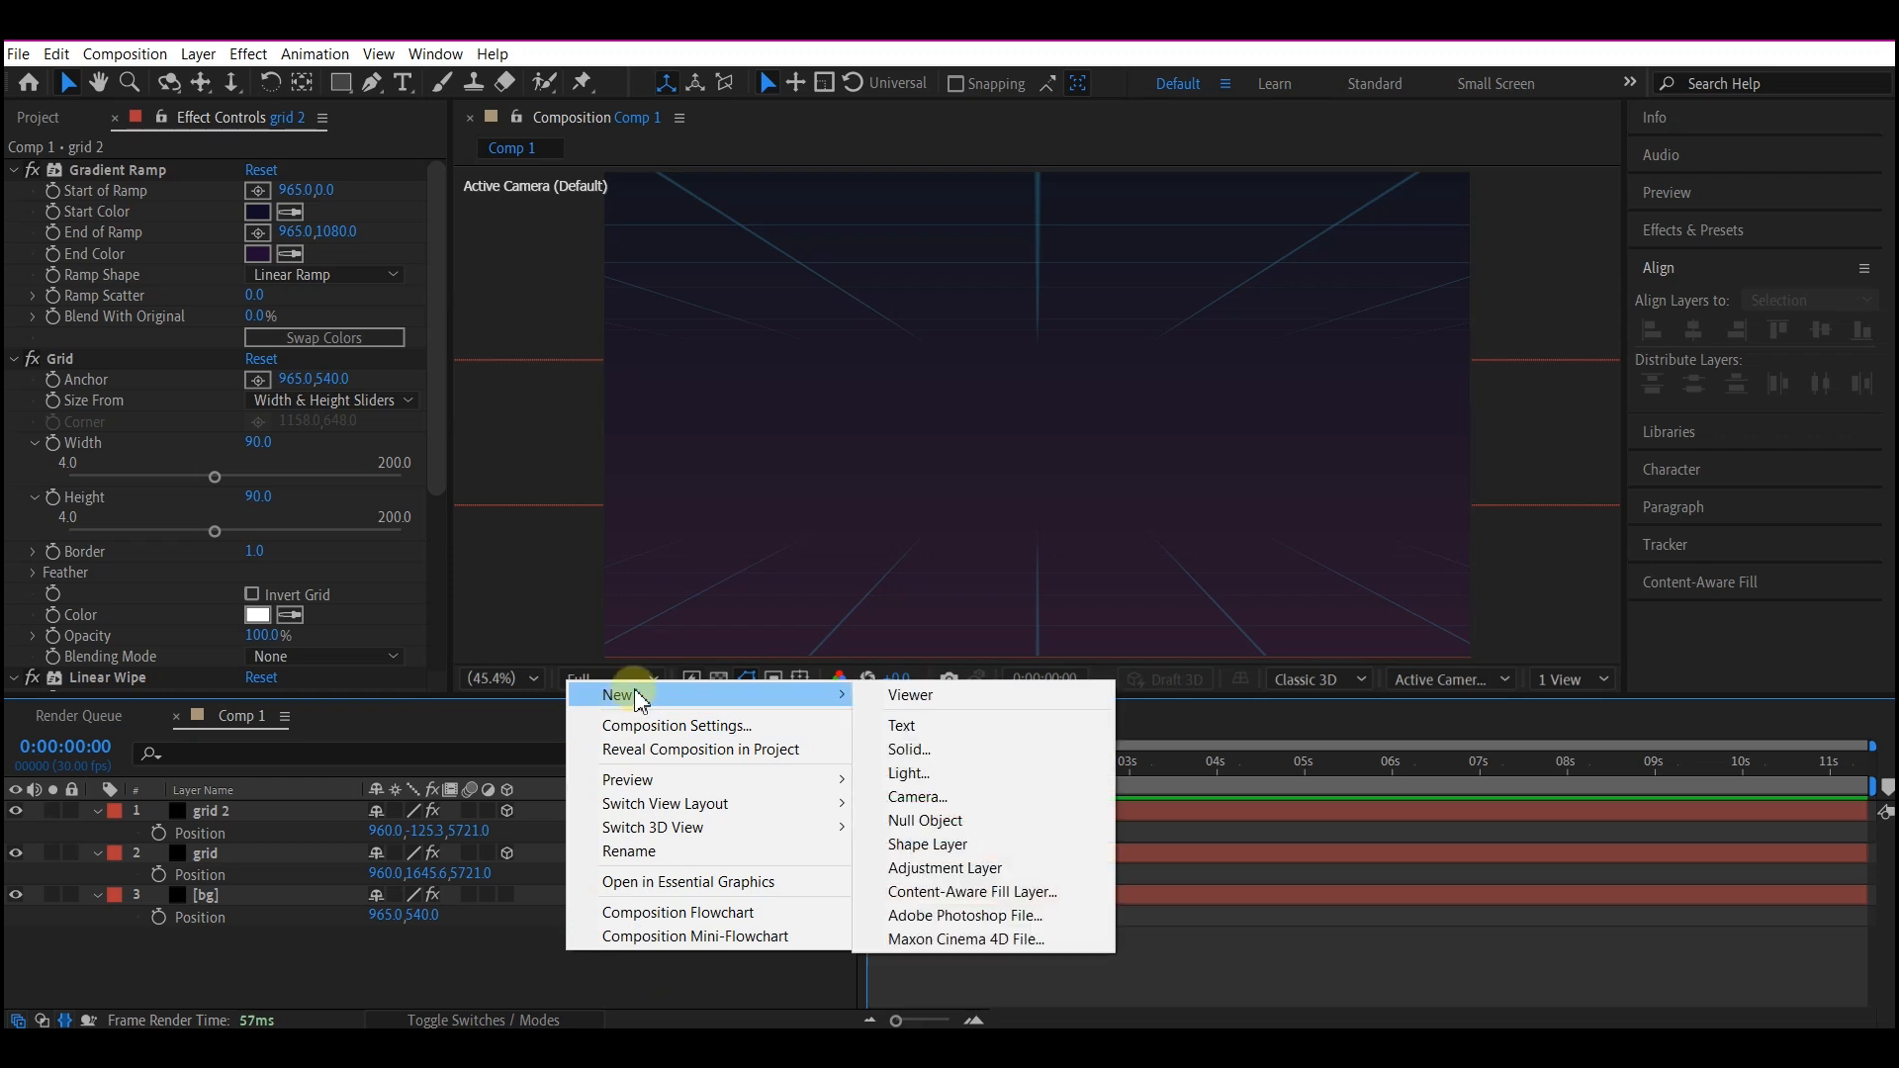
{"action": "mouse_move", "coordinate": [829, 696]}
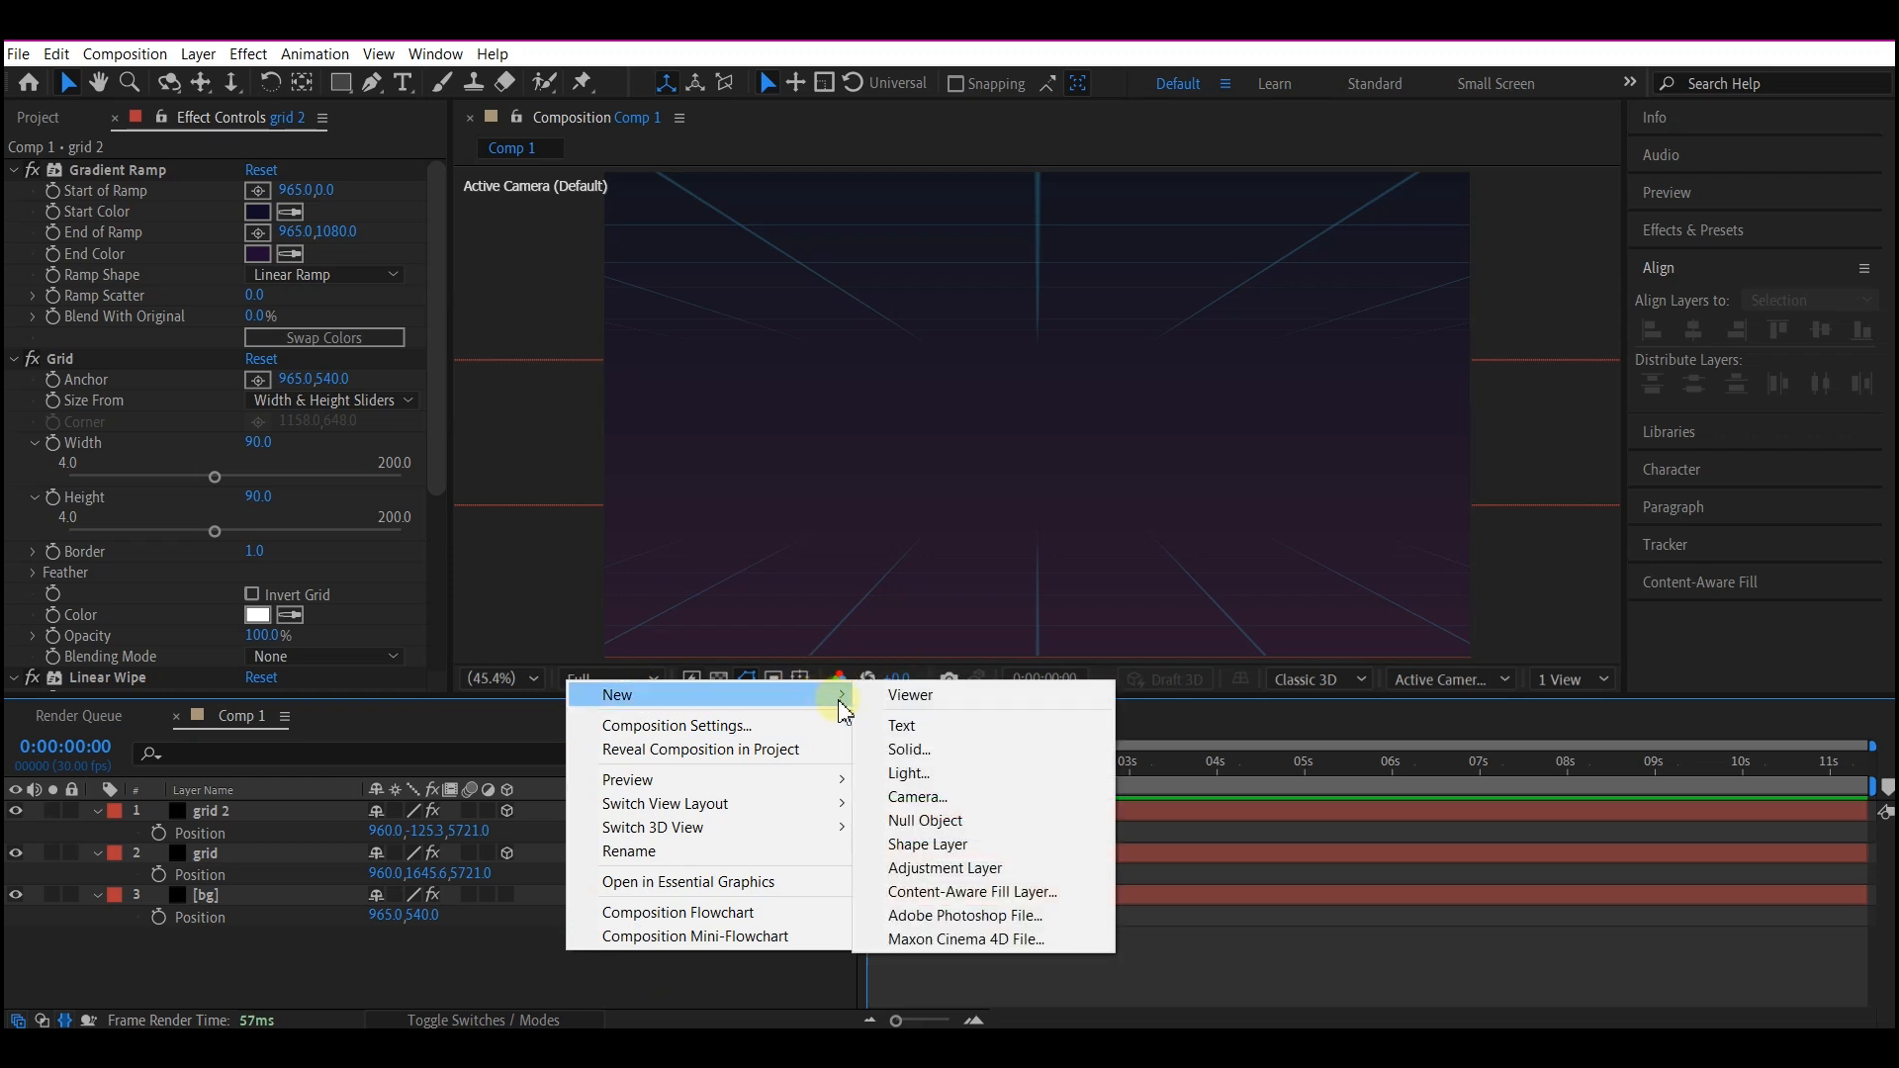
{"action": "left_click", "coordinate": [921, 806]}
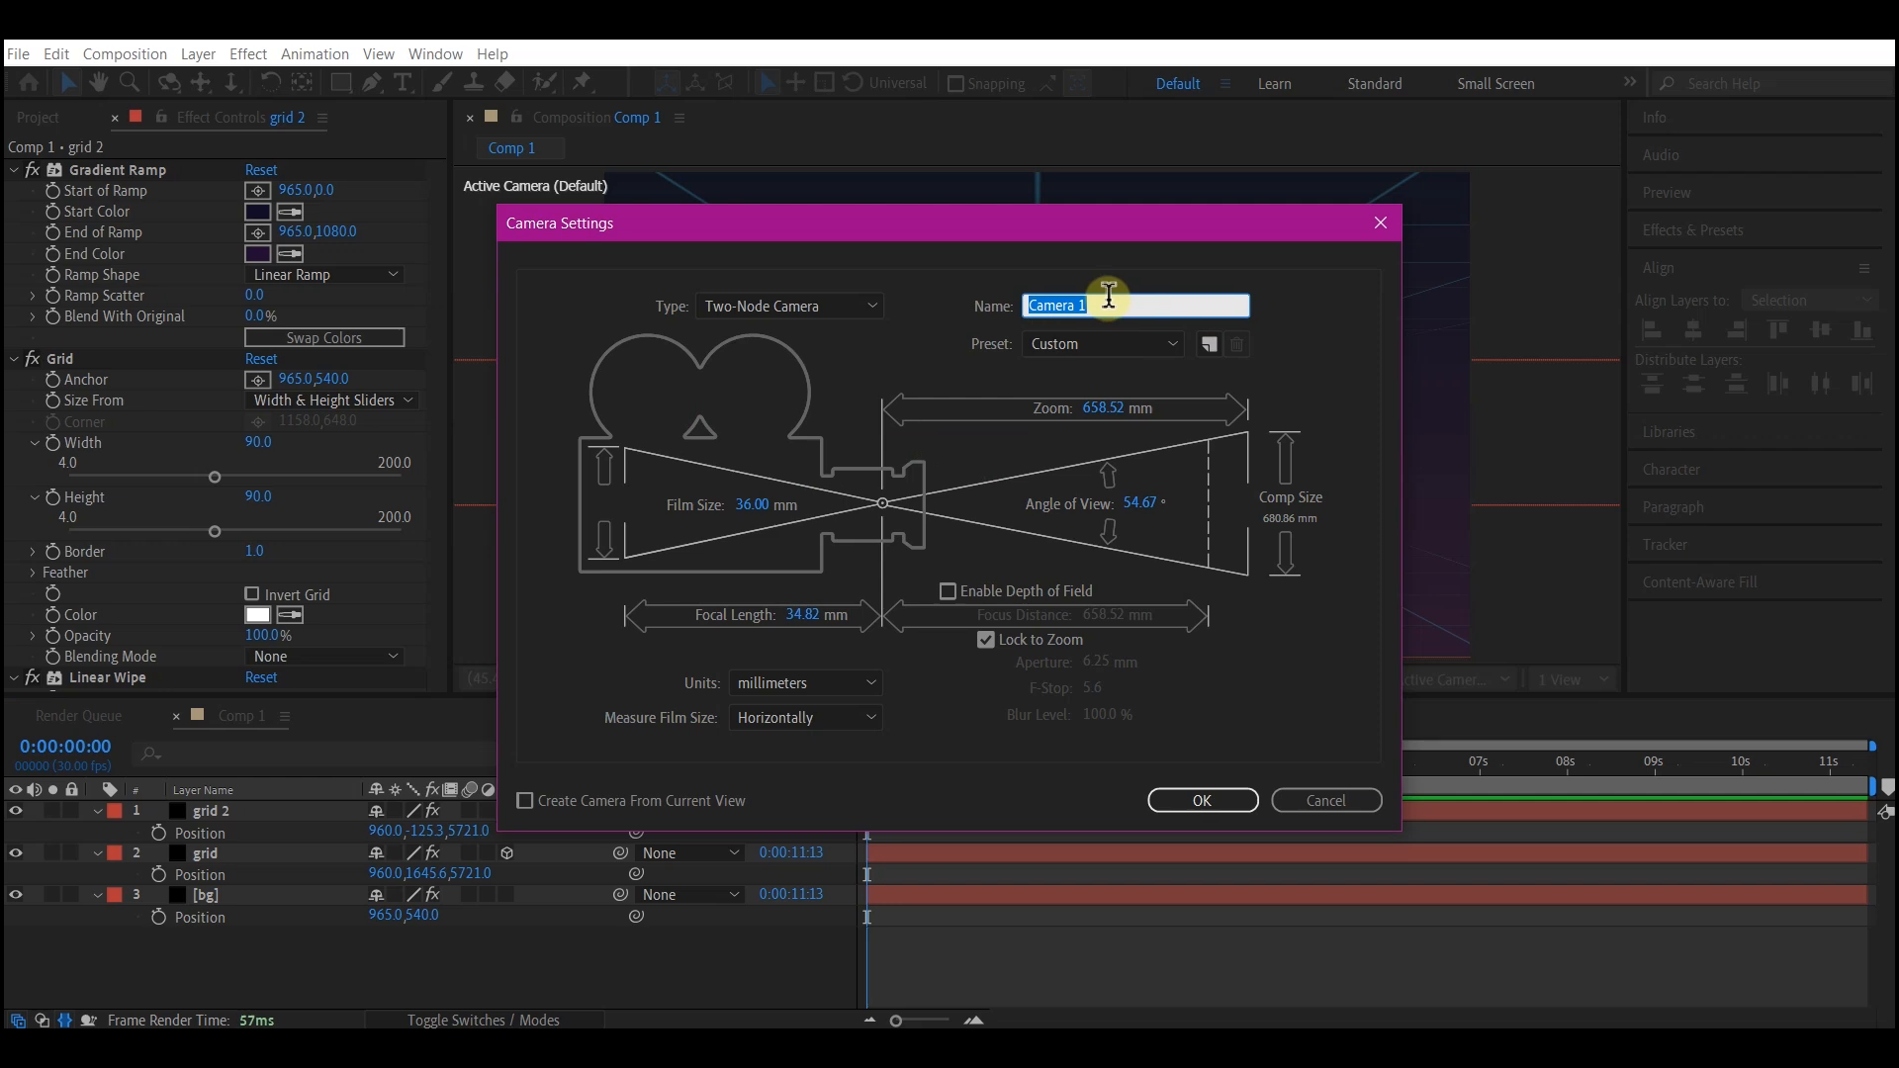
{"action": "left_click", "coordinate": [1202, 797]}
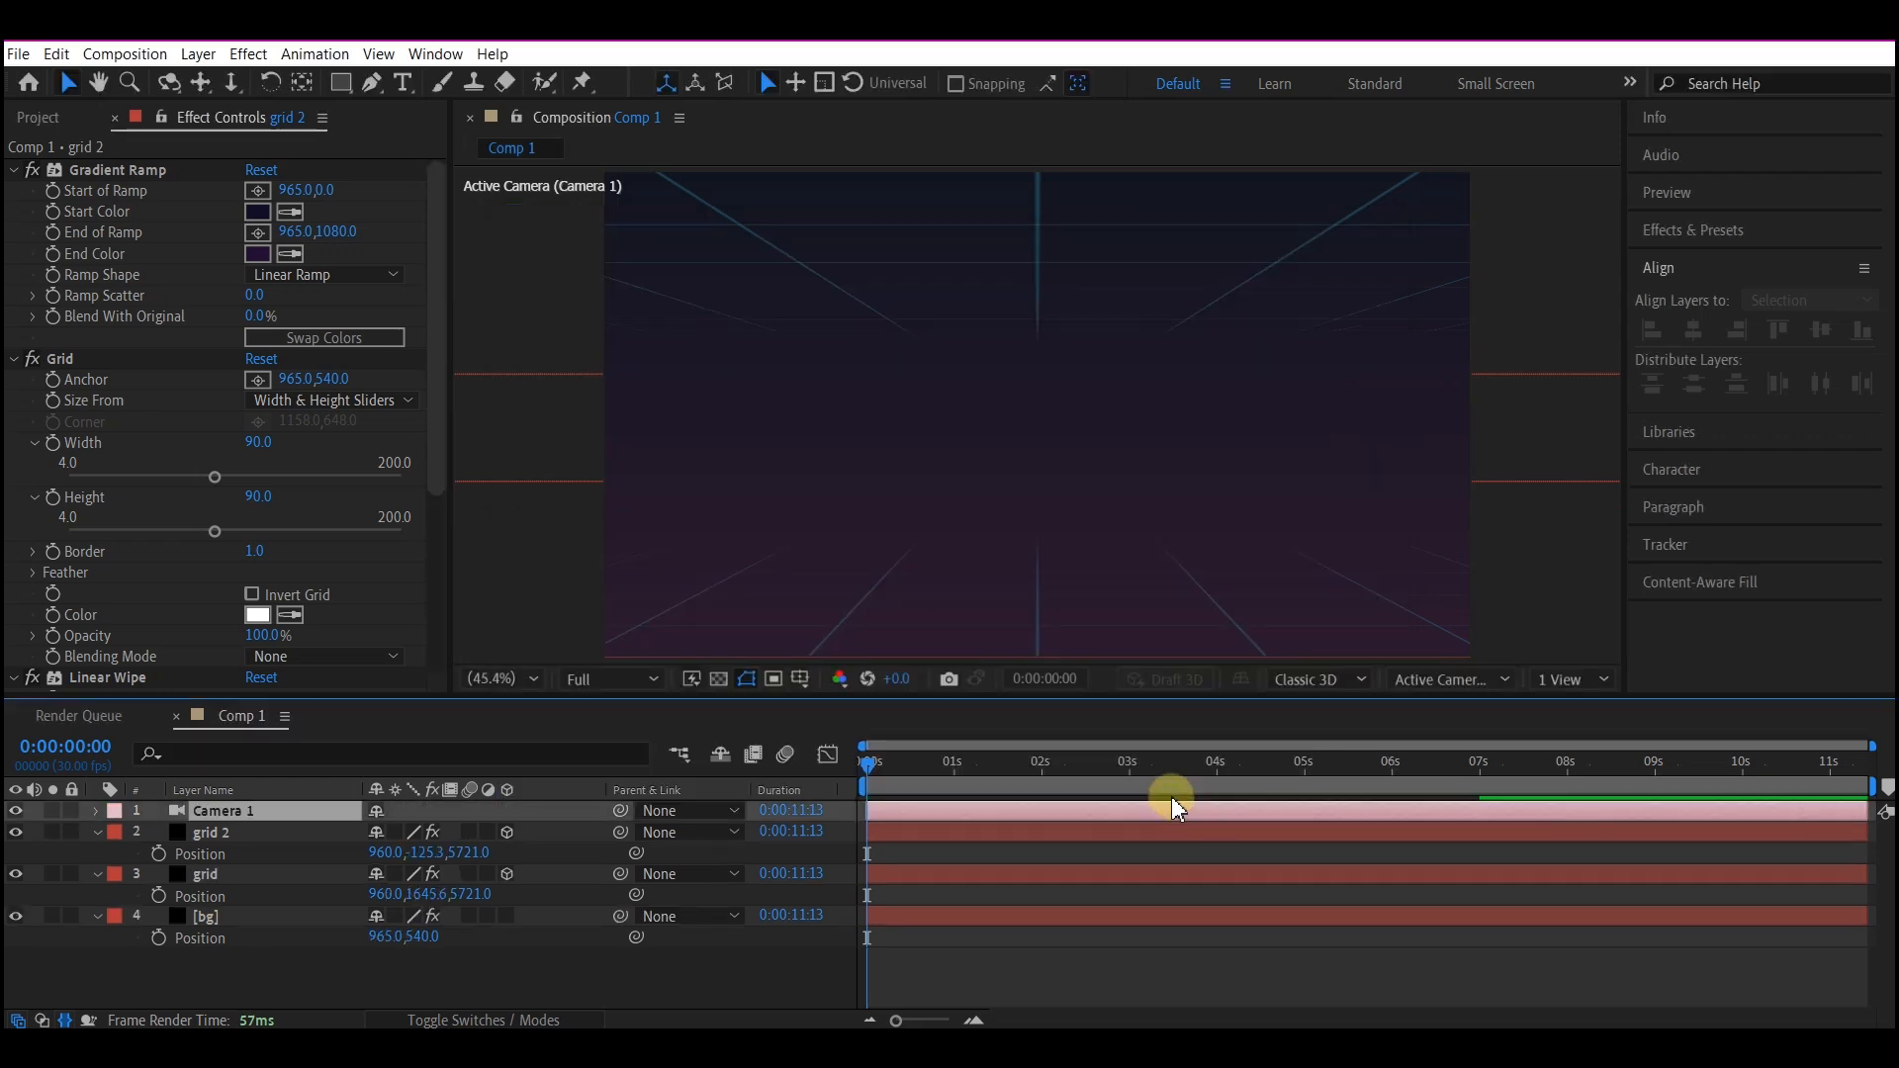
- Add keyframes at 7 seconds for the camera's Point of Interest, Position and Orientation, and show only the keyframed properties
{"action": "left_click", "coordinate": [96, 814]}
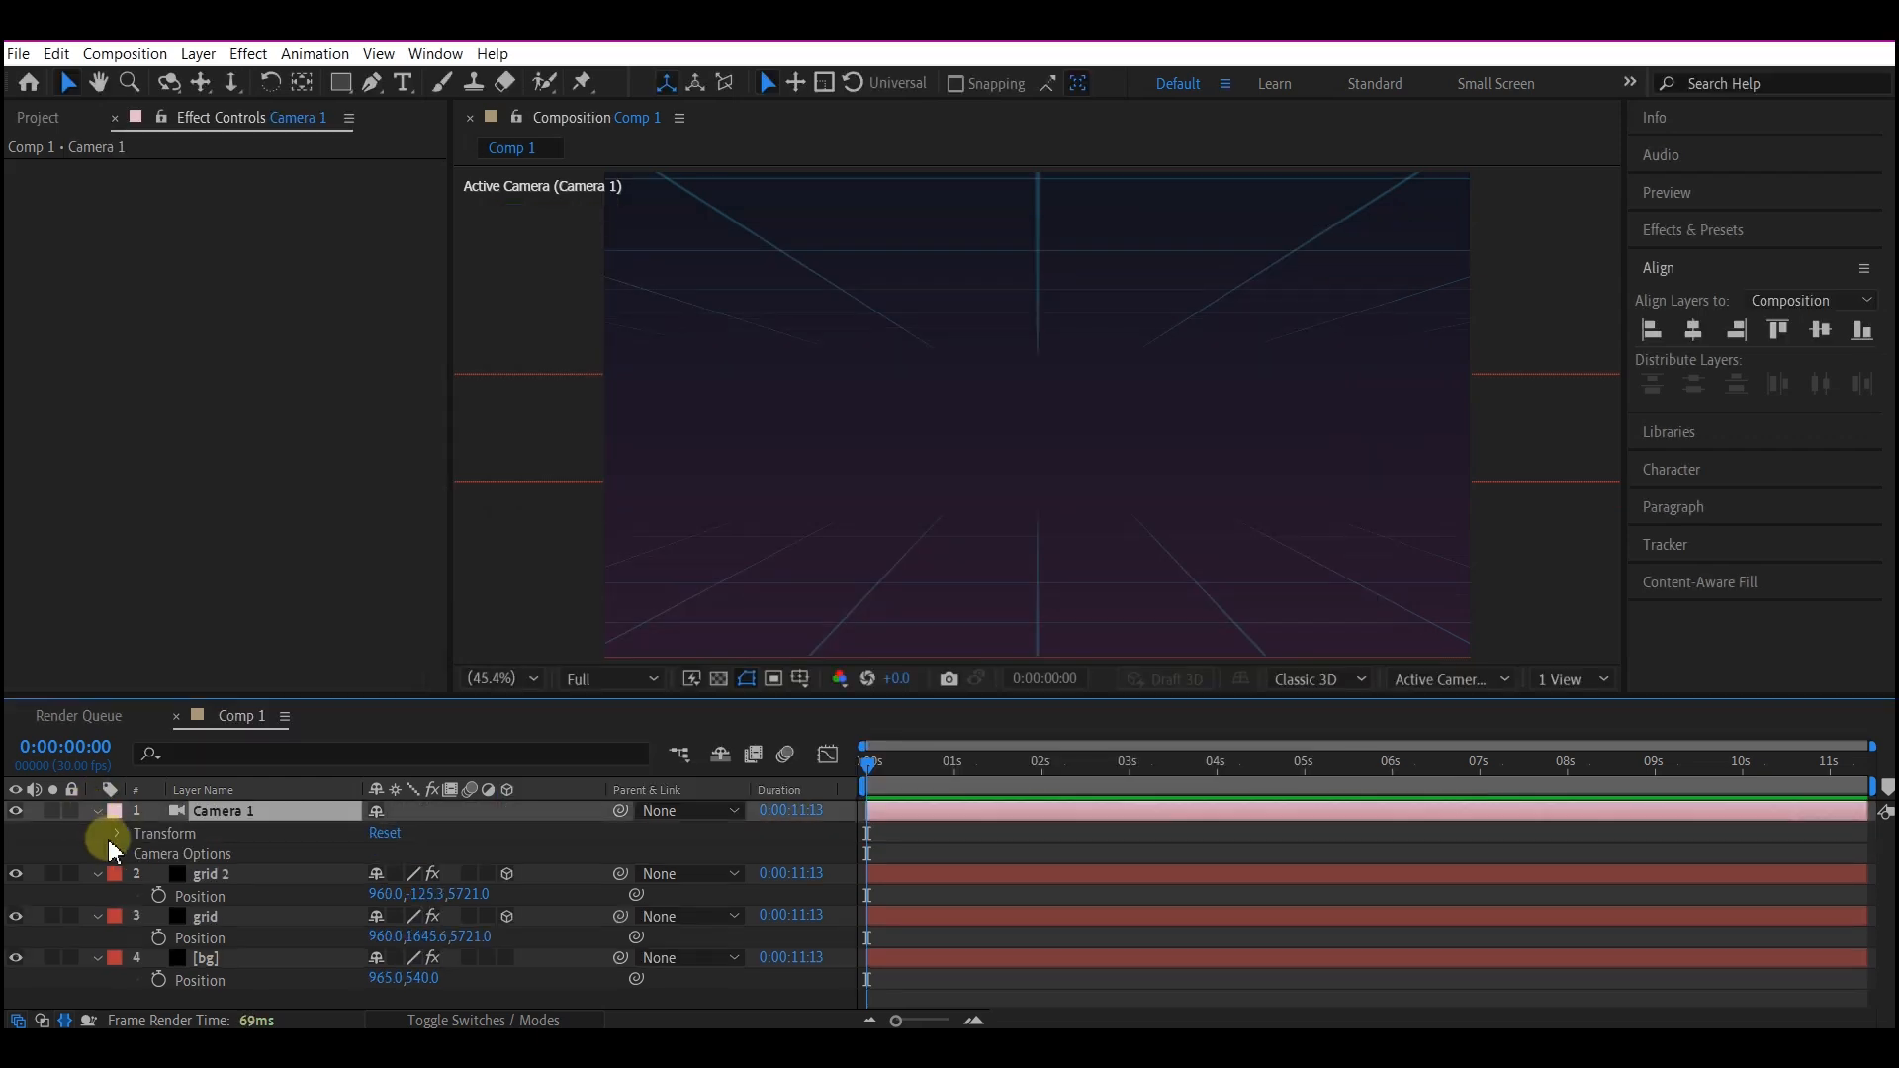
{"action": "left_click", "coordinate": [116, 834]}
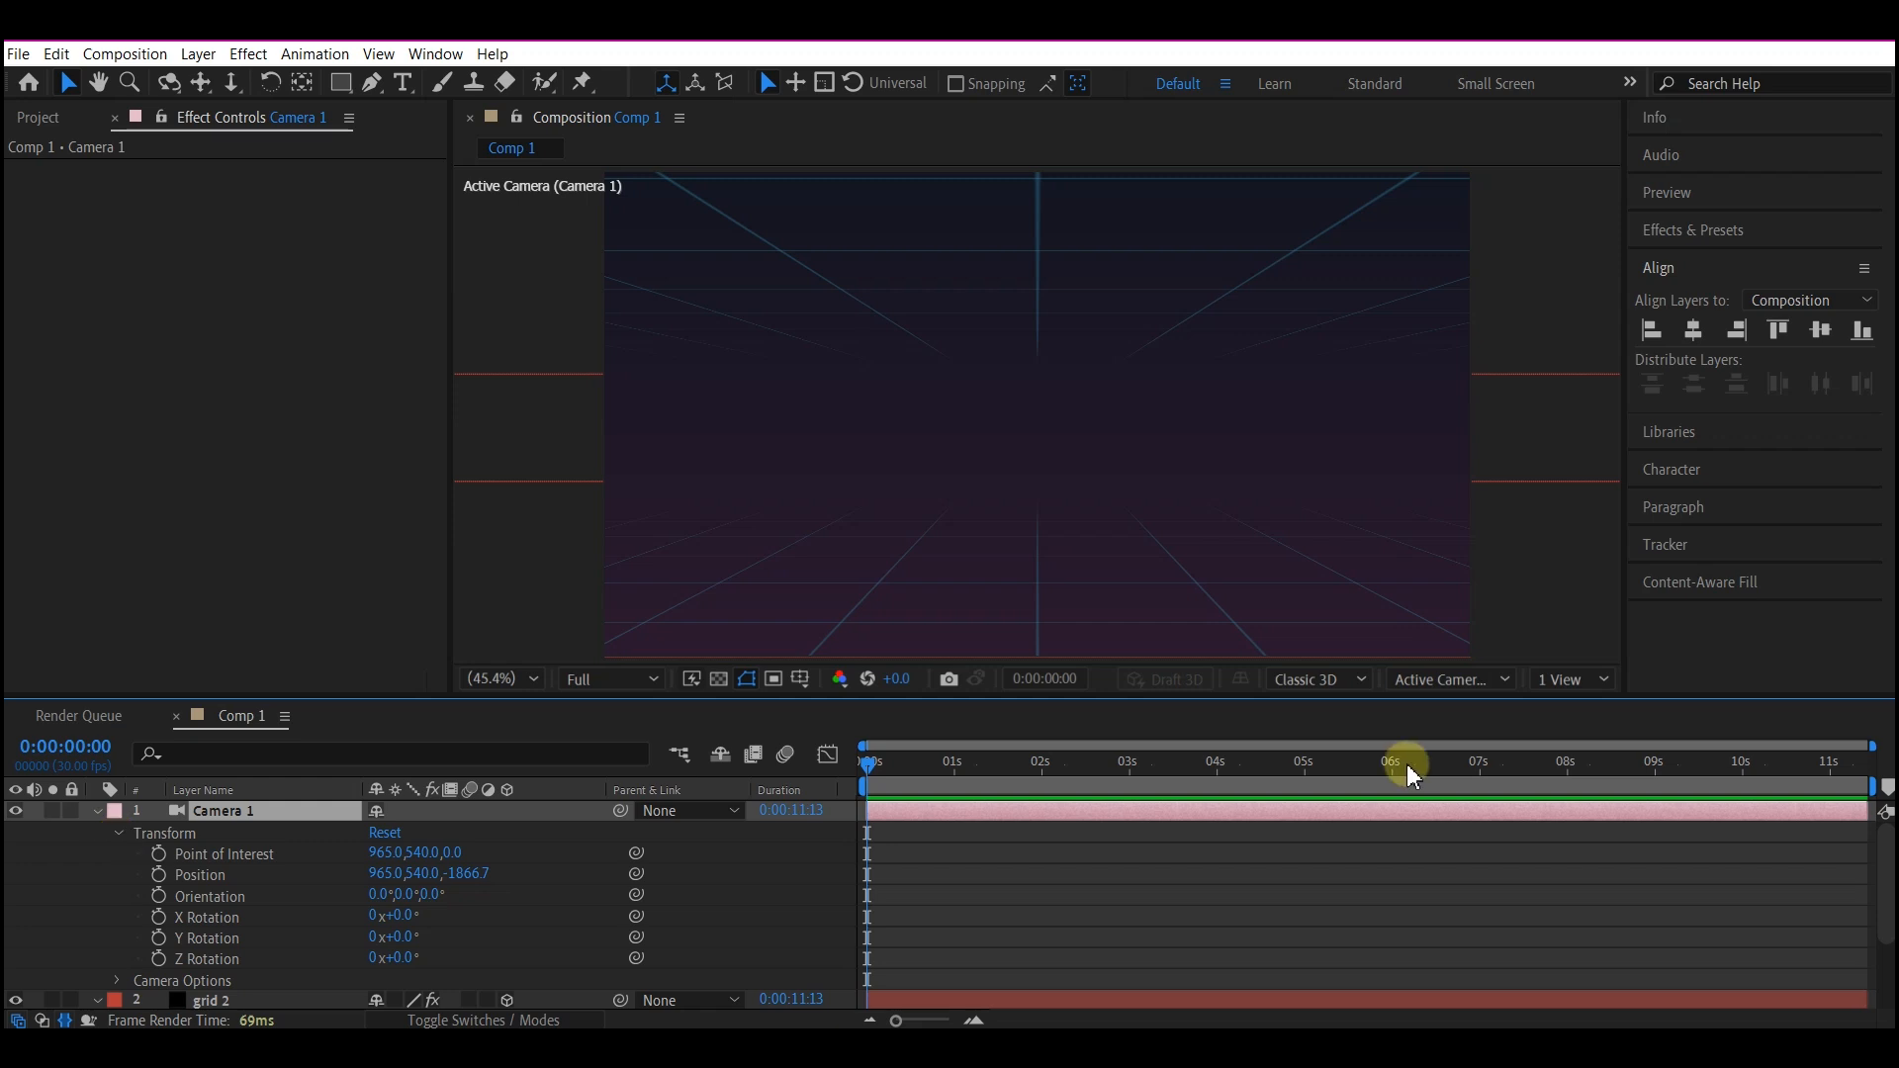
{"action": "left_click", "coordinate": [1482, 786]}
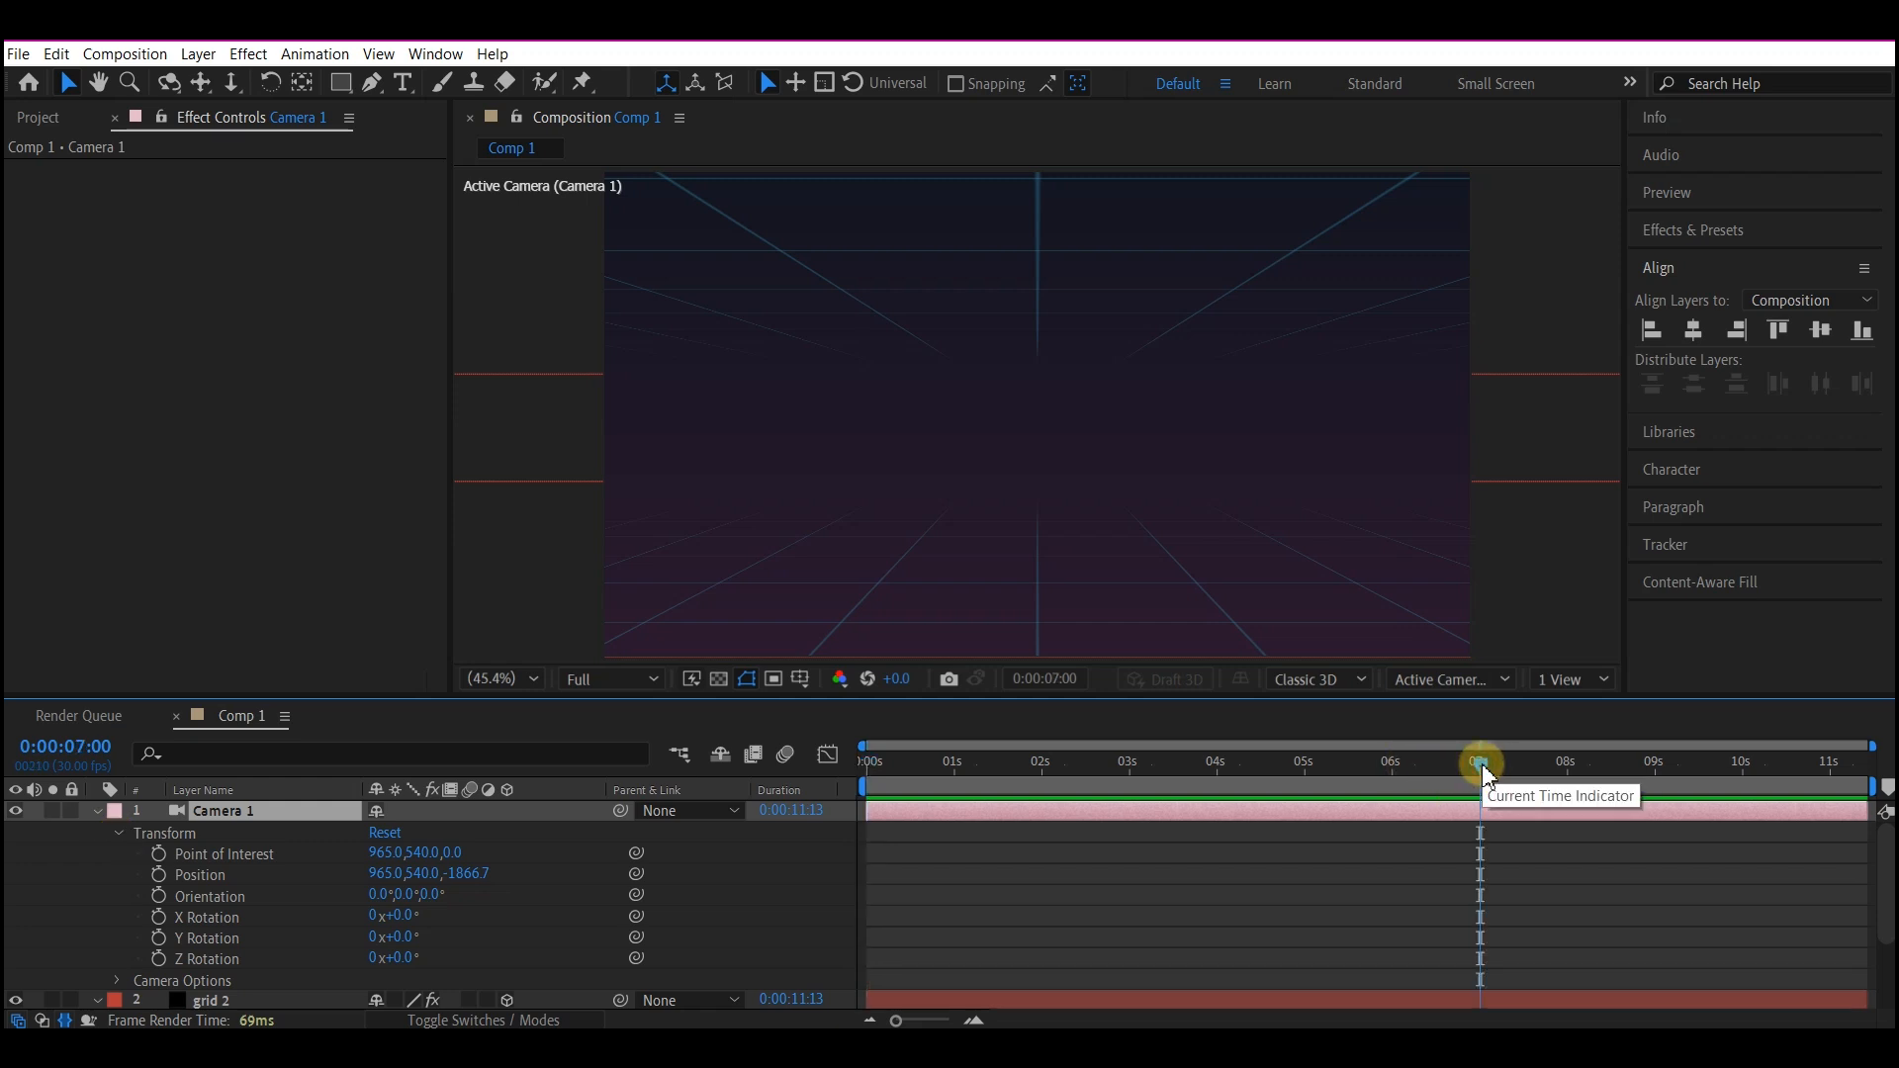
{"action": "left_click", "coordinate": [158, 874]}
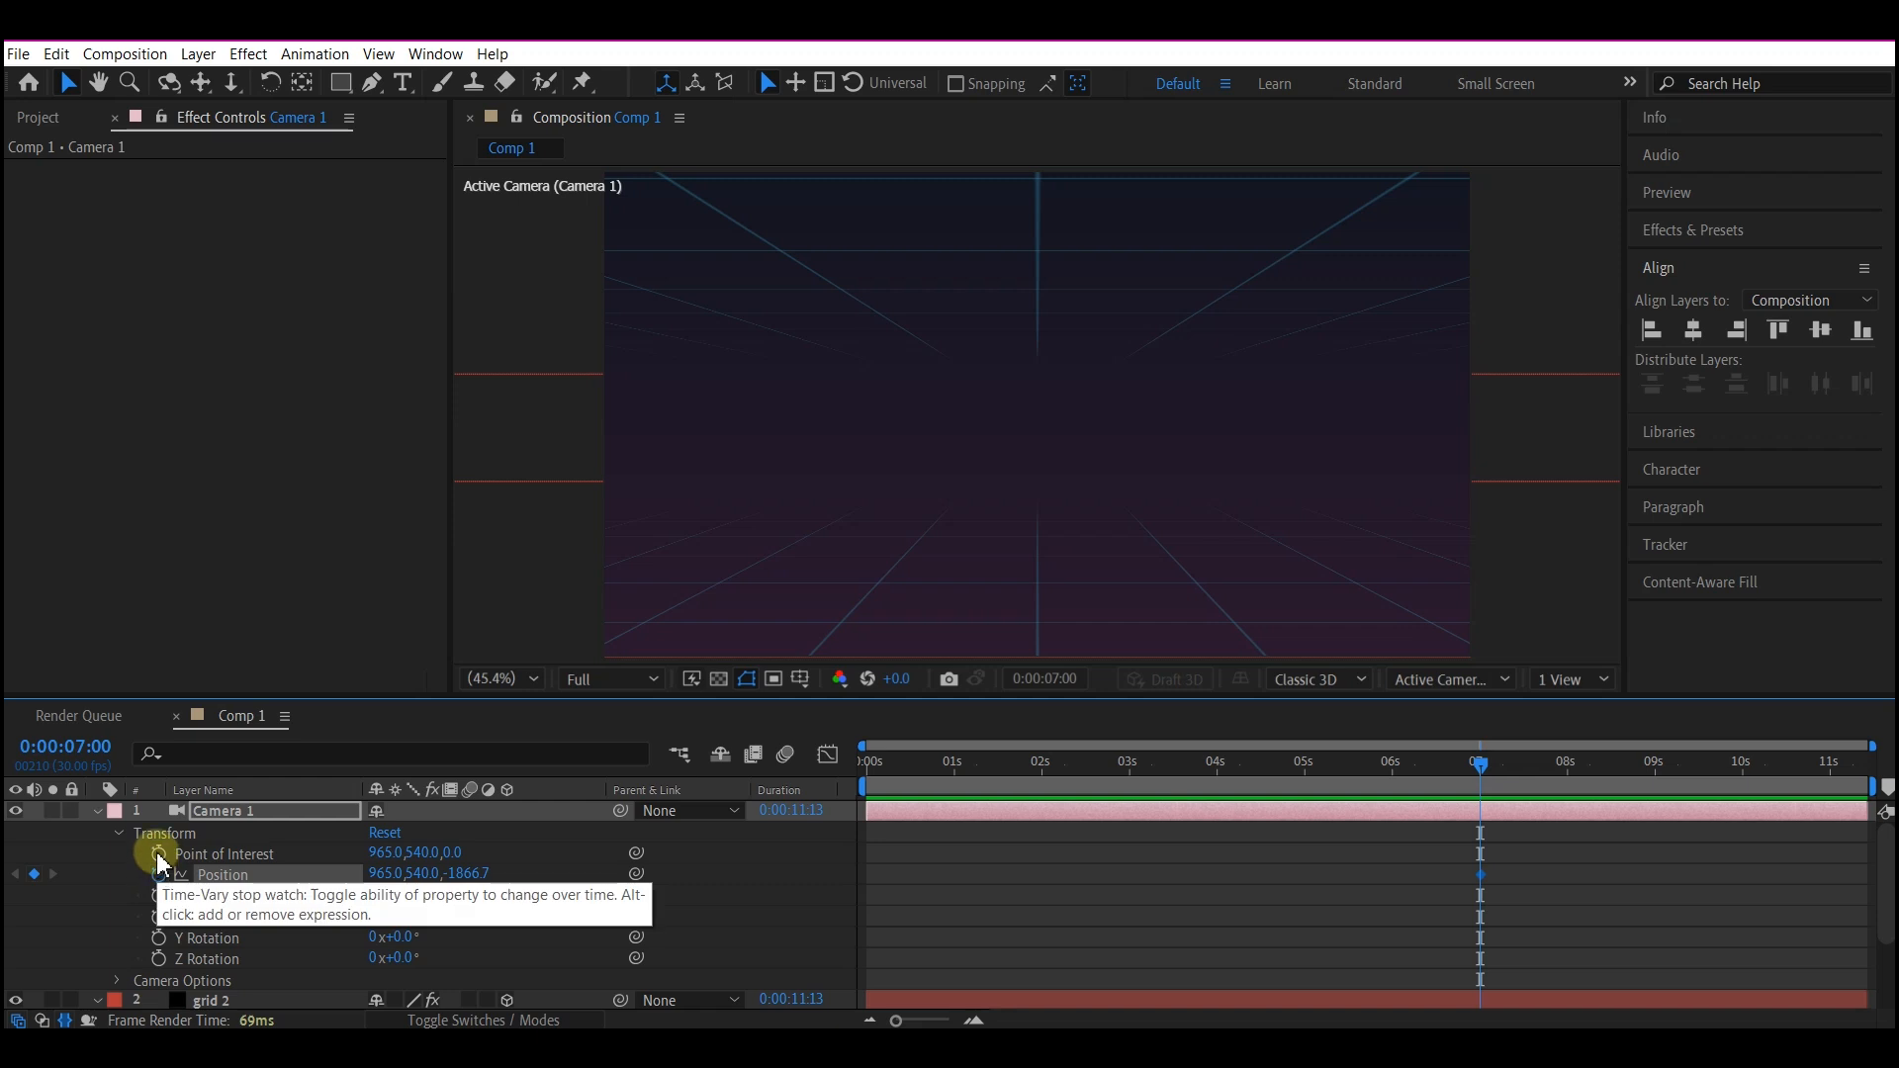
{"action": "left_click", "coordinate": [158, 854]}
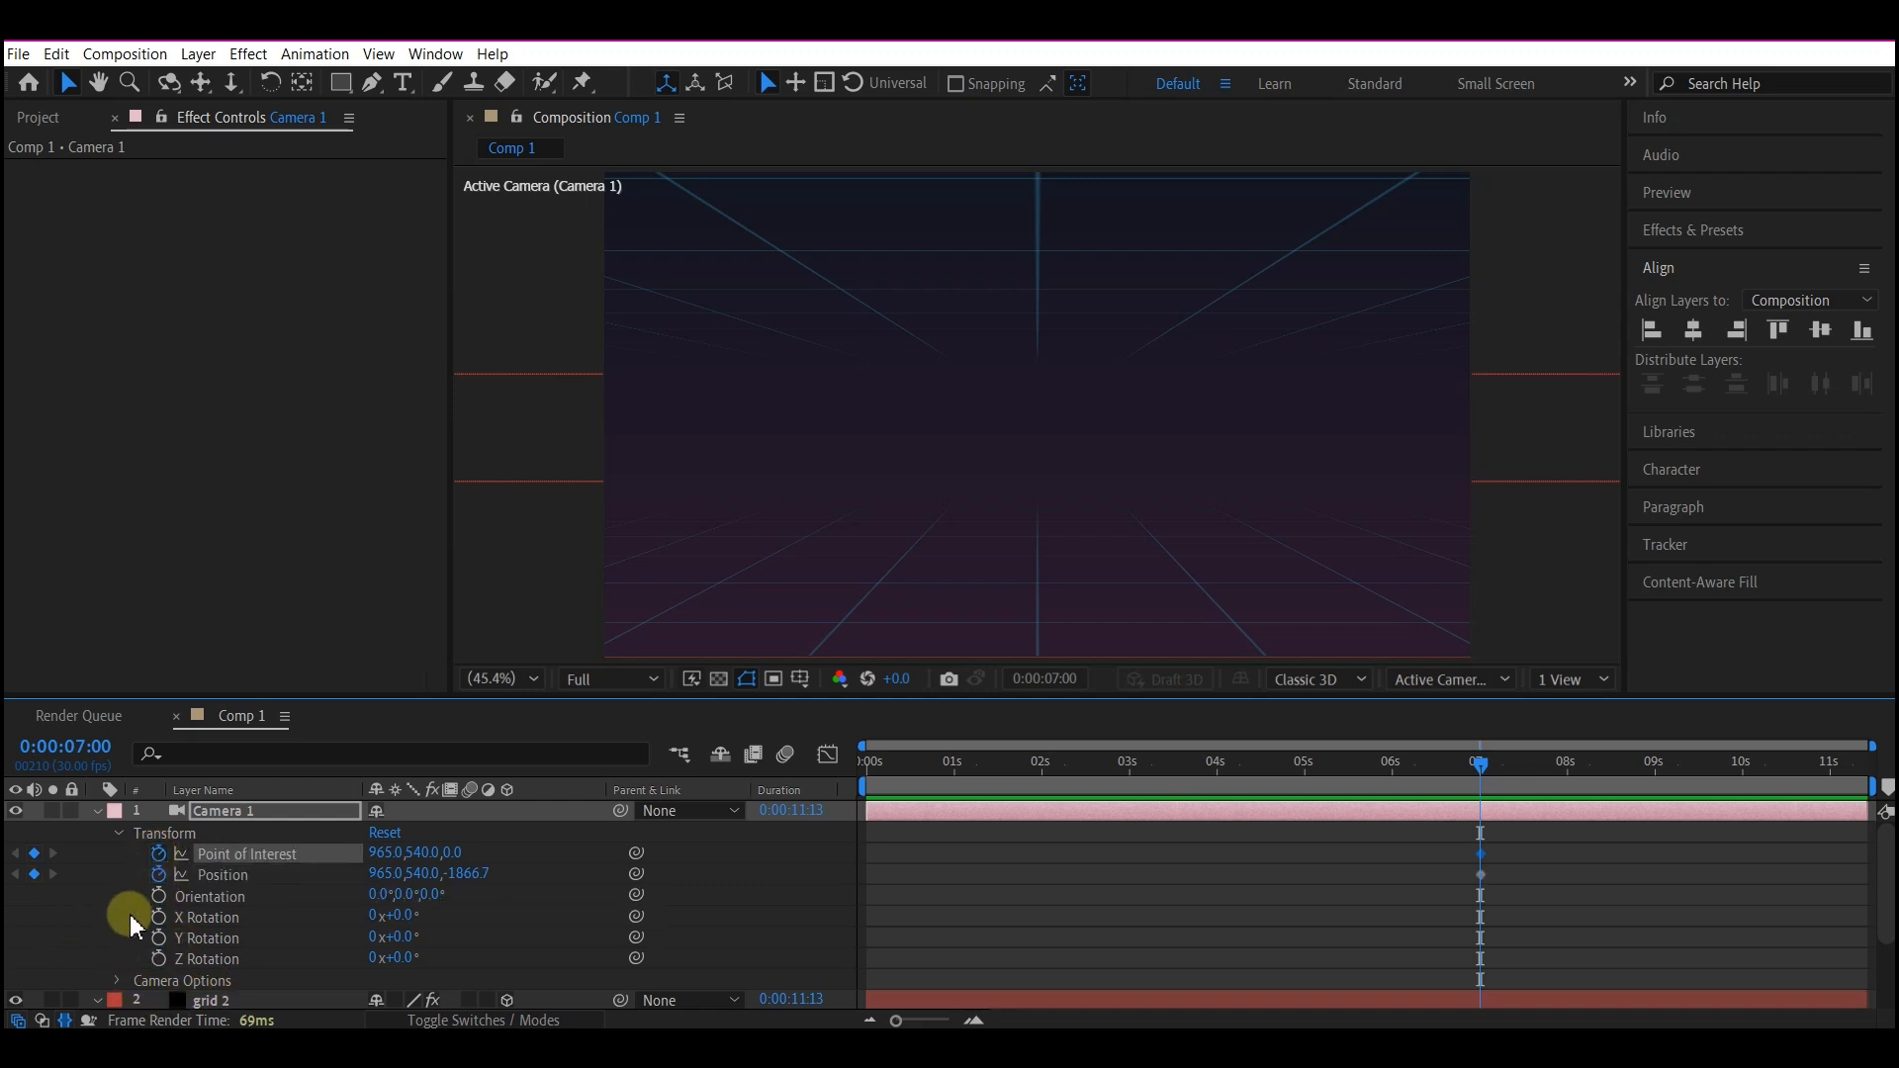
{"action": "left_click", "coordinate": [158, 896]}
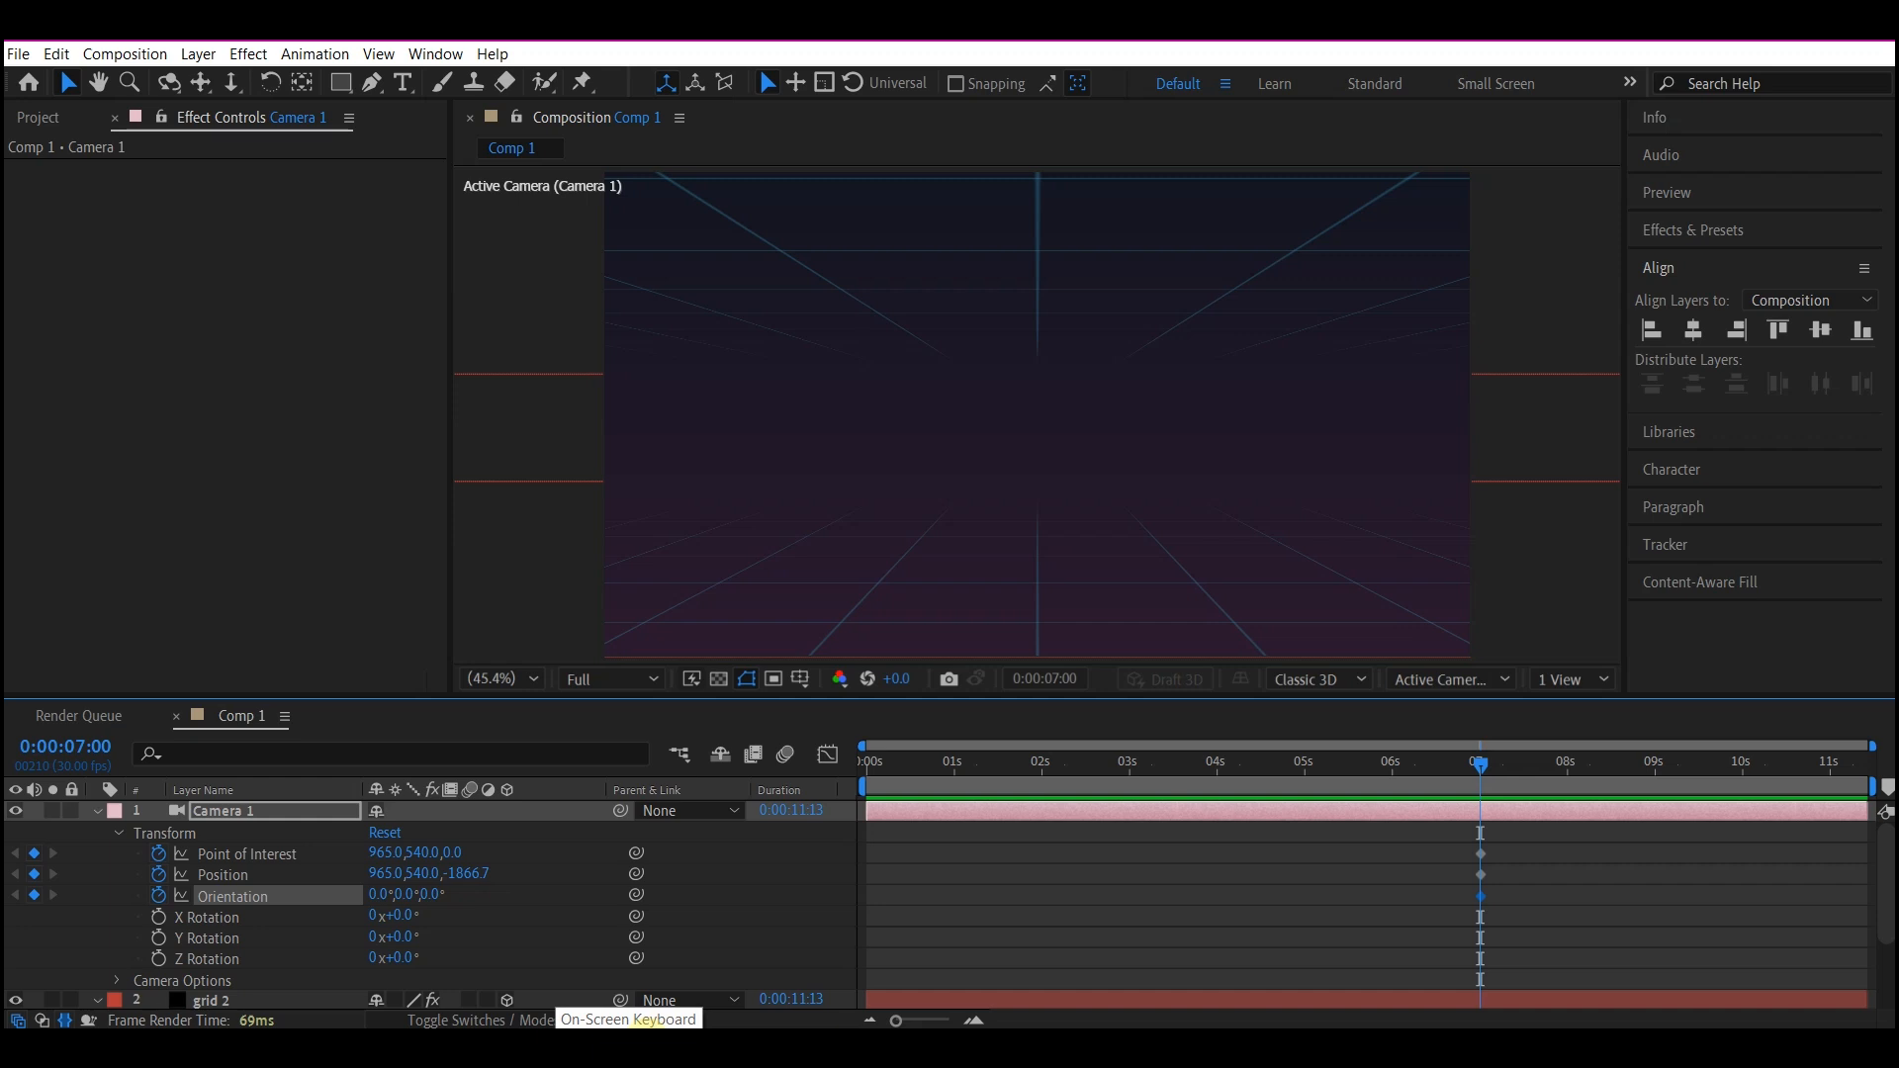
{"action": "key", "text": "u"}
{"action": "key", "text": "u"}
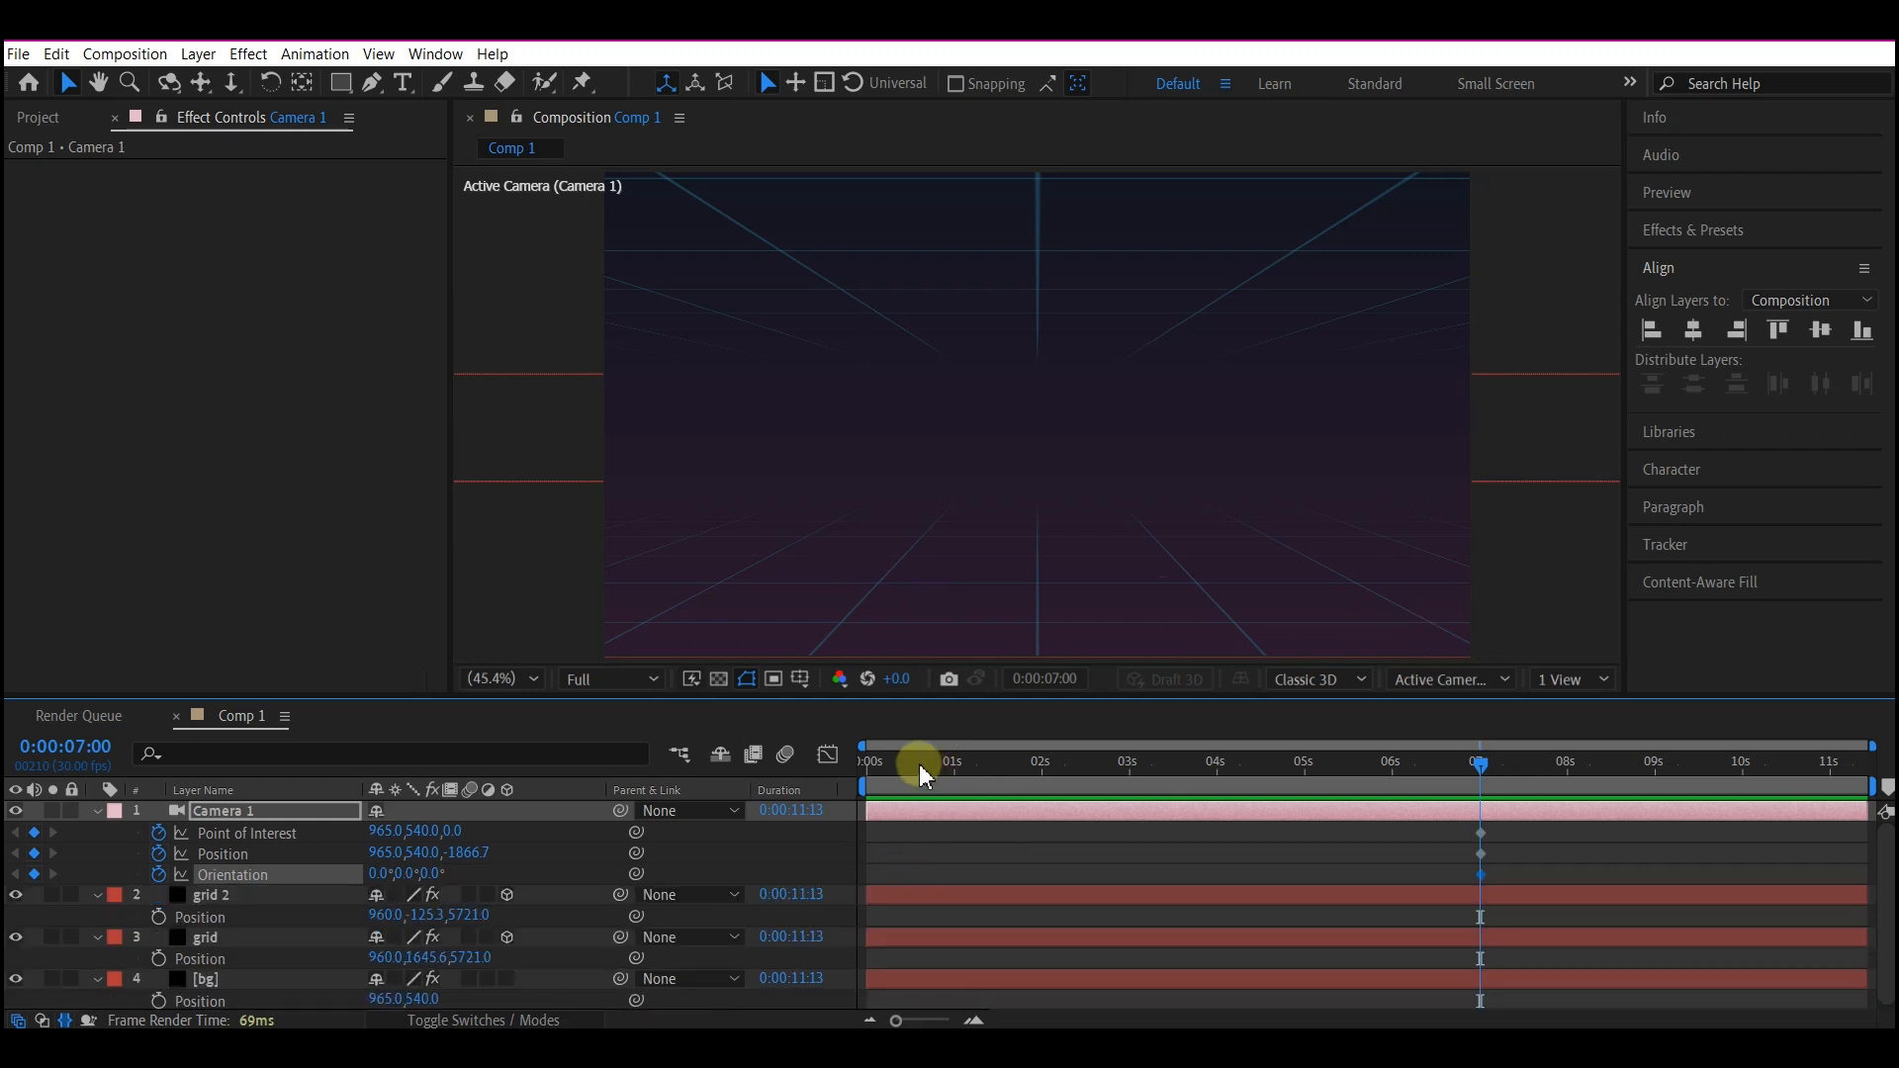
- At 0 seconds, set the Z value of the camera's Point of Interest to 3112
{"action": "left_click_drag", "start_coordinate": [903, 776], "coordinate": [848, 764]}
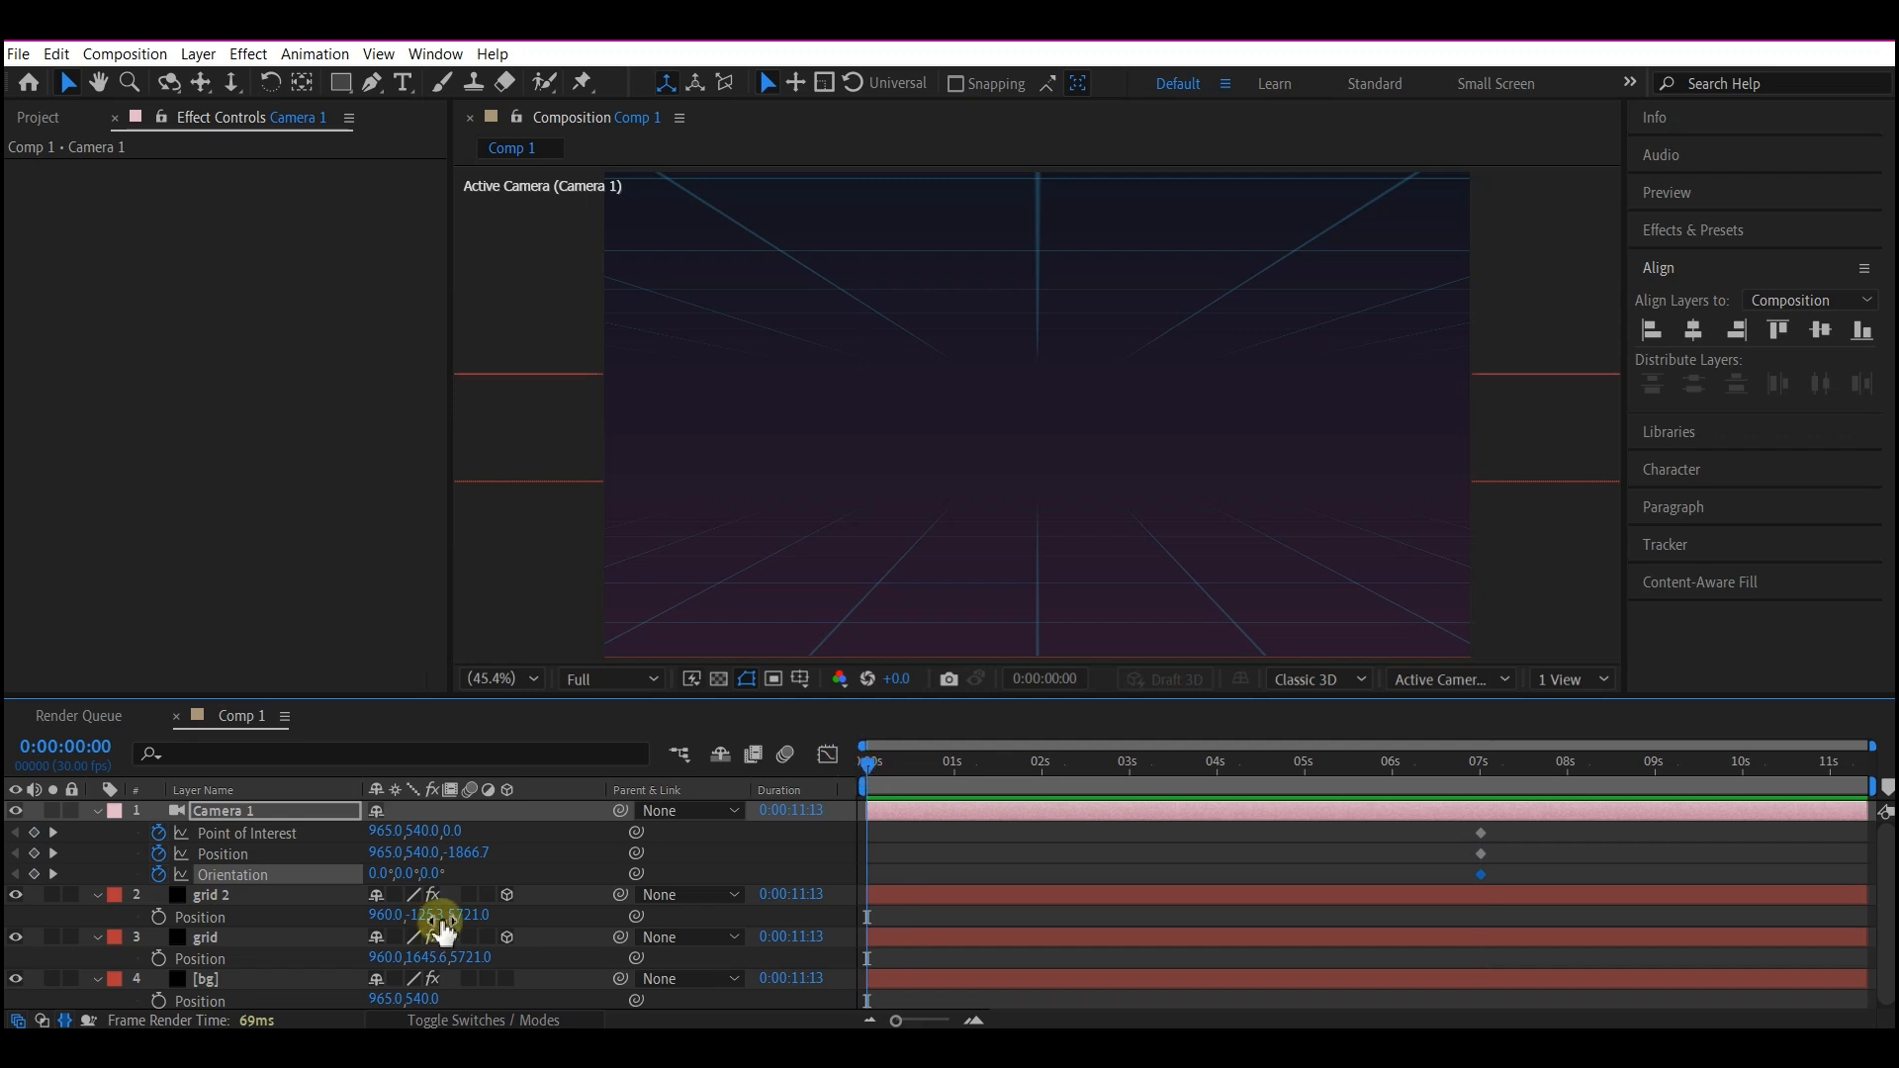
{"action": "left_click", "coordinate": [452, 834]}
{"action": "type", "text": "3112"}
{"action": "key", "text": "Return"}
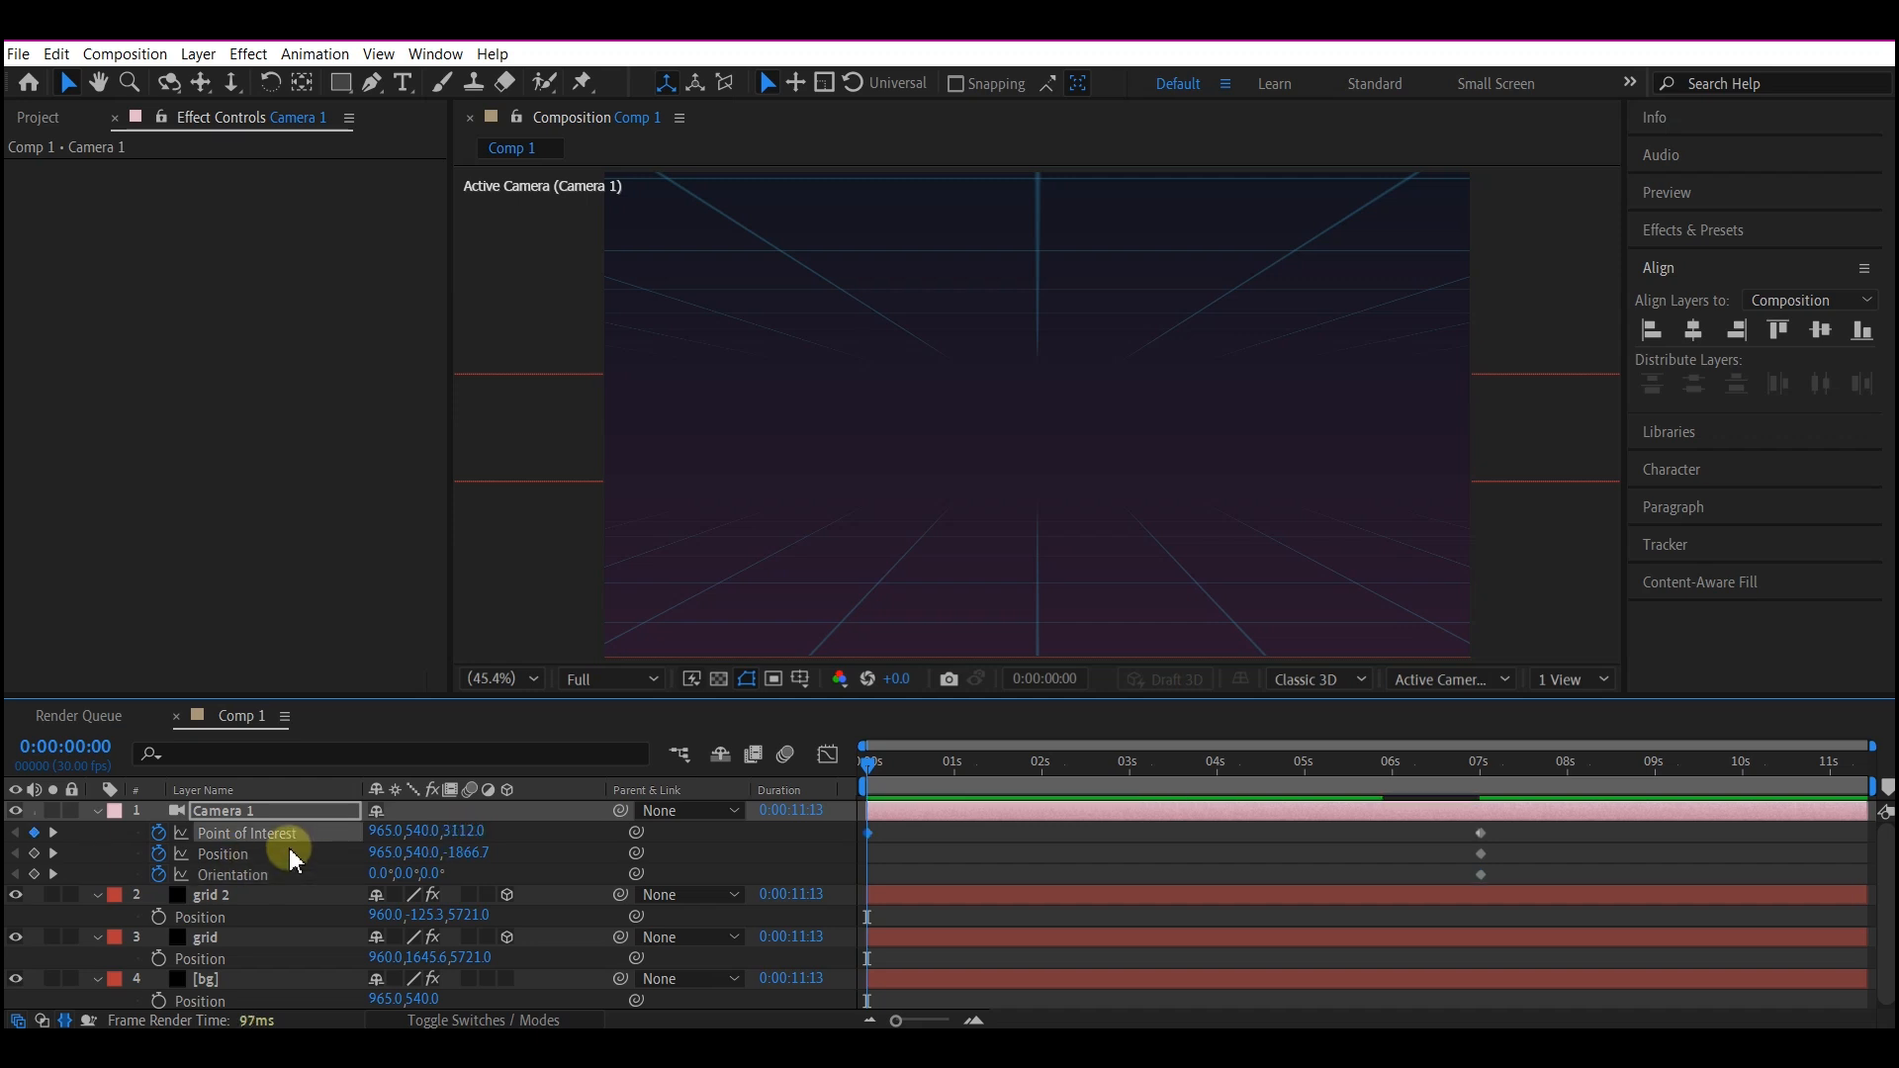
- At 0 seconds, set the camera's Z position to 3055.4 and its Z orientation to 27°
{"action": "left_click", "coordinate": [469, 852]}
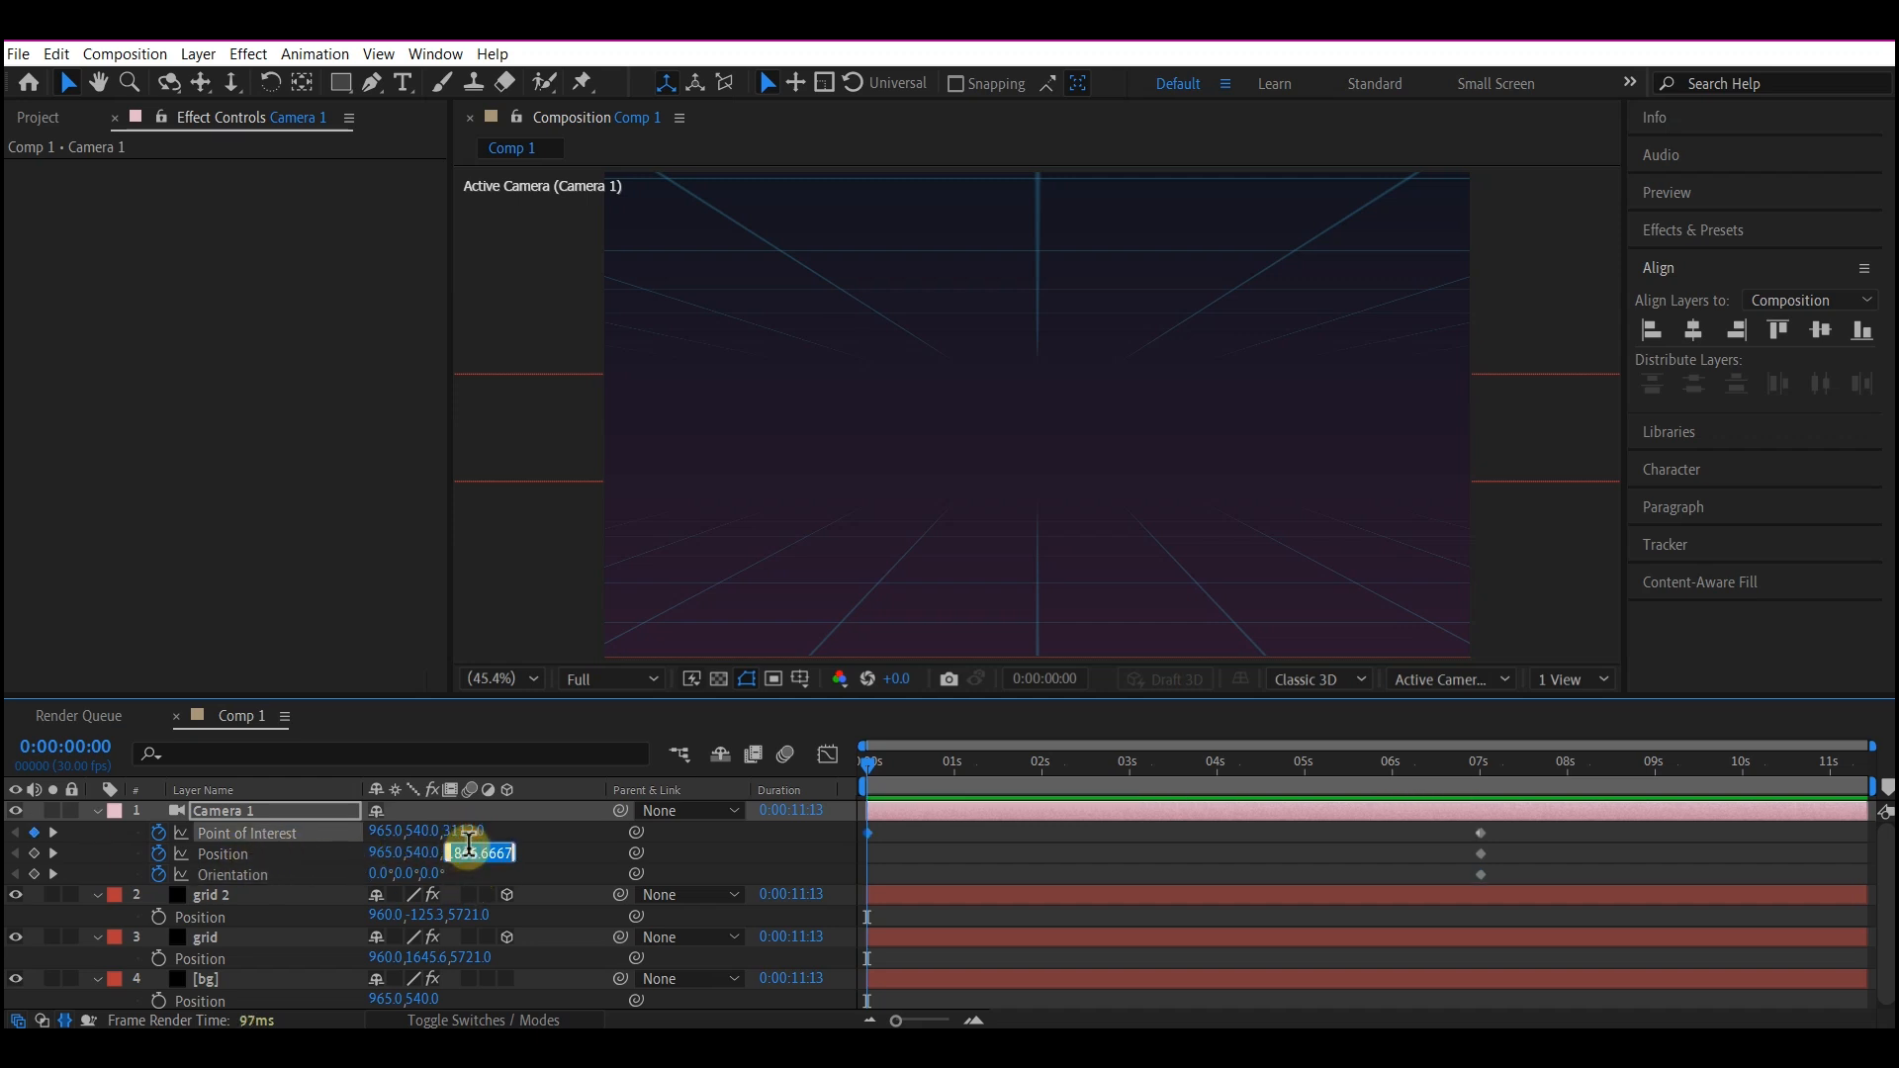
{"action": "type", "text": "3055.4"}
{"action": "key", "text": "Return"}
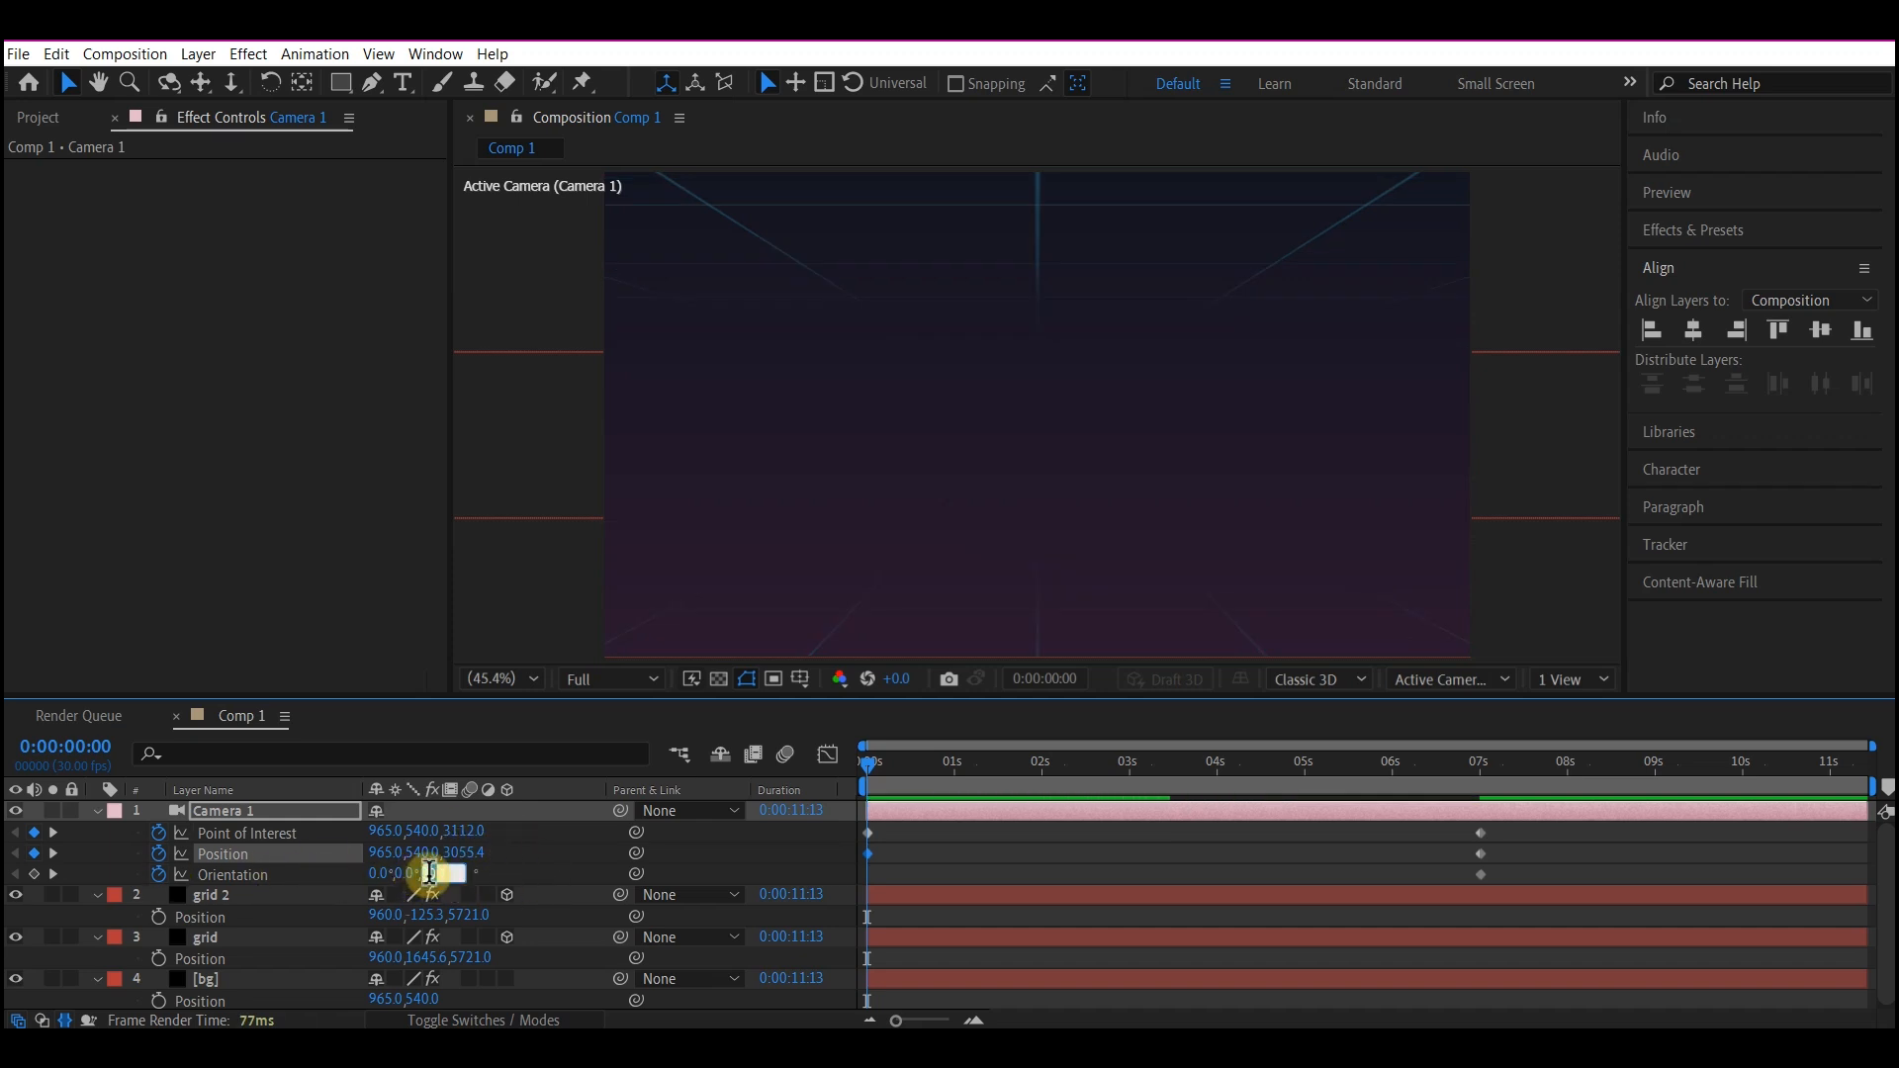
{"action": "type", "text": "27"}
{"action": "key", "text": "Return"}
- Easy-ease all the camera keyframes and reshape the Point of Interest speed curve so it peaks early and slows gradually
{"action": "left_click_drag", "start_coordinate": [1529, 834], "coordinate": [819, 892]}
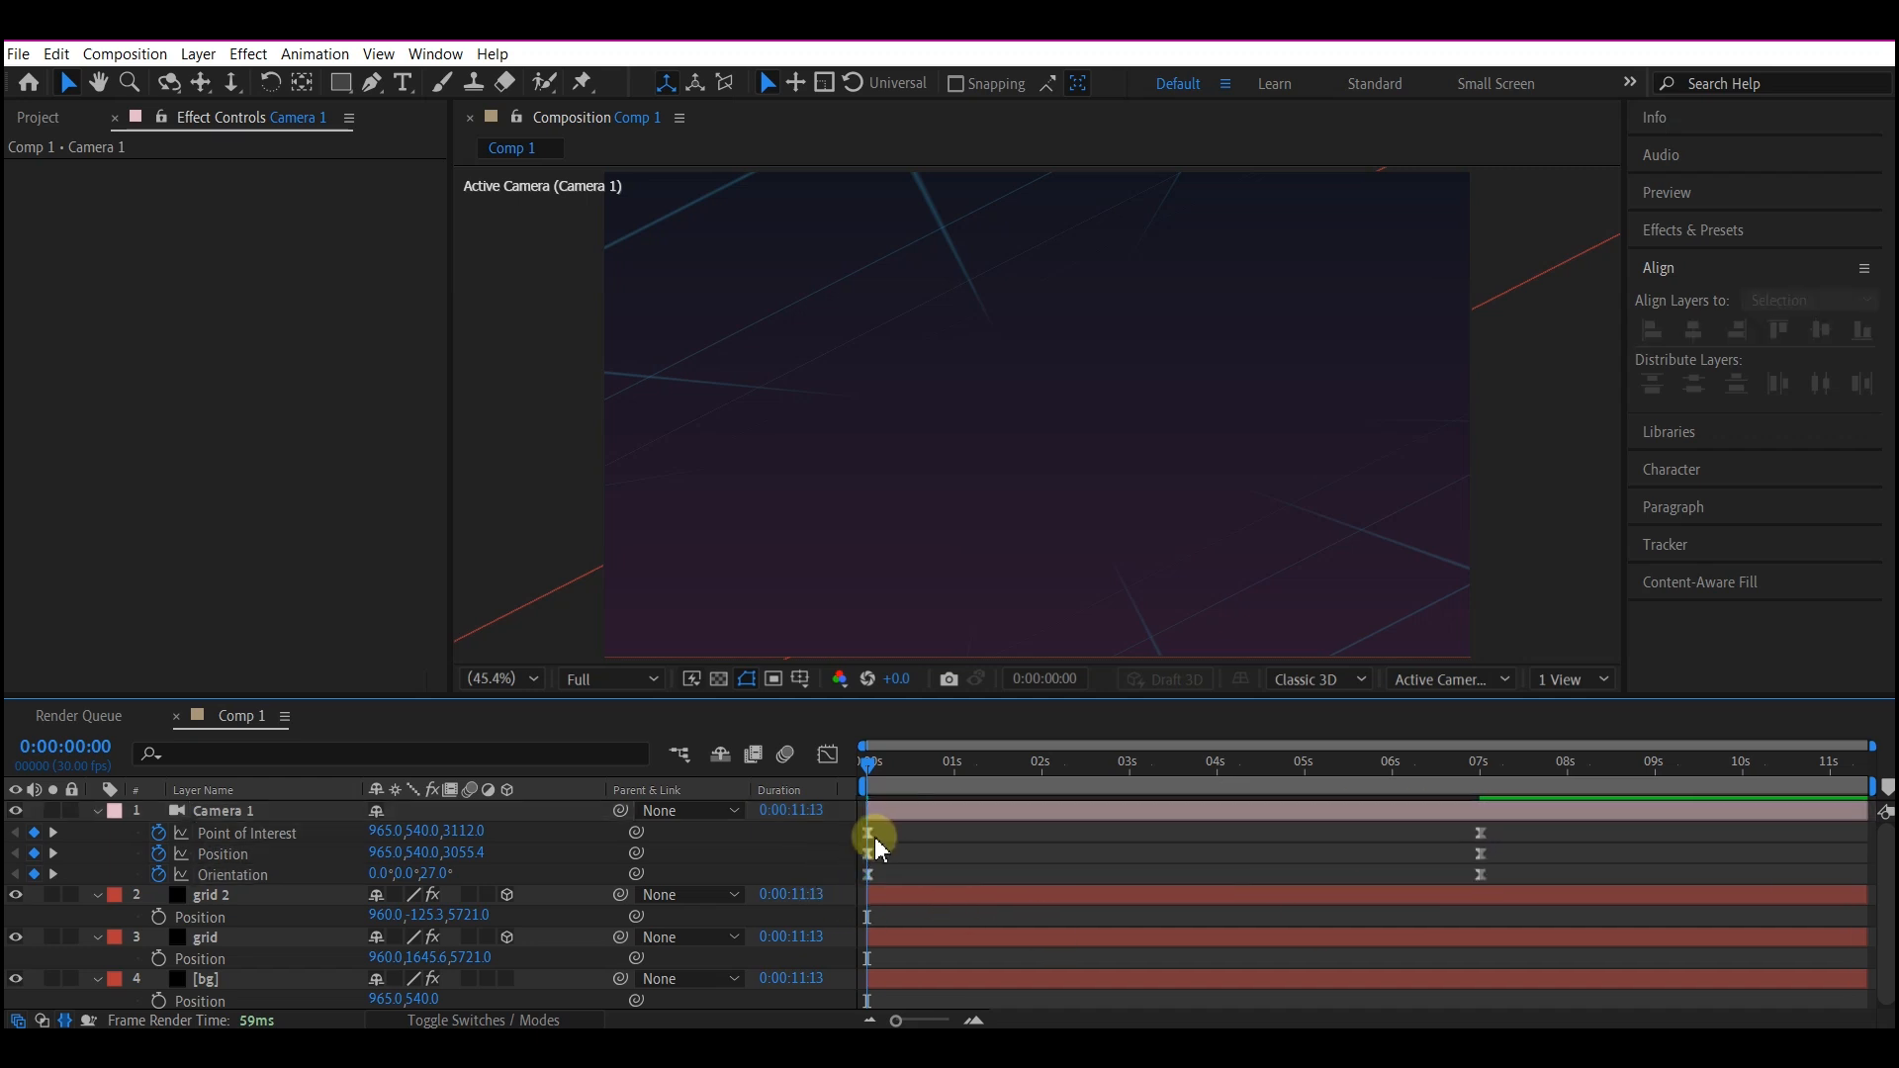
{"action": "left_click", "coordinate": [868, 834]}
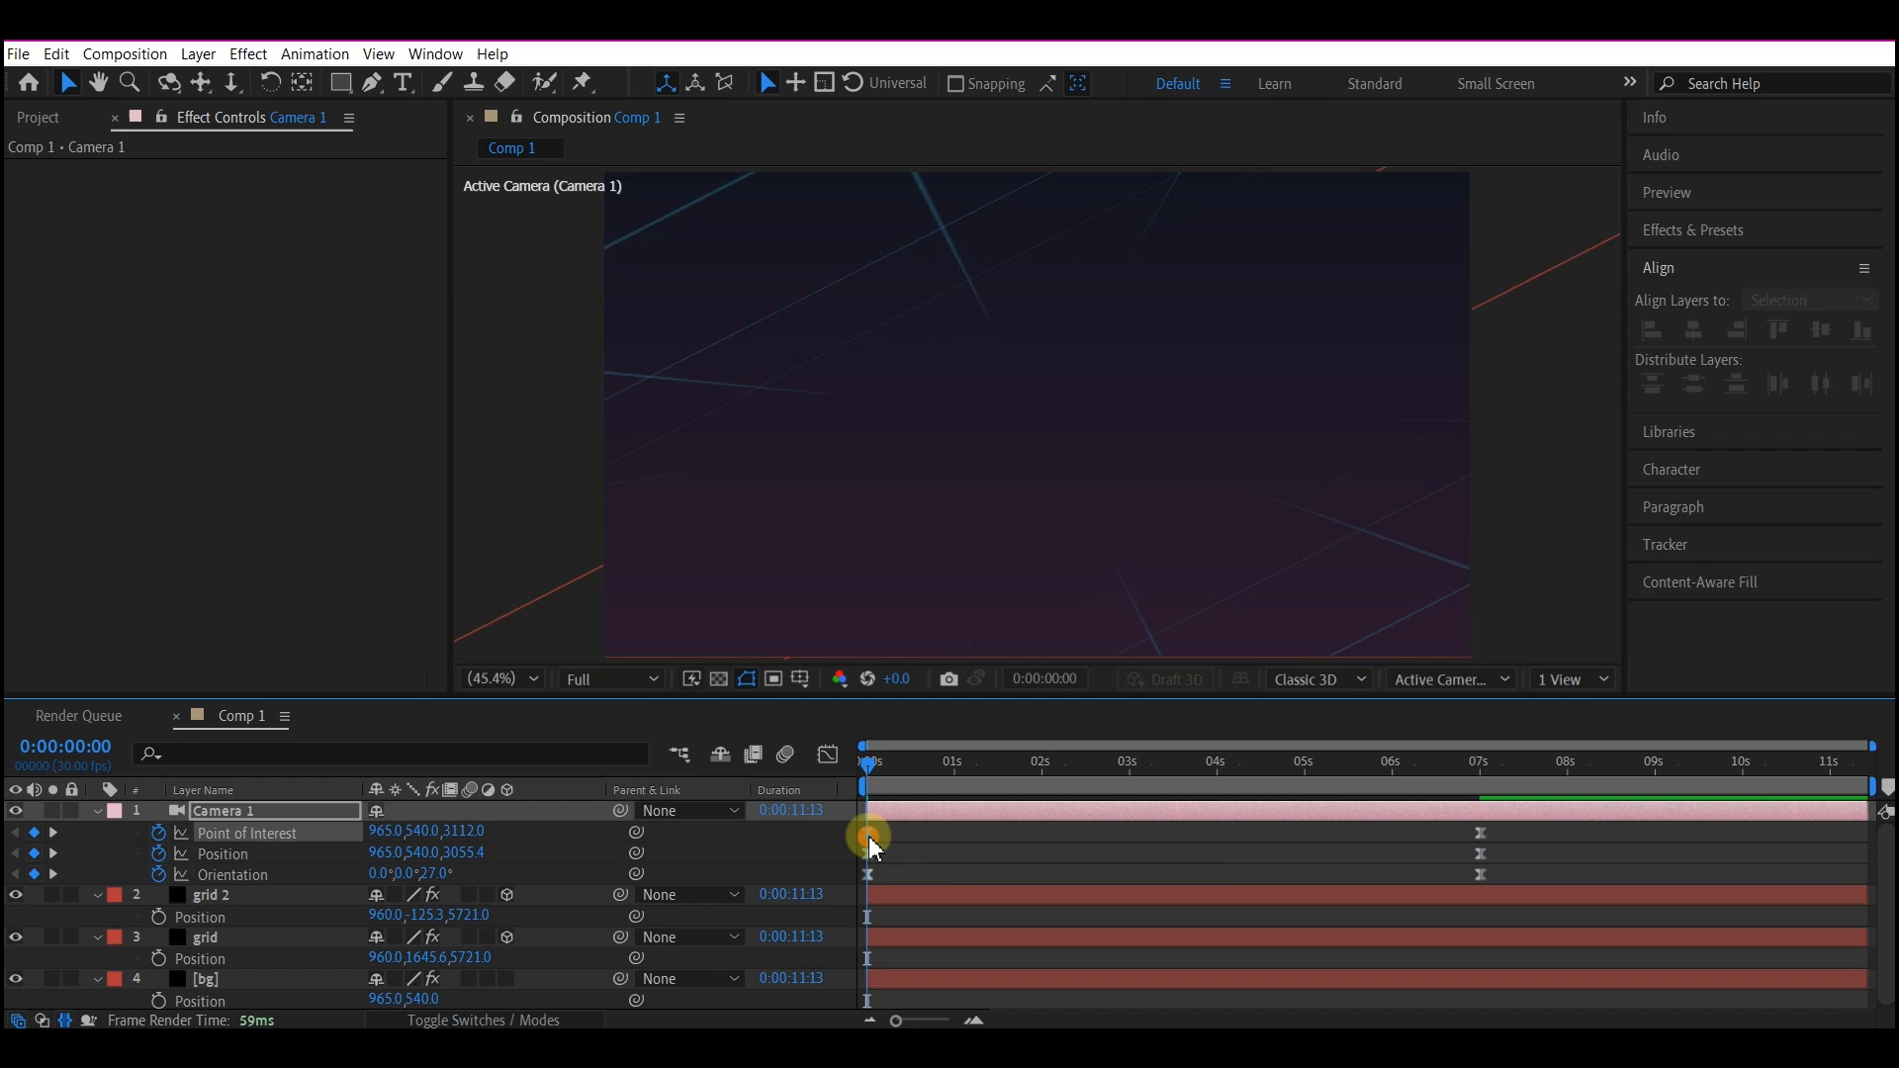
{"action": "left_click", "coordinate": [827, 754]}
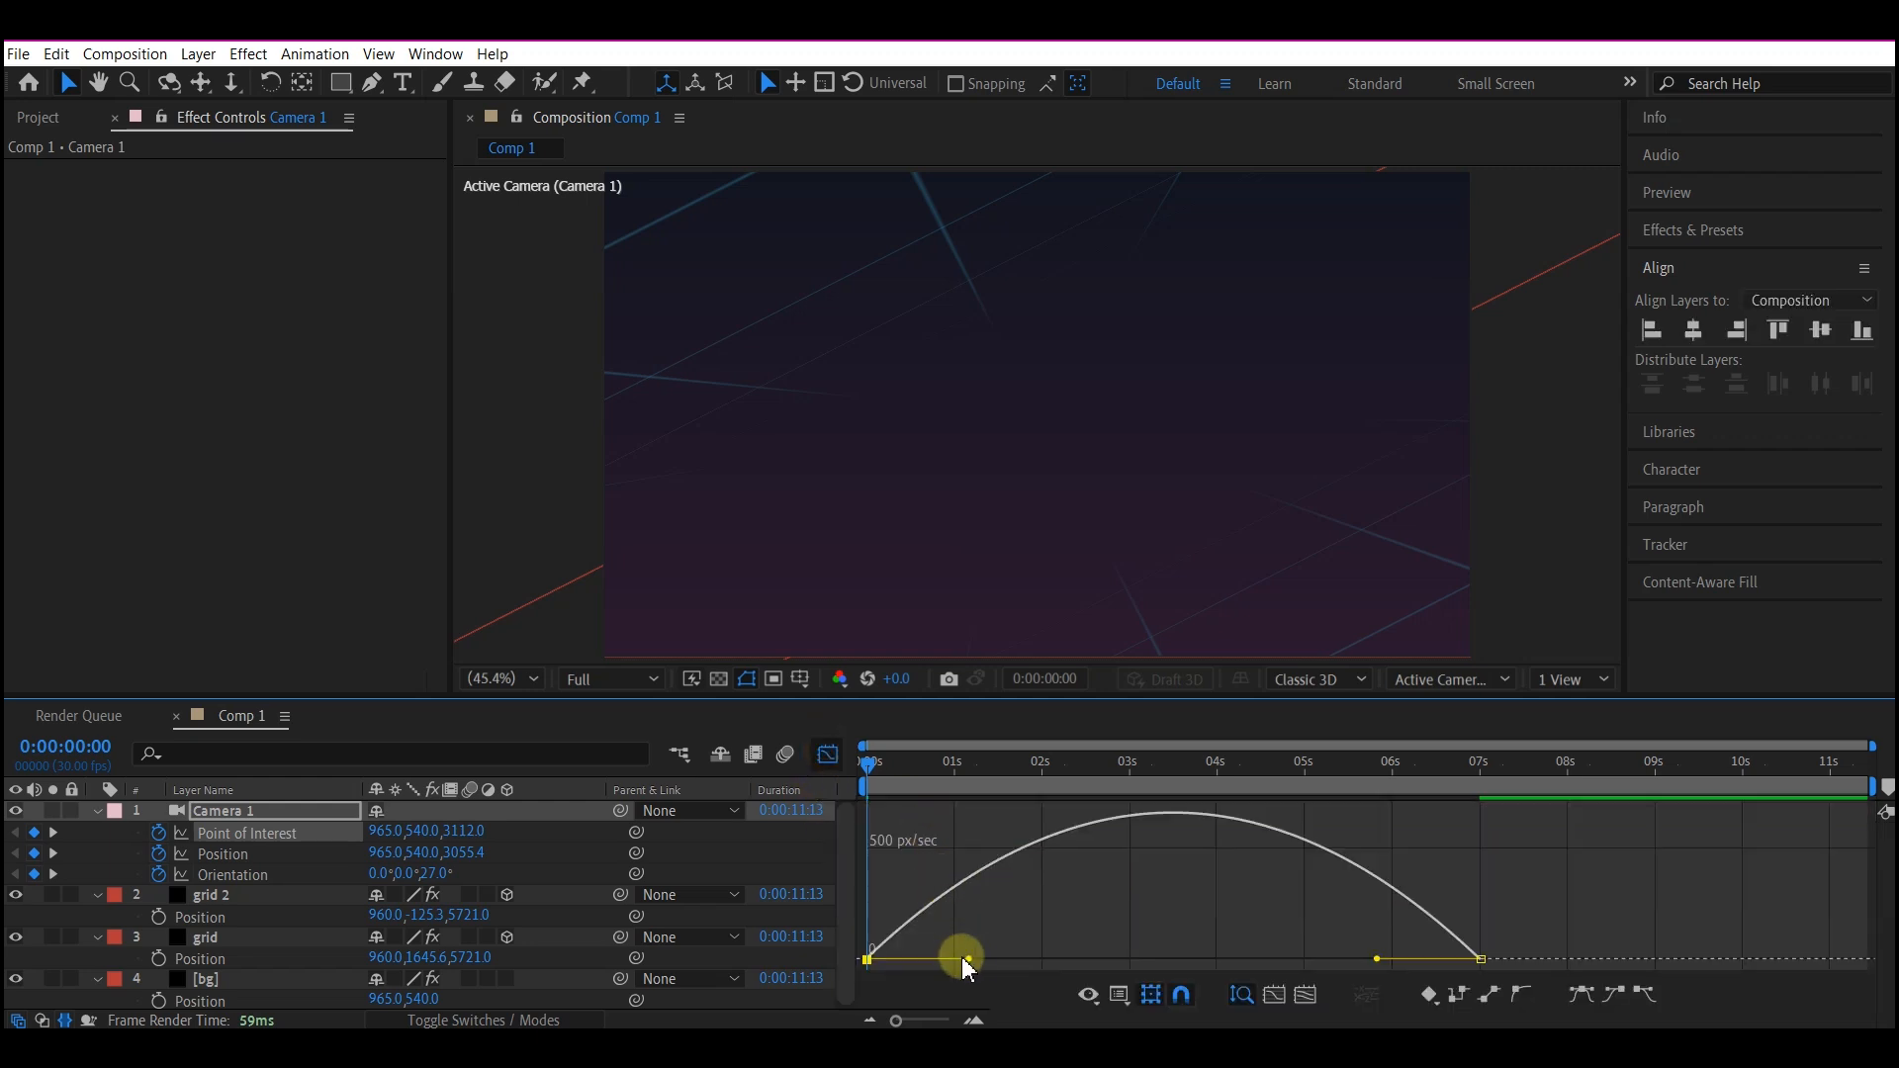
{"action": "left_click_drag", "start_coordinate": [965, 961], "coordinate": [1091, 961]}
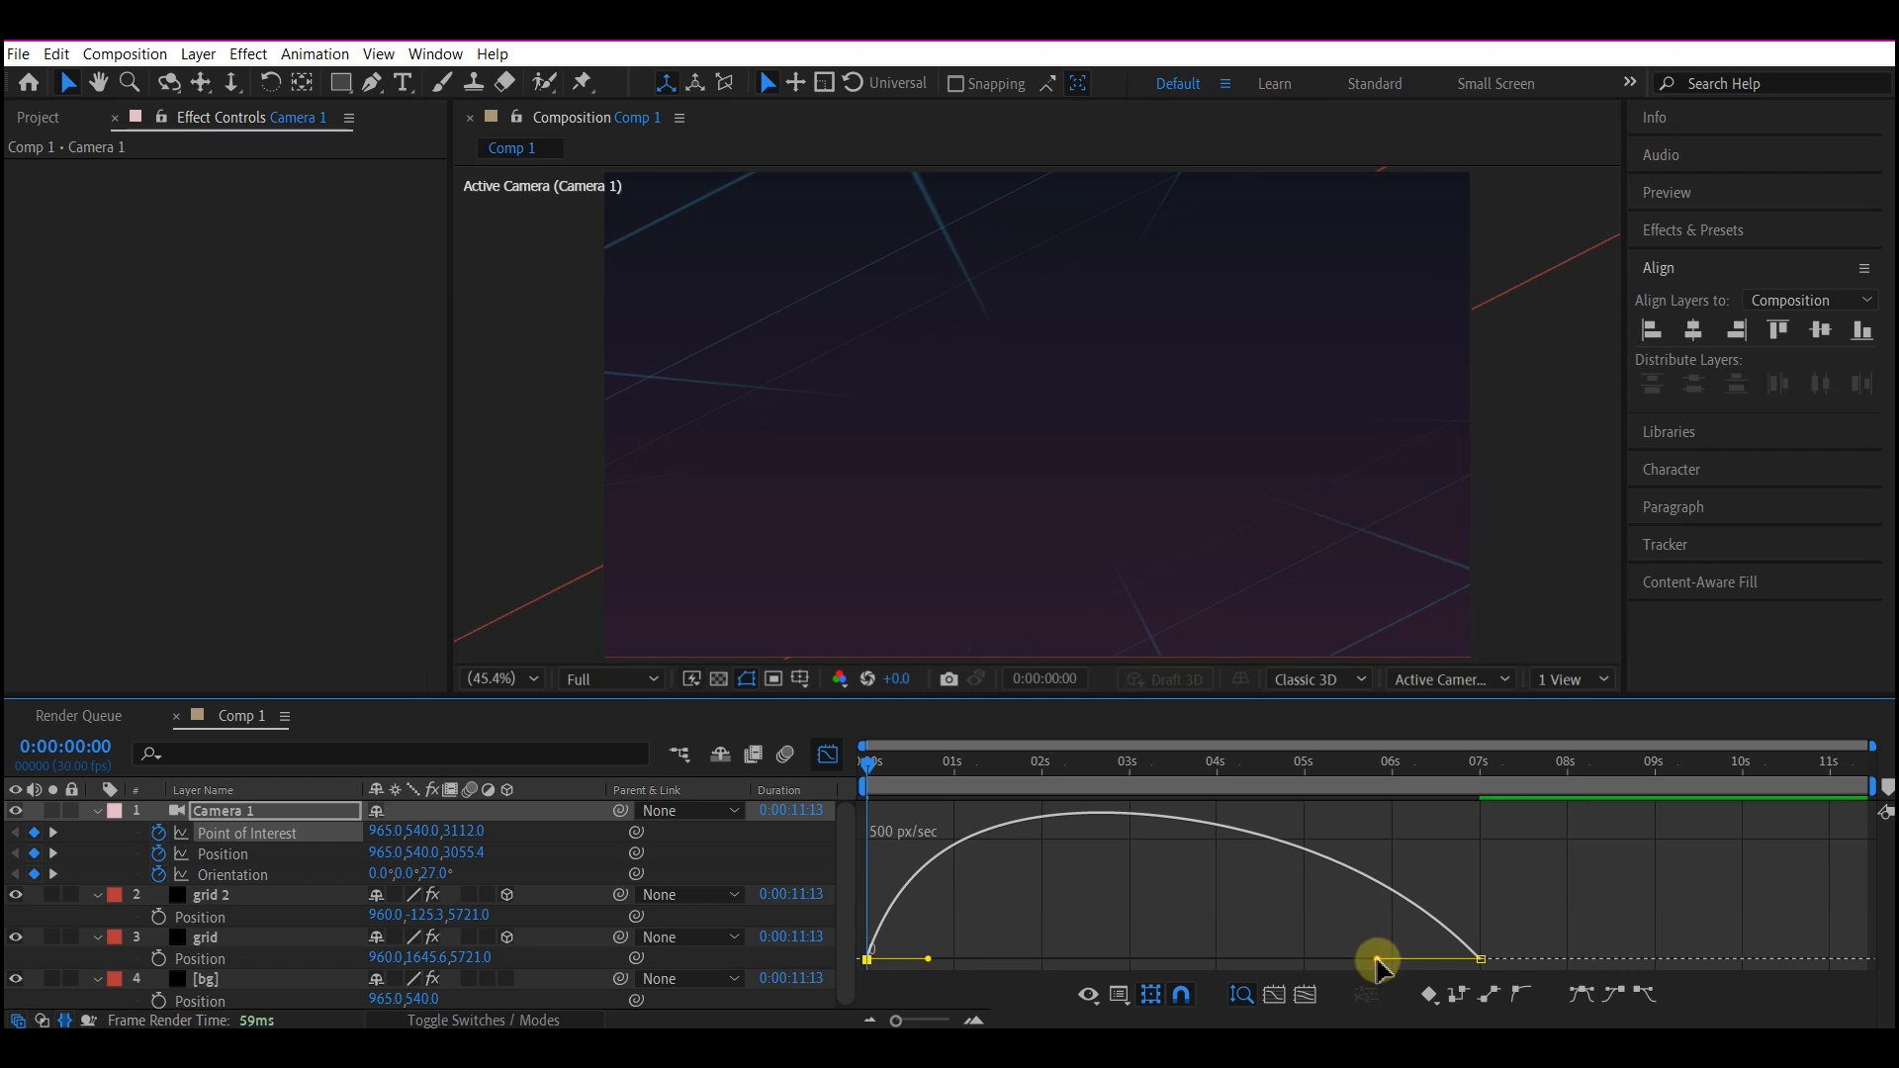
{"action": "mouse_move", "coordinate": [1378, 962]}
{"action": "left_mouse_down"}
{"action": "mouse_move", "coordinate": [1412, 956]}
{"action": "mouse_move", "coordinate": [1383, 958]}
{"action": "left_mouse_up"}
{"action": "key", "text": "shift+F3"}
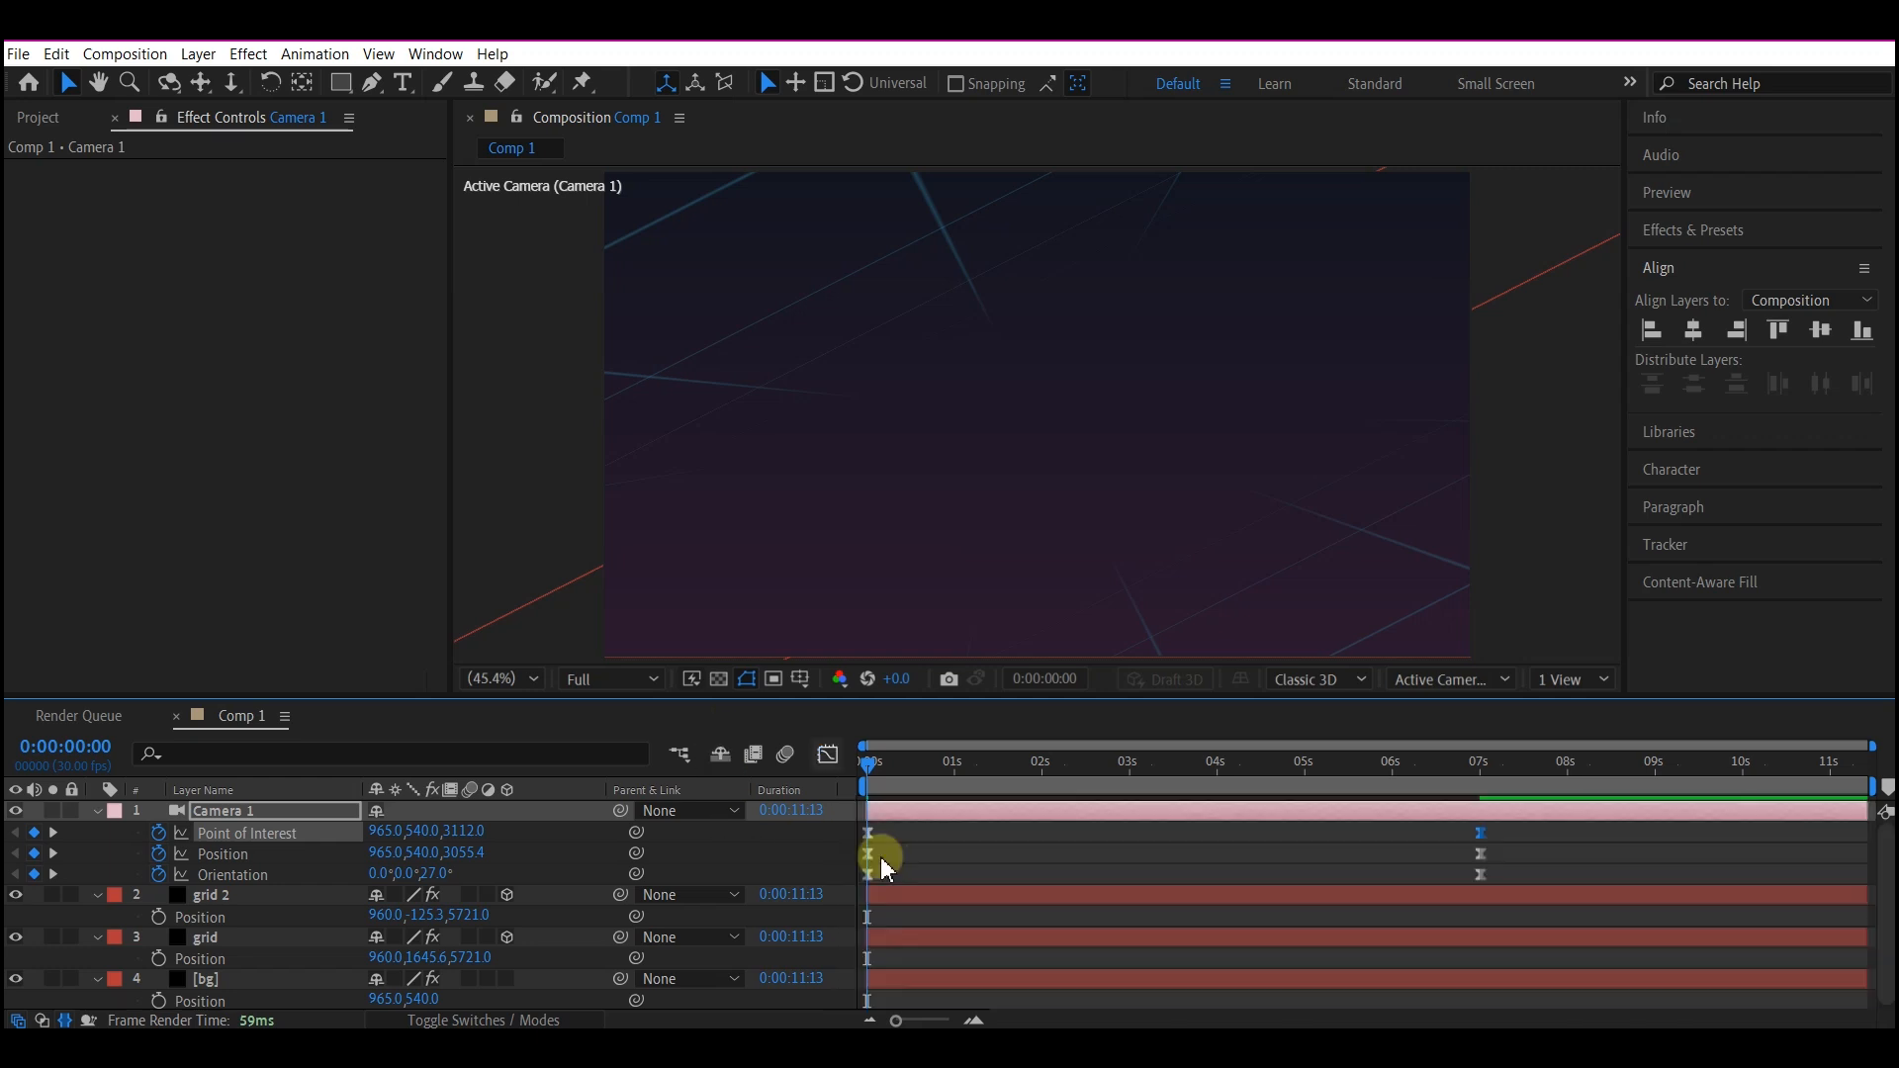
- Reshape the camera's Position speed curve so it peaks early and slows gradually toward the last keyframe
{"action": "left_click", "coordinate": [868, 854]}
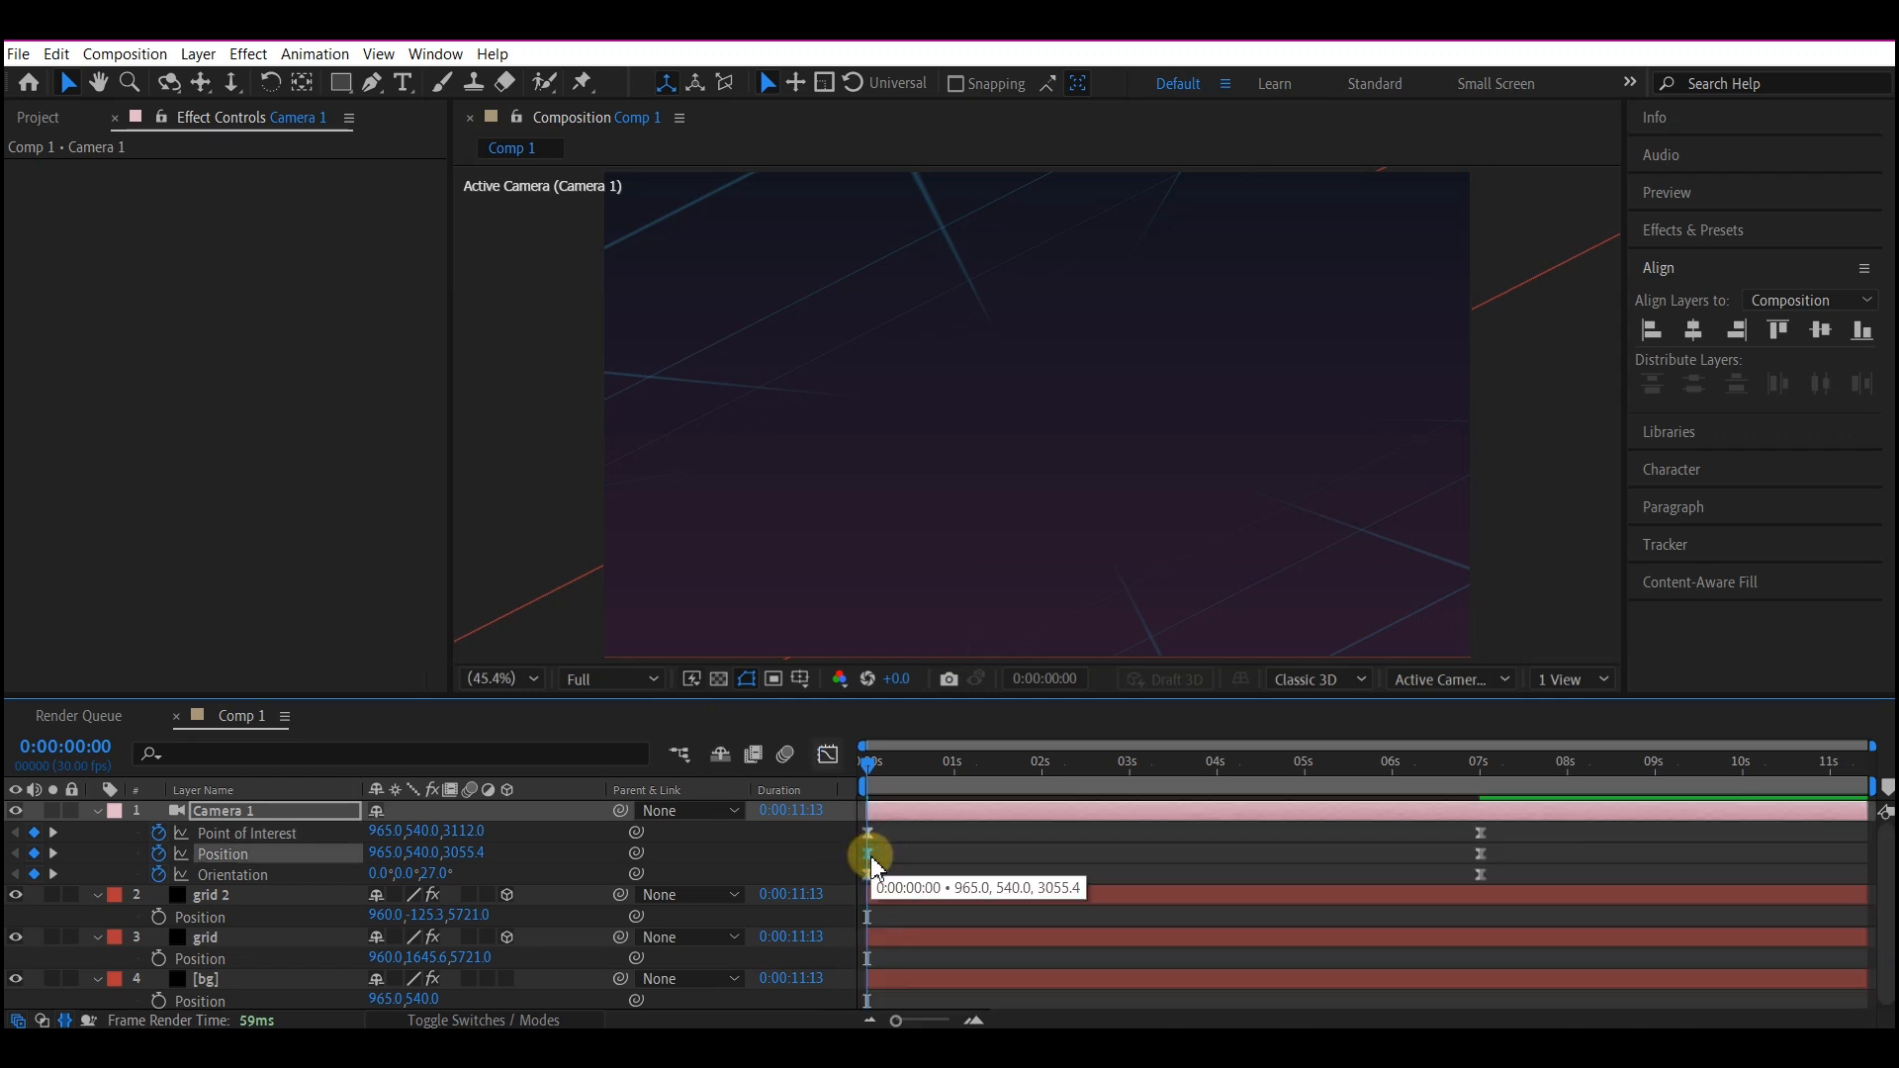
{"action": "left_click", "coordinate": [827, 755]}
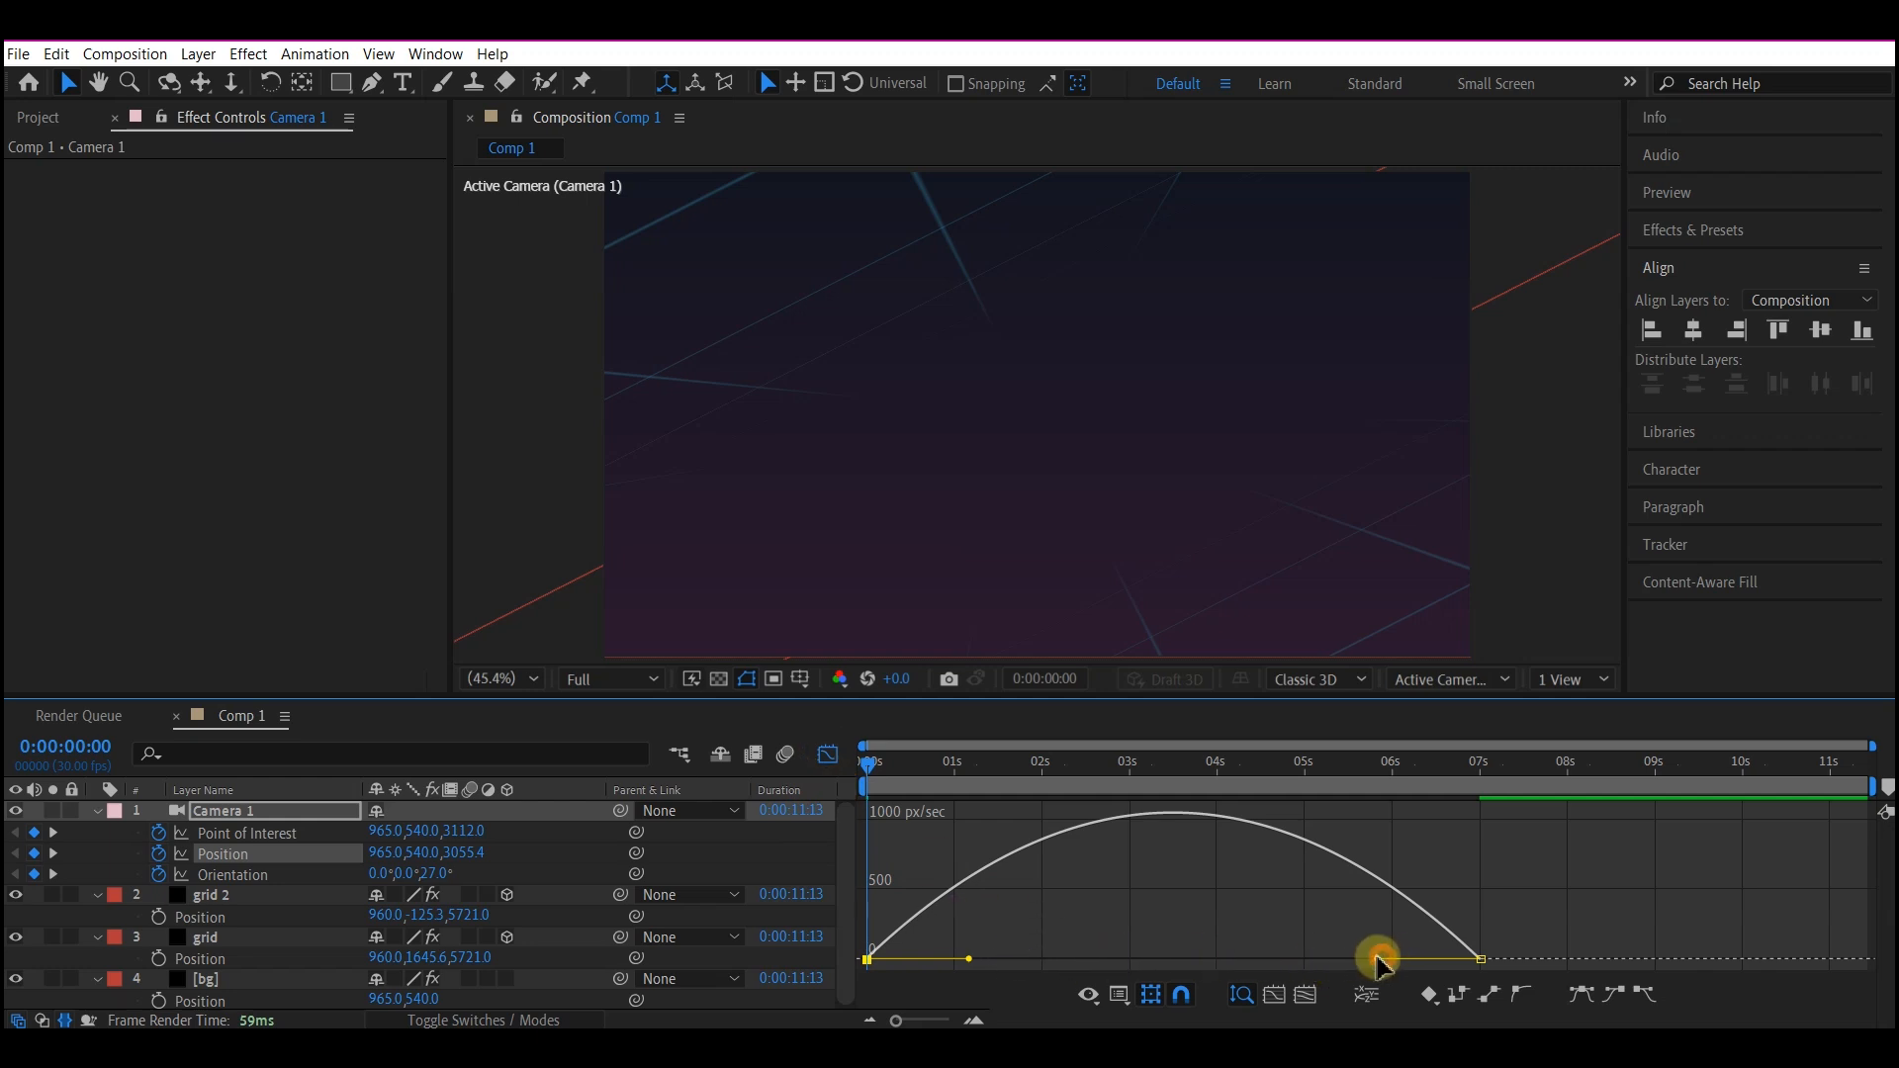
{"action": "left_click_drag", "start_coordinate": [1380, 961], "coordinate": [1286, 965]}
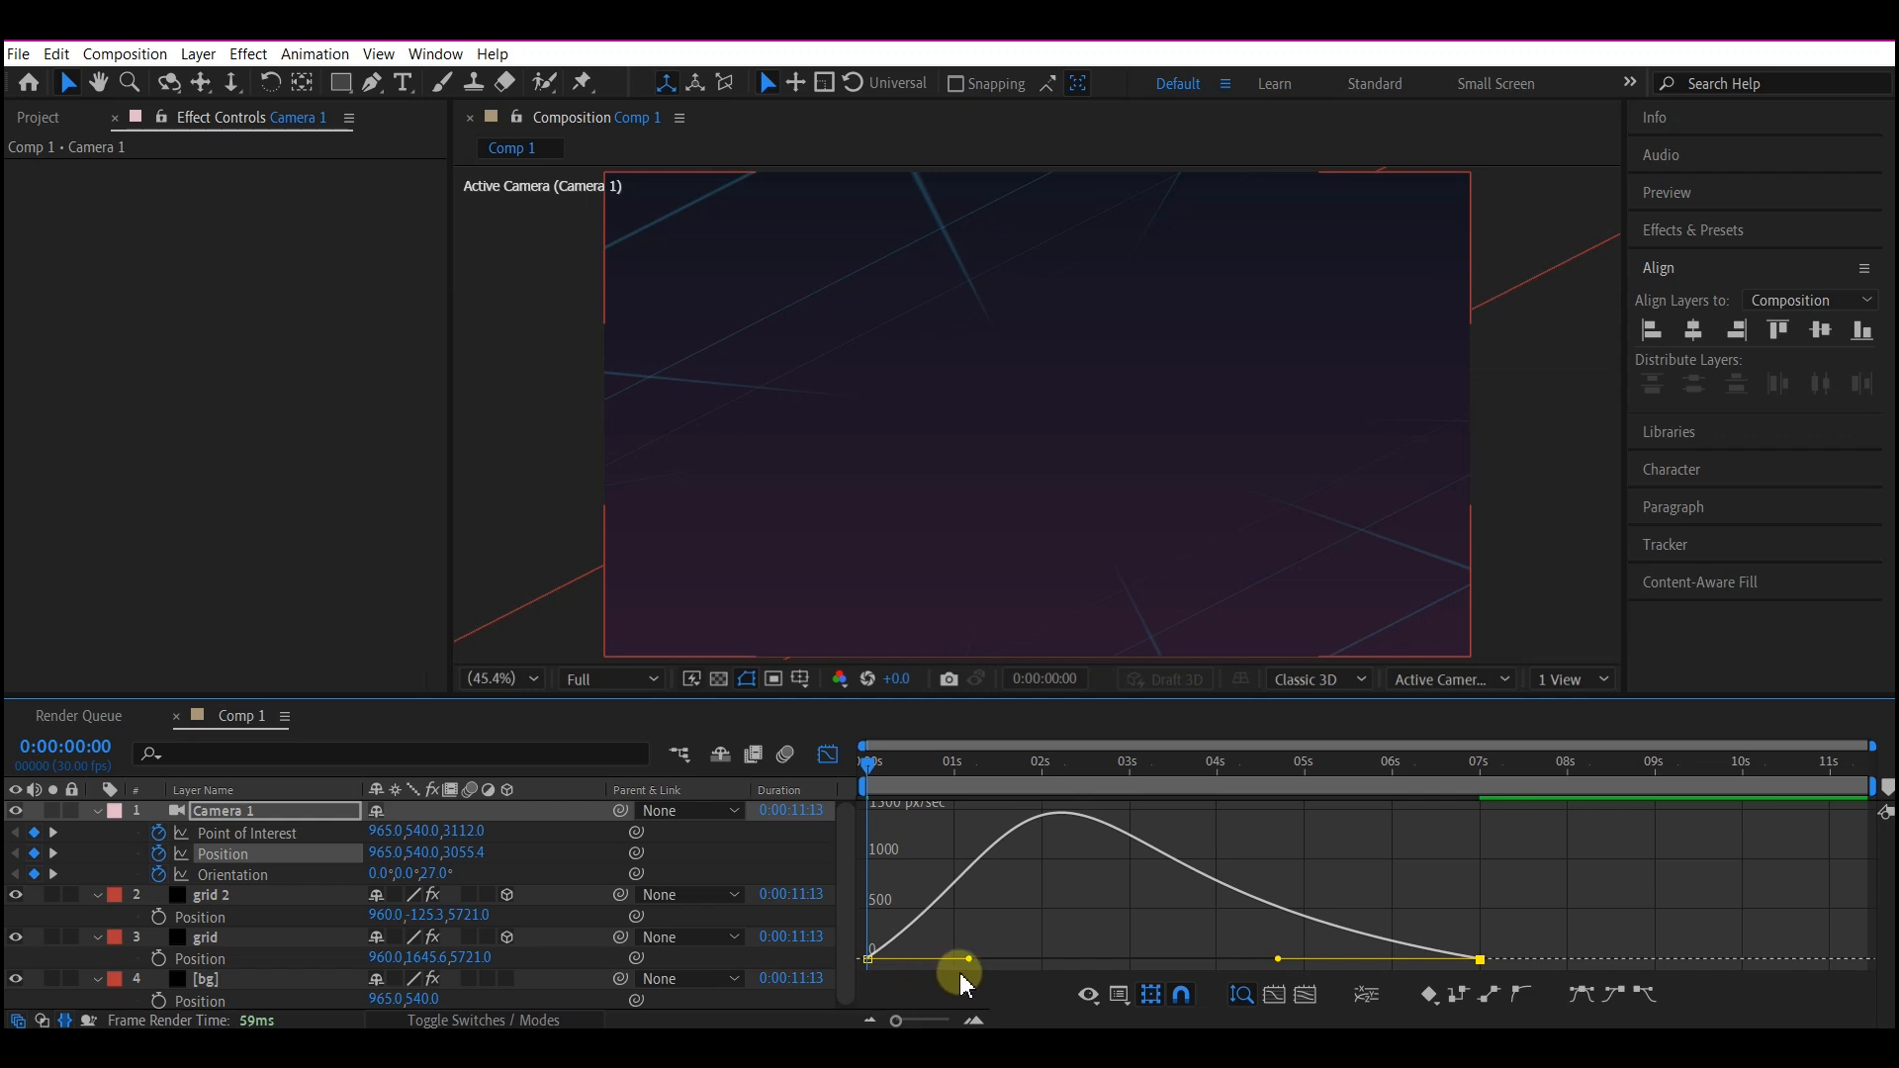
{"action": "left_click_drag", "start_coordinate": [975, 967], "coordinate": [995, 964]}
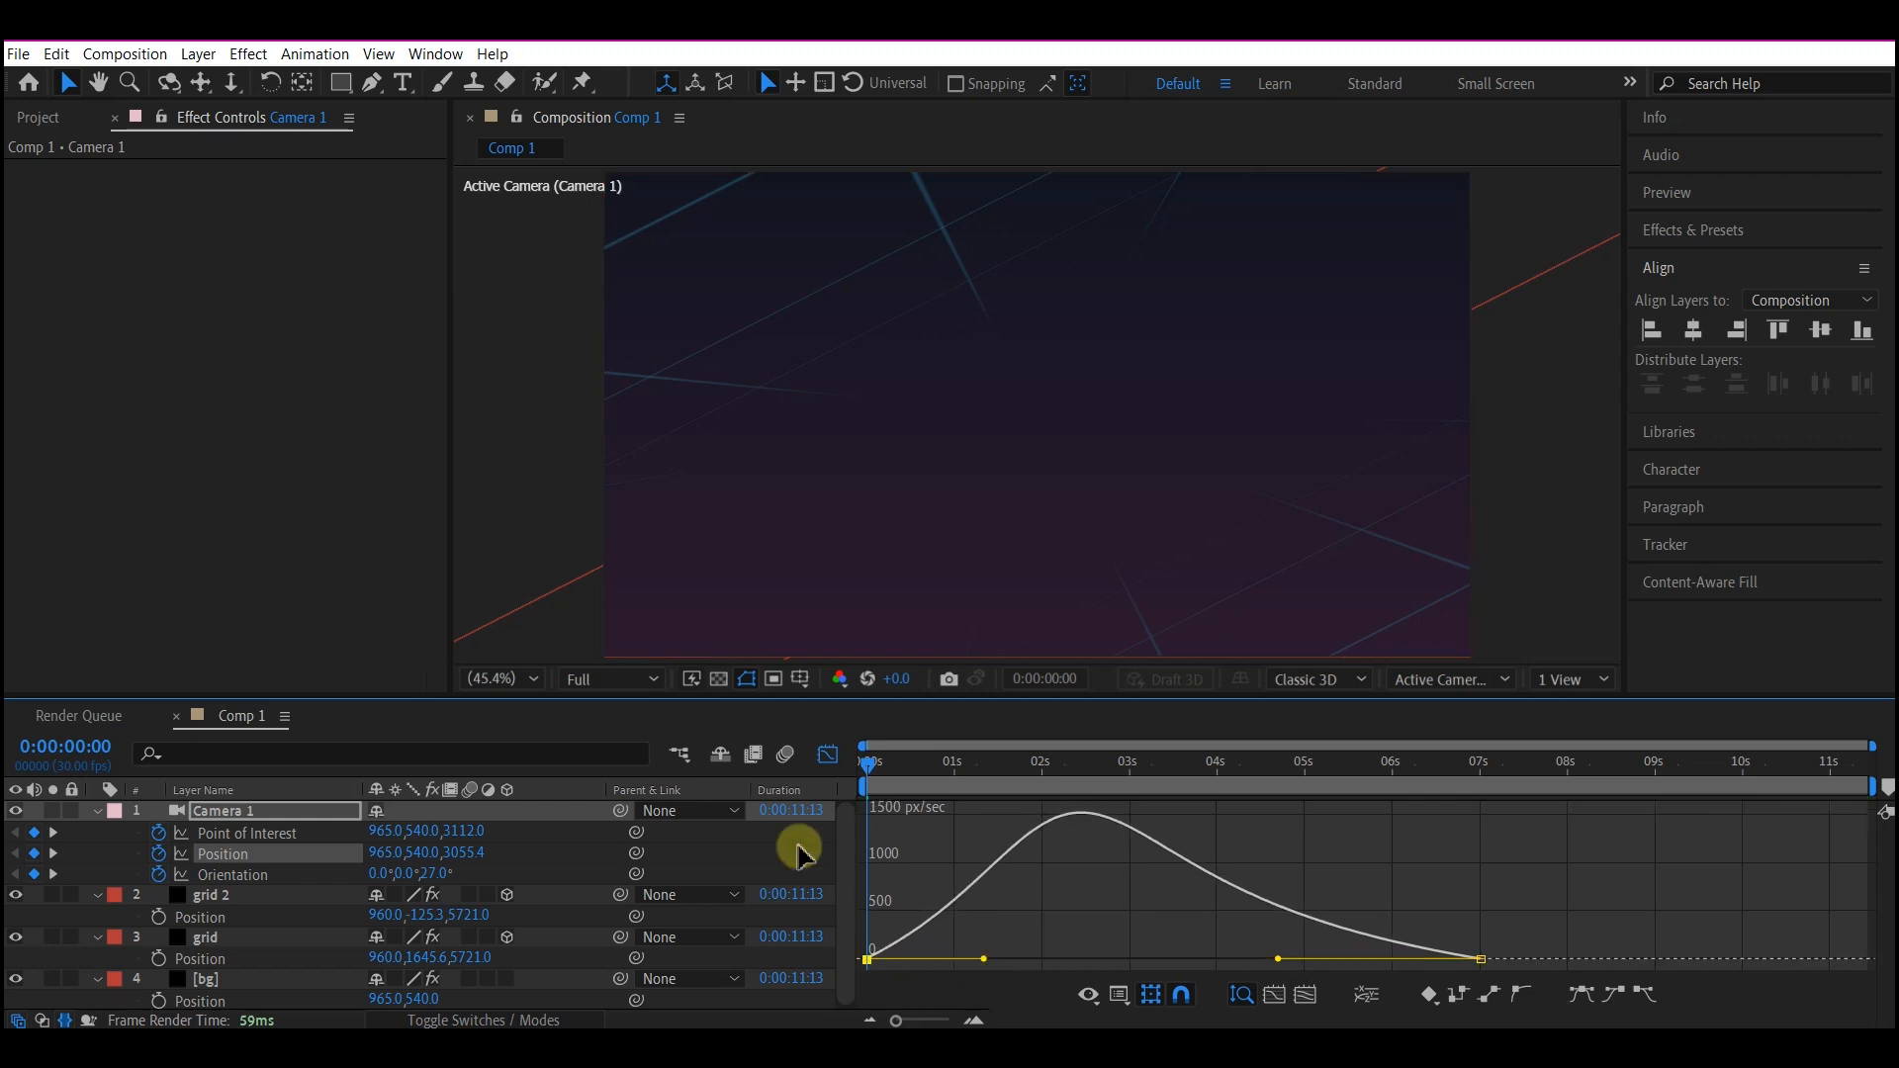
{"action": "left_click", "coordinate": [824, 756]}
- Move the camera's final Point of Interest and Position keyframes to about 8.6 seconds and its first Orientation keyframe to about 0.4 seconds
{"action": "left_click", "coordinate": [1501, 833]}
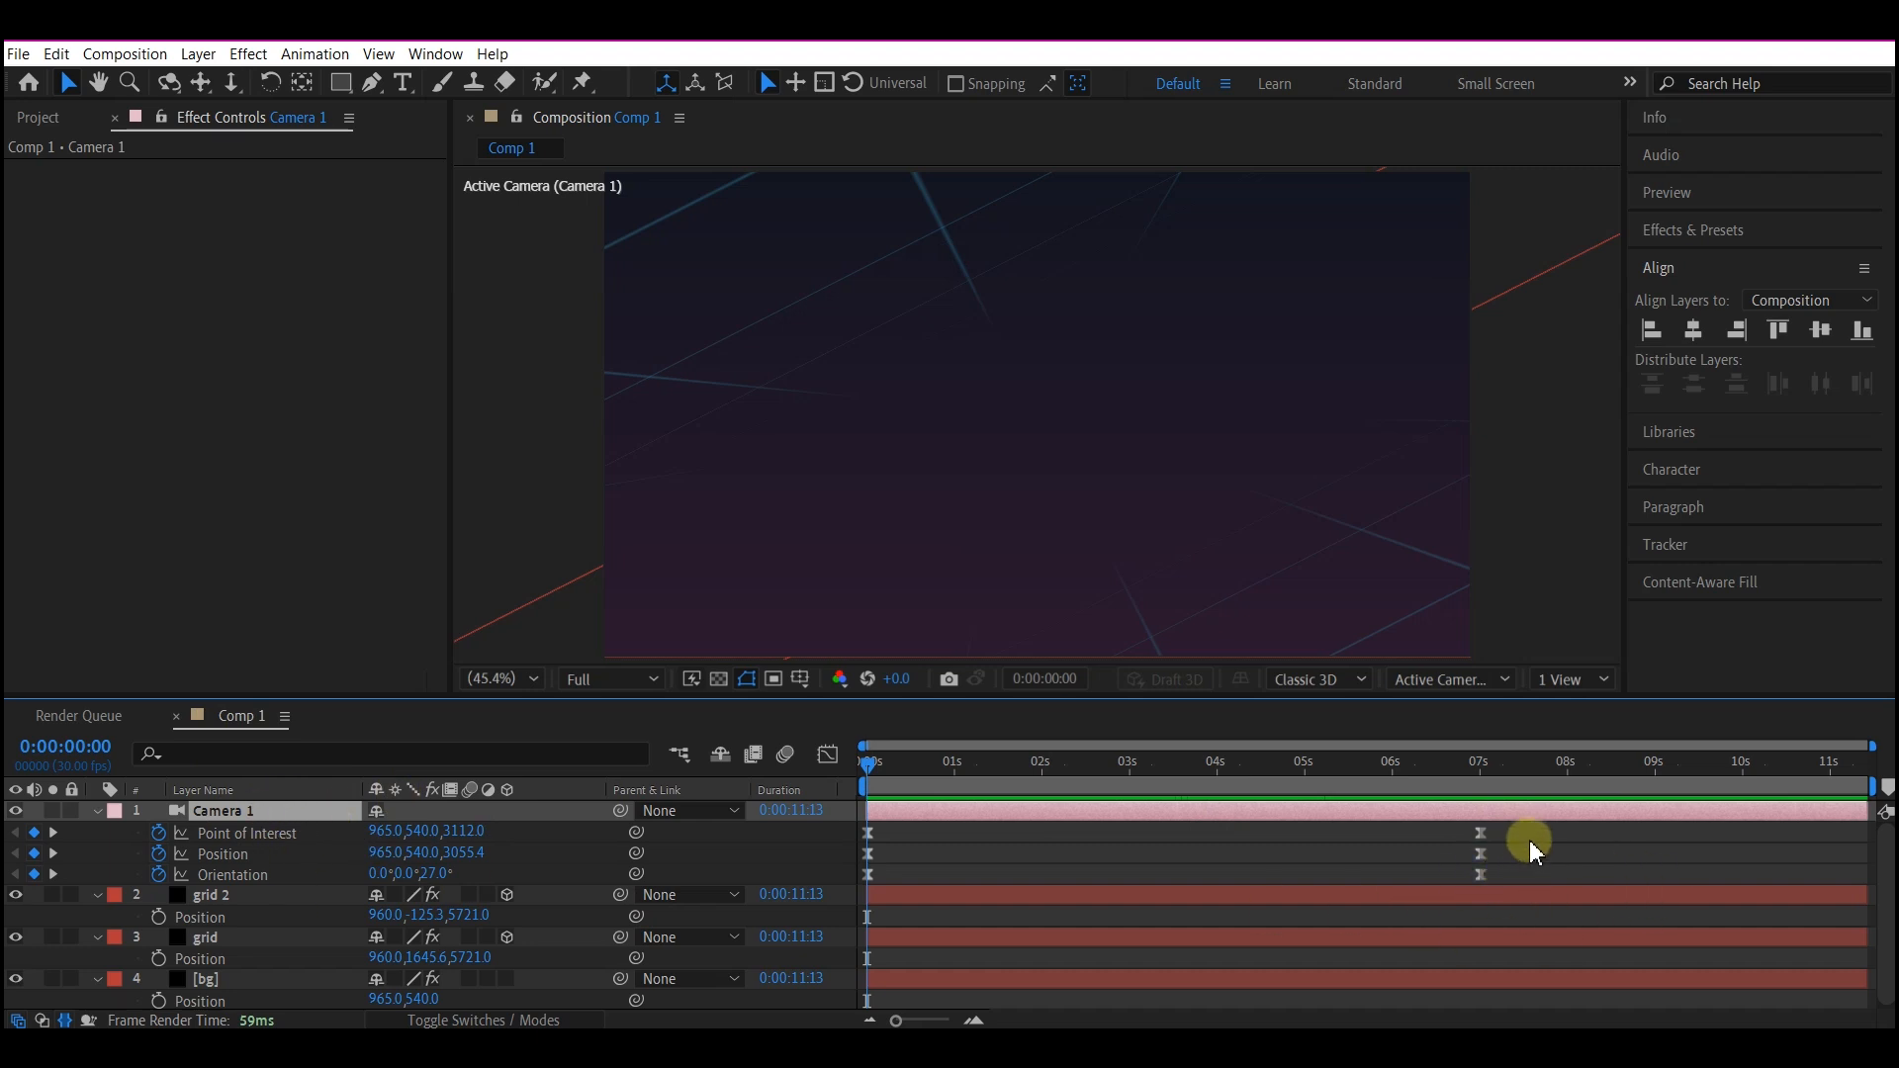
{"action": "left_click_drag", "start_coordinate": [1529, 838], "coordinate": [1619, 858]}
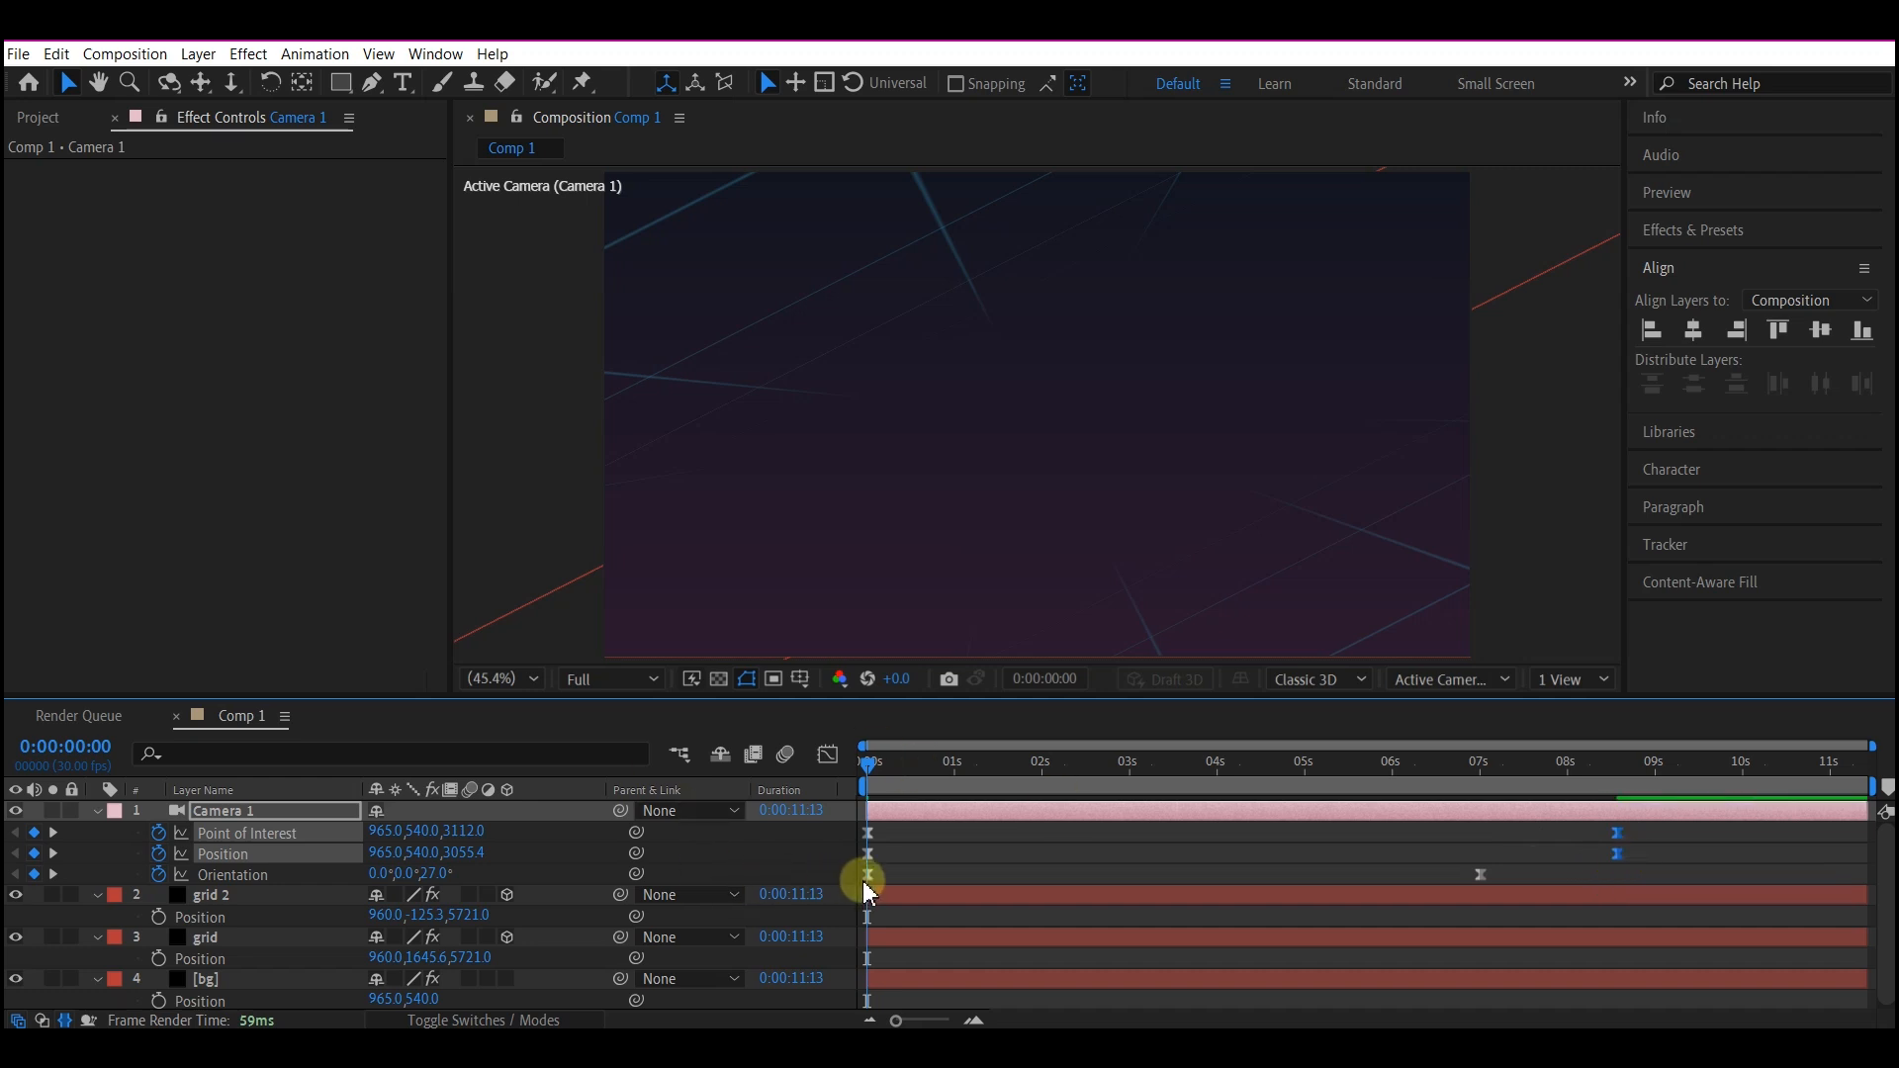
{"action": "mouse_move", "coordinate": [872, 879]}
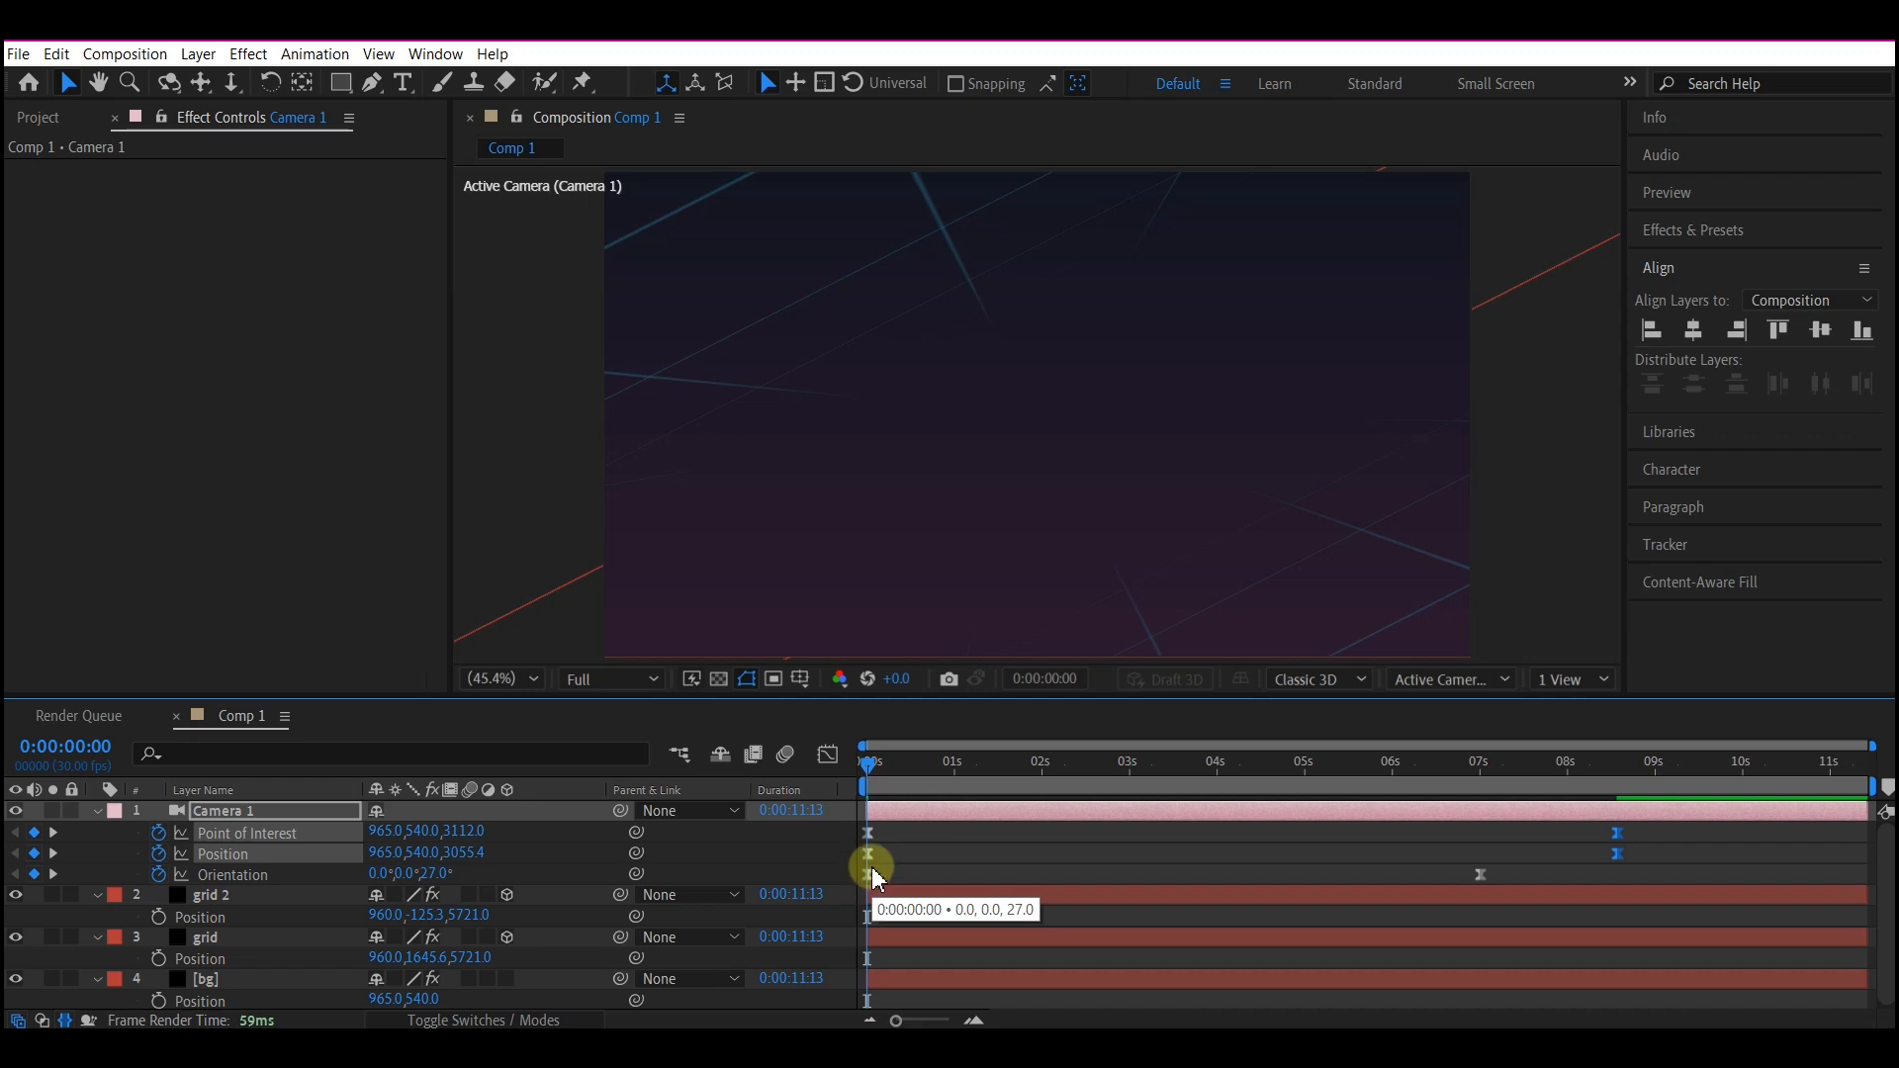
{"action": "left_click_drag", "start_coordinate": [869, 880], "coordinate": [900, 878]}
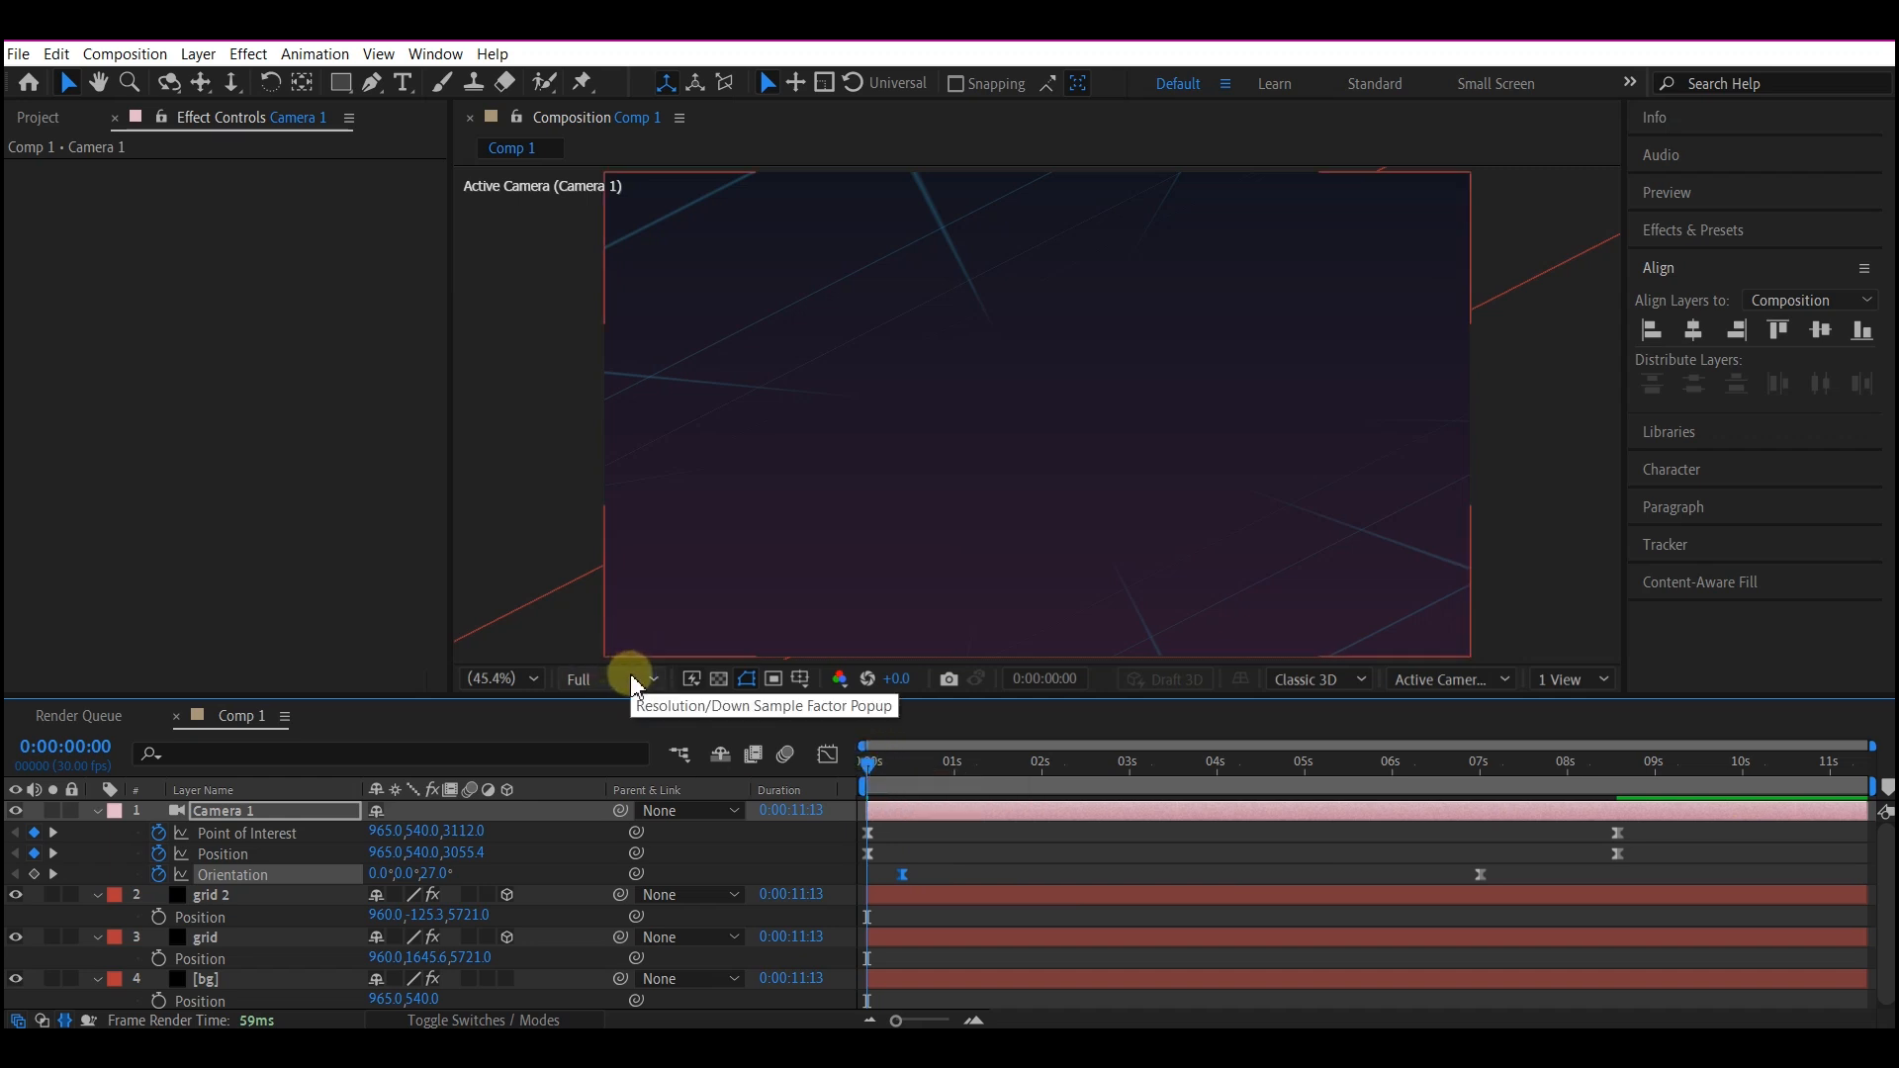
{"action": "key", "text": "space"}
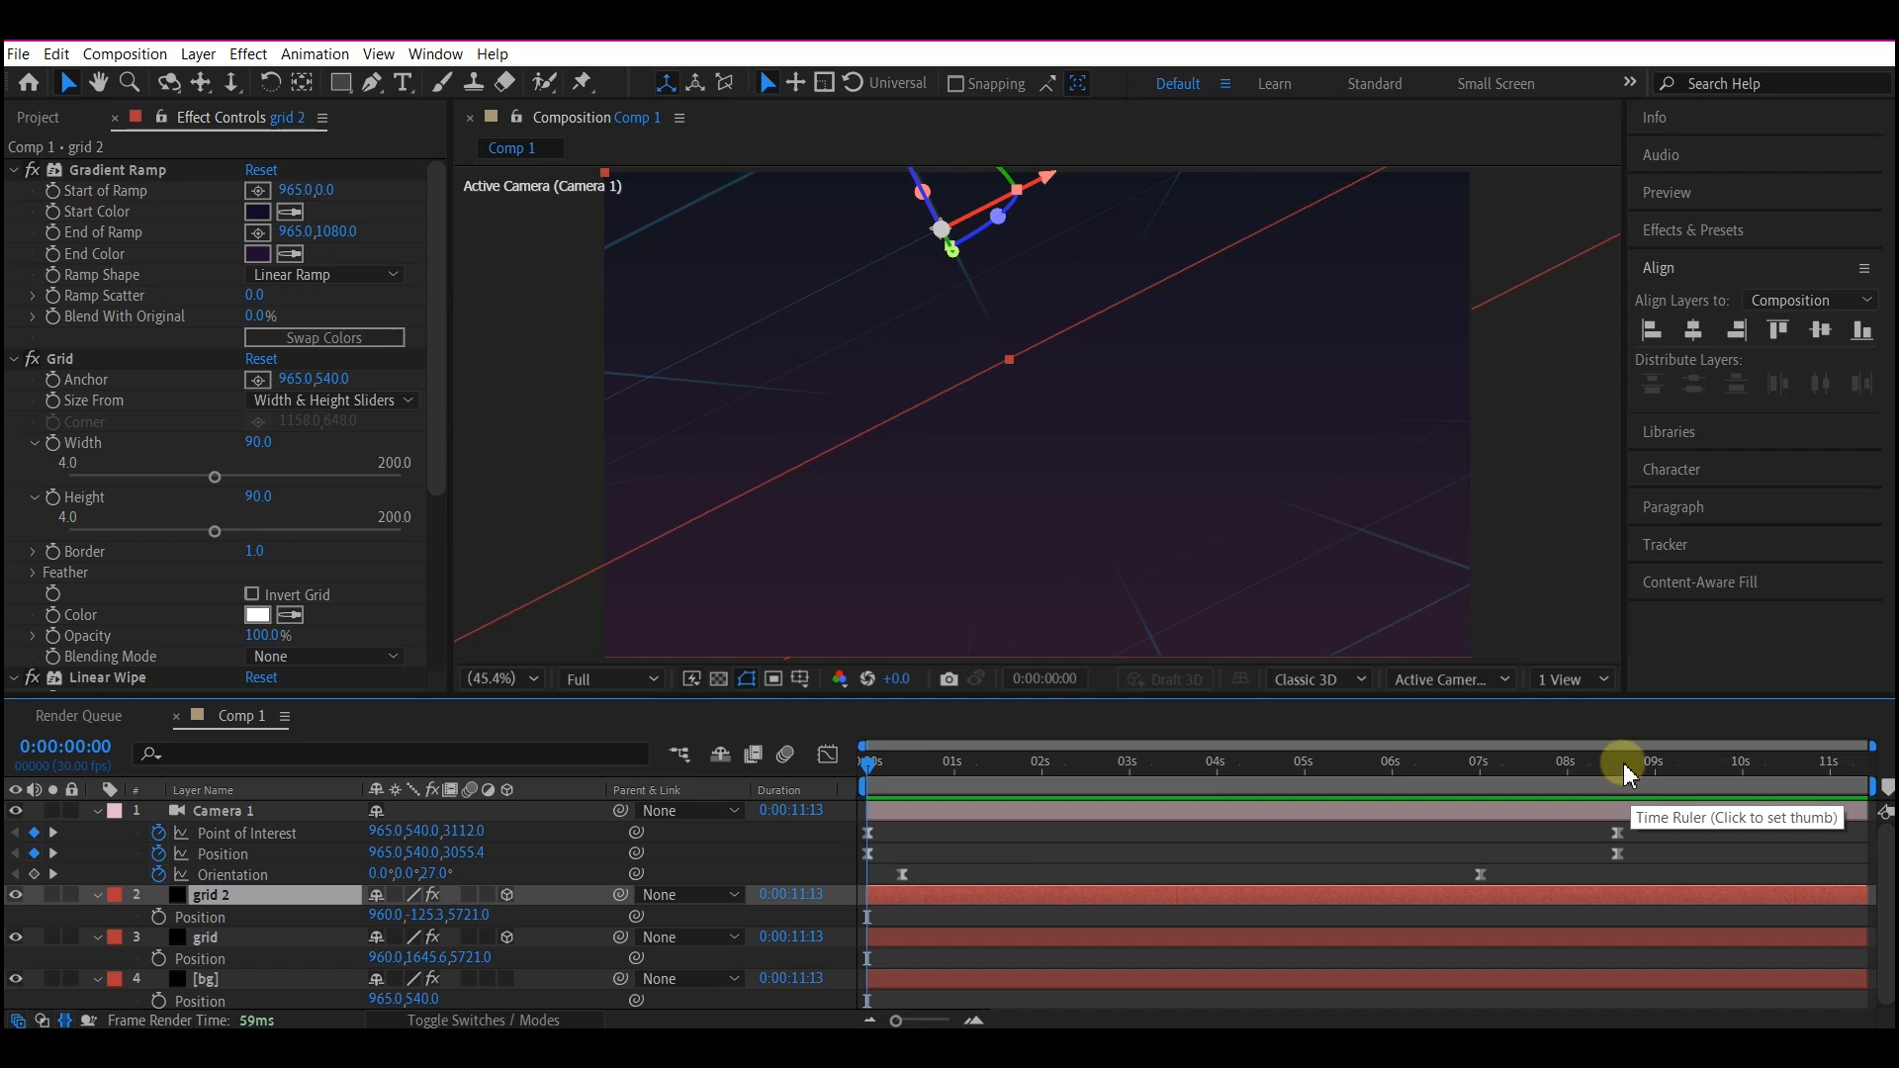
- At 0:00:09:08, create a shape layer above grid 2 and add a rectangle path and a stroke to it
{"action": "left_click_drag", "start_coordinate": [1624, 763], "coordinate": [1680, 764]}
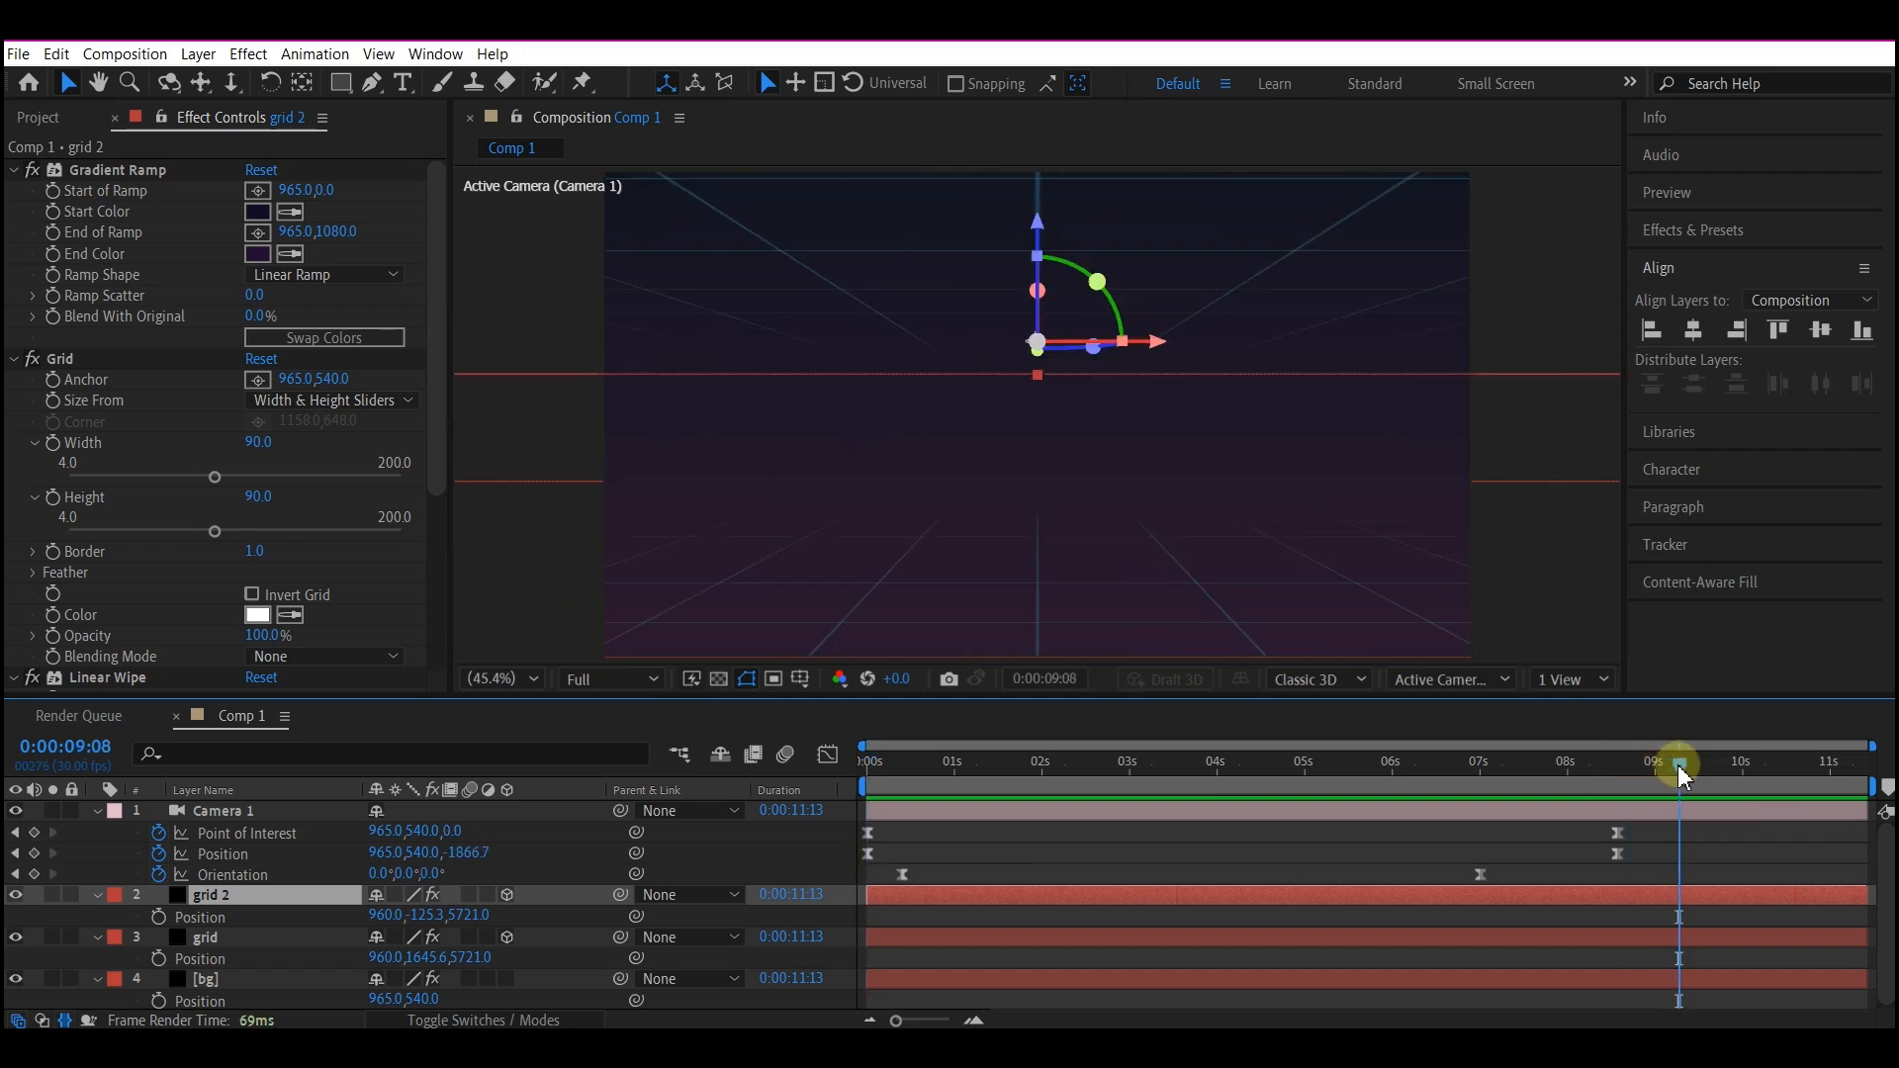
{"action": "right_click", "coordinate": [67, 930]}
{"action": "mouse_move", "coordinate": [139, 679]}
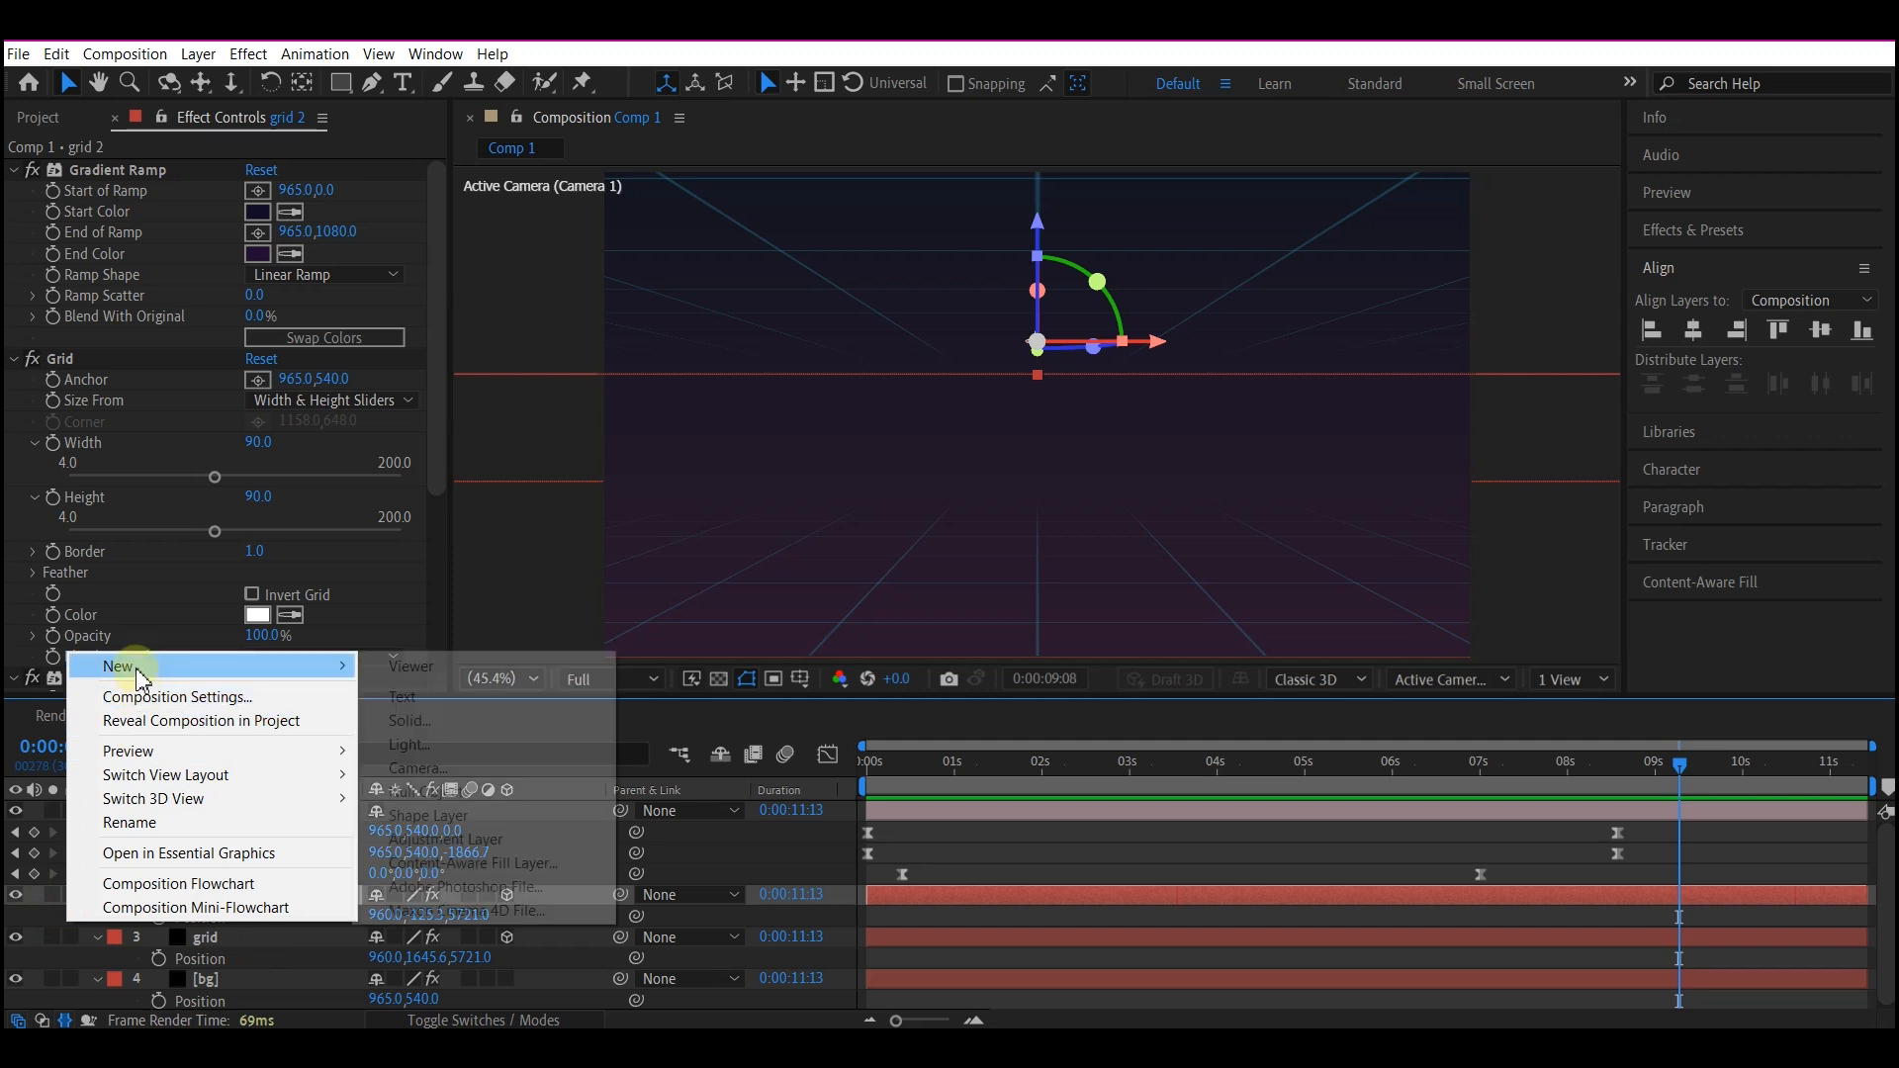
{"action": "left_click", "coordinate": [436, 817]}
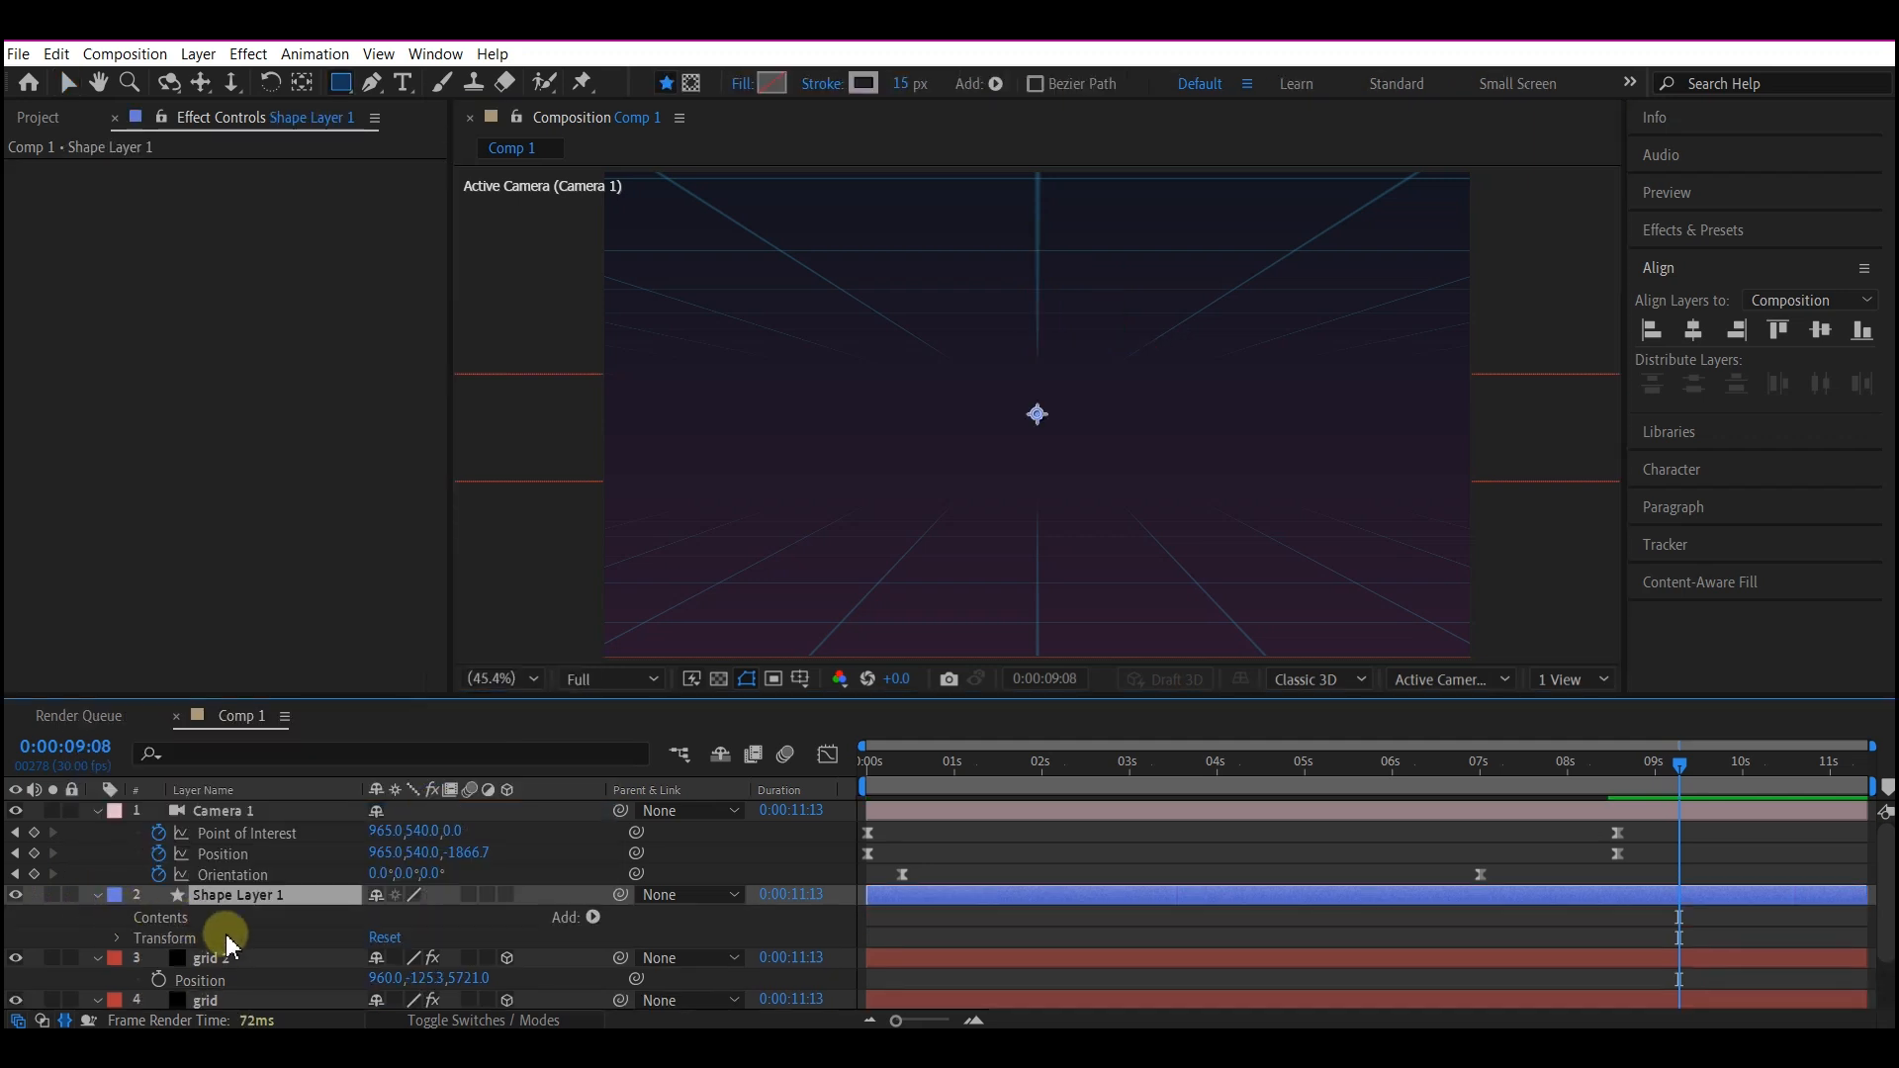
{"action": "left_click", "coordinate": [592, 917]}
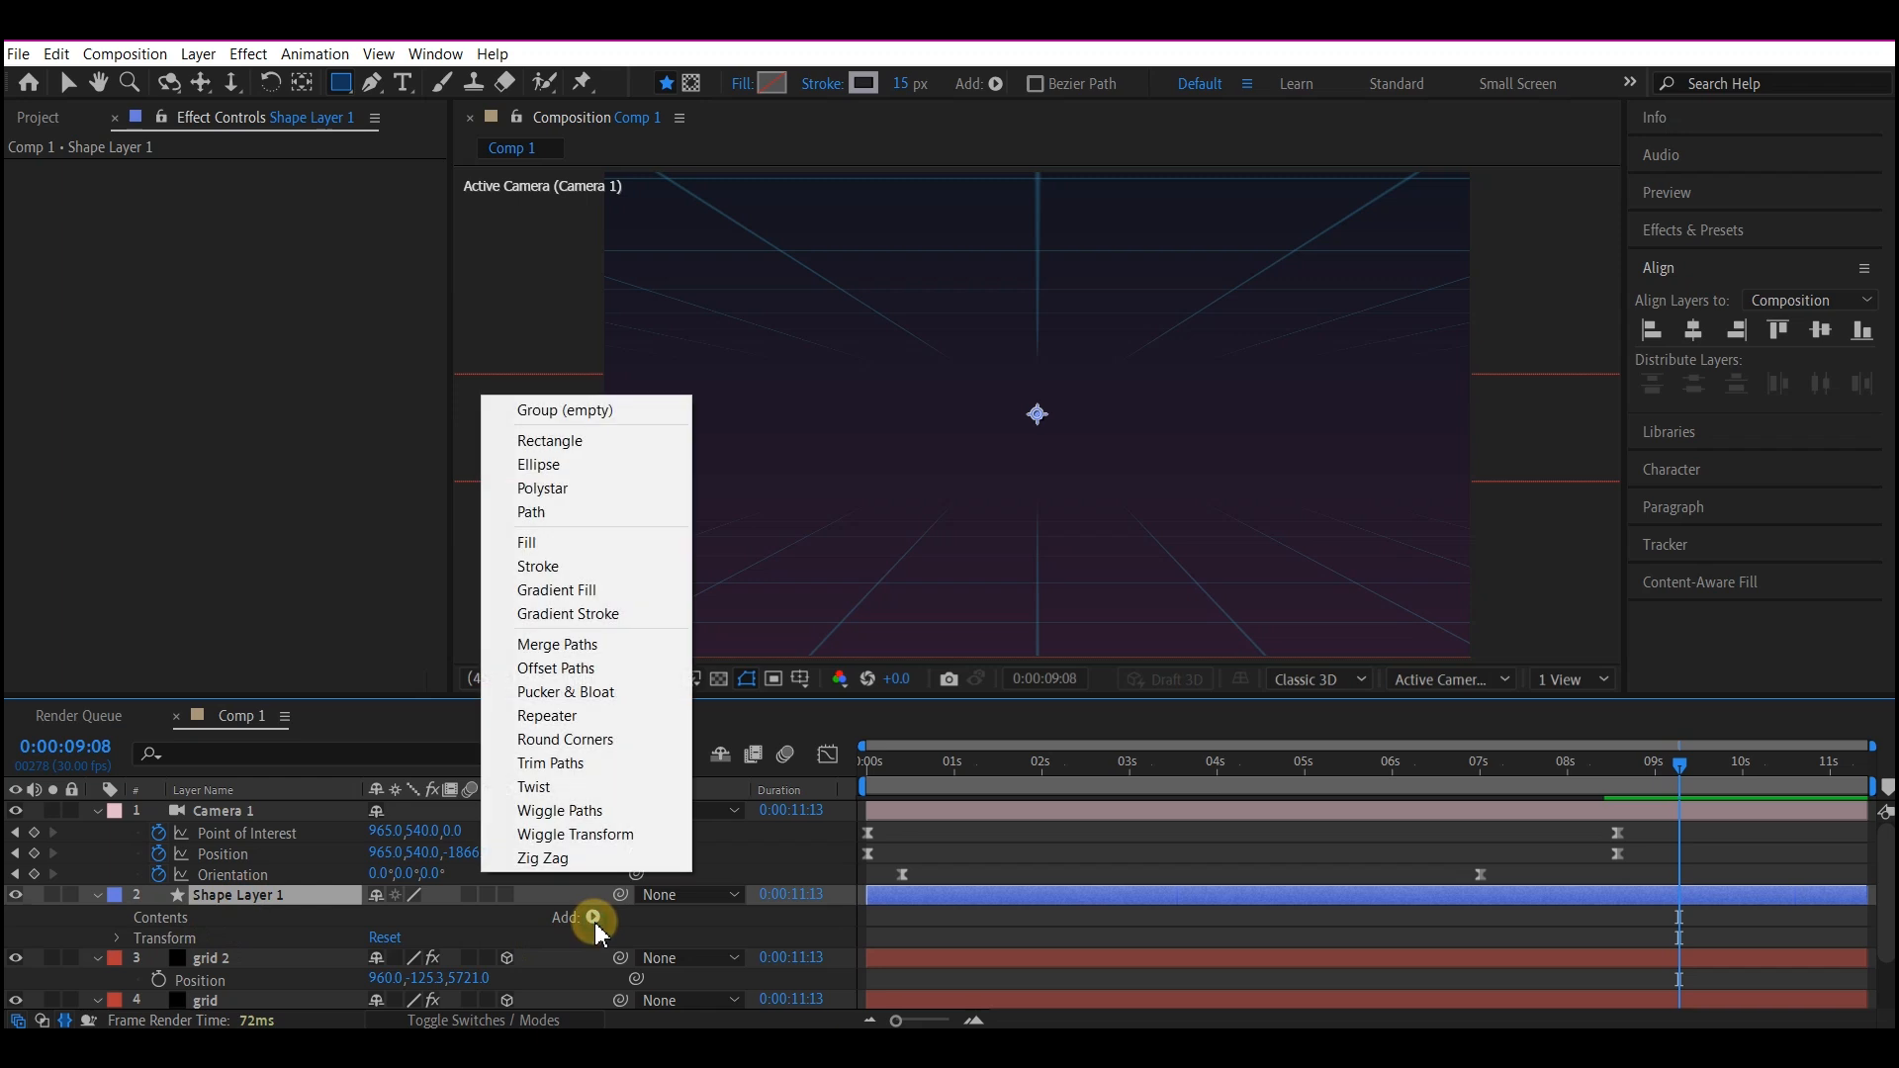
{"action": "left_click", "coordinate": [539, 440]}
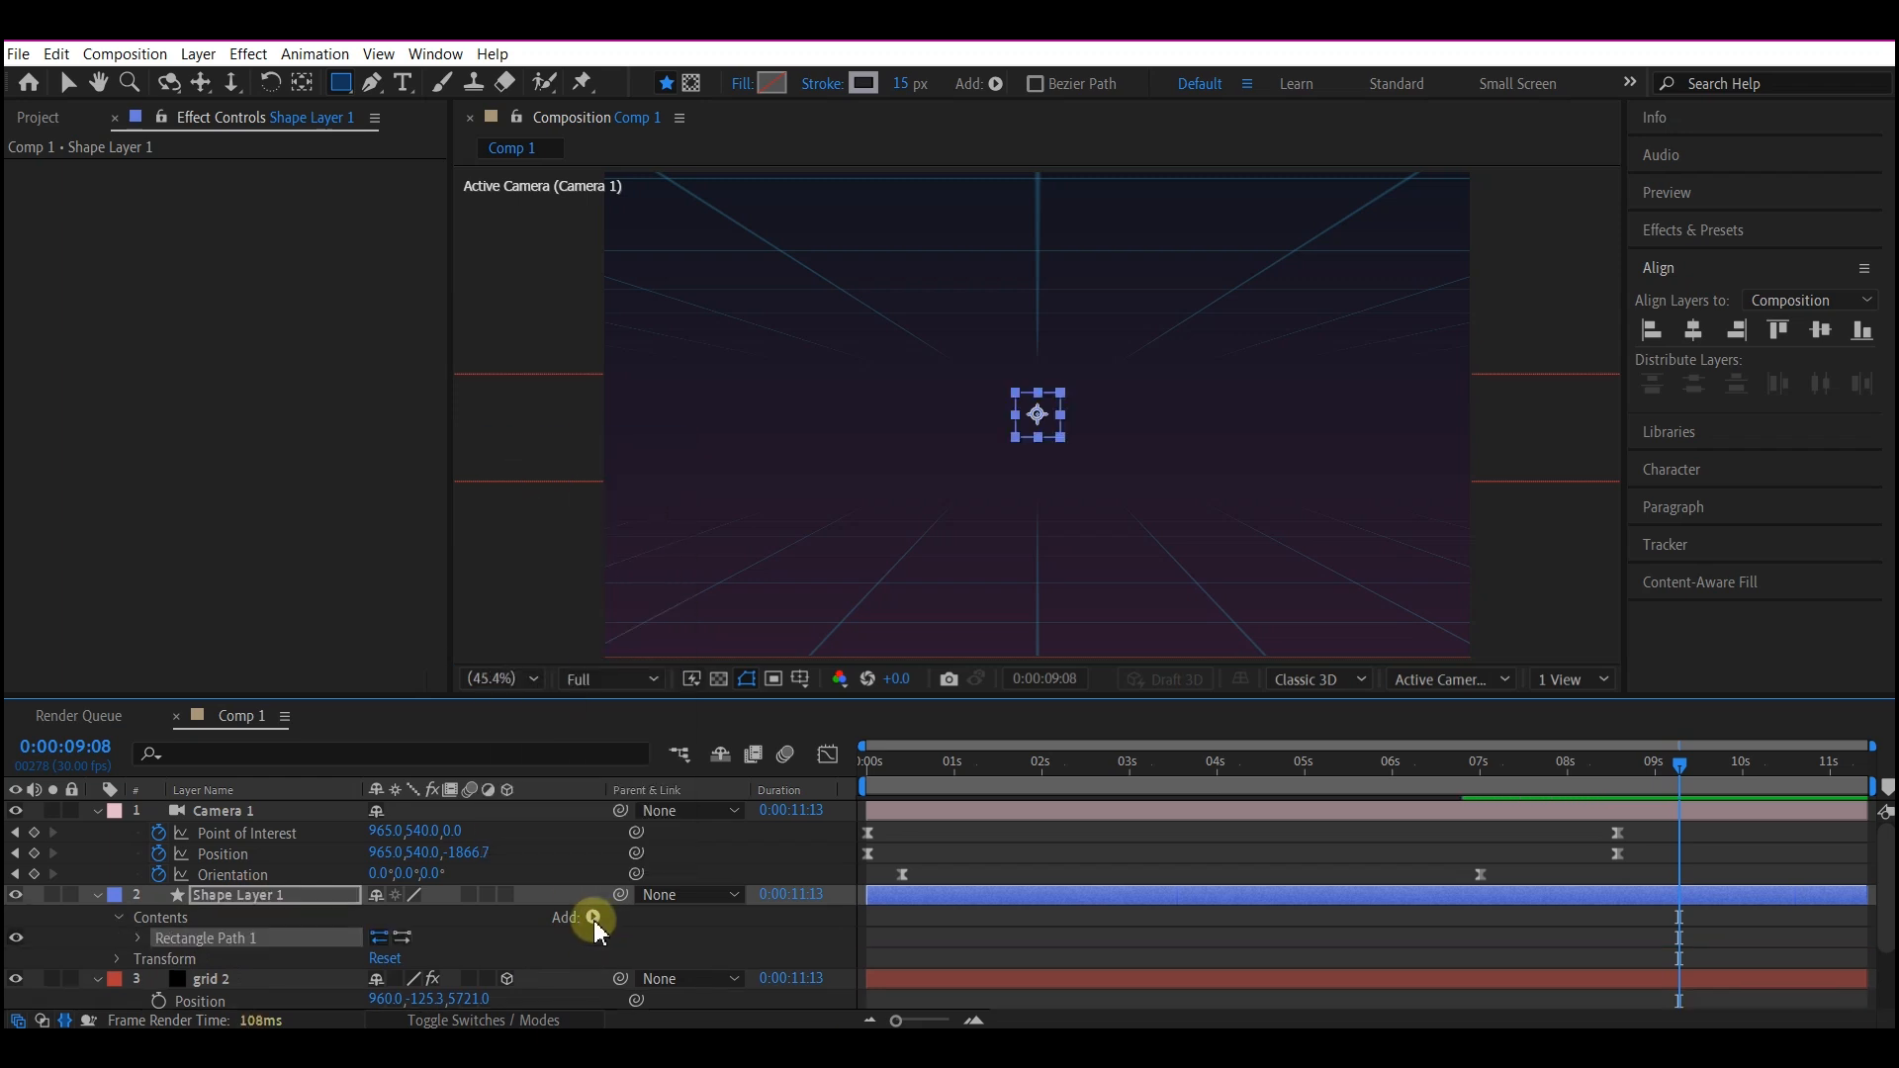
{"action": "left_click", "coordinate": [594, 917]}
{"action": "left_click", "coordinate": [593, 566]}
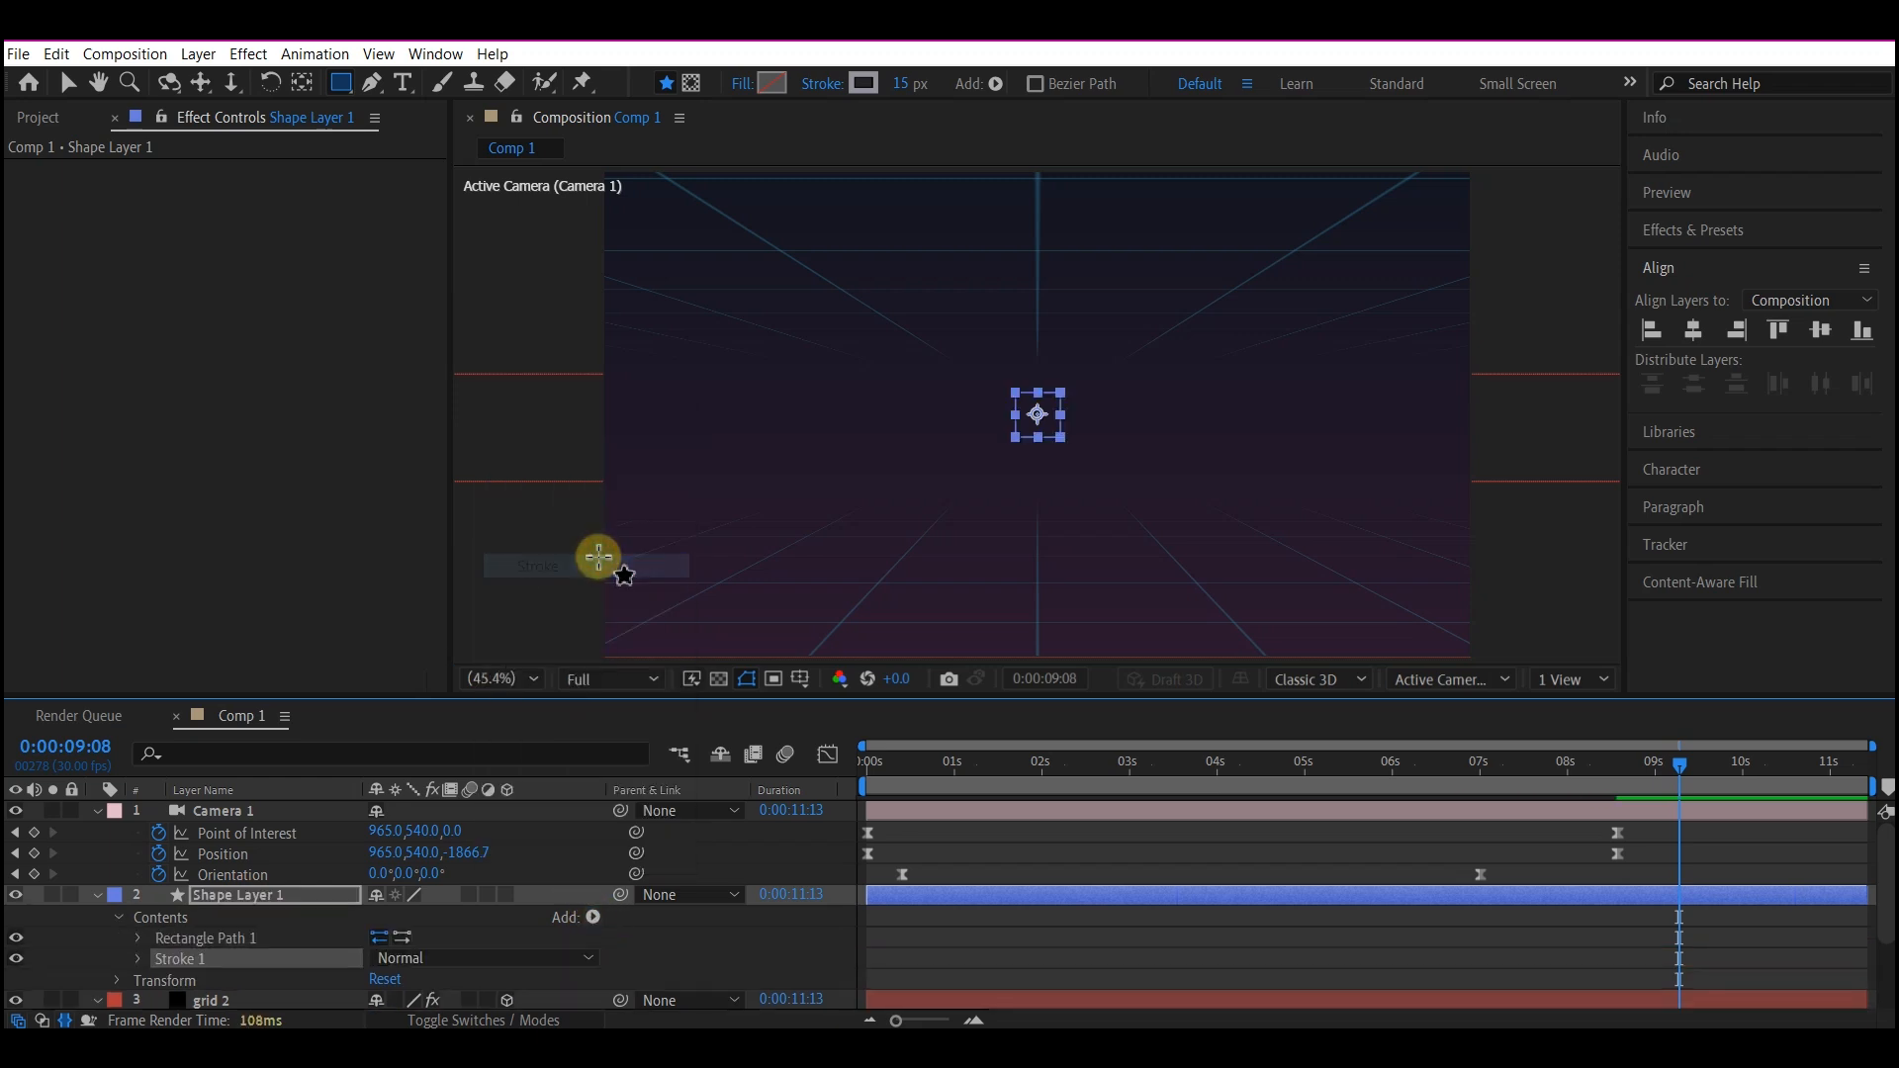
- Set the shape layer's stroke width to 3 and its rectangle path size to 600 × 600
{"action": "left_click", "coordinate": [137, 960]}
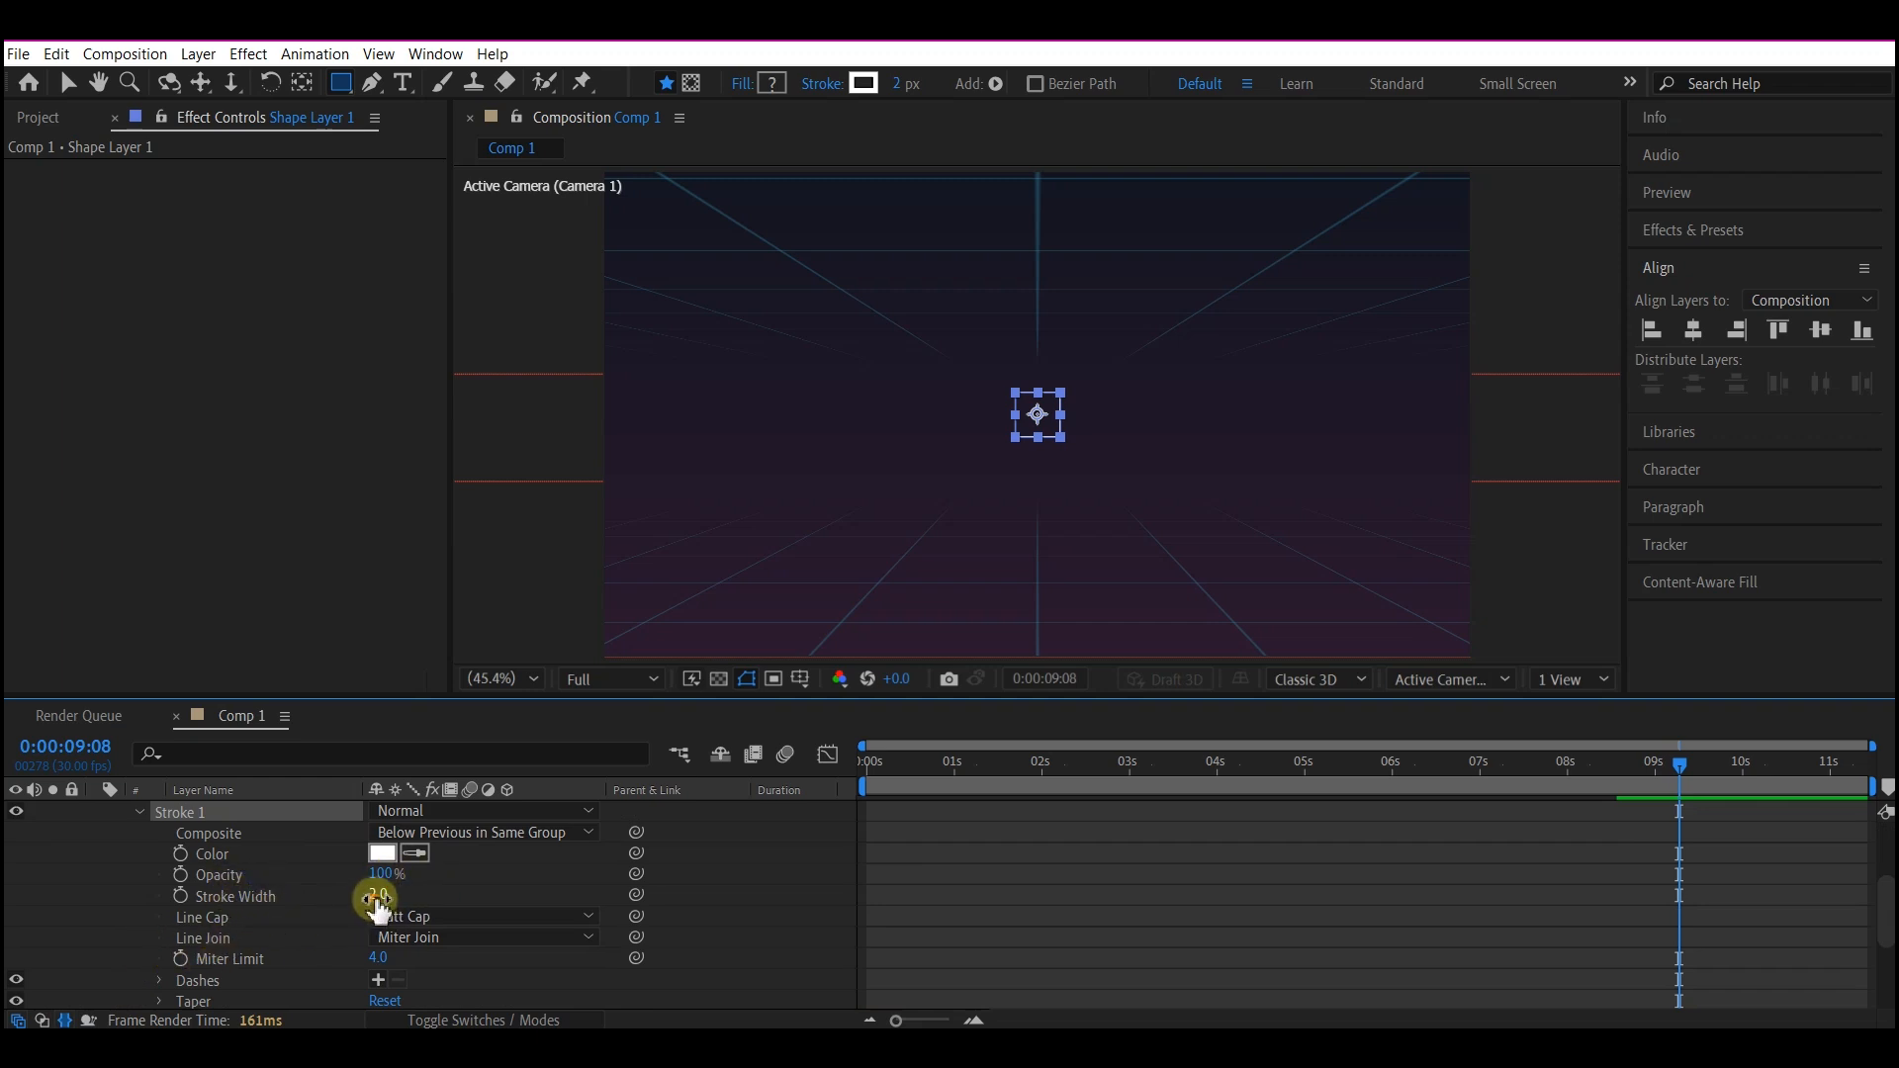
{"action": "type", "text": "3"}
{"action": "key", "text": "Return"}
{"action": "scroll", "coordinate": [185, 884], "scroll_direction": "up", "scroll_amount": 3}
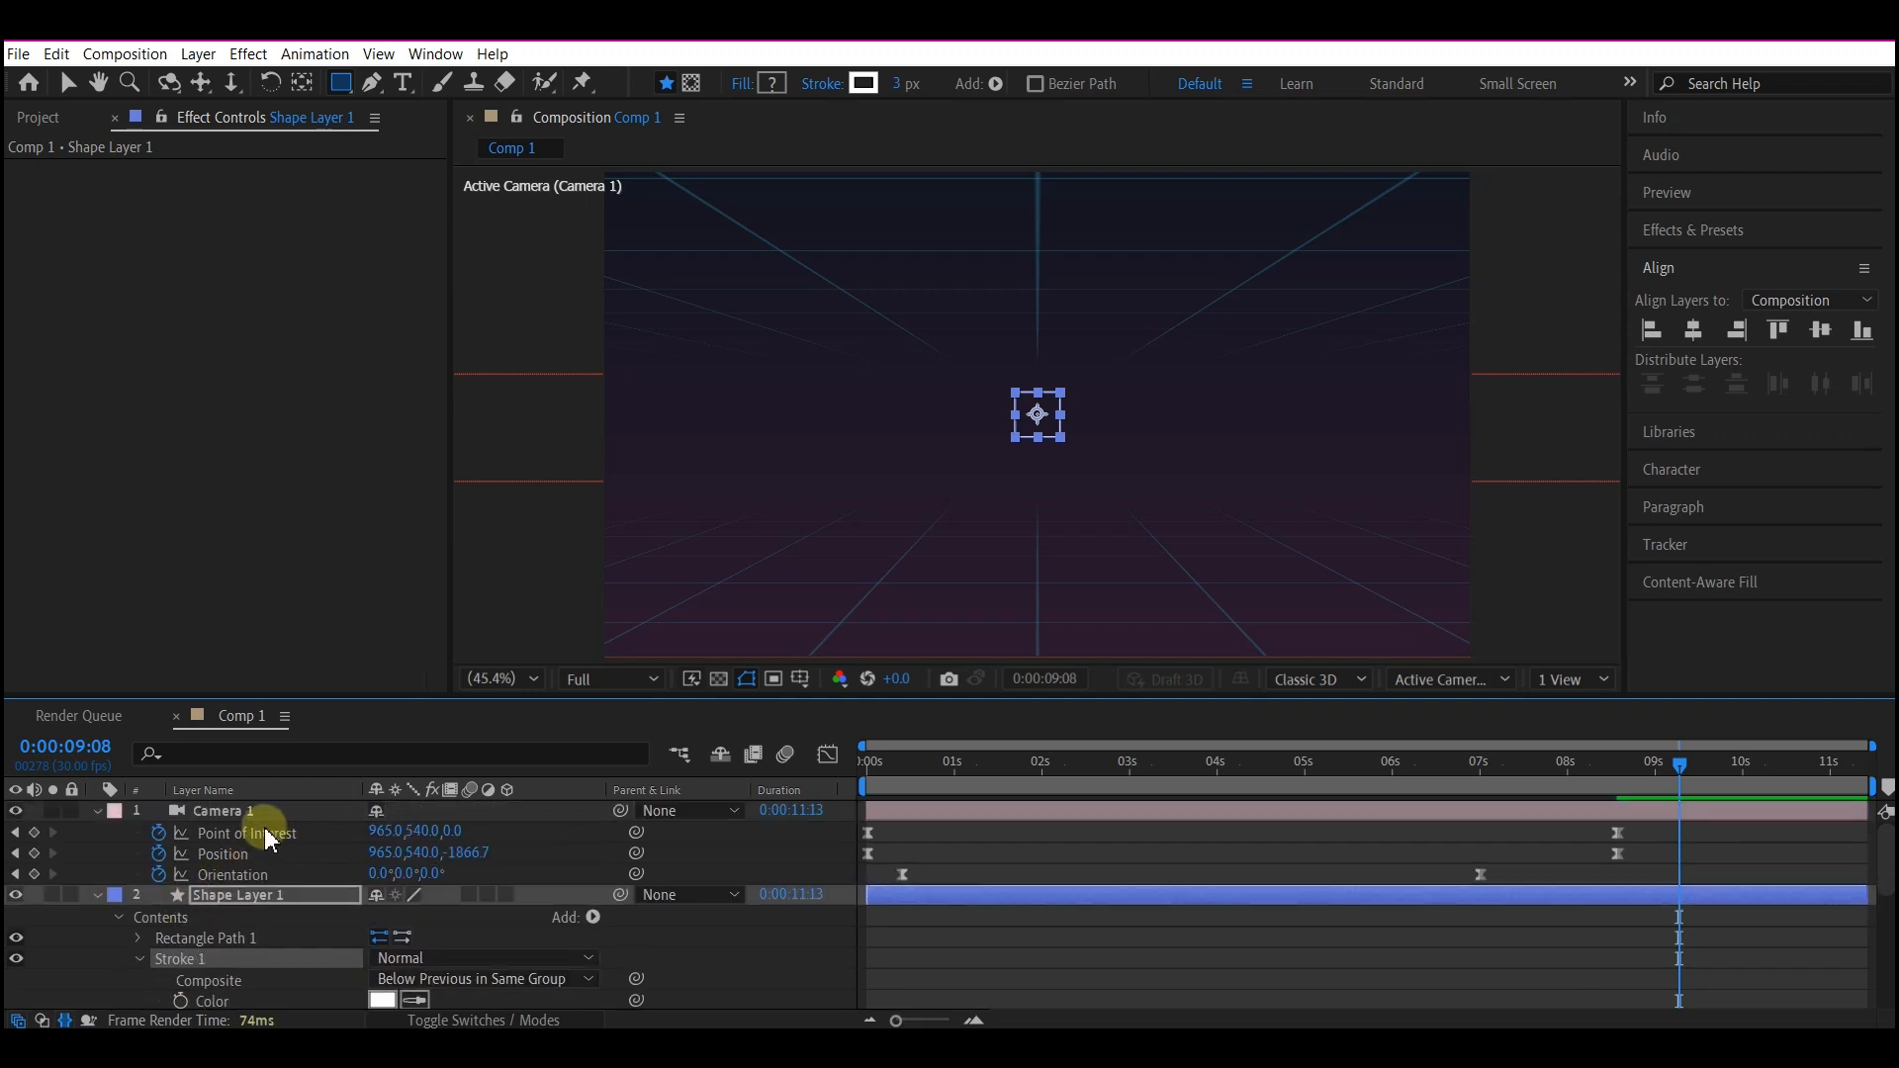
{"action": "left_click", "coordinate": [140, 939]}
{"action": "scroll", "coordinate": [241, 950], "scroll_direction": "down", "scroll_amount": 3}
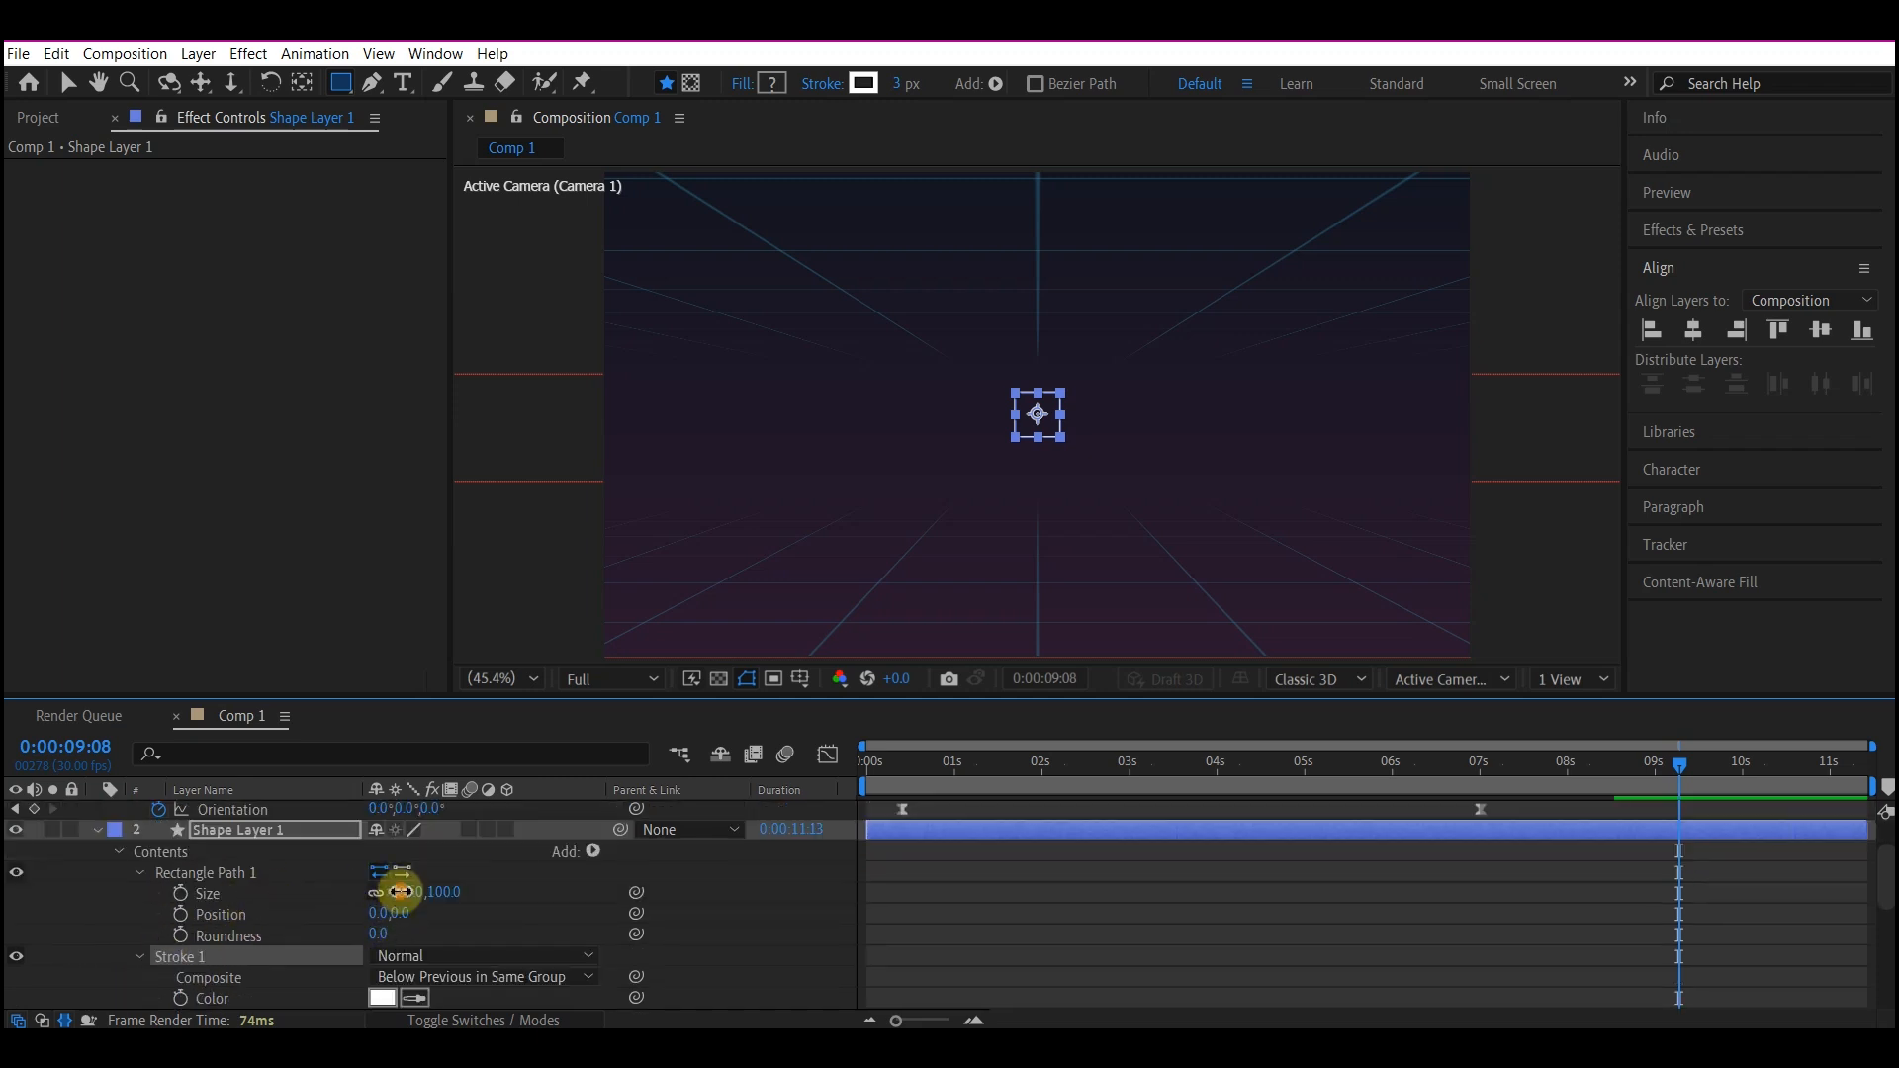
{"action": "type", "text": "500"}
{"action": "key", "text": "Return"}
- Rotate the shape layer 45° so the square outline stands as a diamond
{"action": "scroll", "coordinate": [243, 974], "scroll_direction": "down", "scroll_amount": 6}
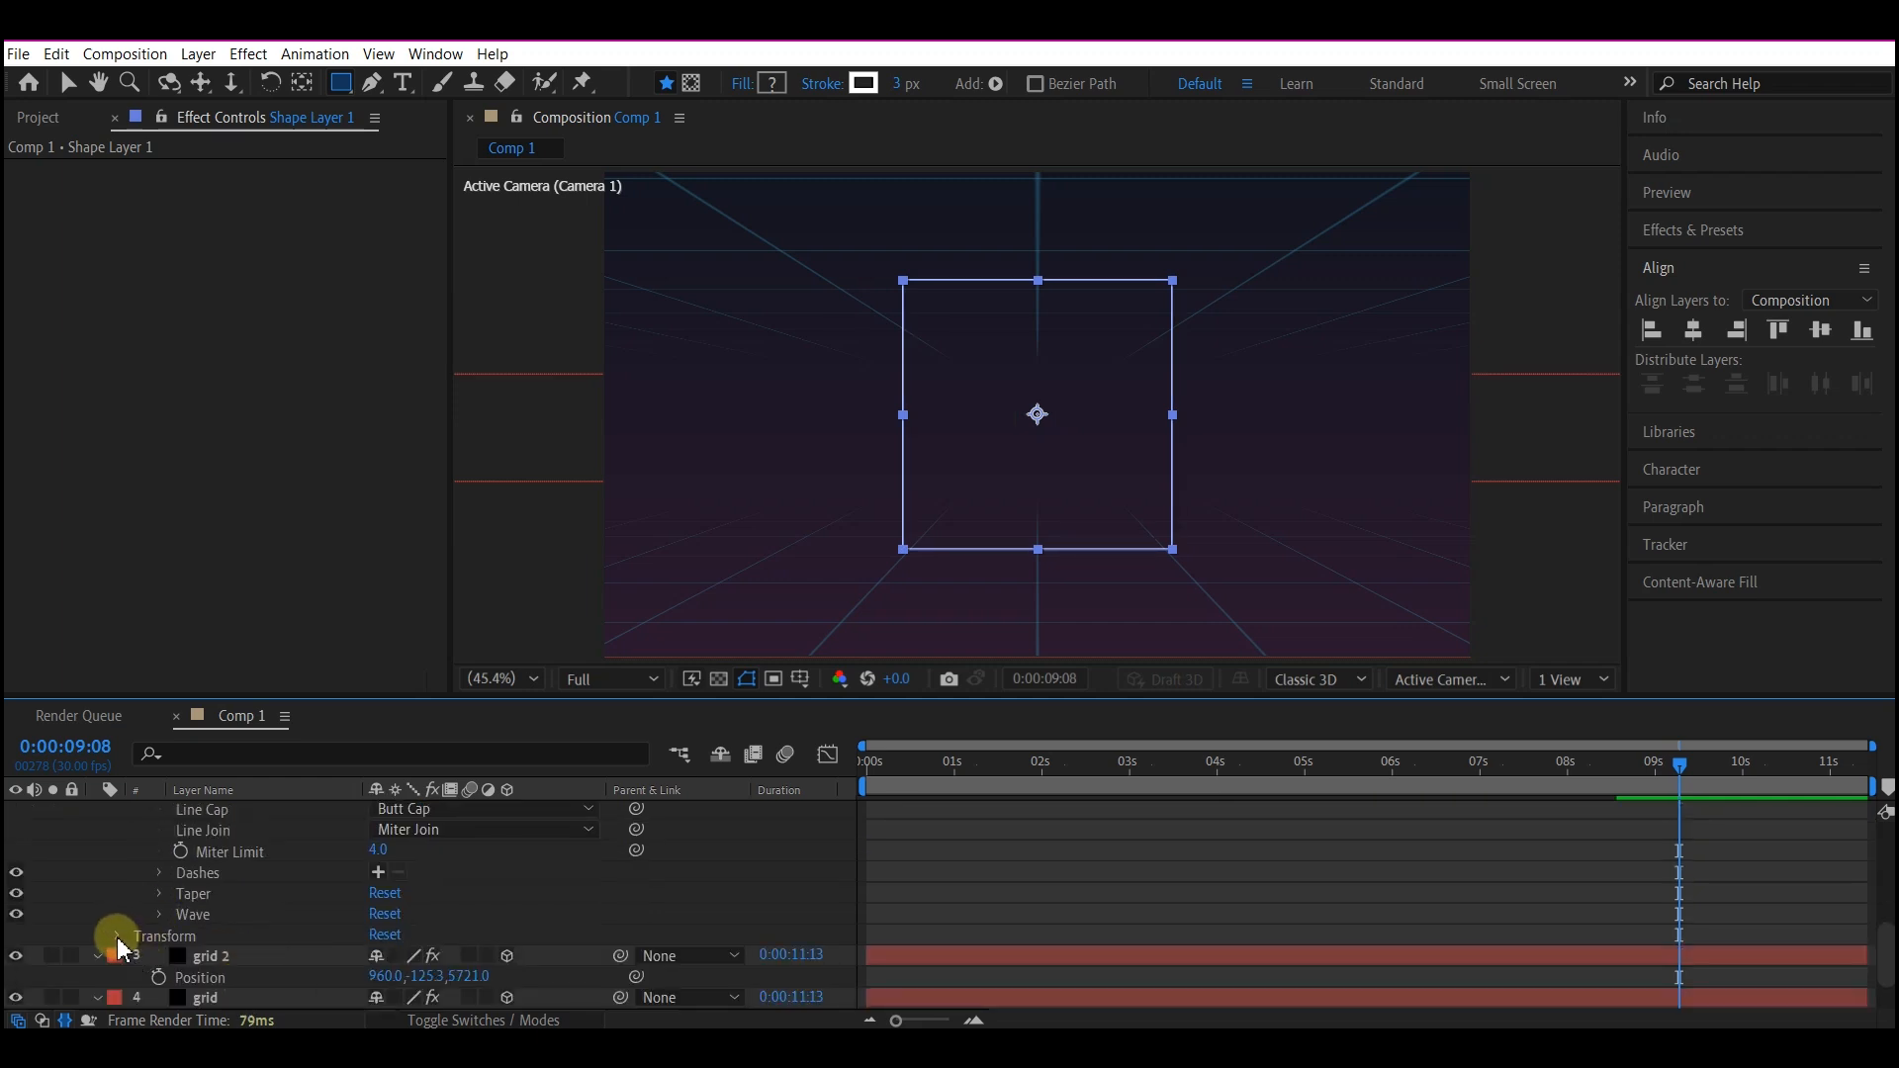
{"action": "left_click", "coordinate": [118, 937]}
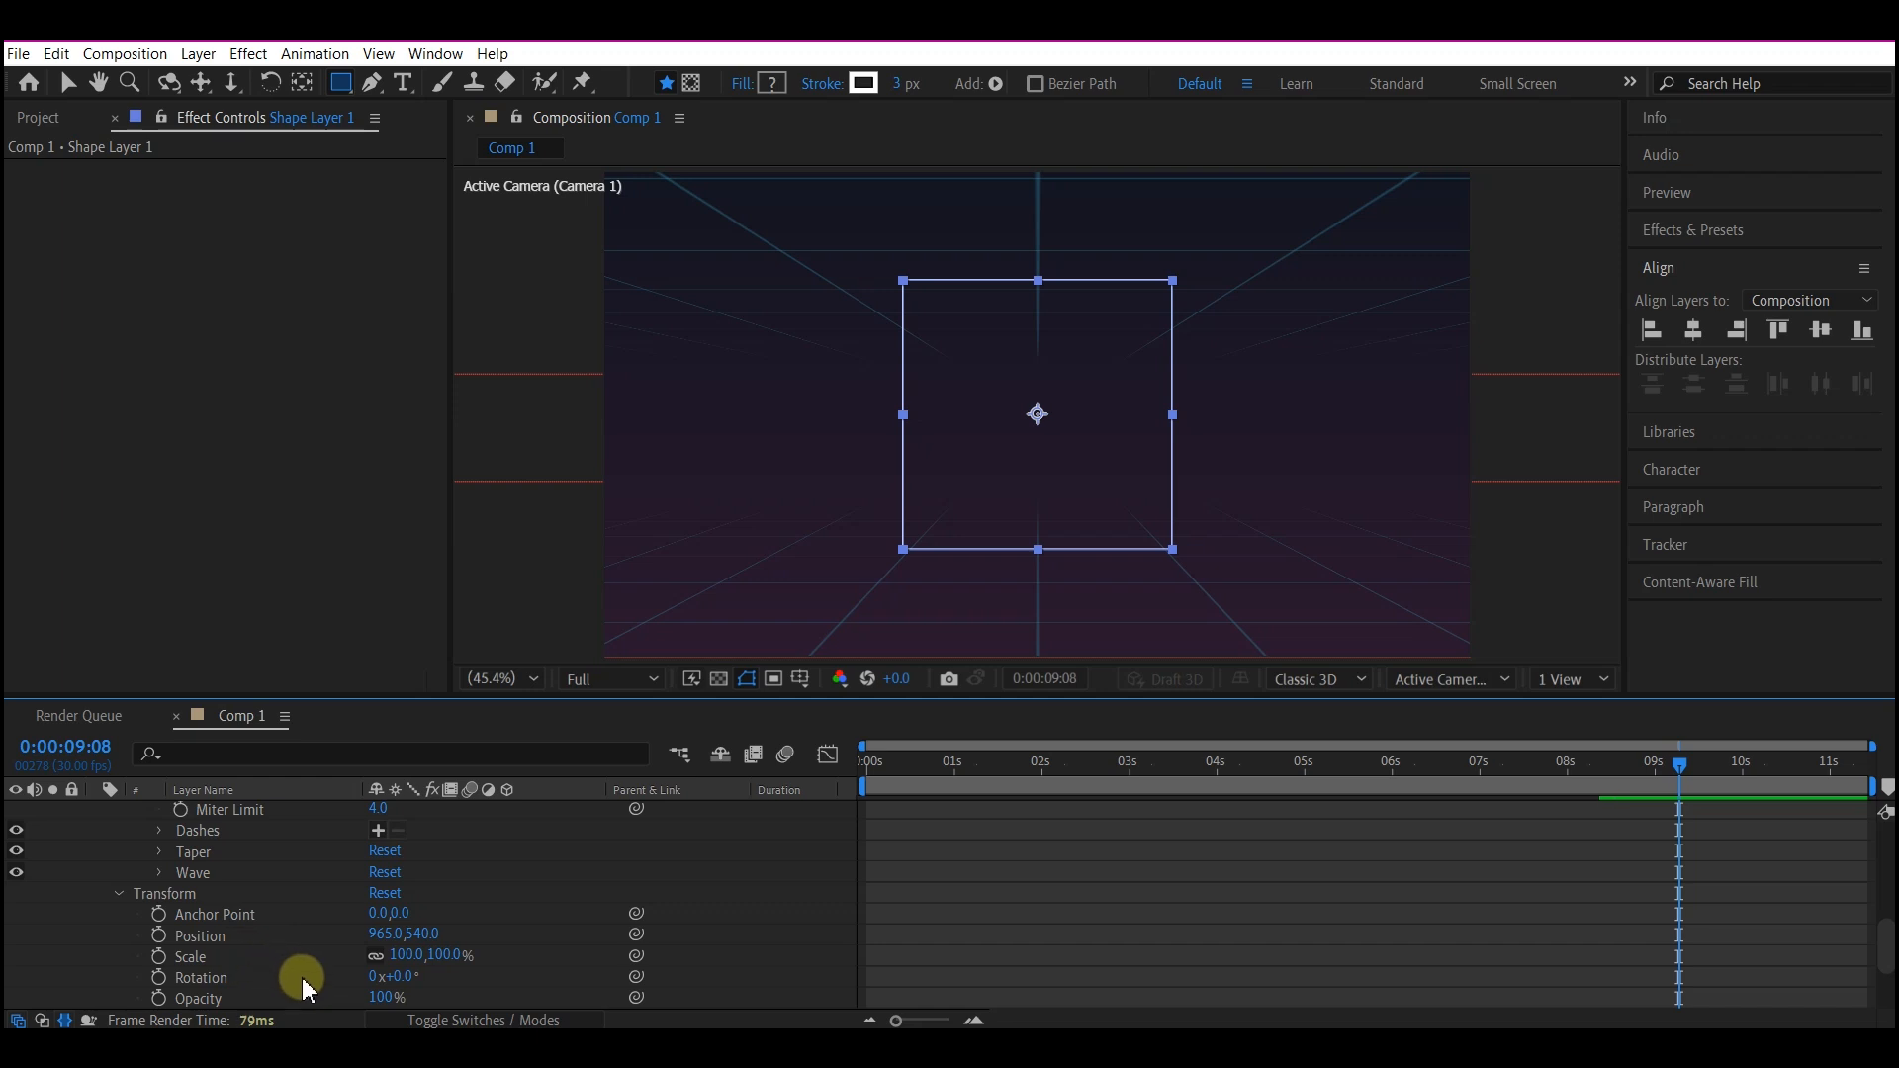
{"action": "type", "text": "45"}
{"action": "key", "text": "Return"}
- Rename the shape layer as "rectangle 1" and make it a 3D layer
{"action": "scroll", "coordinate": [254, 870], "scroll_direction": "up", "scroll_amount": 5}
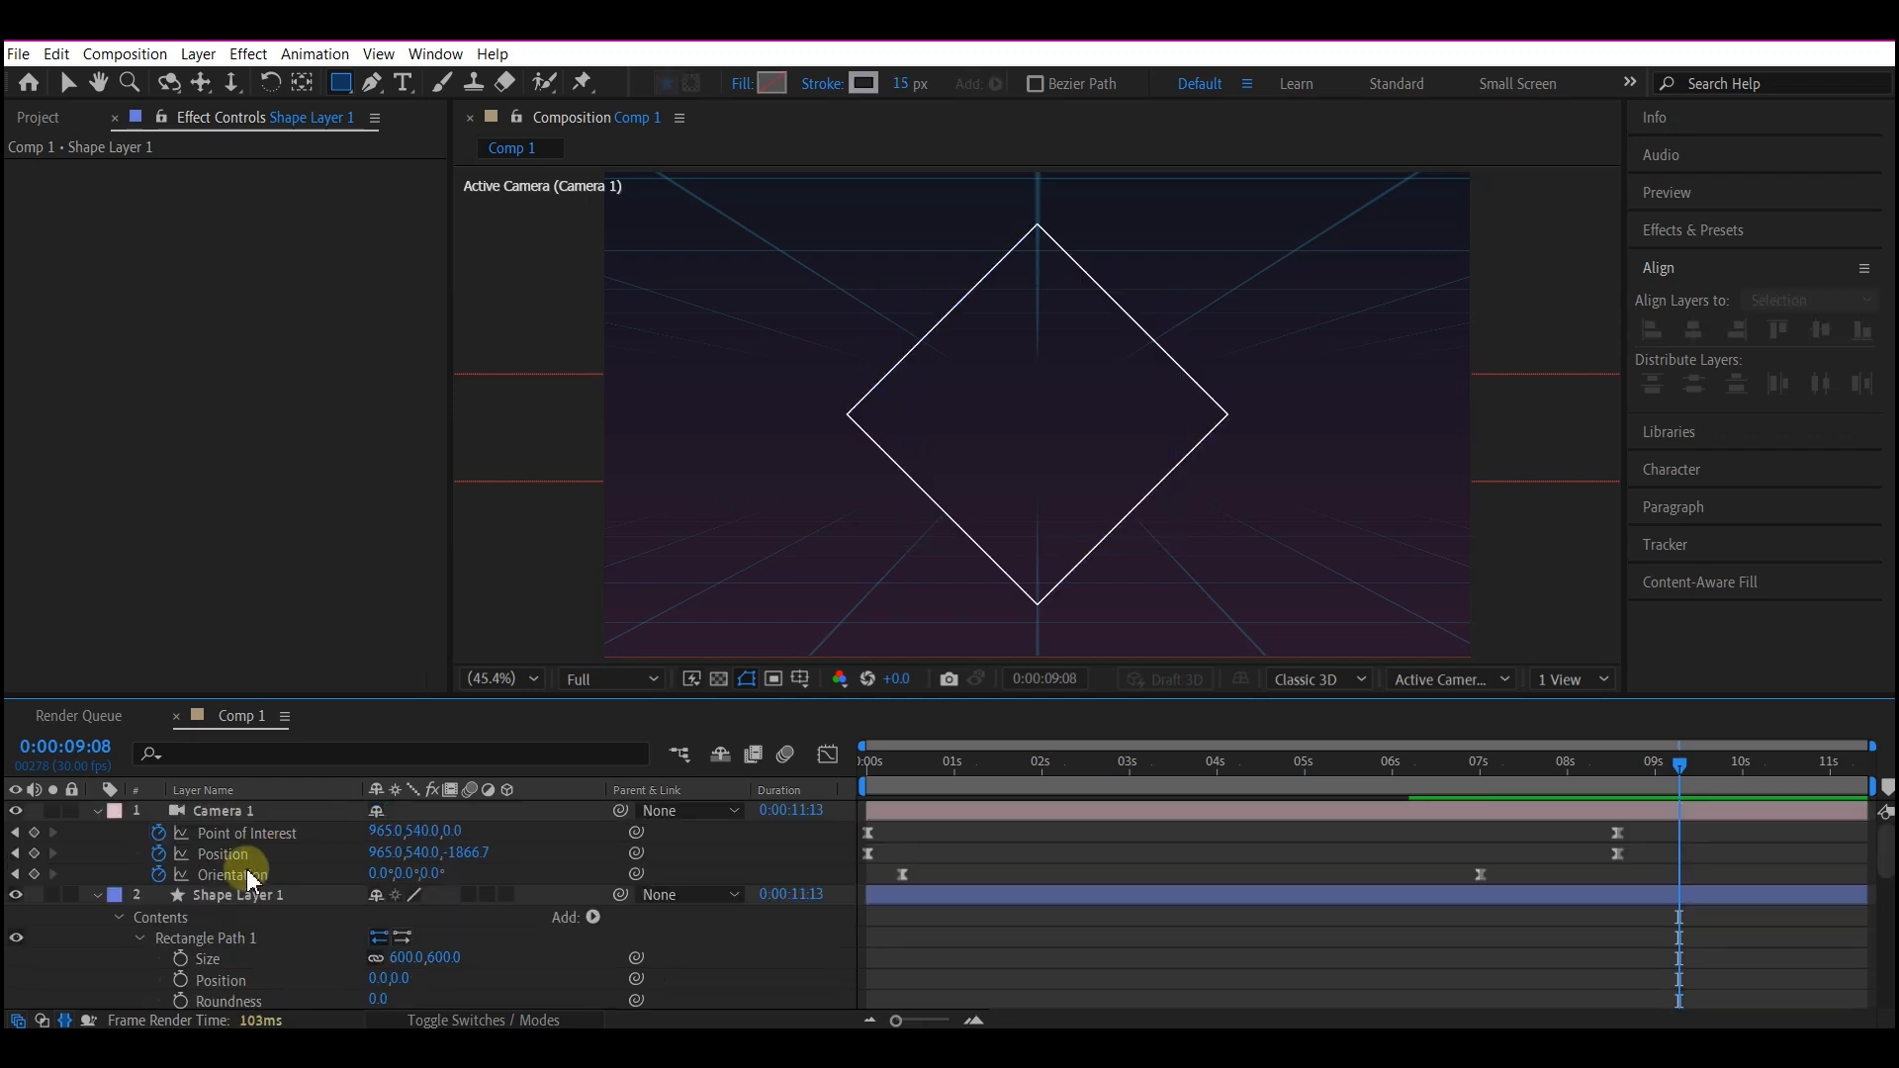
{"action": "left_click", "coordinate": [248, 895]}
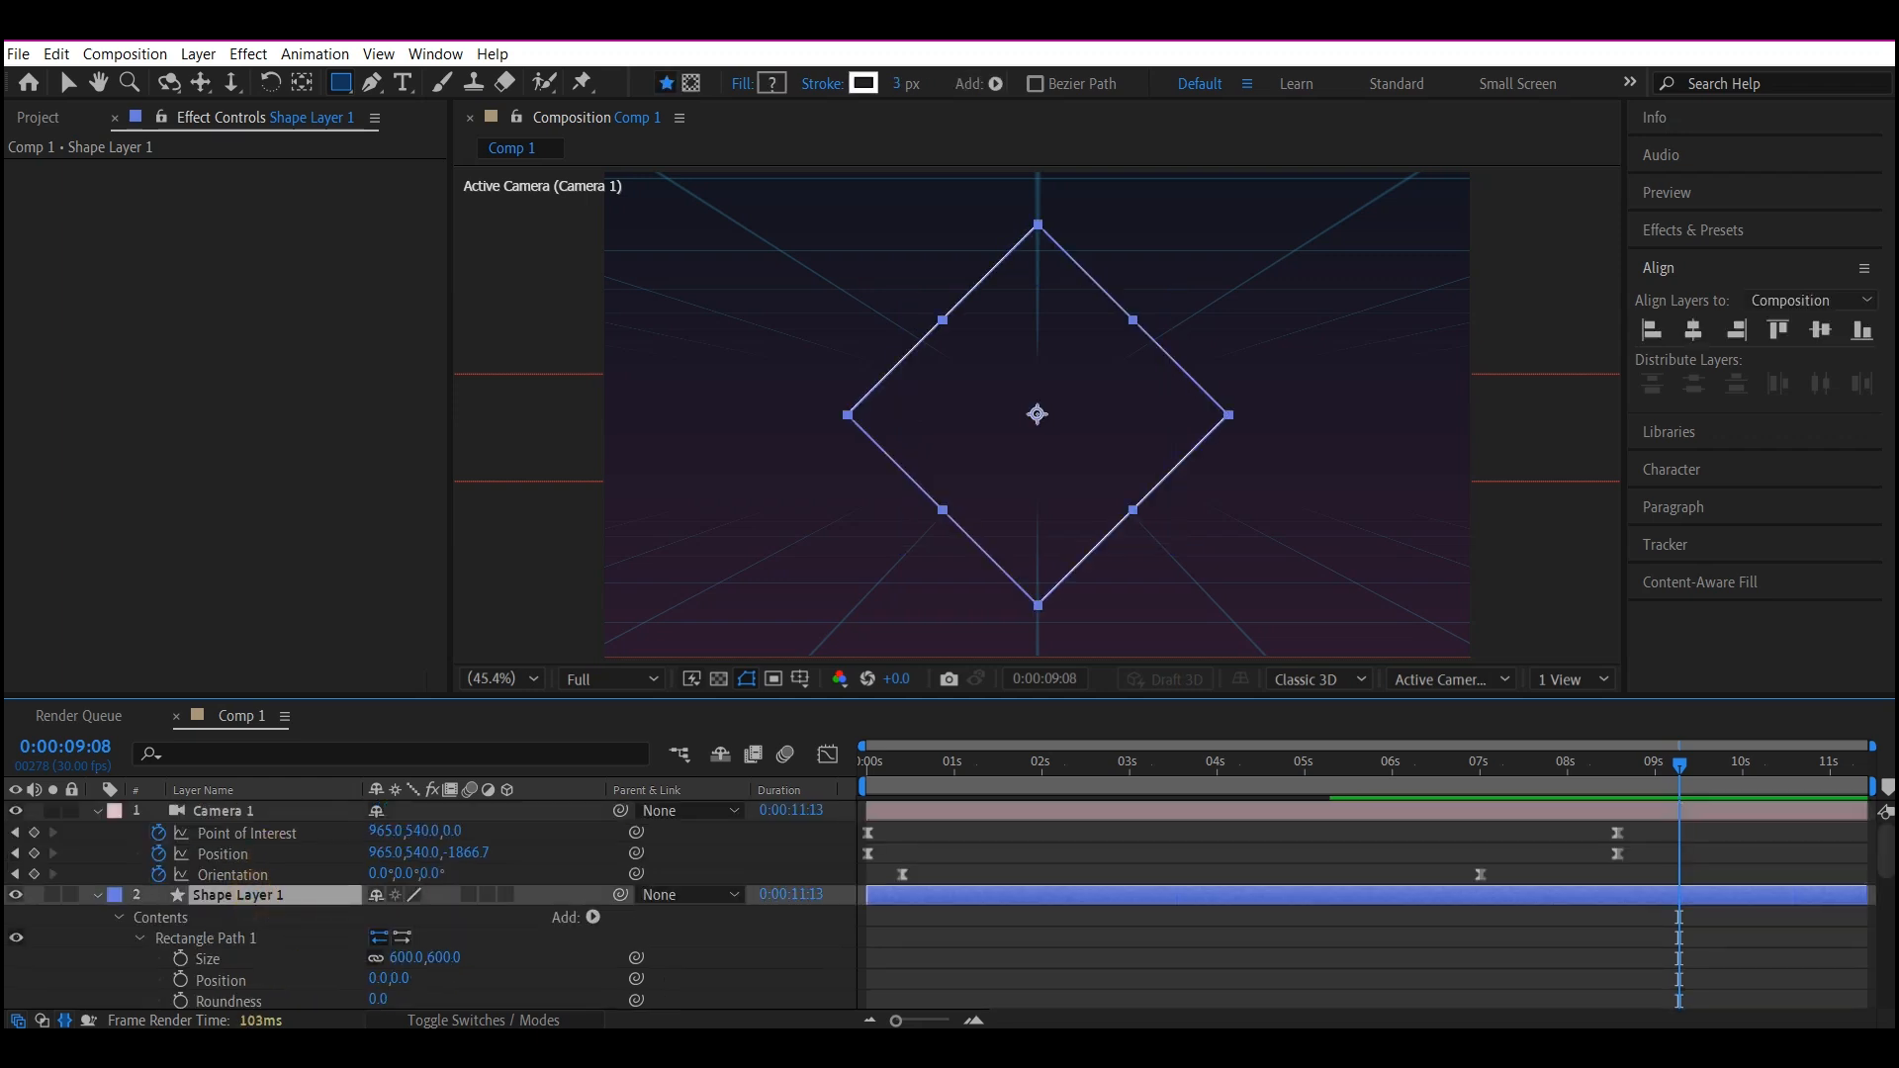
{"action": "key", "text": "Return"}
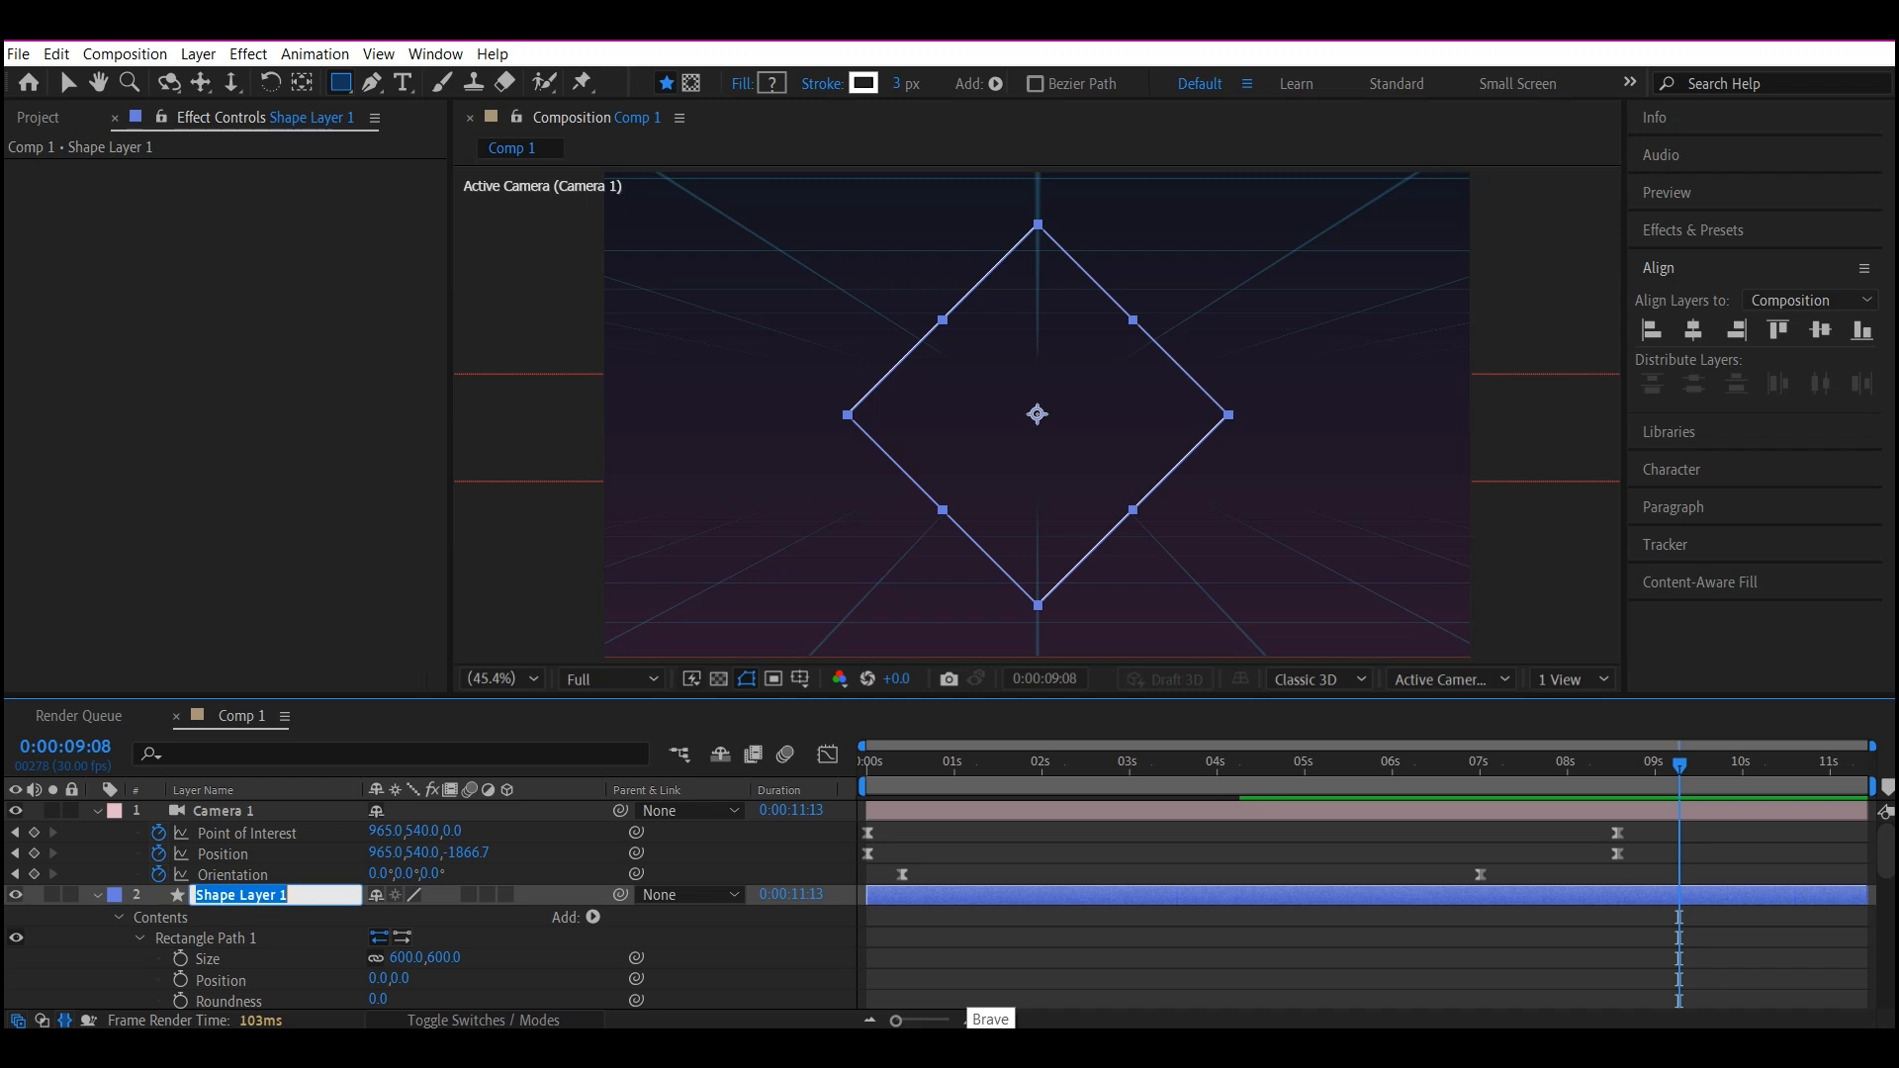
{"action": "type", "text": "rectangle 1"}
{"action": "key", "text": "Return"}
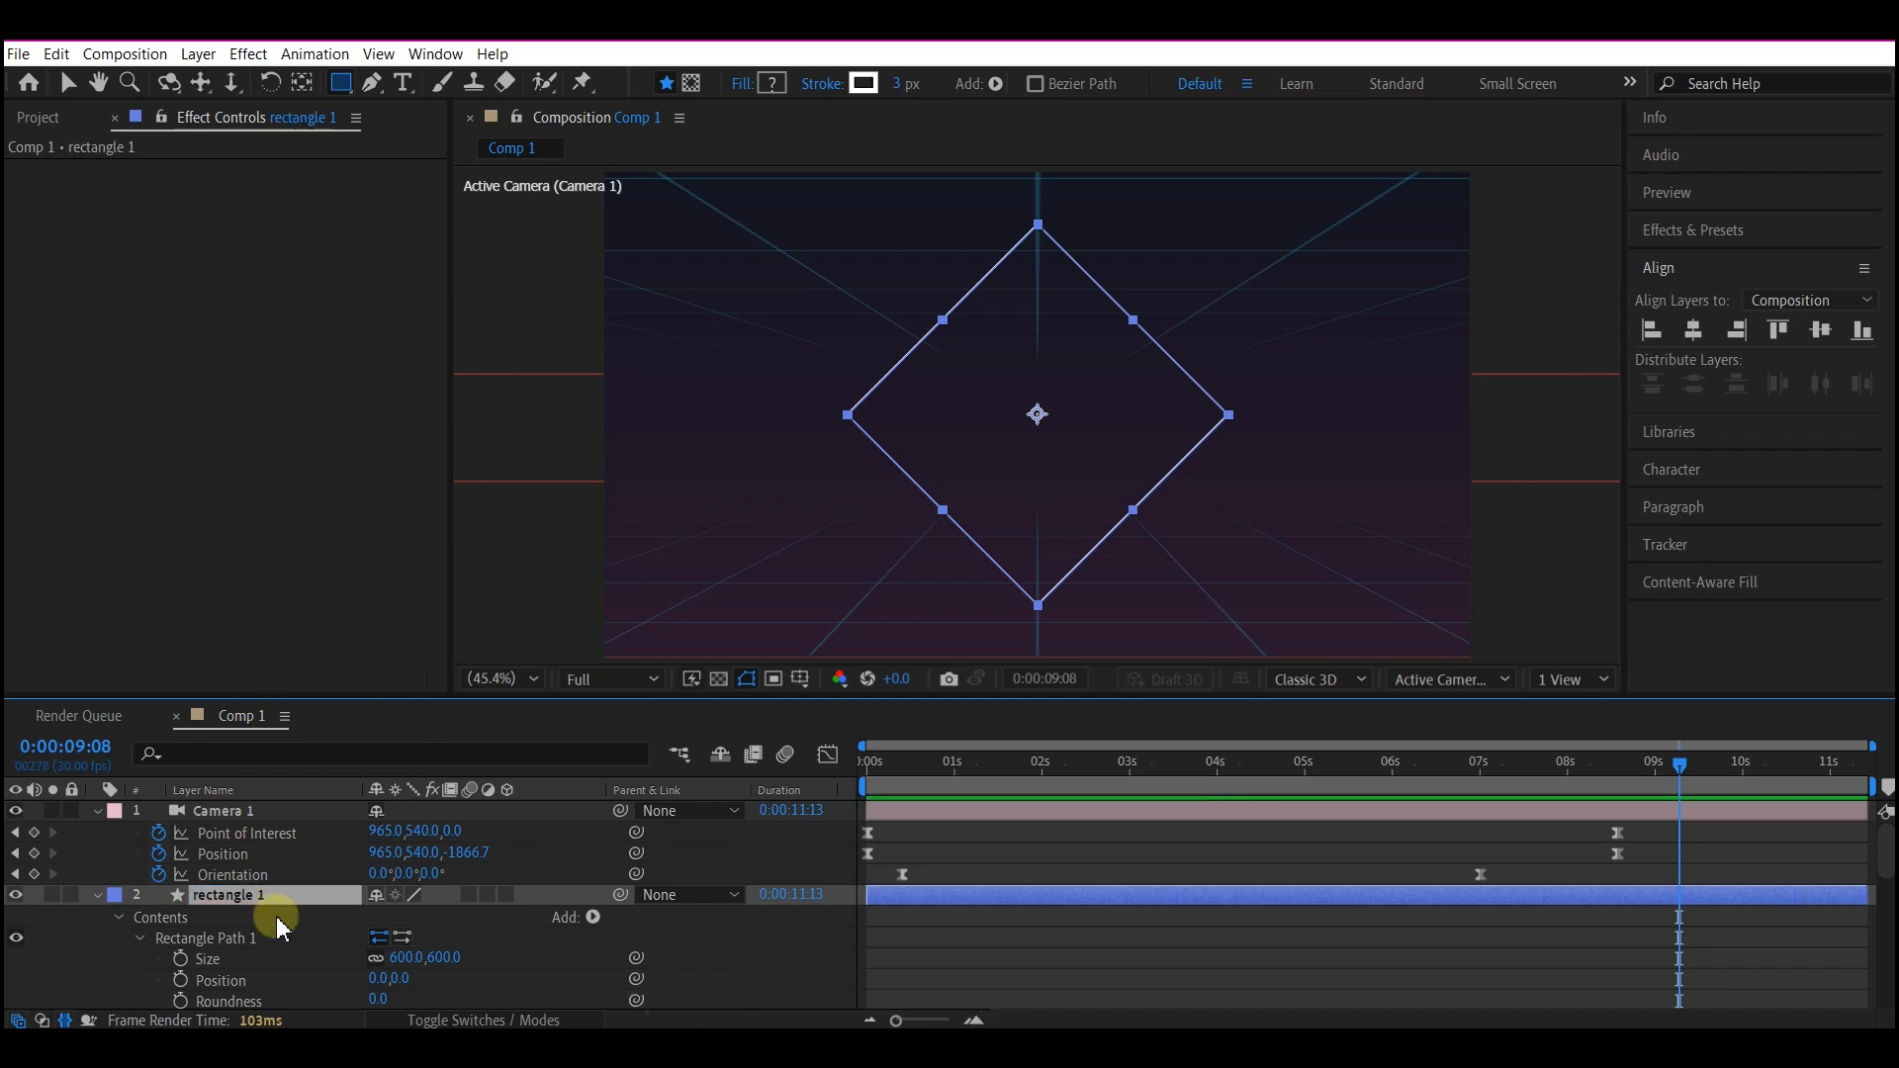
{"action": "left_click", "coordinate": [506, 894]}
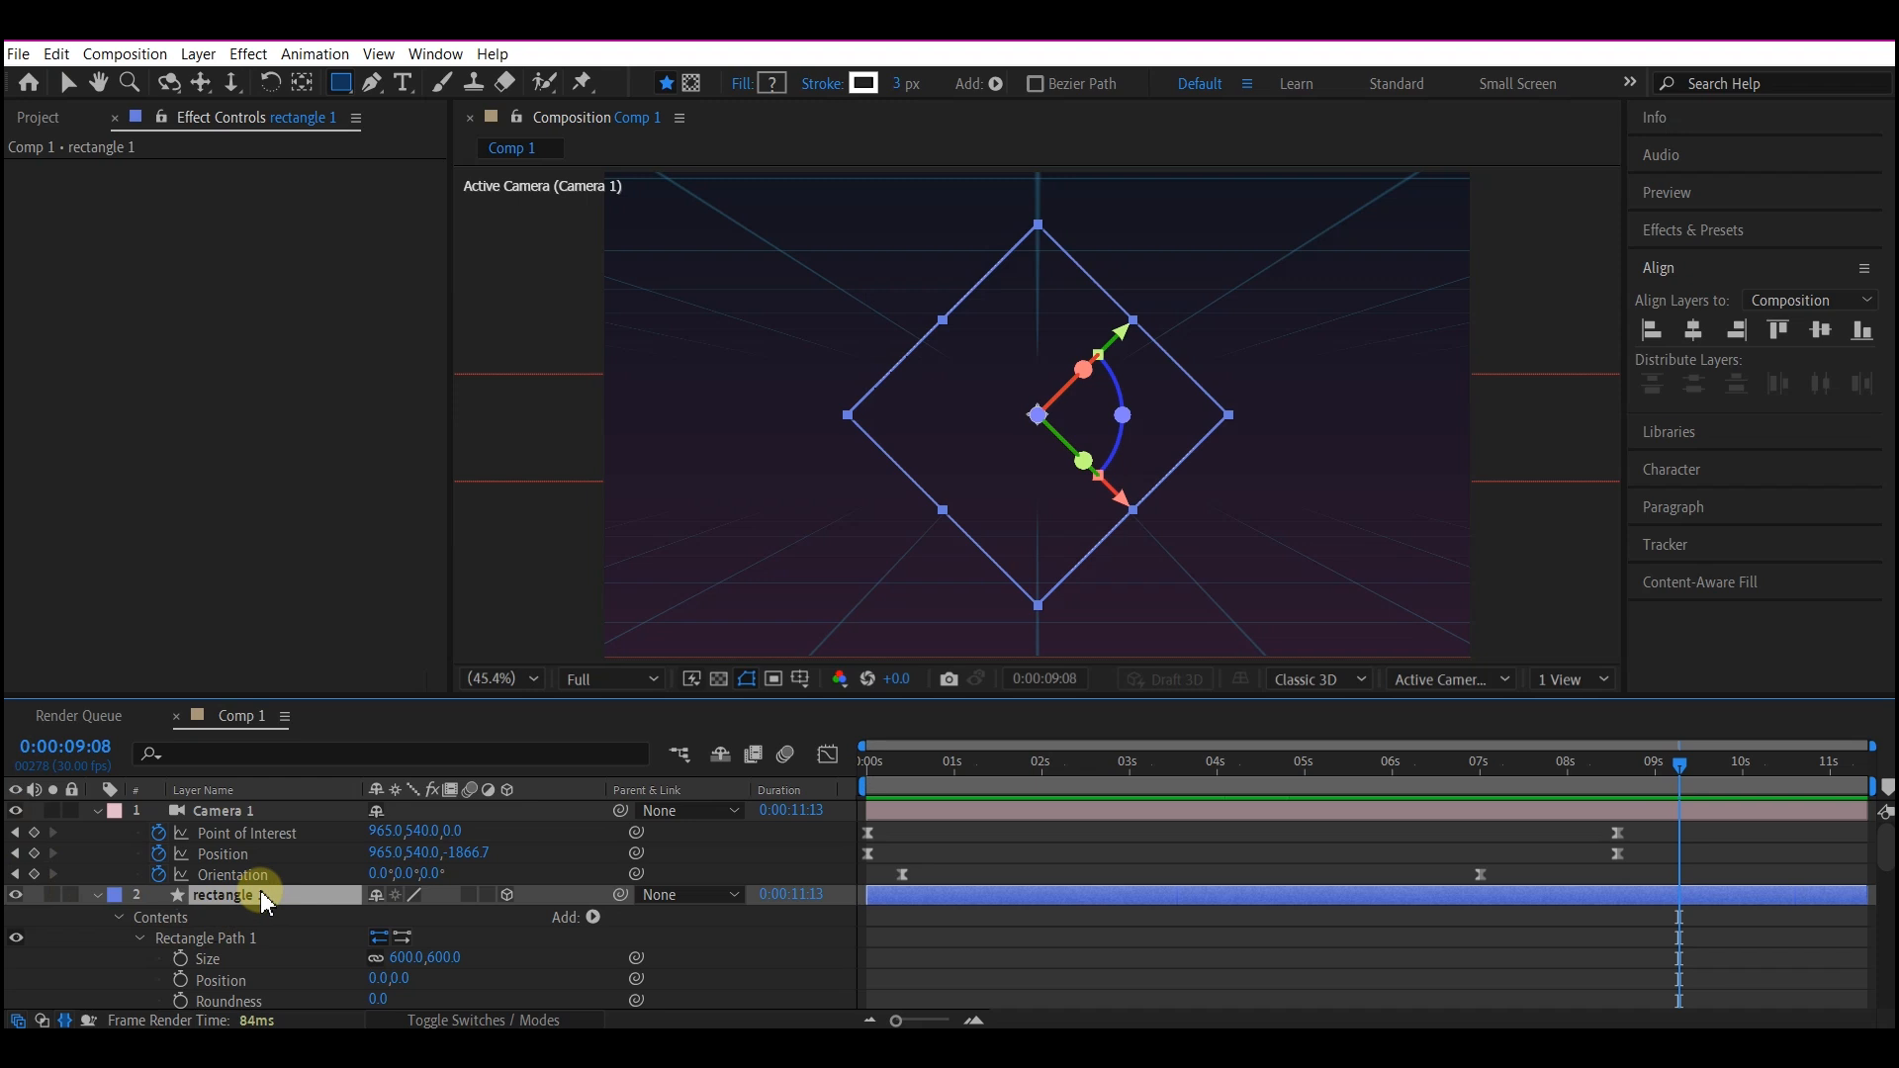
- Set the Z position of the rectangle 1 layer to 1110.8
{"action": "key", "text": "p"}
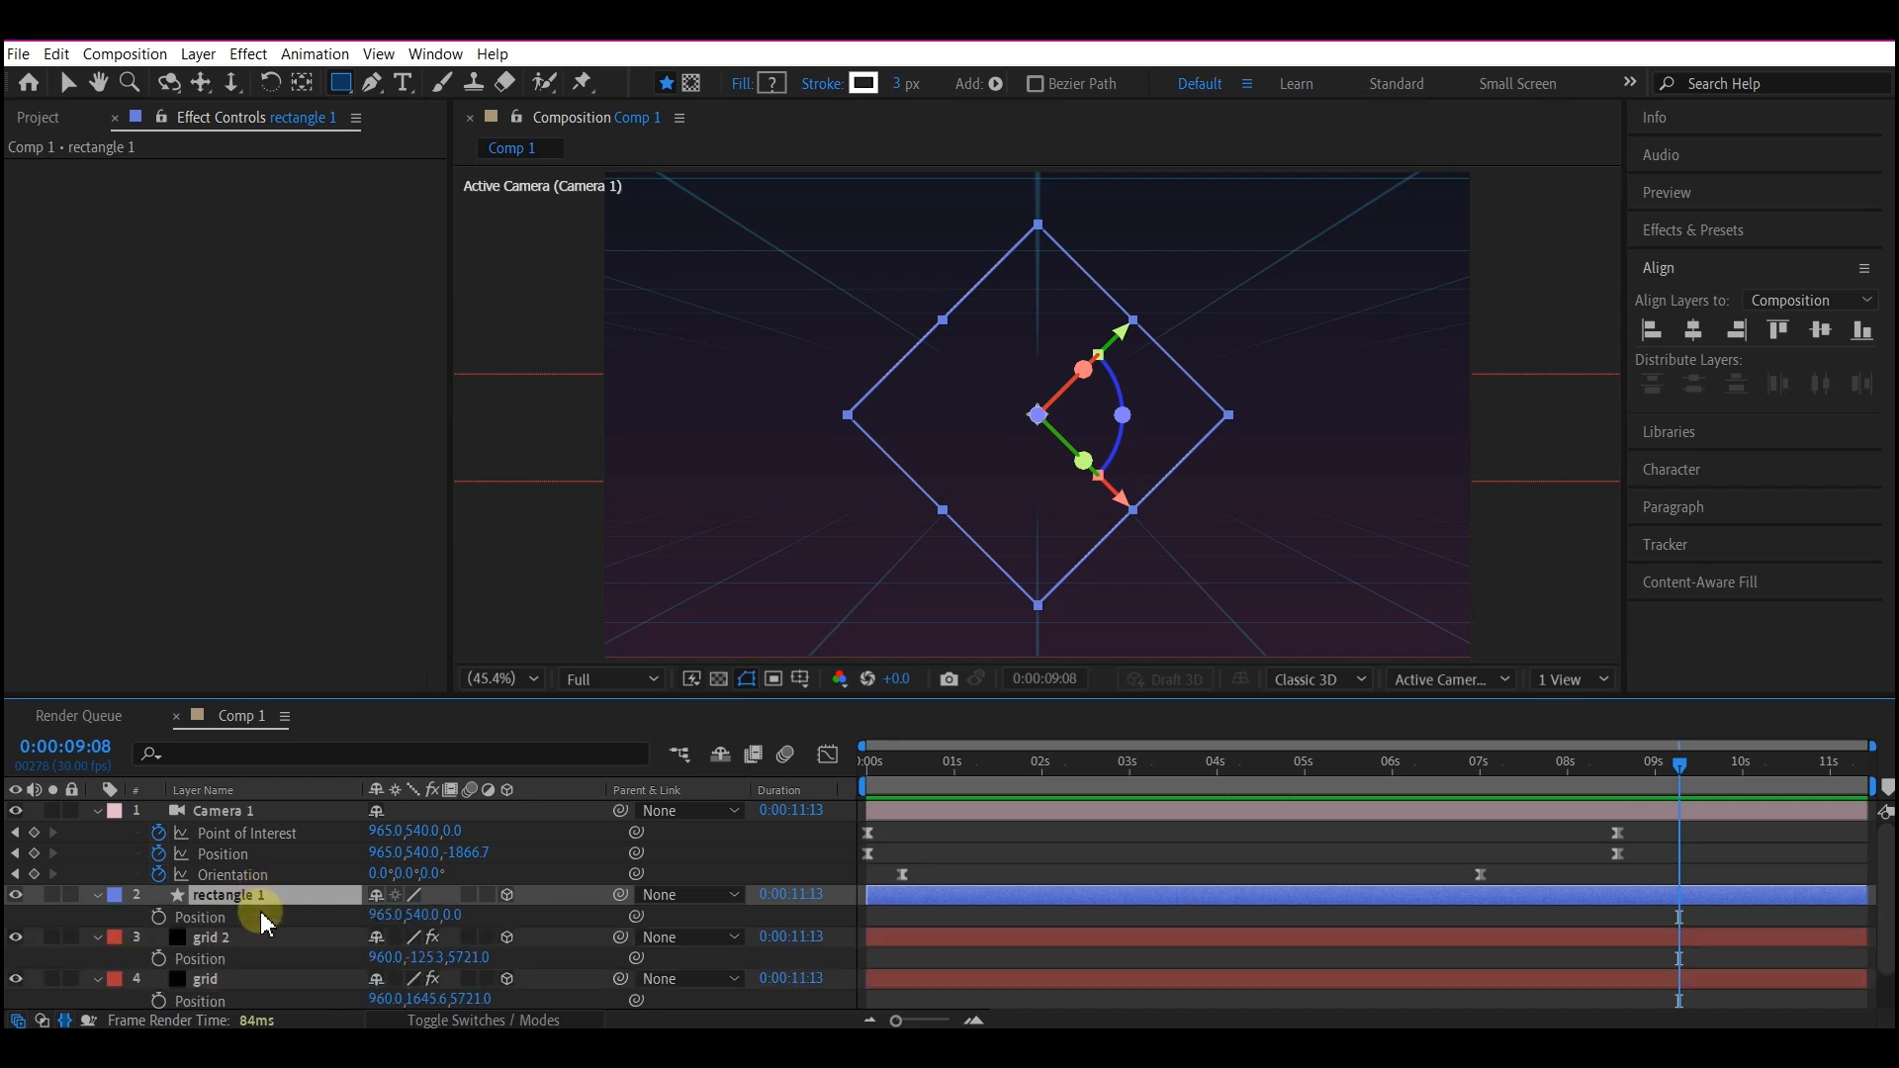
{"action": "left_click", "coordinate": [452, 916]}
{"action": "type", "text": "1110"}
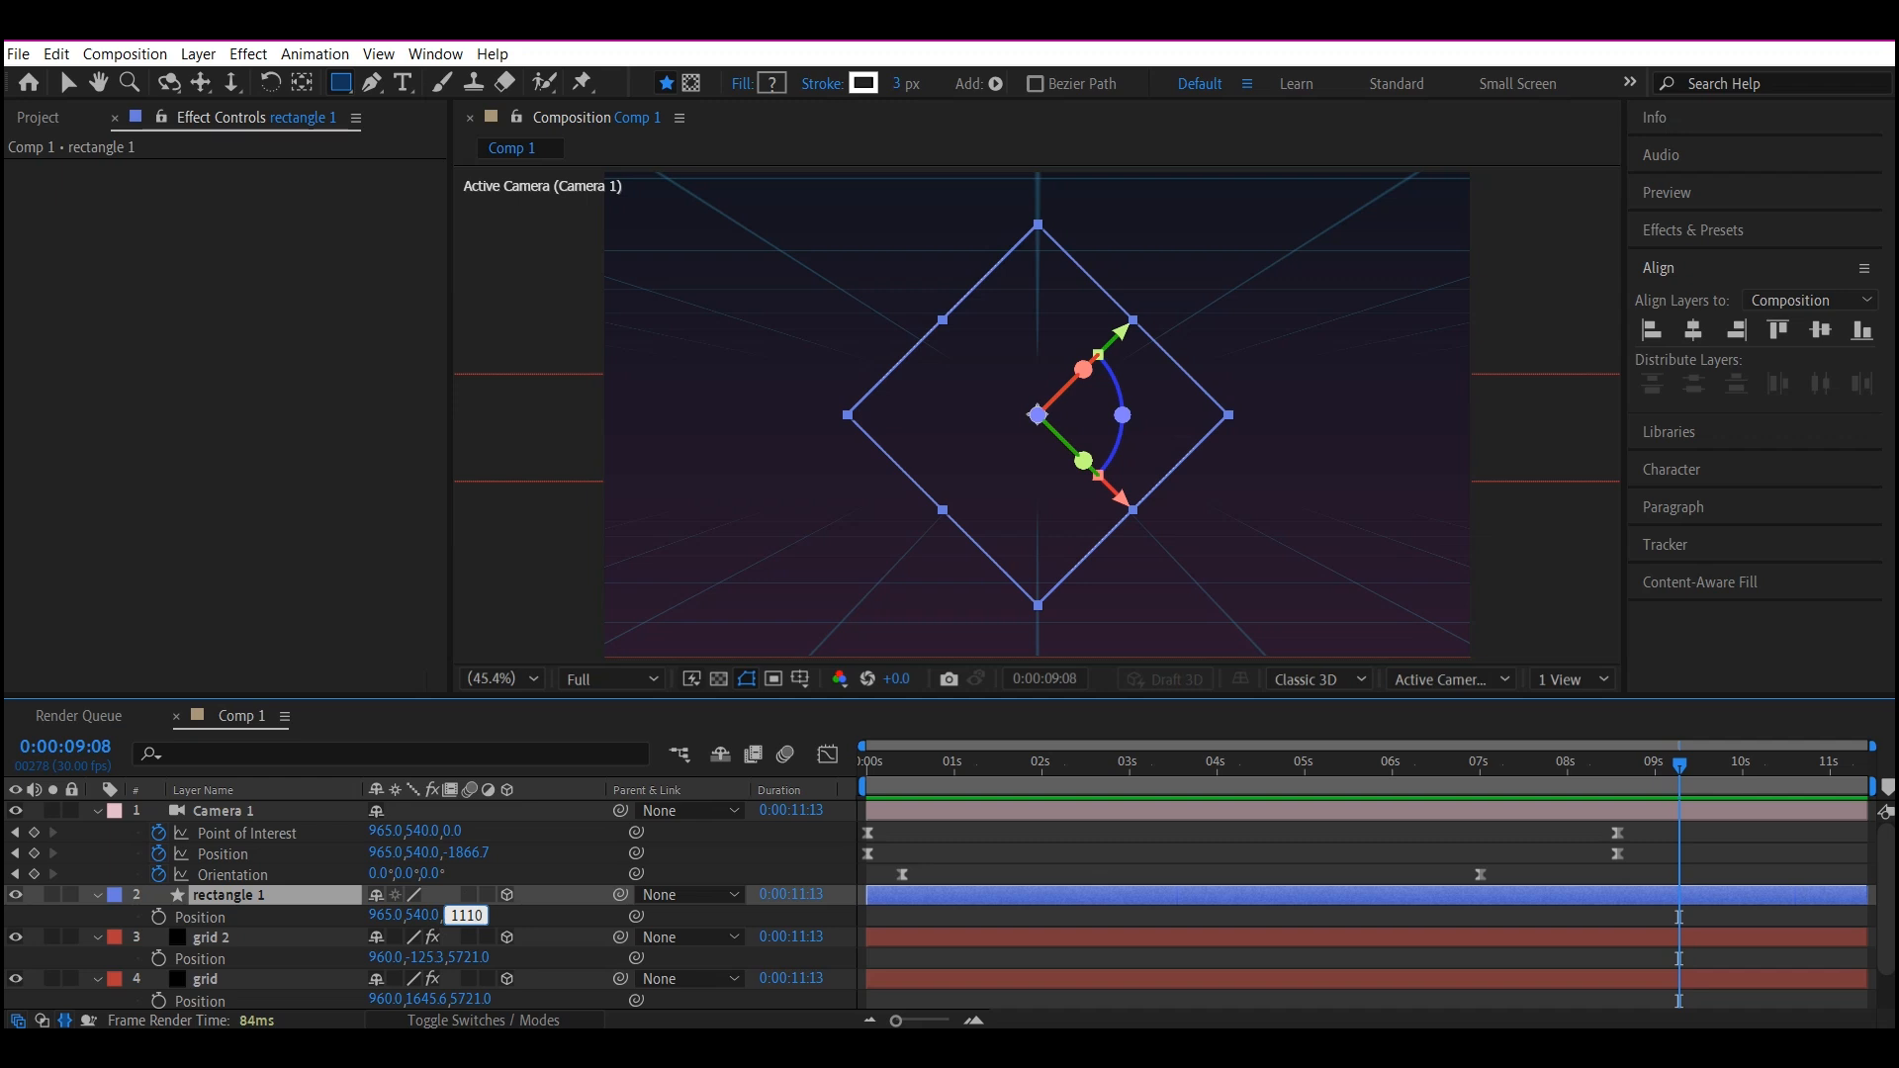
{"action": "type", "text": ".8"}
{"action": "key", "text": "Return"}
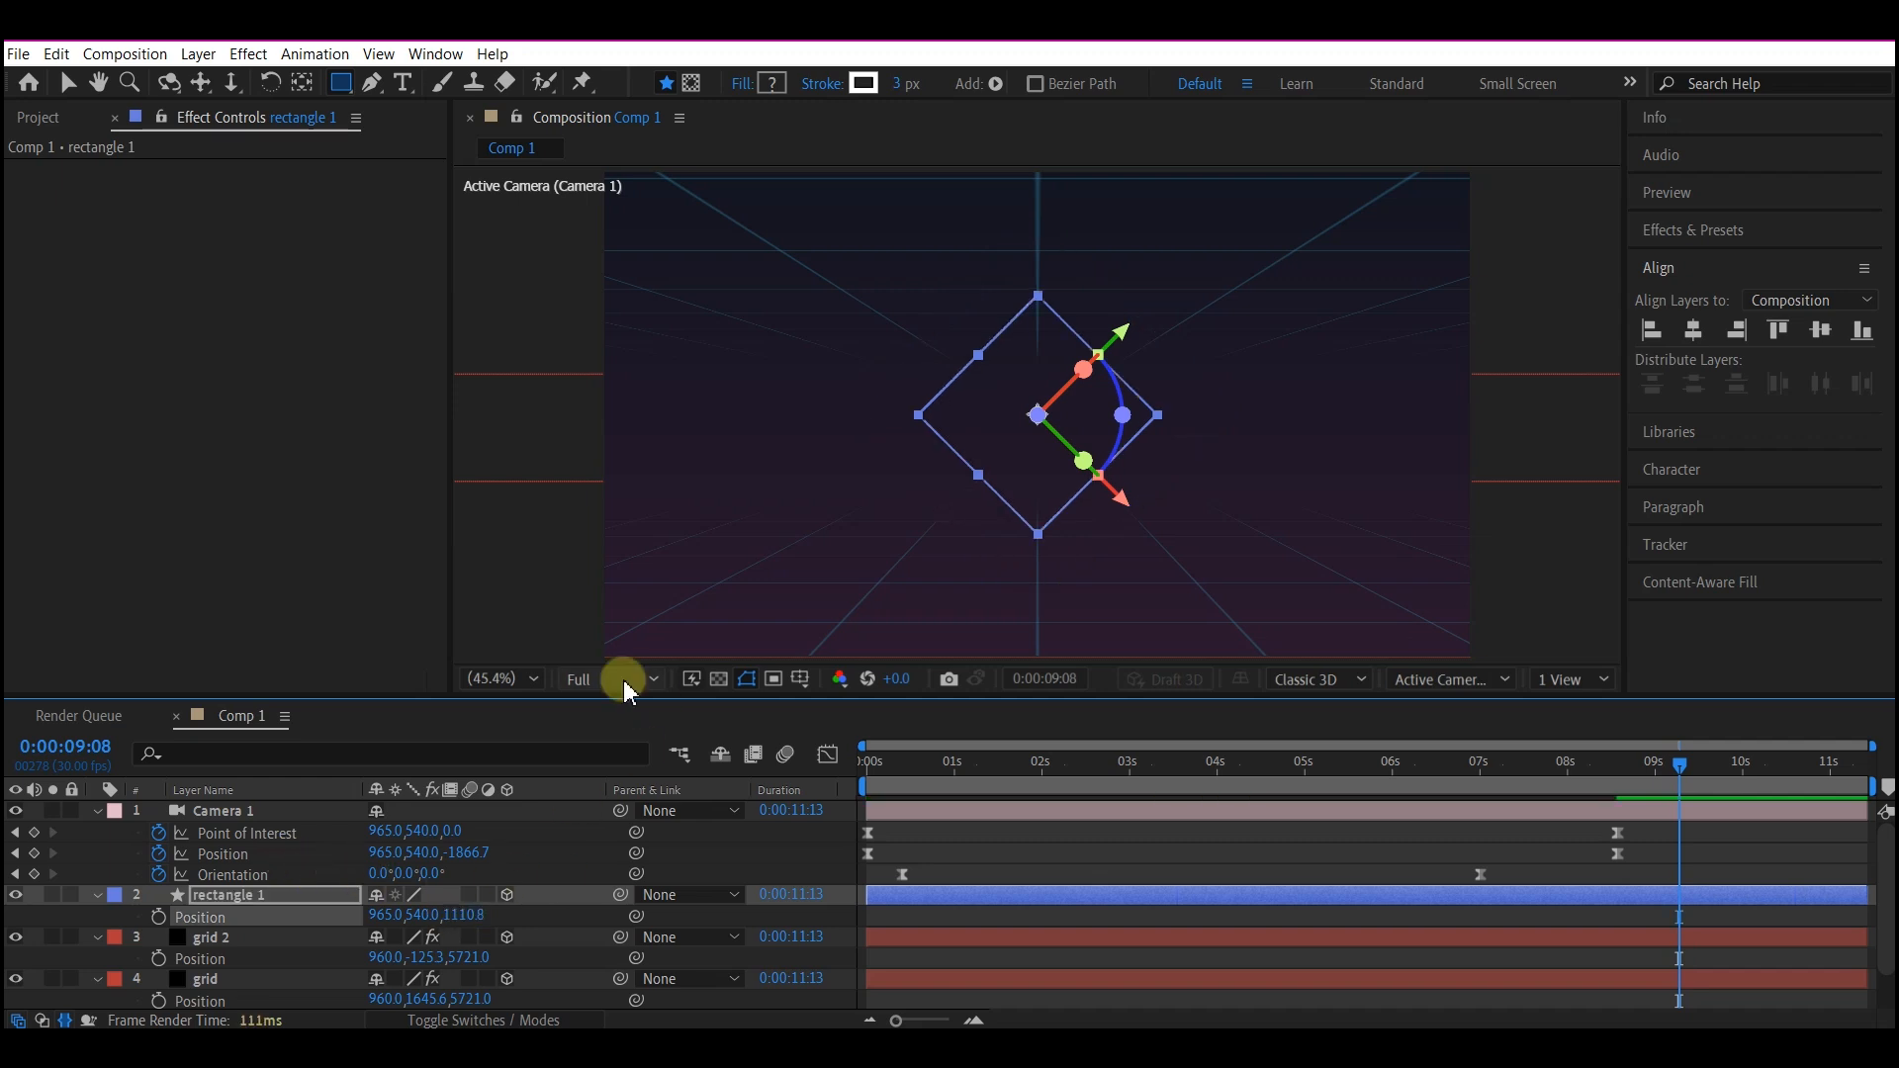
- Keyframe rectangle 1's opacity from 100% at 3 seconds to 0% at 0:00:04:15, and scrub back to check the fade
{"action": "left_click", "coordinate": [1124, 765]}
{"action": "left_click_drag", "start_coordinate": [1128, 776], "coordinate": [1134, 776]}
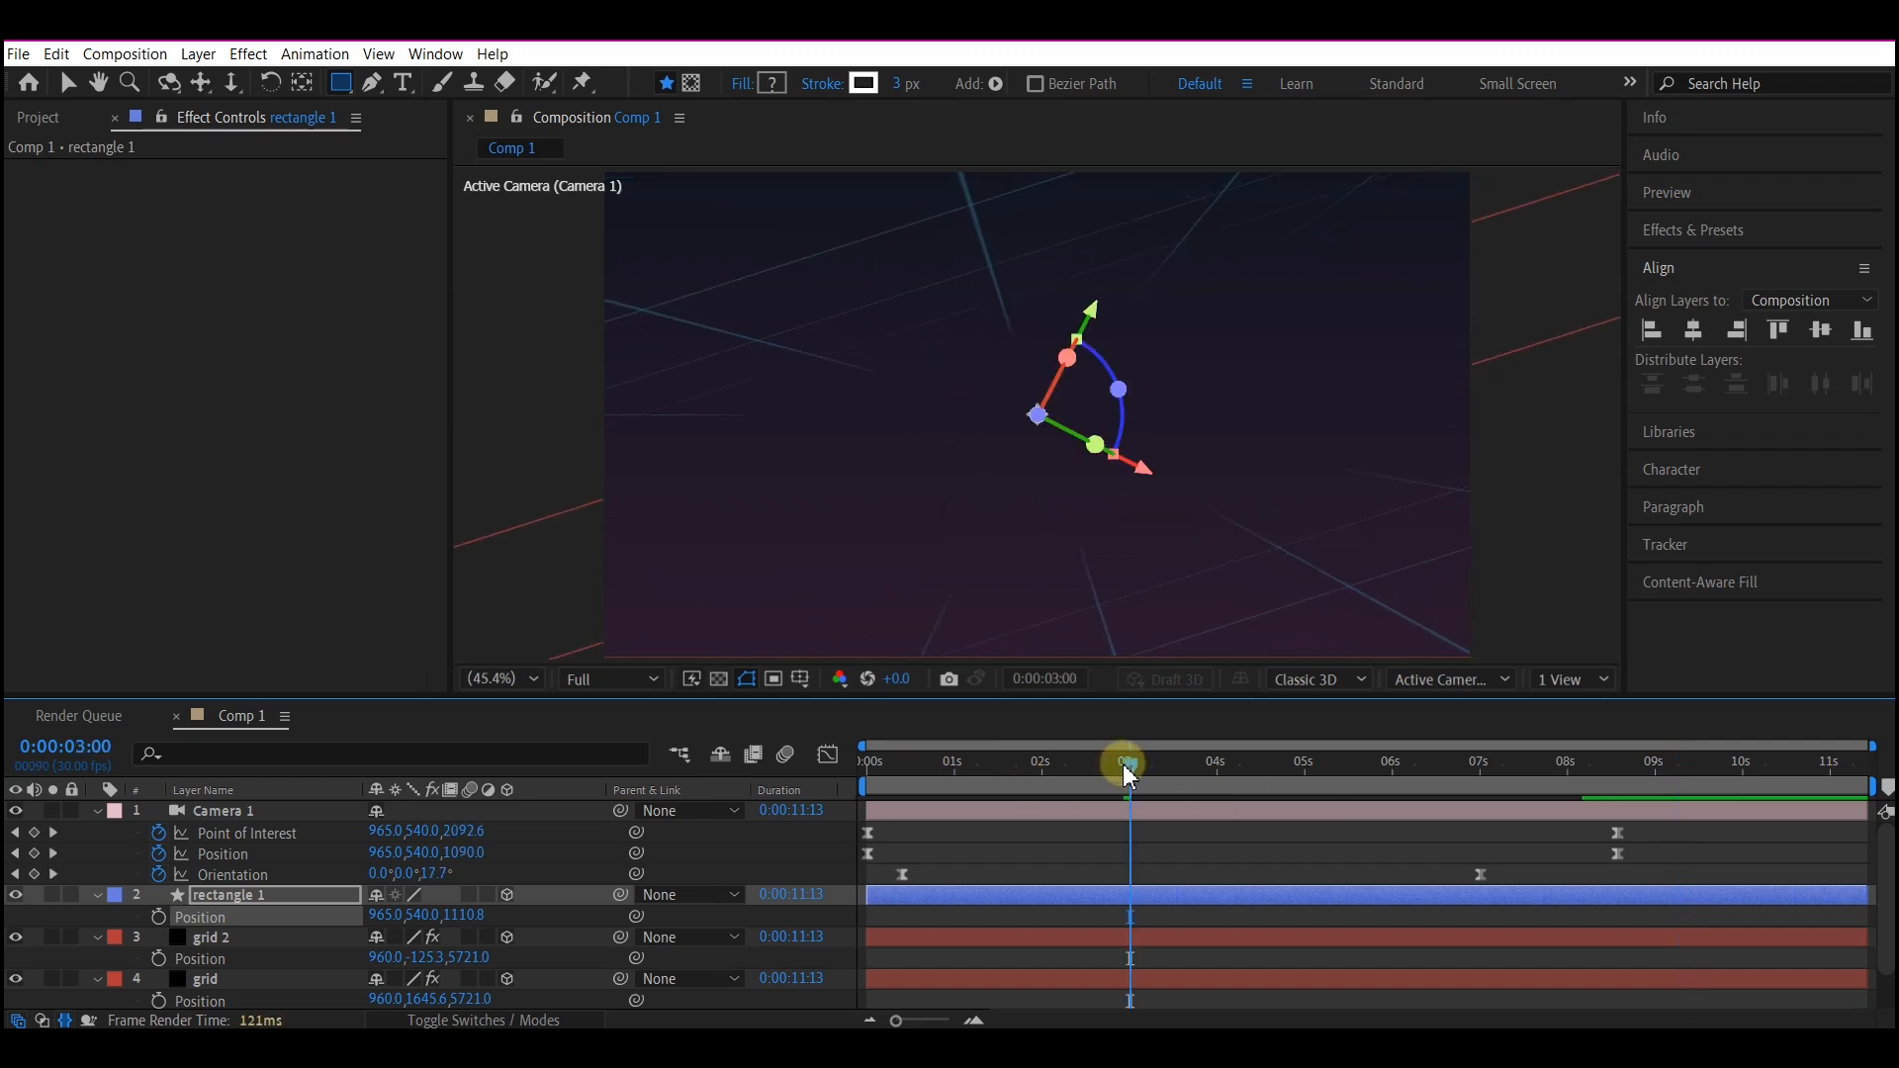
{"action": "key", "text": "t"}
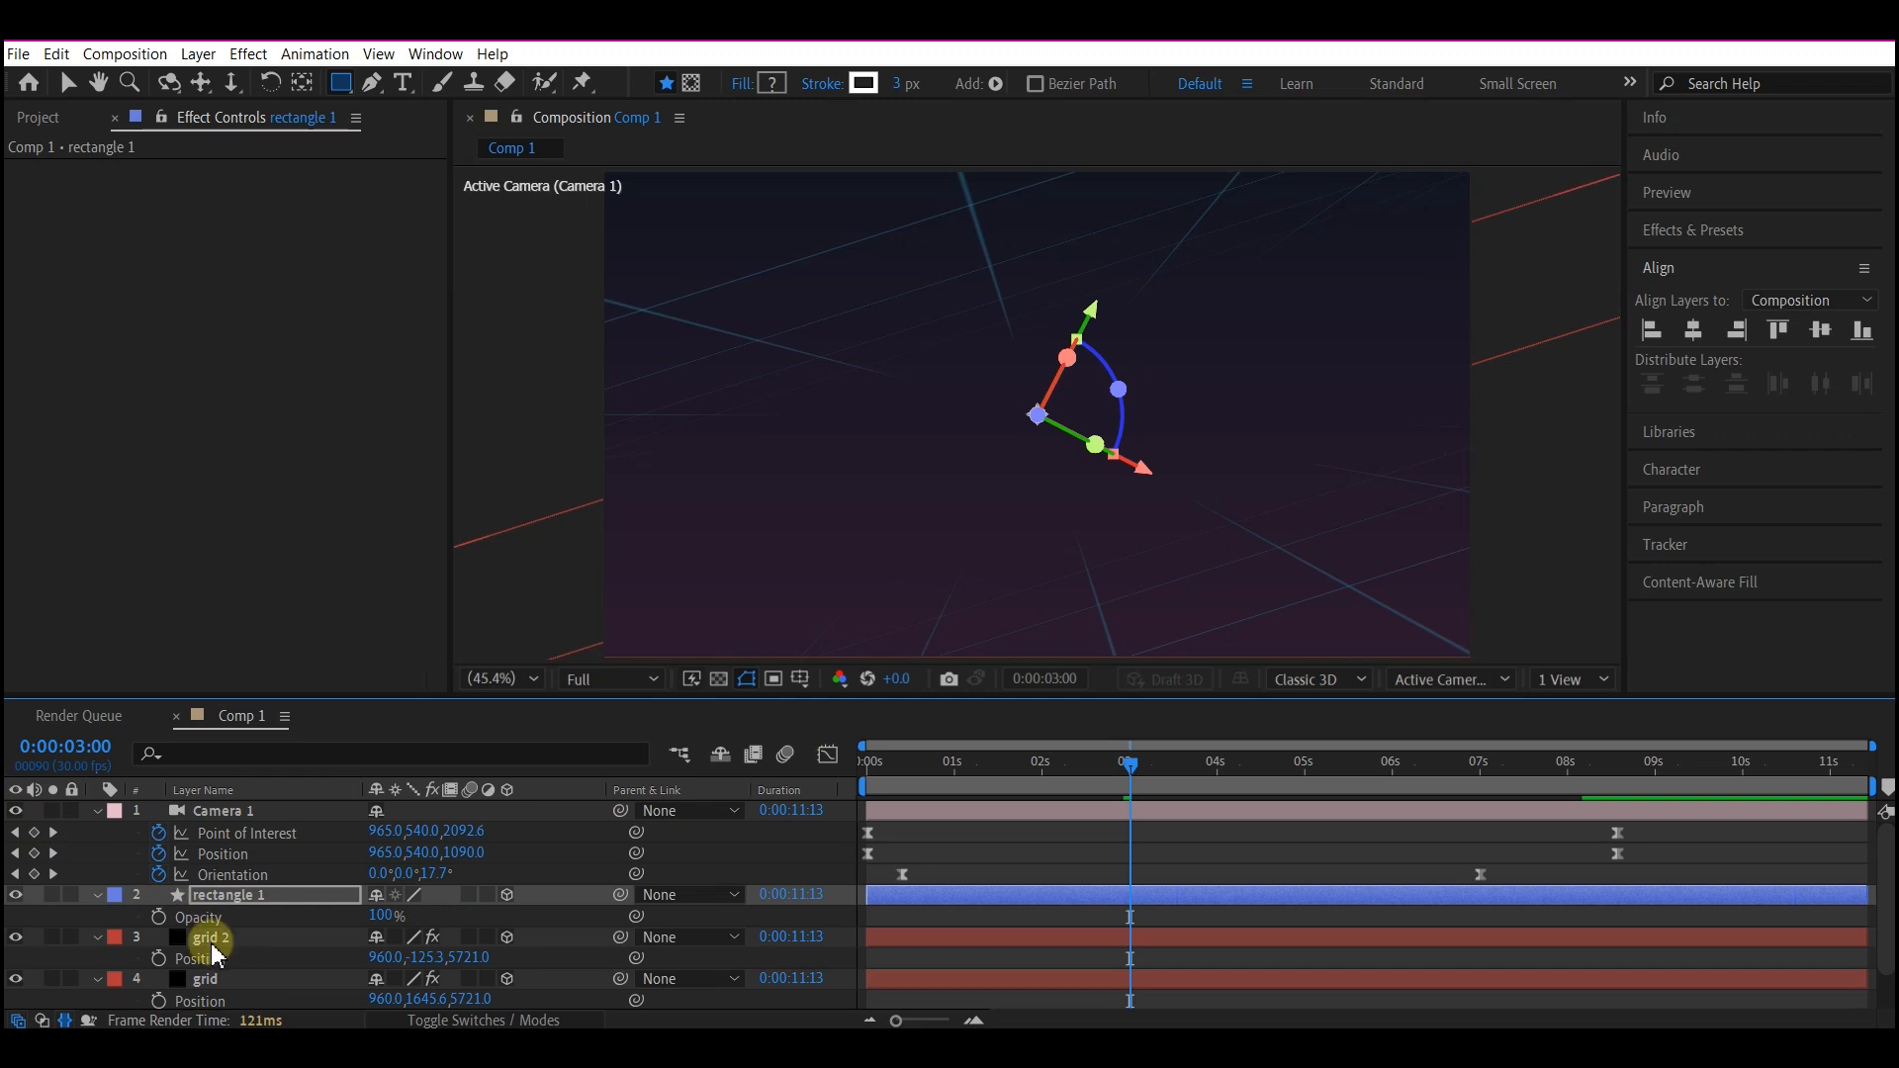
{"action": "left_click", "coordinate": [158, 917]}
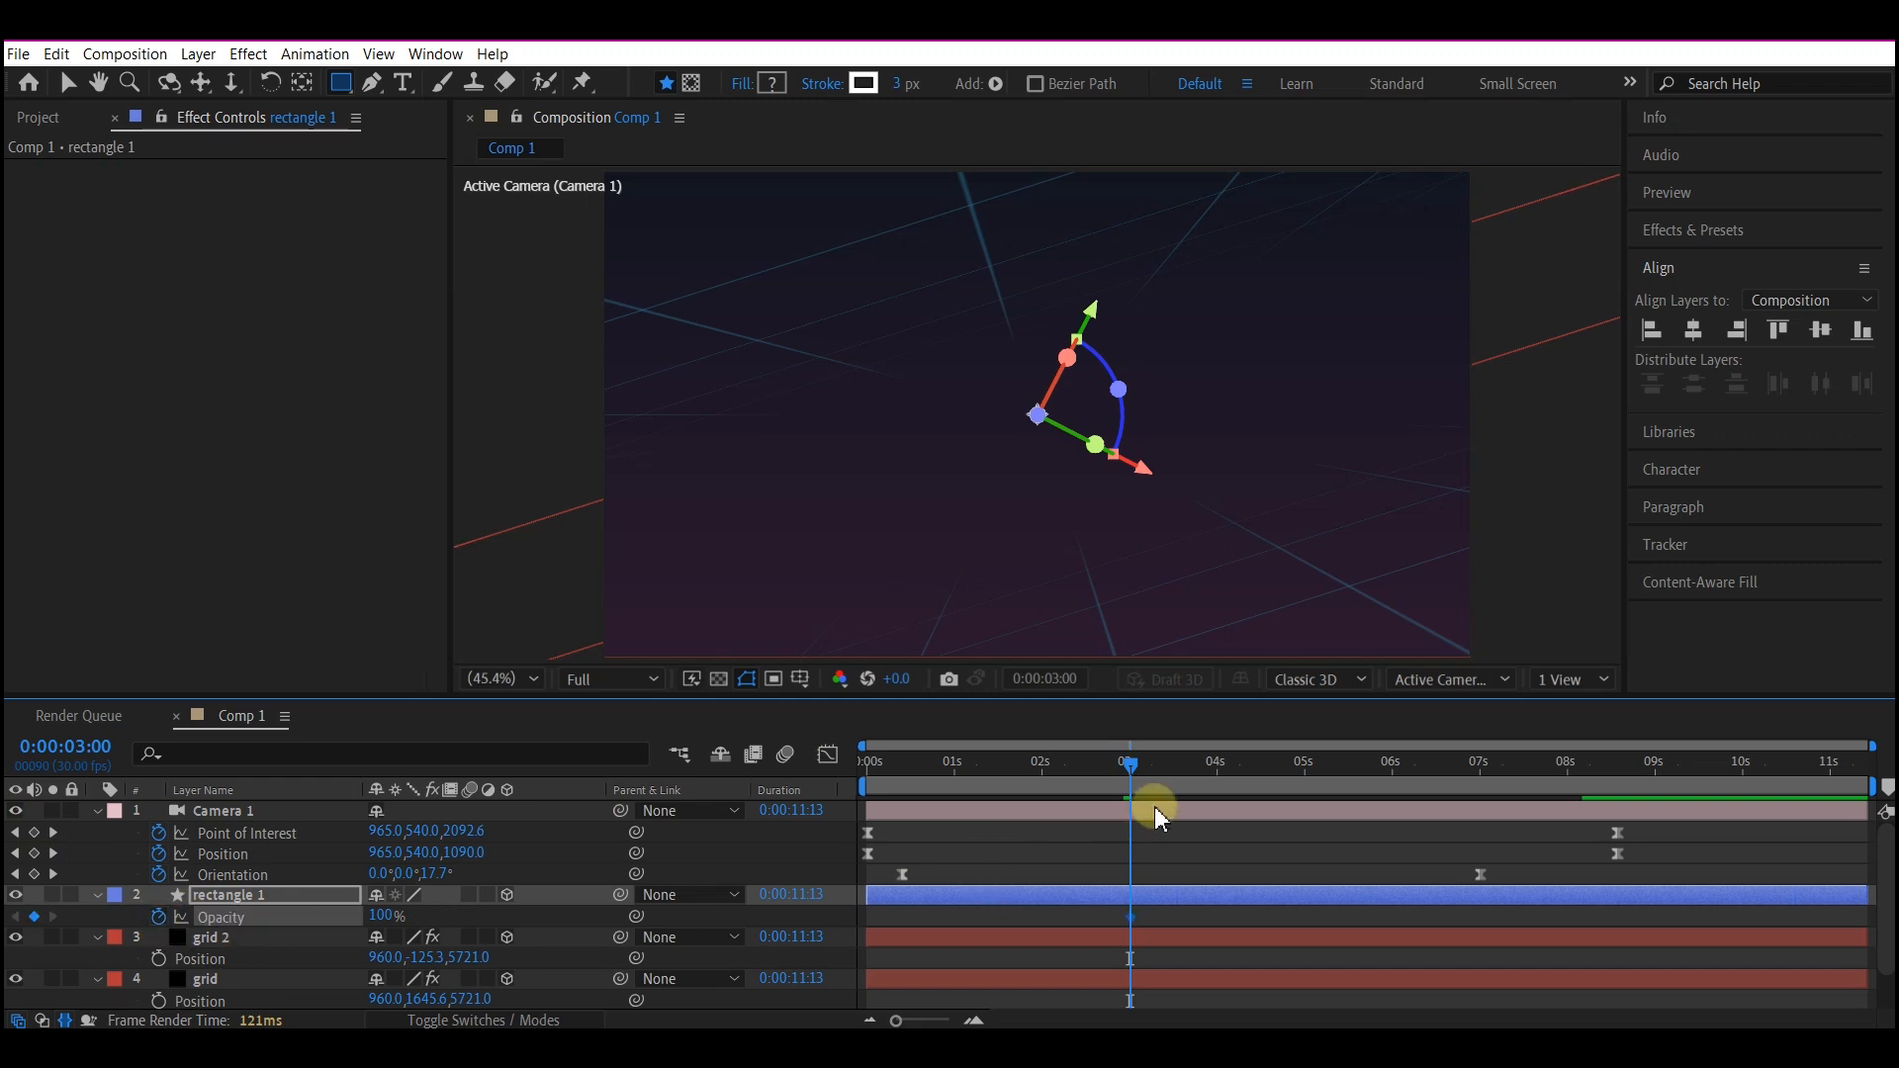
{"action": "left_click", "coordinate": [1262, 769]}
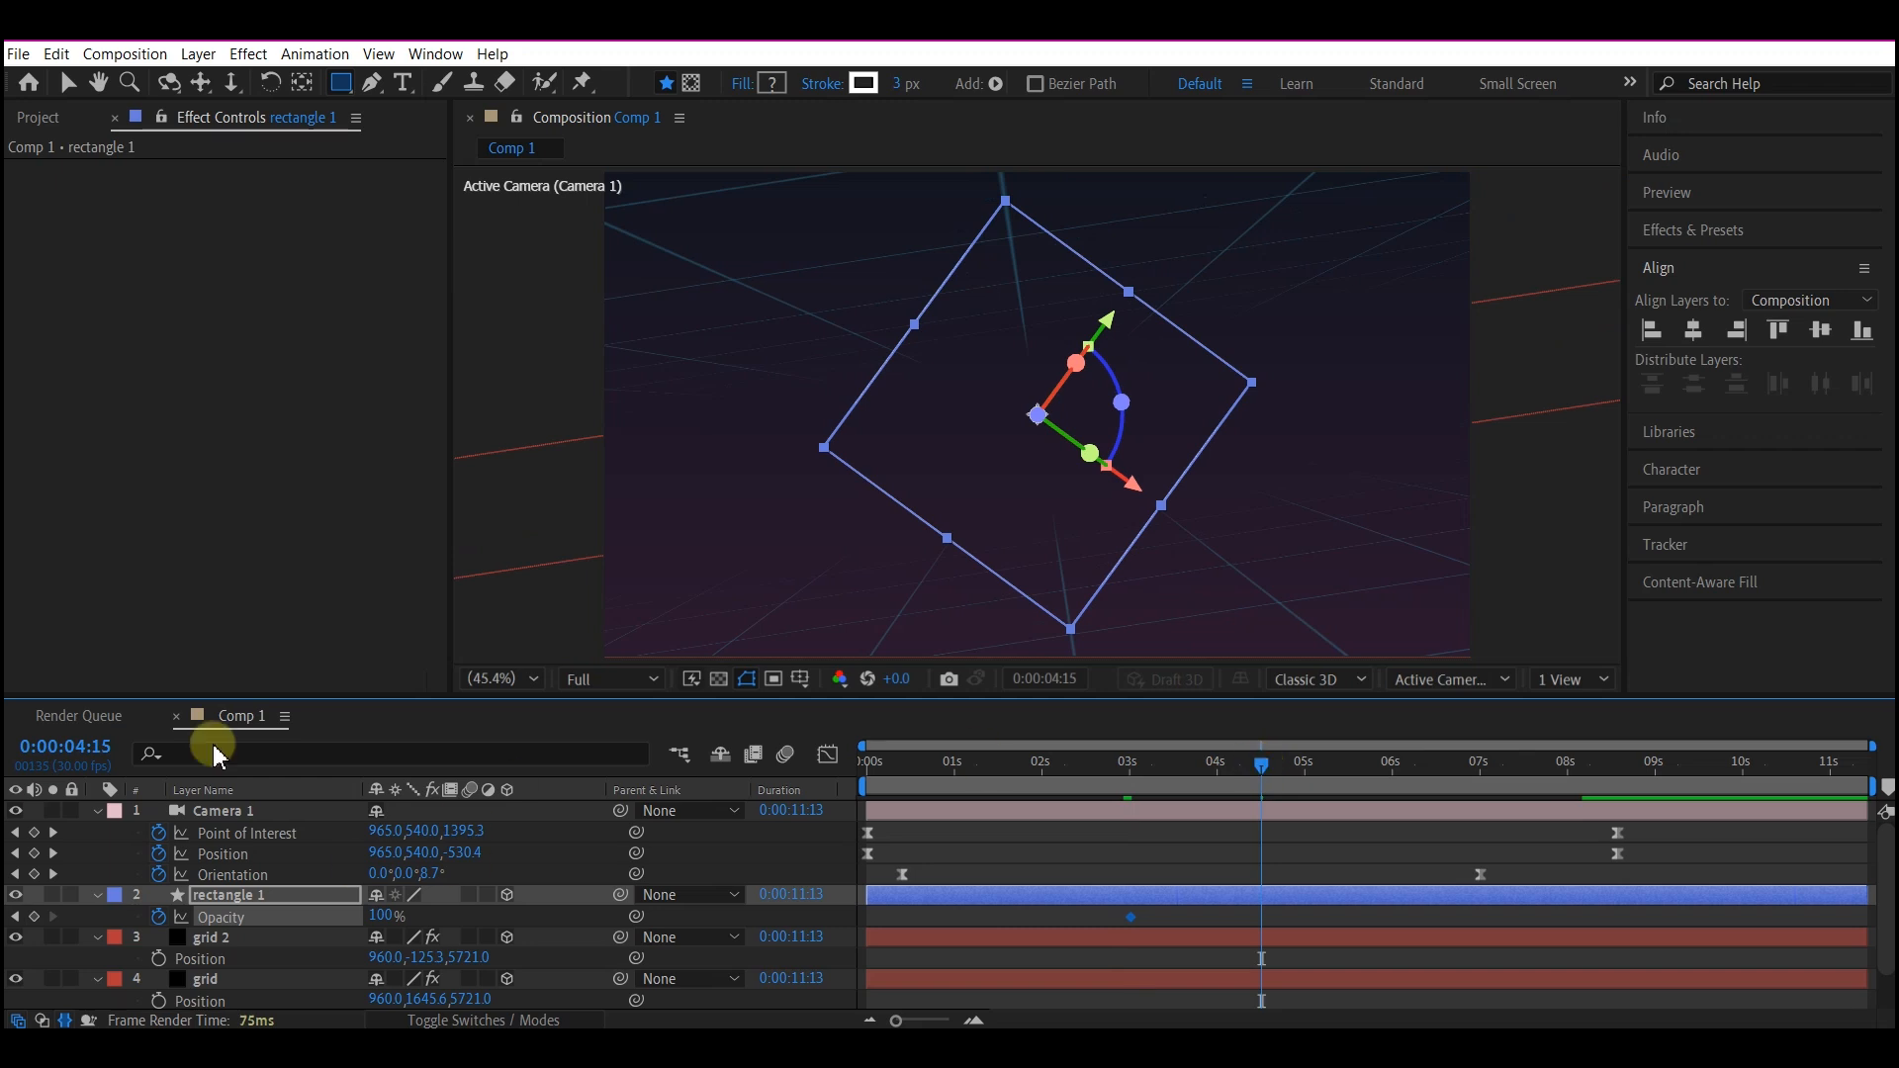
{"action": "left_click", "coordinate": [375, 918]}
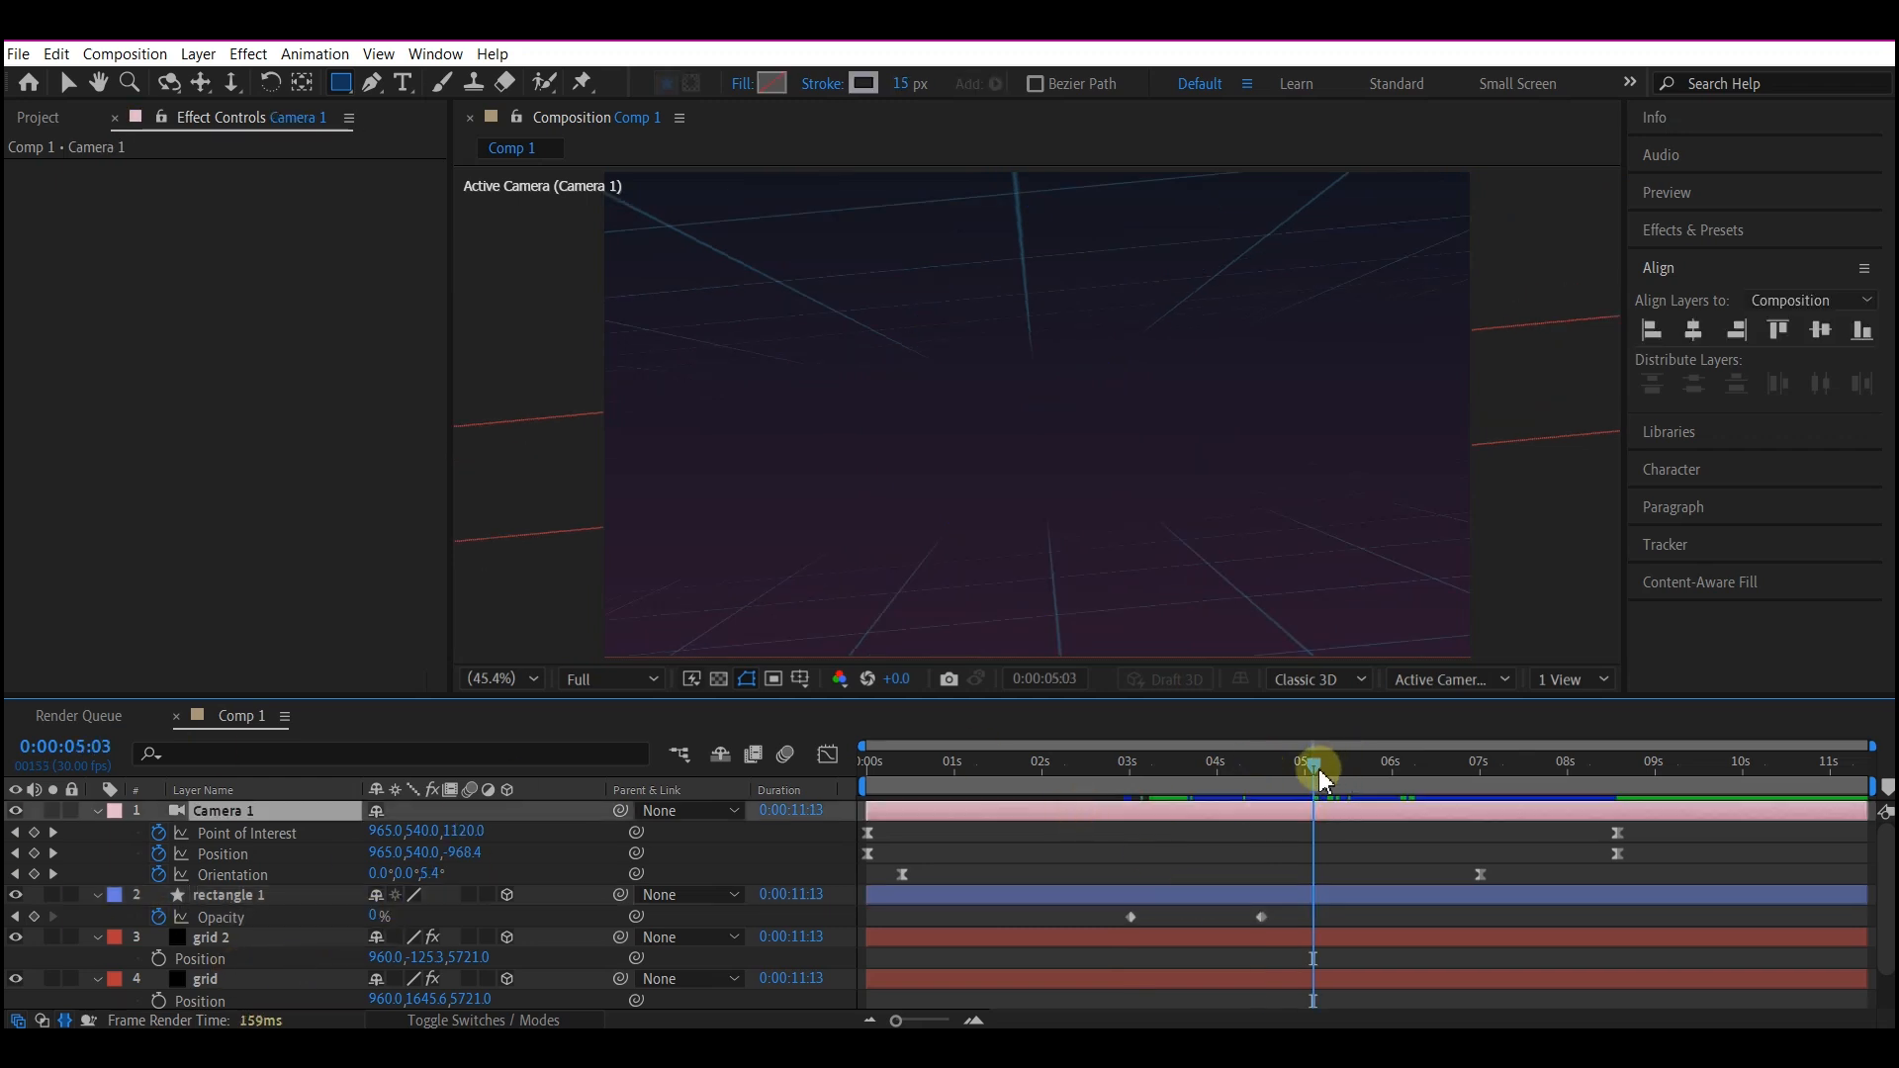
{"action": "left_click_drag", "start_coordinate": [1320, 781], "coordinate": [1211, 818]}
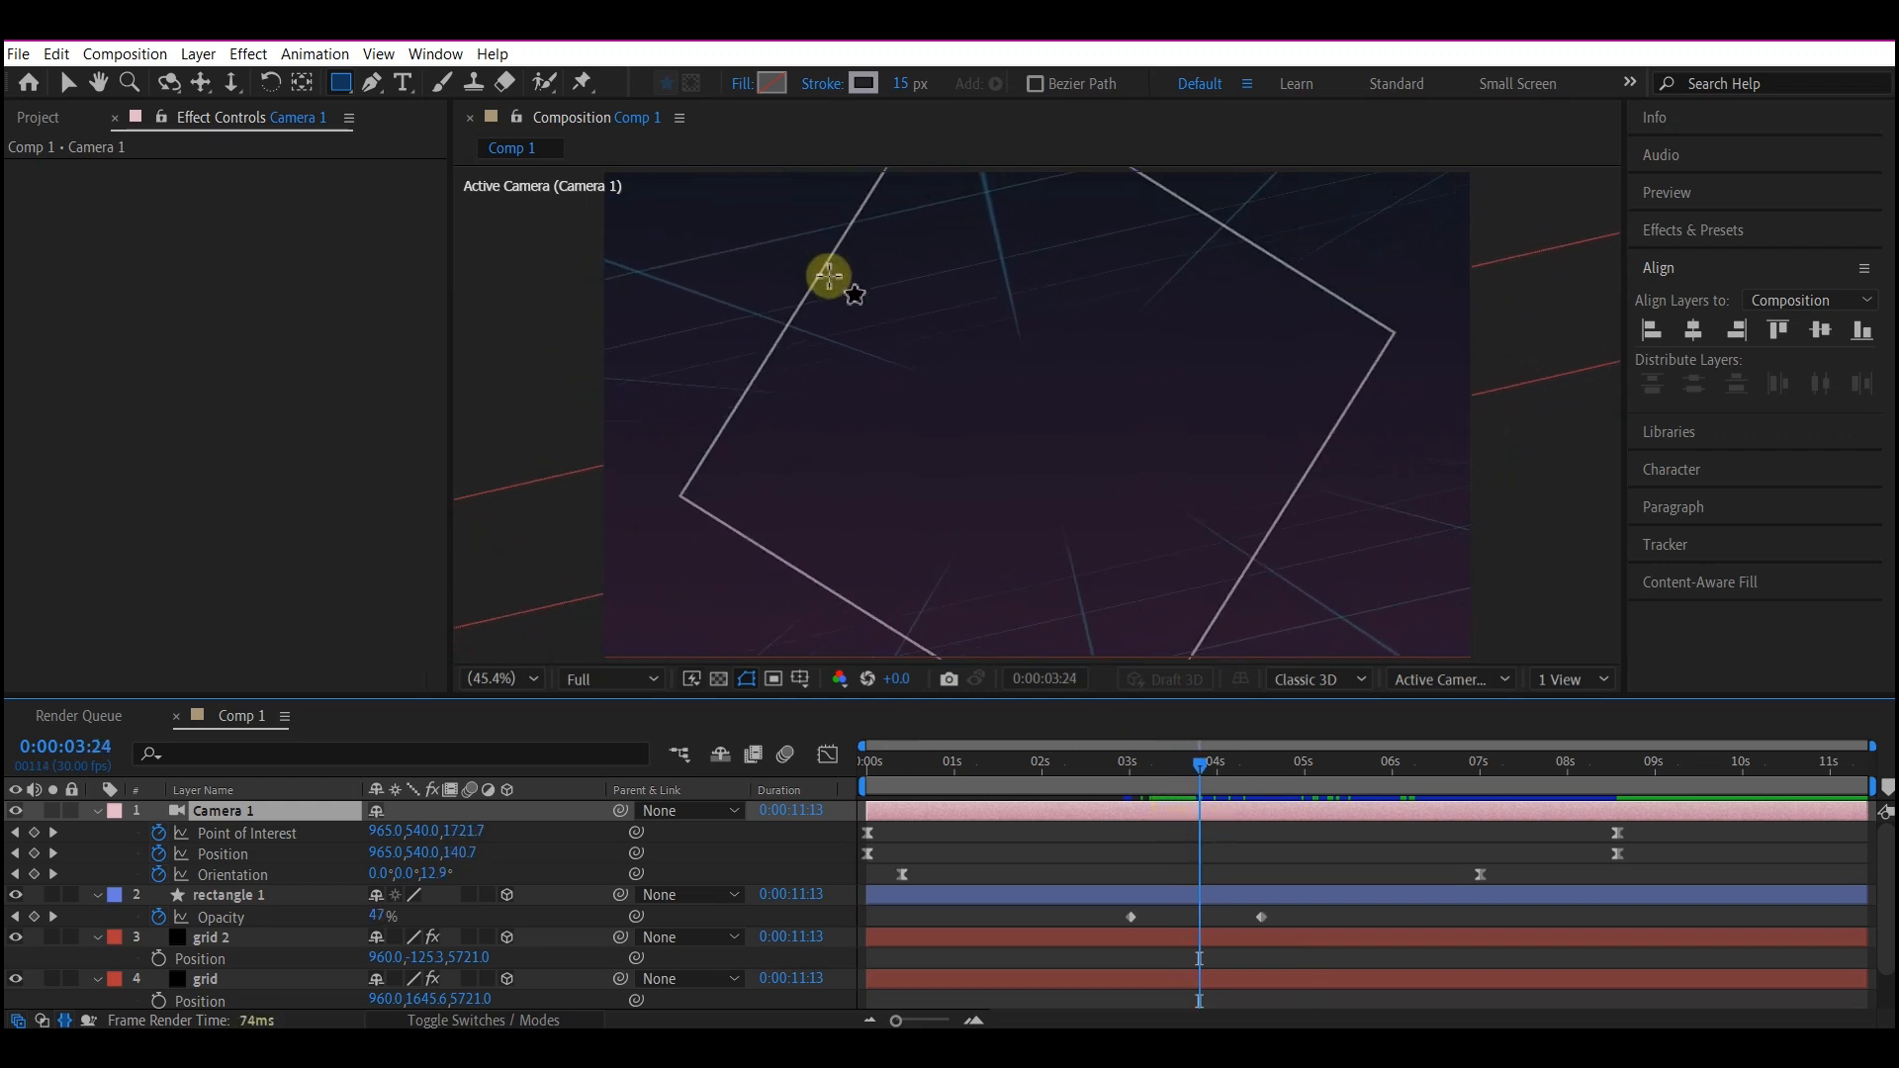
{"action": "key", "text": "v"}
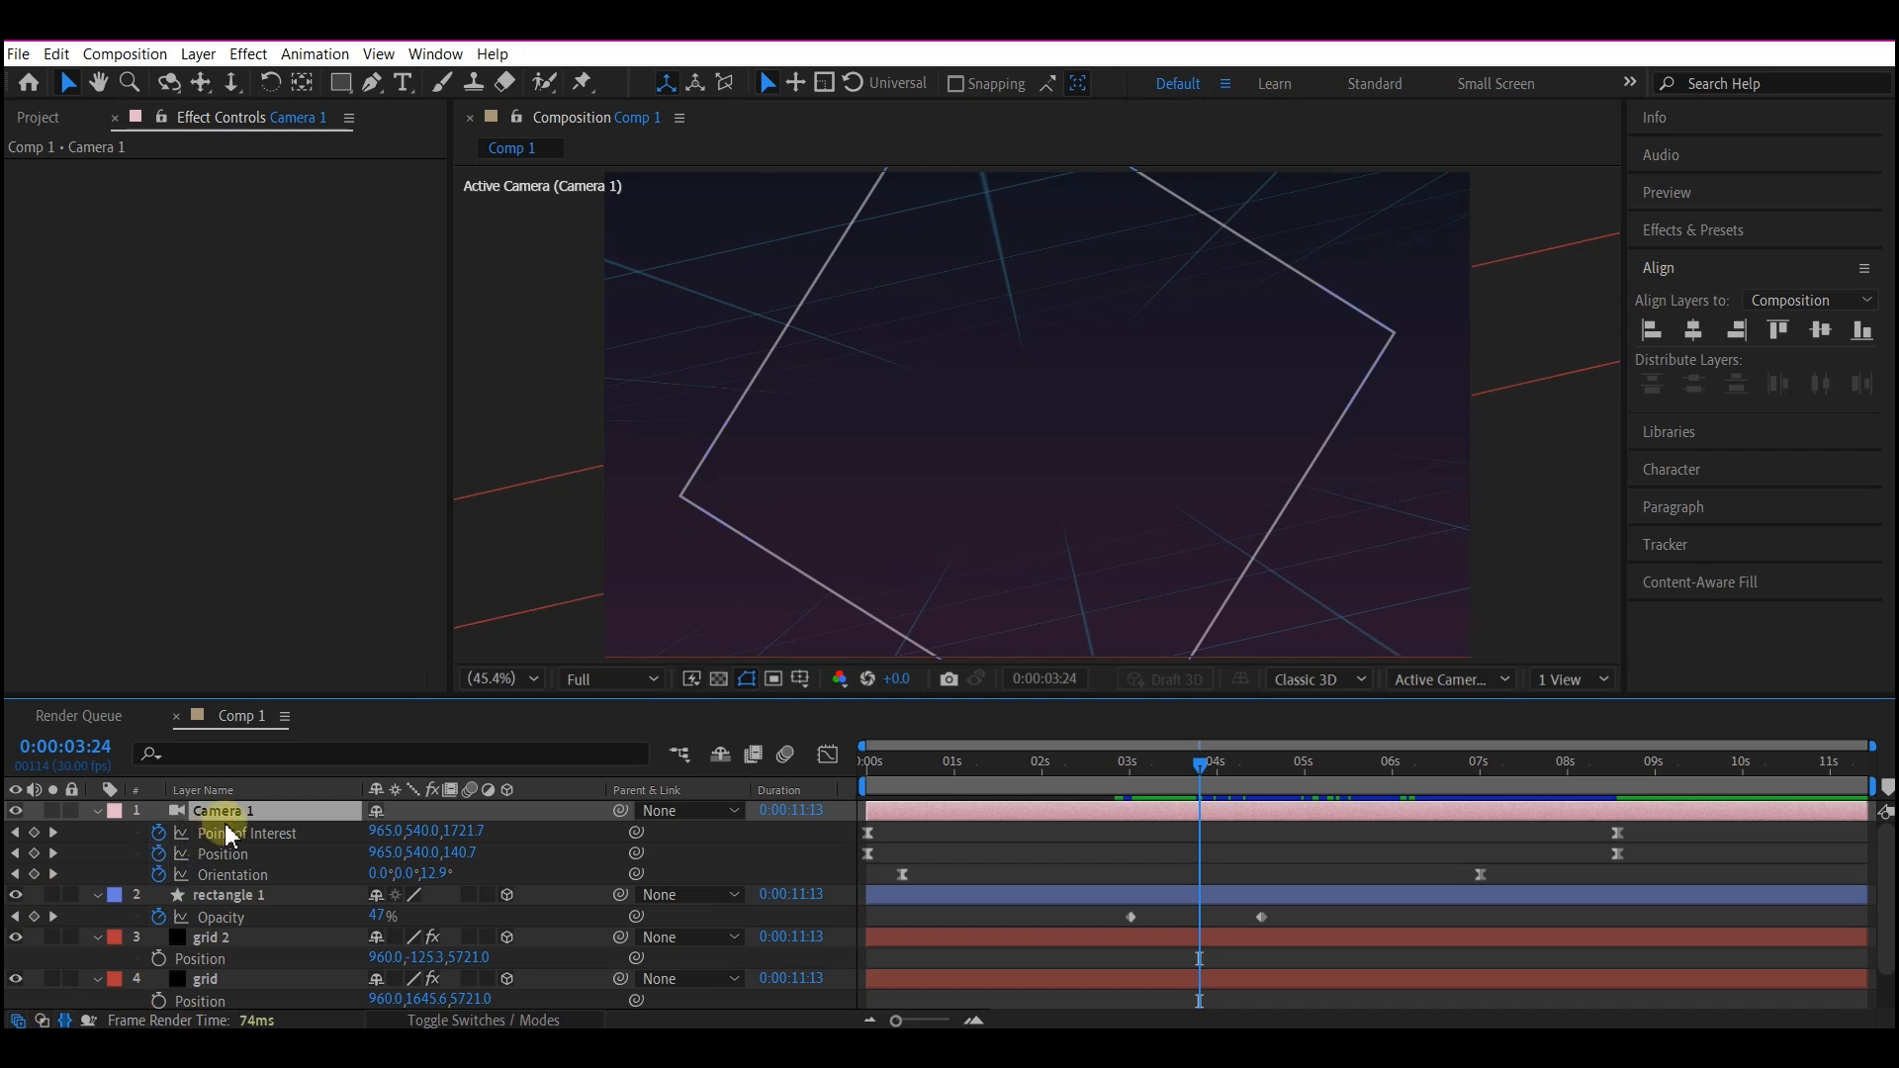
- Set the hue of rectangle 1's stroke color to 201°
{"action": "left_click", "coordinate": [230, 896]}
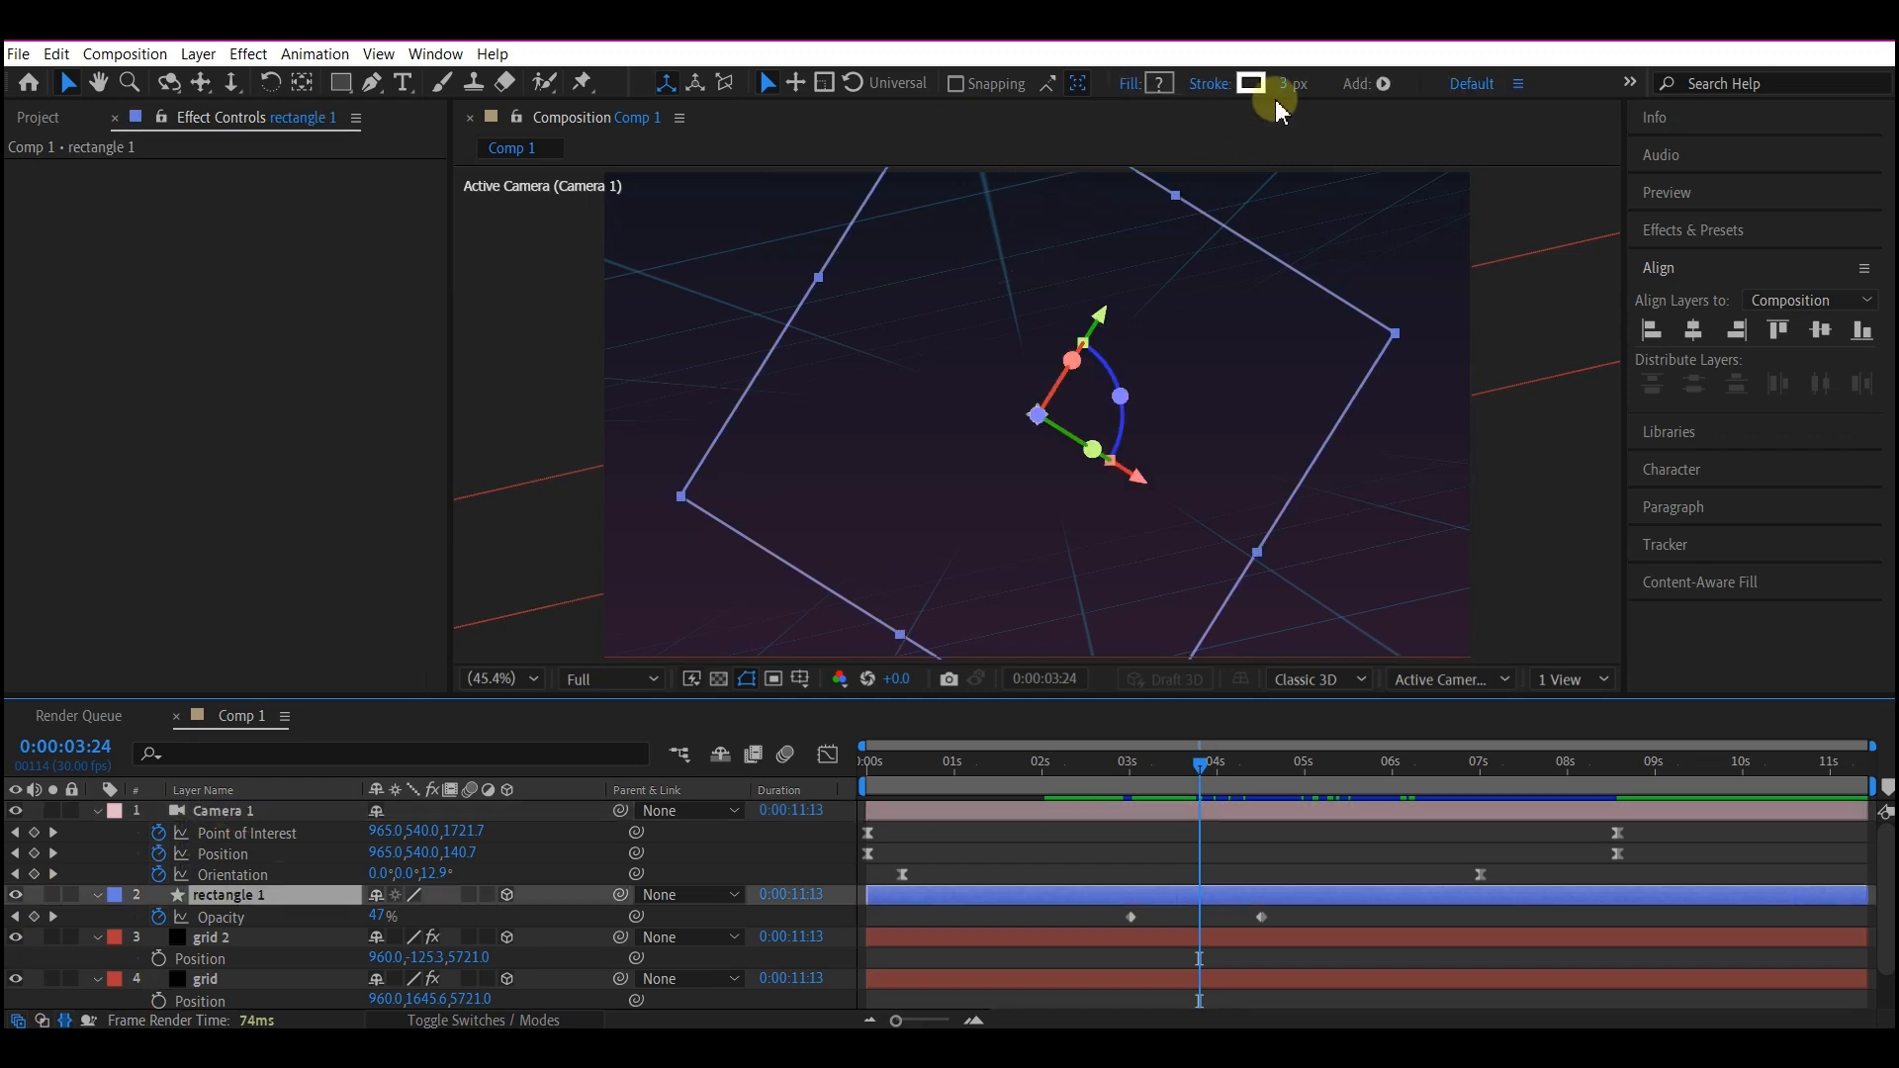
{"action": "left_click", "coordinate": [1253, 84]}
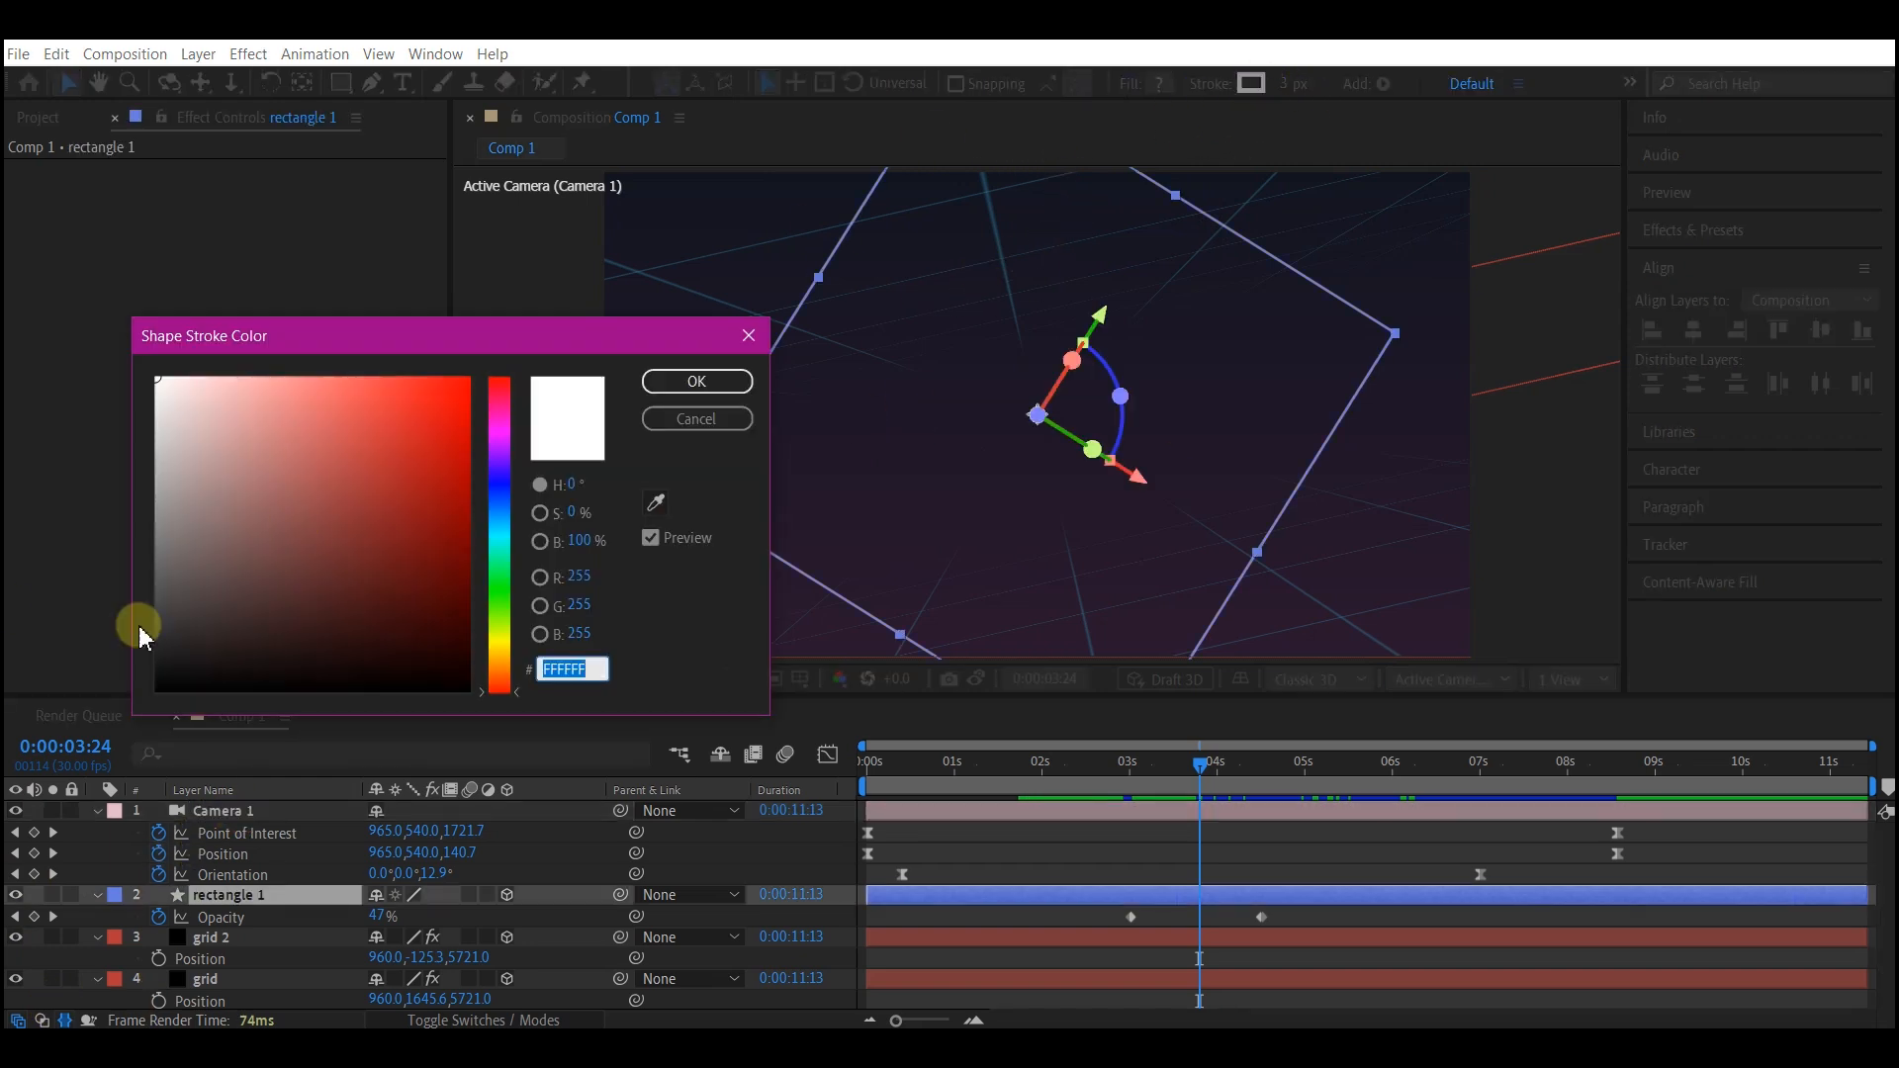
{"action": "left_click", "coordinate": [496, 515]}
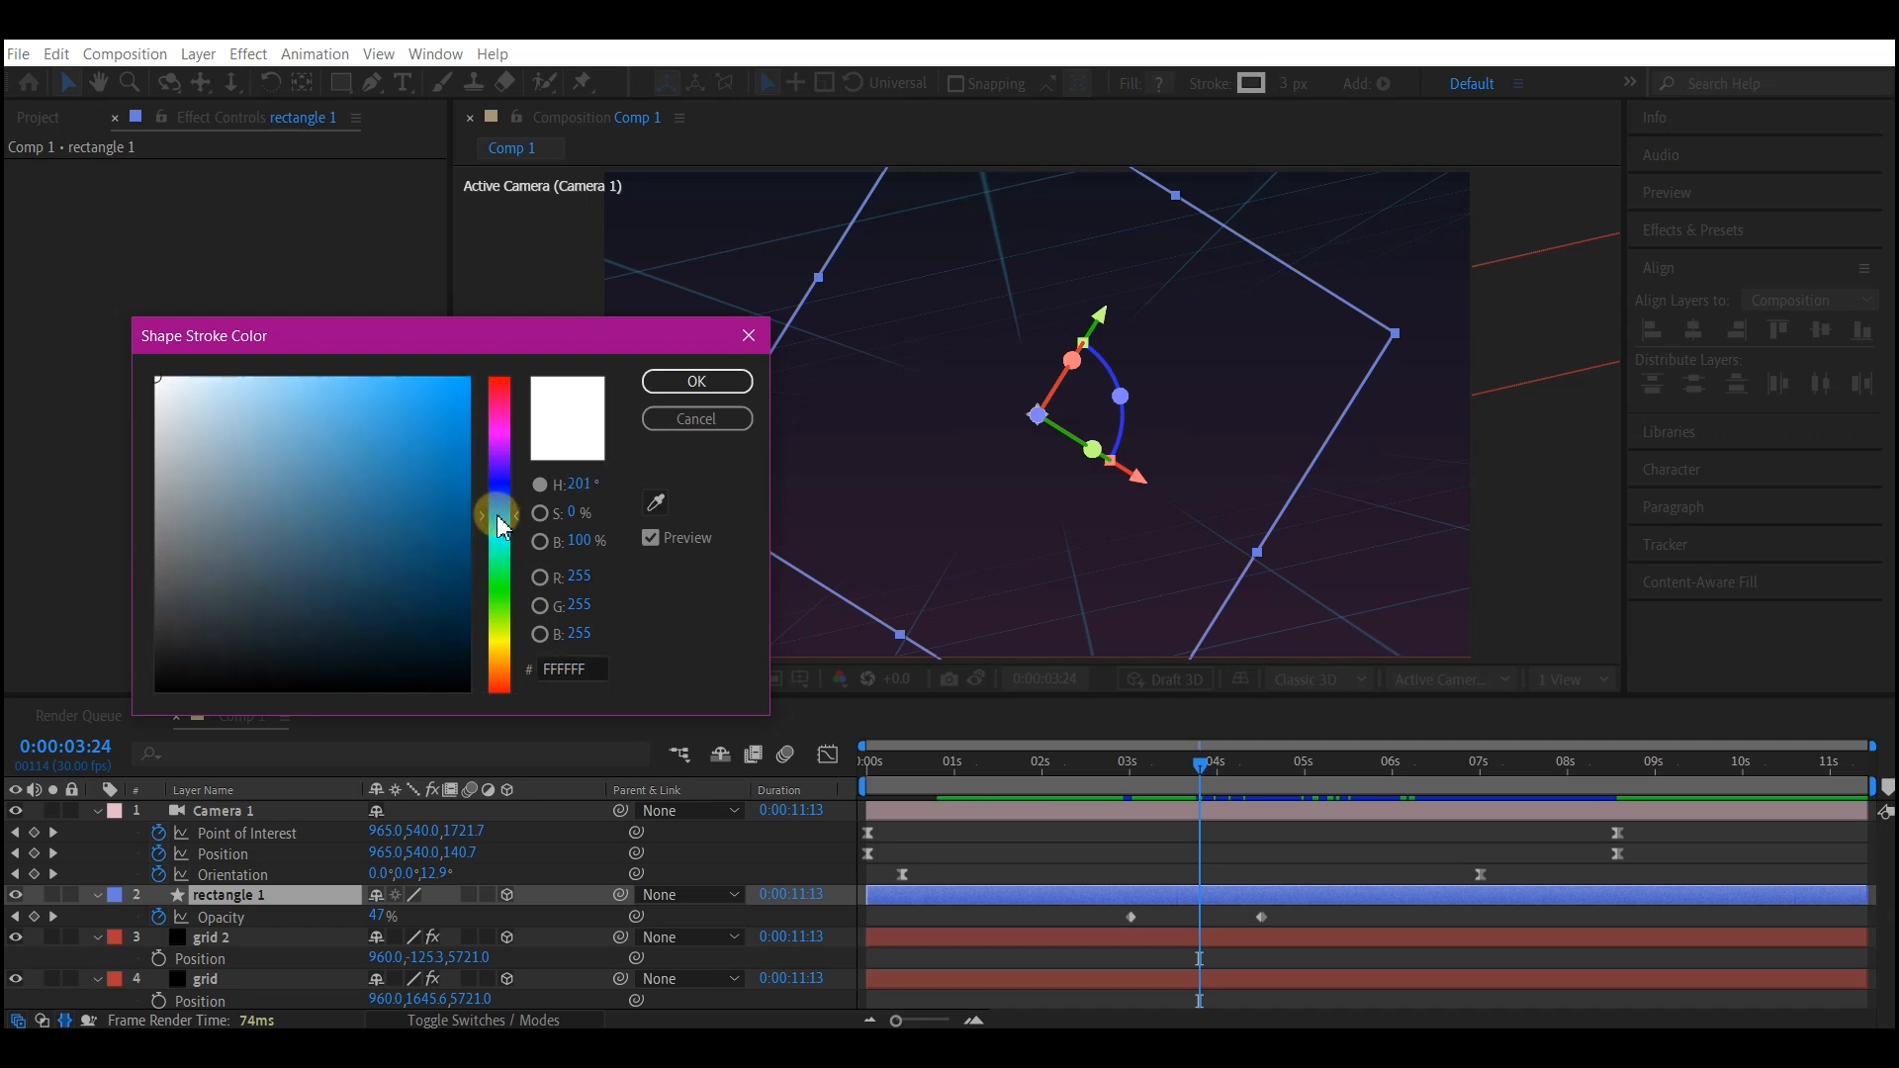
{"action": "left_click", "coordinate": [695, 381]}
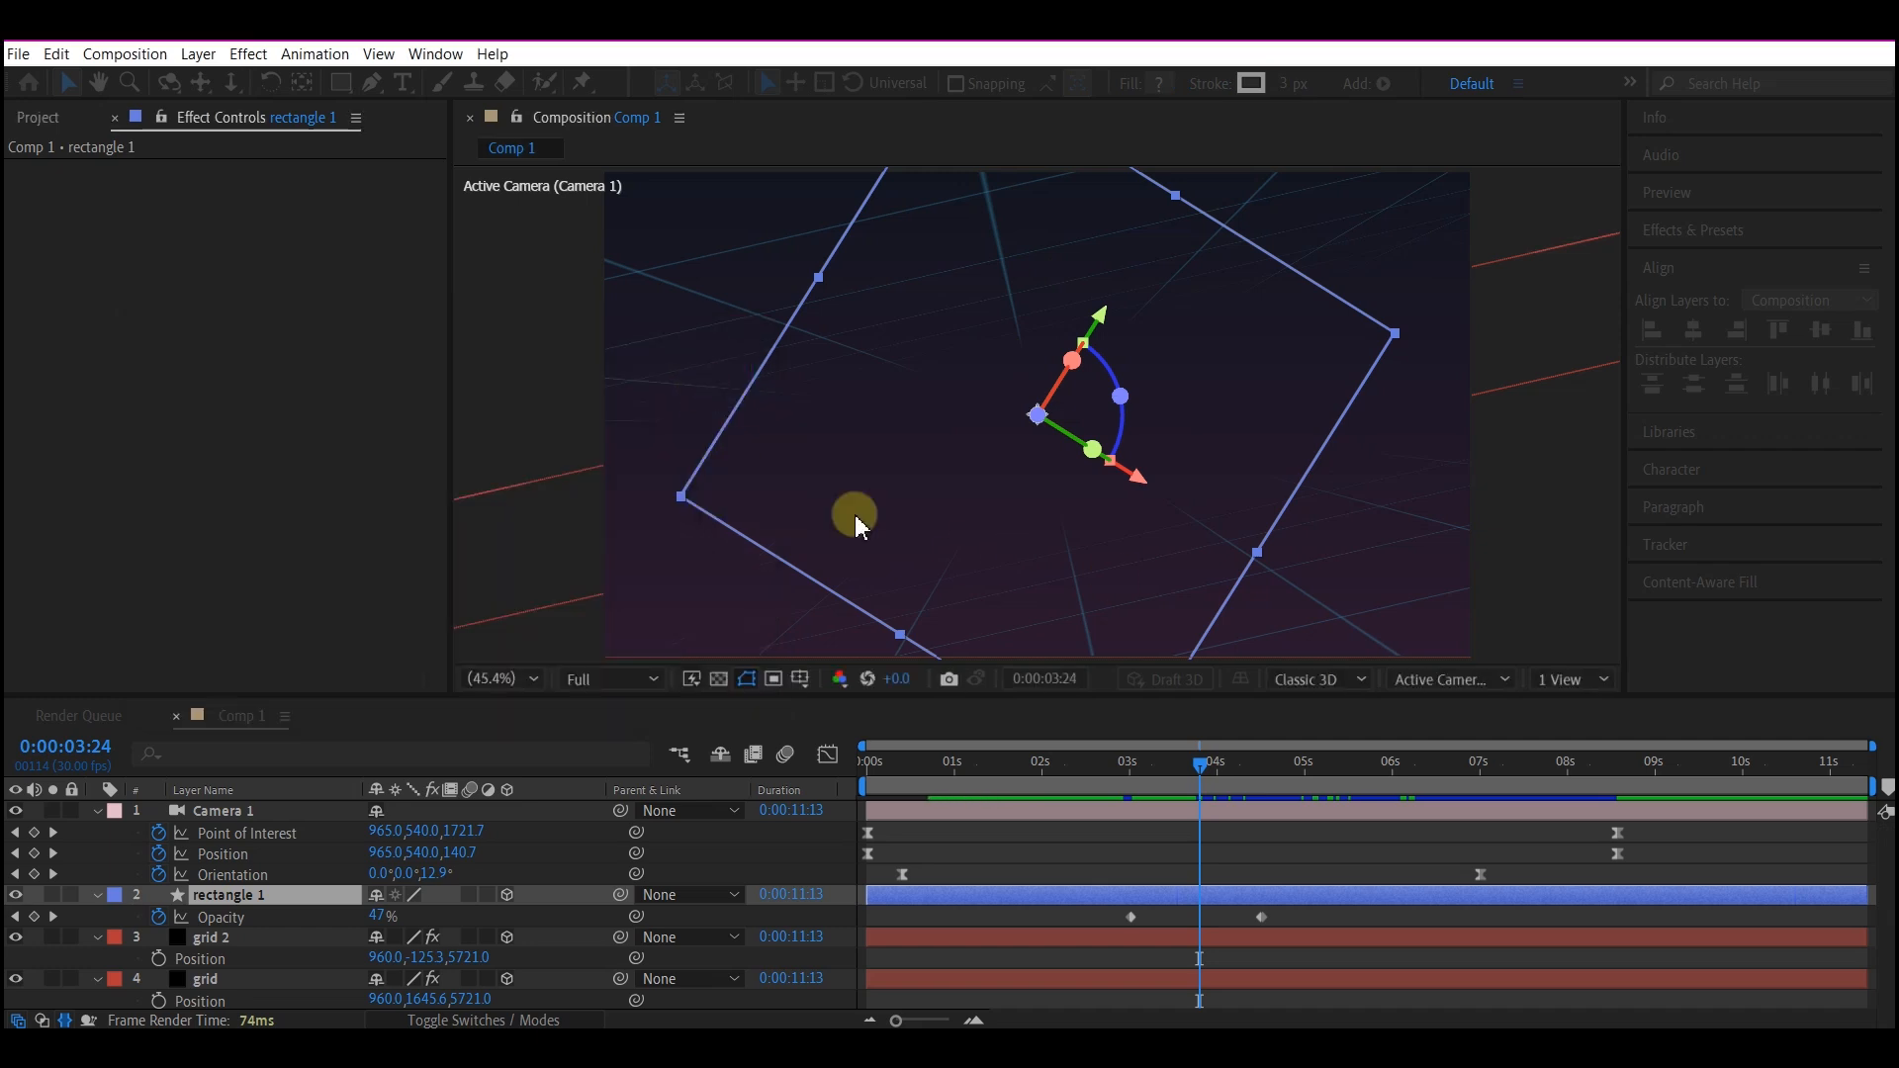
- Duplicate the rectangle 1 layer and set the copy's Z position to 1779.2
{"action": "left_click", "coordinate": [191, 904]}
{"action": "key", "text": "Return"}
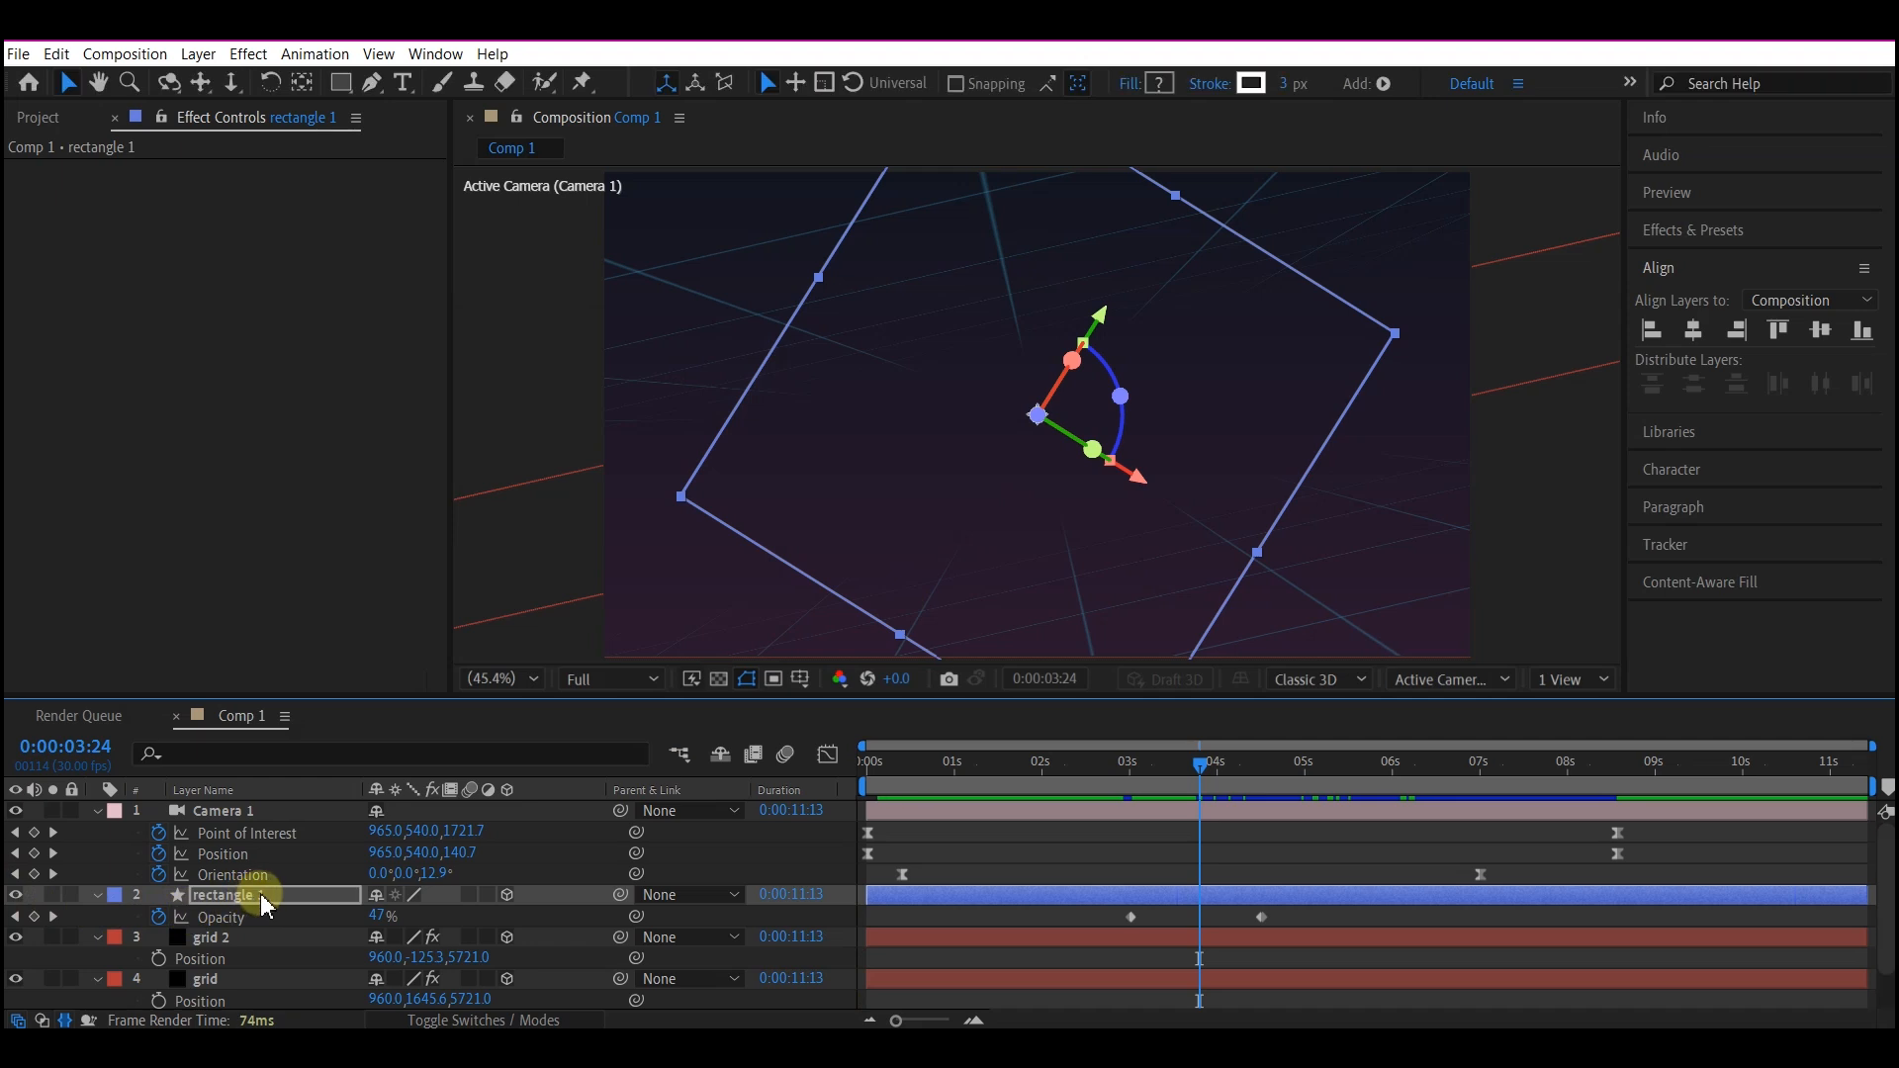
{"action": "key", "text": "Return"}
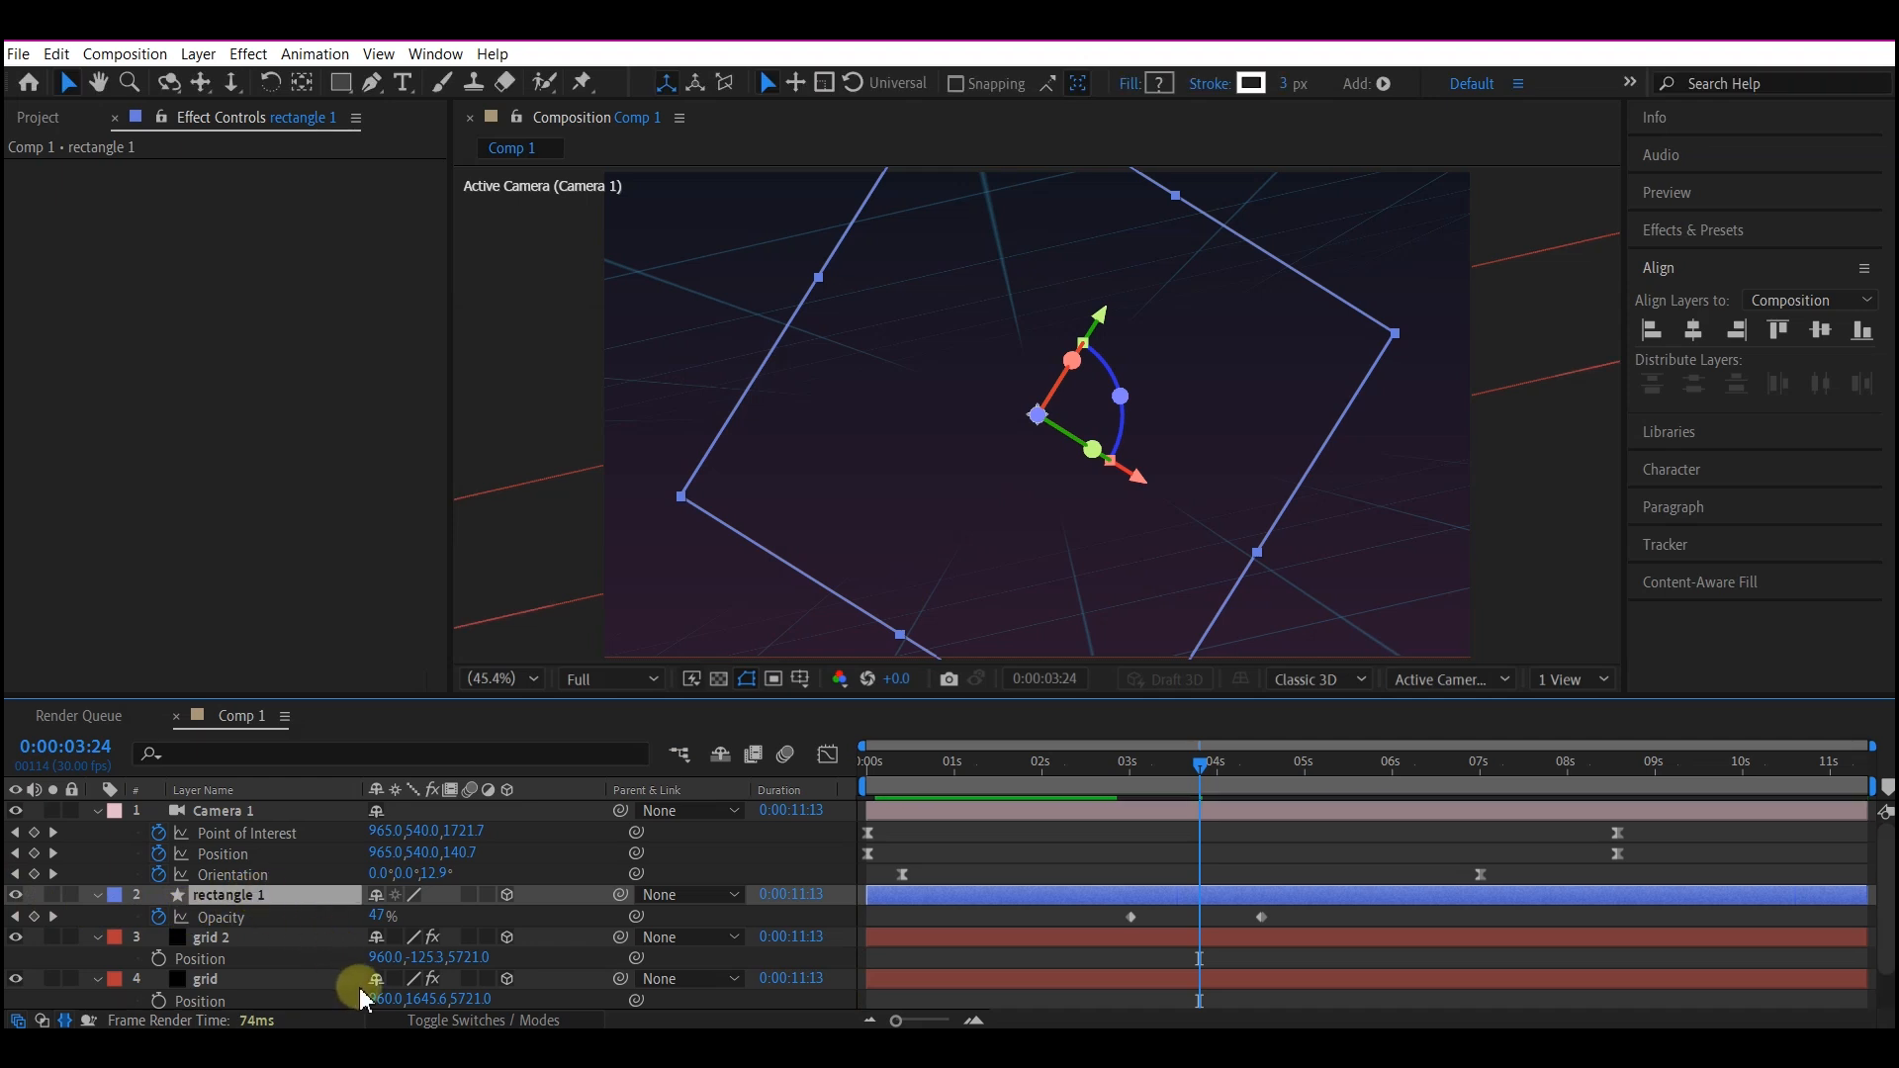
{"action": "key", "text": "ctrl+d"}
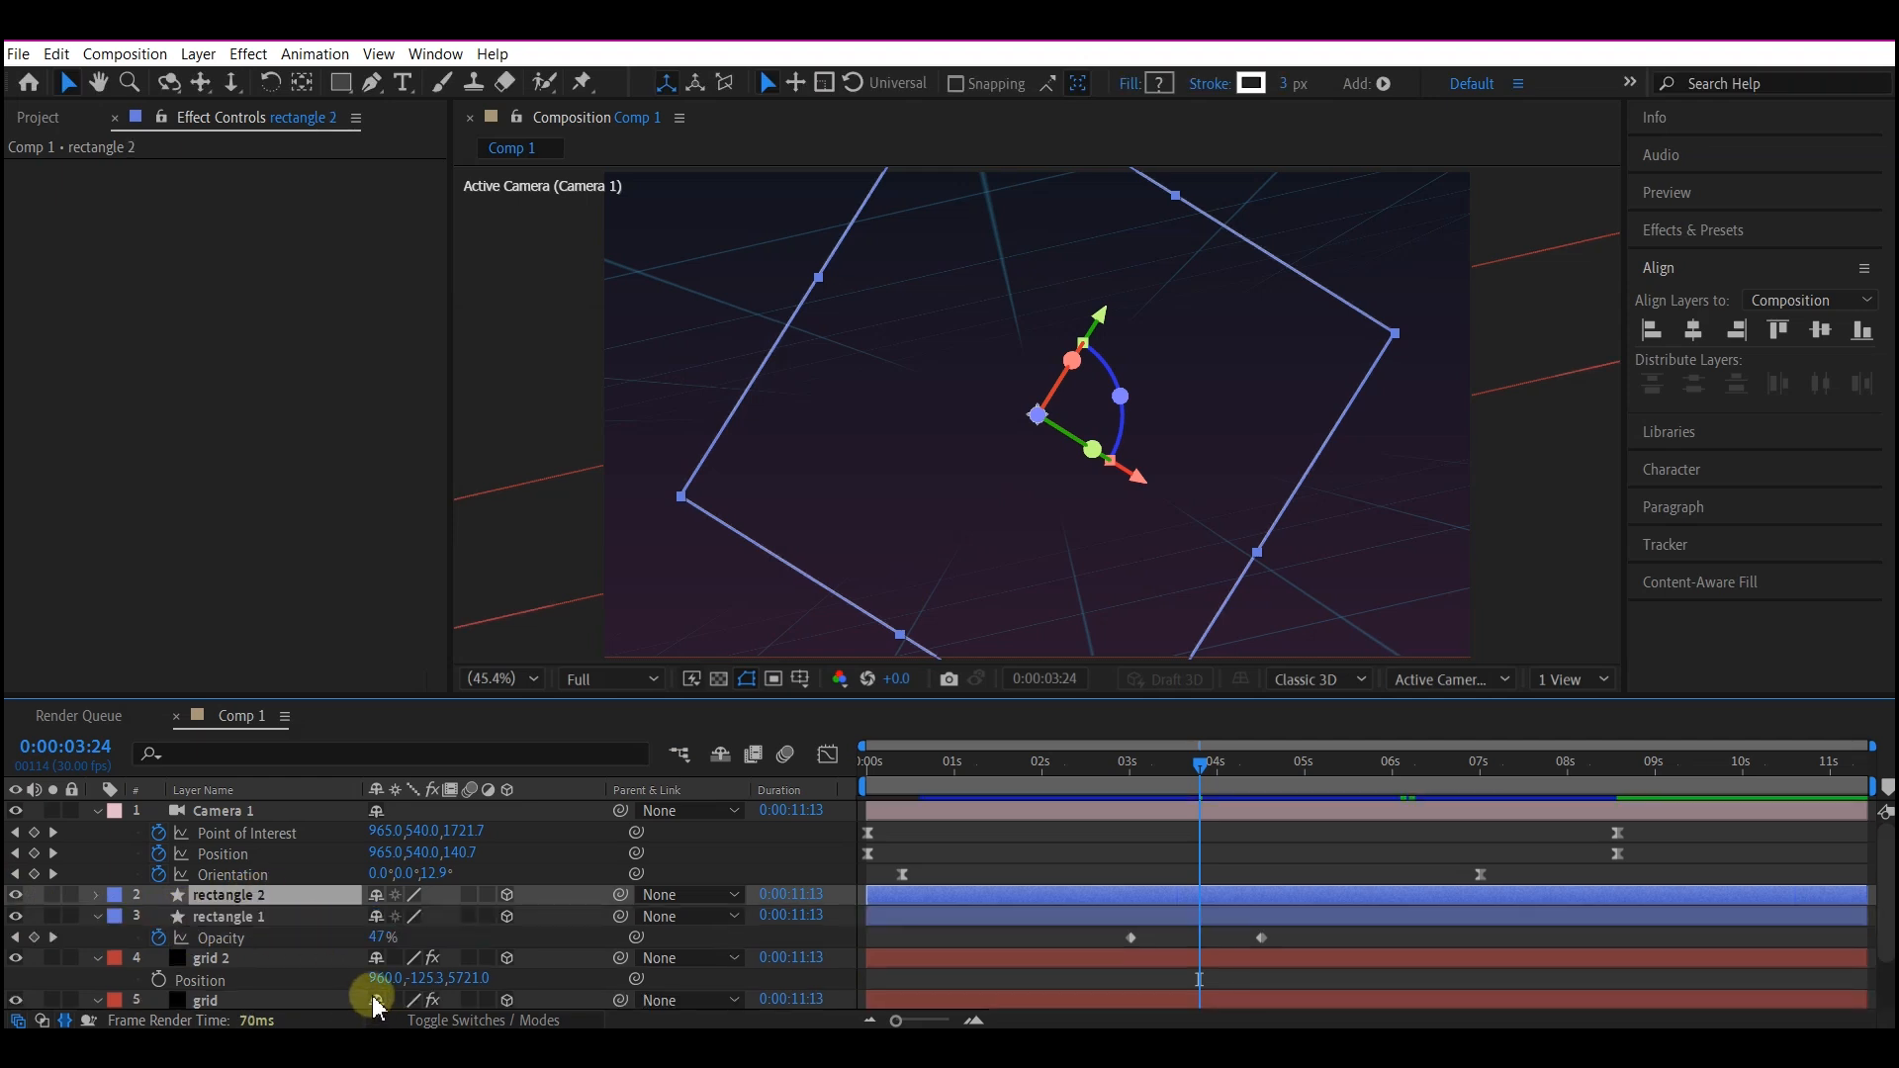
{"action": "key", "text": "p"}
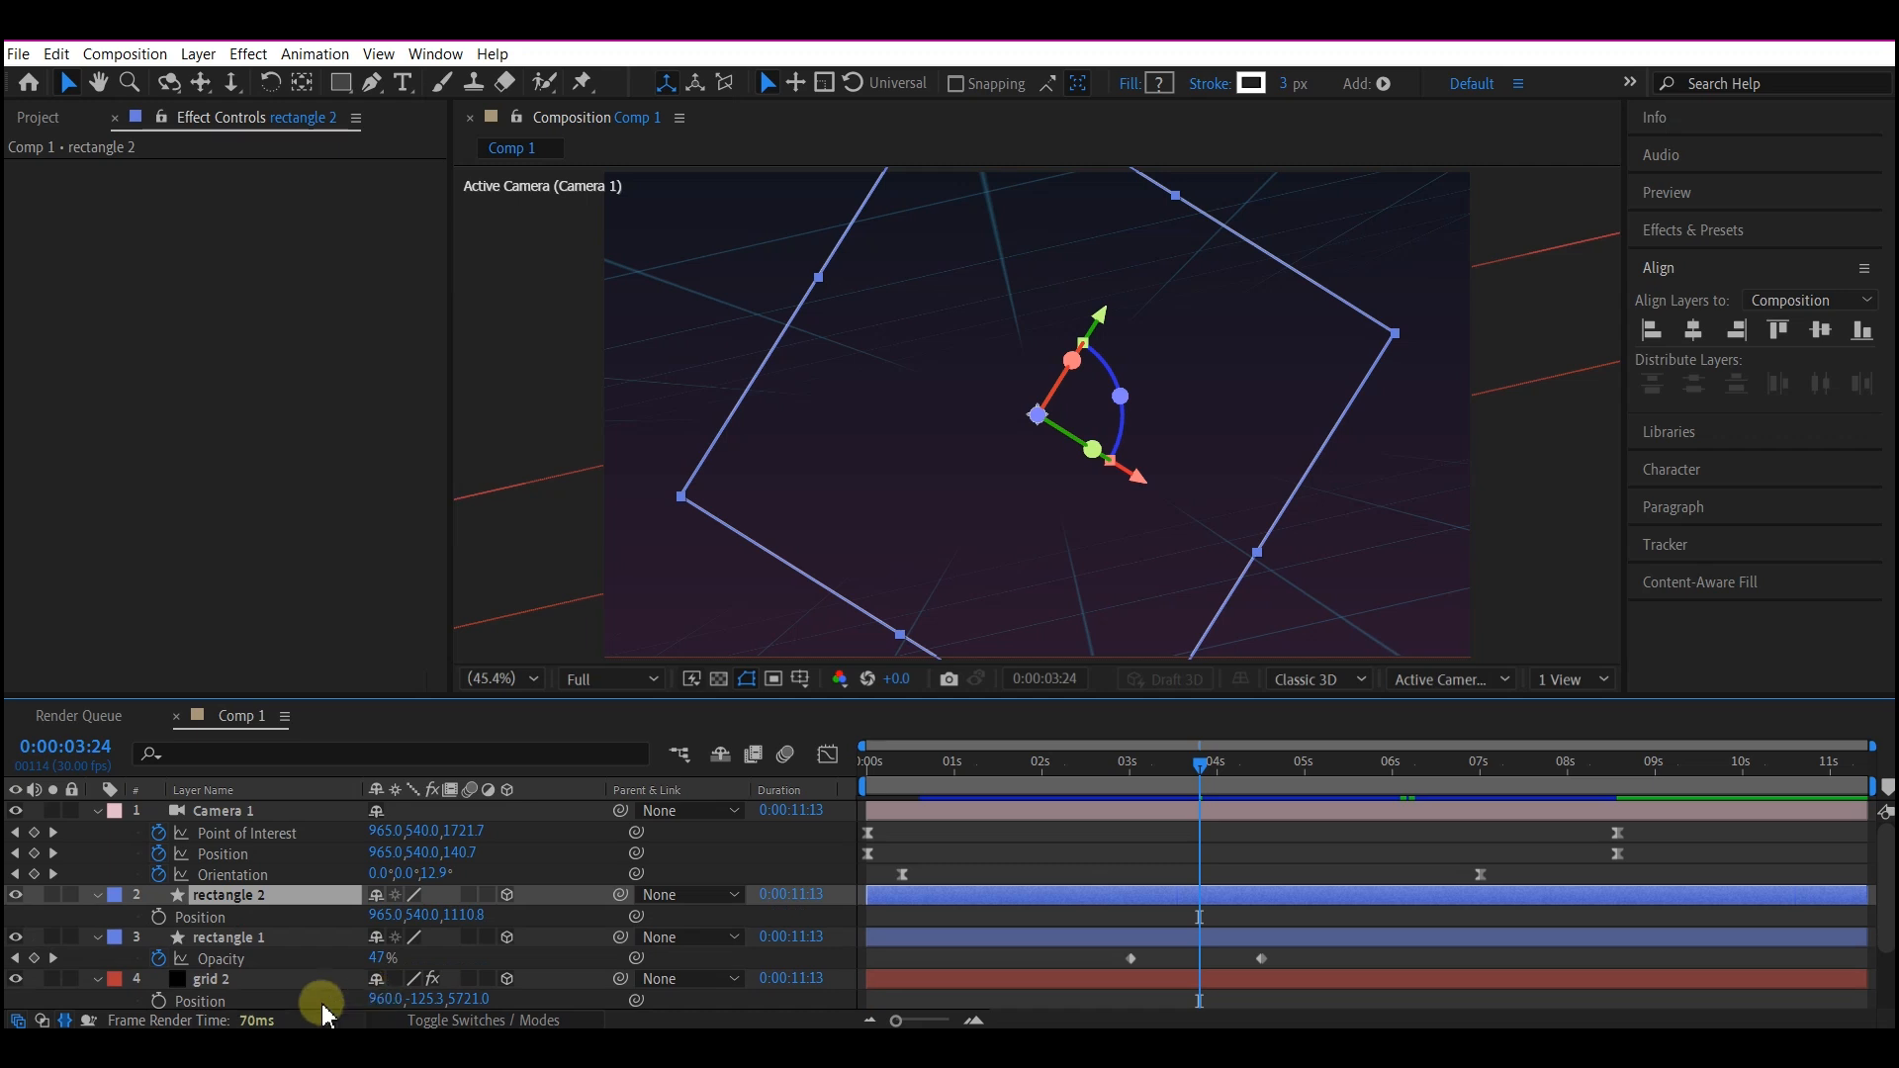
{"action": "left_click", "coordinate": [465, 915]}
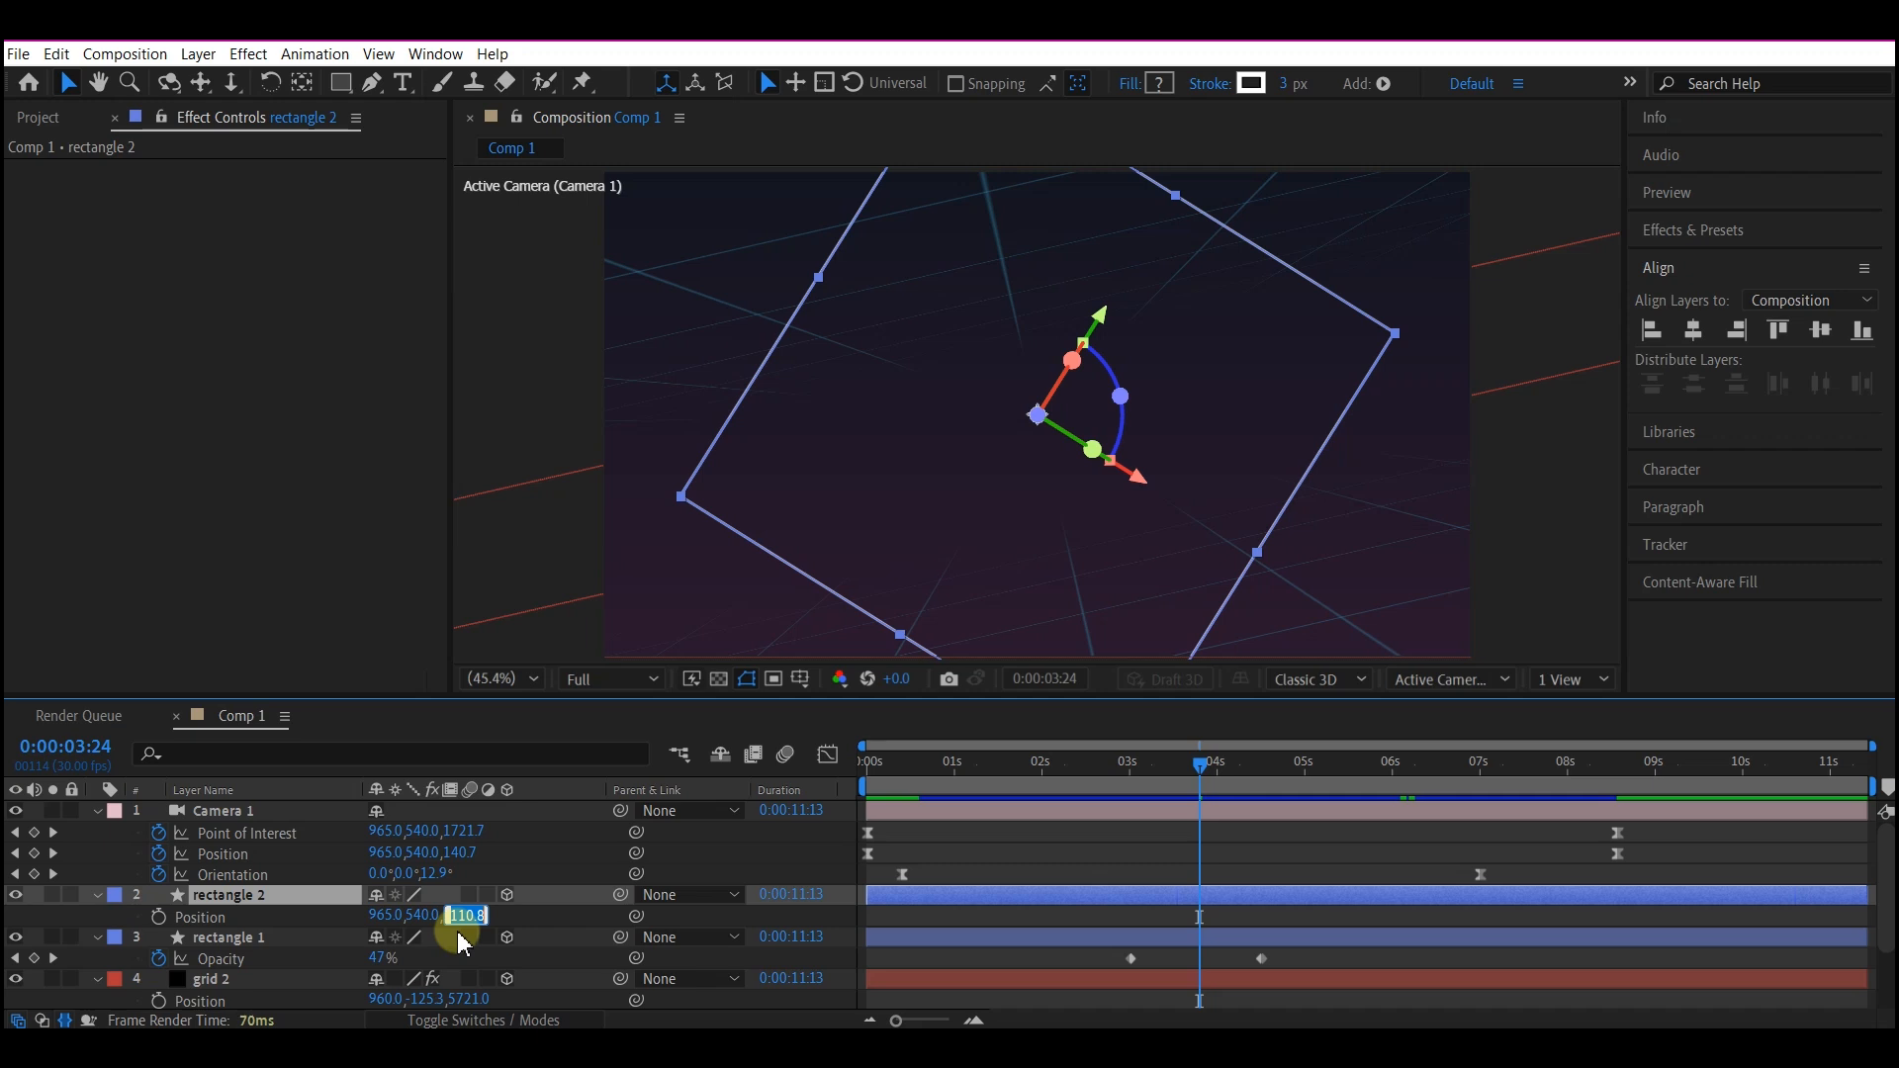
{"action": "type", "text": "779.2"}
{"action": "key", "text": "Return"}
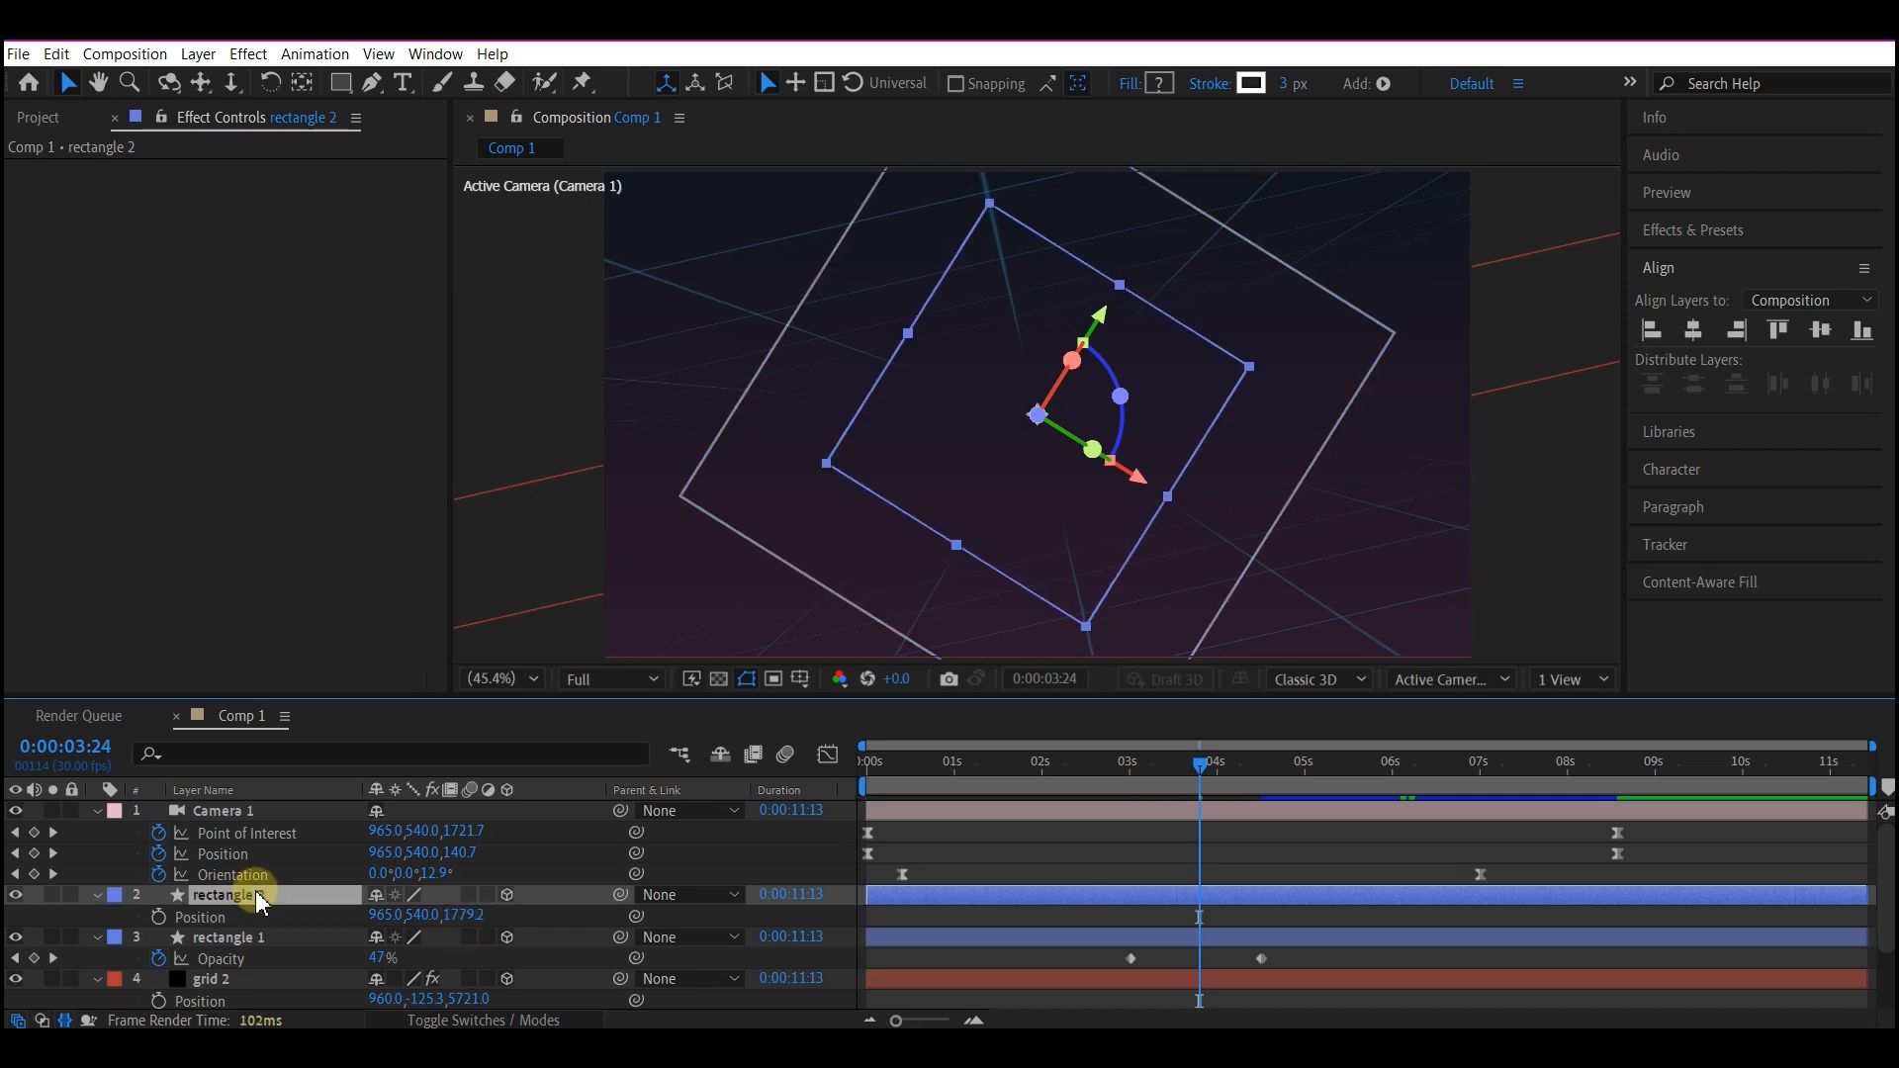
- Duplicate the rectangle 2 layer and set the copy's Z position to 2329.2
{"action": "key", "text": "ctrl+d"}
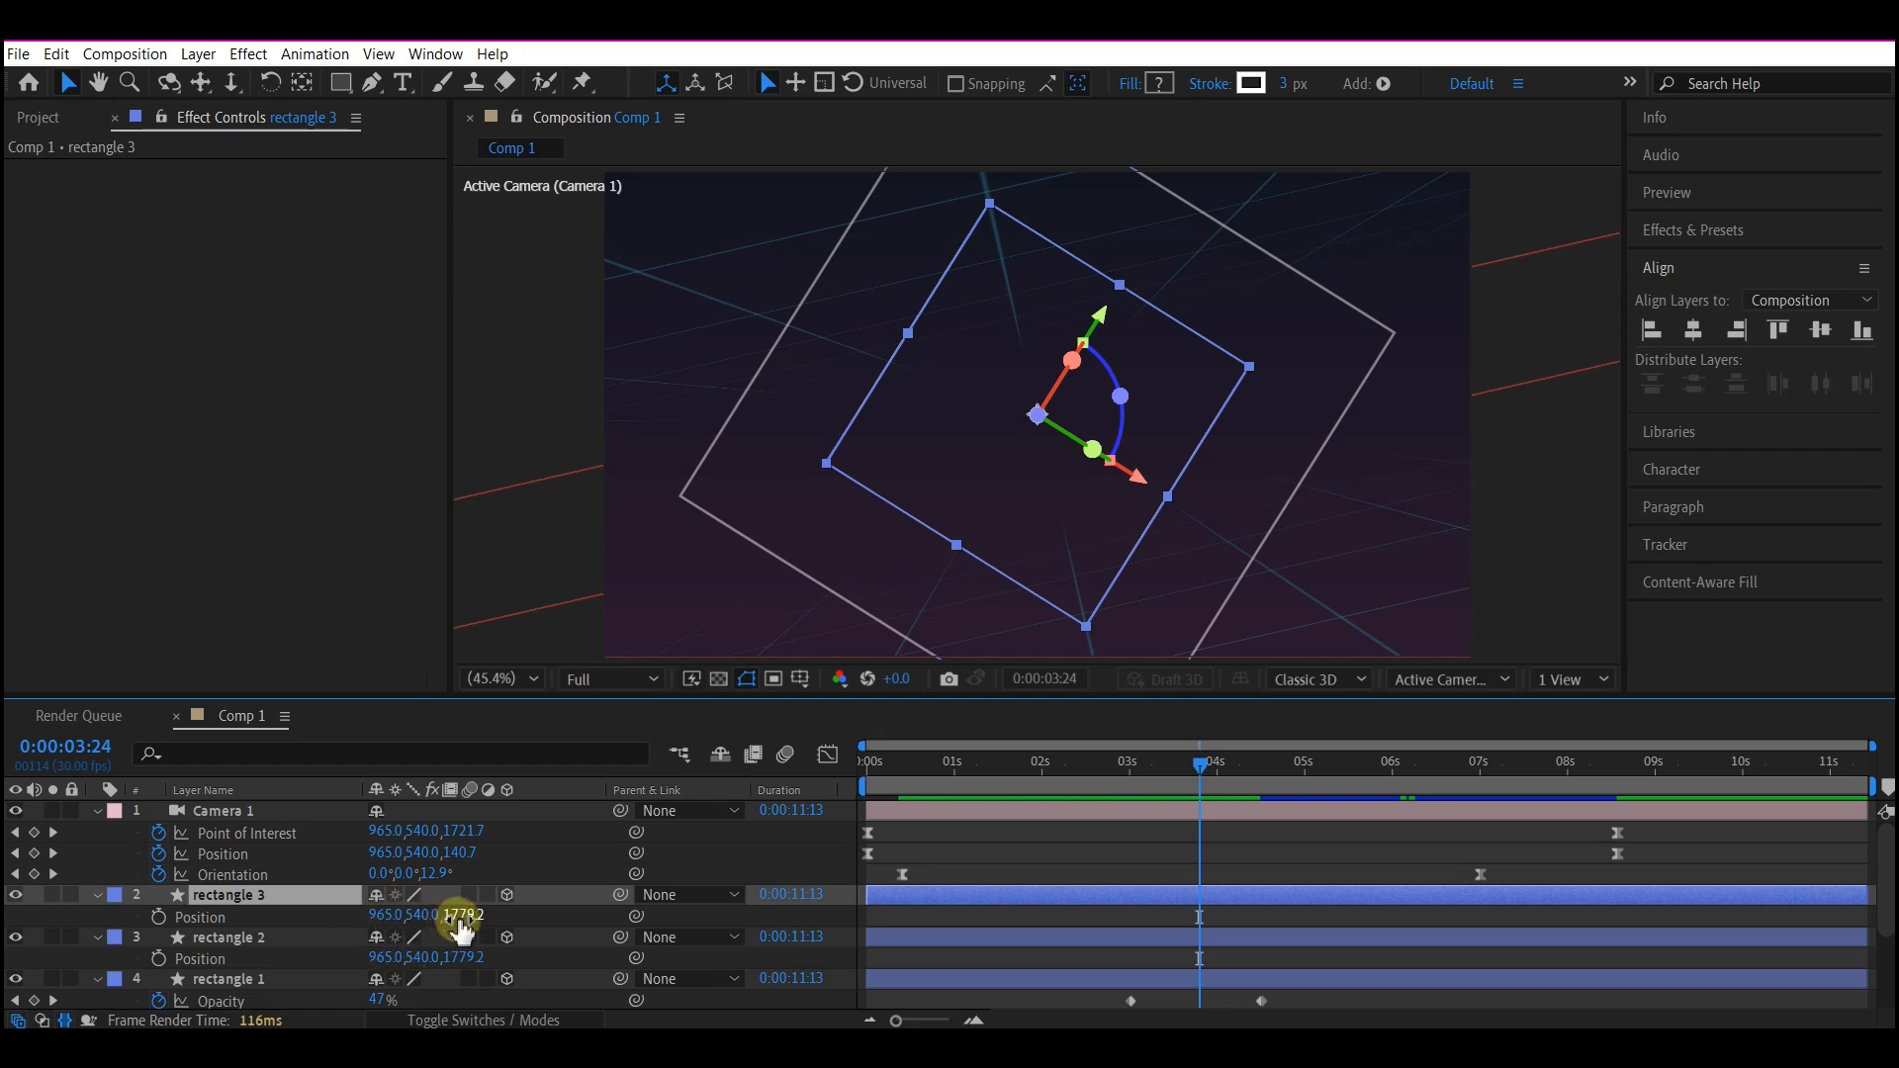
{"action": "type", "text": "2329.2"}
{"action": "key", "text": "Return"}
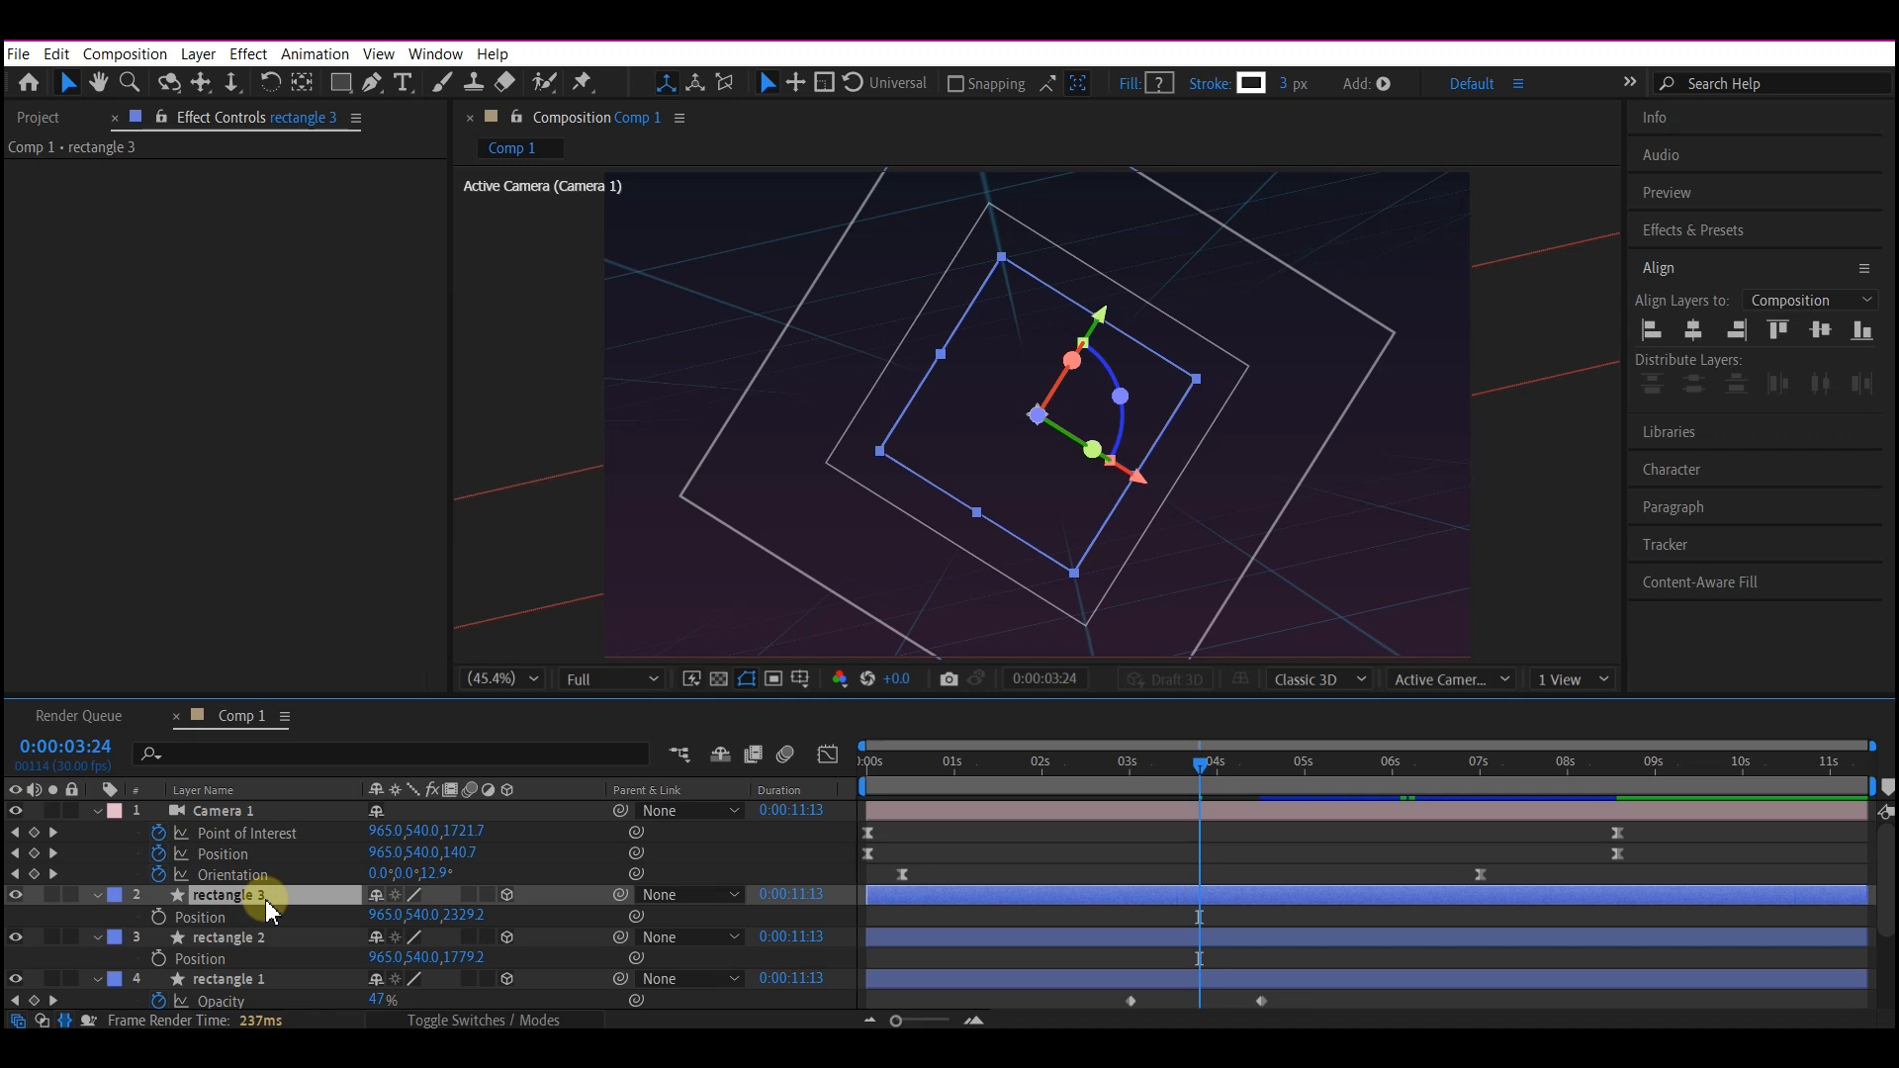
- Duplicate the rectangle 3 layer and set the copy's Z position to 3201.7
{"action": "key", "text": "ctrl+d"}
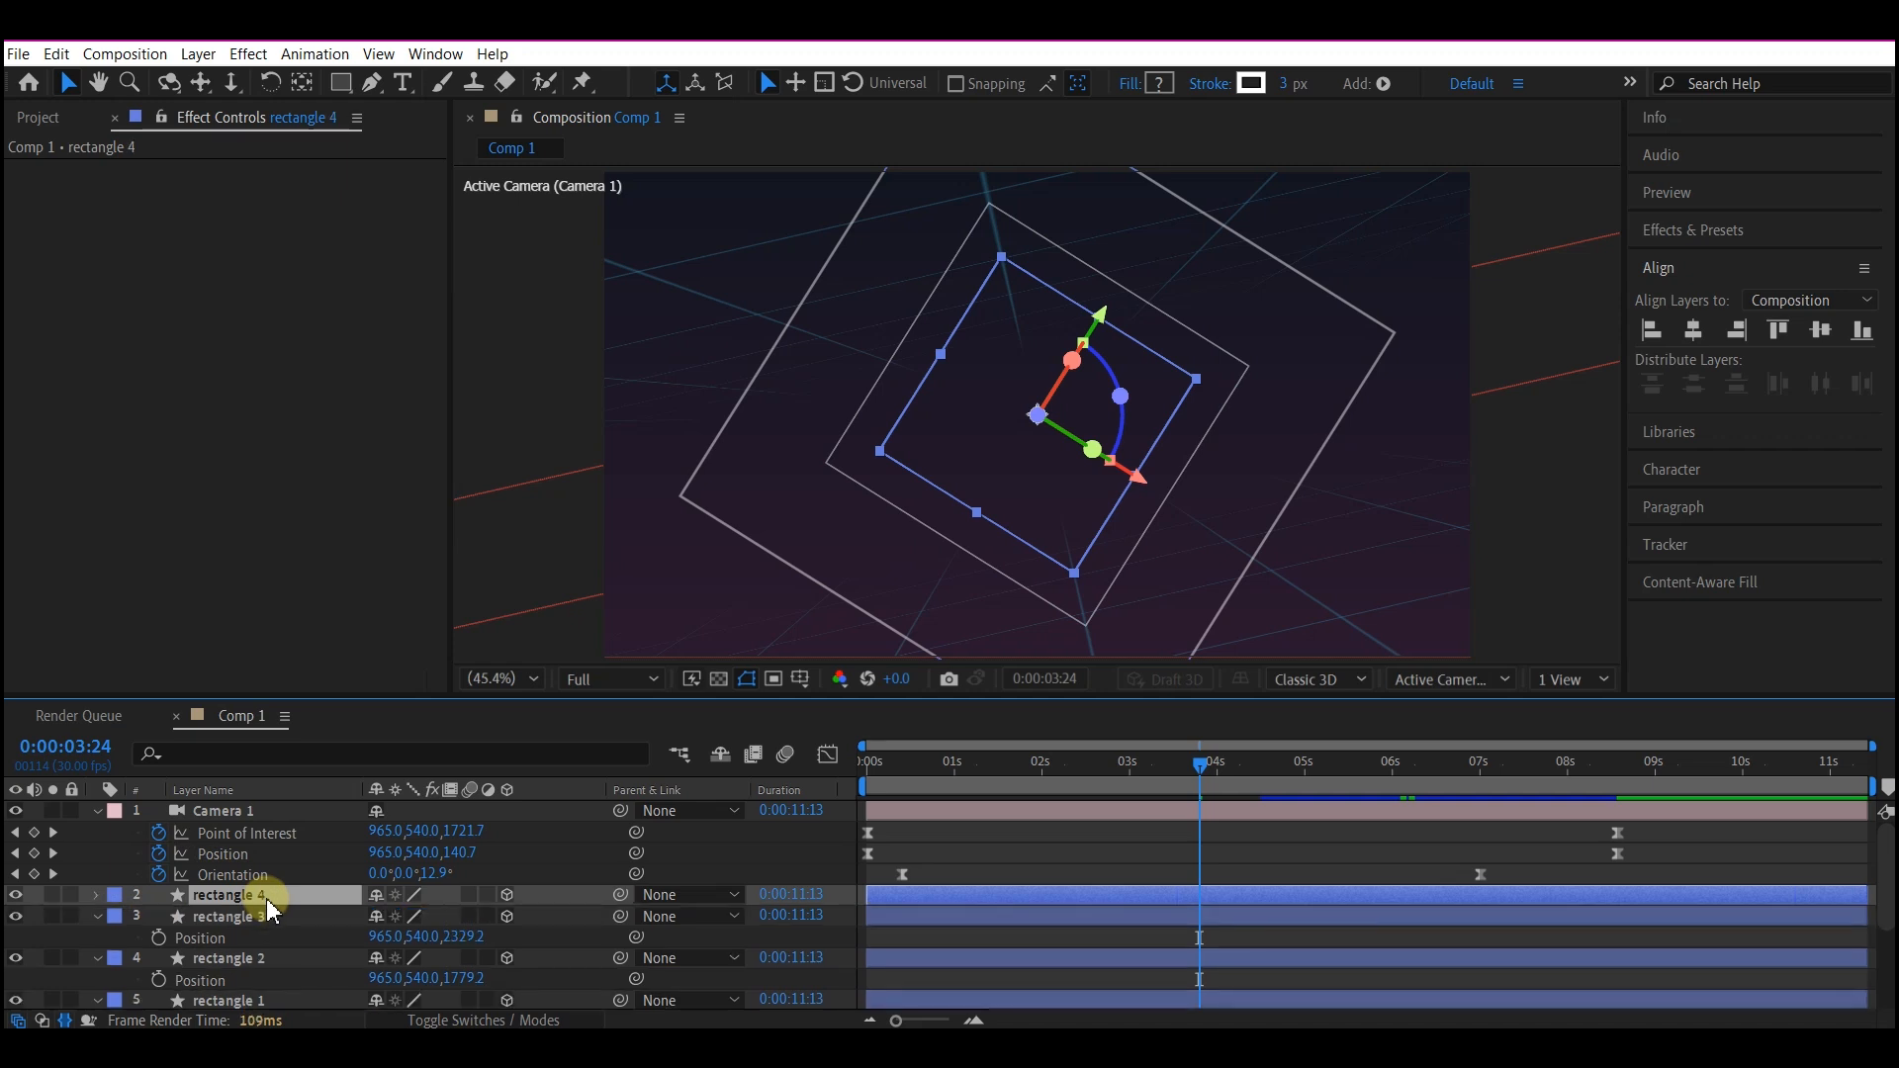
{"action": "key", "text": "p"}
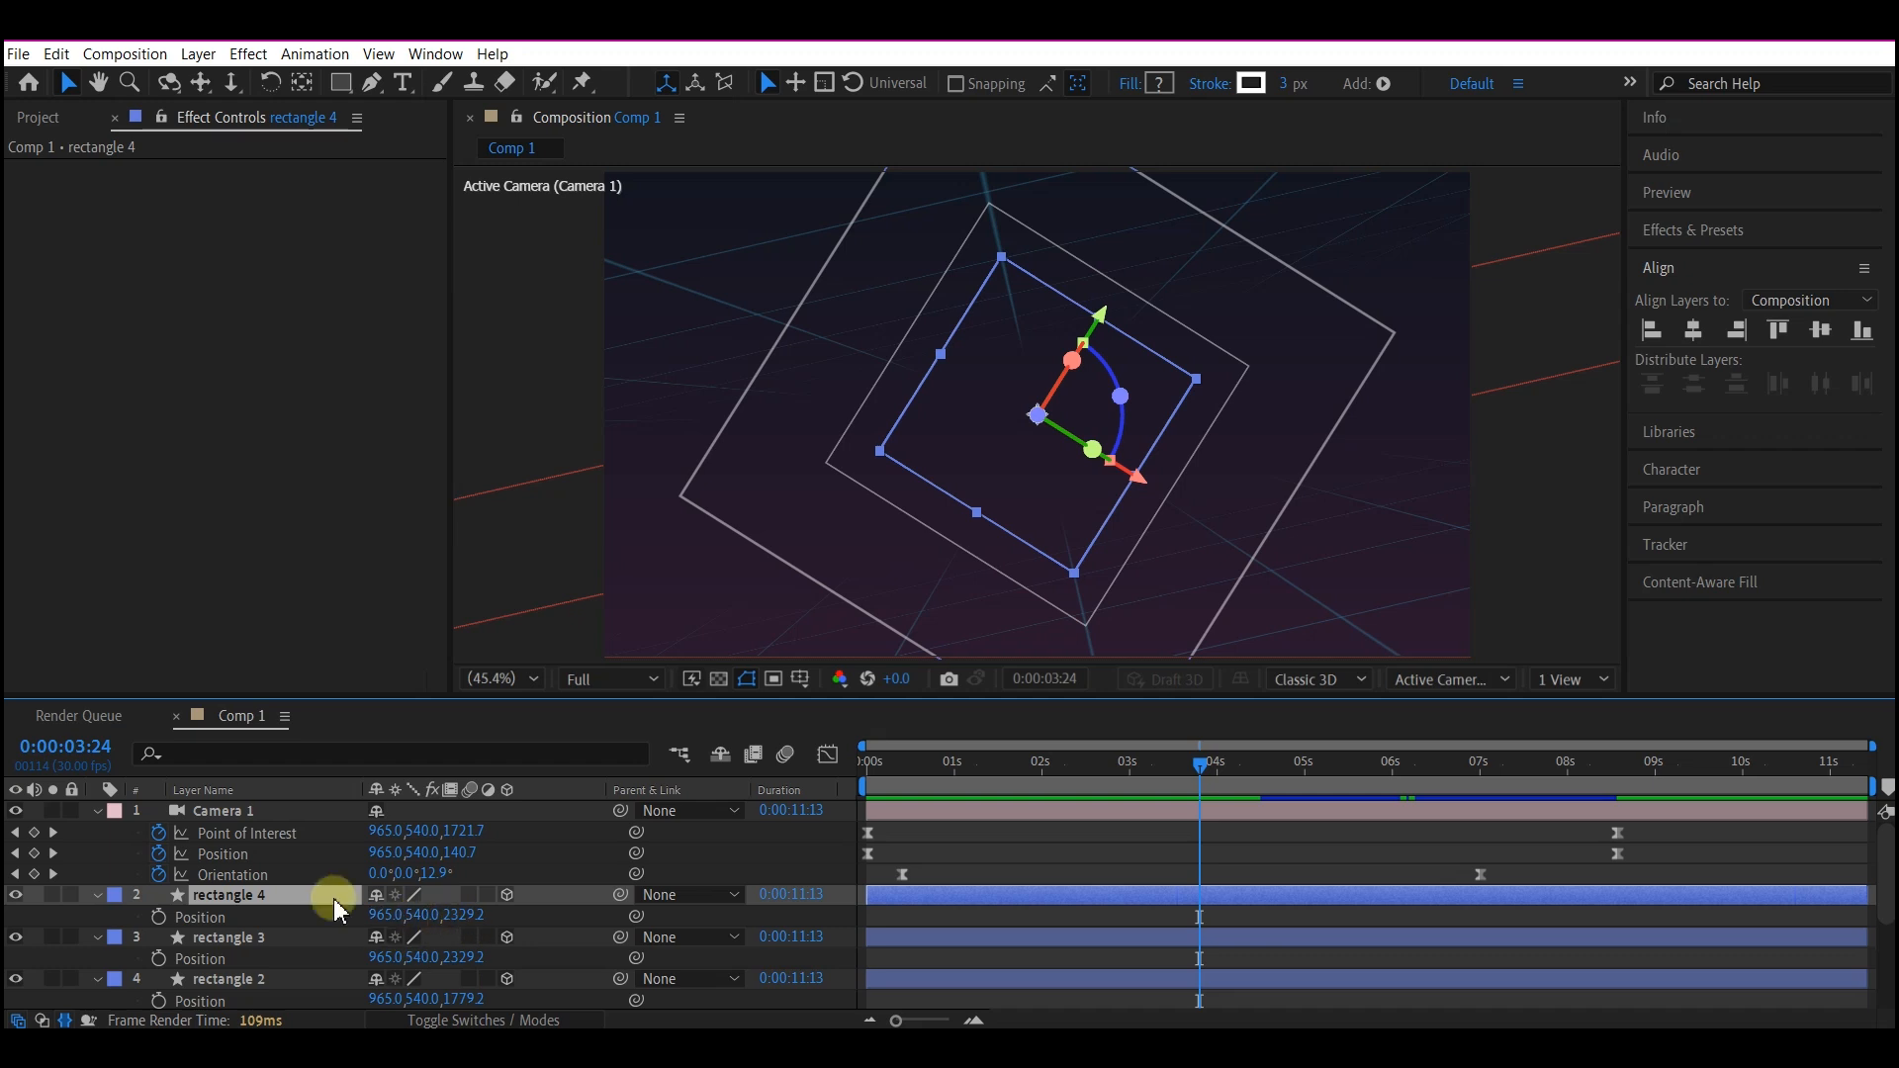
{"action": "left_click_drag", "start_coordinate": [444, 914], "coordinate": [461, 920]}
{"action": "type", "text": "201.7"}
{"action": "key", "text": "Return"}
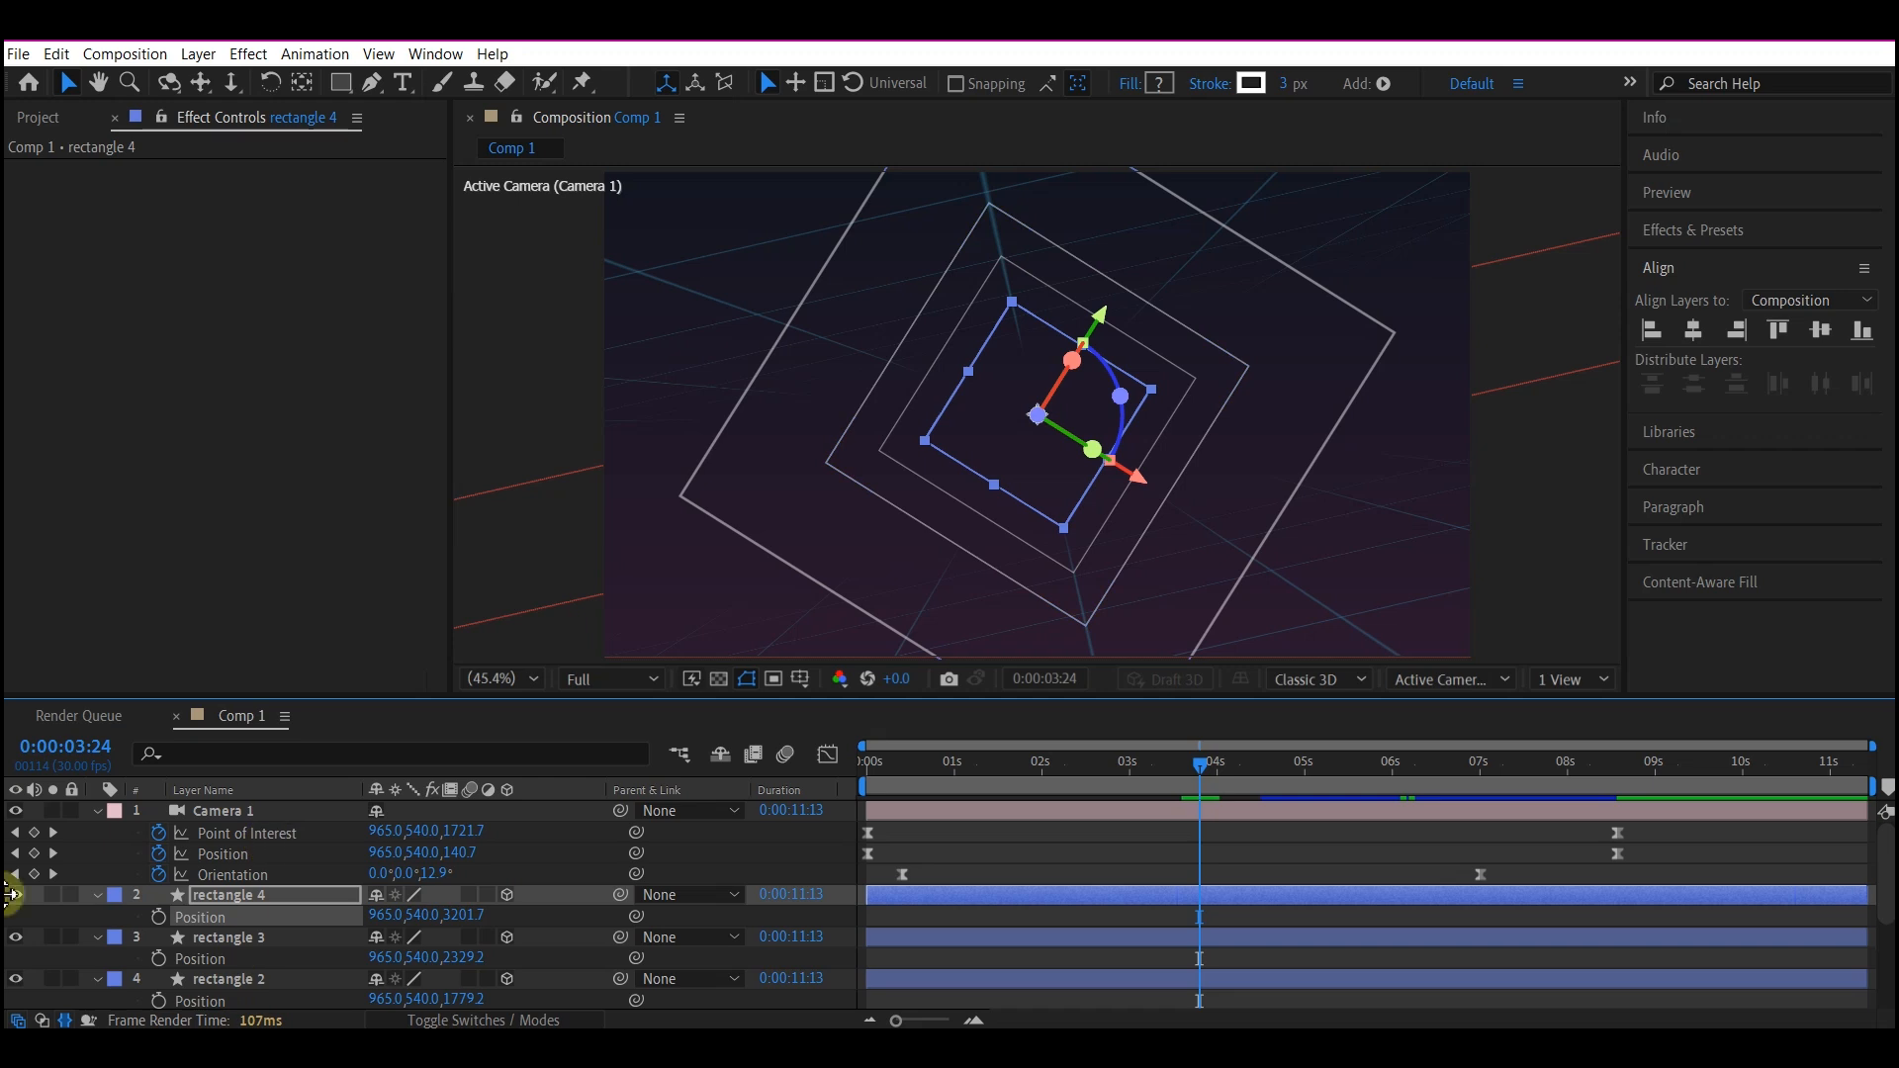
- Stagger the opacity fades, ending rectangle 2 at about 4.3 s, rectangle 3 at 4 s and rectangle 4 at 3.9 s, and scrub to check
{"action": "scroll", "coordinate": [188, 880], "scroll_direction": "down", "scroll_amount": 3}
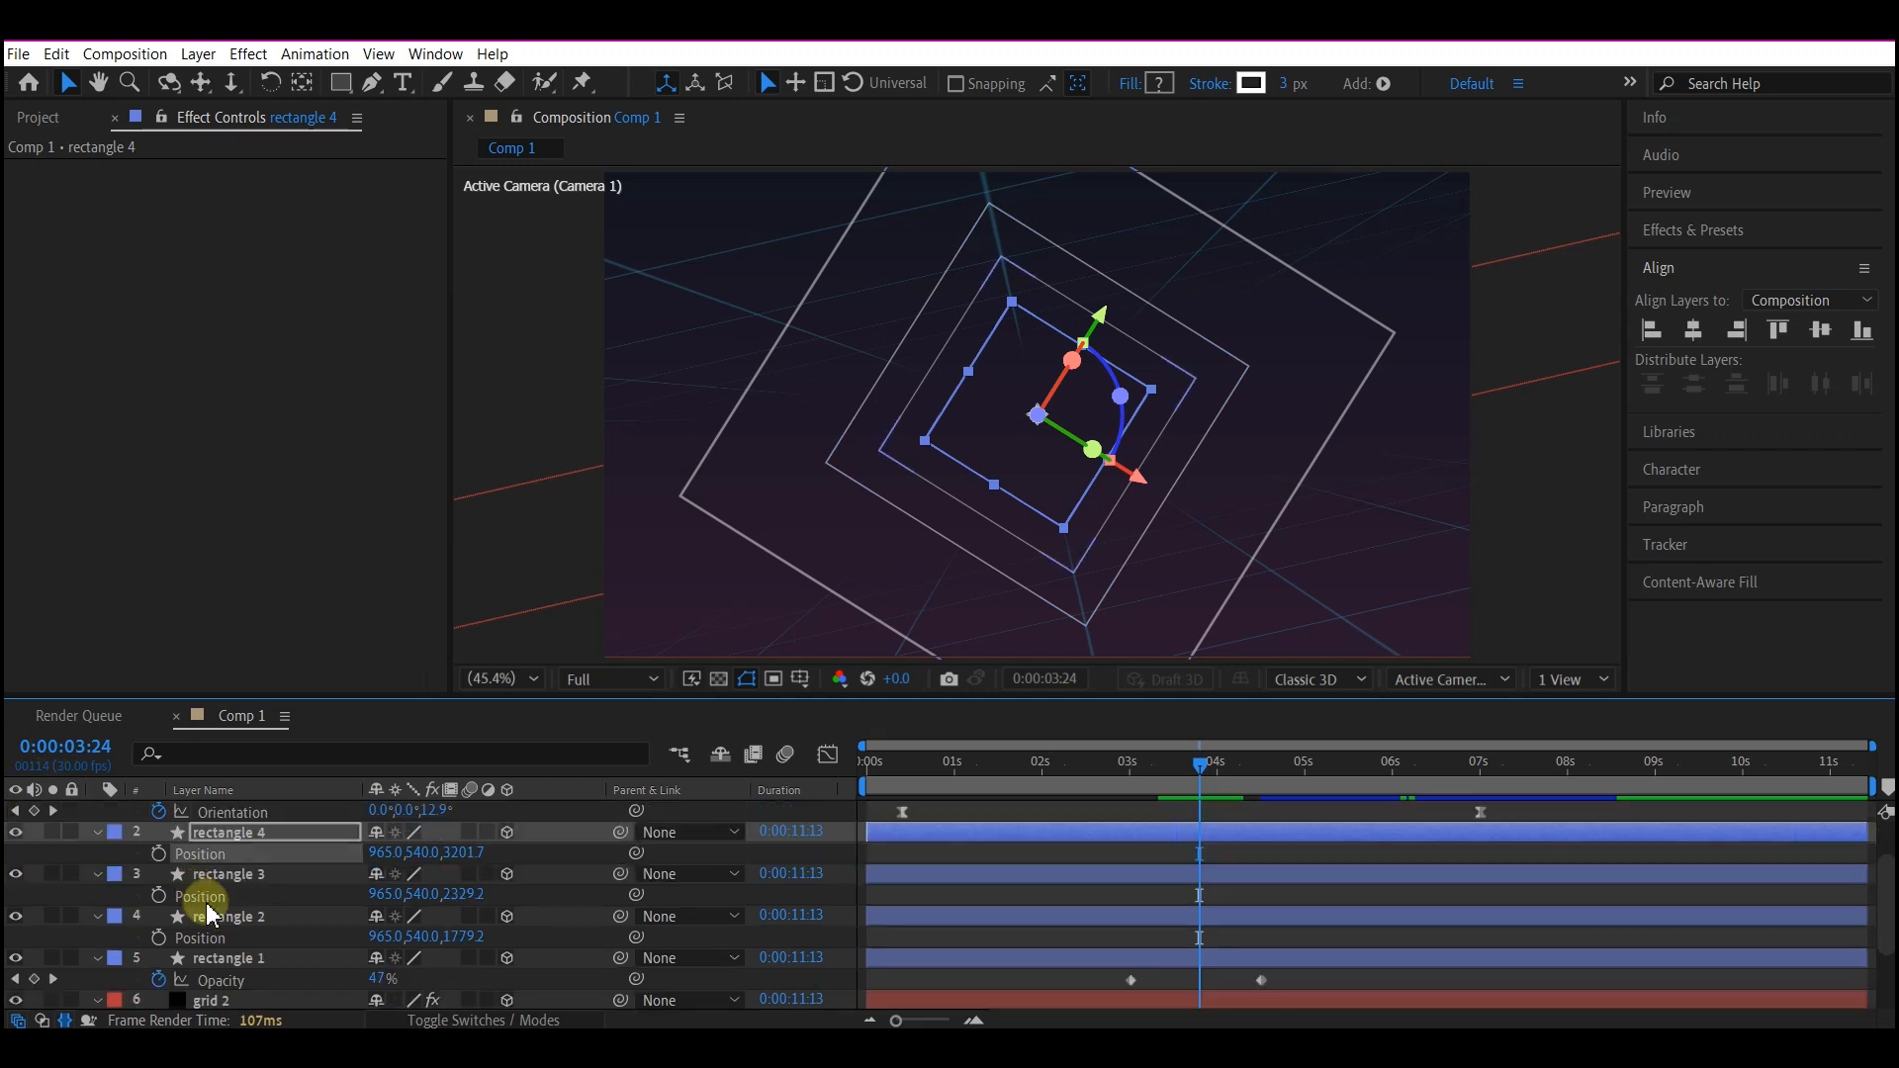
{"action": "left_click", "coordinate": [225, 958], "text": "shift"}
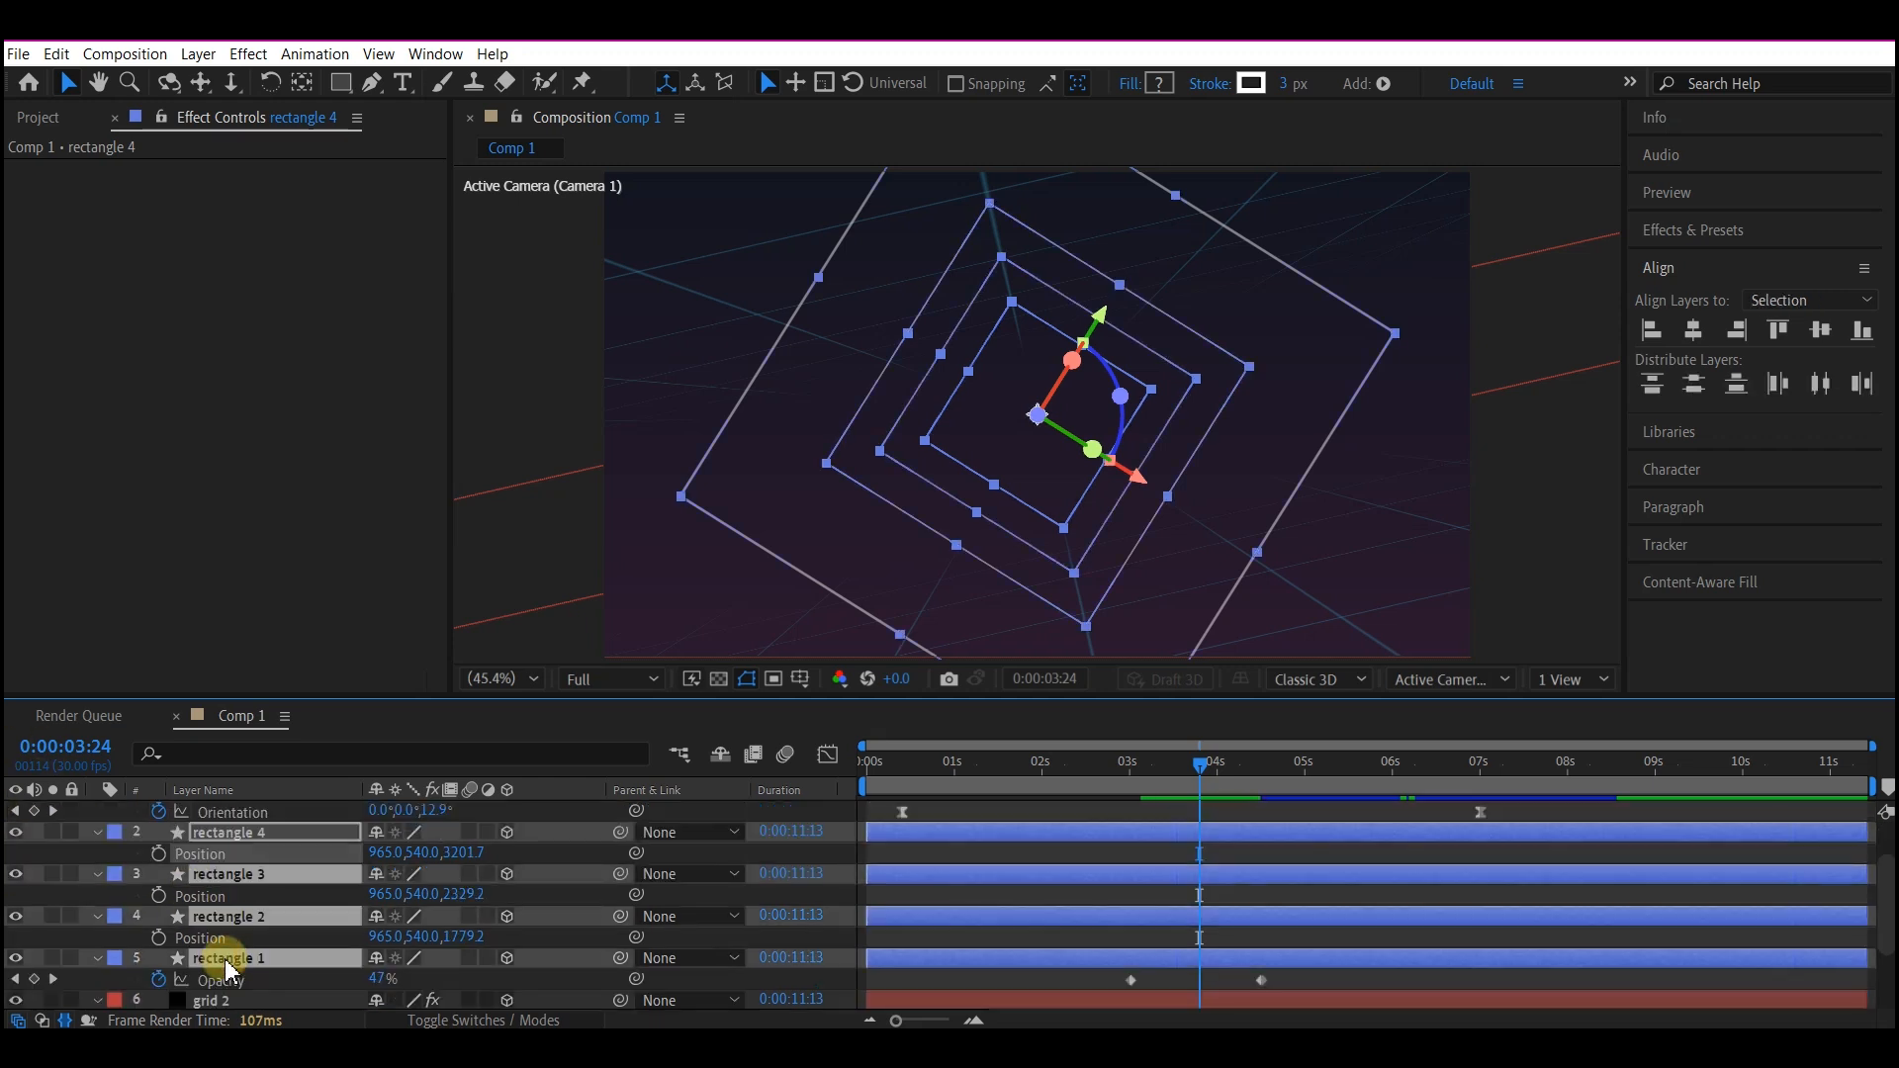
{"action": "key", "text": "t"}
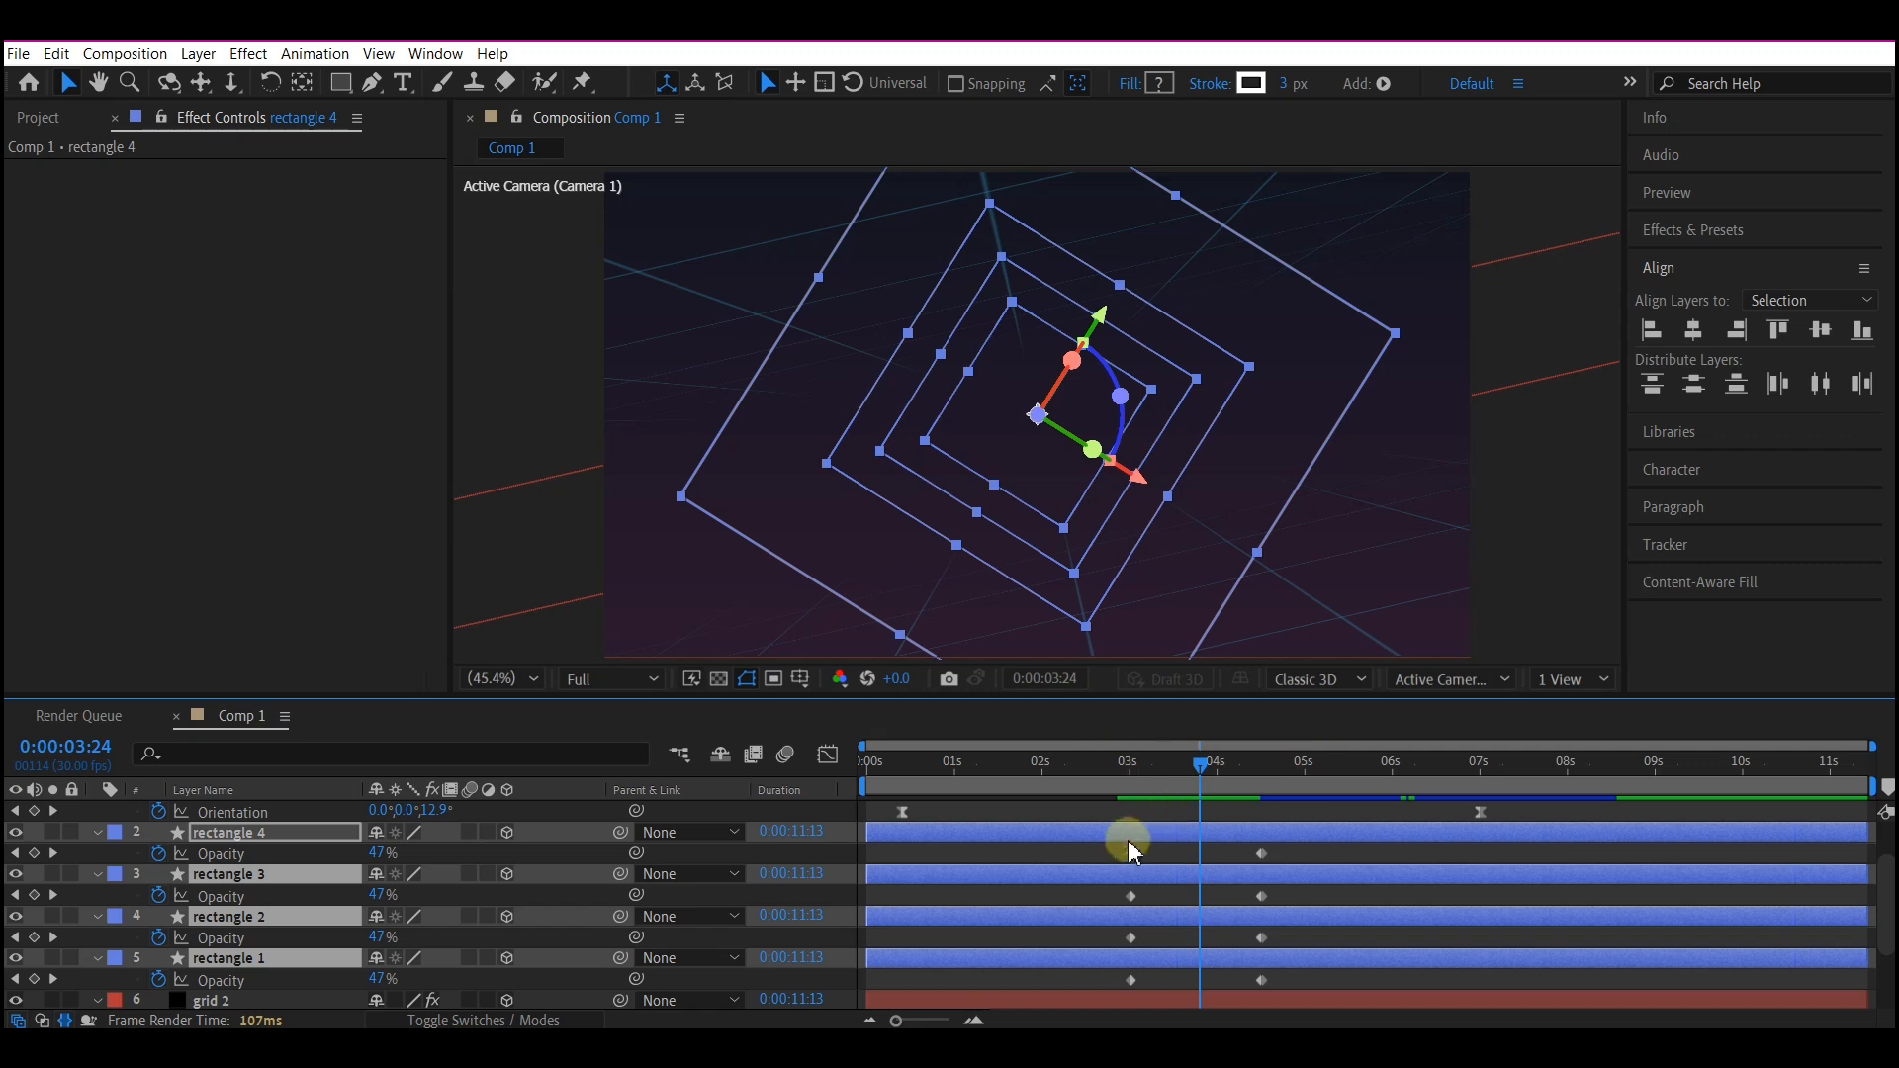
{"action": "scroll", "coordinate": [1326, 930], "scroll_direction": "down", "scroll_amount": 3}
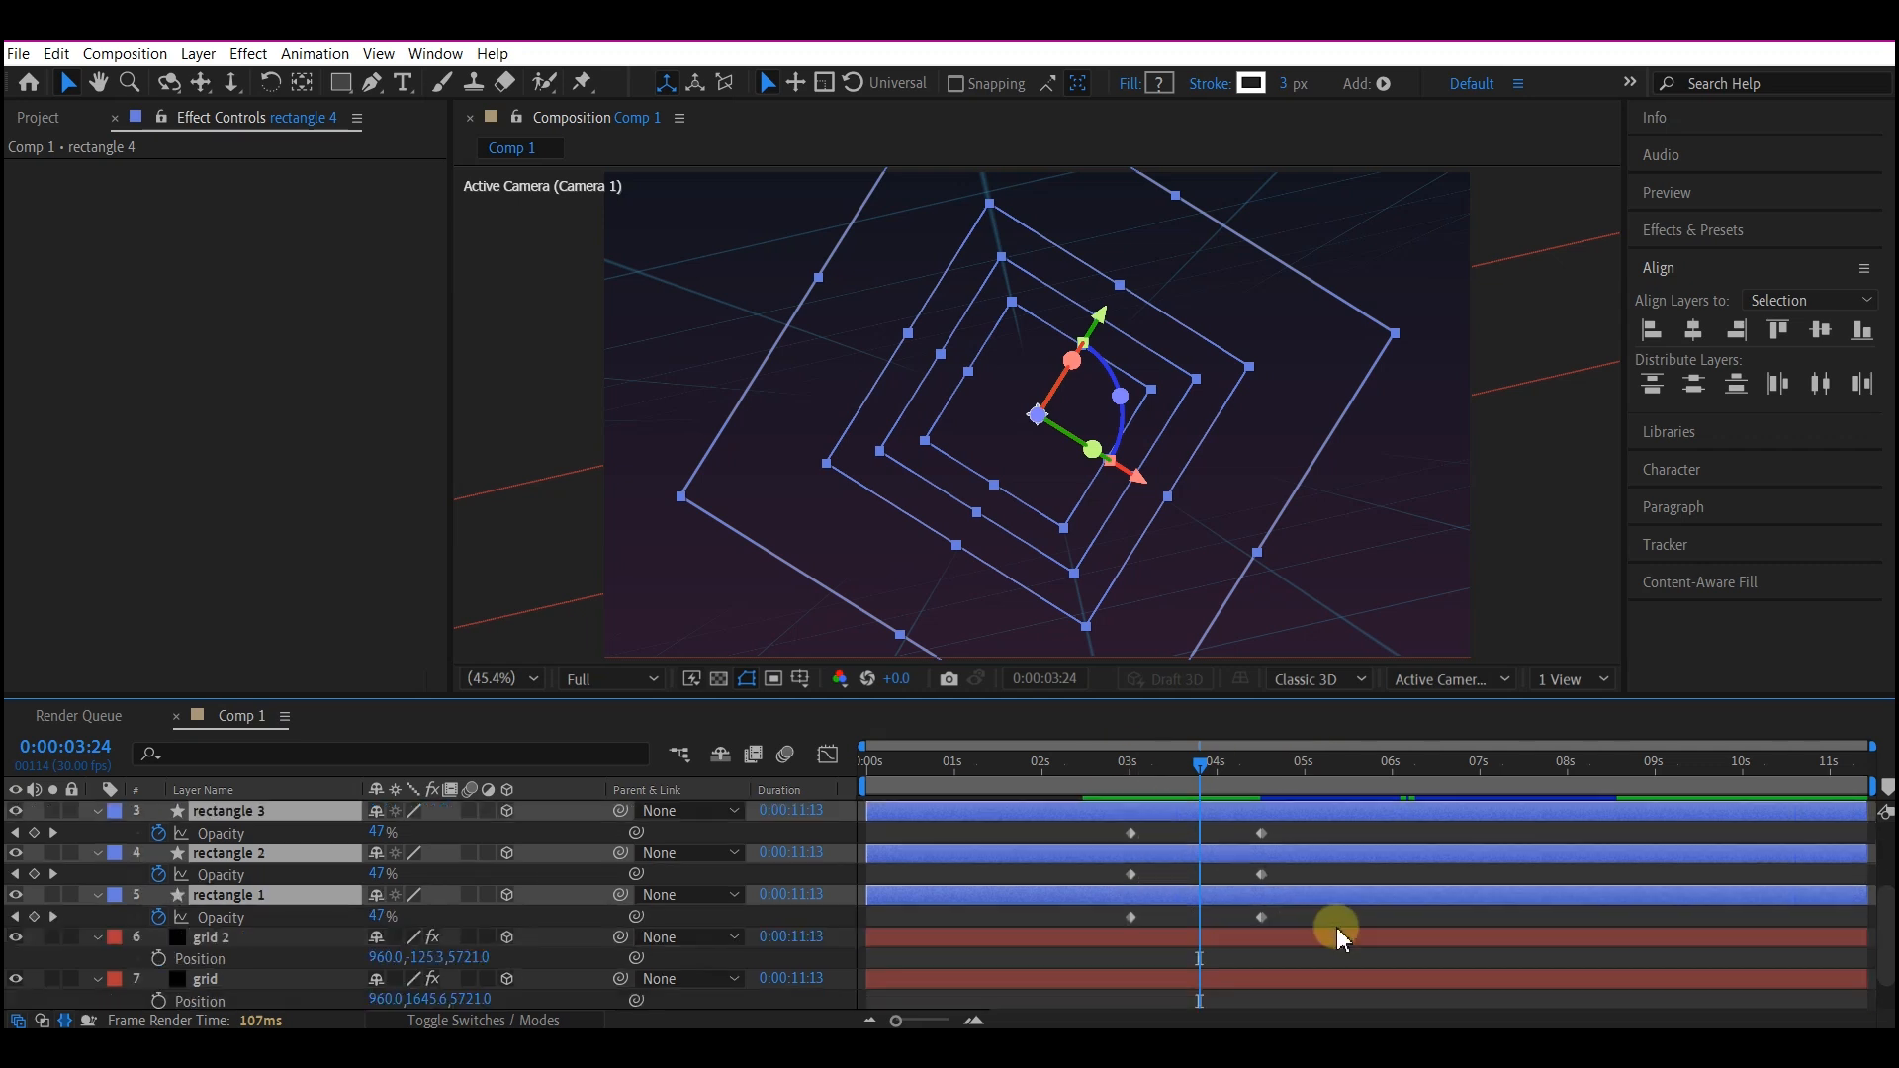
{"action": "left_click_drag", "start_coordinate": [1261, 875], "coordinate": [1241, 875]}
{"action": "mouse_move", "coordinate": [1262, 833]}
{"action": "left_mouse_down"}
{"action": "mouse_move", "coordinate": [1079, 860]}
{"action": "mouse_move", "coordinate": [1263, 861]}
{"action": "mouse_move", "coordinate": [1209, 879]}
{"action": "left_mouse_up"}
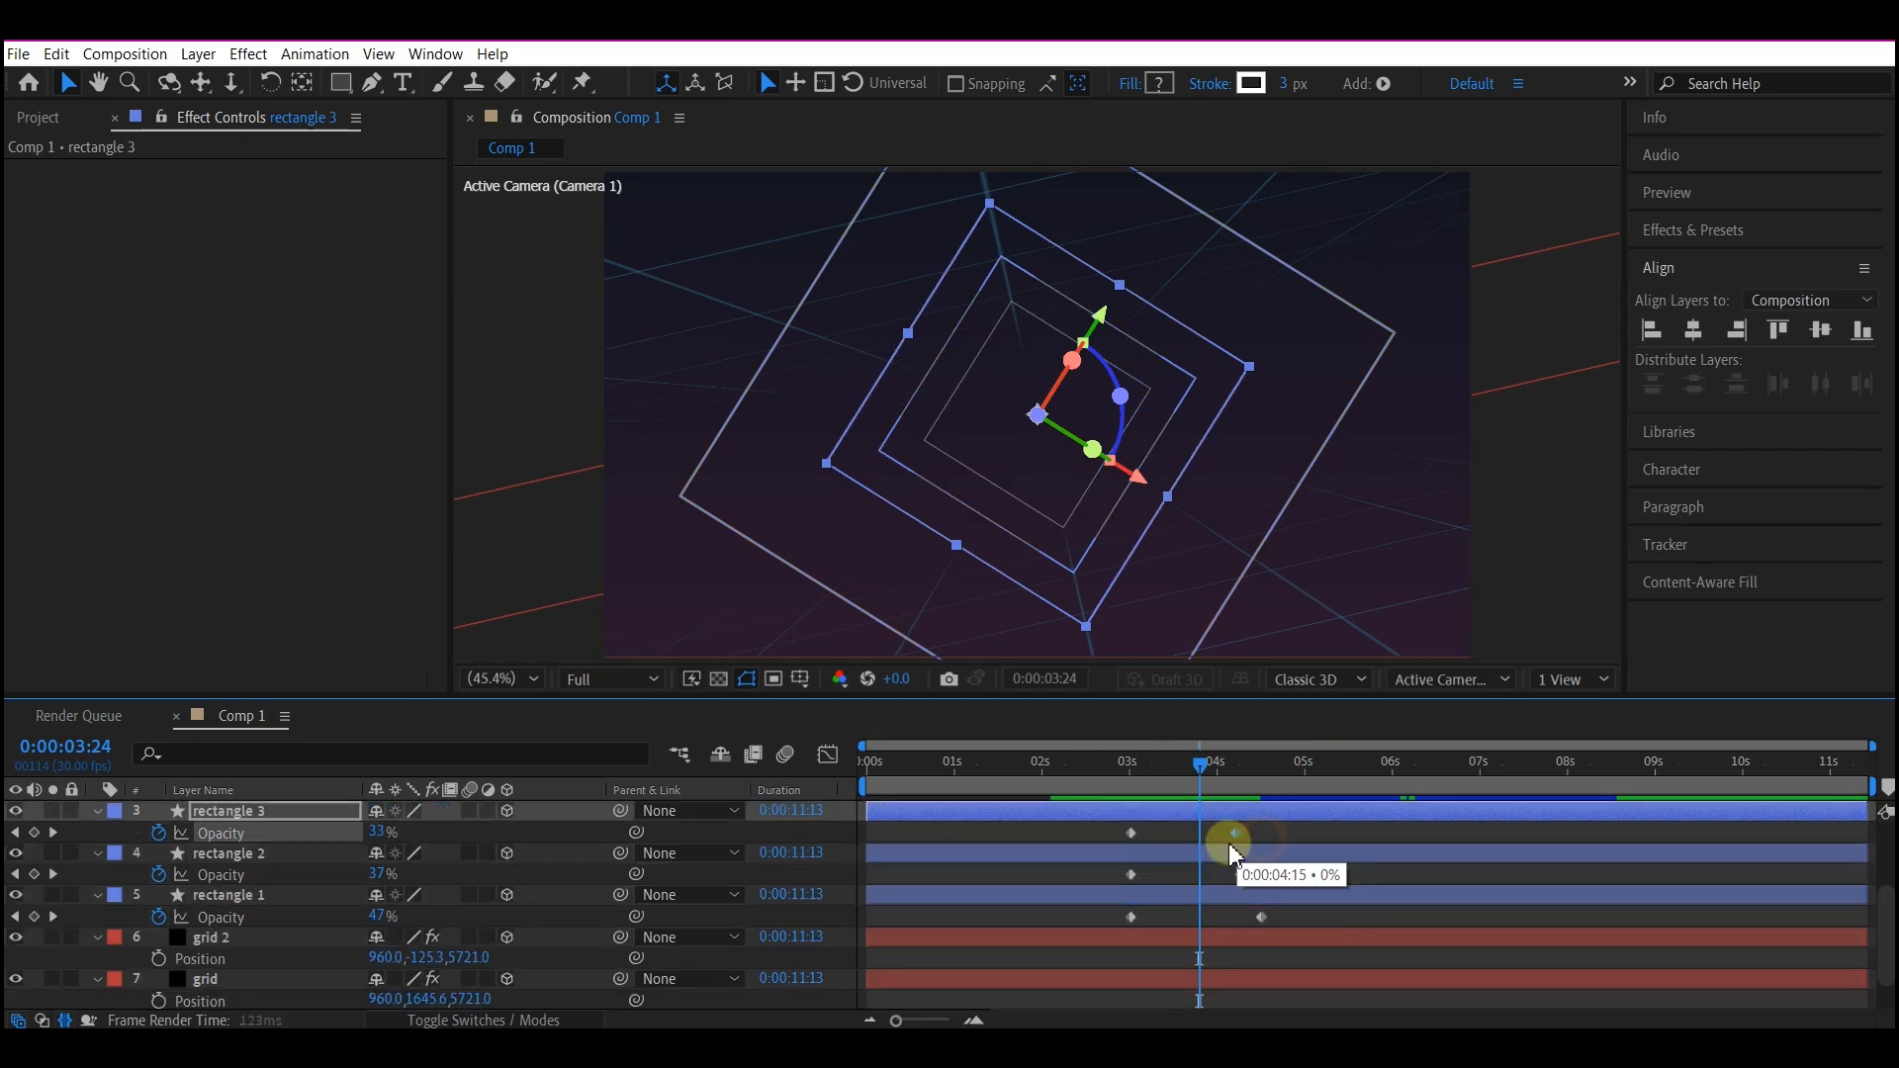
{"action": "scroll", "coordinate": [1250, 862], "scroll_direction": "up", "scroll_amount": 1}
{"action": "left_click", "coordinate": [878, 767]}
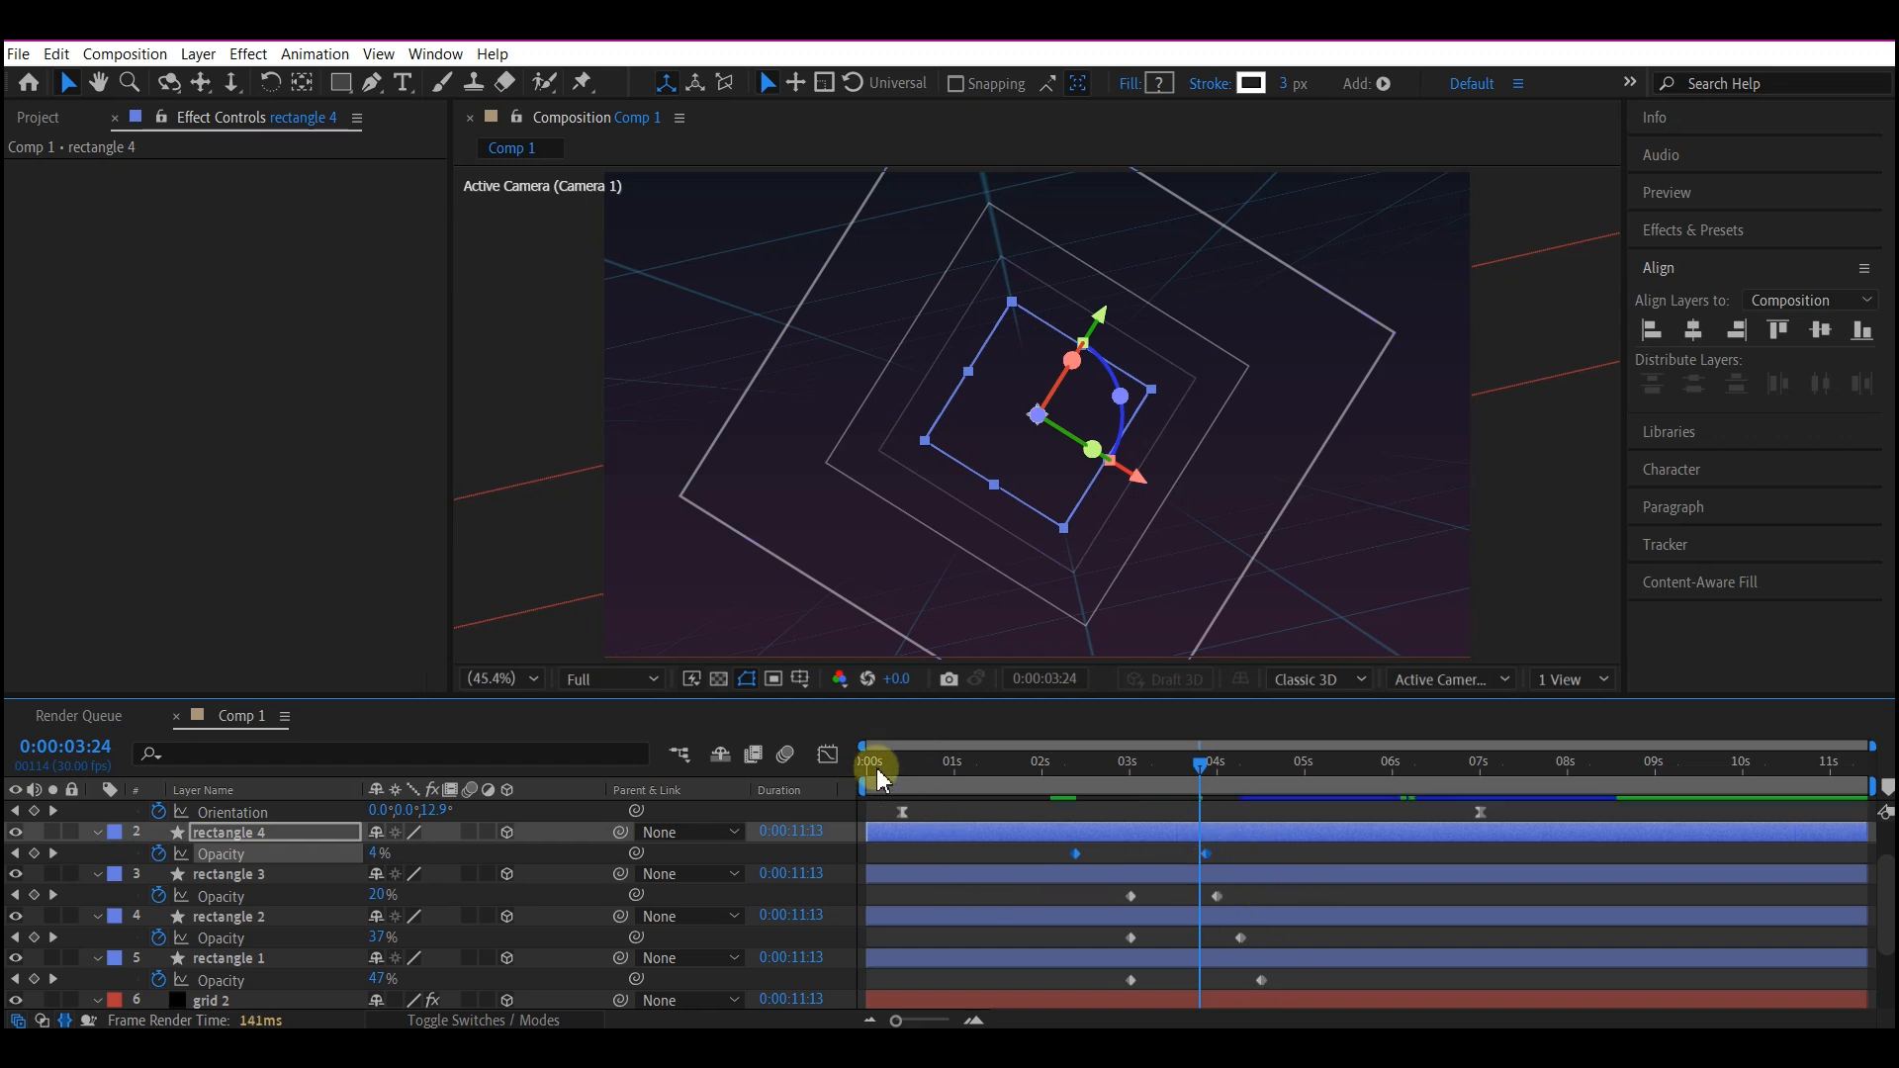
{"action": "left_click_drag", "start_coordinate": [911, 767], "coordinate": [1157, 772]}
{"action": "left_click", "coordinate": [1076, 451]}
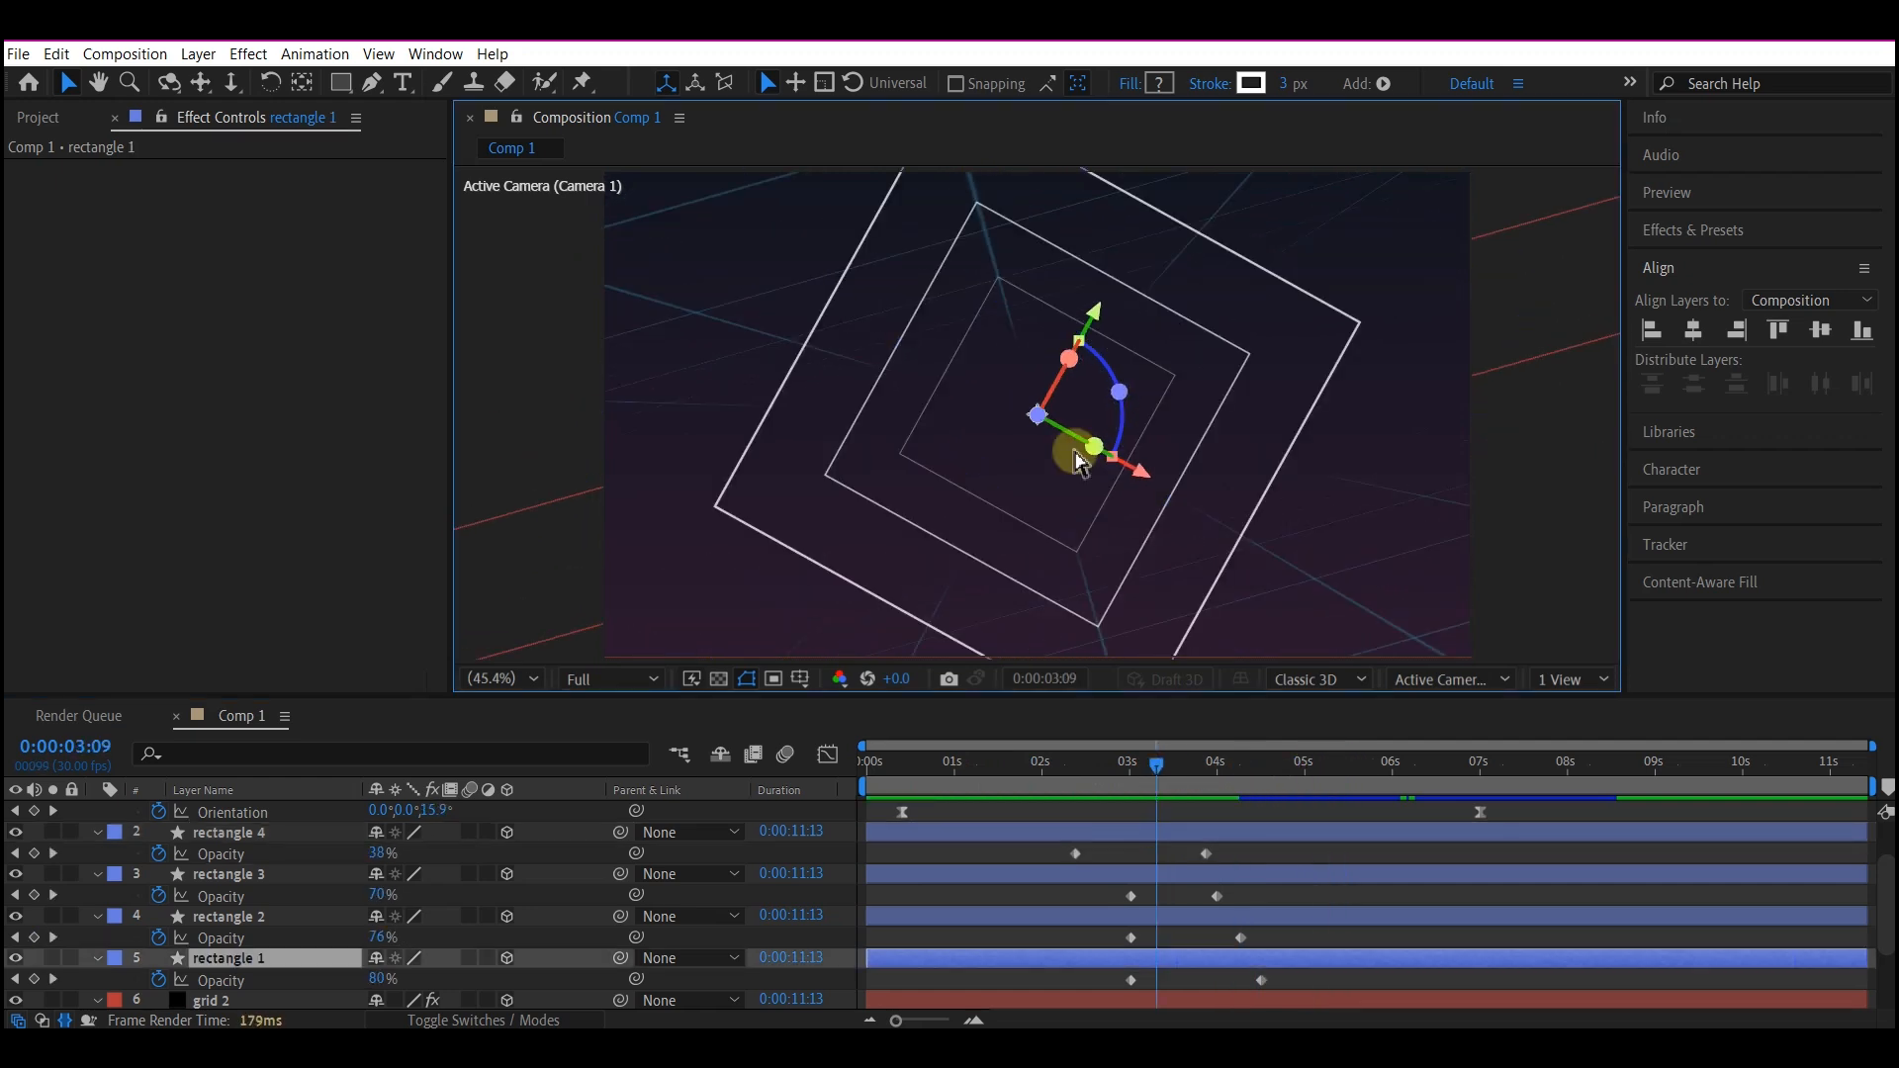
- Create a 1930 x 1080, 30 fps composition named "LogoHolder" lasting 0:00:11:13
{"action": "key", "text": "ctrl+n"}
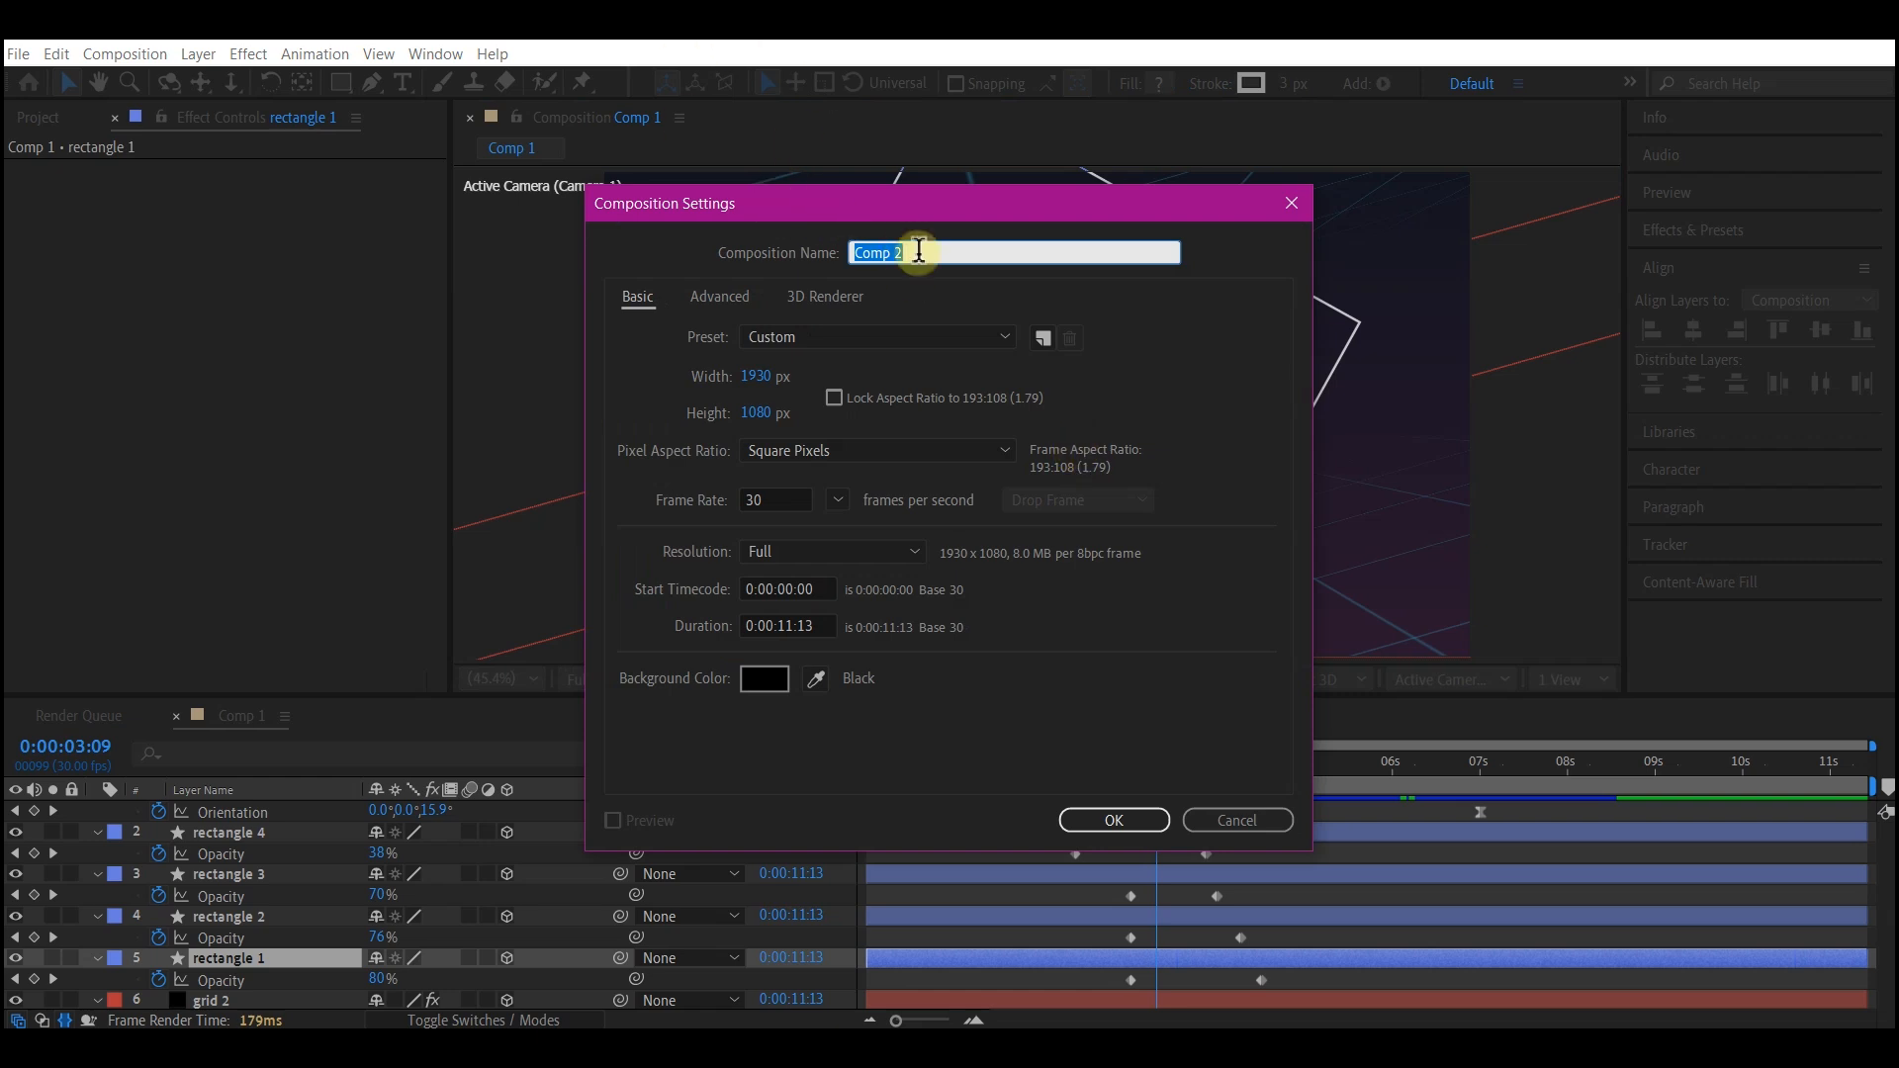
{"action": "type", "text": "LogoHolder"}
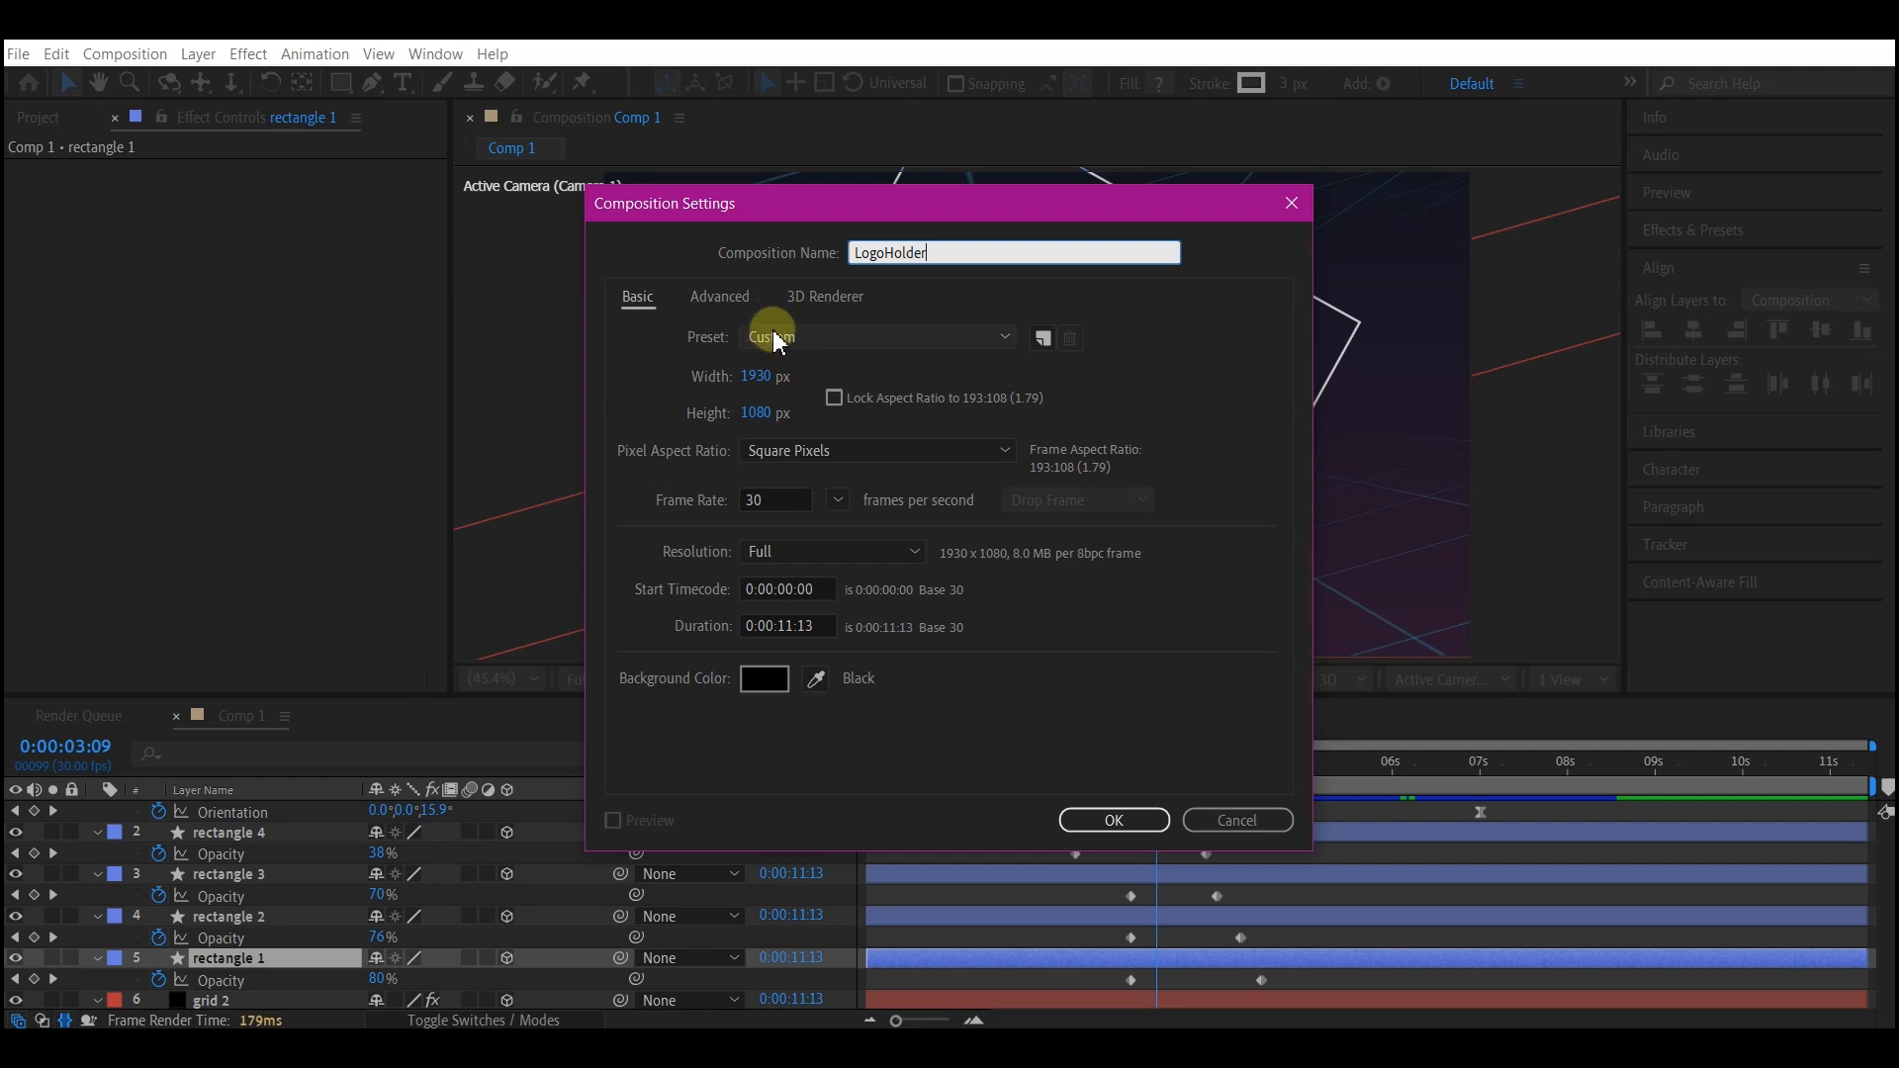
{"action": "left_click", "coordinate": [1129, 817]}
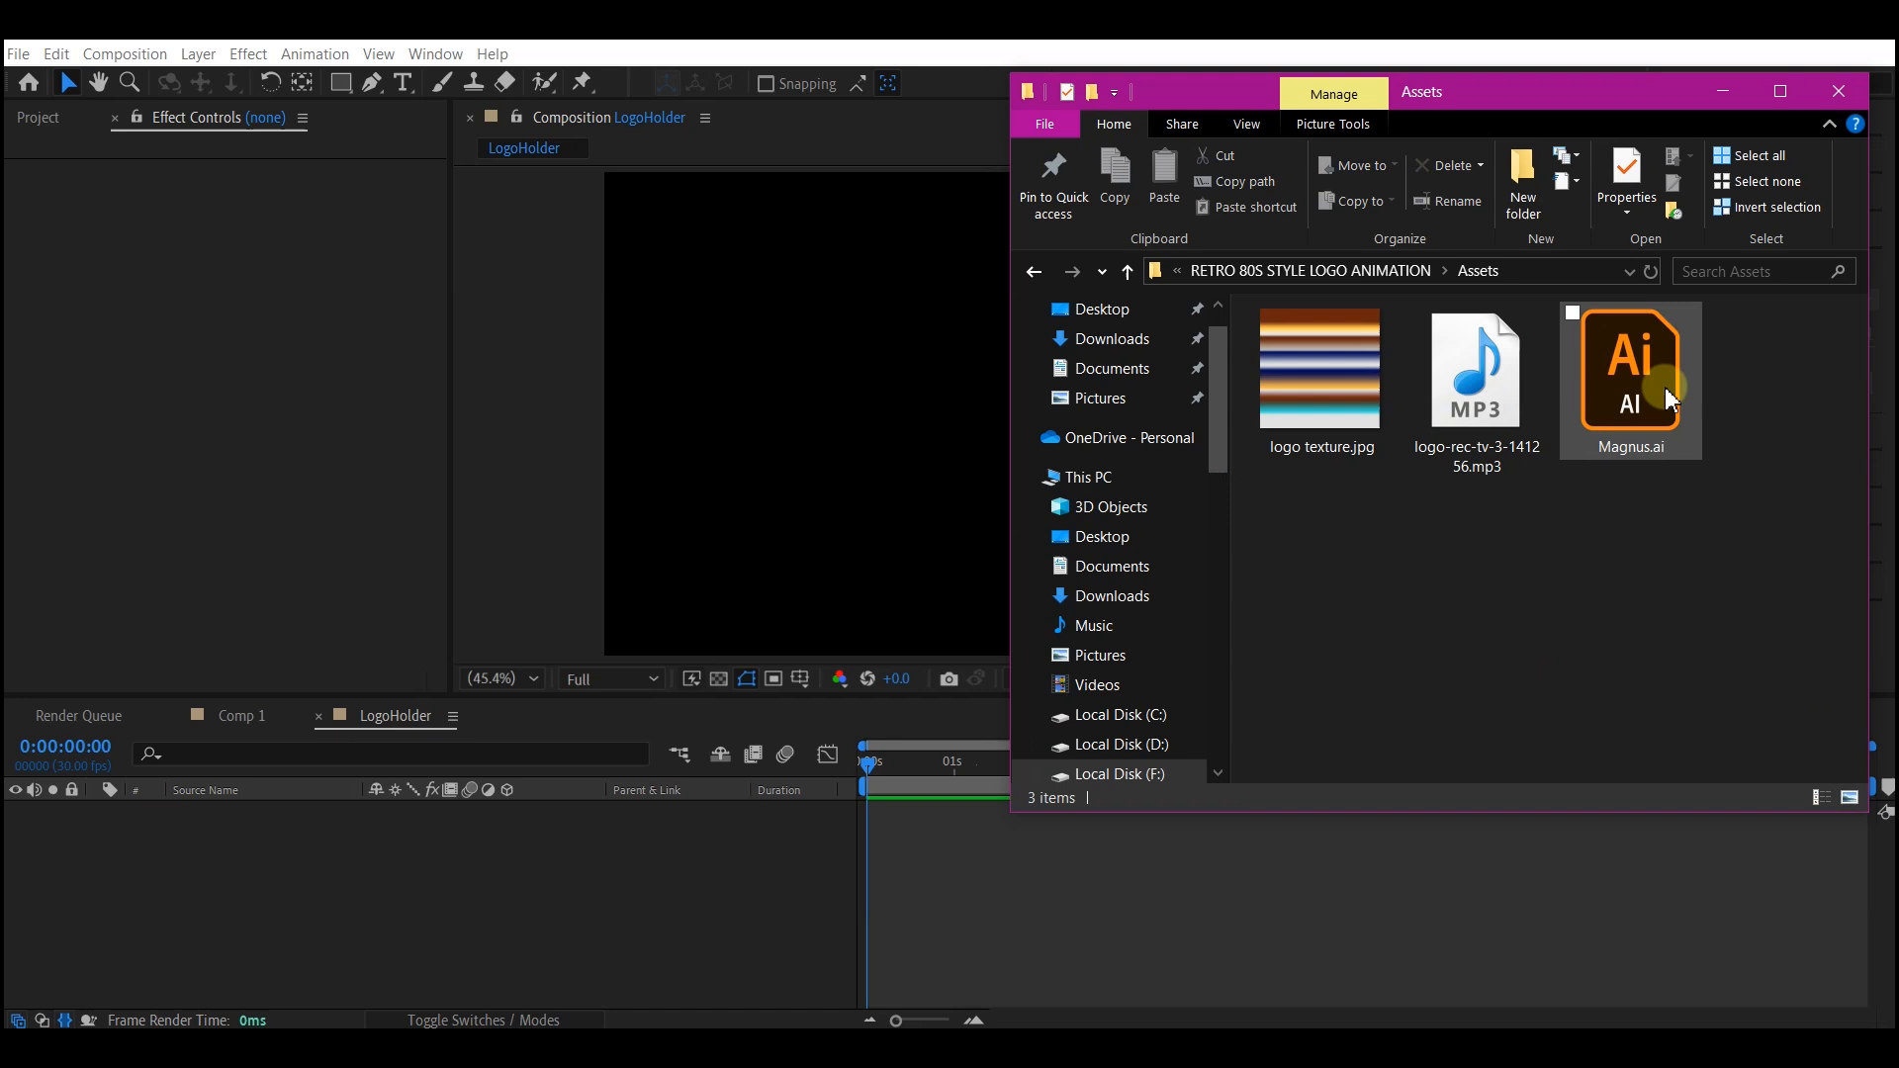
- Import Magnus.ai from the Assets folder into the LogoHolder composition as footage with merged layers
{"action": "double_click", "coordinate": [1663, 390]}
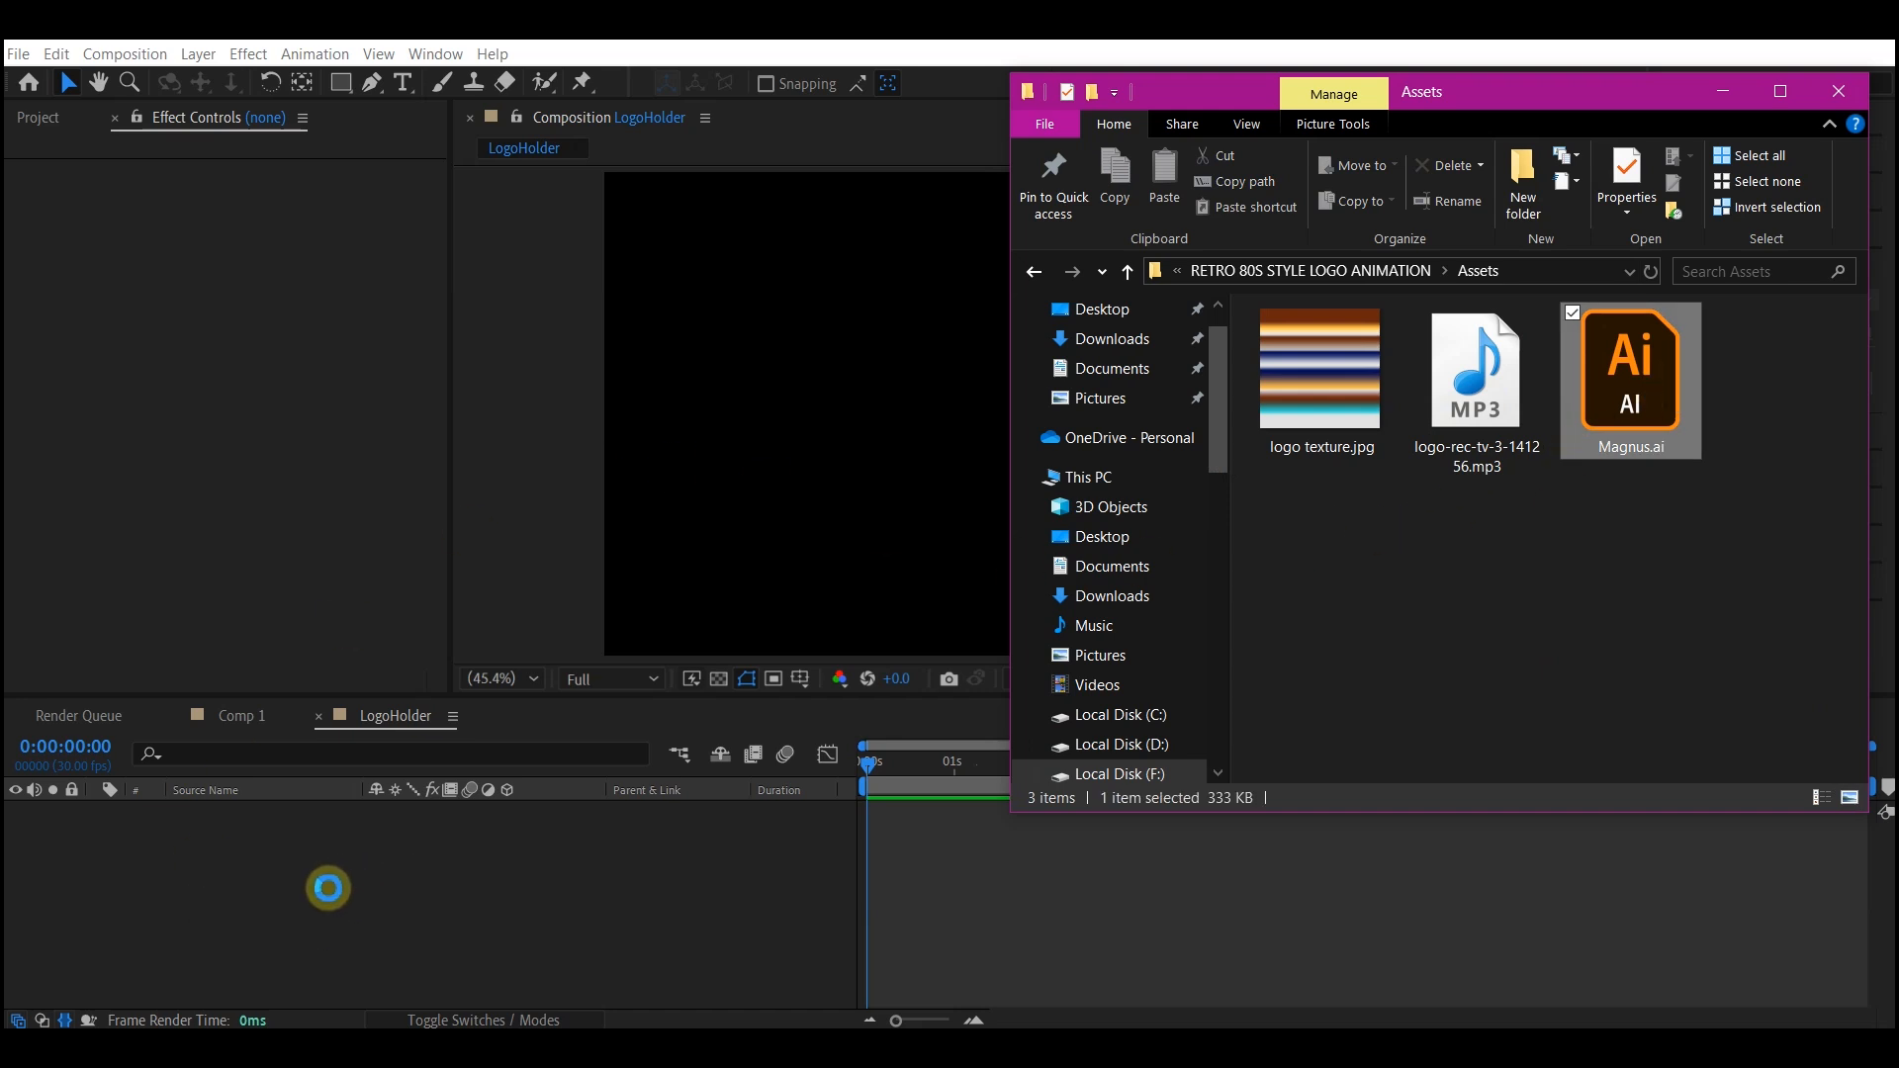
{"action": "left_click_drag", "start_coordinate": [347, 899], "coordinate": [317, 896]}
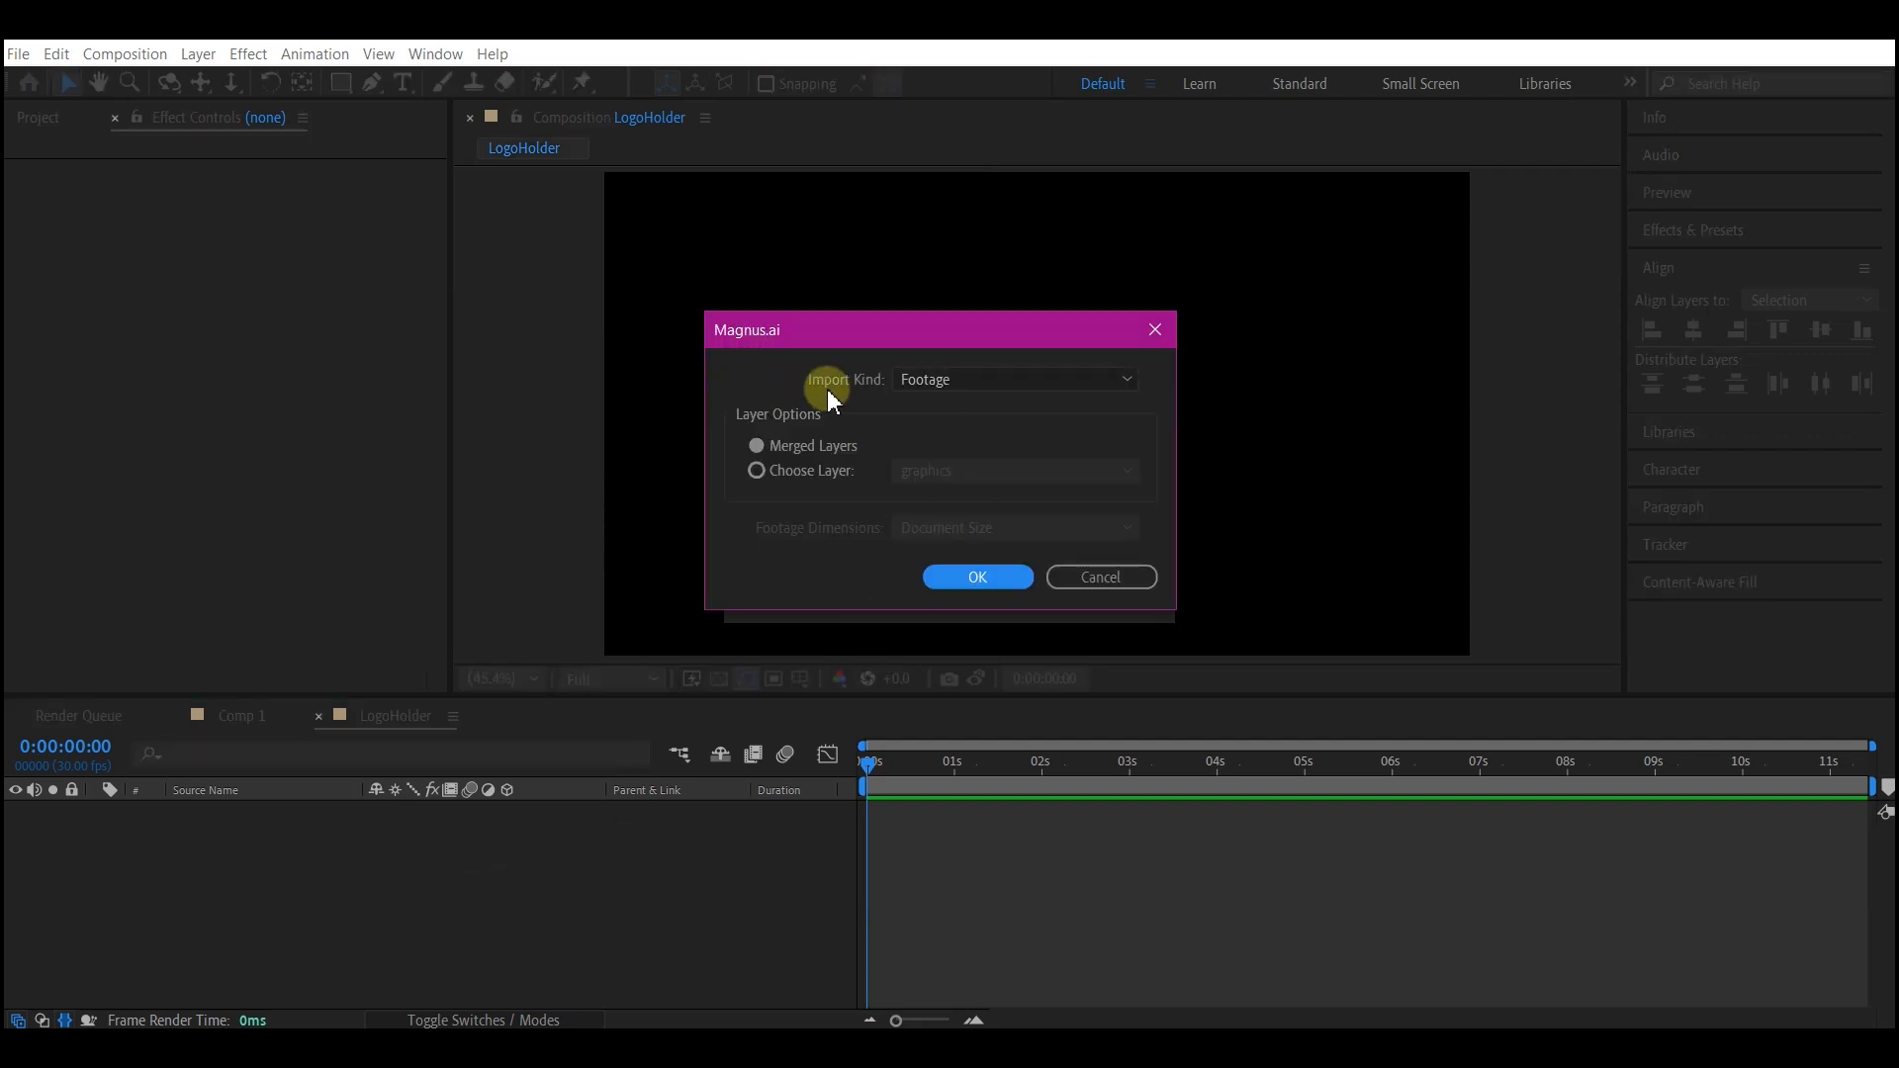
{"action": "left_click", "coordinate": [1005, 579]}
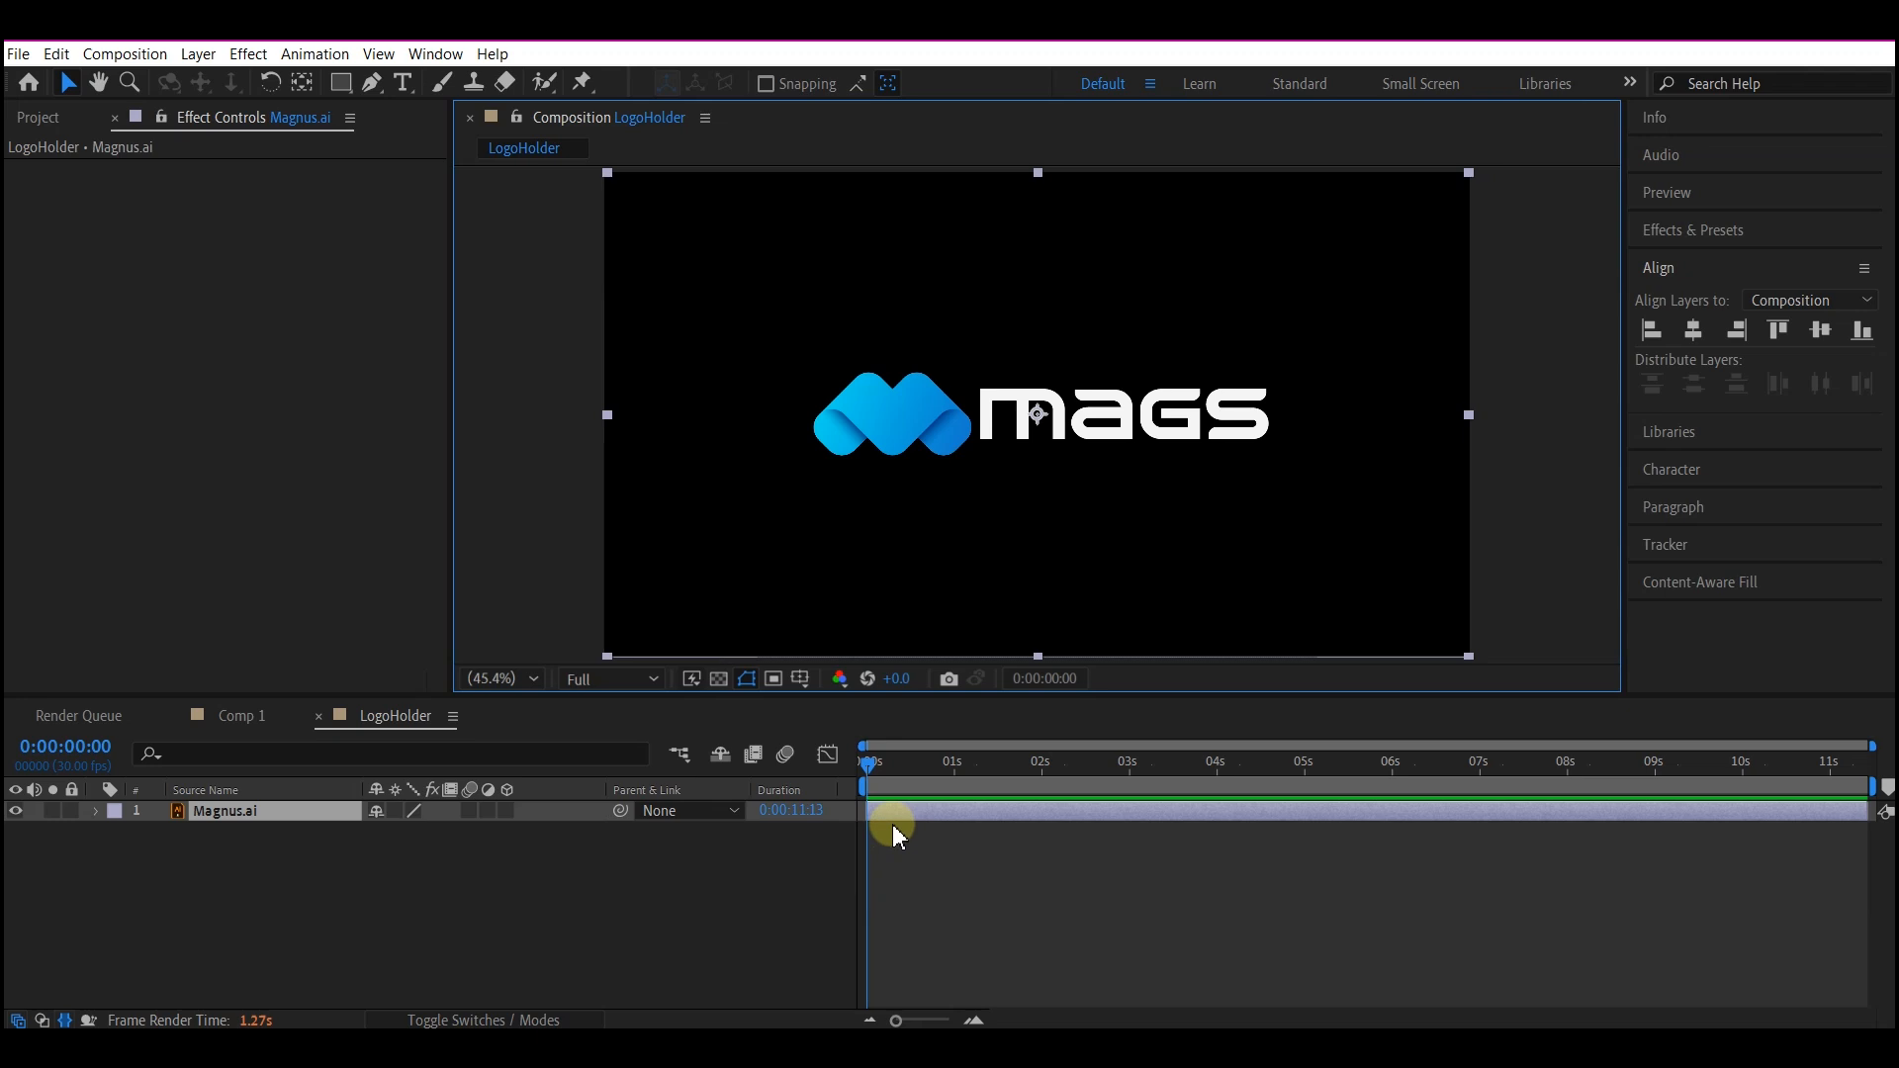
- Create a 1930 x 1080, 30 fps composition named "3D Logo" lasting 0:00:11:13
{"action": "key", "text": "ctrl+n"}
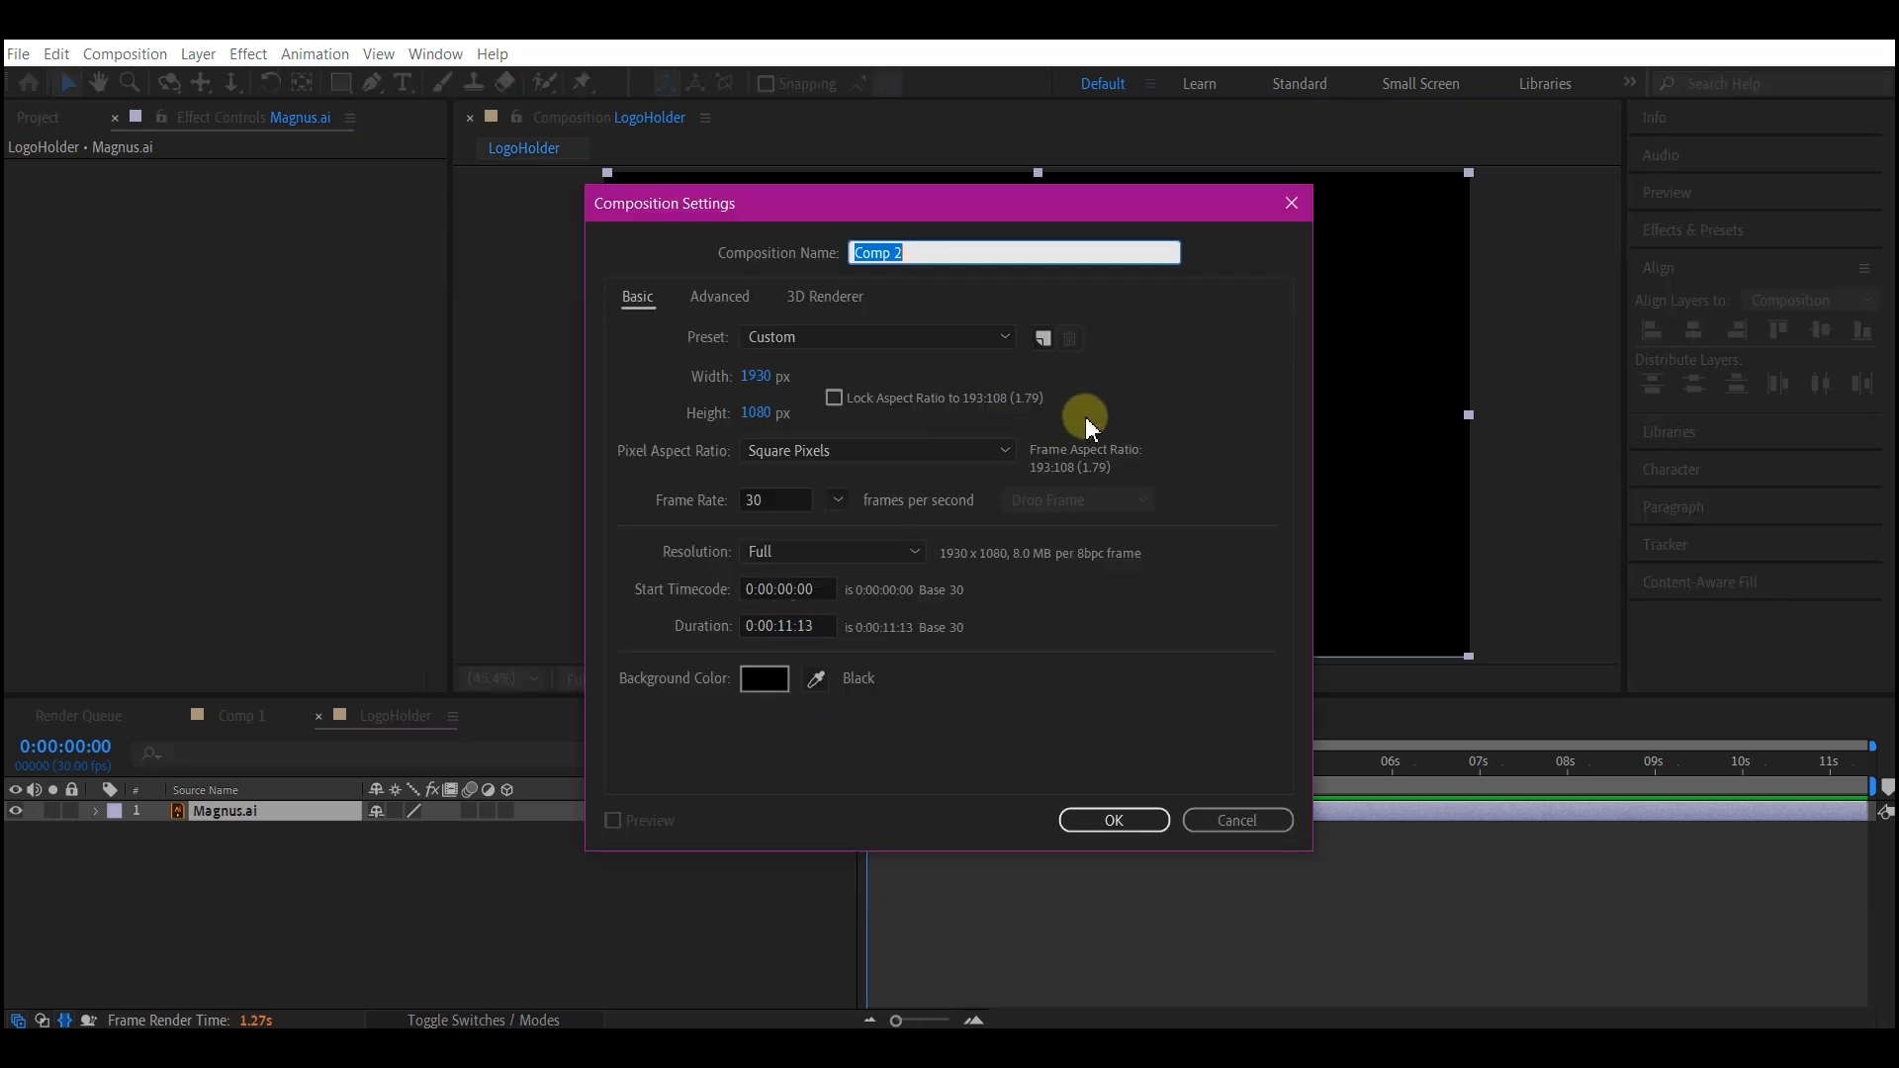
{"action": "type", "text": "3D Logo"}
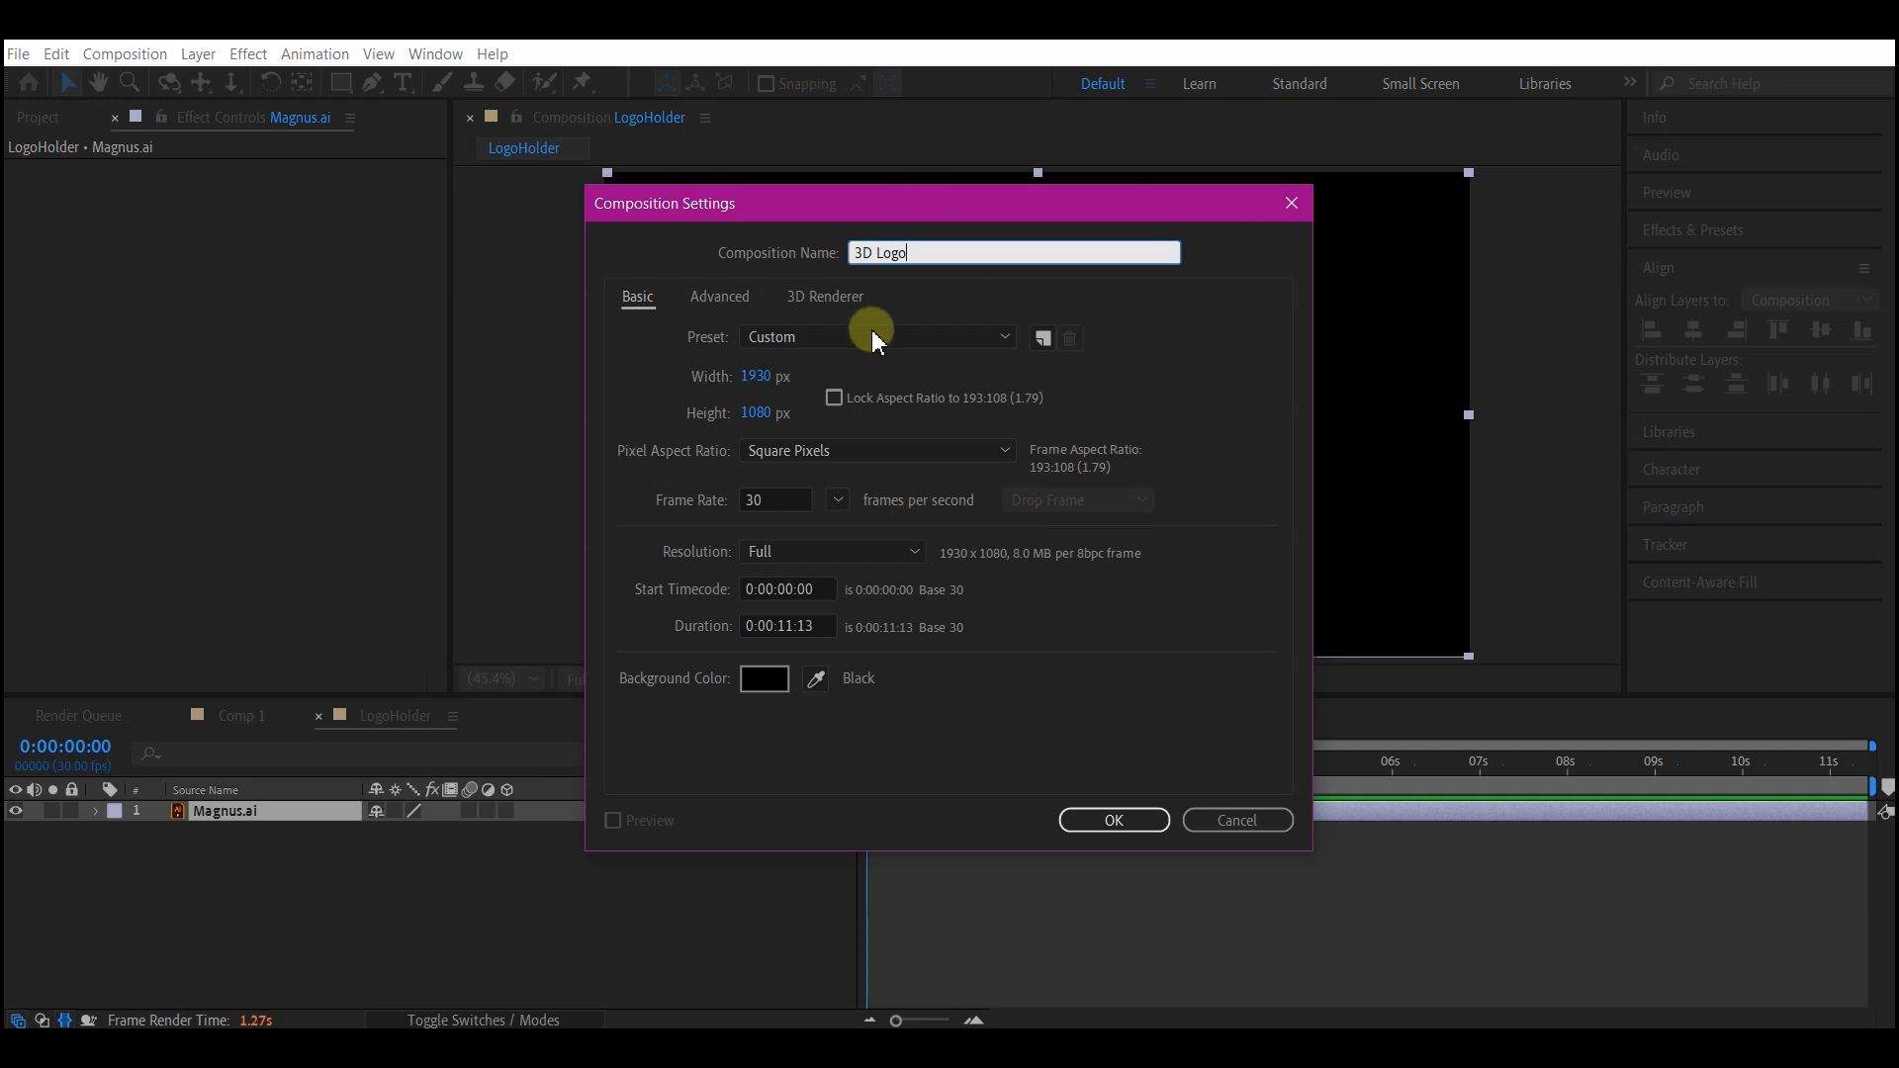
{"action": "left_click", "coordinate": [1126, 824]}
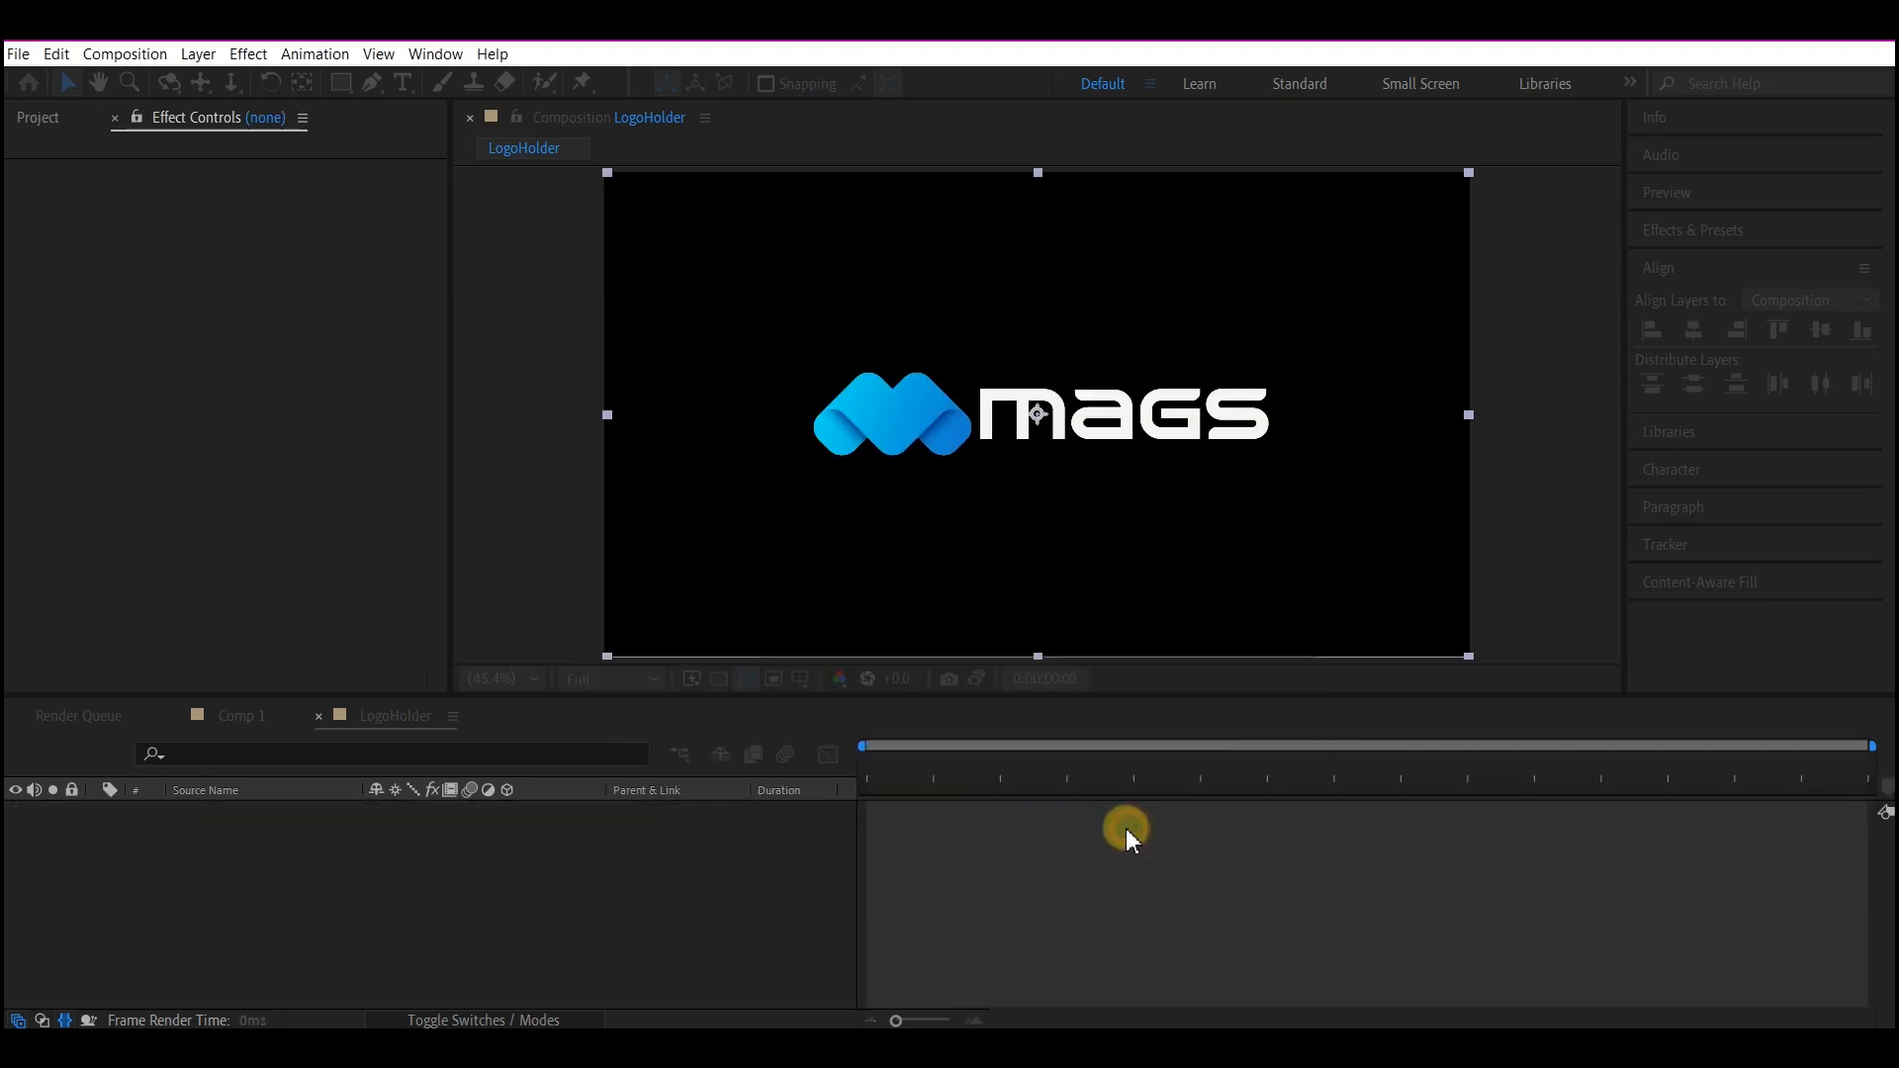
- Place the LogoHolder composition in the 3D Logo timeline, then duplicate the layer and select both copies
{"action": "left_click", "coordinate": [39, 121]}
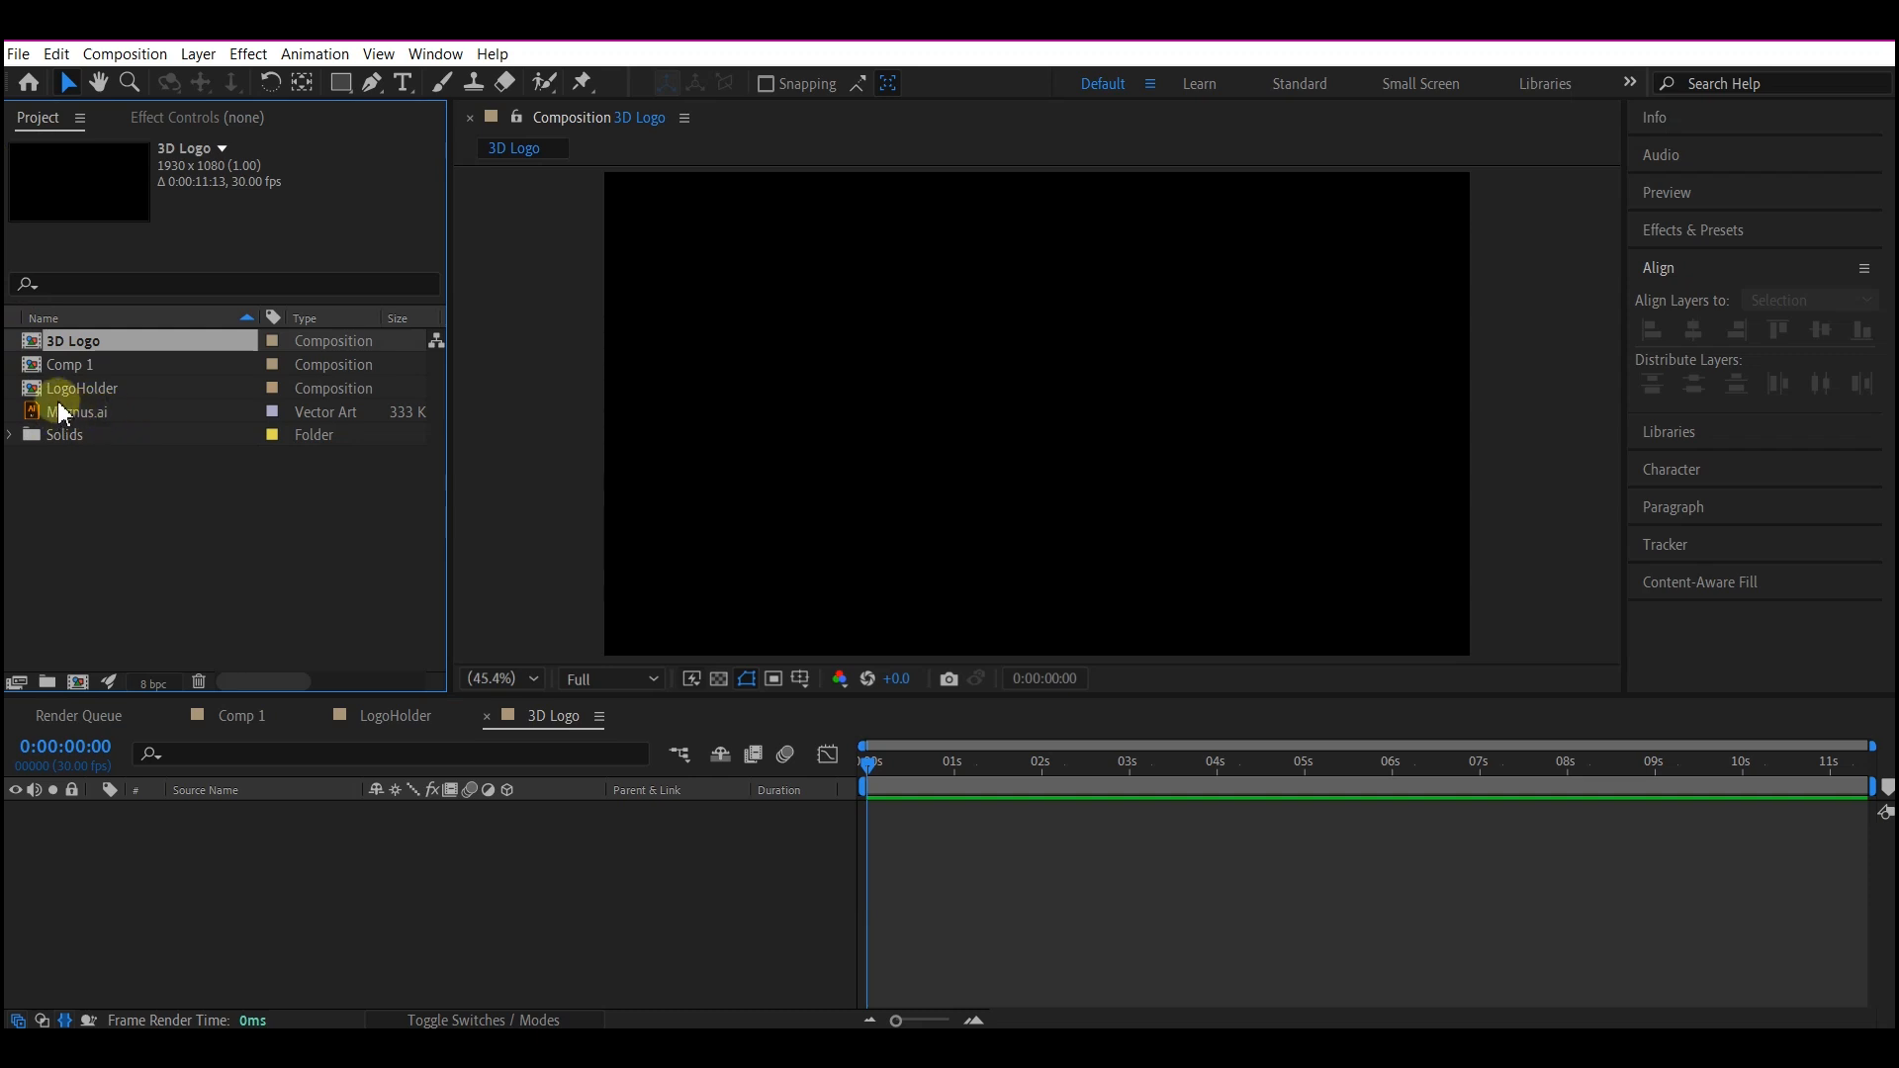
{"action": "left_click_drag", "start_coordinate": [69, 387], "coordinate": [370, 868]}
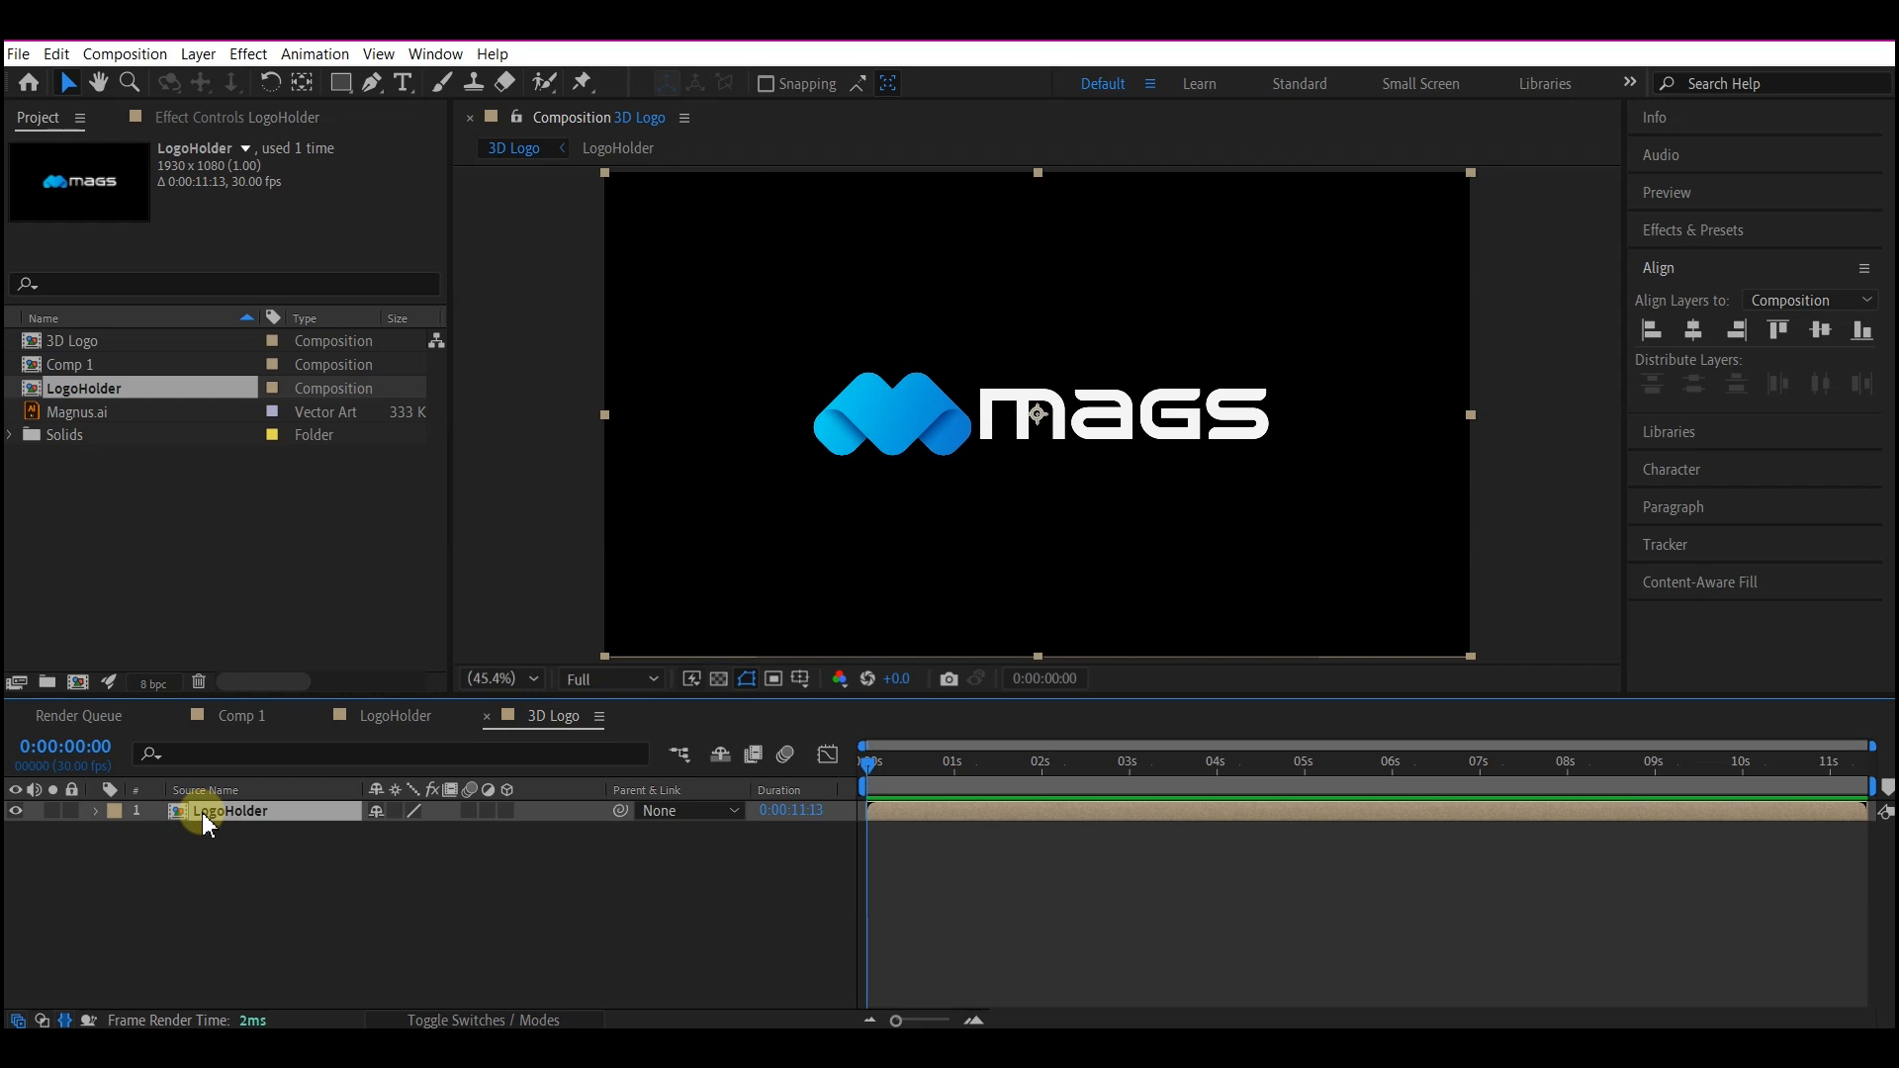
{"action": "key", "text": "ctrl+d"}
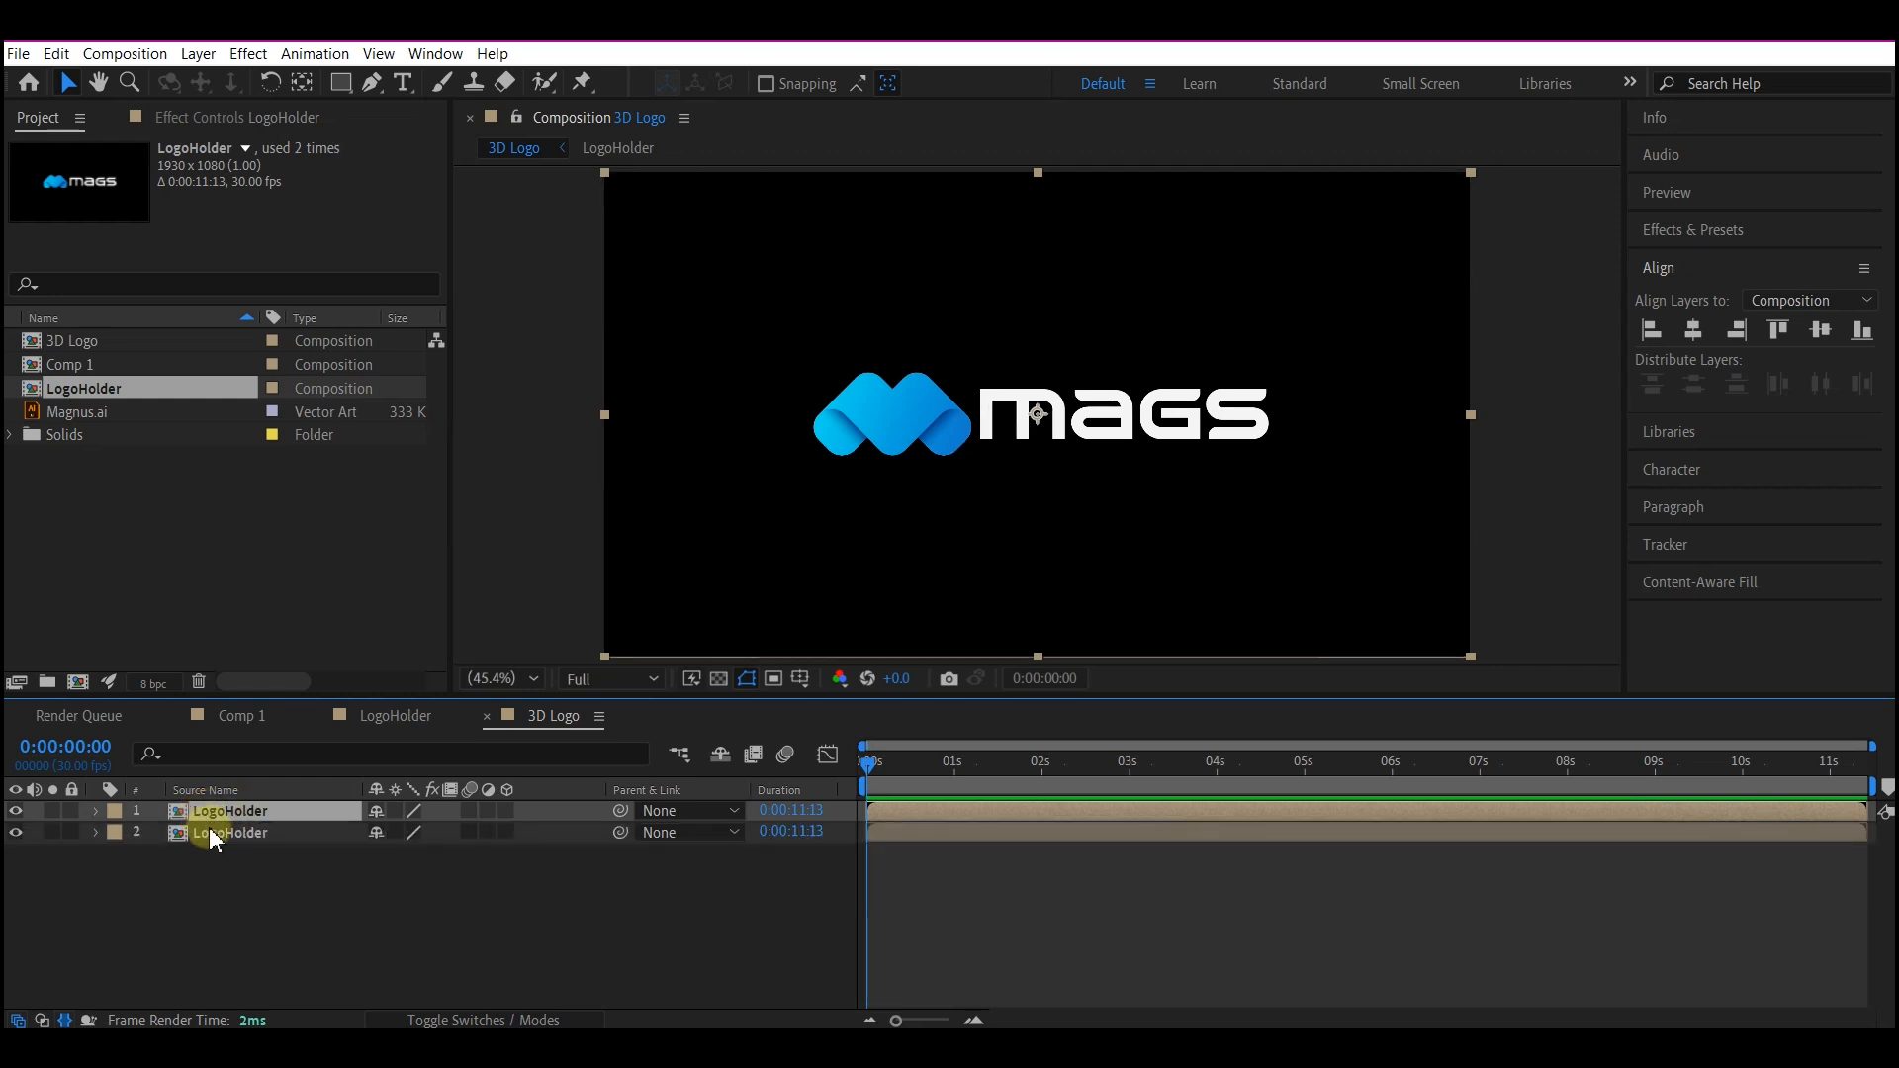
{"action": "left_click", "coordinate": [234, 833], "text": "shift"}
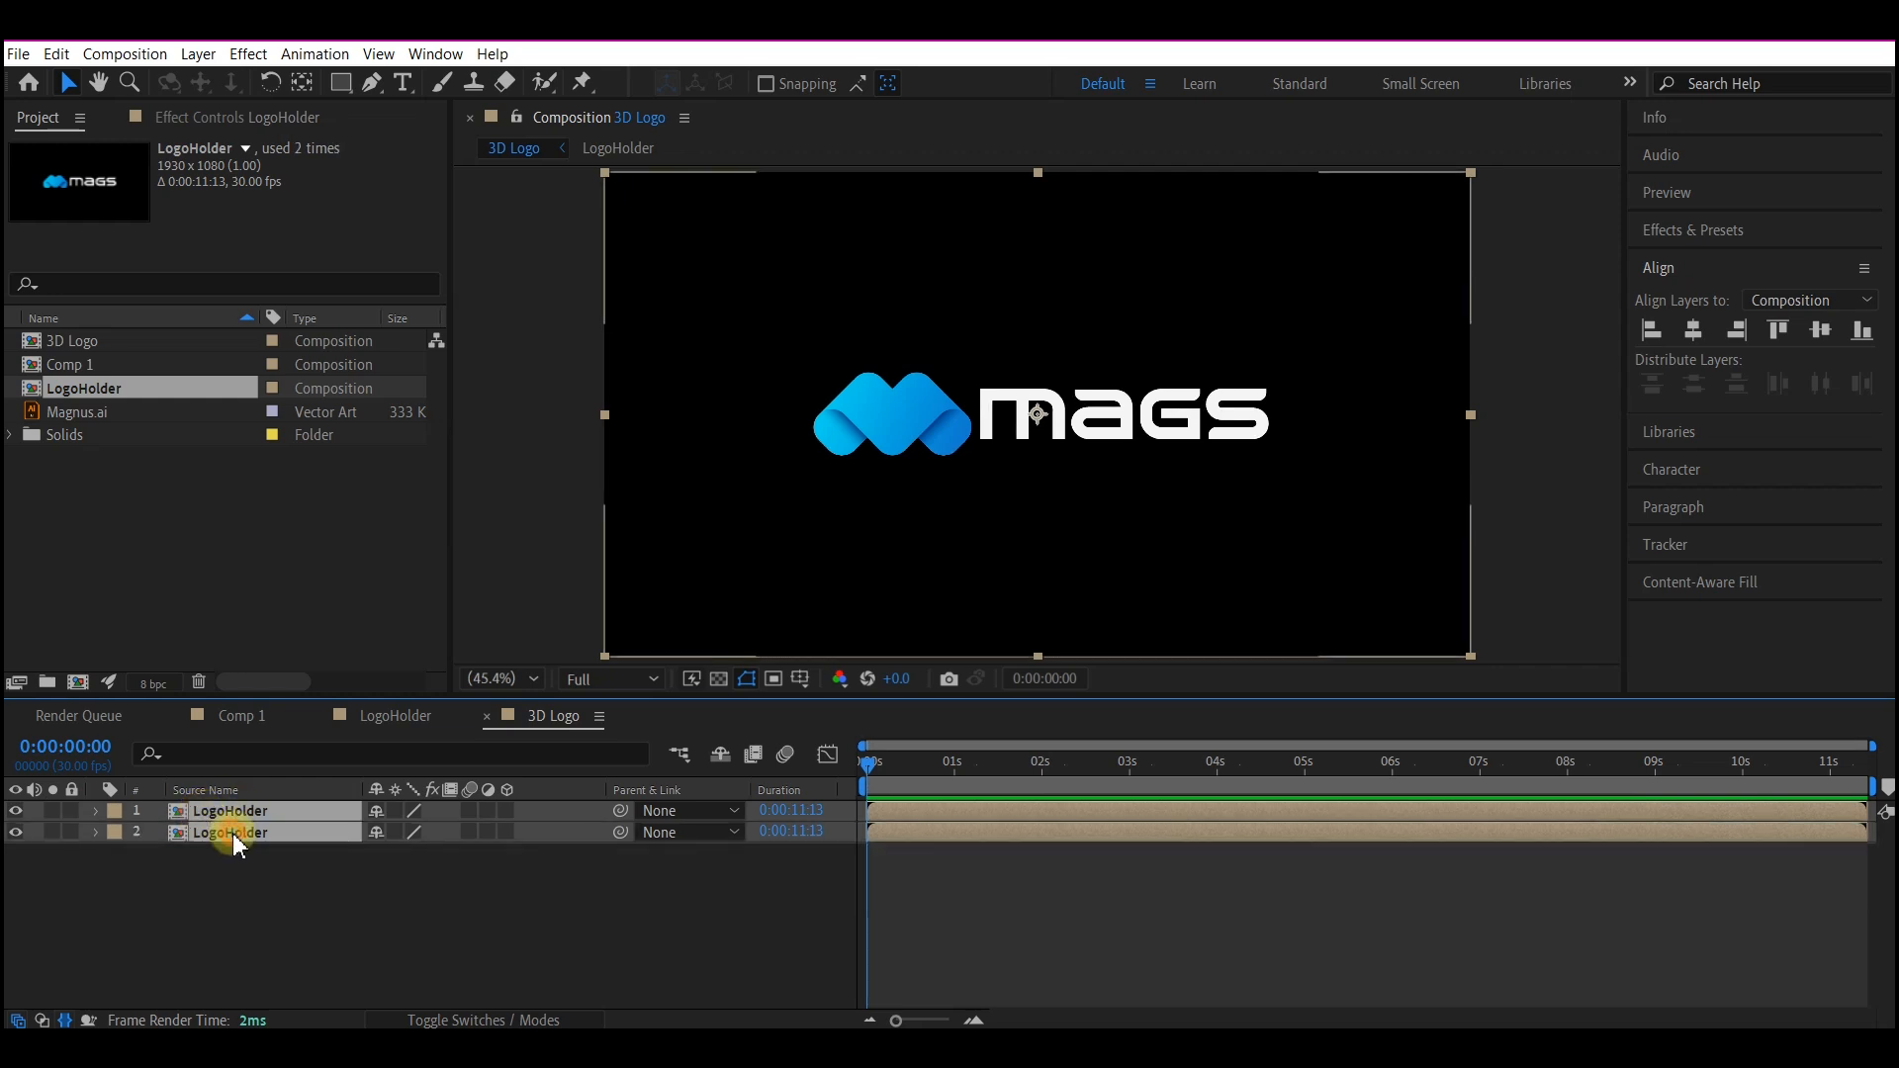
- Make both LogoHolder layers 3D and apply a Fill effect to the lower copy
{"action": "left_click", "coordinate": [507, 833]}
{"action": "left_click", "coordinate": [480, 887]}
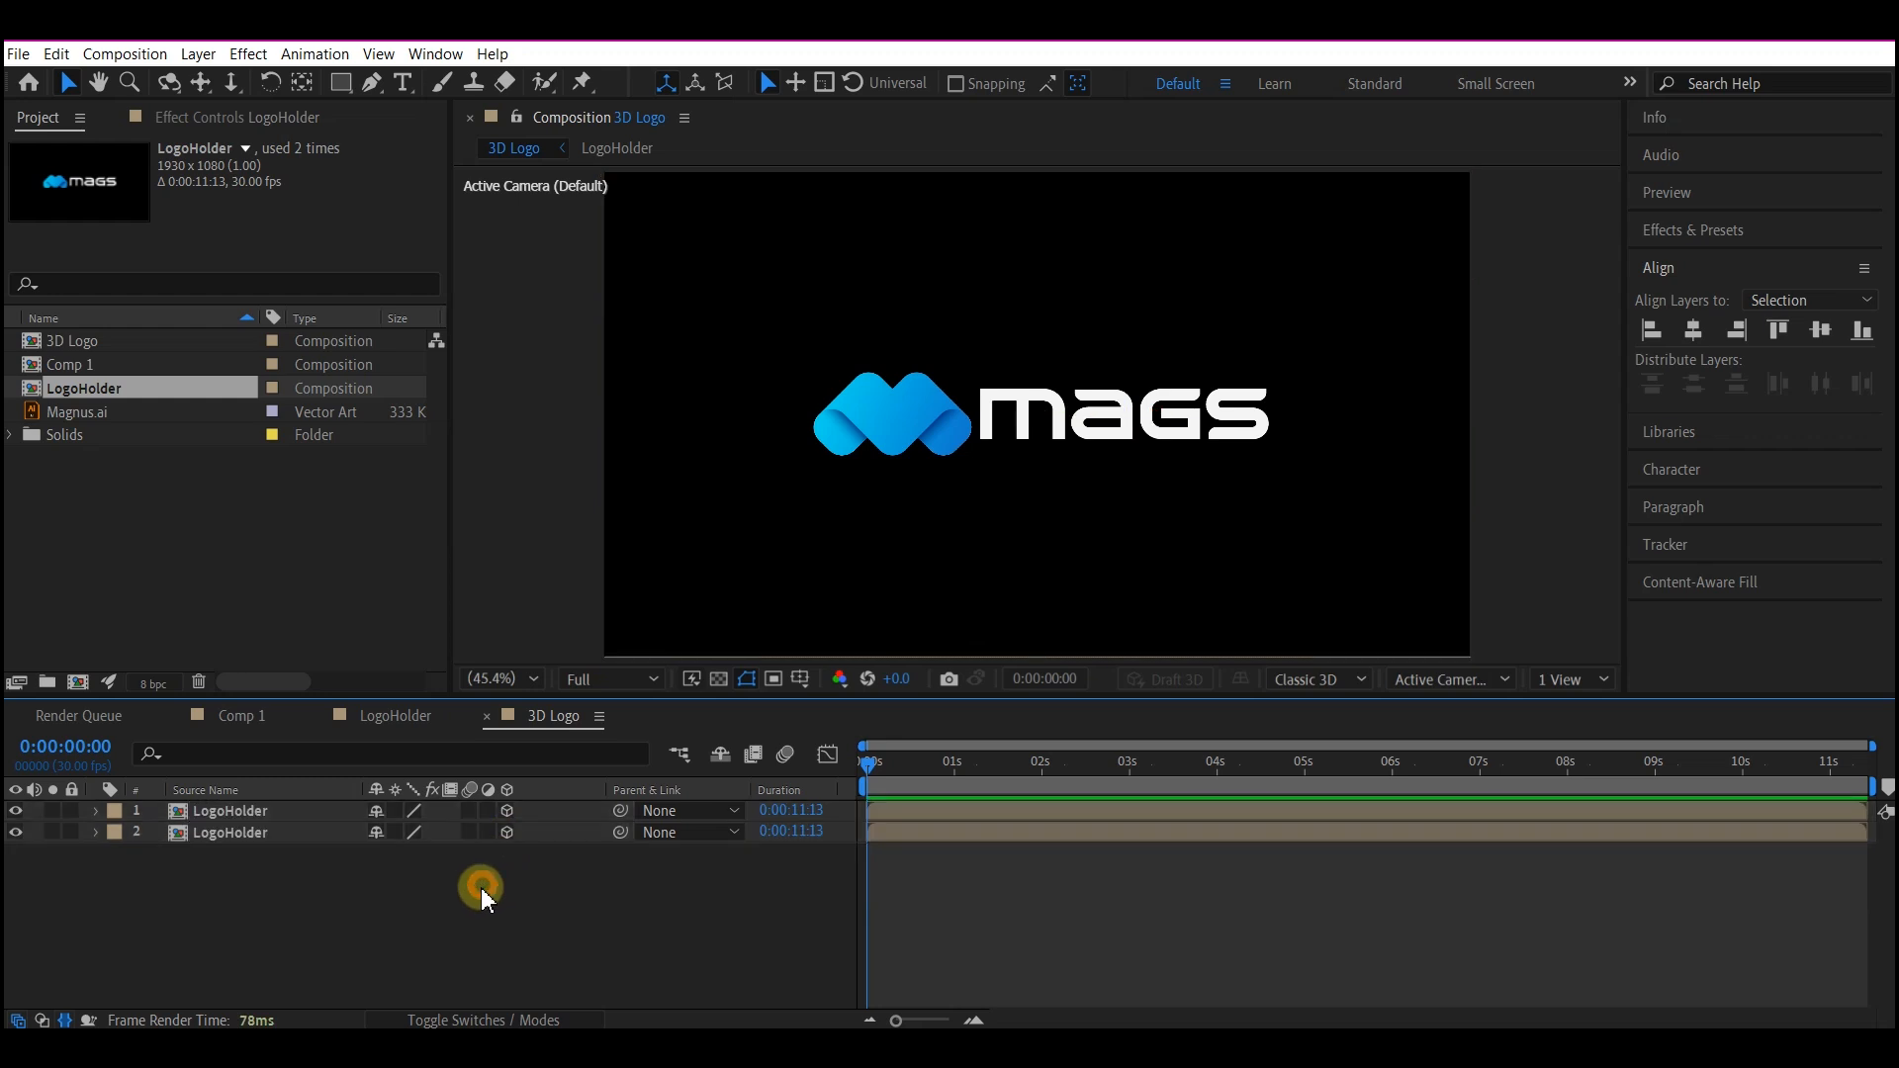
{"action": "left_click", "coordinate": [233, 832]}
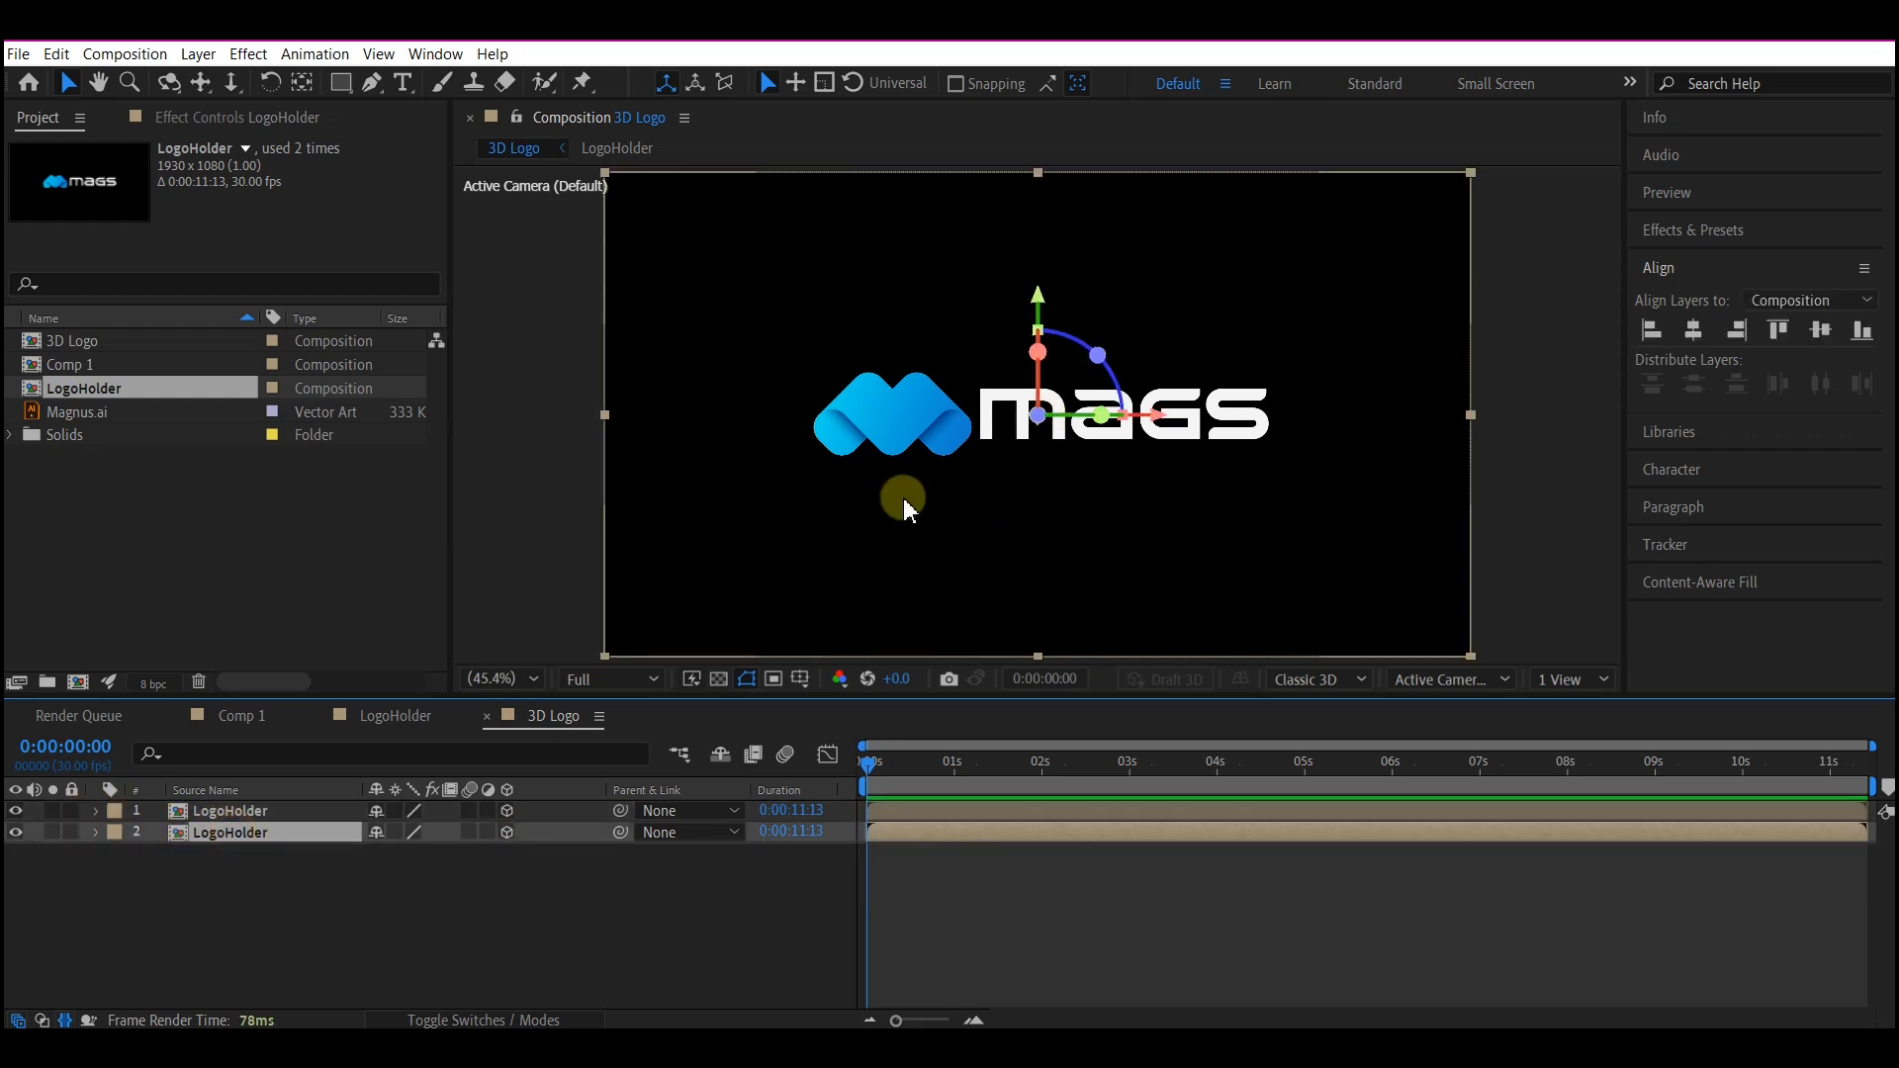
{"action": "key", "text": "ctrl+space"}
{"action": "type", "text": "f"}
{"action": "key", "text": "Return"}
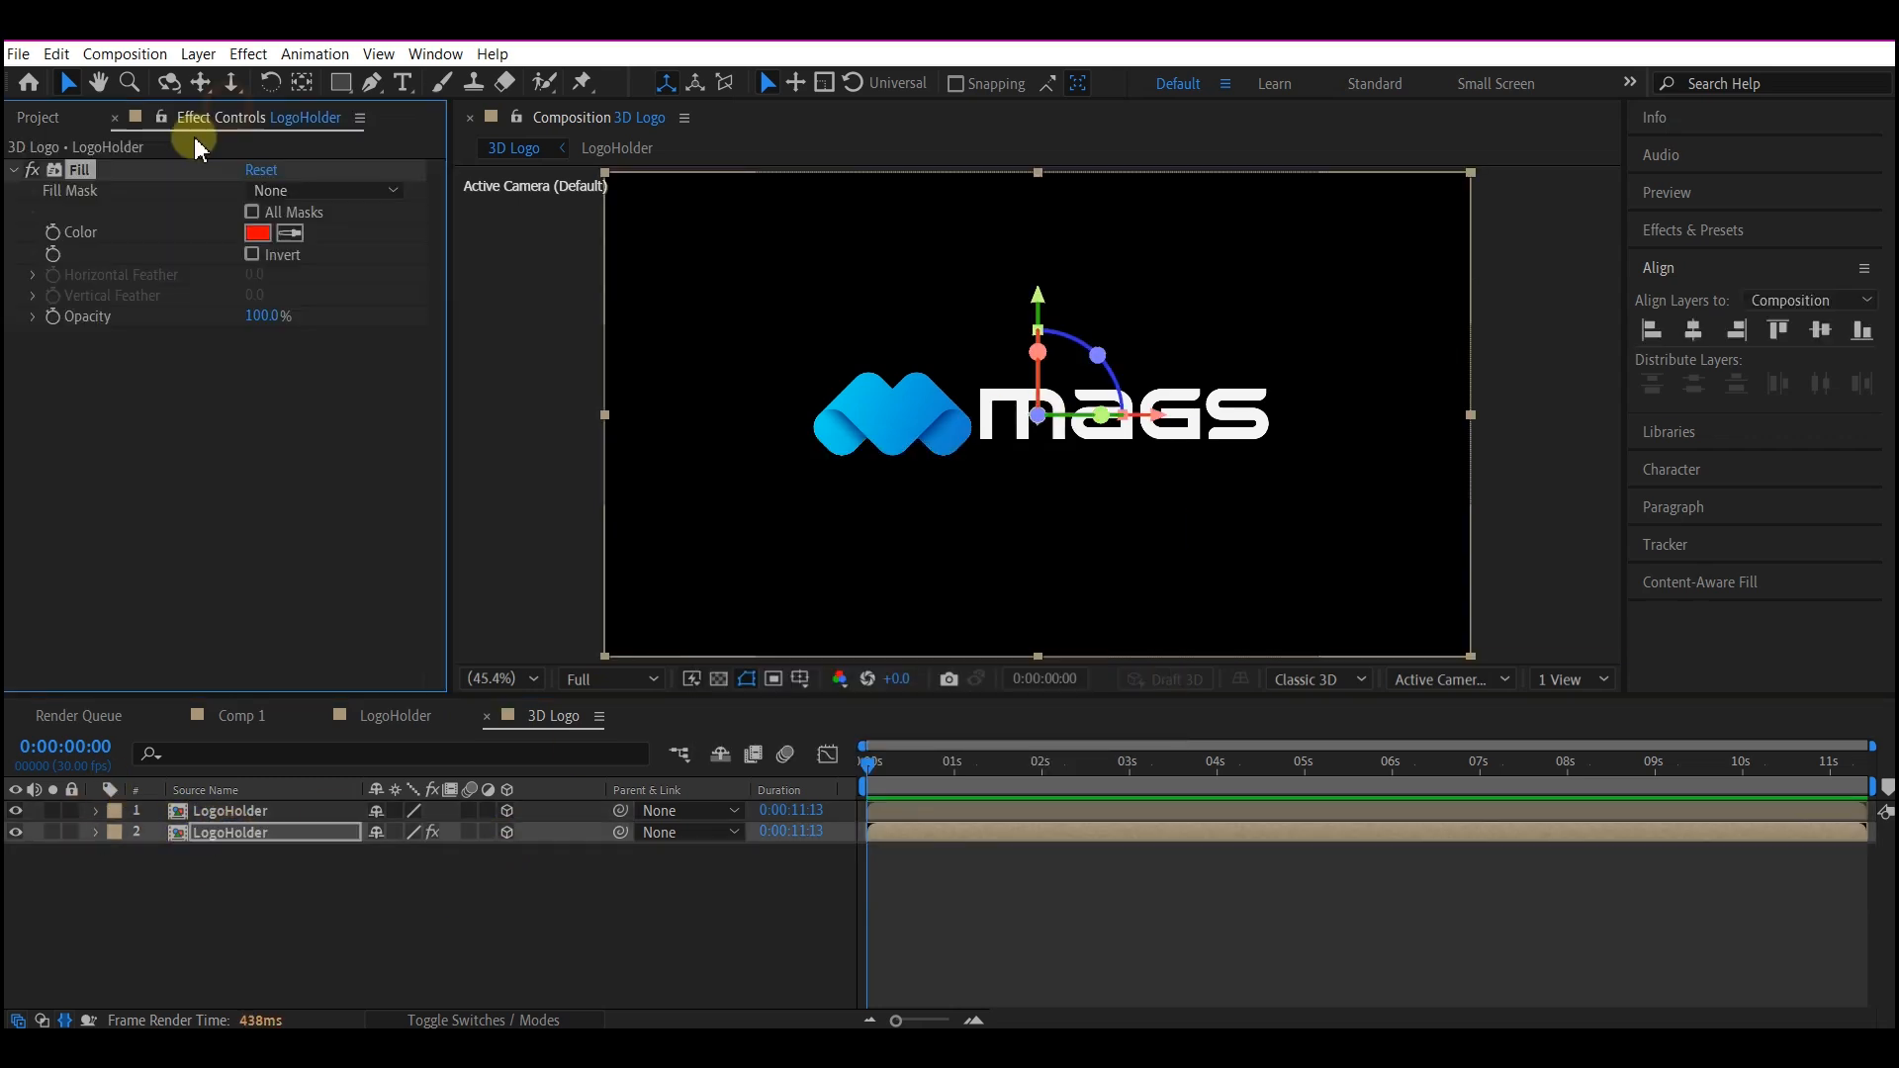
- Set the Fill color of the lower LogoHolder layer to mid grey 808080
{"action": "left_click", "coordinate": [261, 237]}
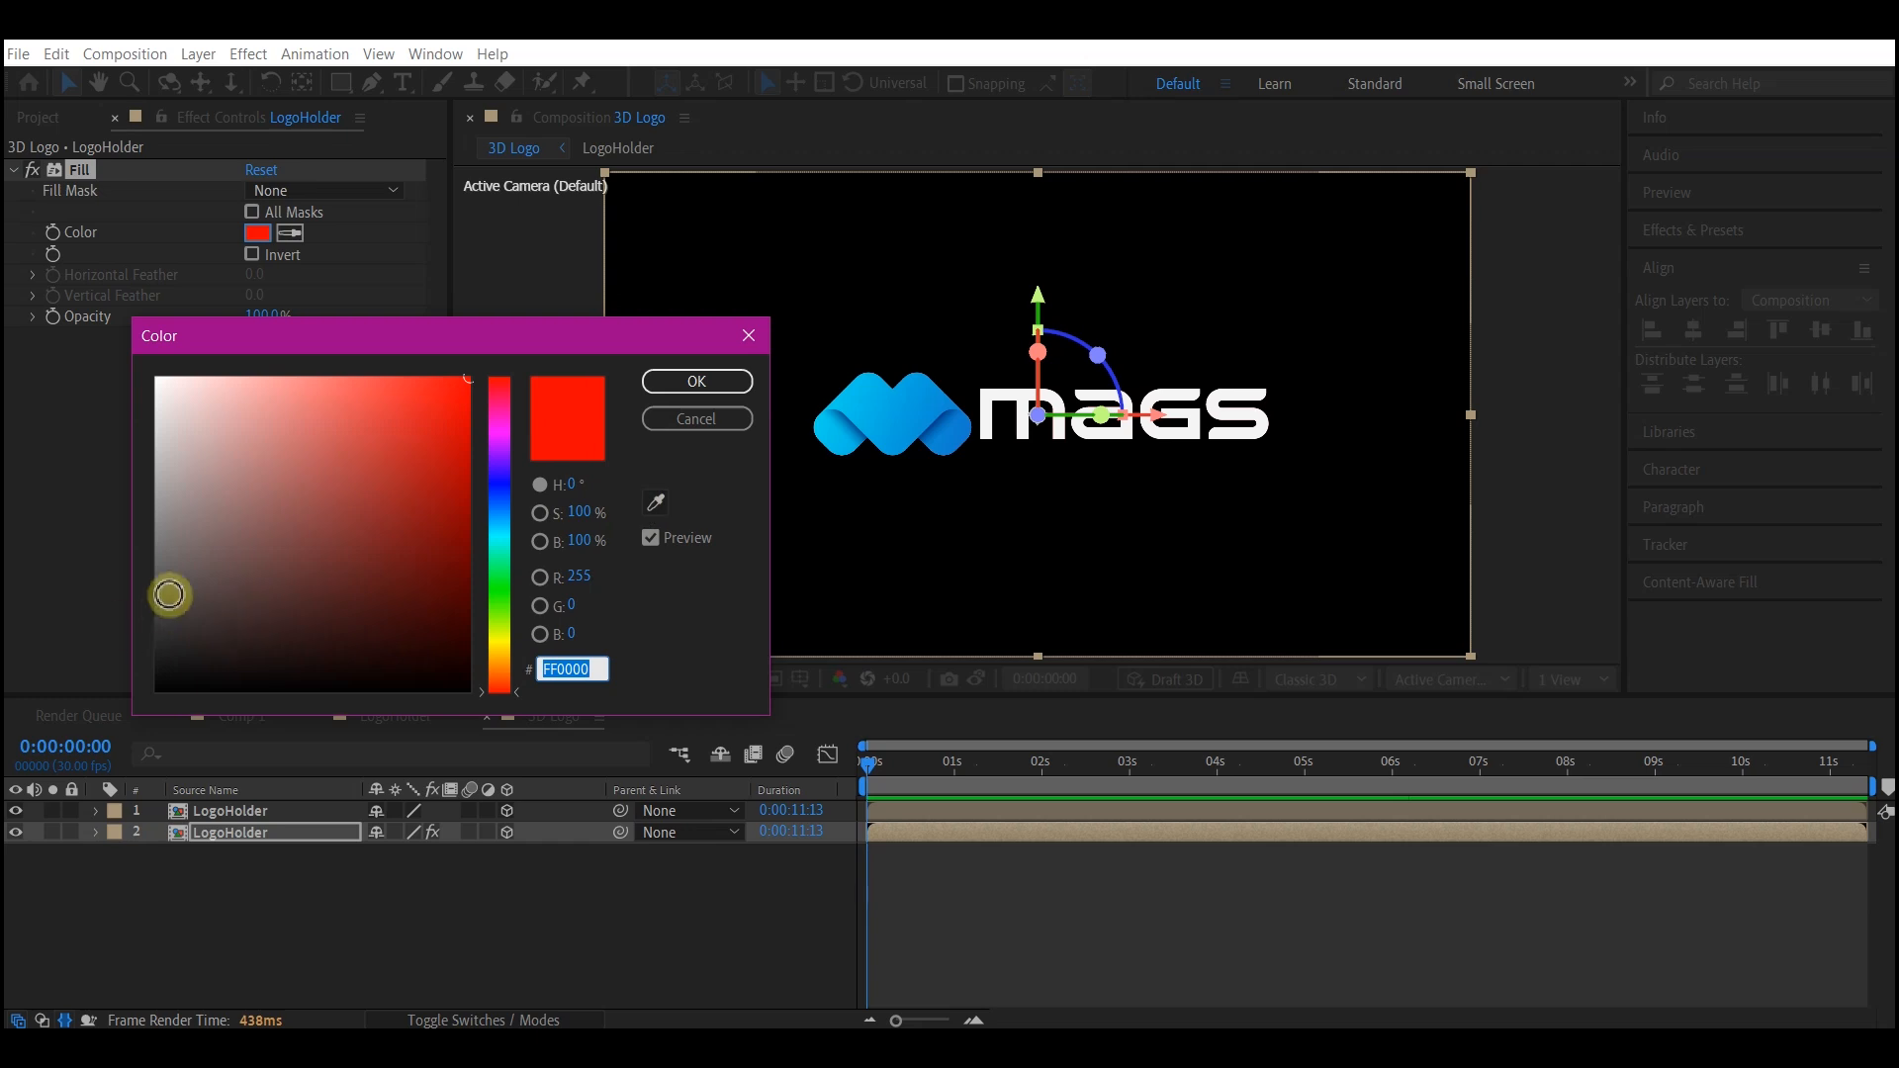
{"action": "left_click_drag", "start_coordinate": [162, 601], "coordinate": [146, 525]}
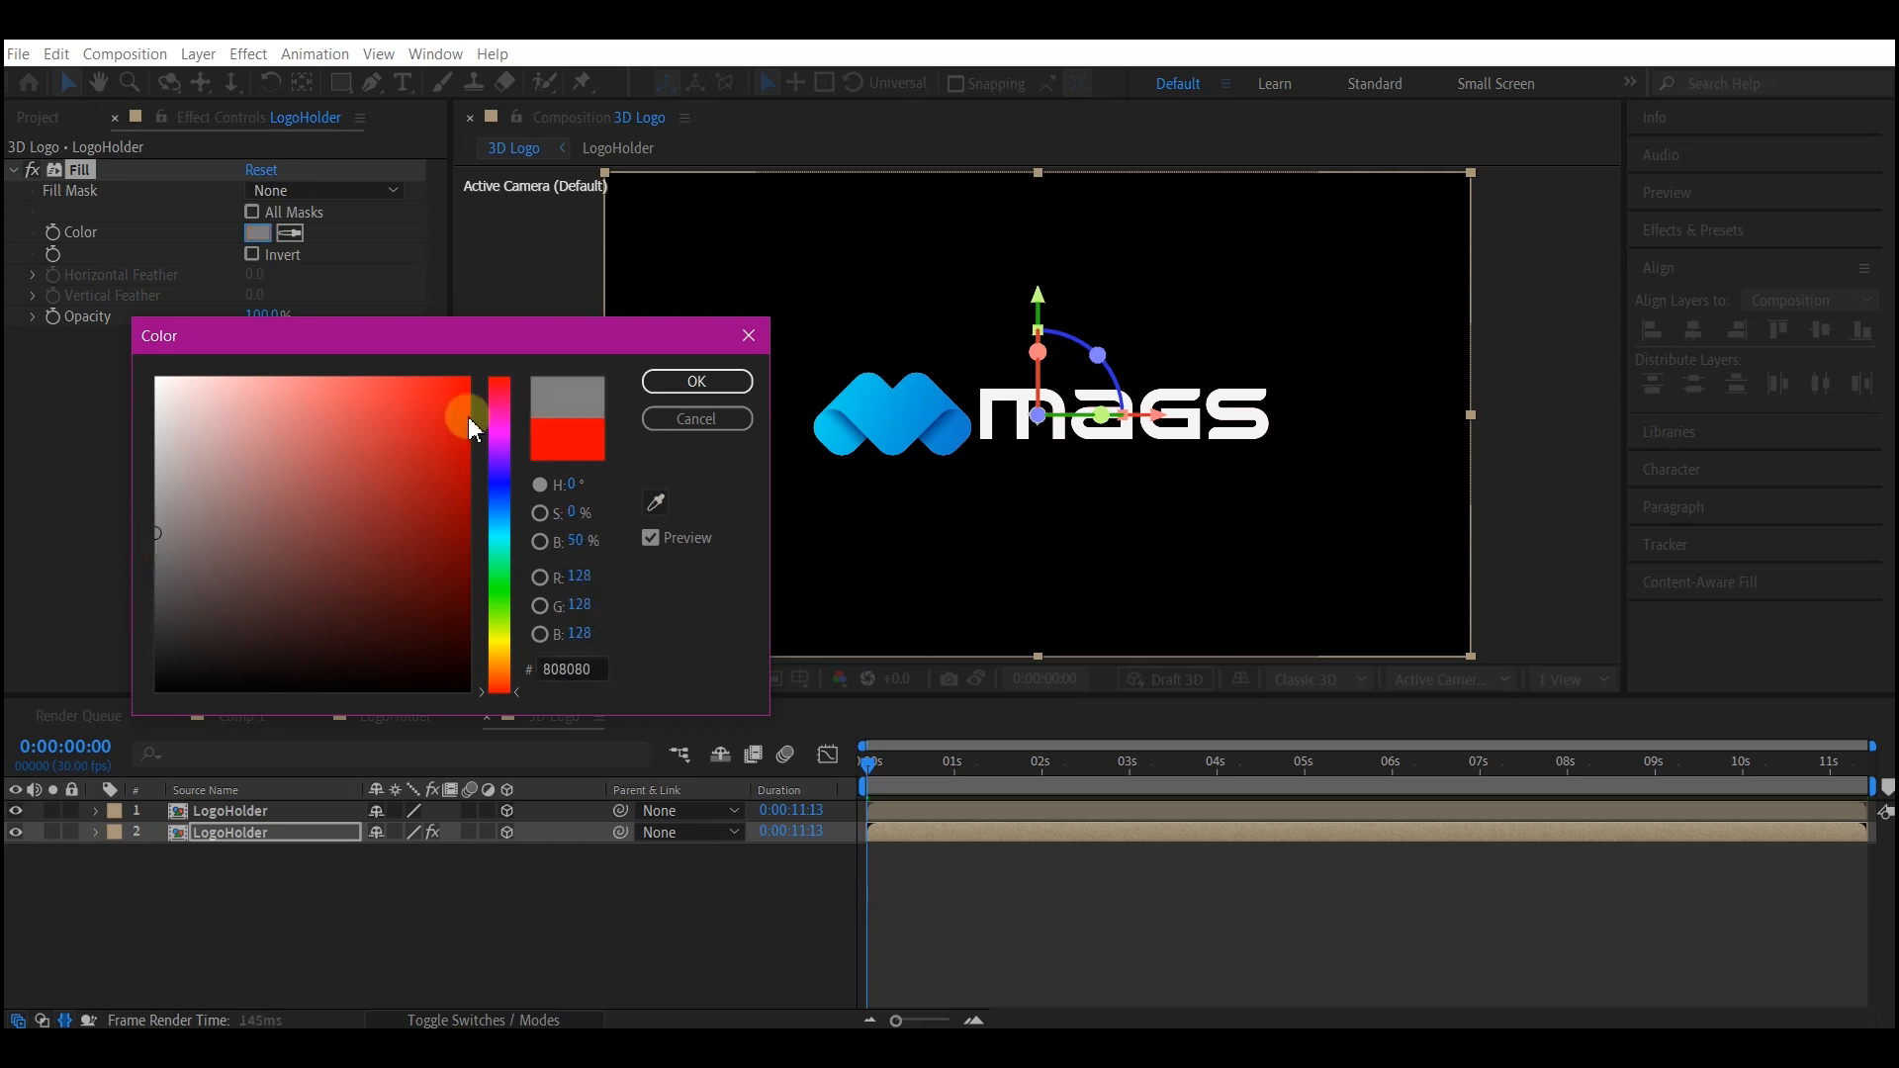
{"action": "left_click", "coordinate": [697, 381]}
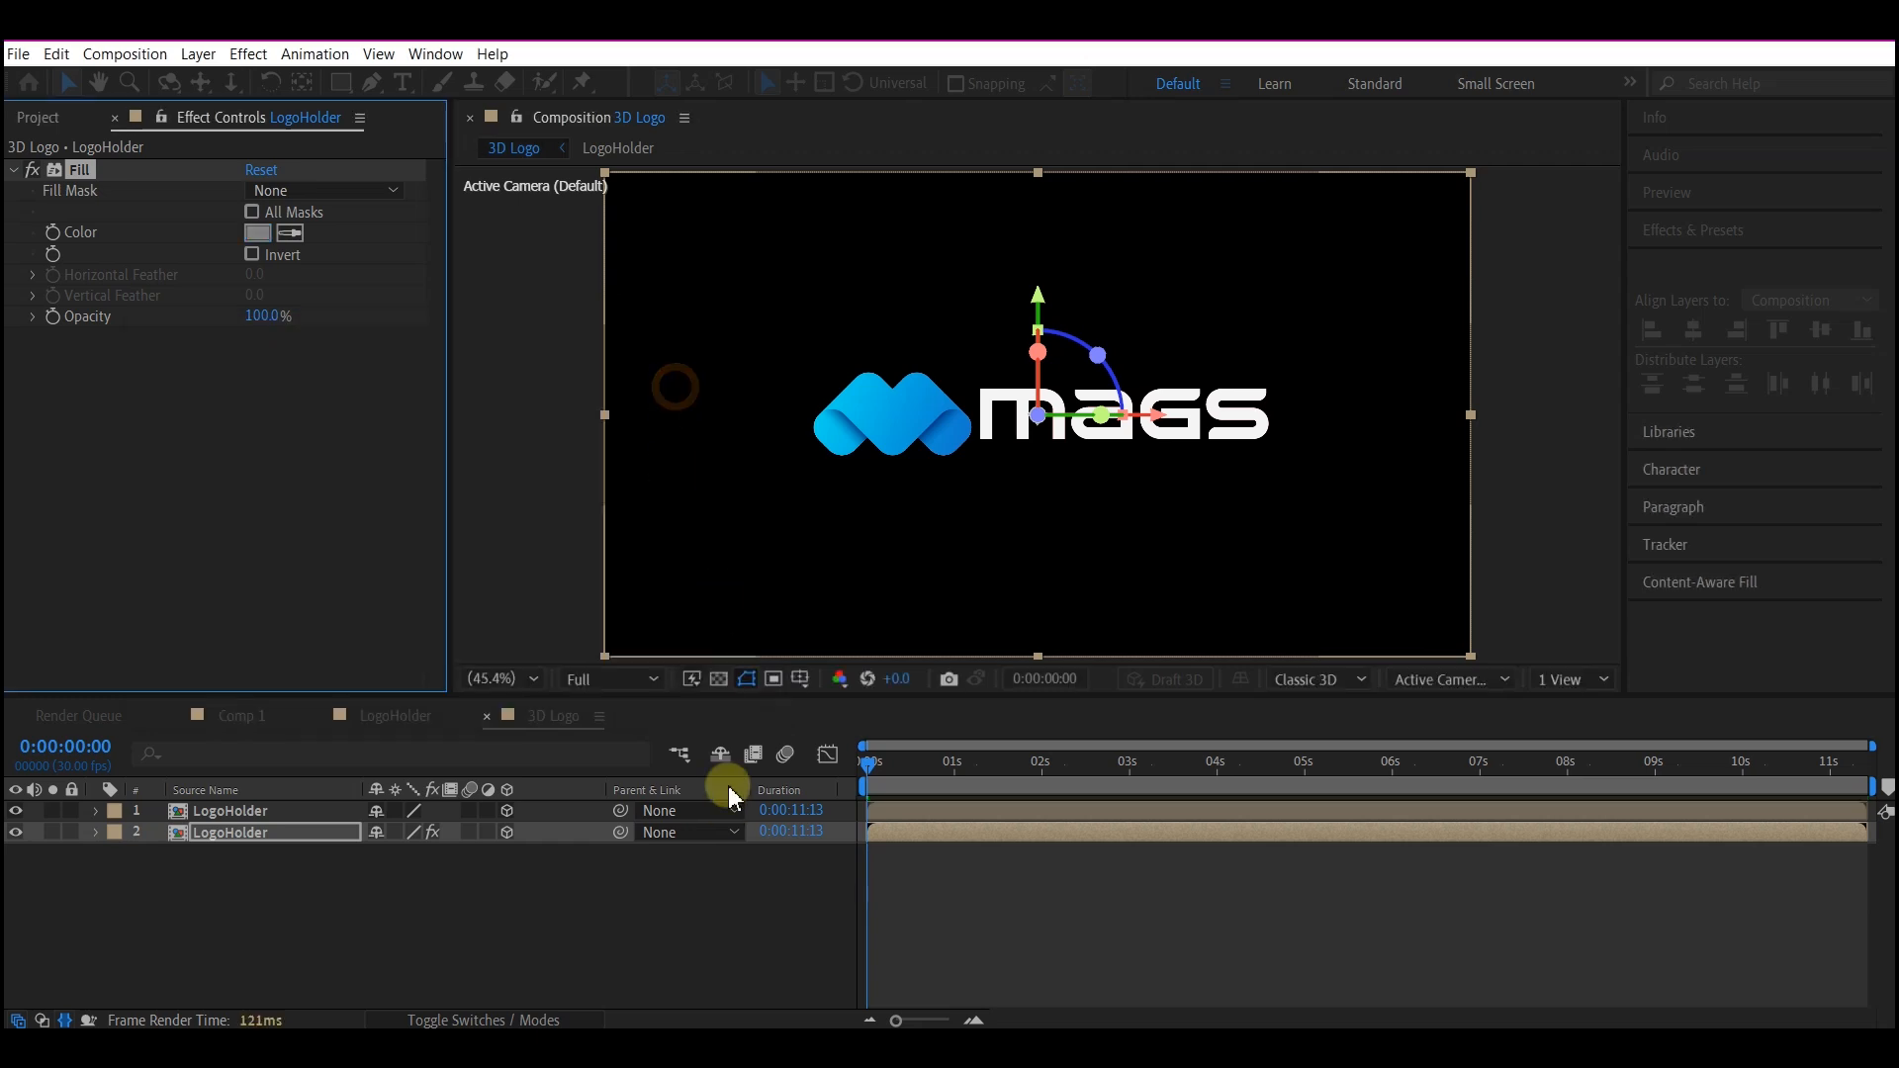
- Add an adjustment layer at the top of the 3D Logo layer stack and rename it "color control"
{"action": "right_click", "coordinate": [780, 927]}
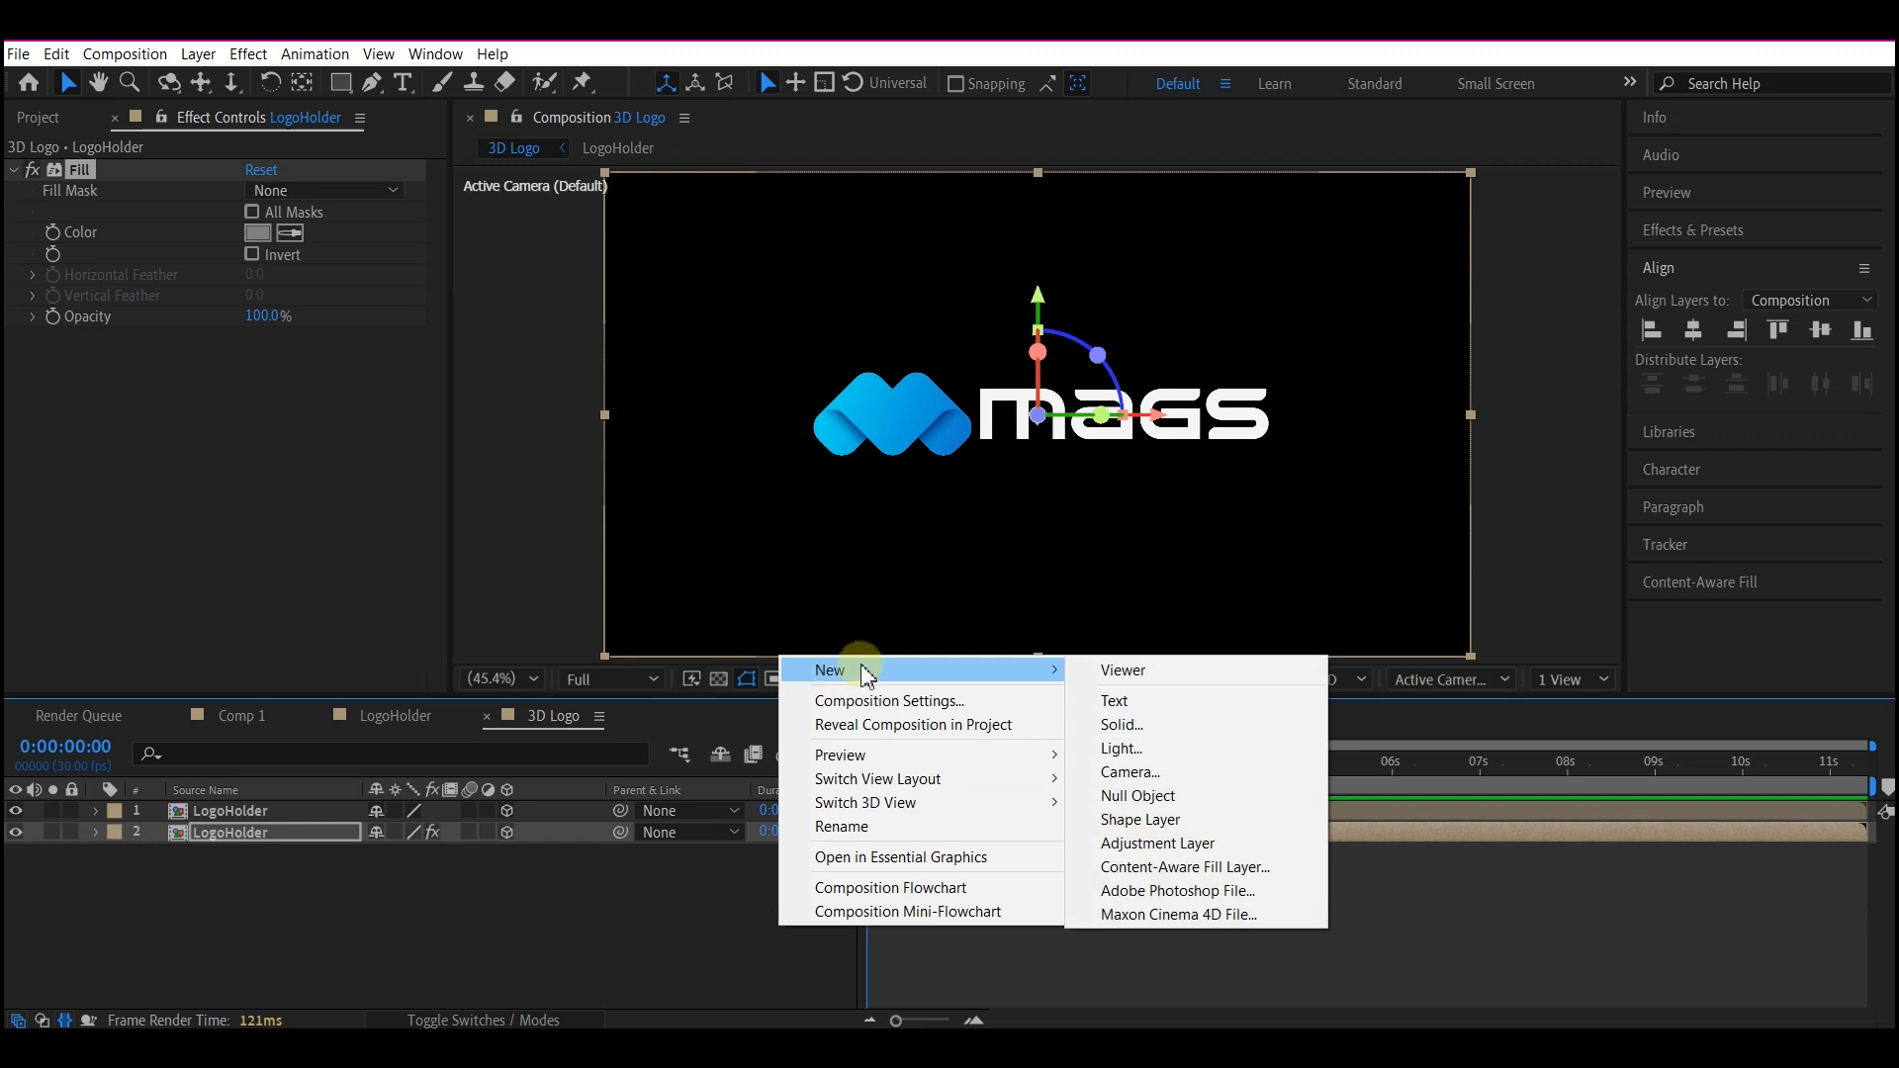
{"action": "mouse_move", "coordinate": [1042, 675]}
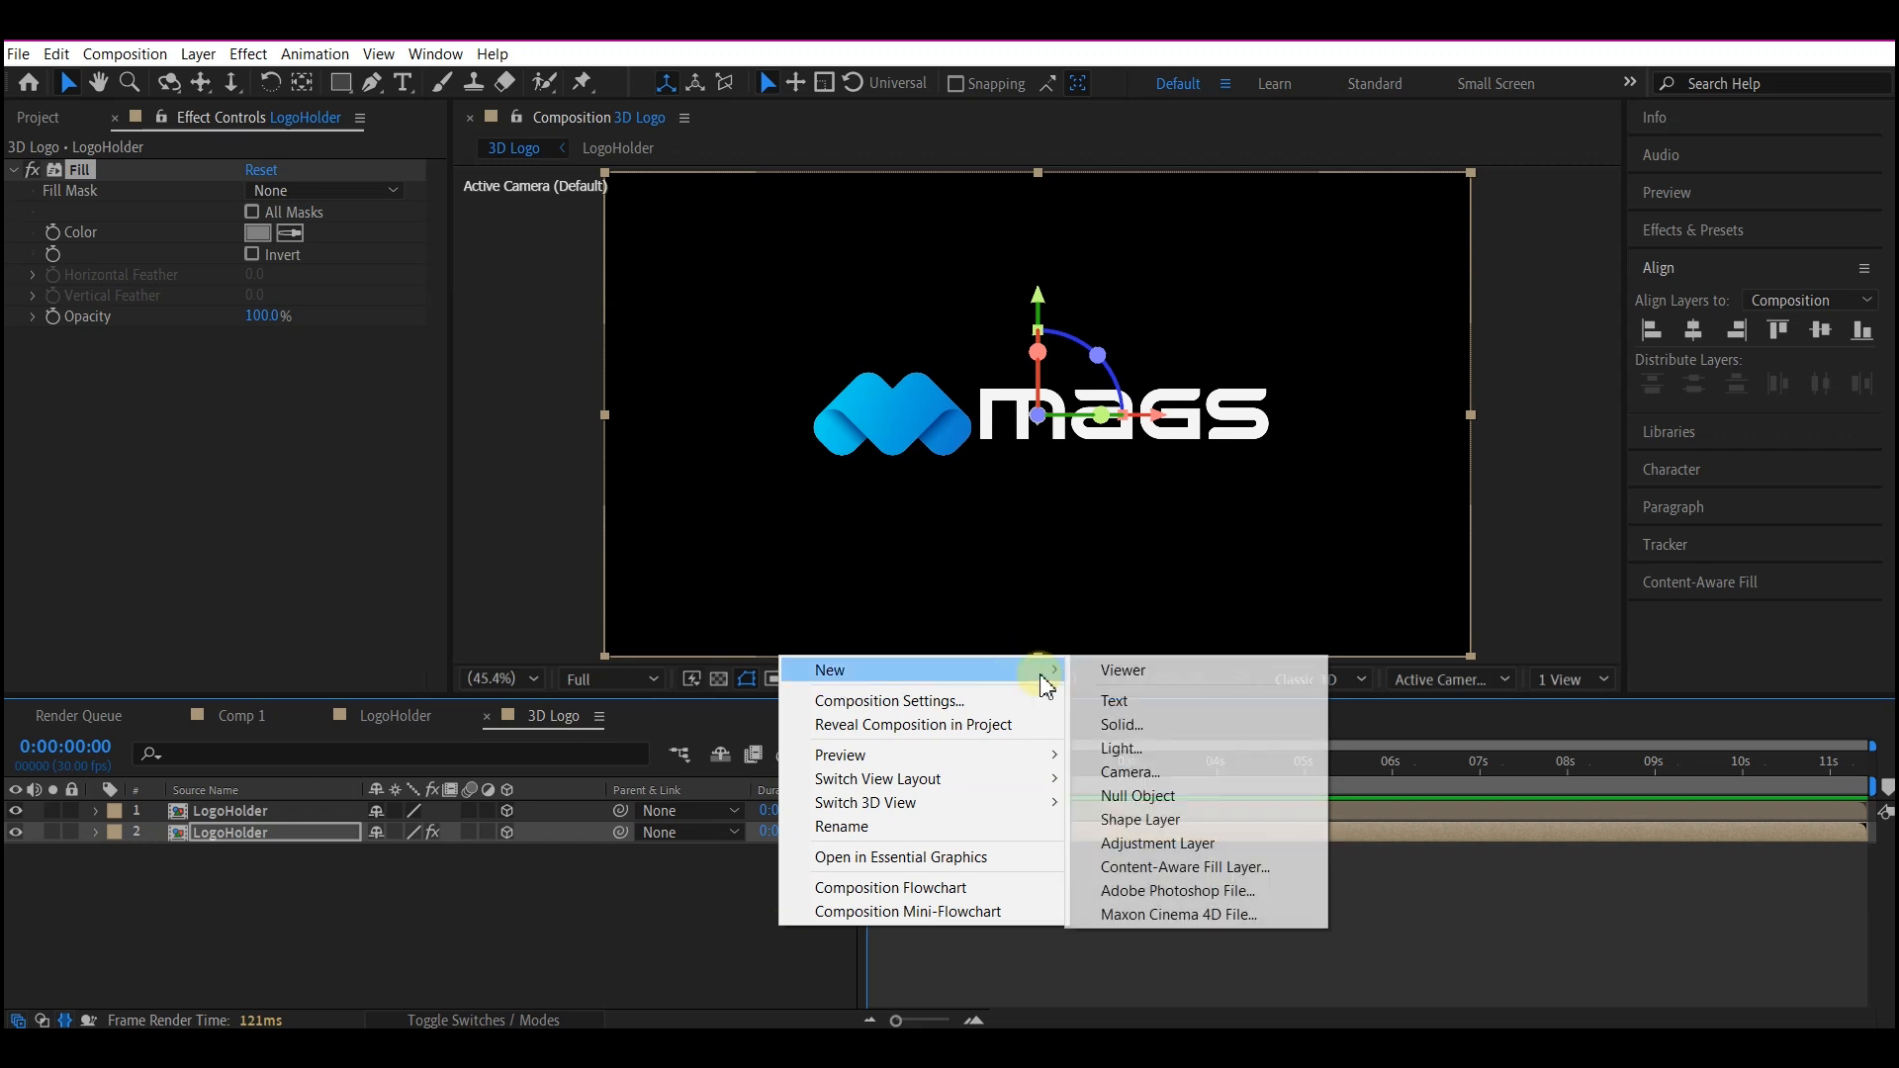
{"action": "left_click", "coordinate": [1144, 844]}
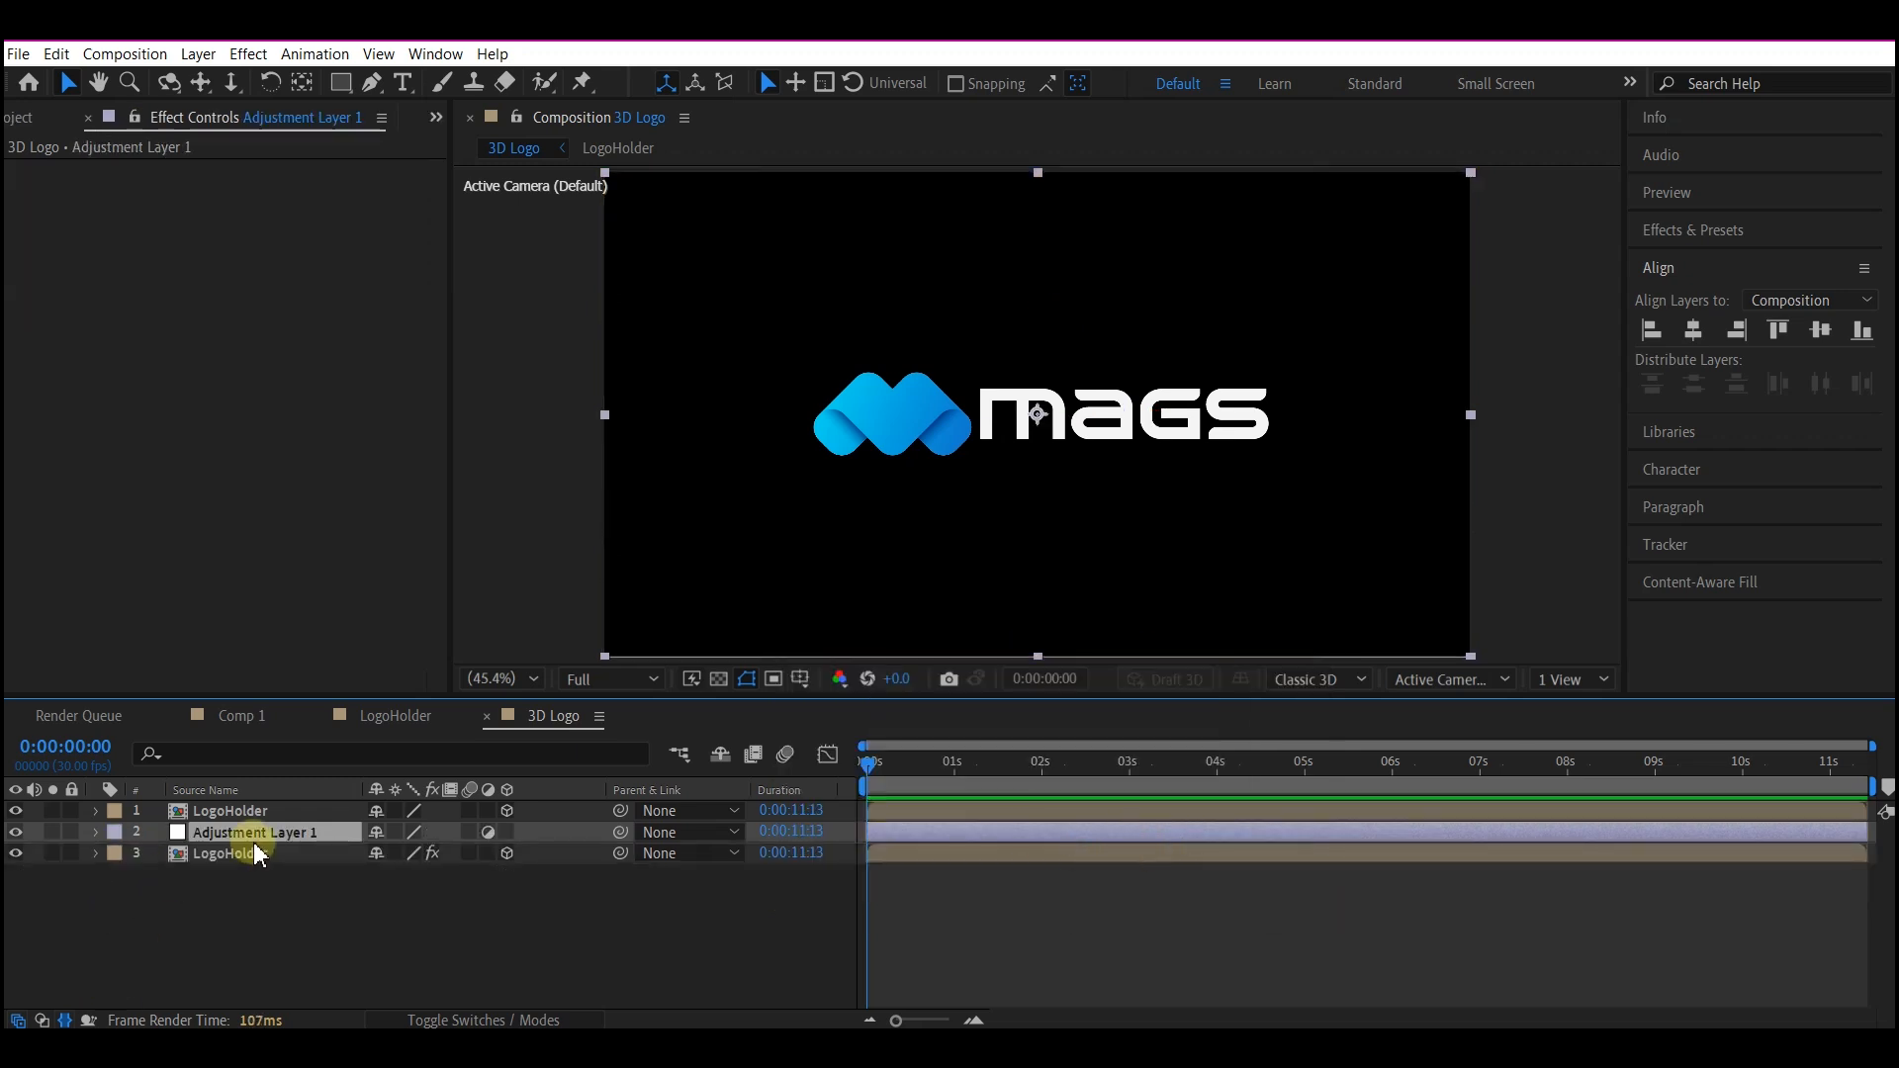
{"action": "left_click_drag", "start_coordinate": [265, 843], "coordinate": [267, 817]}
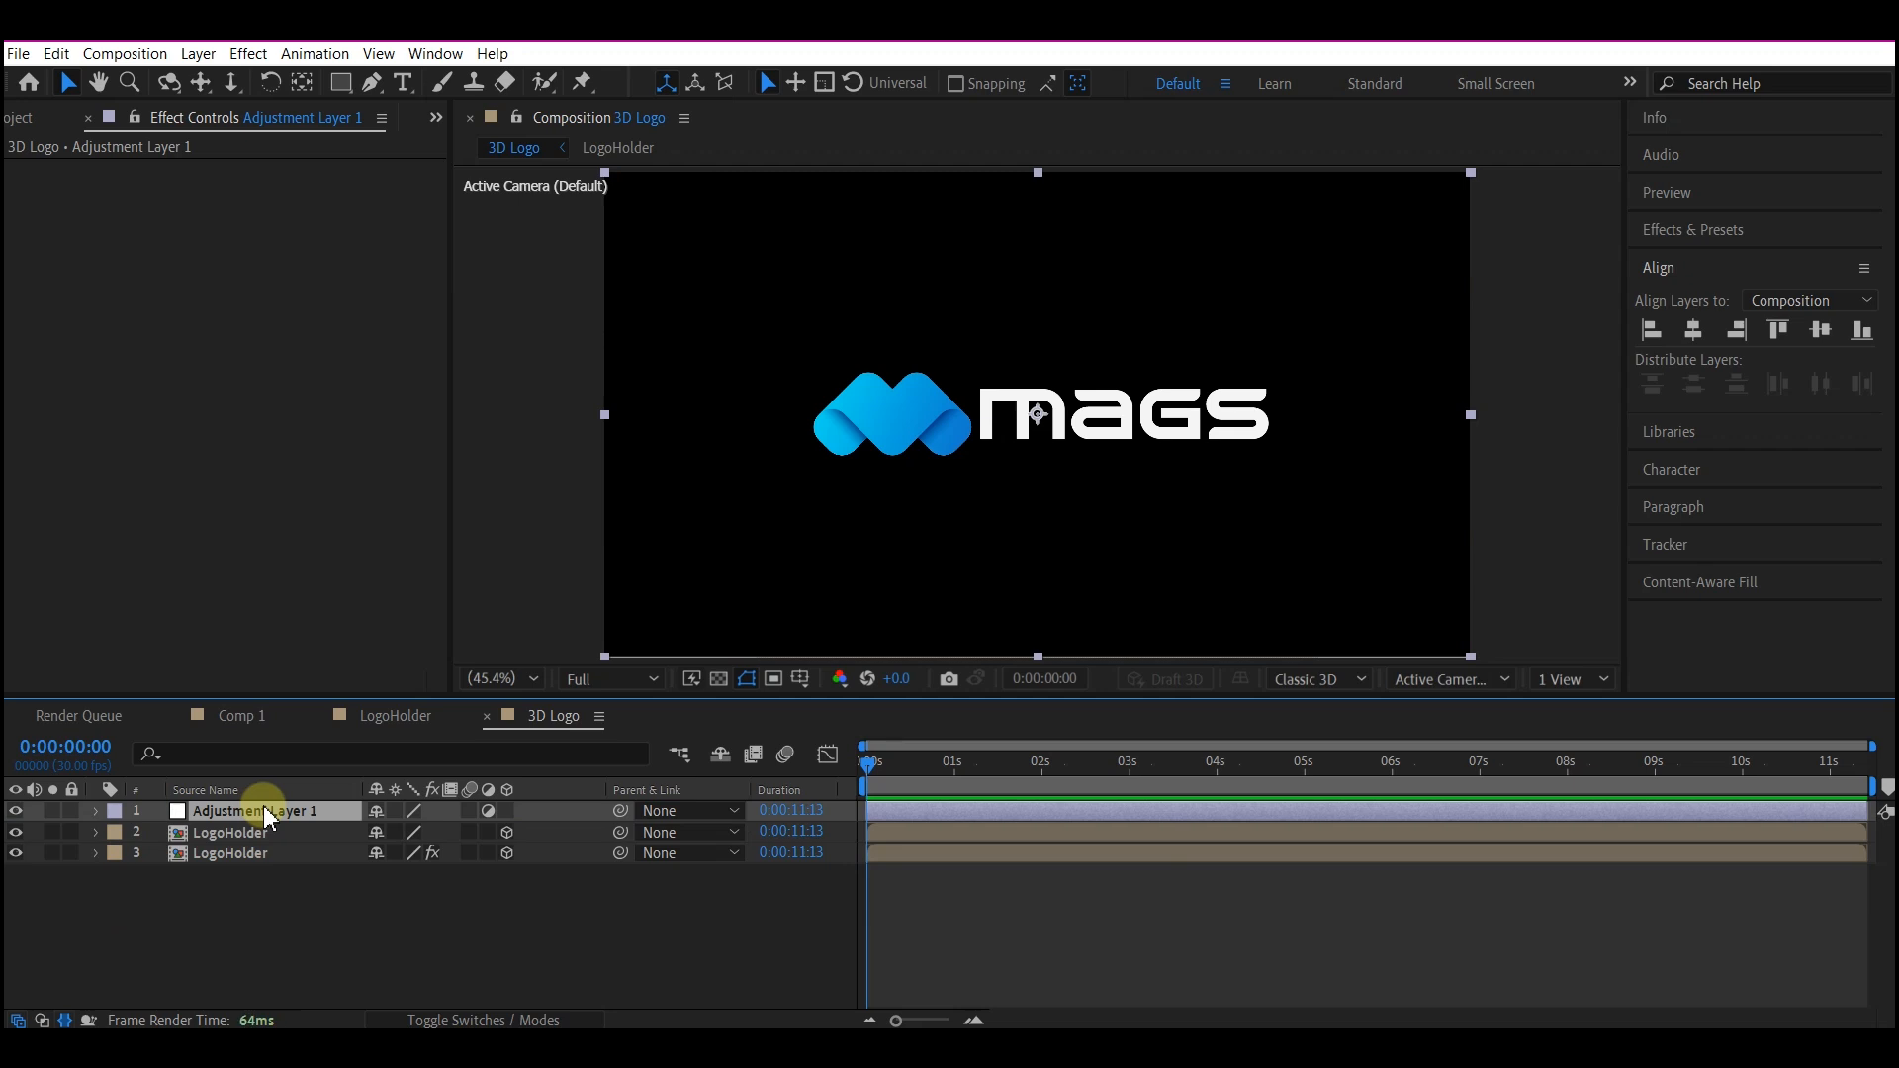
{"action": "key", "text": "Return"}
{"action": "type", "text": "color control"}
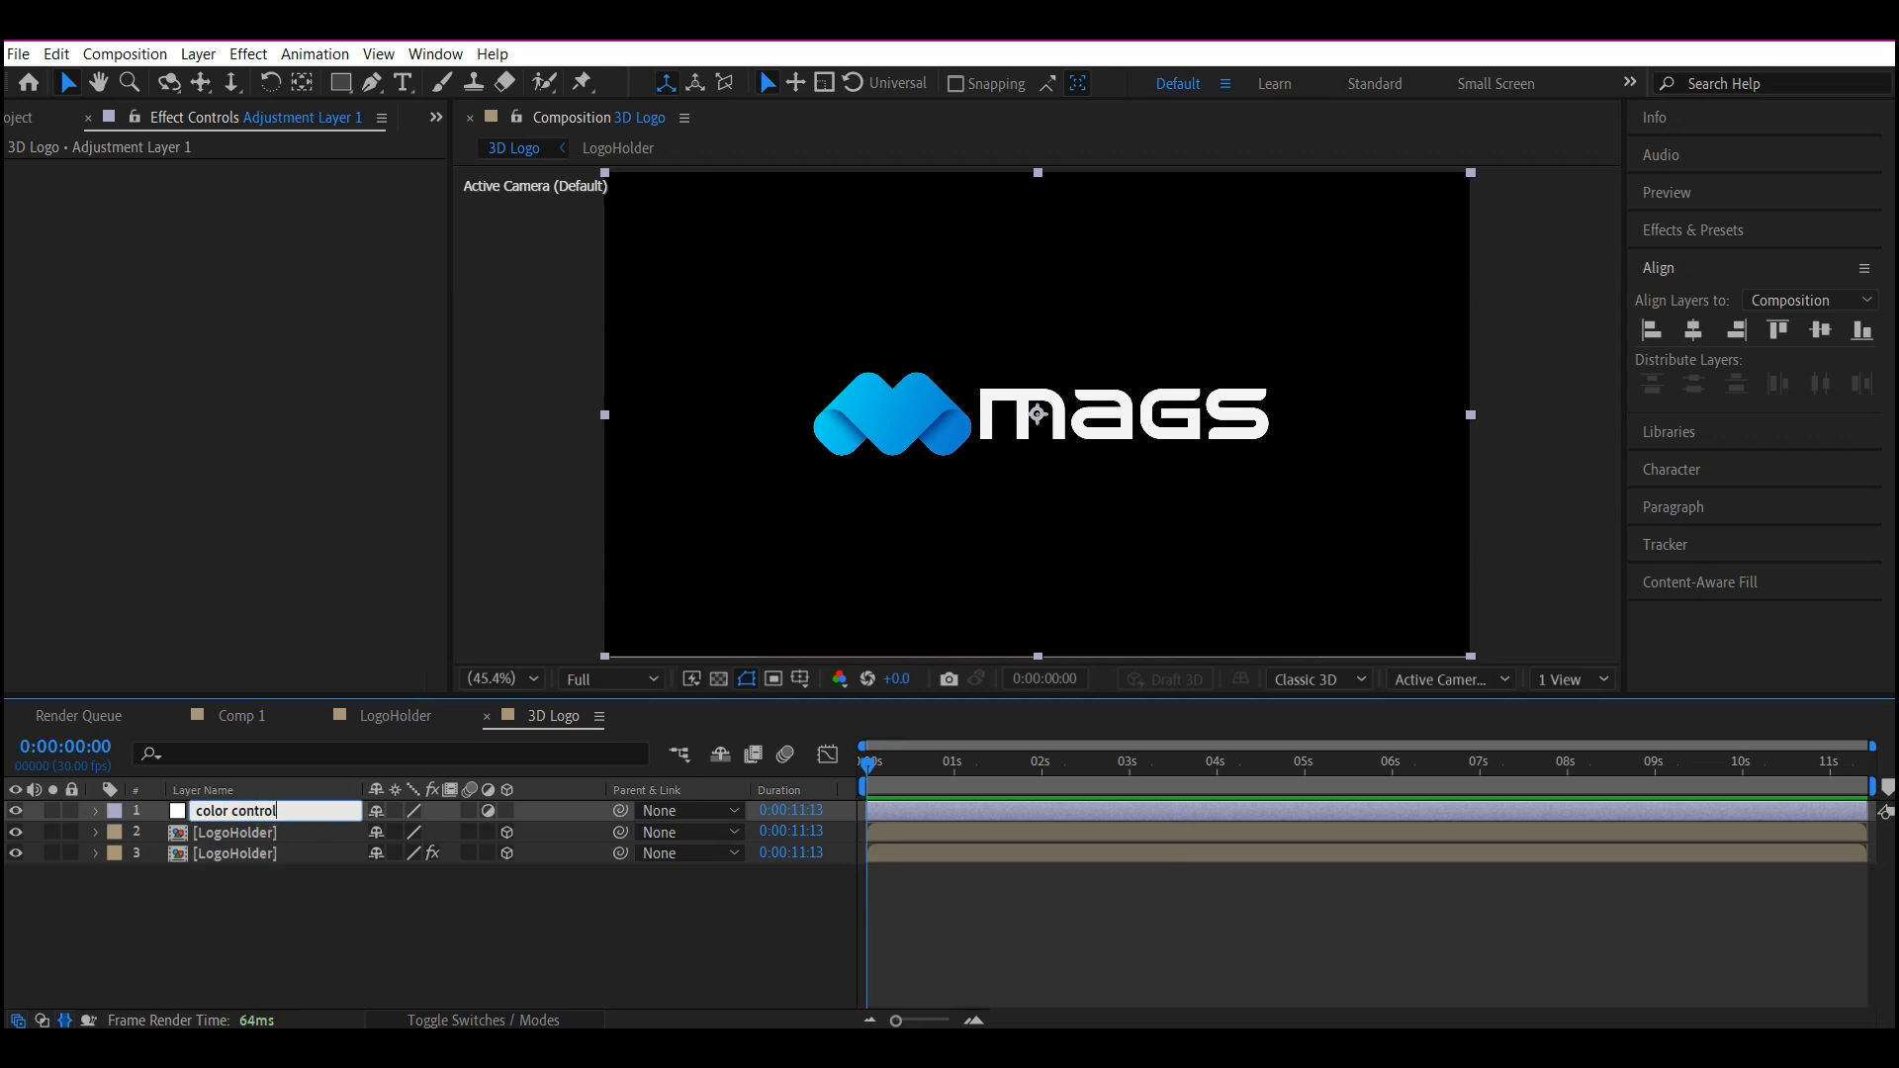
{"action": "key", "text": "Return"}
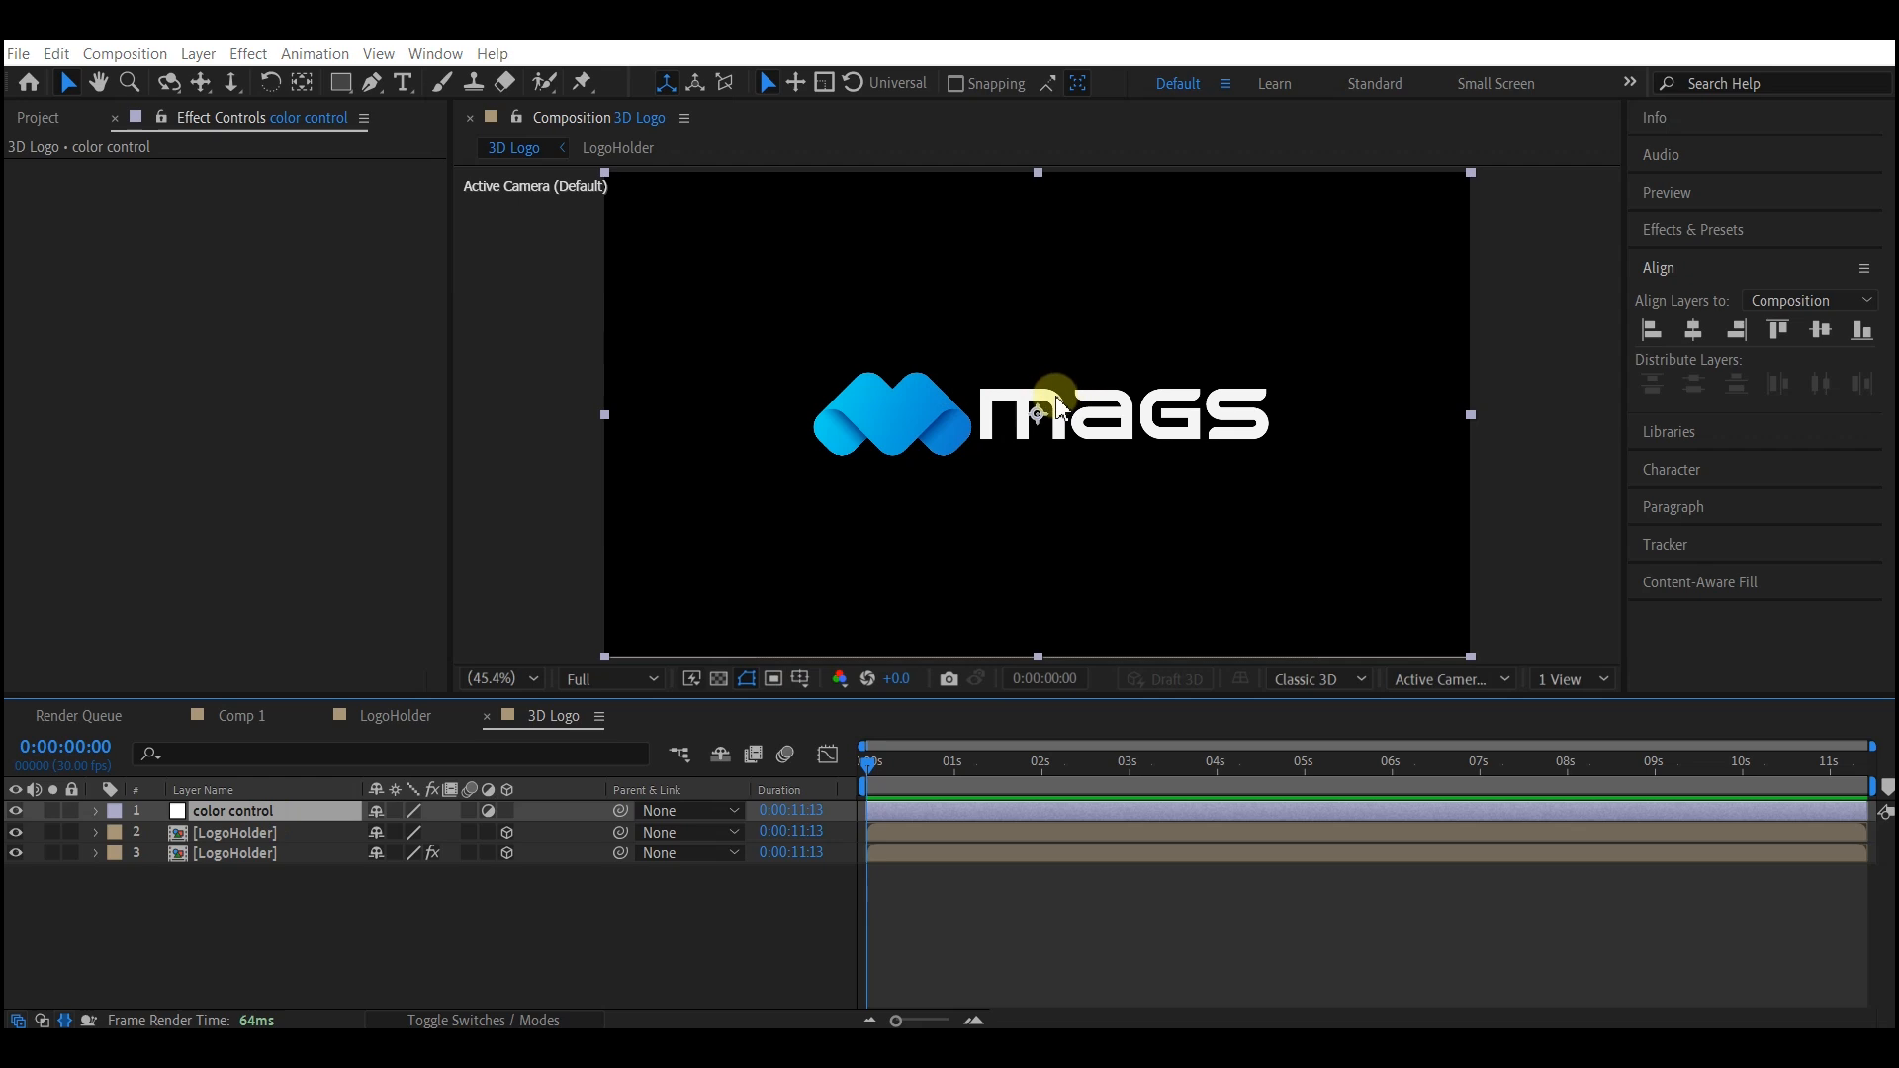
- Apply a Color Control effect to the color control layer and lock the display of its effect settings
{"action": "key", "text": "ctrl+space"}
{"action": "type", "text": "color control"}
{"action": "key", "text": "Return"}
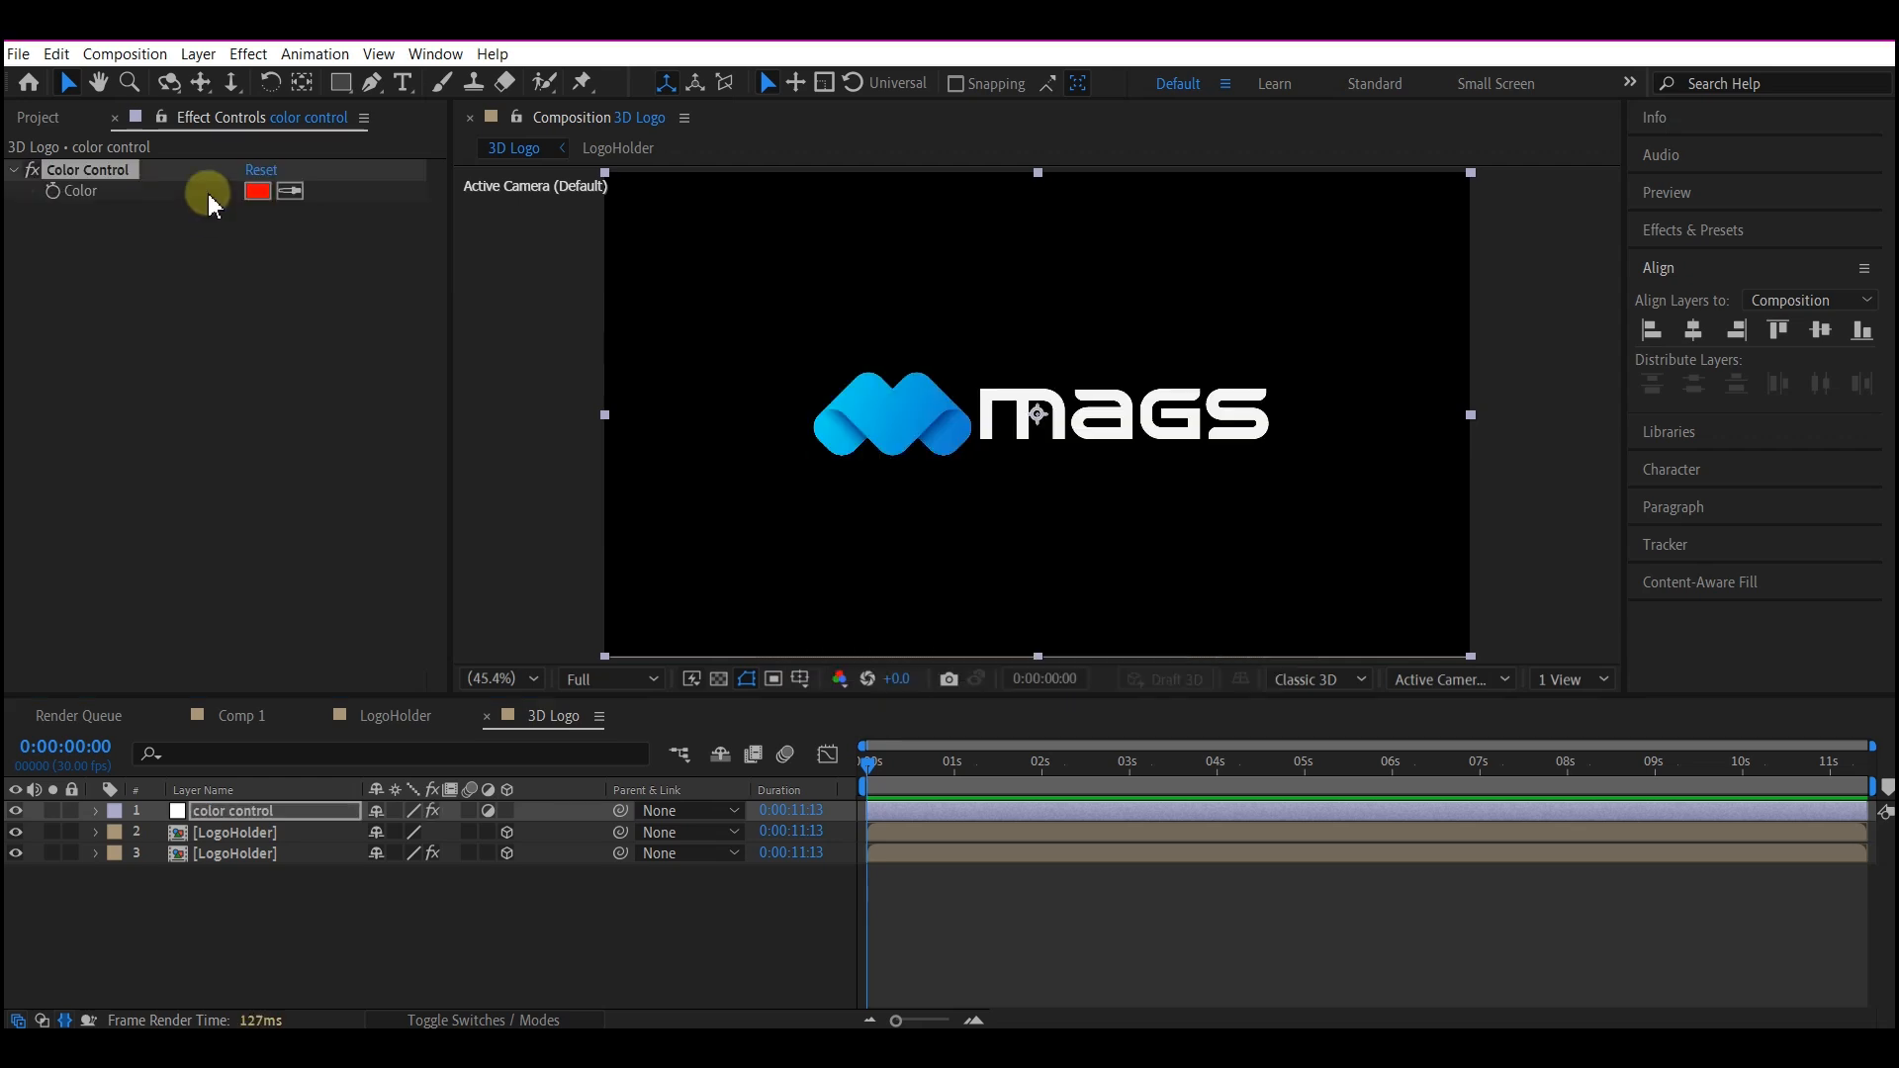
{"action": "left_click", "coordinate": [160, 115]}
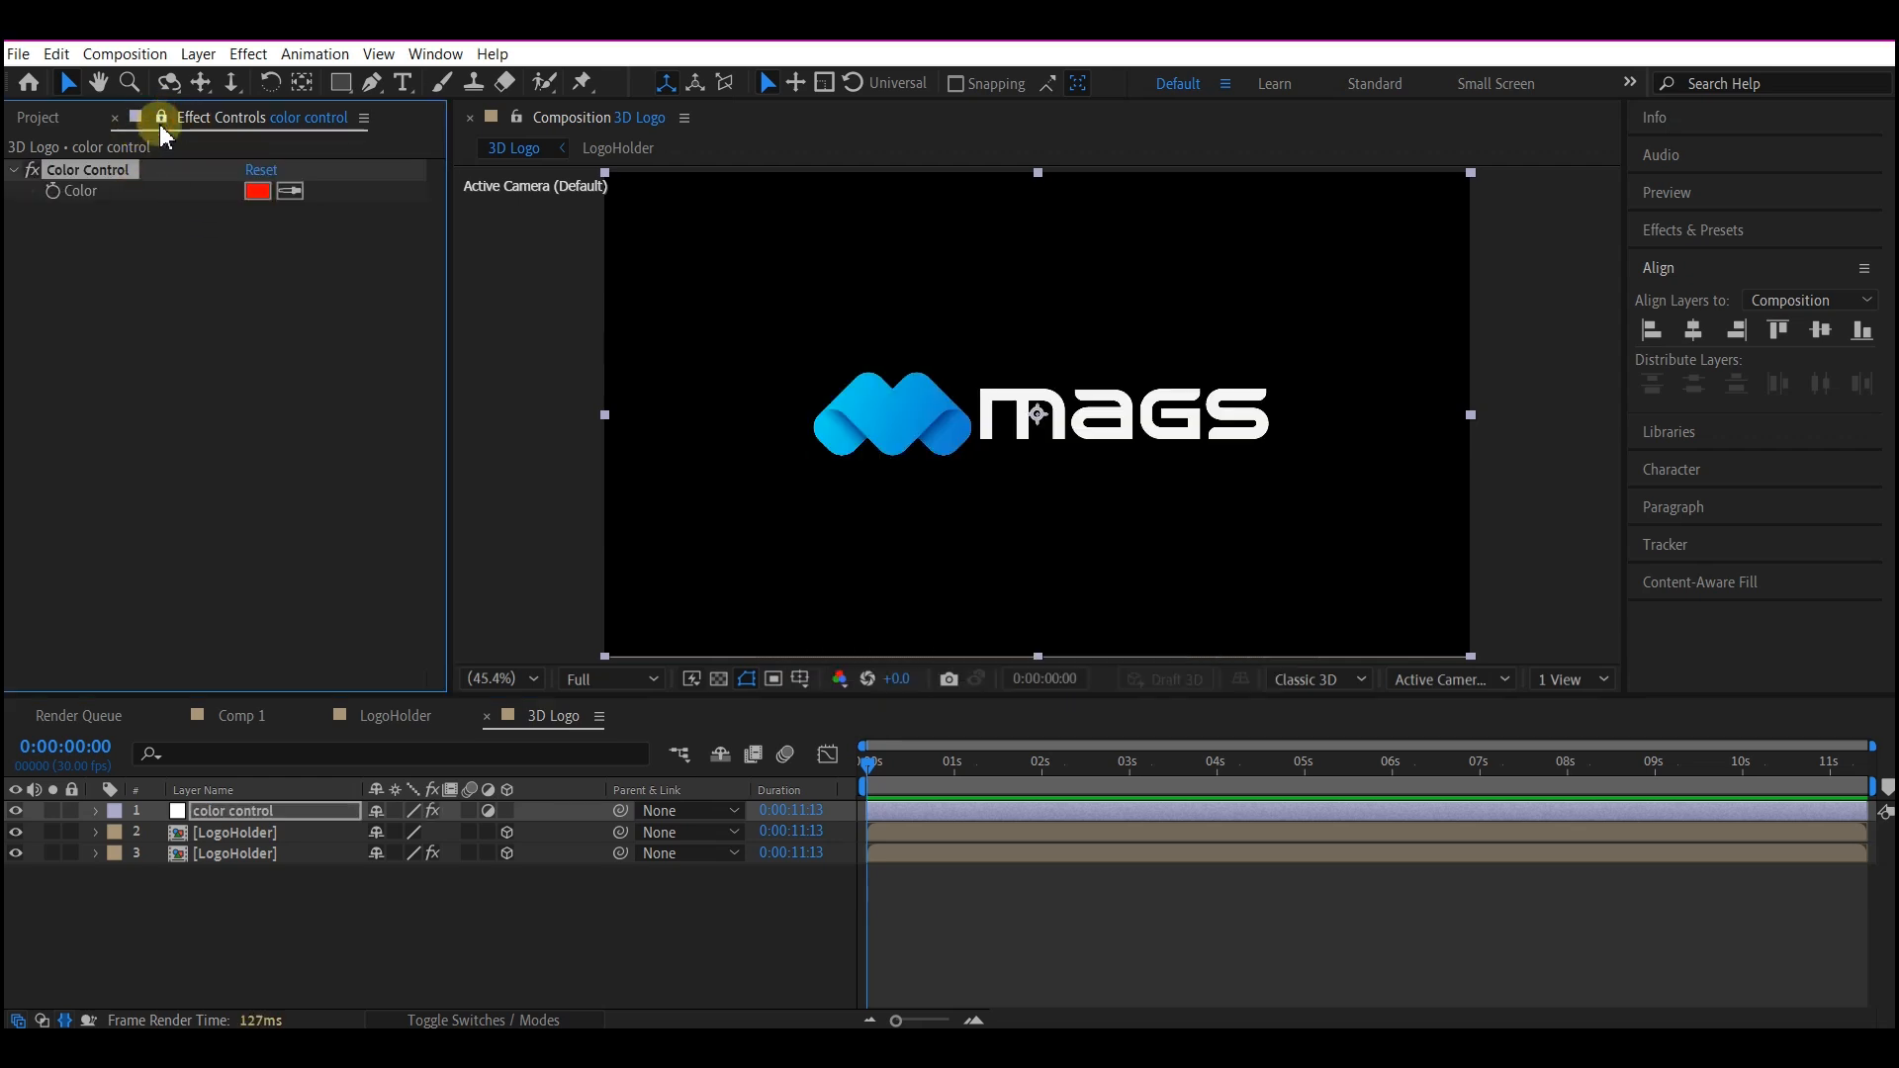
- Link the Fill color of the lower LogoHolder layer to the Color property of the Color Control effect
{"action": "left_click", "coordinate": [211, 853]}
{"action": "left_click", "coordinate": [96, 852]}
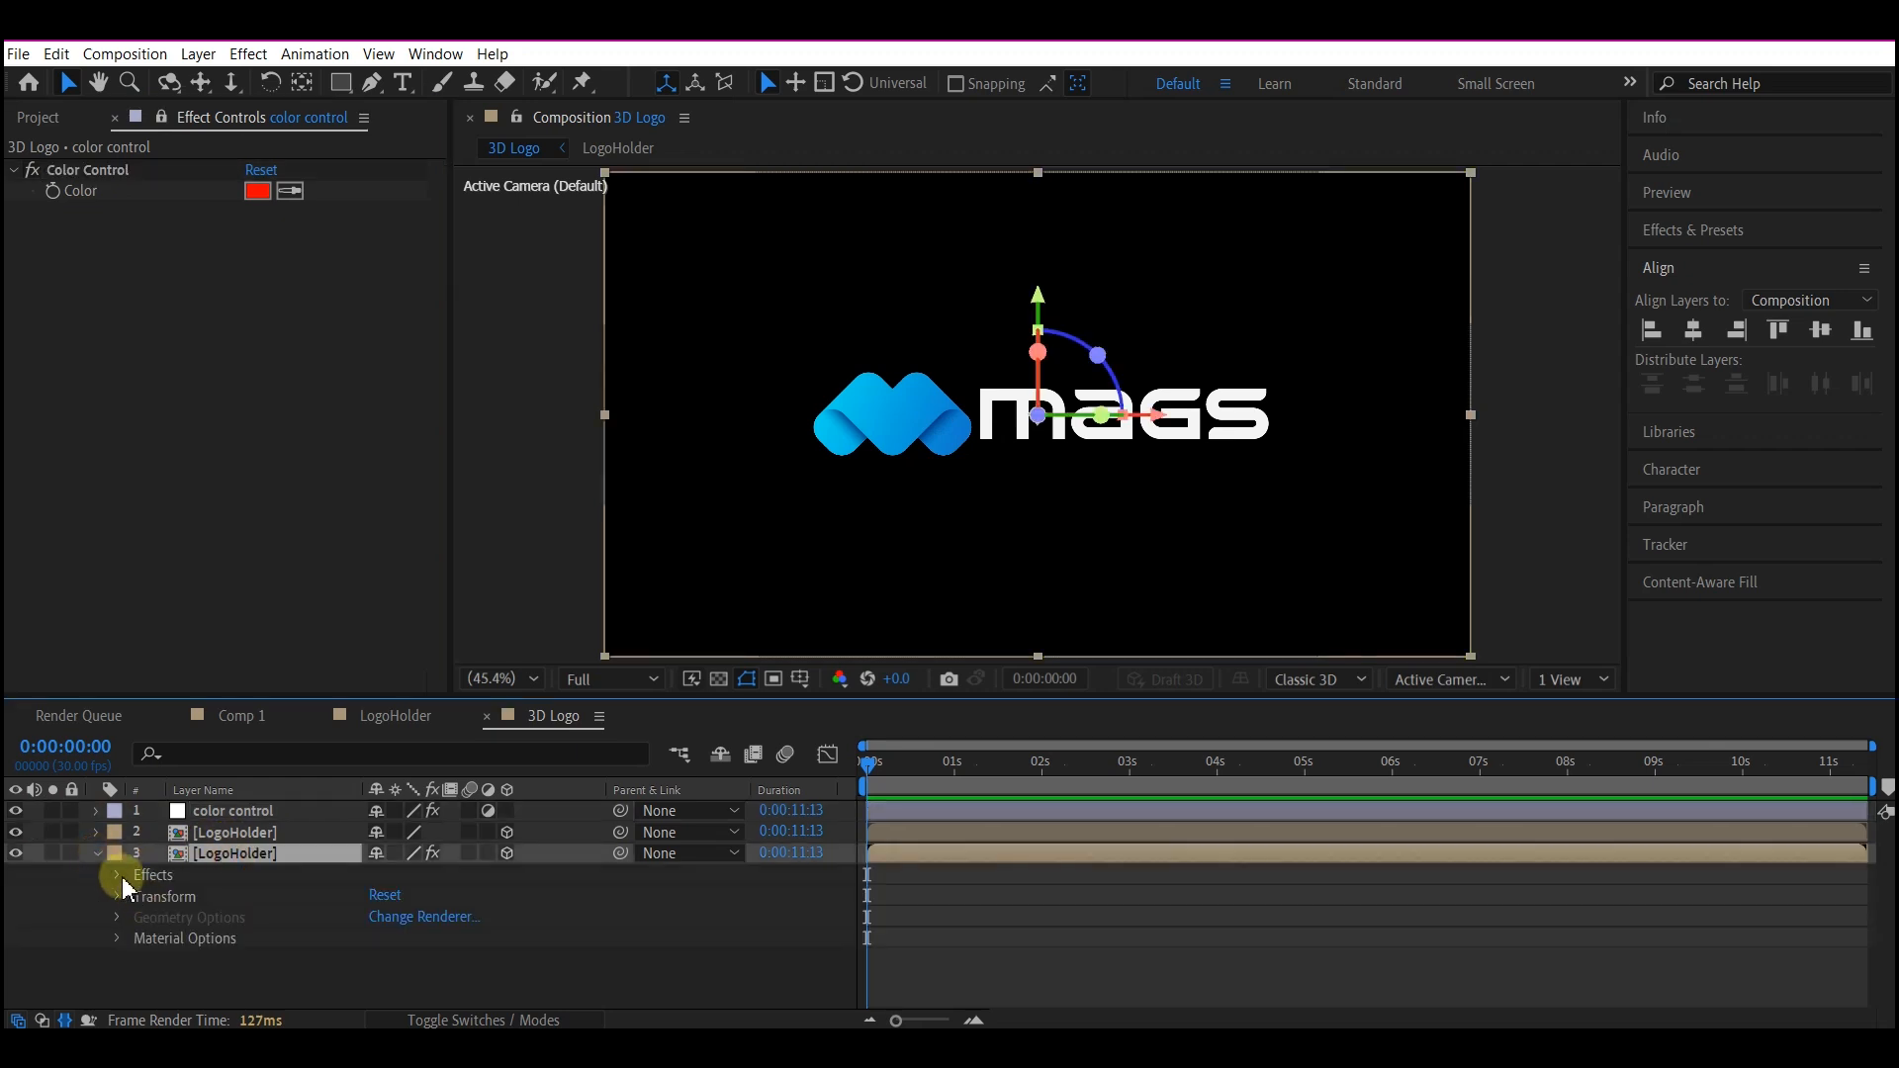
{"action": "left_click", "coordinate": [118, 876]}
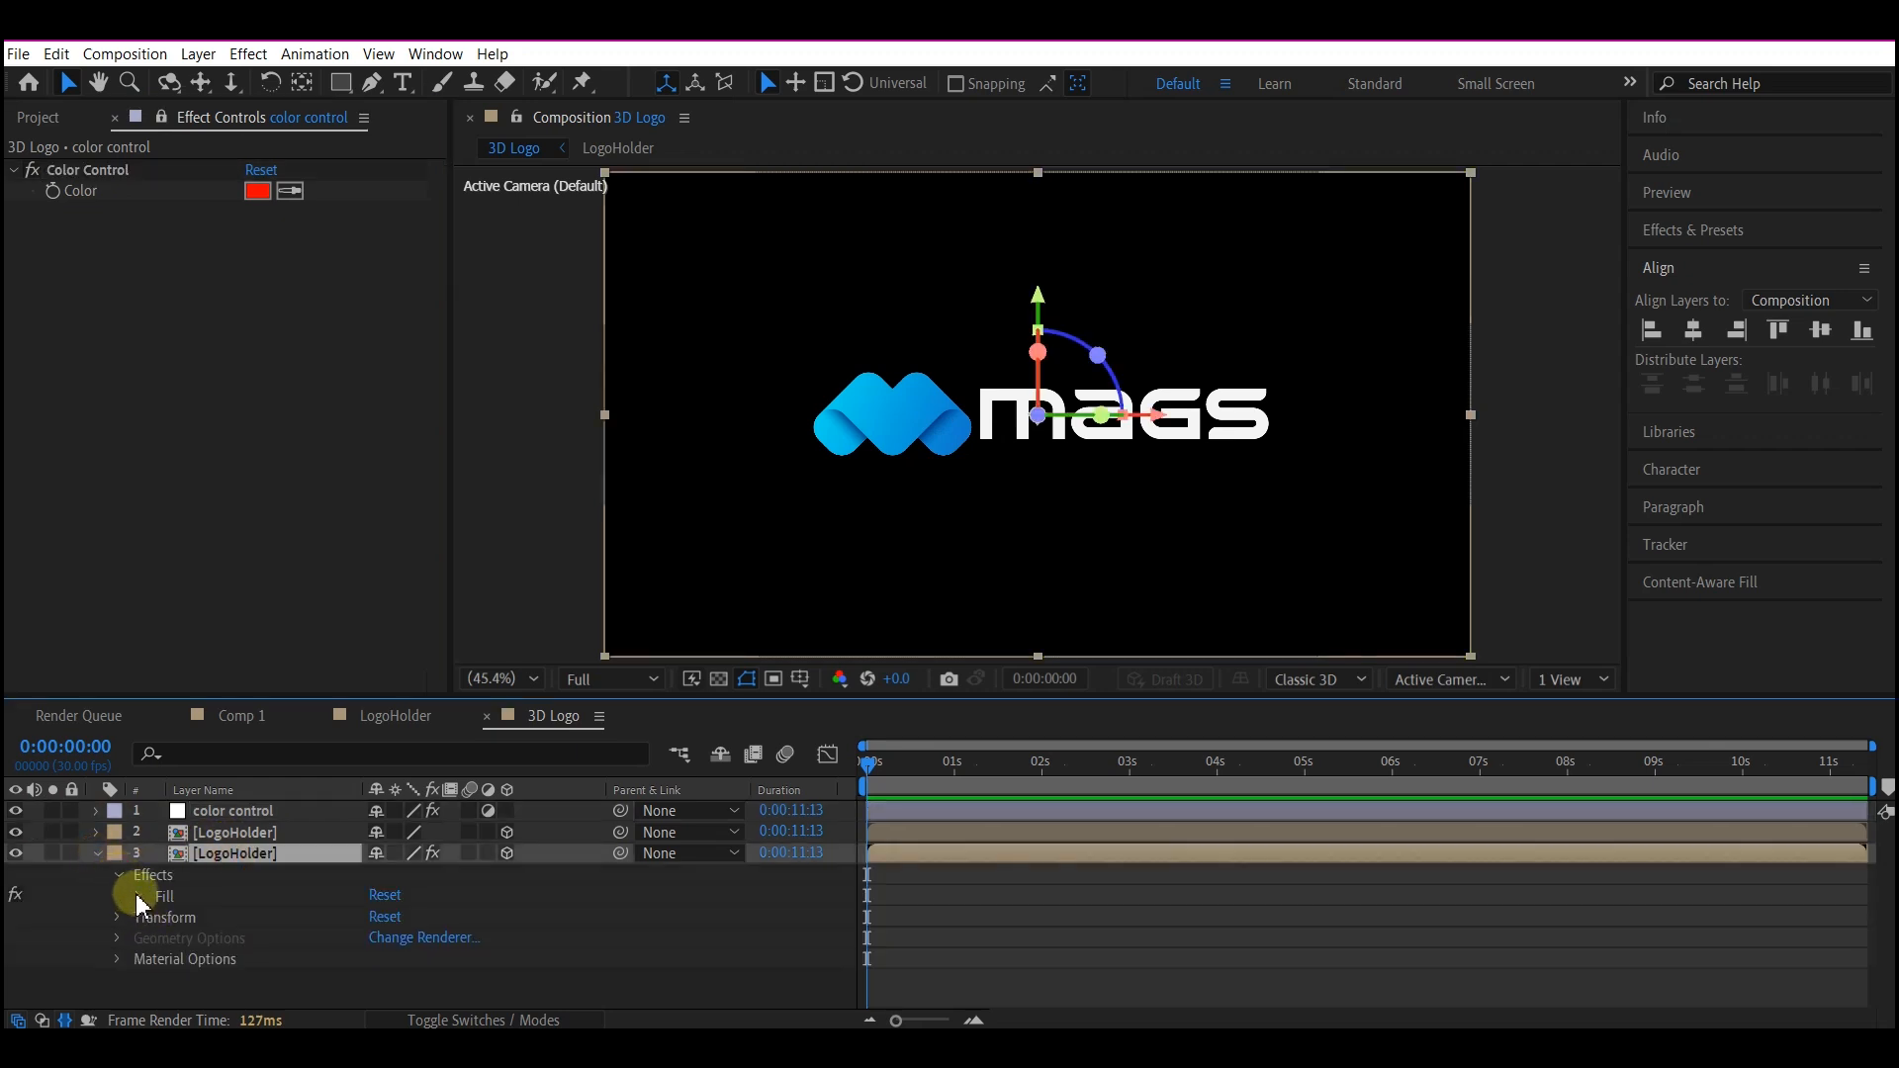
{"action": "left_click", "coordinate": [139, 897]}
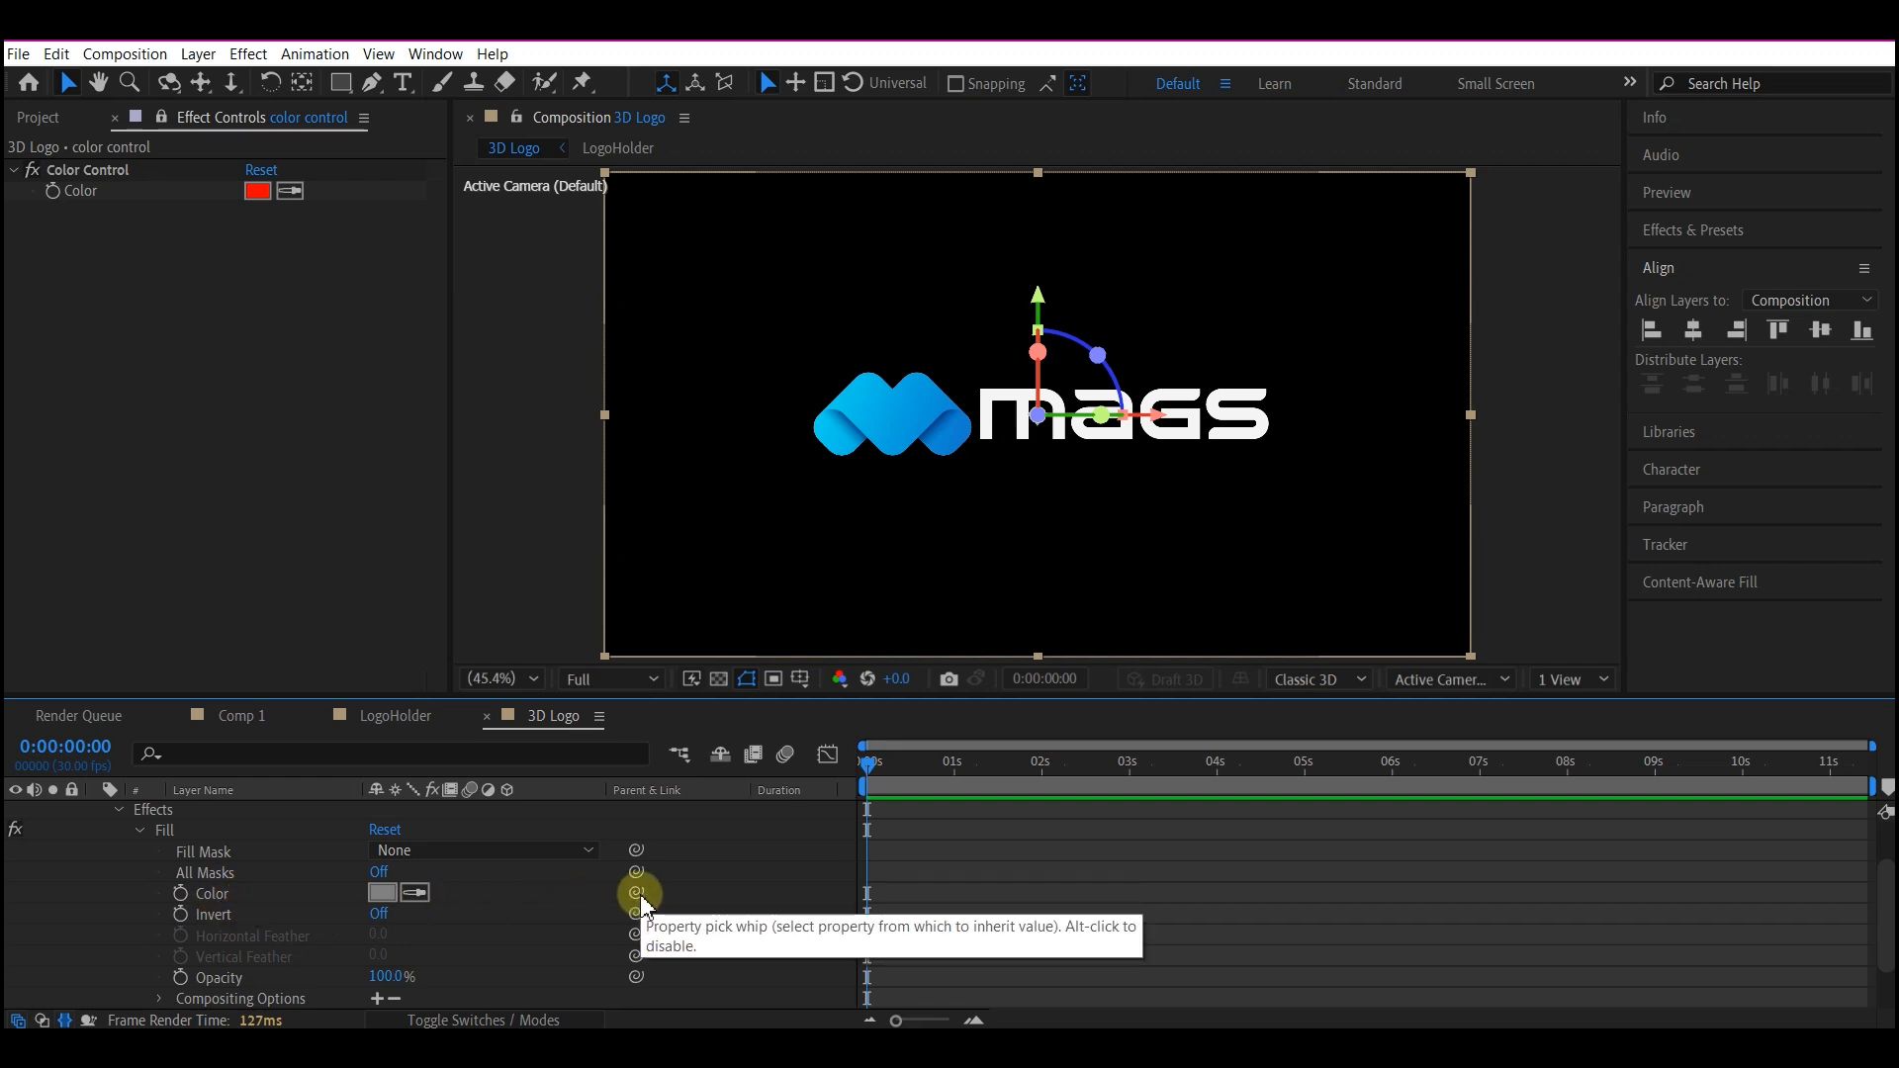
{"action": "left_click_drag", "start_coordinate": [636, 894], "coordinate": [89, 197]}
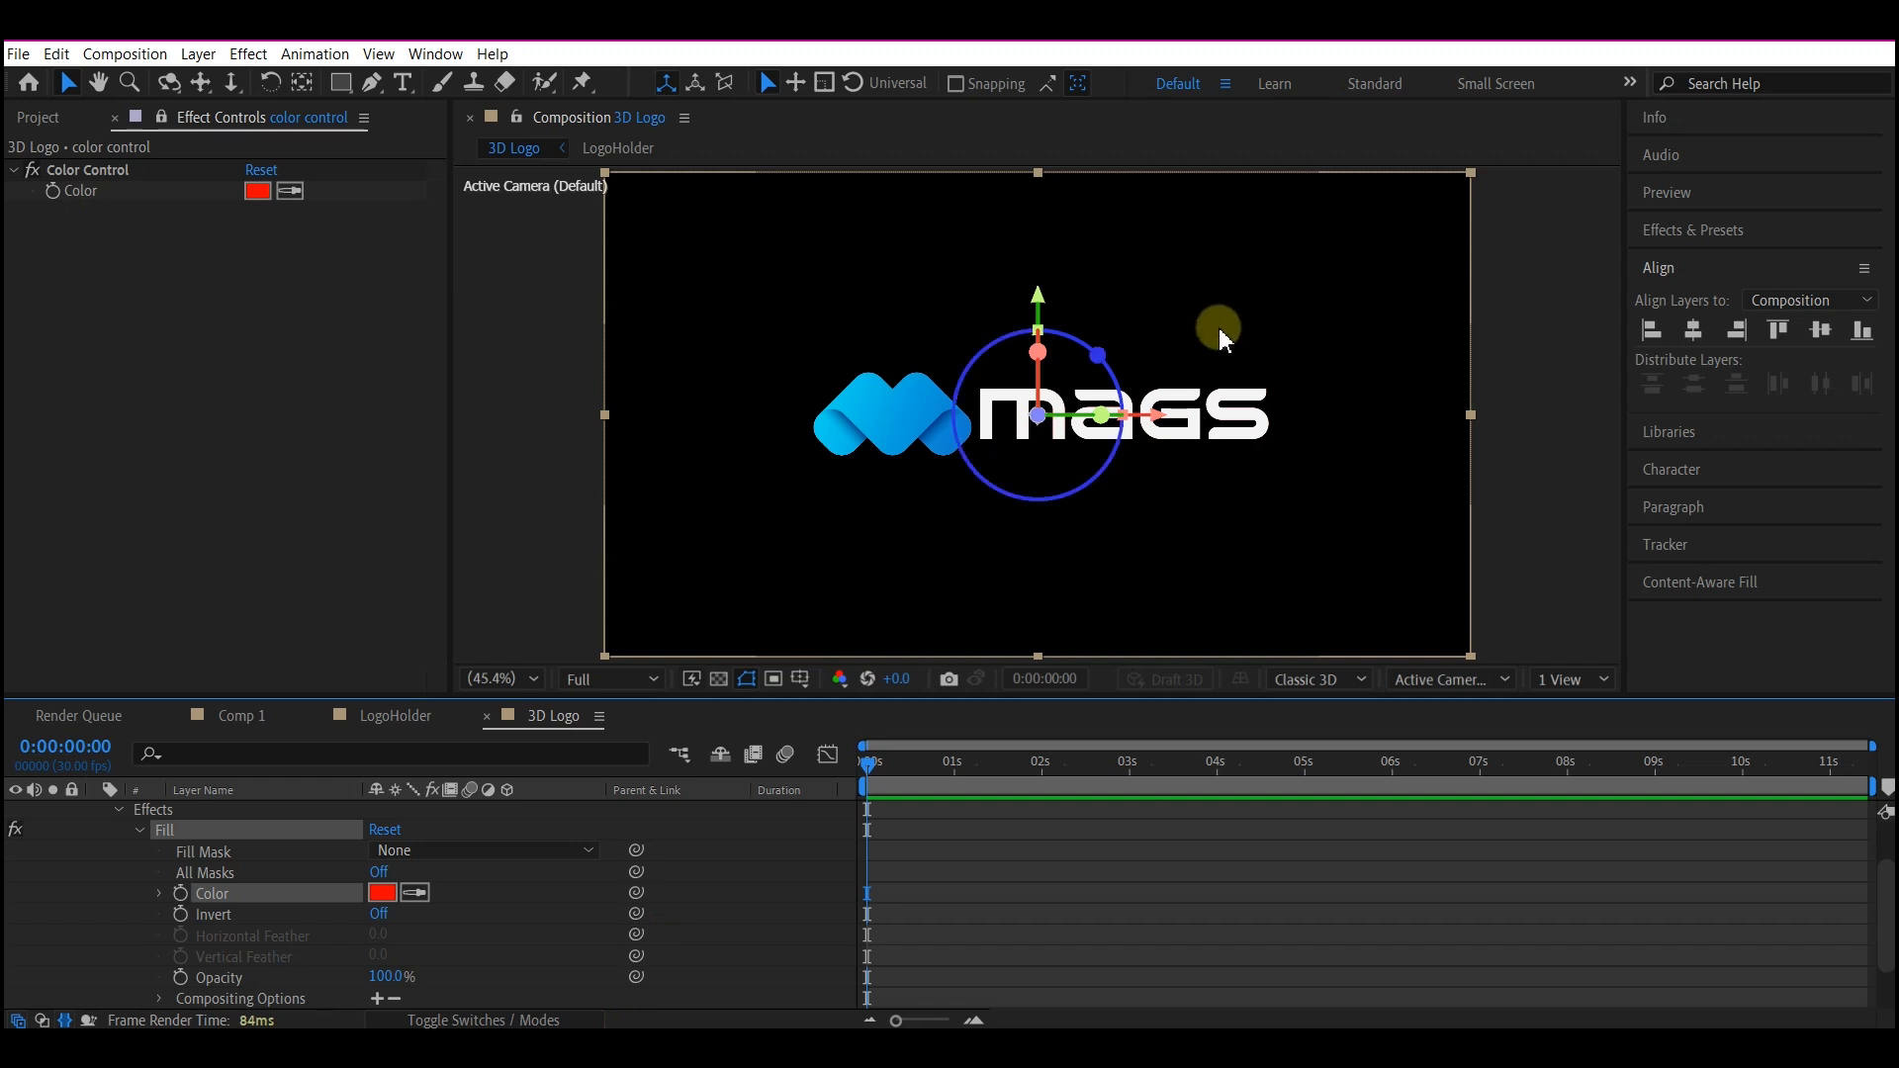
- Set the Color Control effect's color to grey 6B6B6B
{"action": "left_click", "coordinate": [259, 191]}
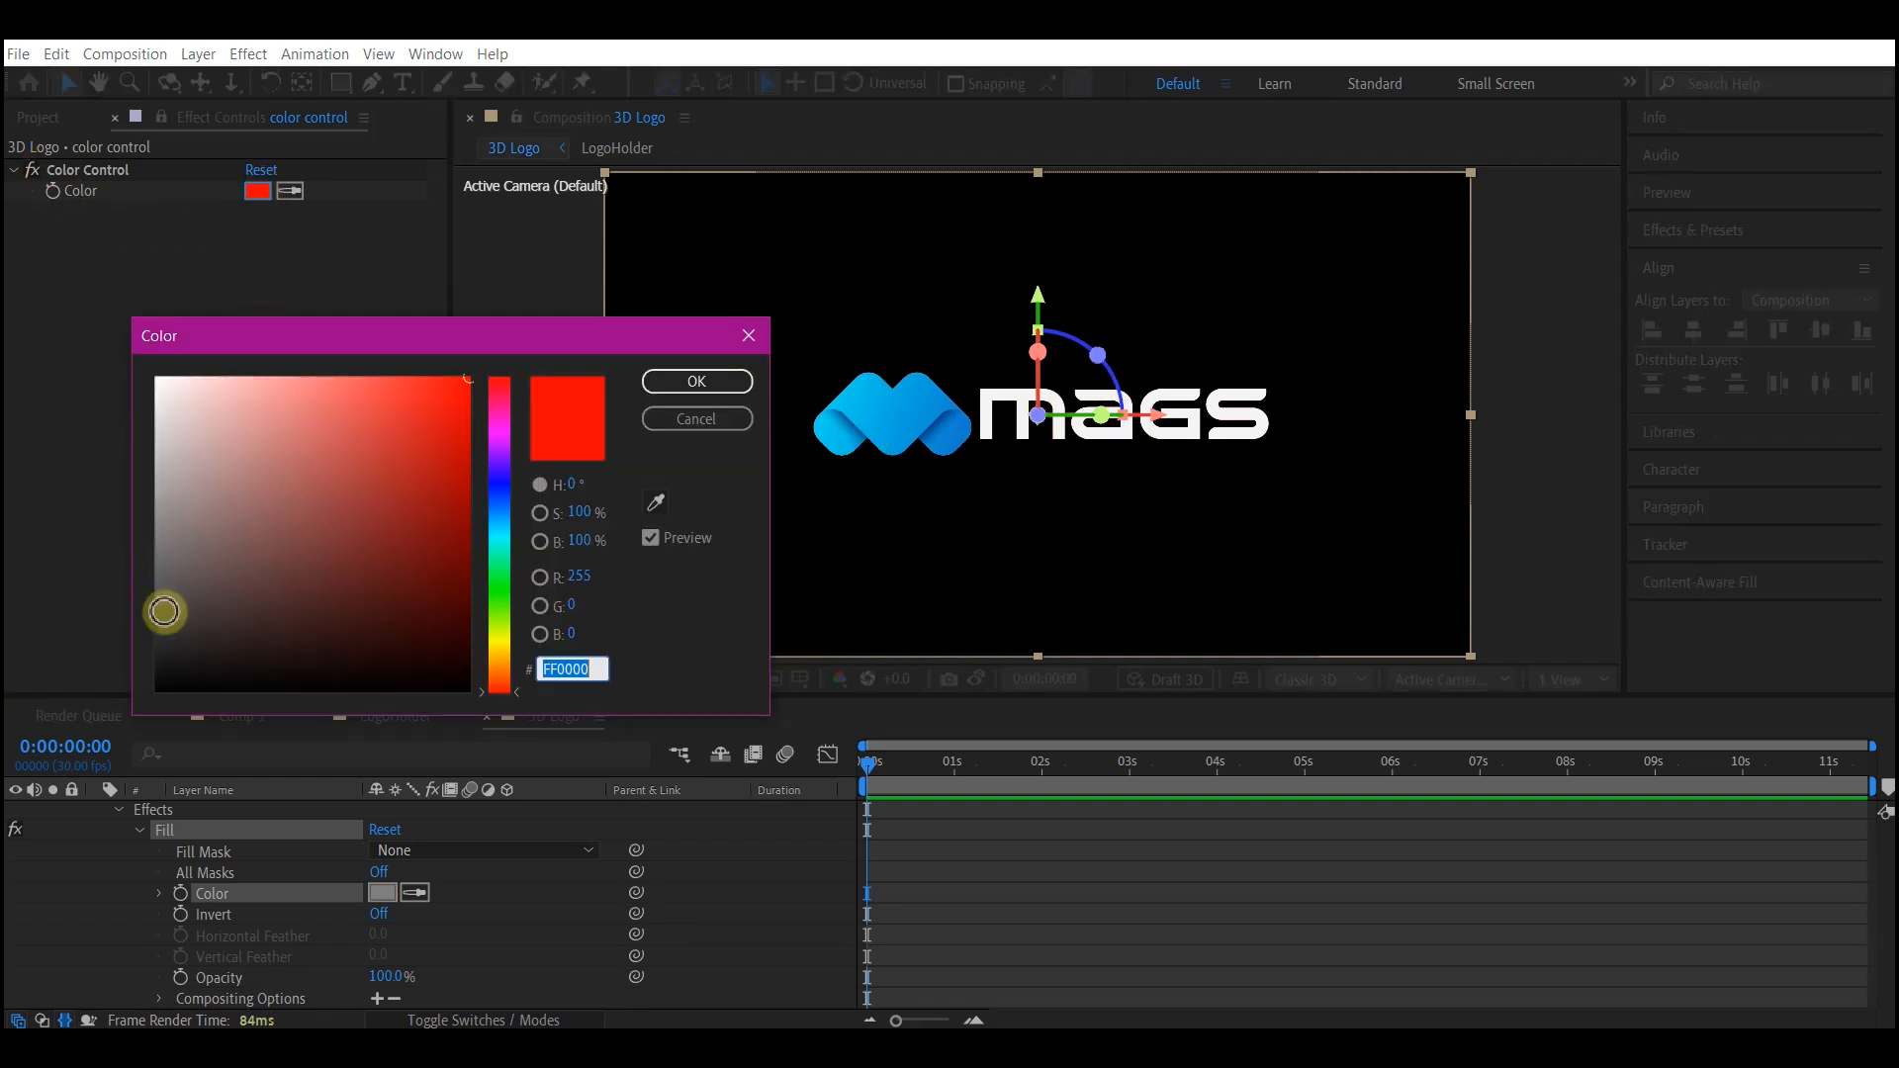
{"action": "left_click", "coordinate": [158, 611]}
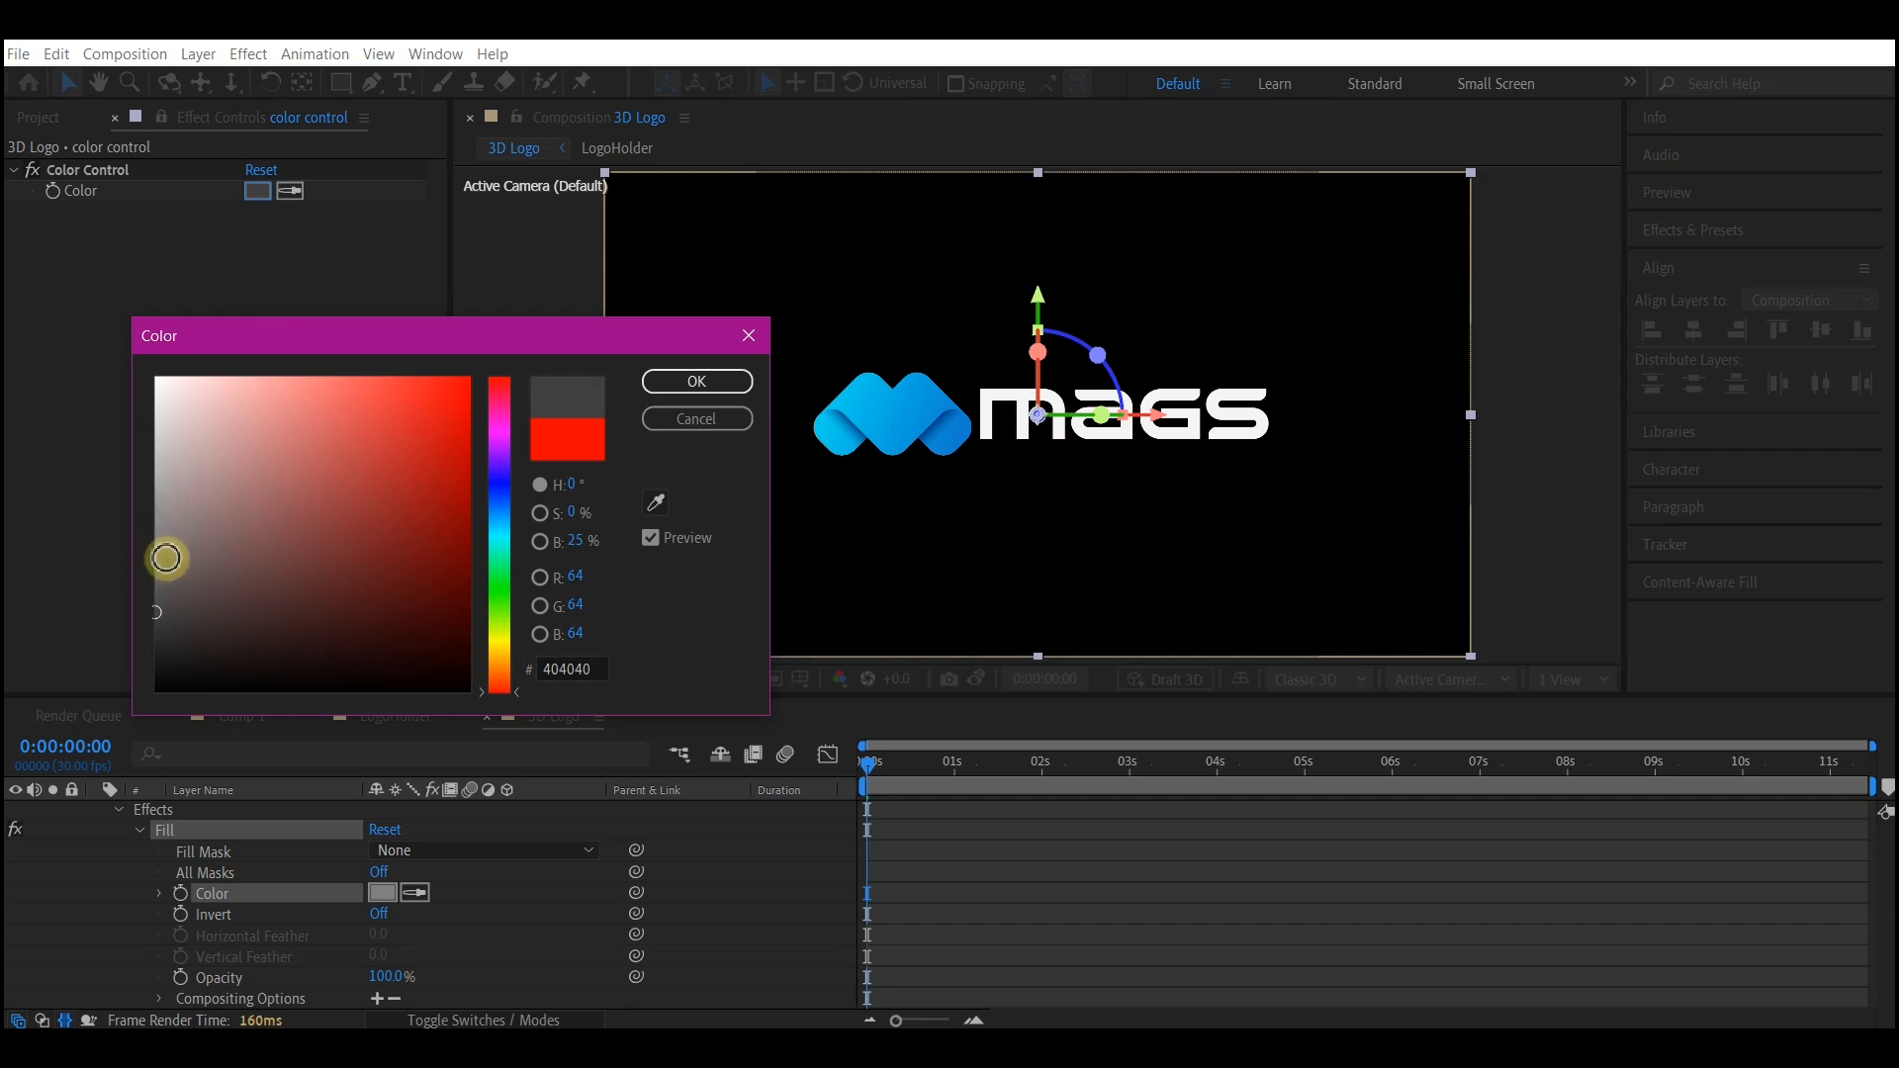
{"action": "left_click_drag", "start_coordinate": [166, 558], "coordinate": [141, 550]}
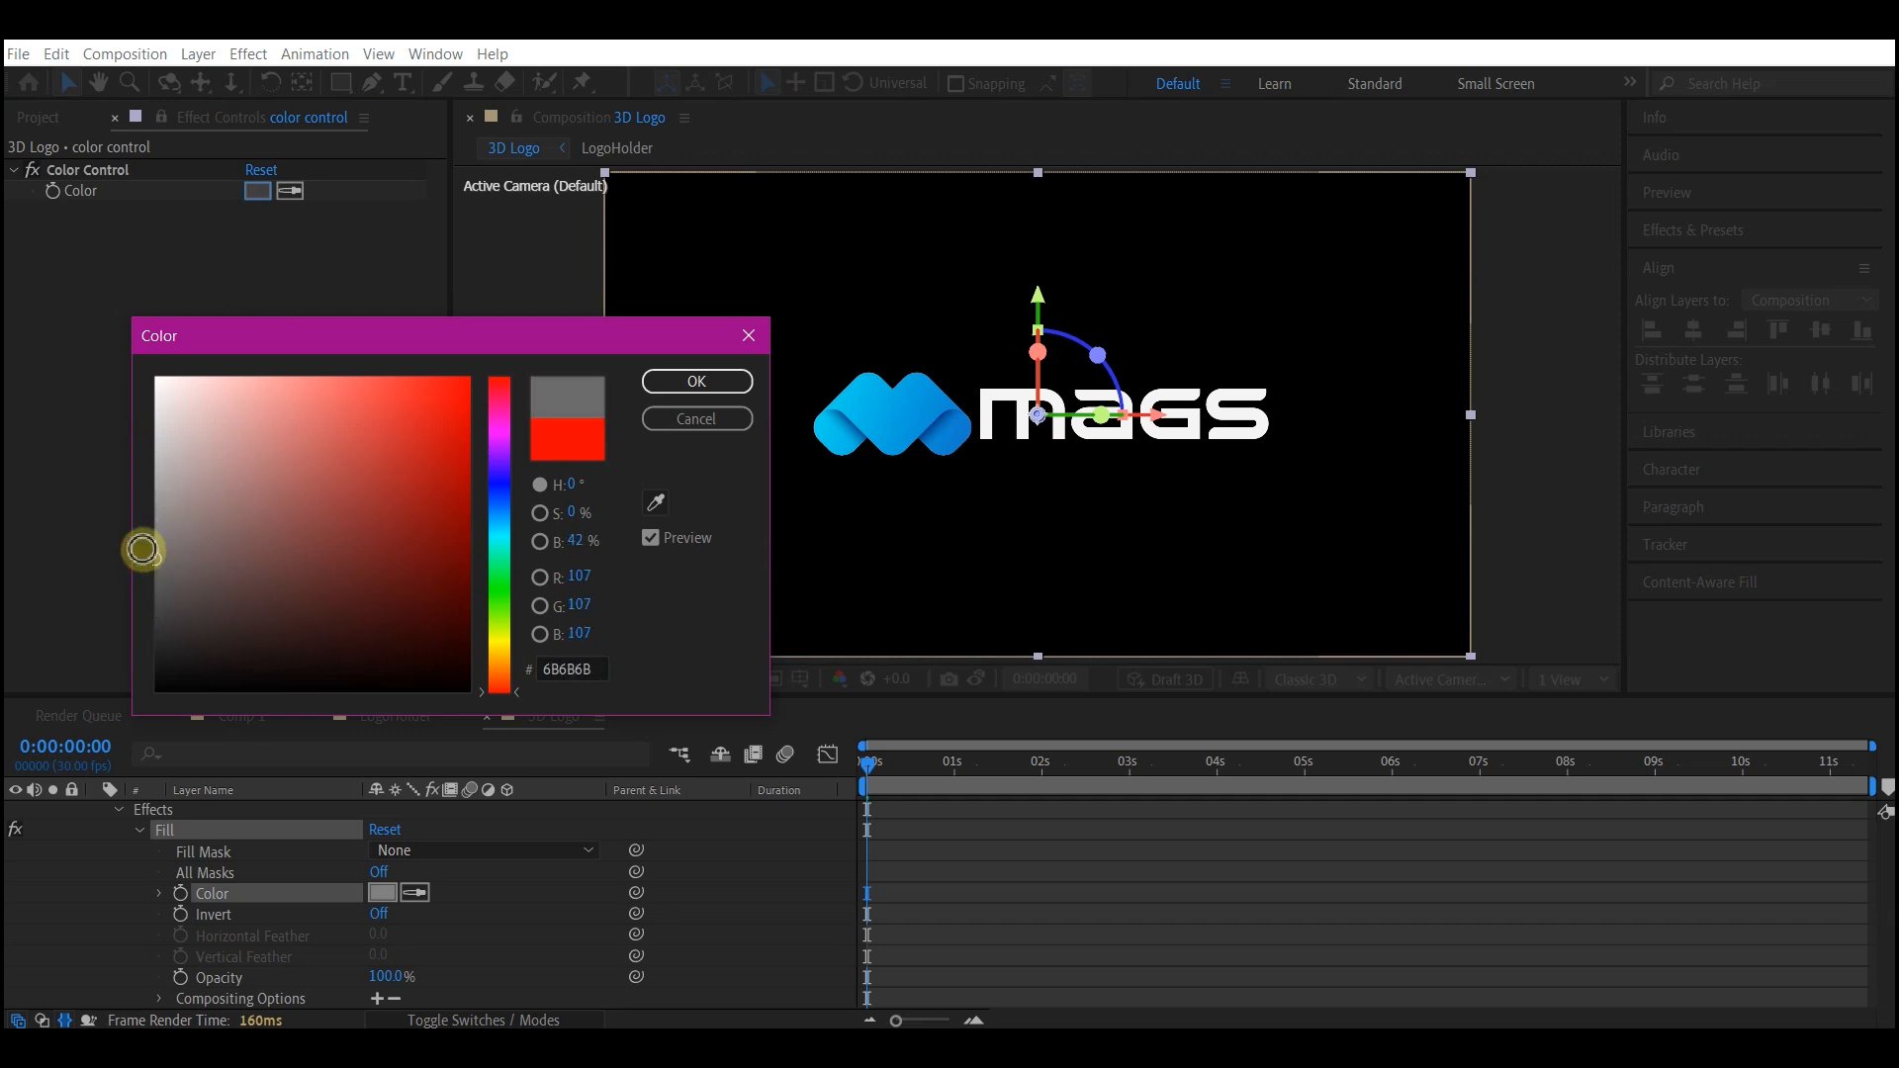
{"action": "left_click", "coordinate": [638, 386]}
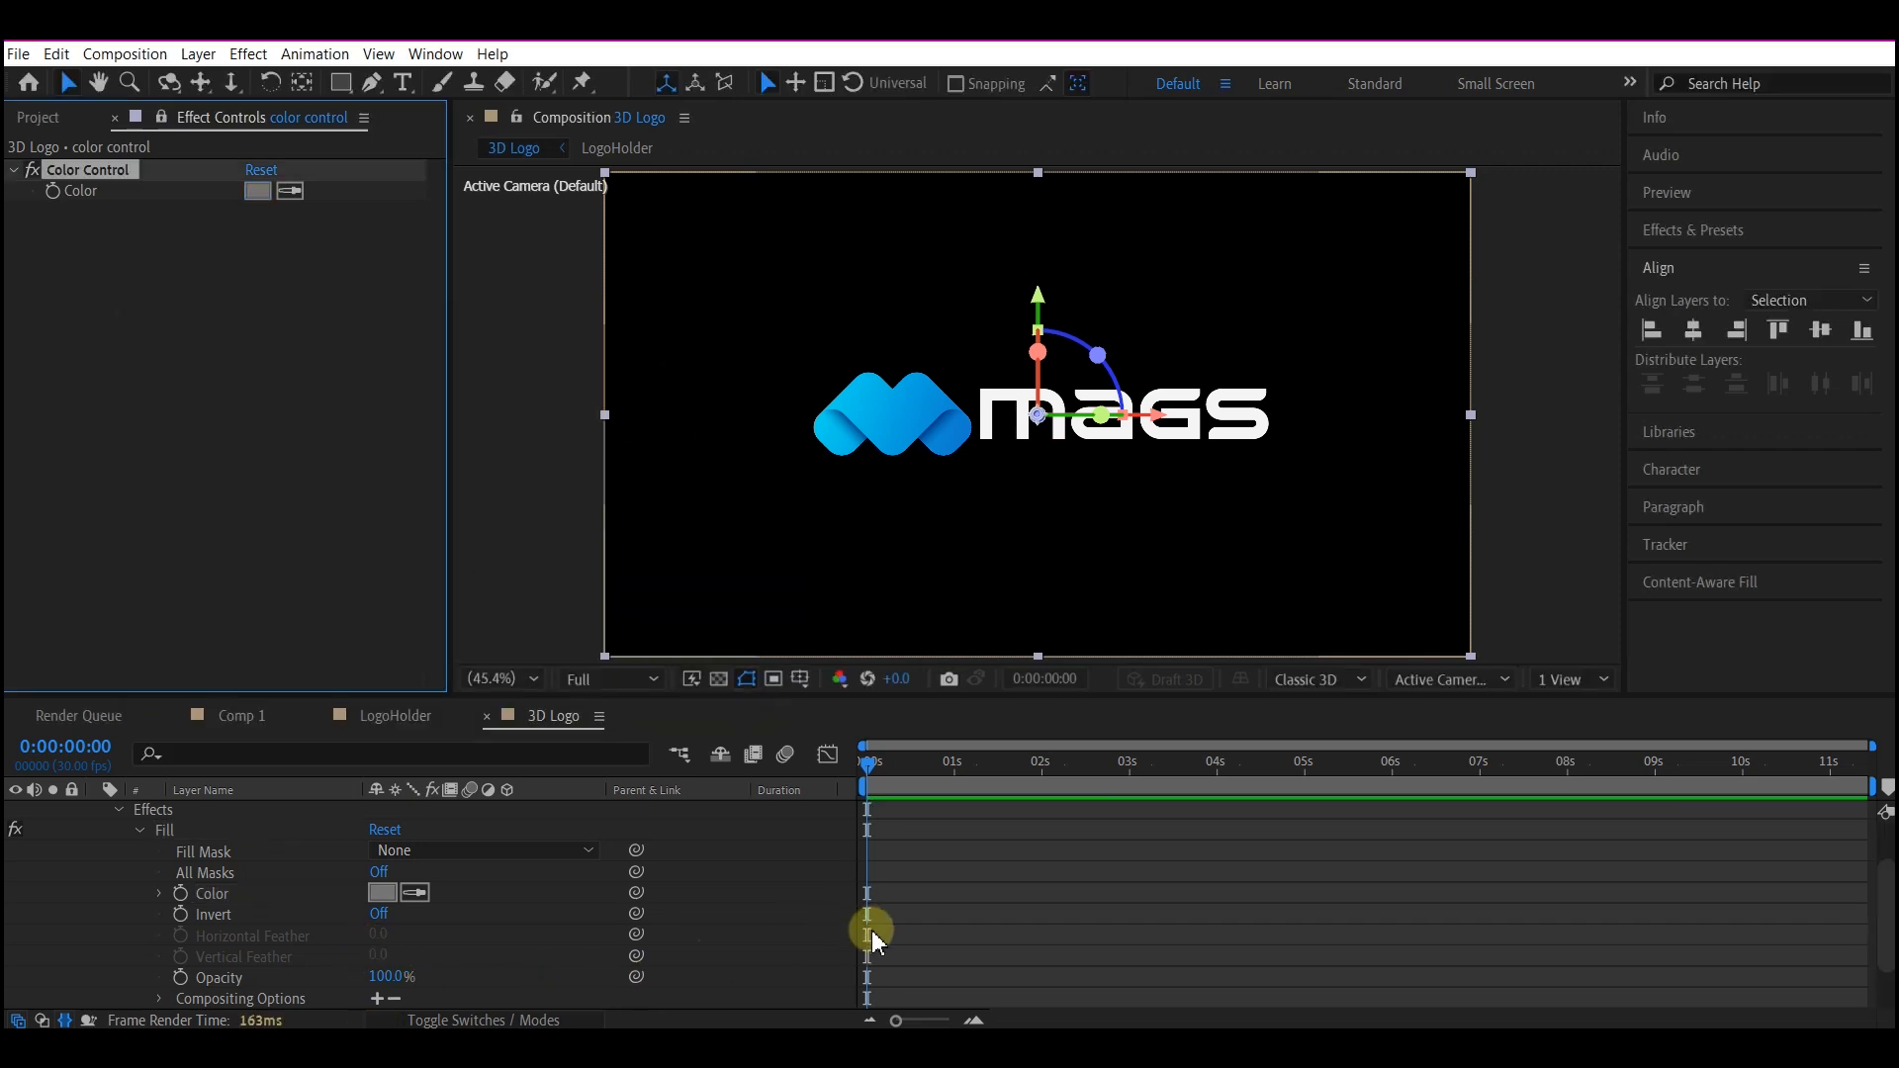
- Separate the Position of the lower LogoHolder layer into X, Y and Z dimensions
{"action": "scroll", "coordinate": [167, 895], "scroll_direction": "up", "scroll_amount": 3}
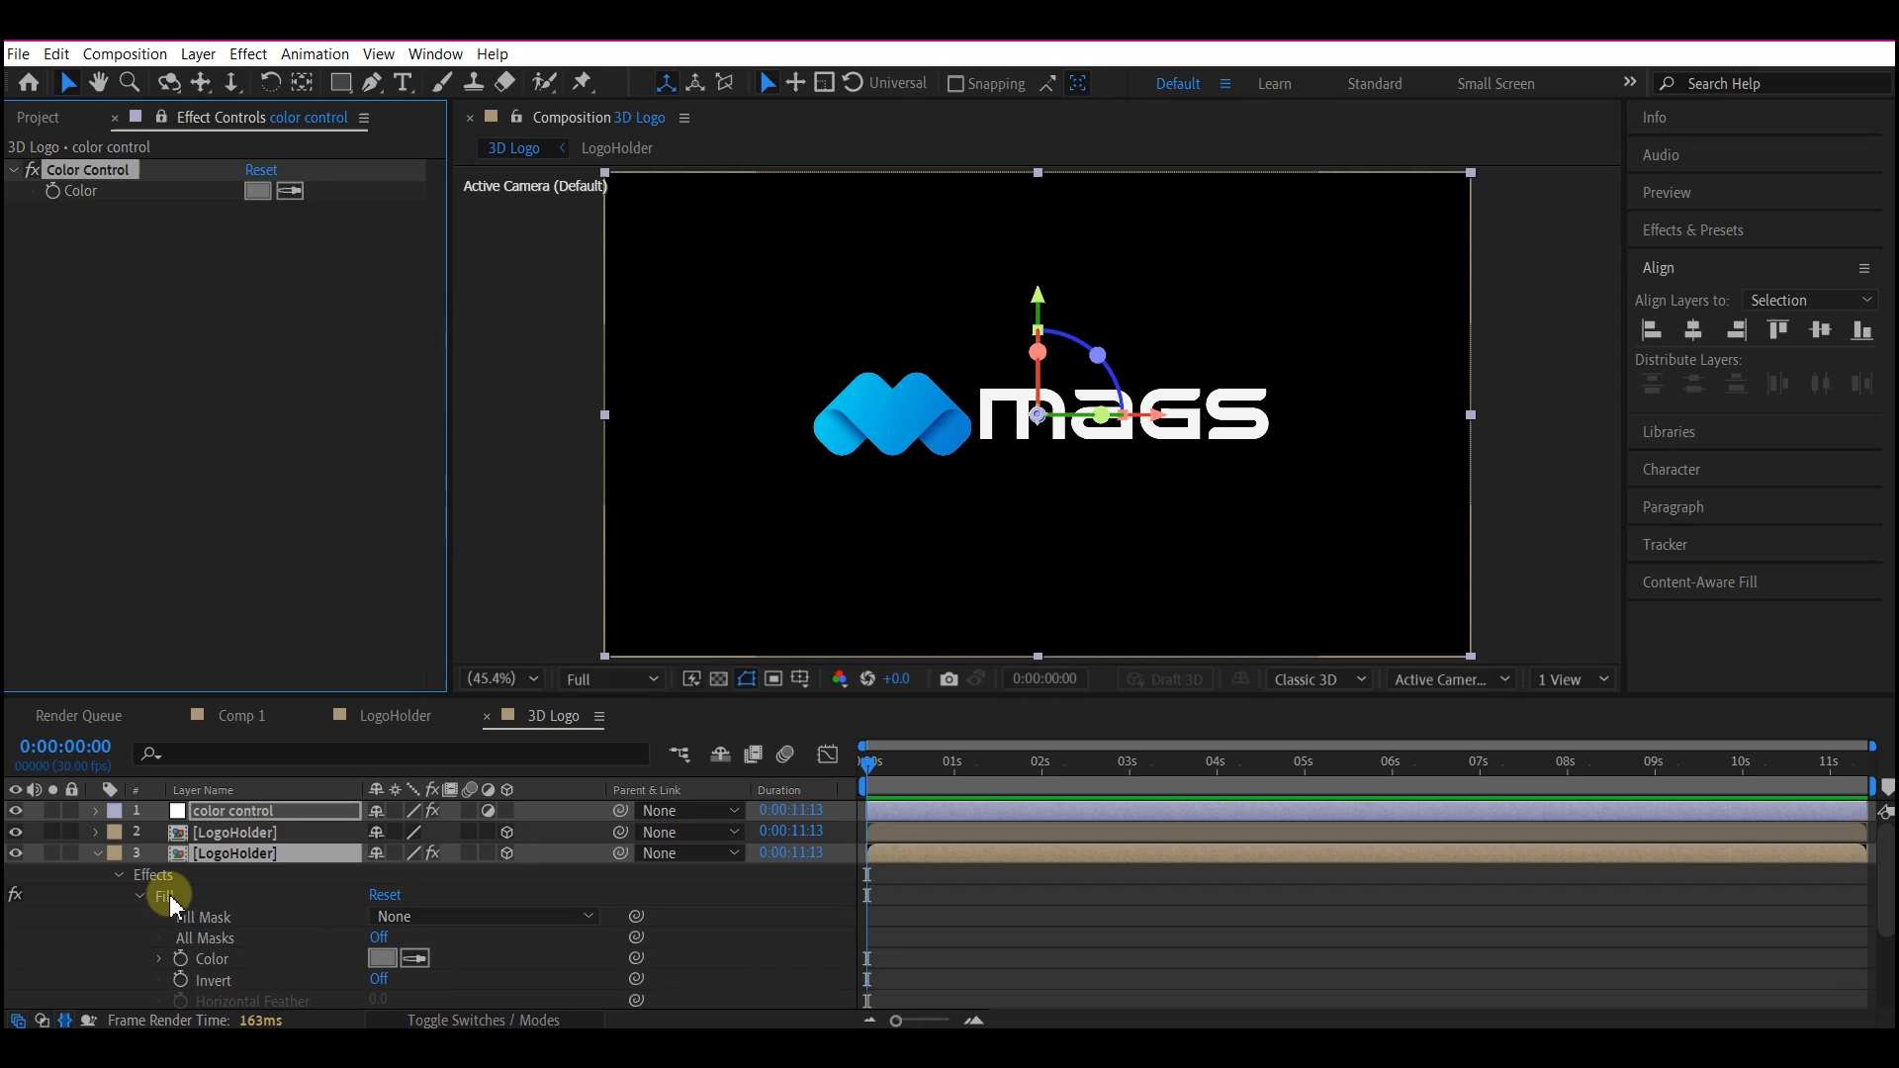
{"action": "left_click", "coordinate": [281, 859]}
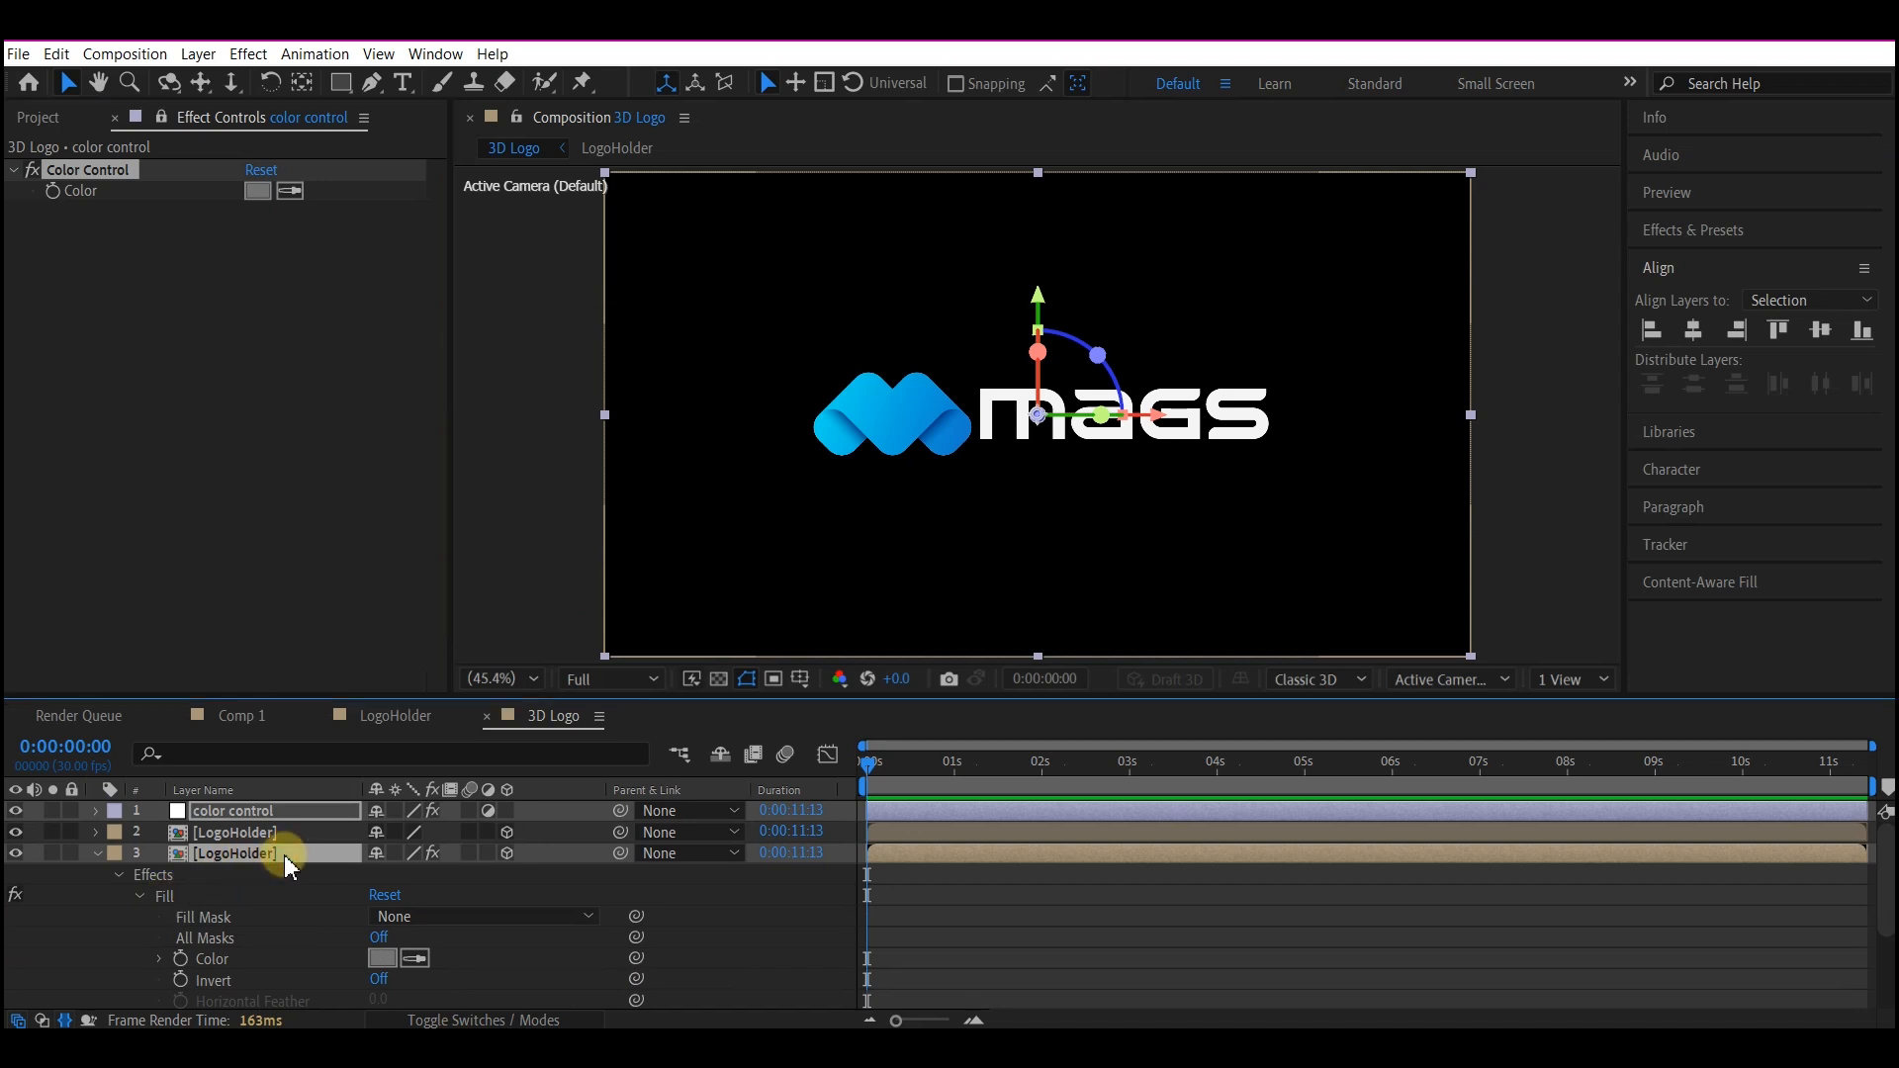
{"action": "key", "text": "p"}
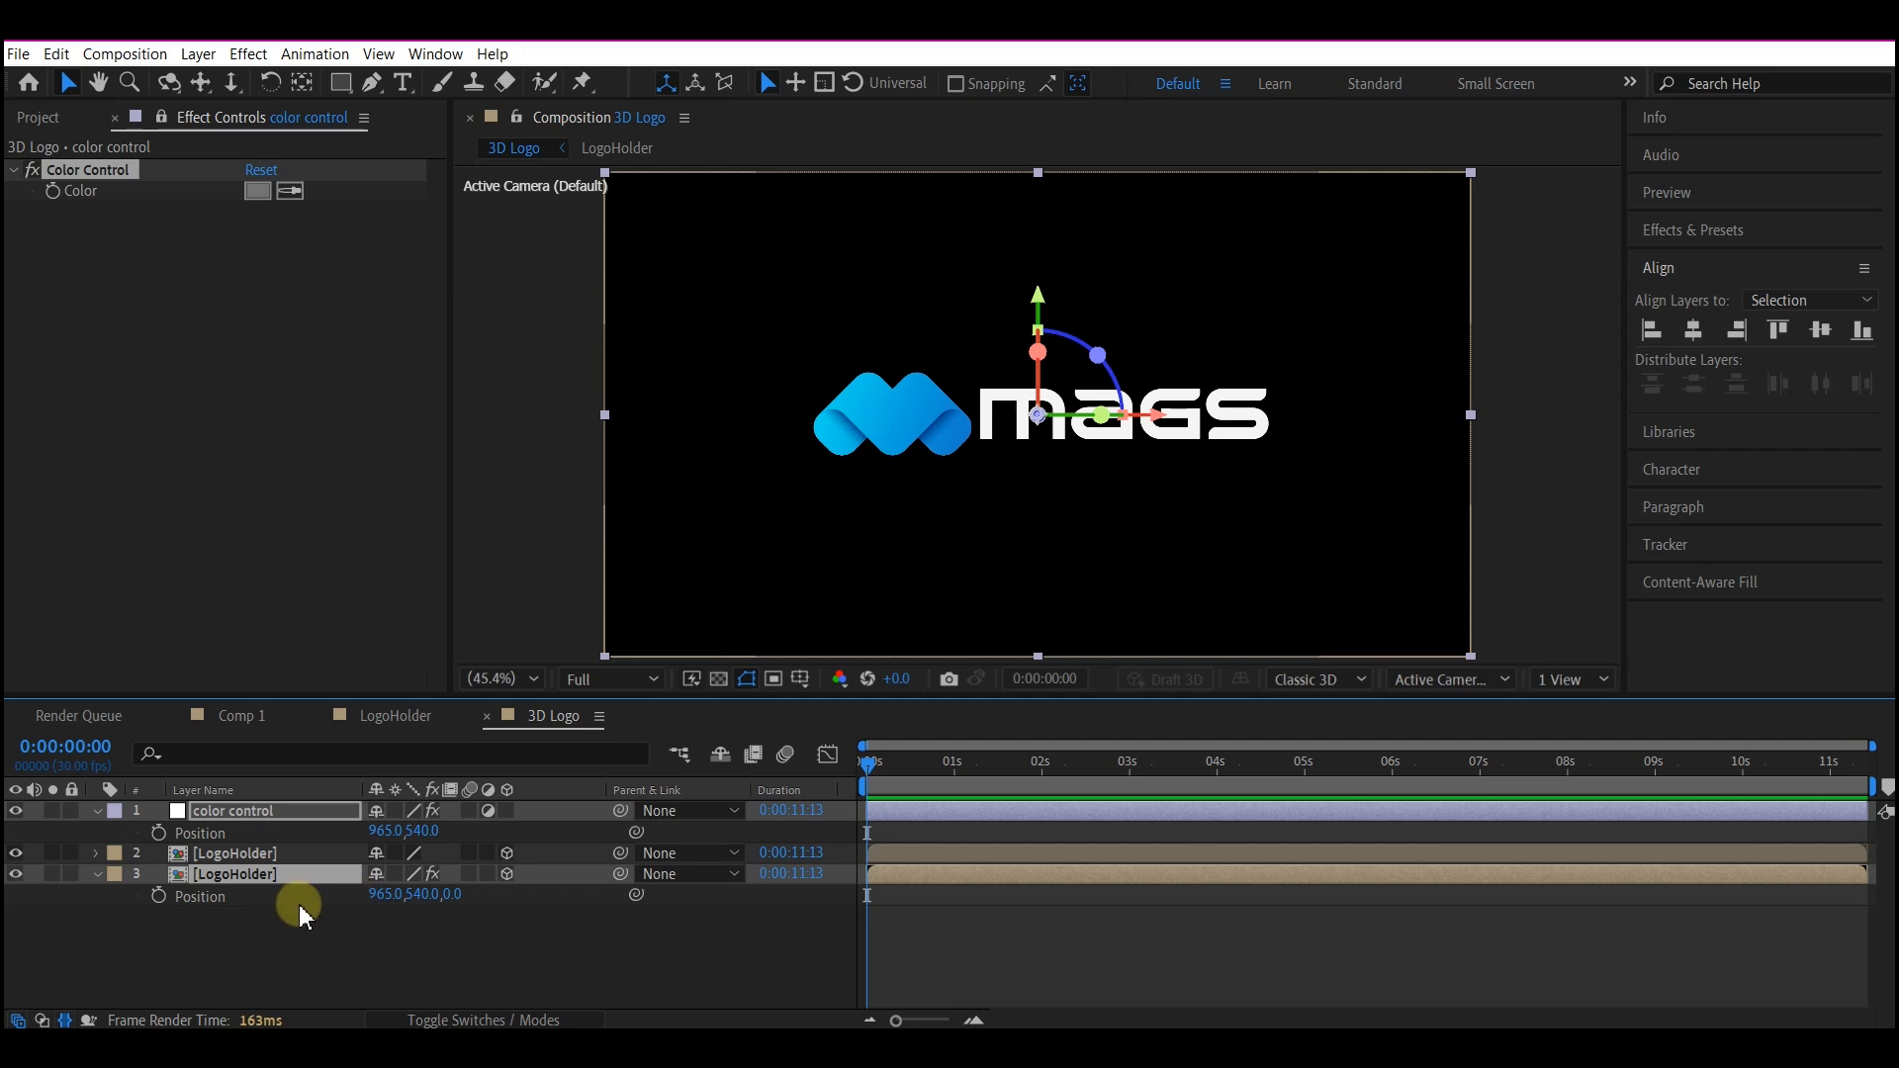
{"action": "right_click", "coordinate": [299, 904]}
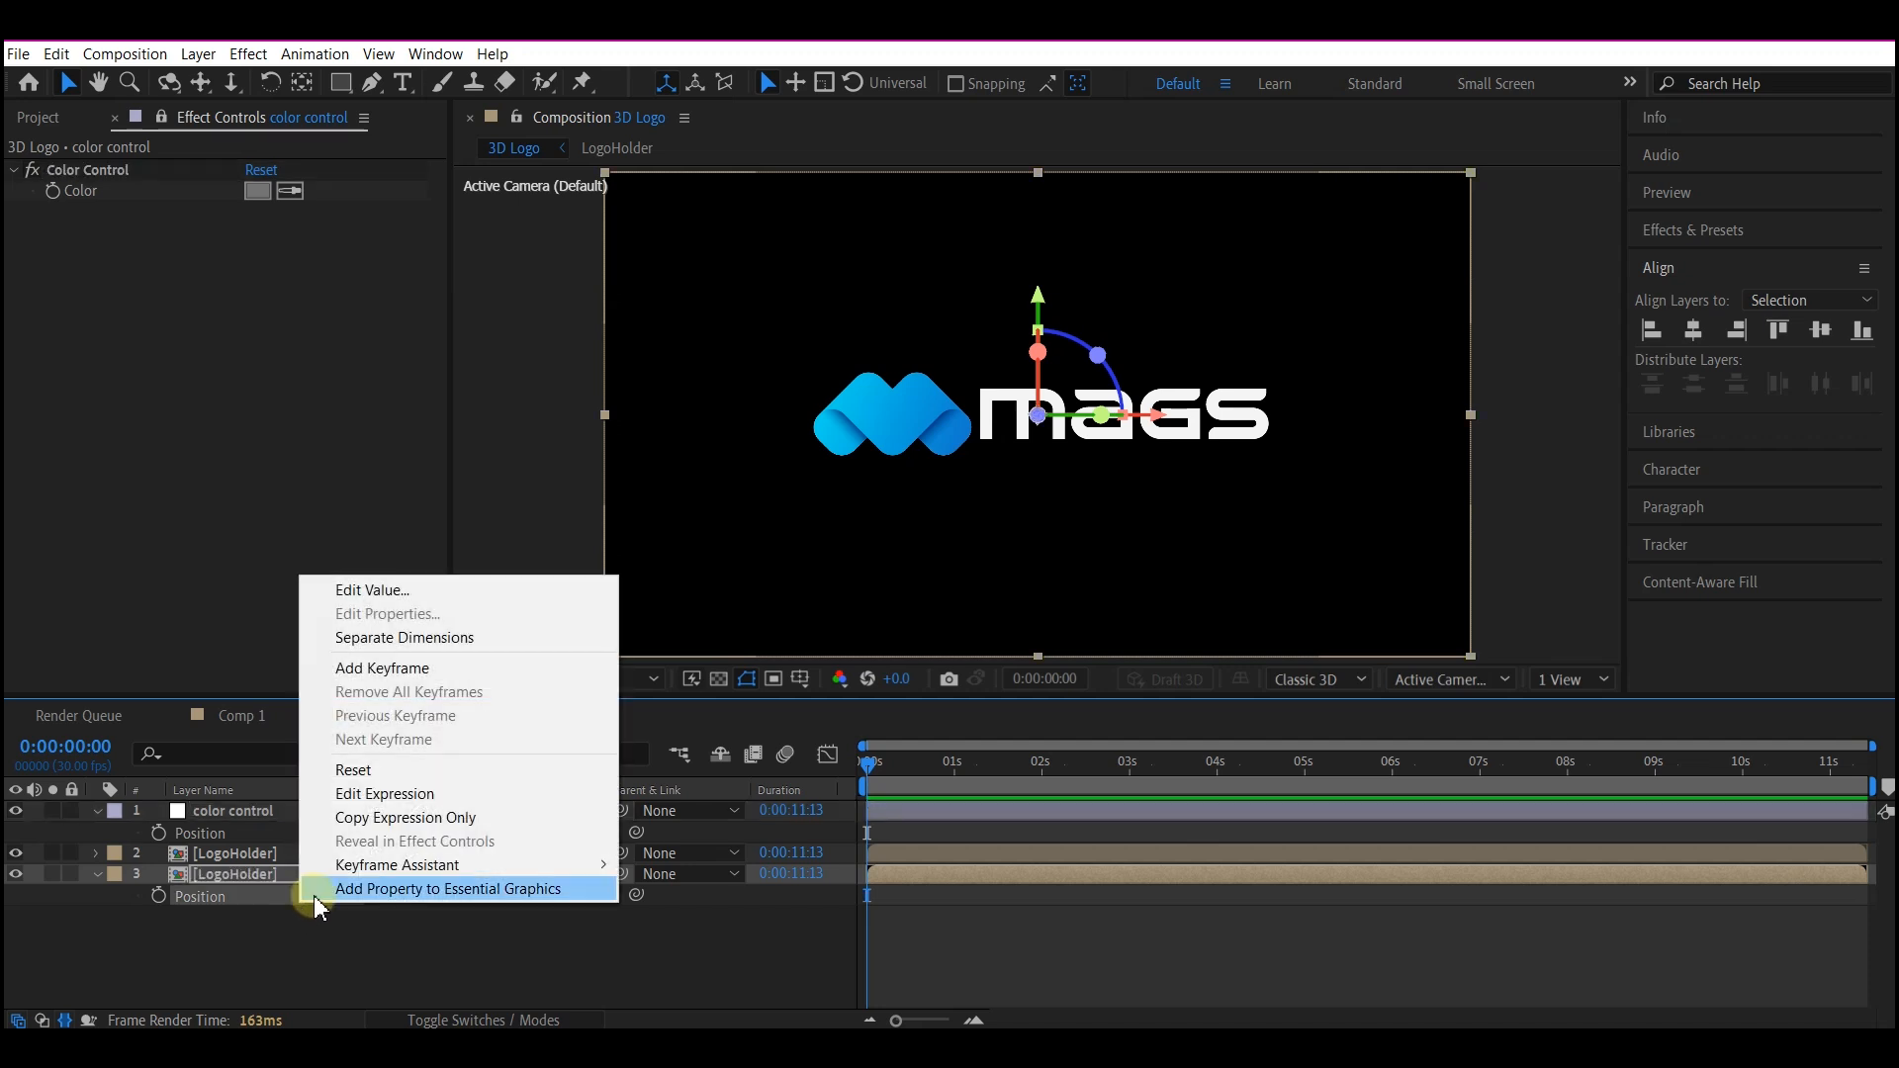
{"action": "left_click", "coordinate": [450, 638]}
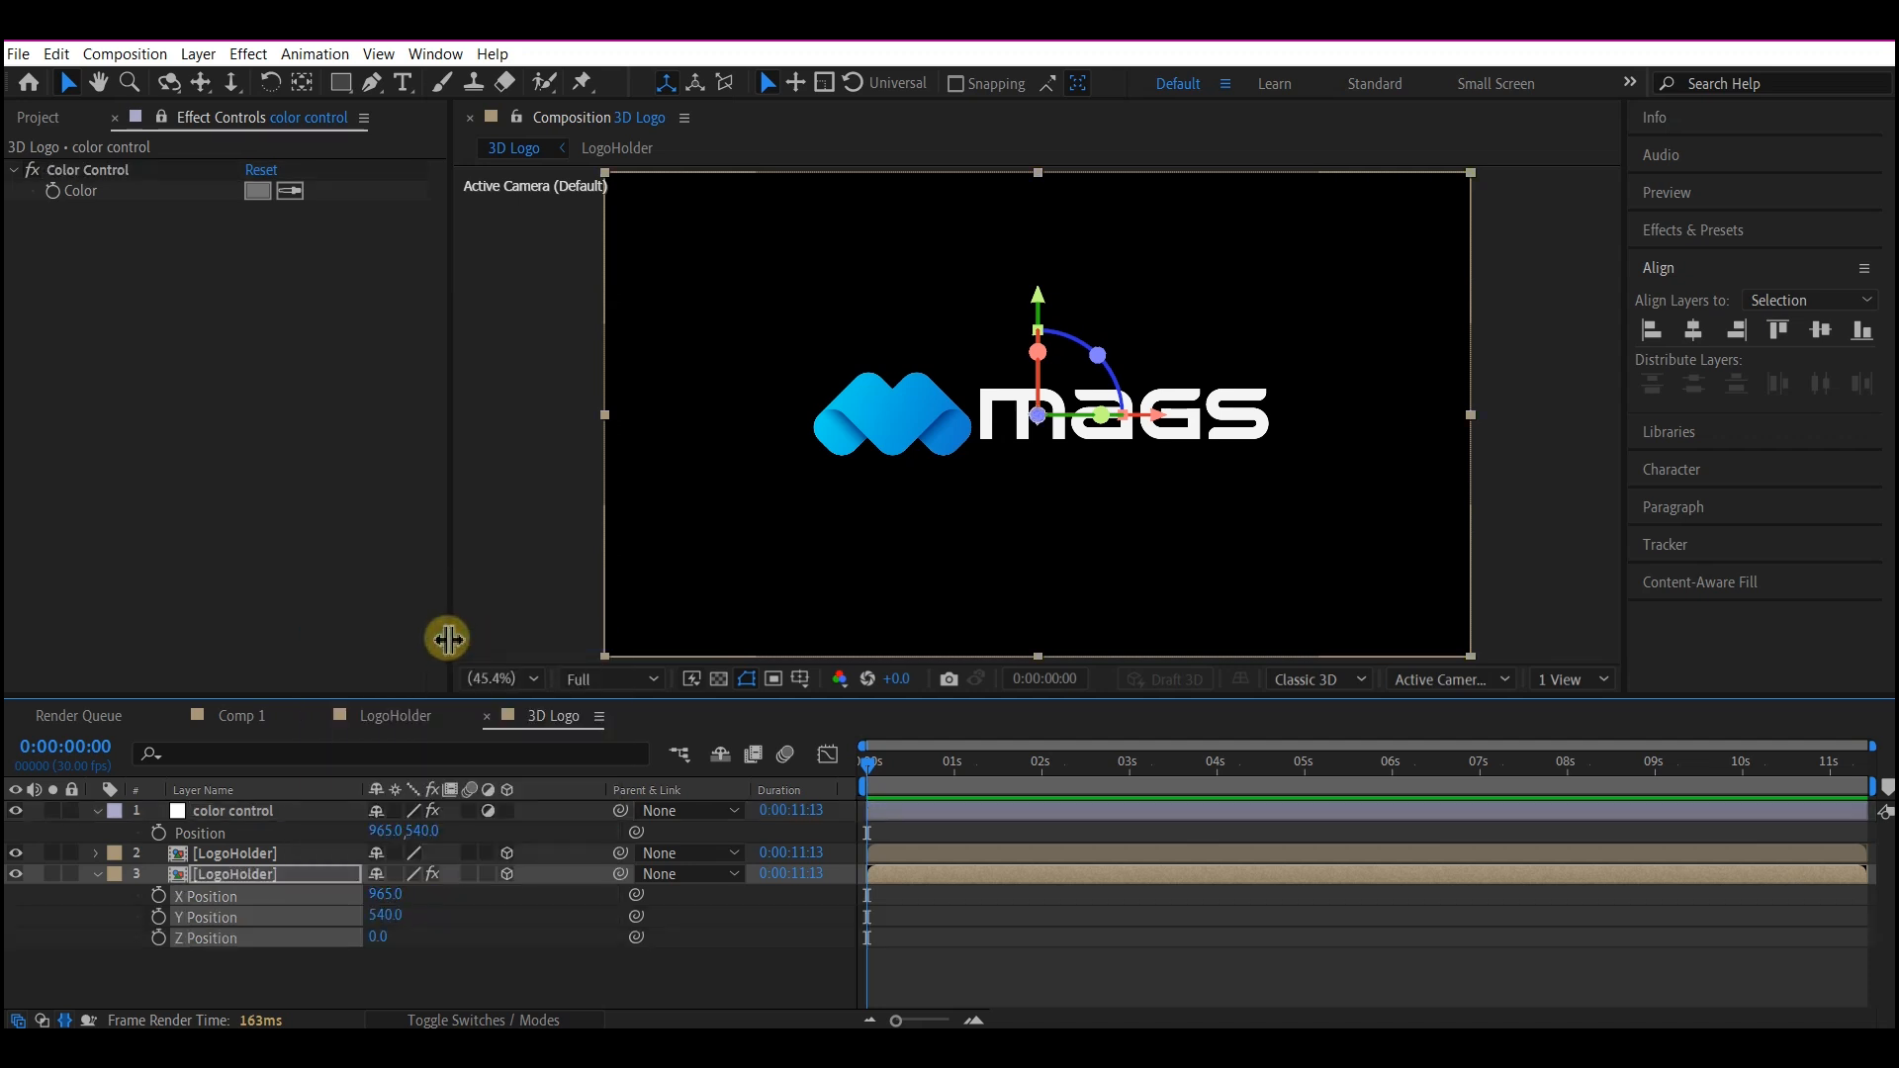
{"action": "left_click", "coordinate": [287, 970]}
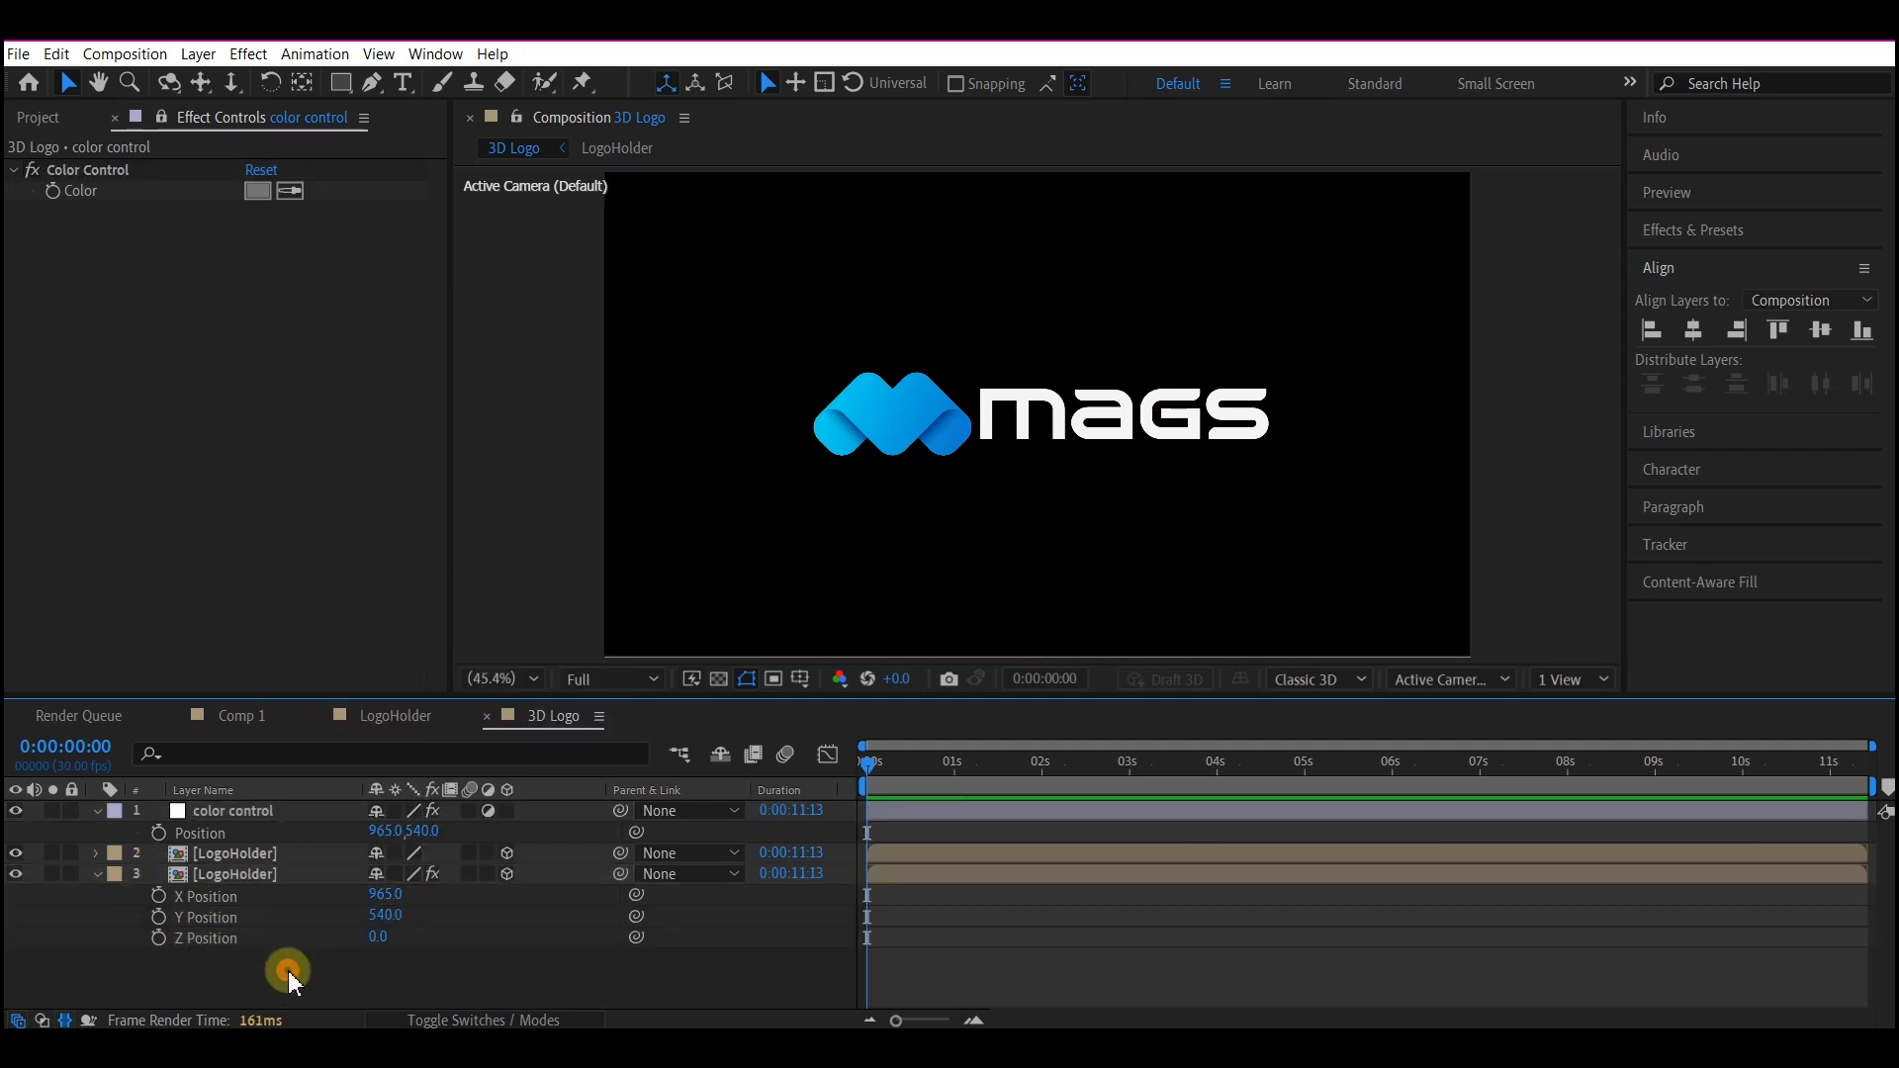
- Add the expression "index" to the lower LogoHolder layer's Z Position and collapse the layer's properties
{"action": "left_click", "coordinate": [159, 937], "text": "alt"}
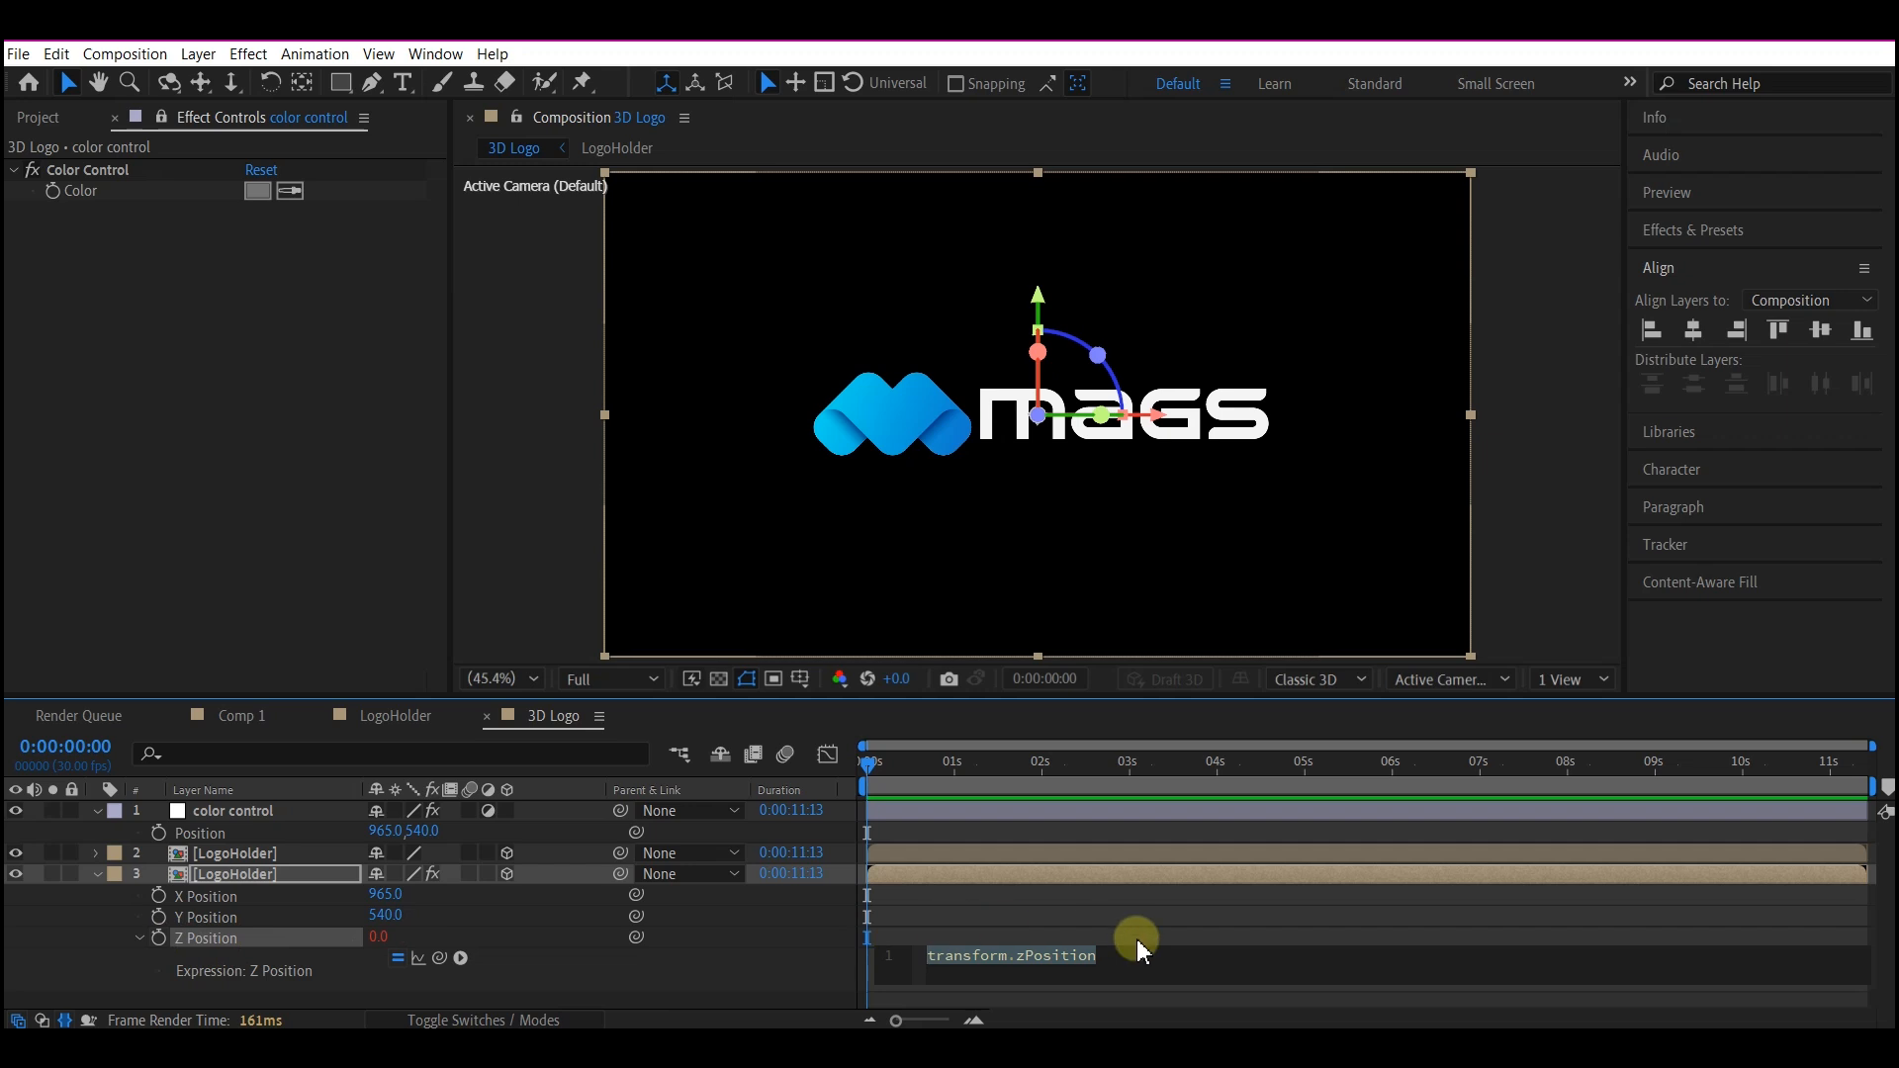
{"action": "type", "text": "index"}
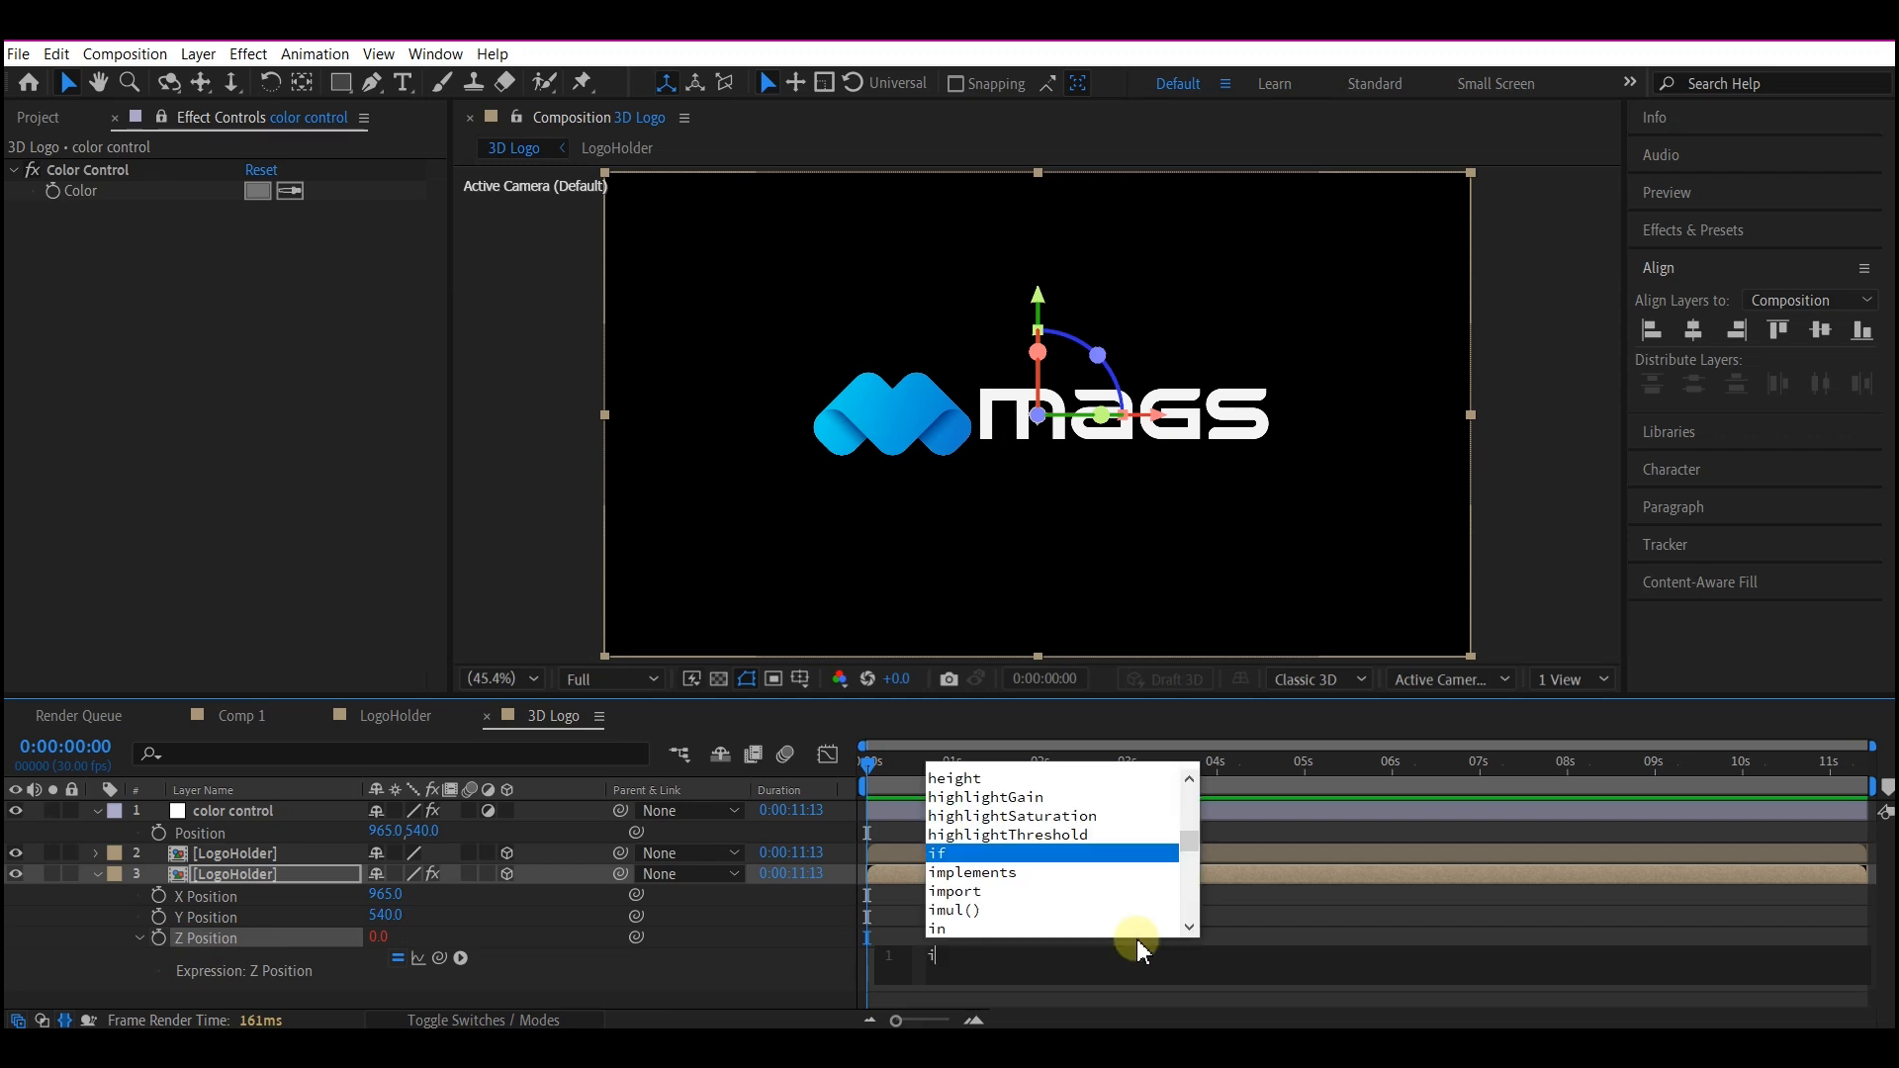
{"action": "left_click", "coordinate": [744, 971]}
{"action": "left_click", "coordinate": [227, 872]}
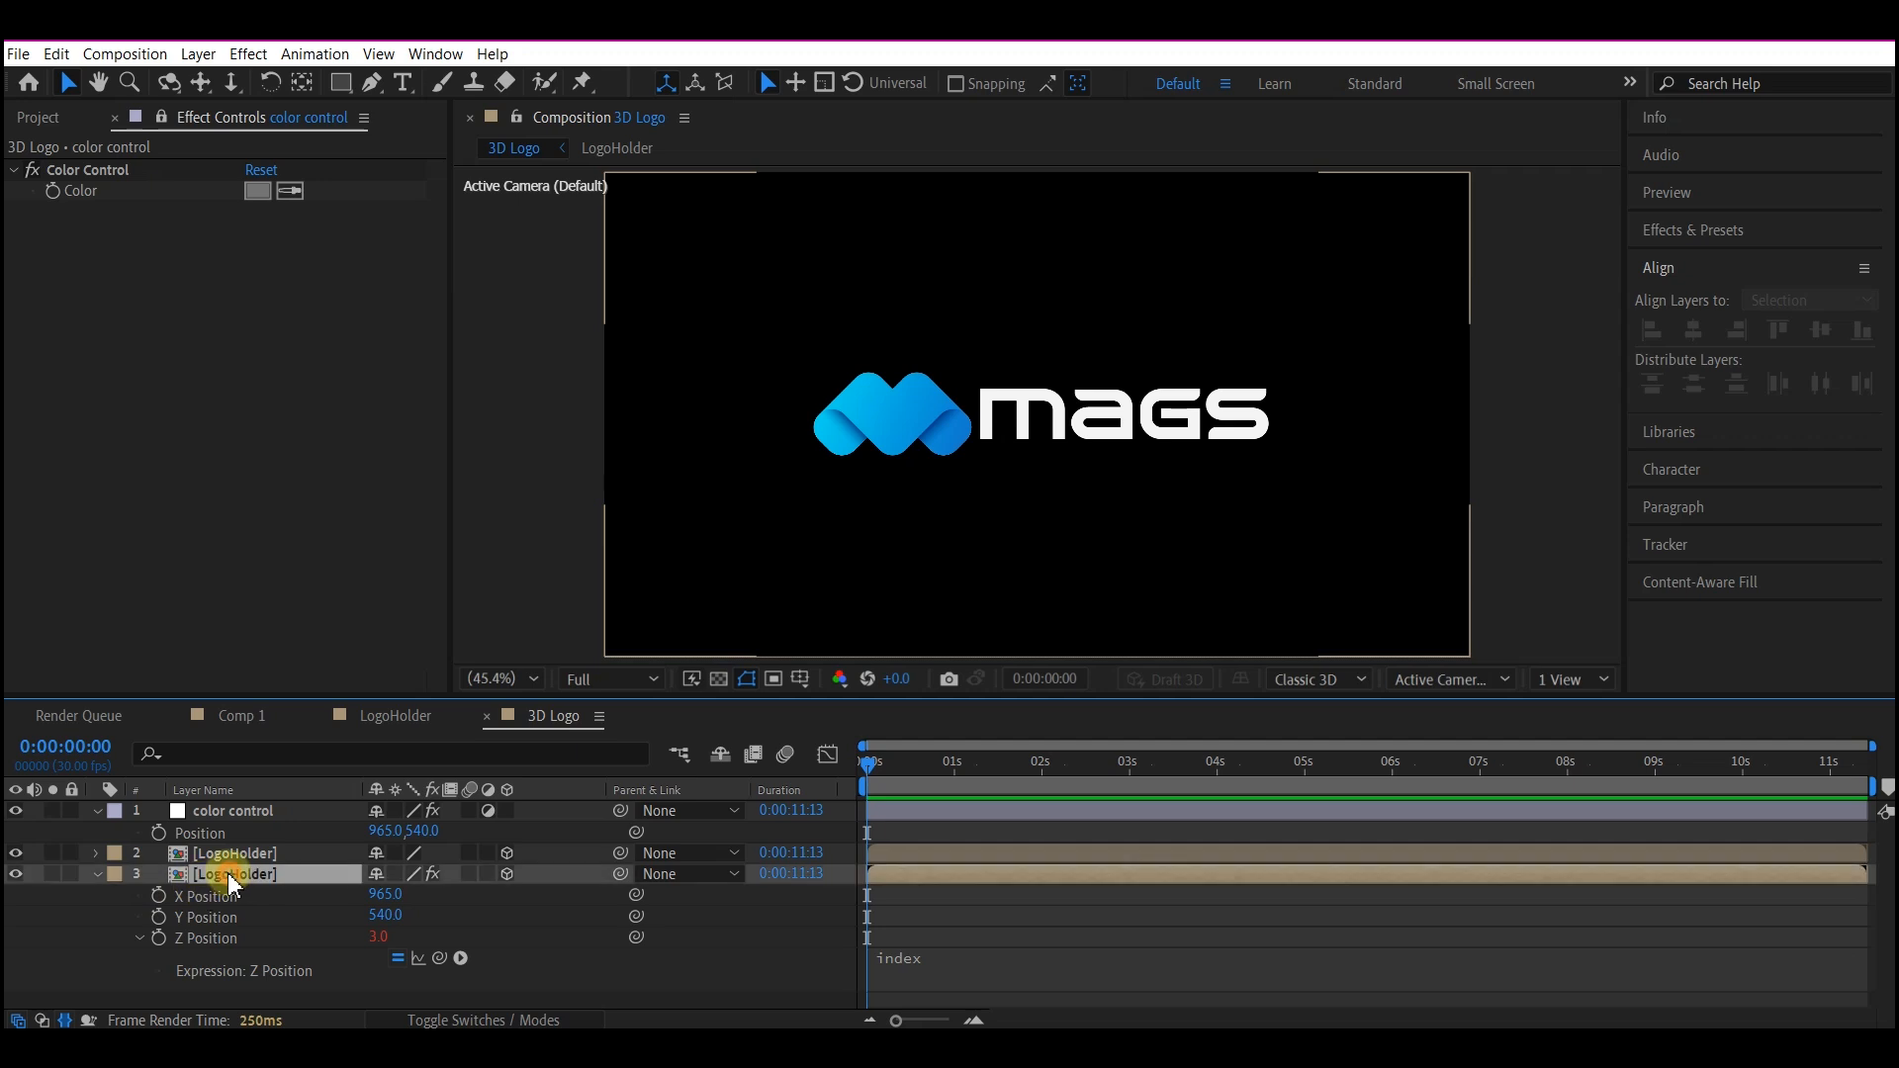
{"action": "left_click", "coordinate": [94, 877]}
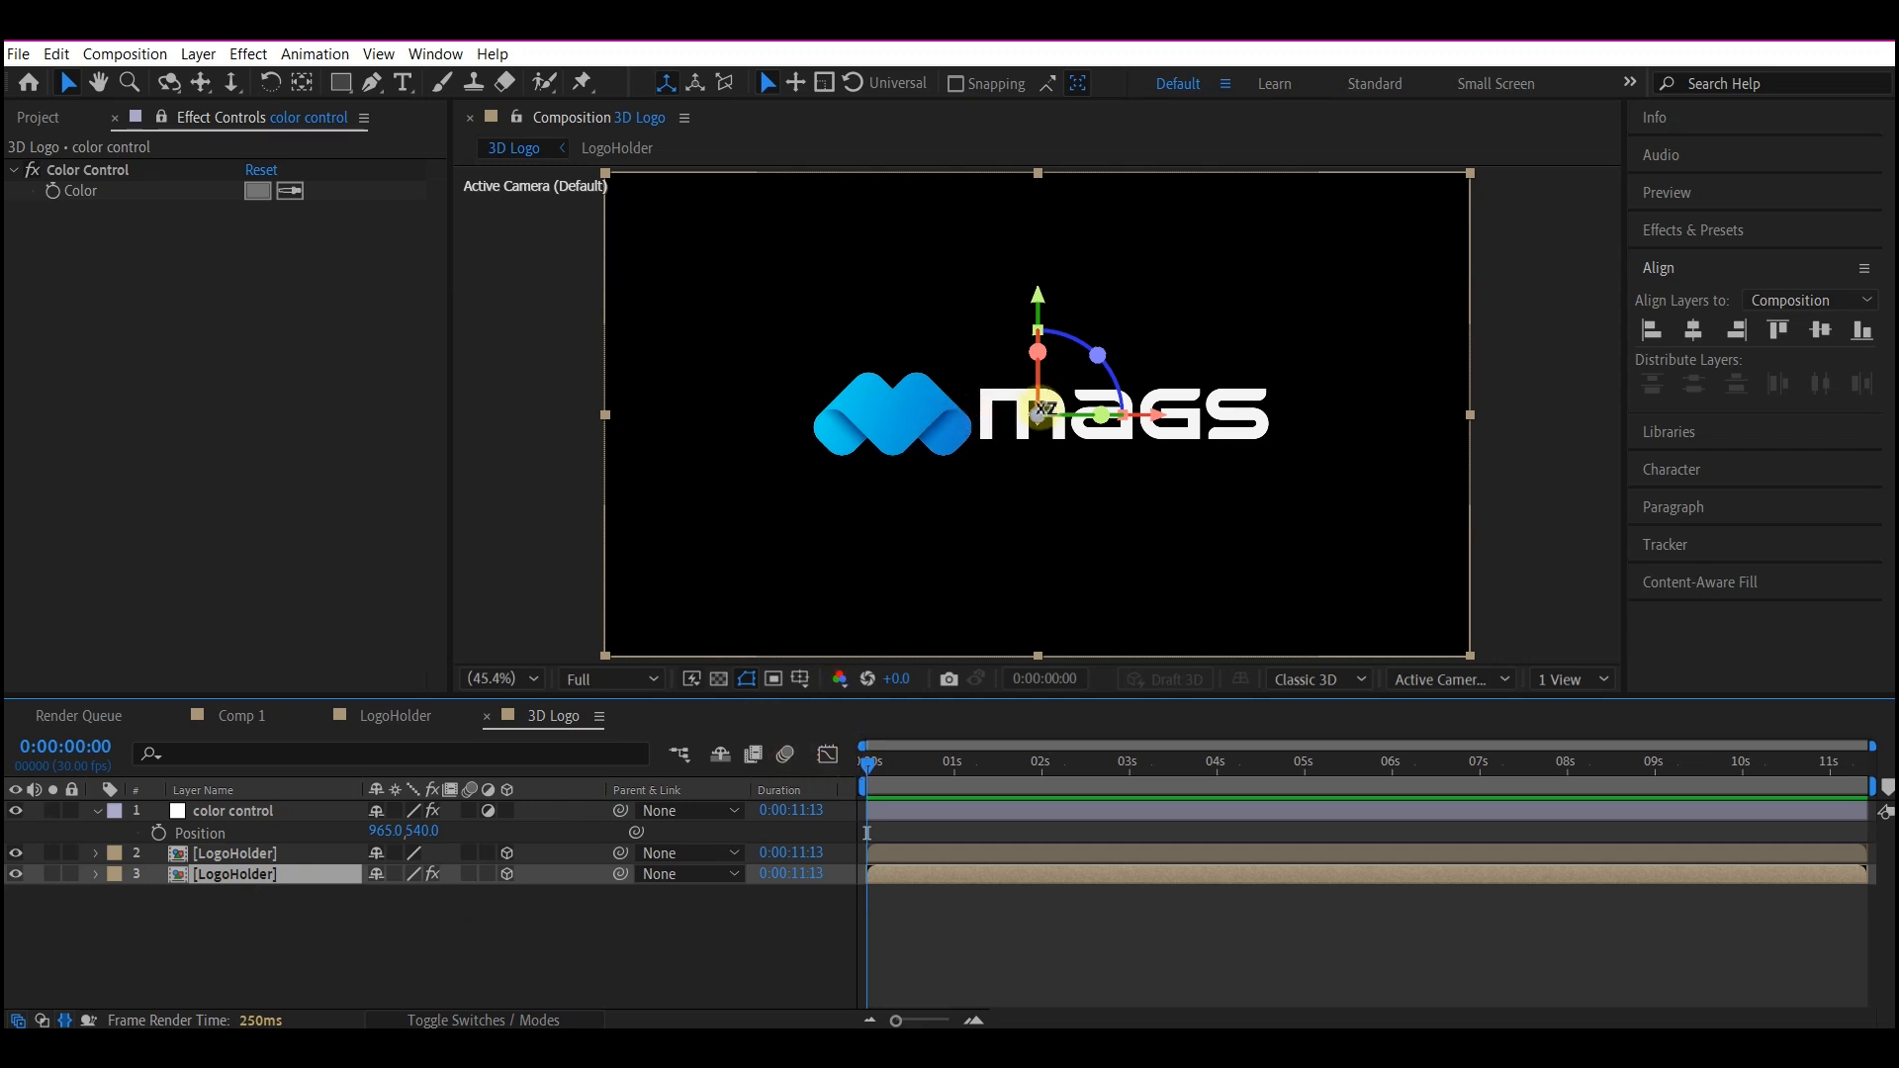
- Orbit the 3D view to look at the logo layers from an oblique angle
{"action": "key", "text": "c"}
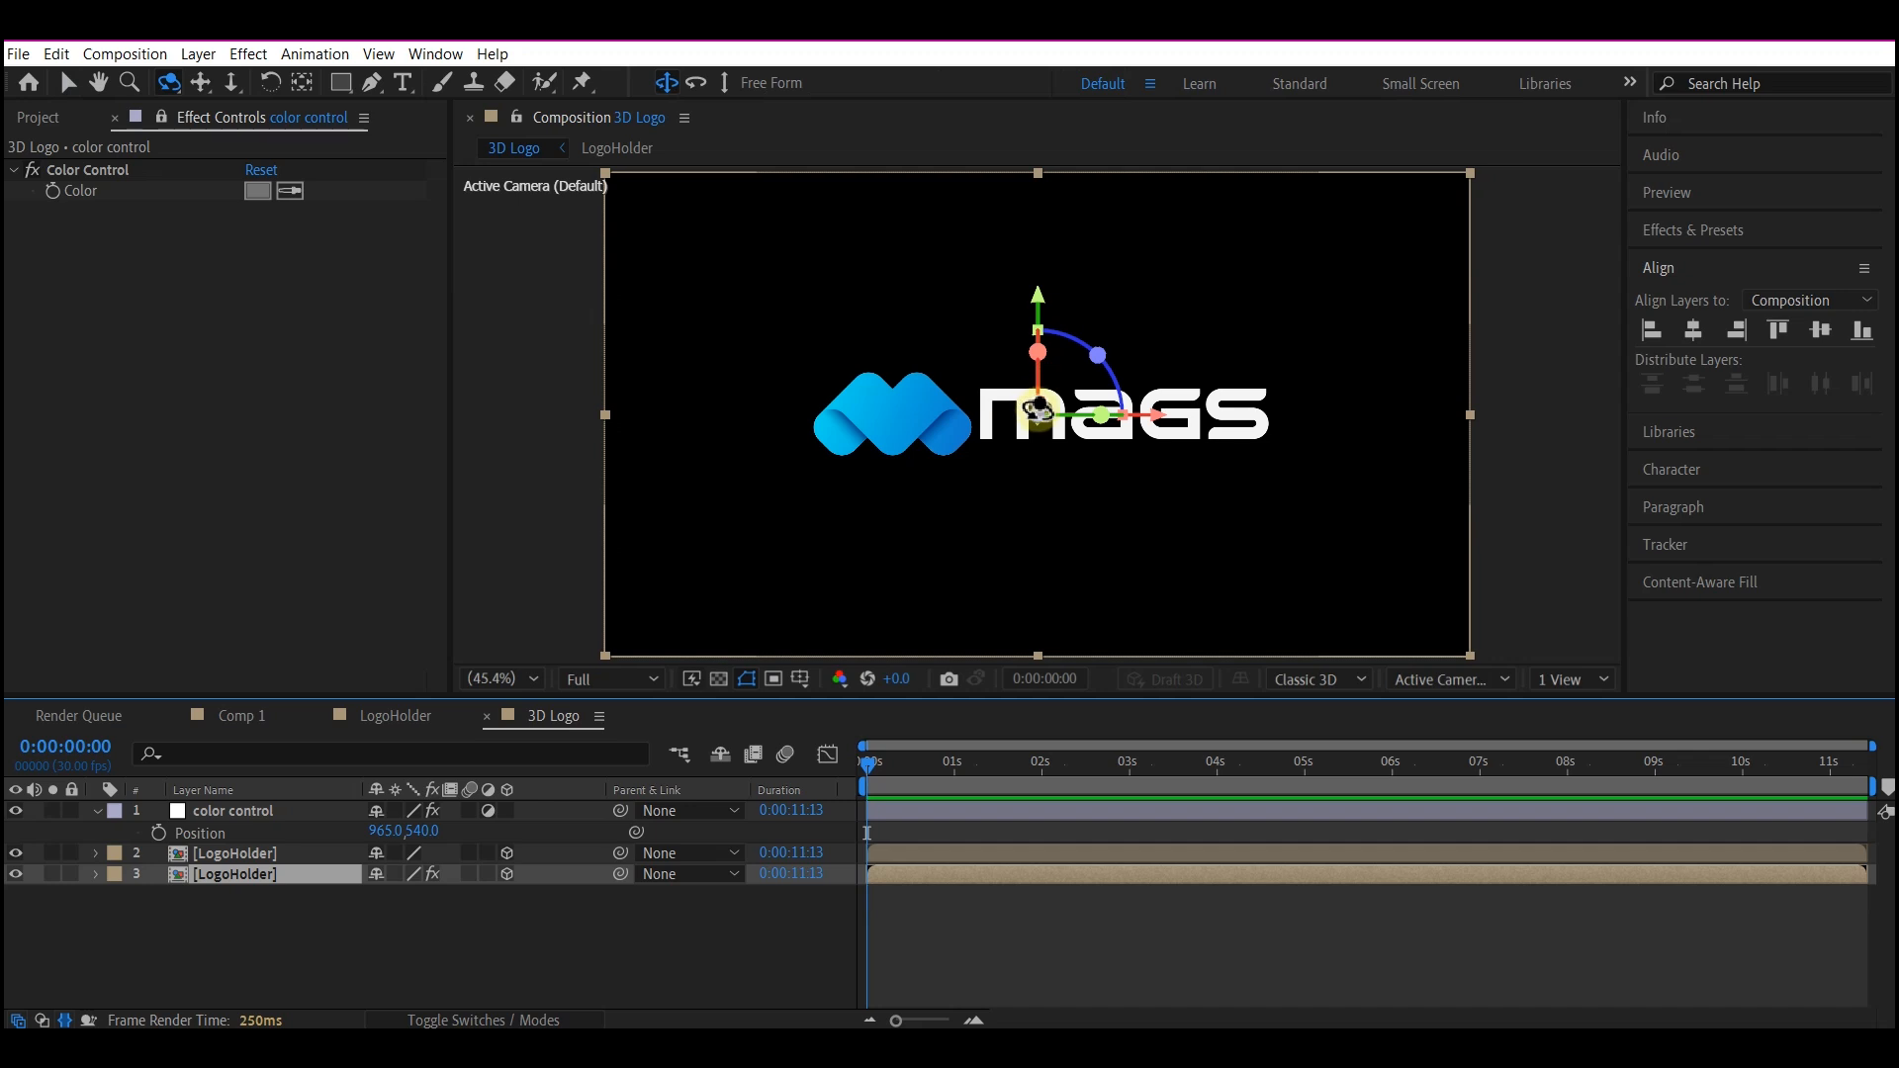
{"action": "left_click", "coordinate": [1044, 408]}
{"action": "left_click_drag", "start_coordinate": [1044, 408], "coordinate": [1074, 371]}
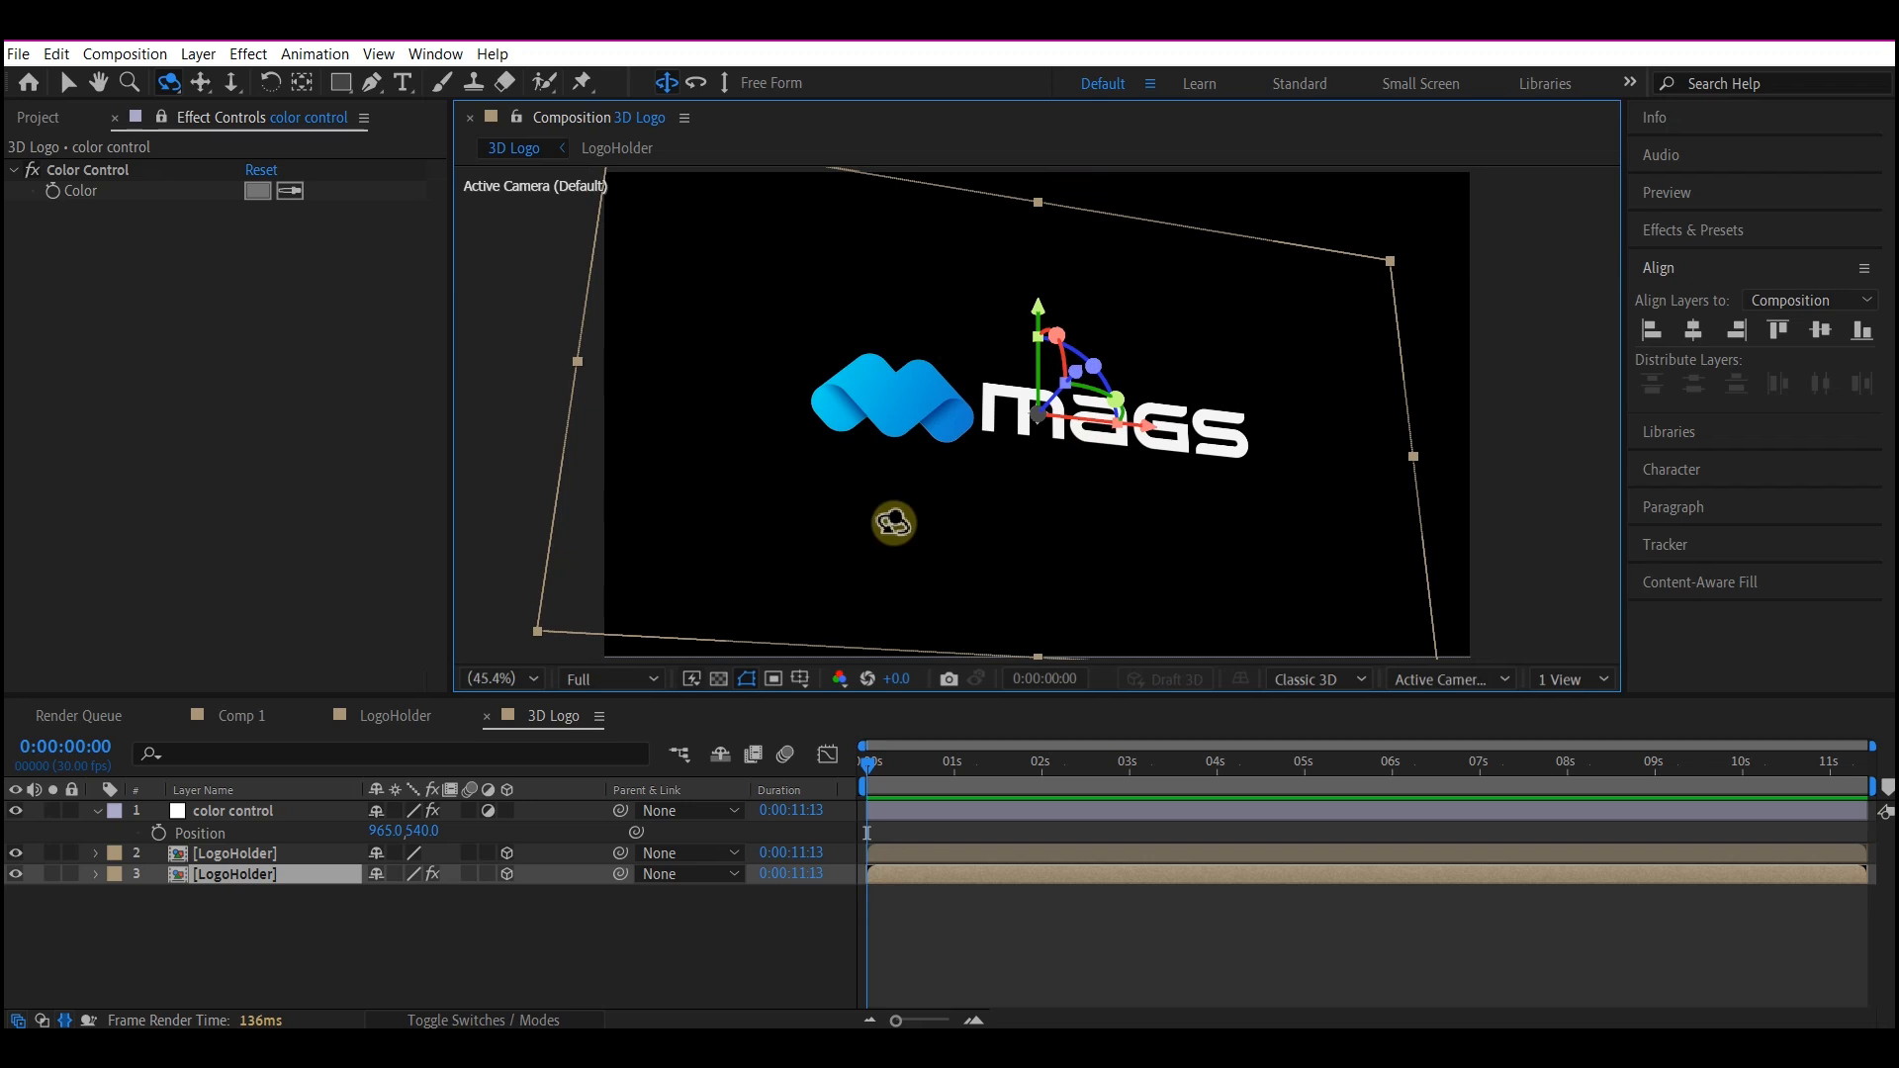
{"action": "key", "text": "v"}
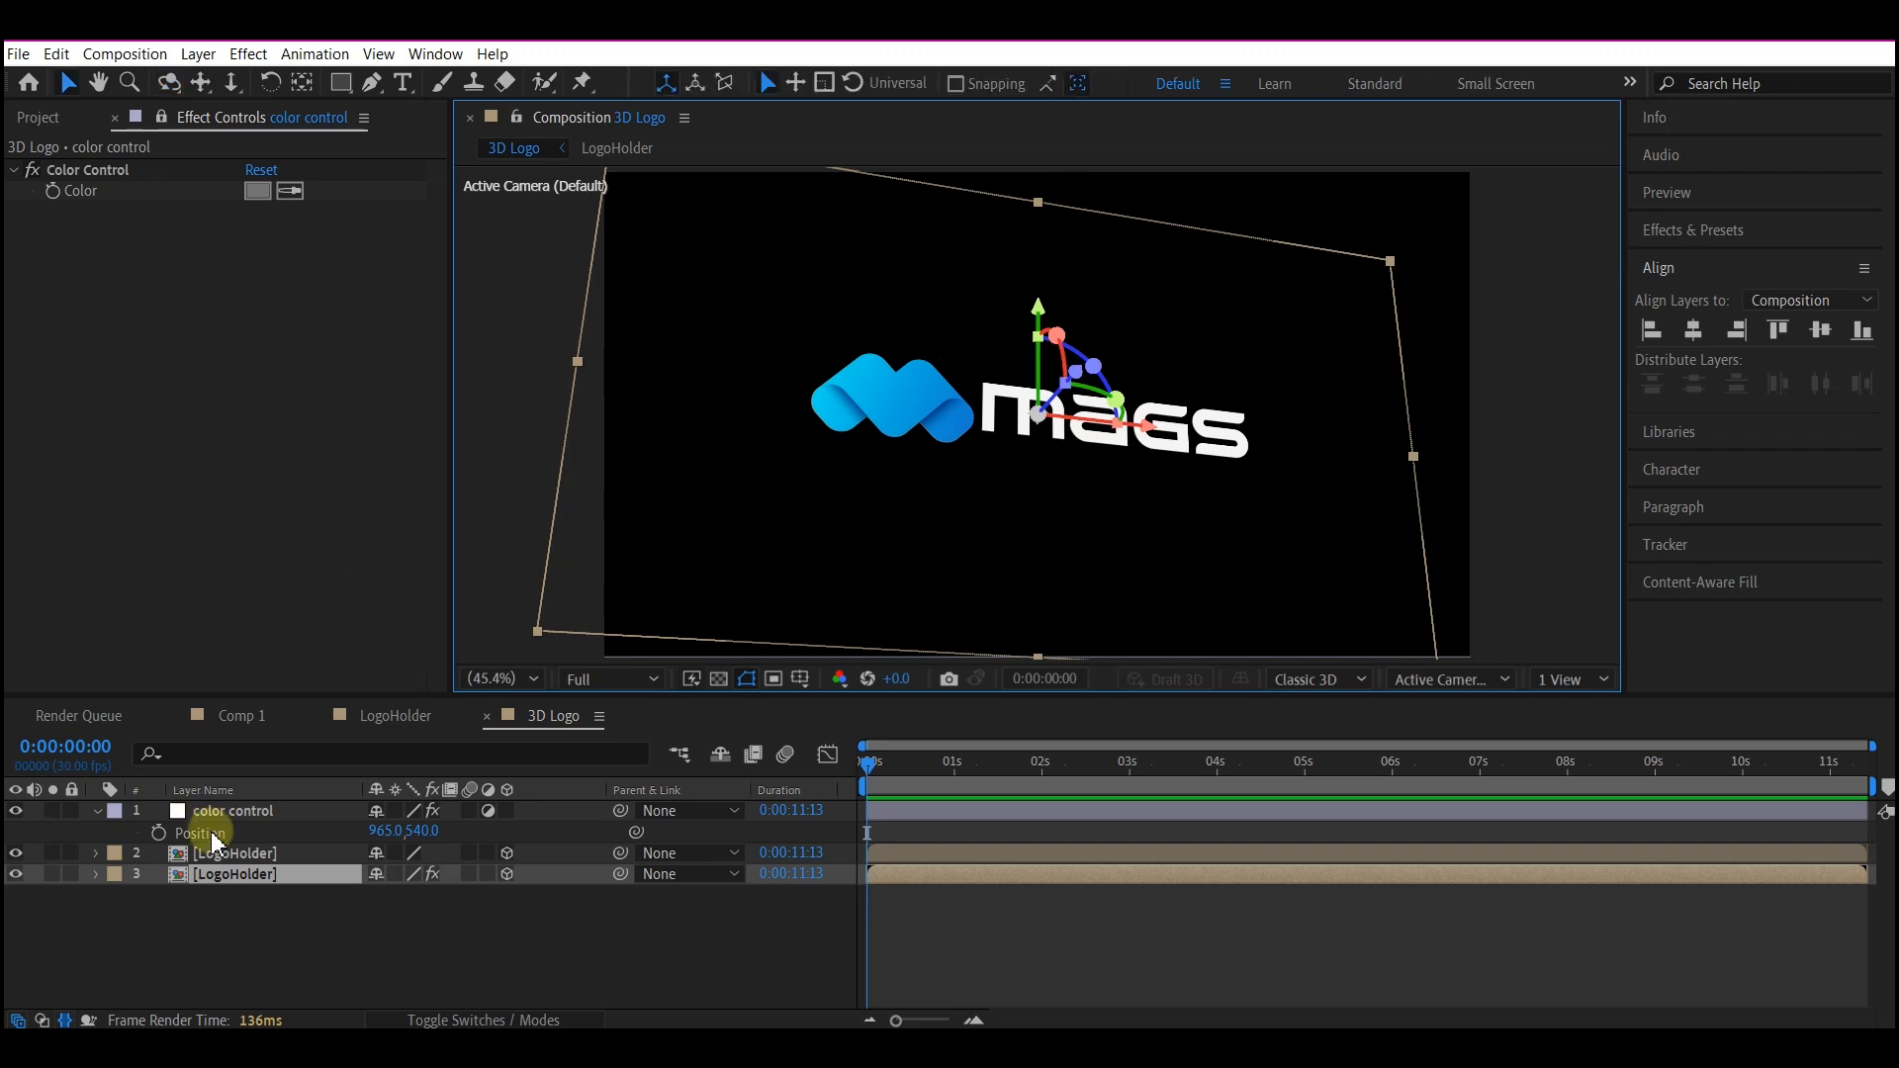
- Duplicate the lower LogoHolder layer repeatedly to stack copies that give the logo its extruded depth
{"action": "left_click", "coordinate": [265, 877]}
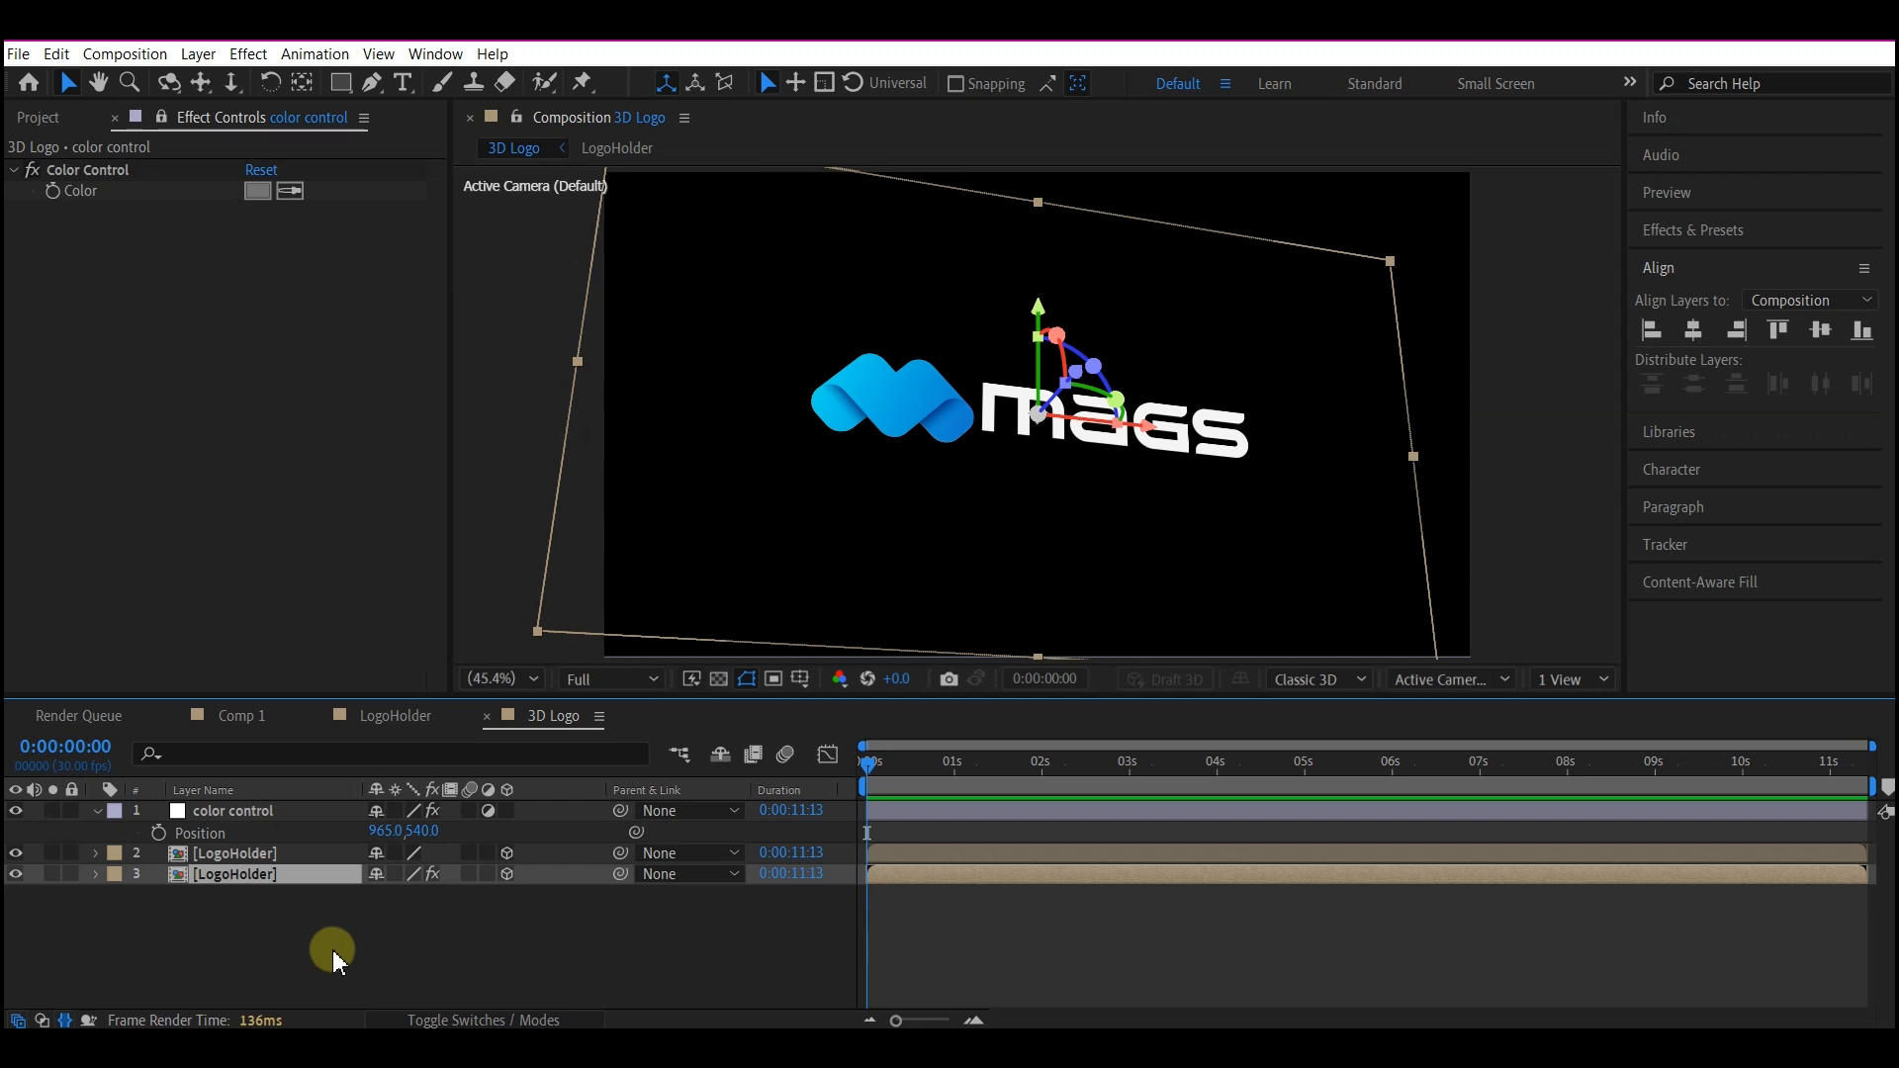
{"action": "key", "text": "ctrl+d"}
{"action": "key", "text": "ctrl+d"}
{"action": "key", "text": "ctrl+d"}
{"action": "key", "text": "ctrl+d"}
{"action": "key", "text": "ctrl+d"}
{"action": "key", "text": "ctrl+d"}
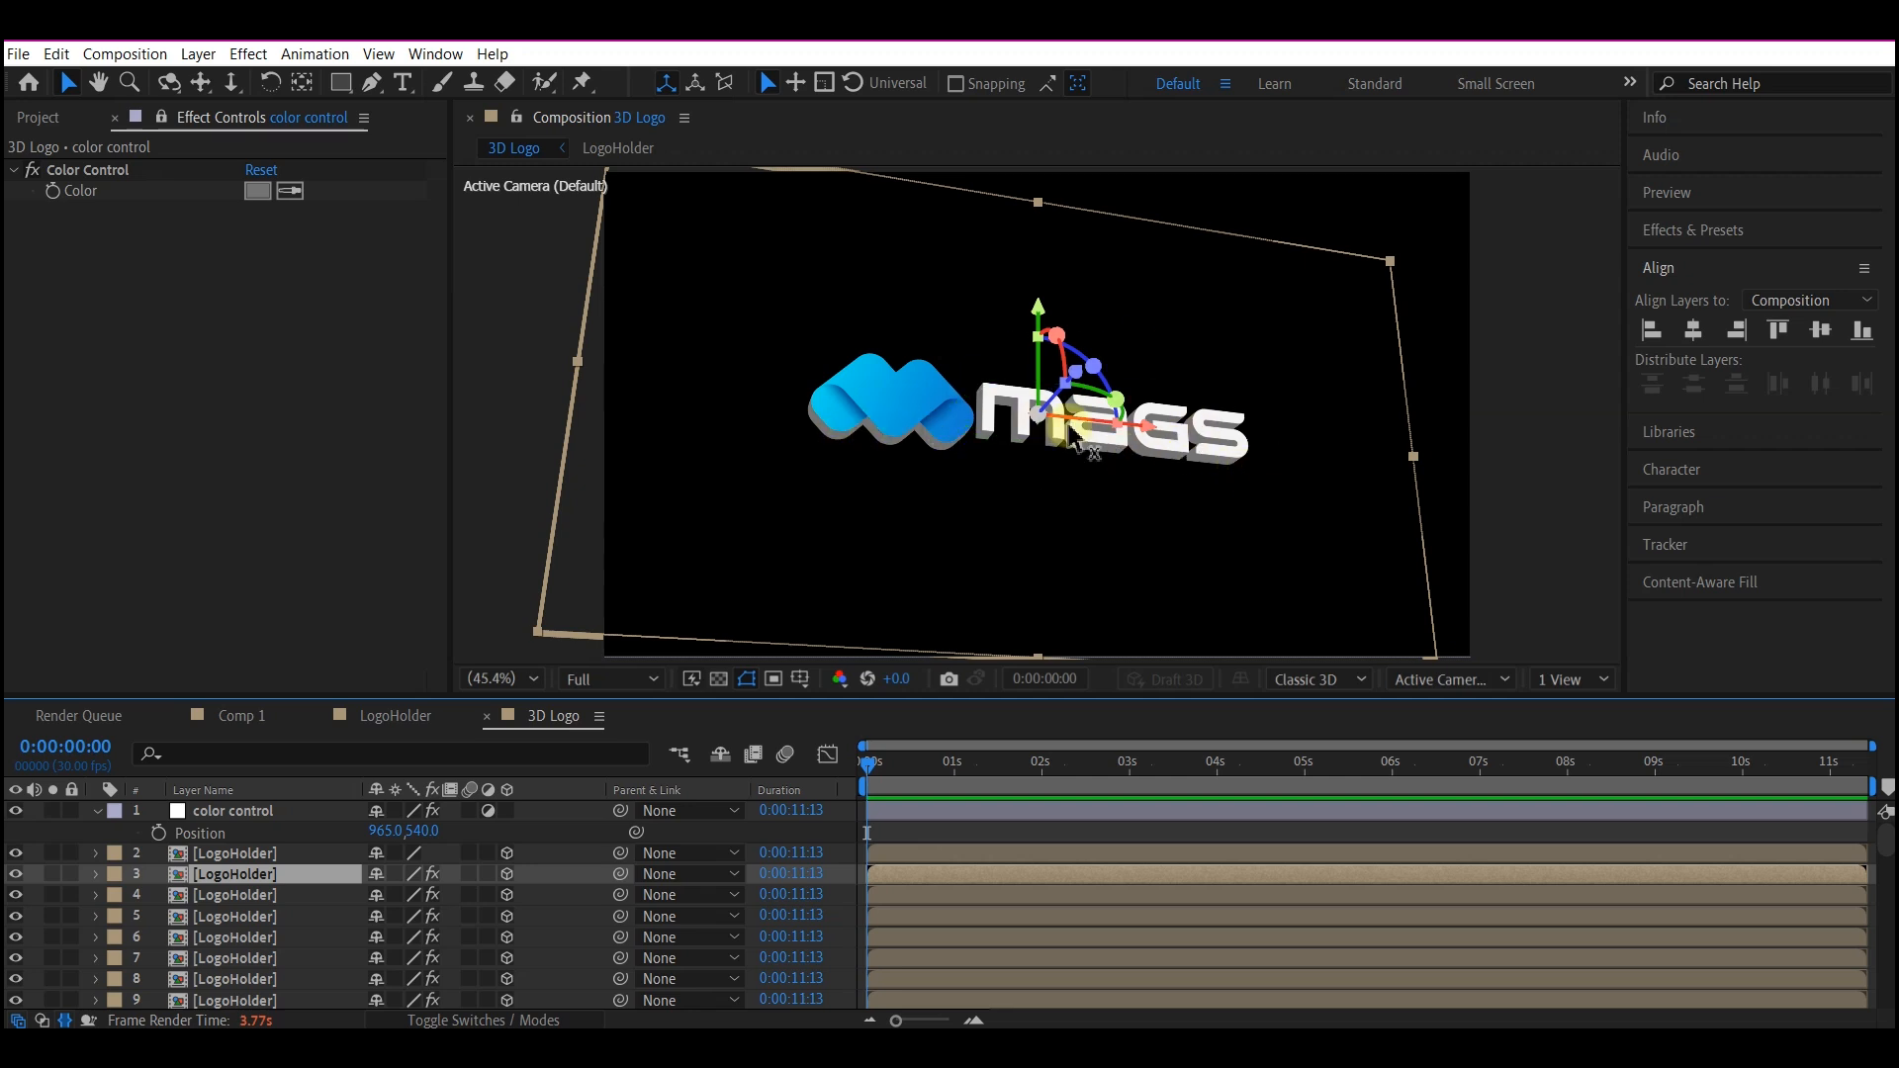
- Duplicate the topmost LogoHolder layer and apply the Fill effect to the upper copy
{"action": "left_click", "coordinate": [250, 855]}
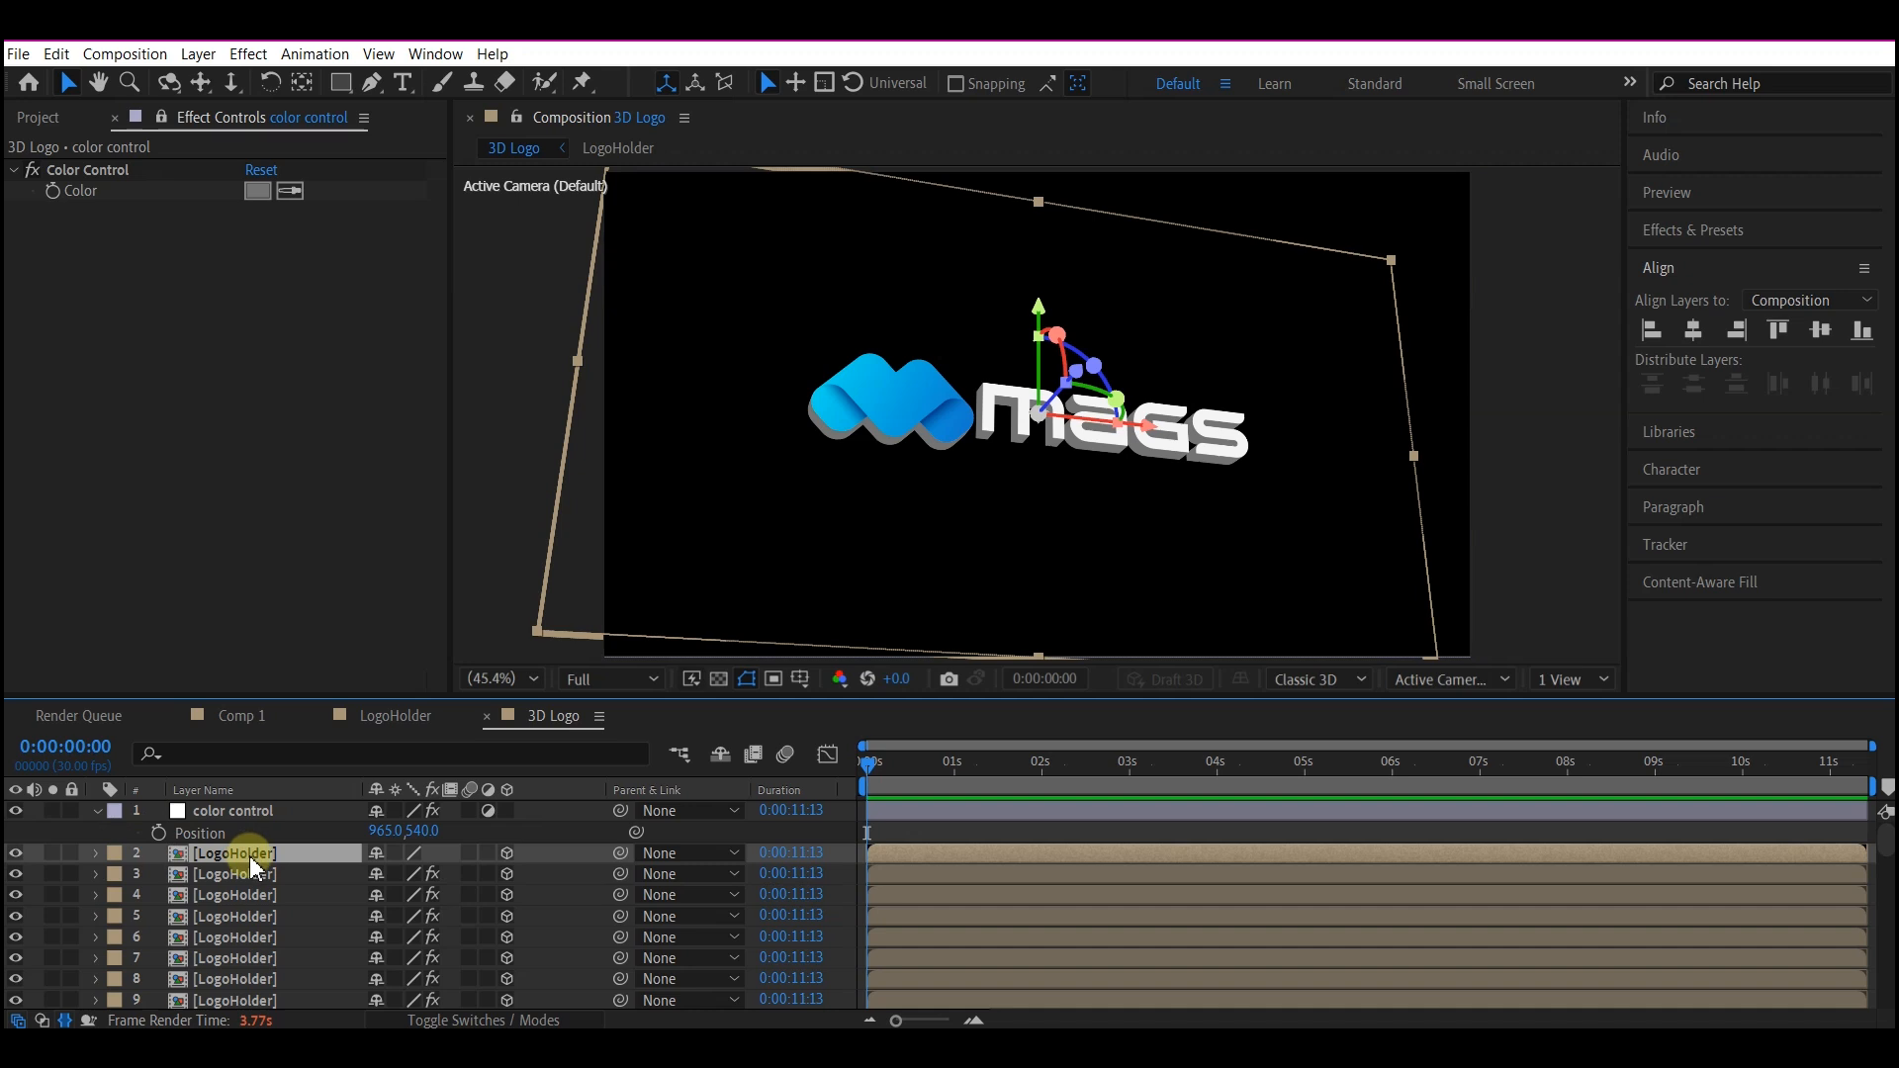
{"action": "key", "text": "ctrl+d"}
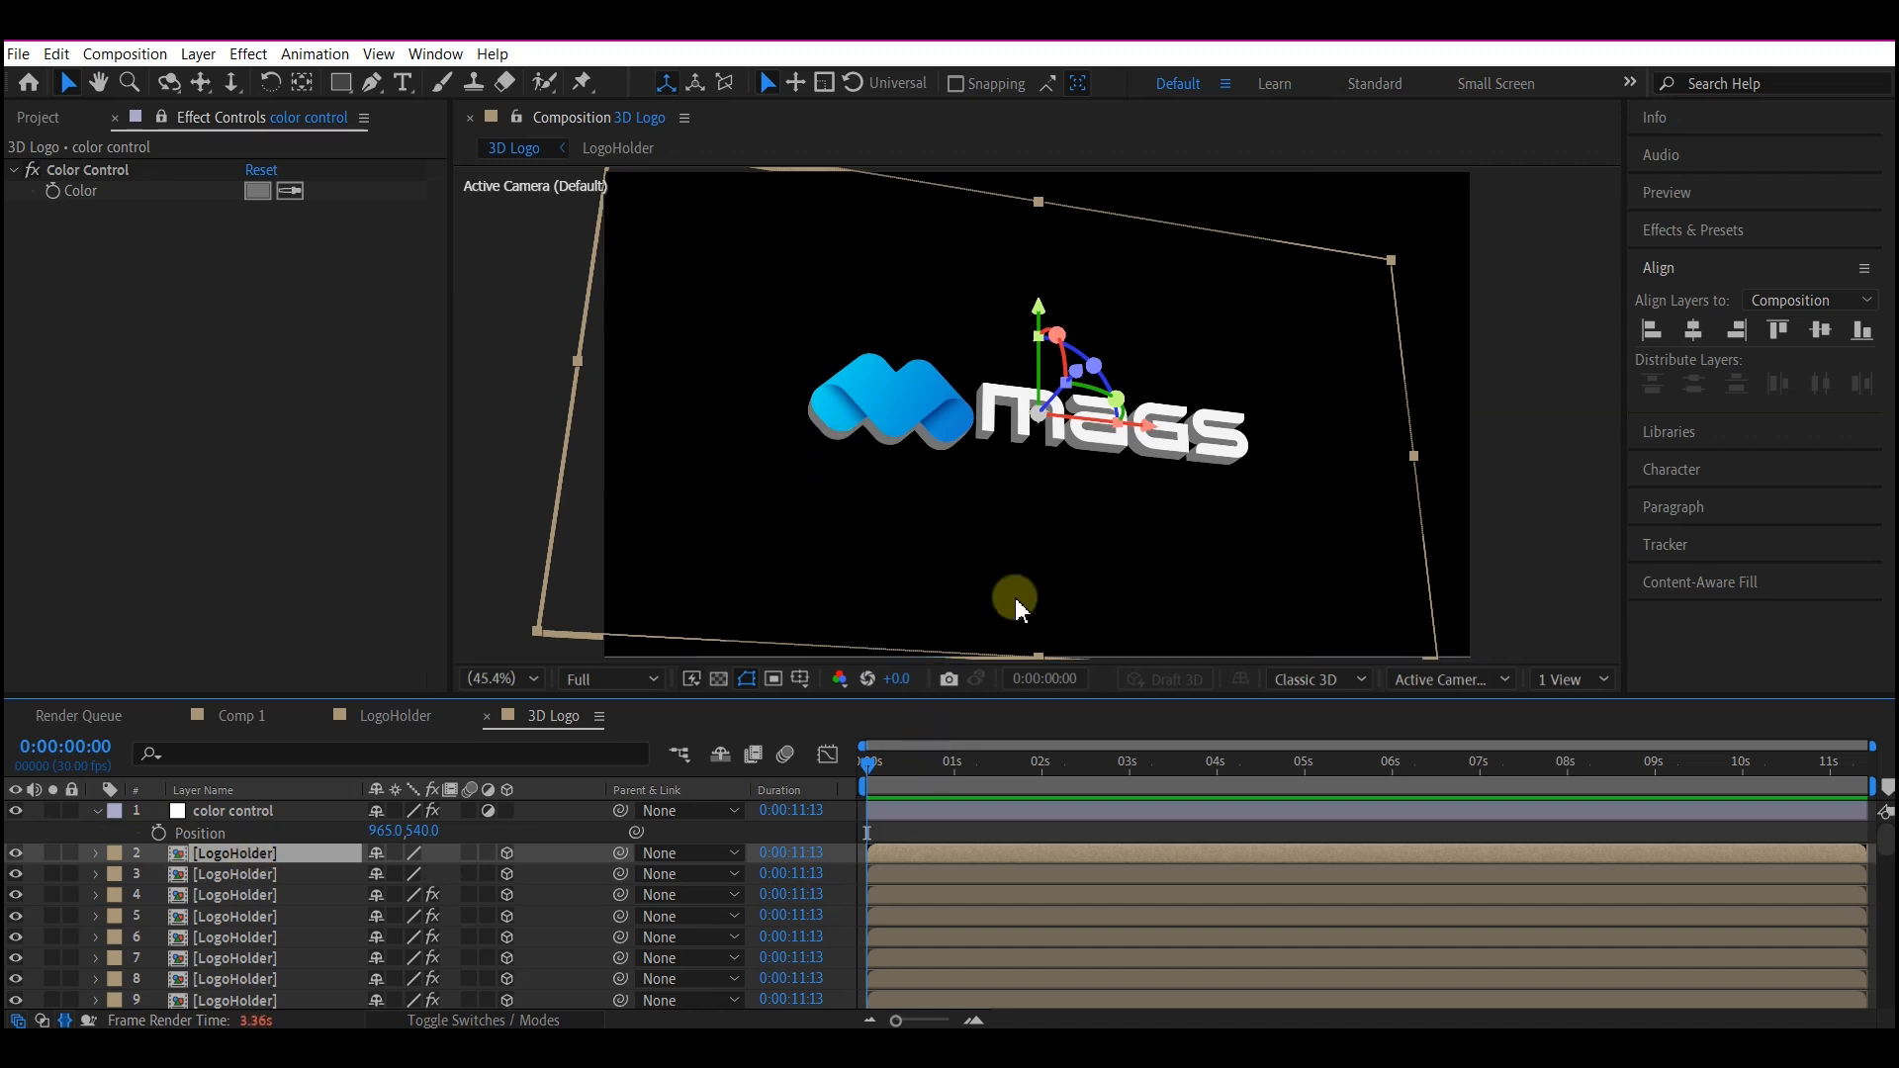
{"action": "key", "text": "ctrl+space"}
{"action": "type", "text": "fill"}
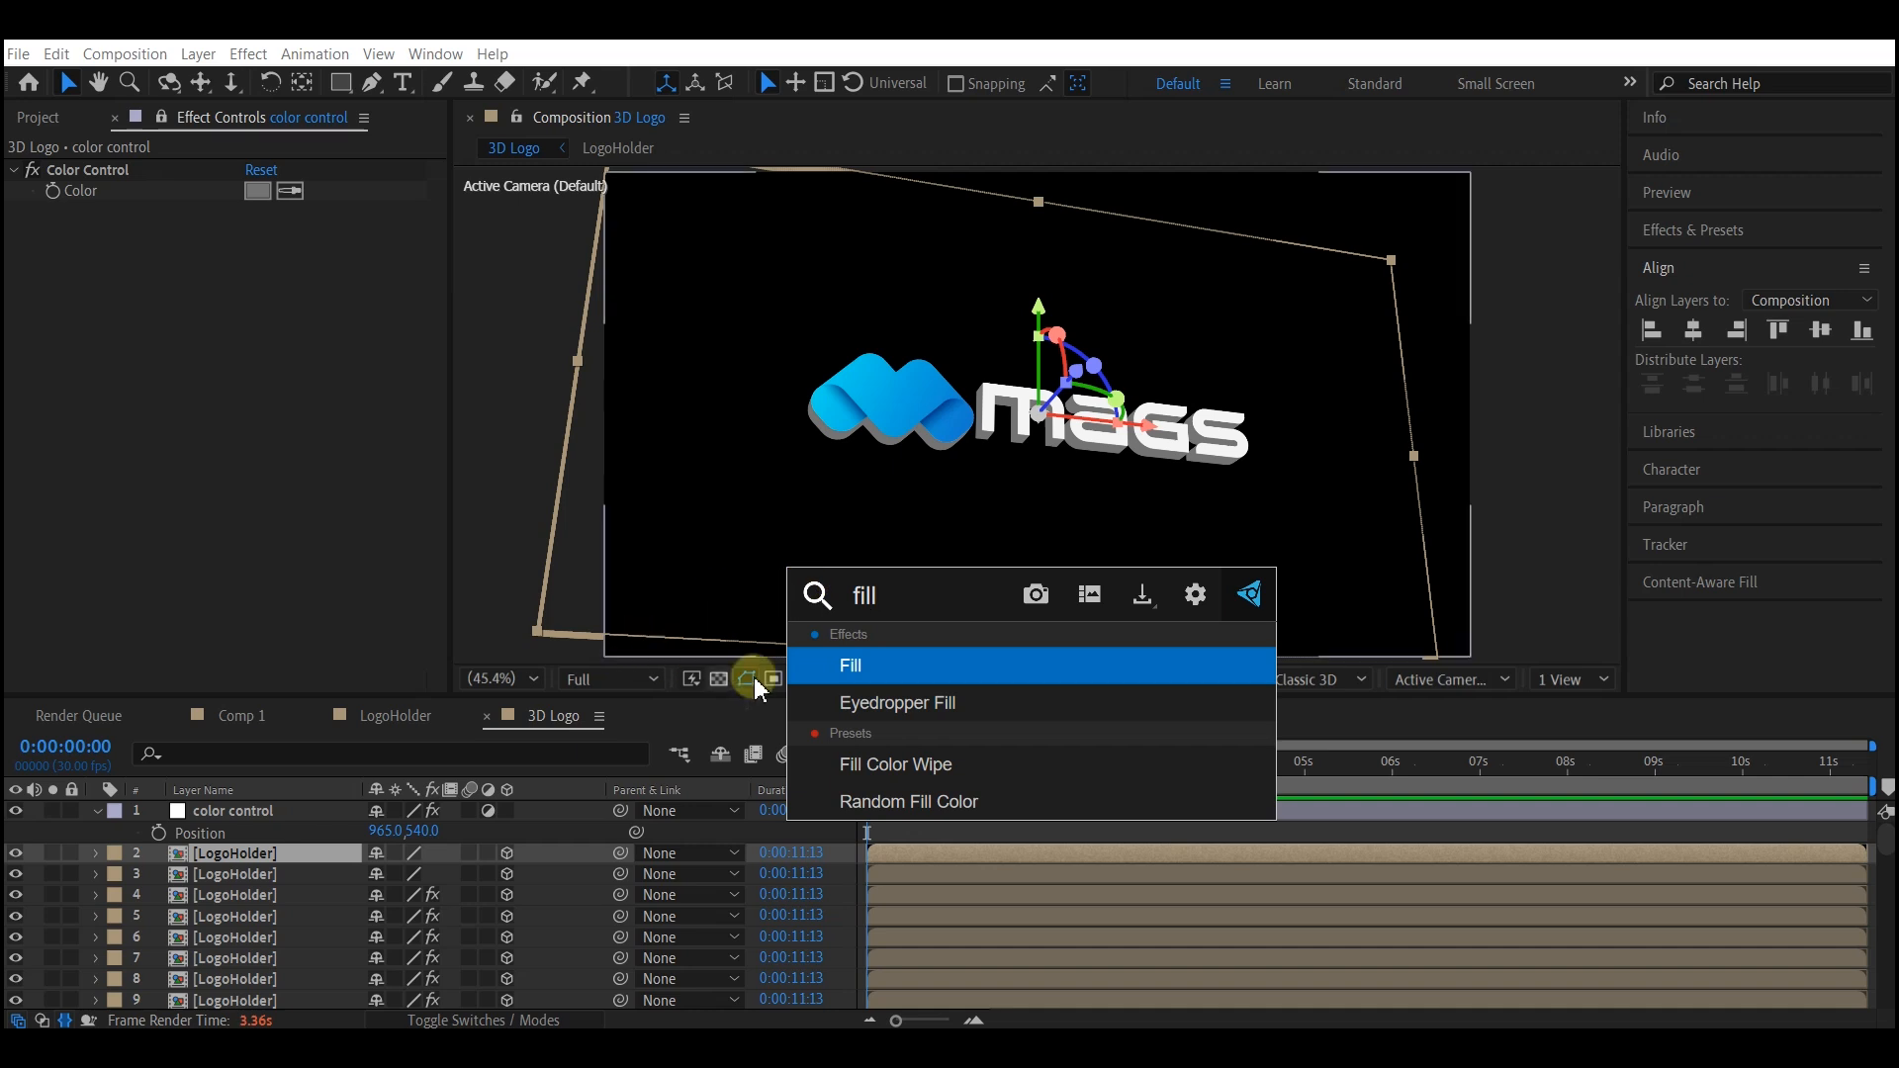
{"action": "left_click", "coordinate": [866, 668]}
{"action": "left_click", "coordinate": [173, 120]}
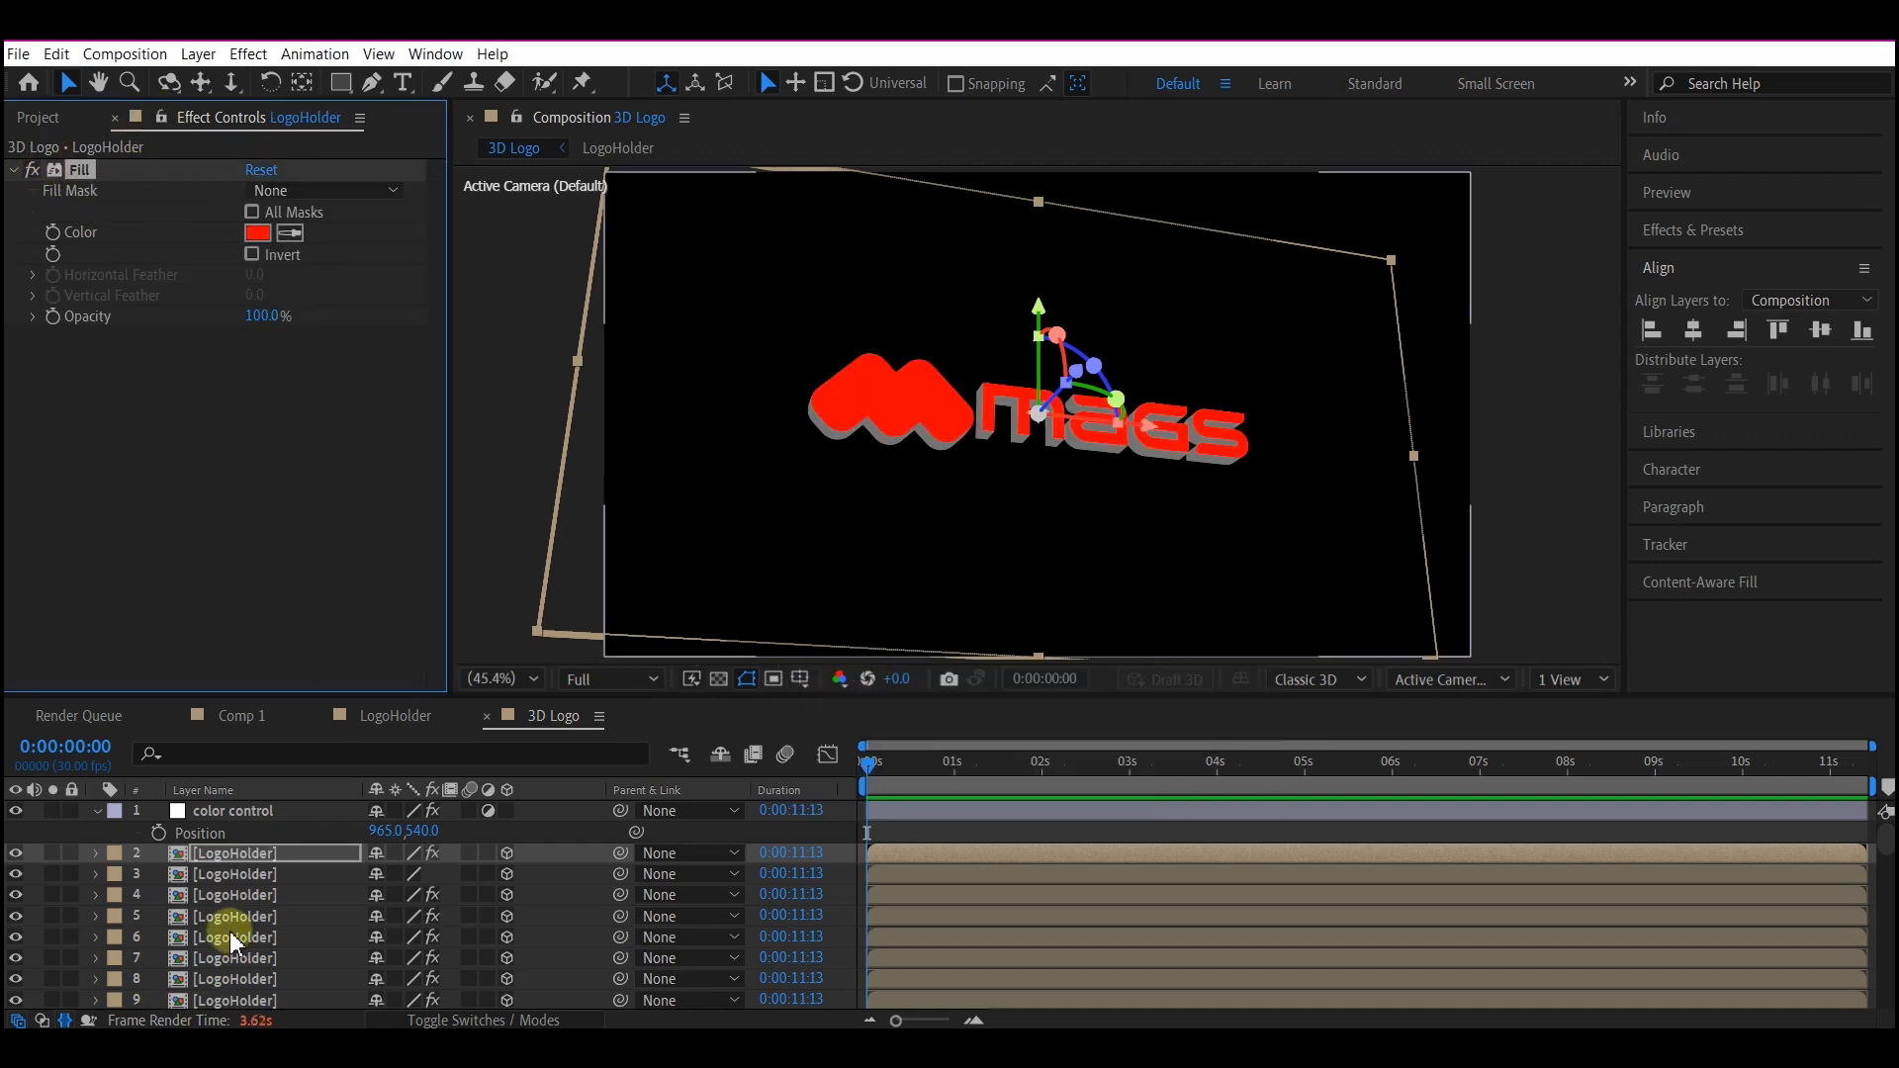
- Set the Fill color of the topmost LogoHolder layer to black 000000
{"action": "left_click", "coordinate": [265, 867]}
{"action": "left_click", "coordinate": [239, 247]}
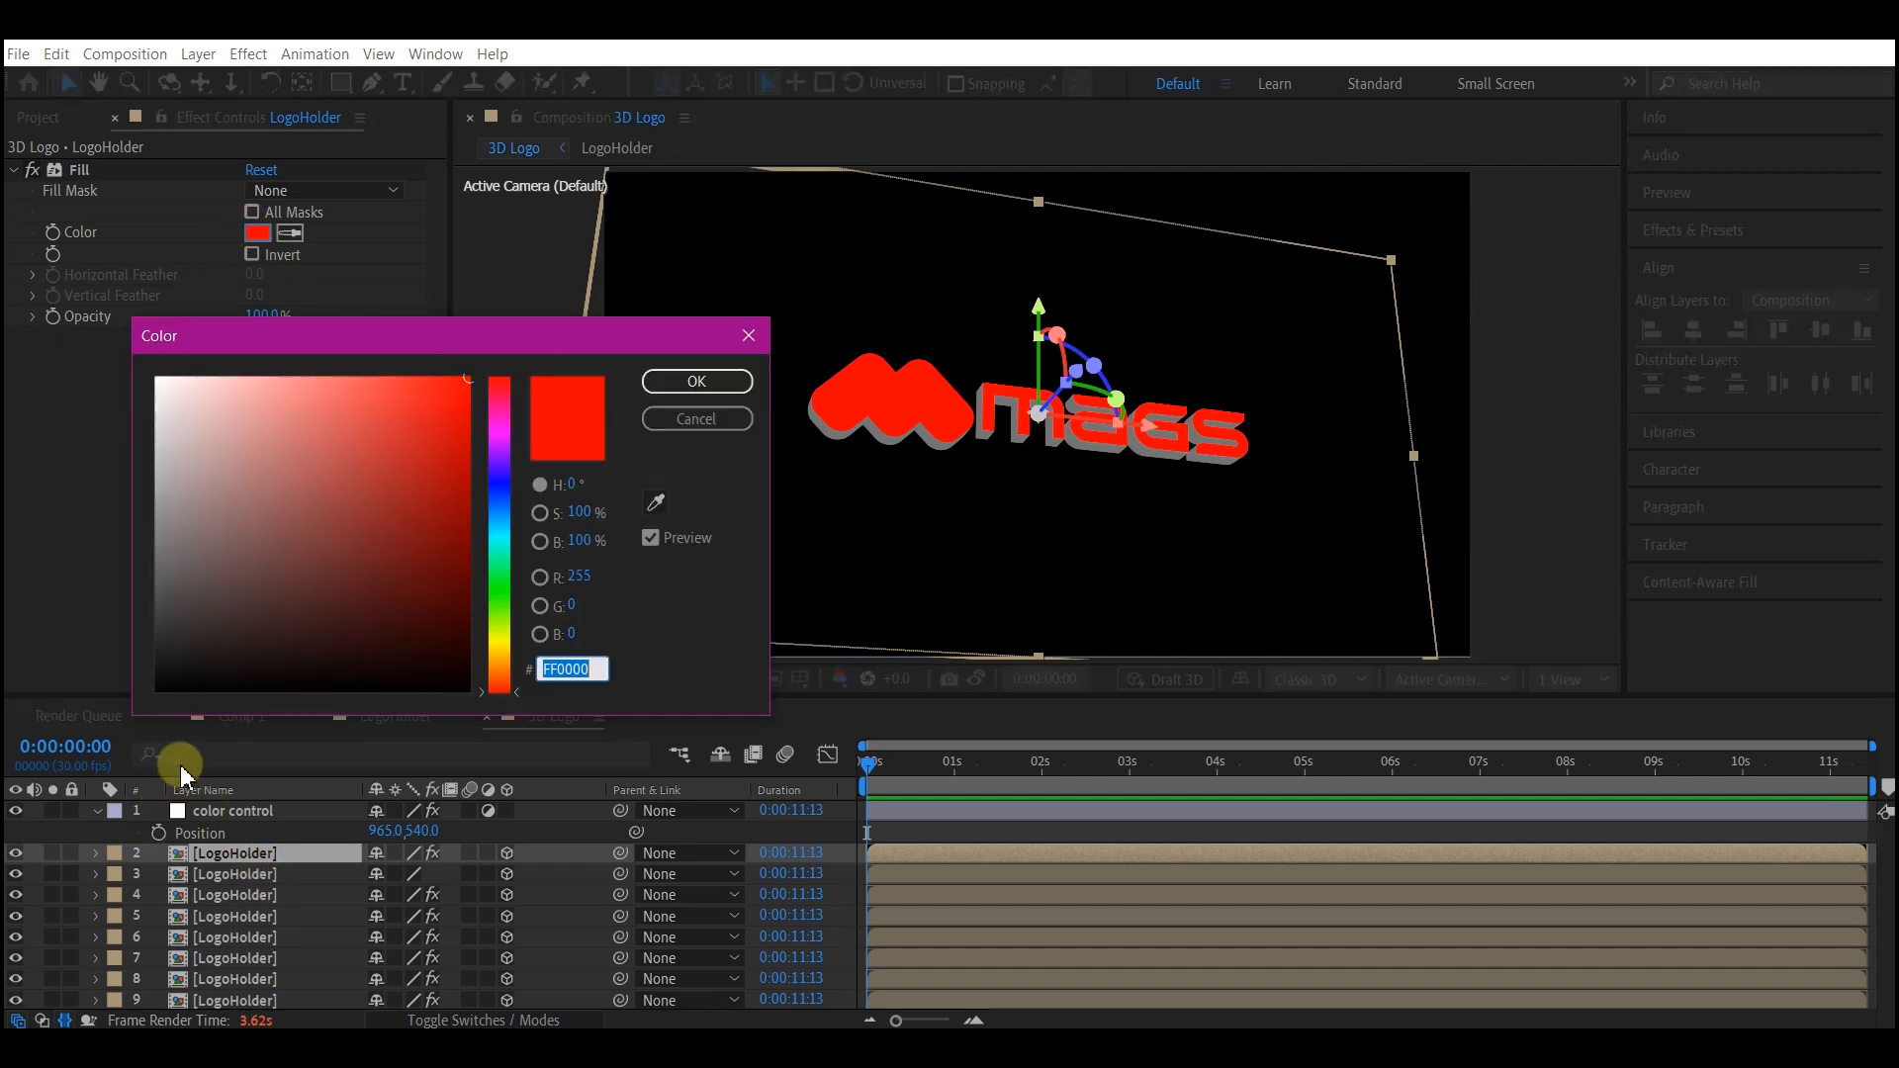
{"action": "left_click_drag", "start_coordinate": [304, 658], "coordinate": [500, 721]}
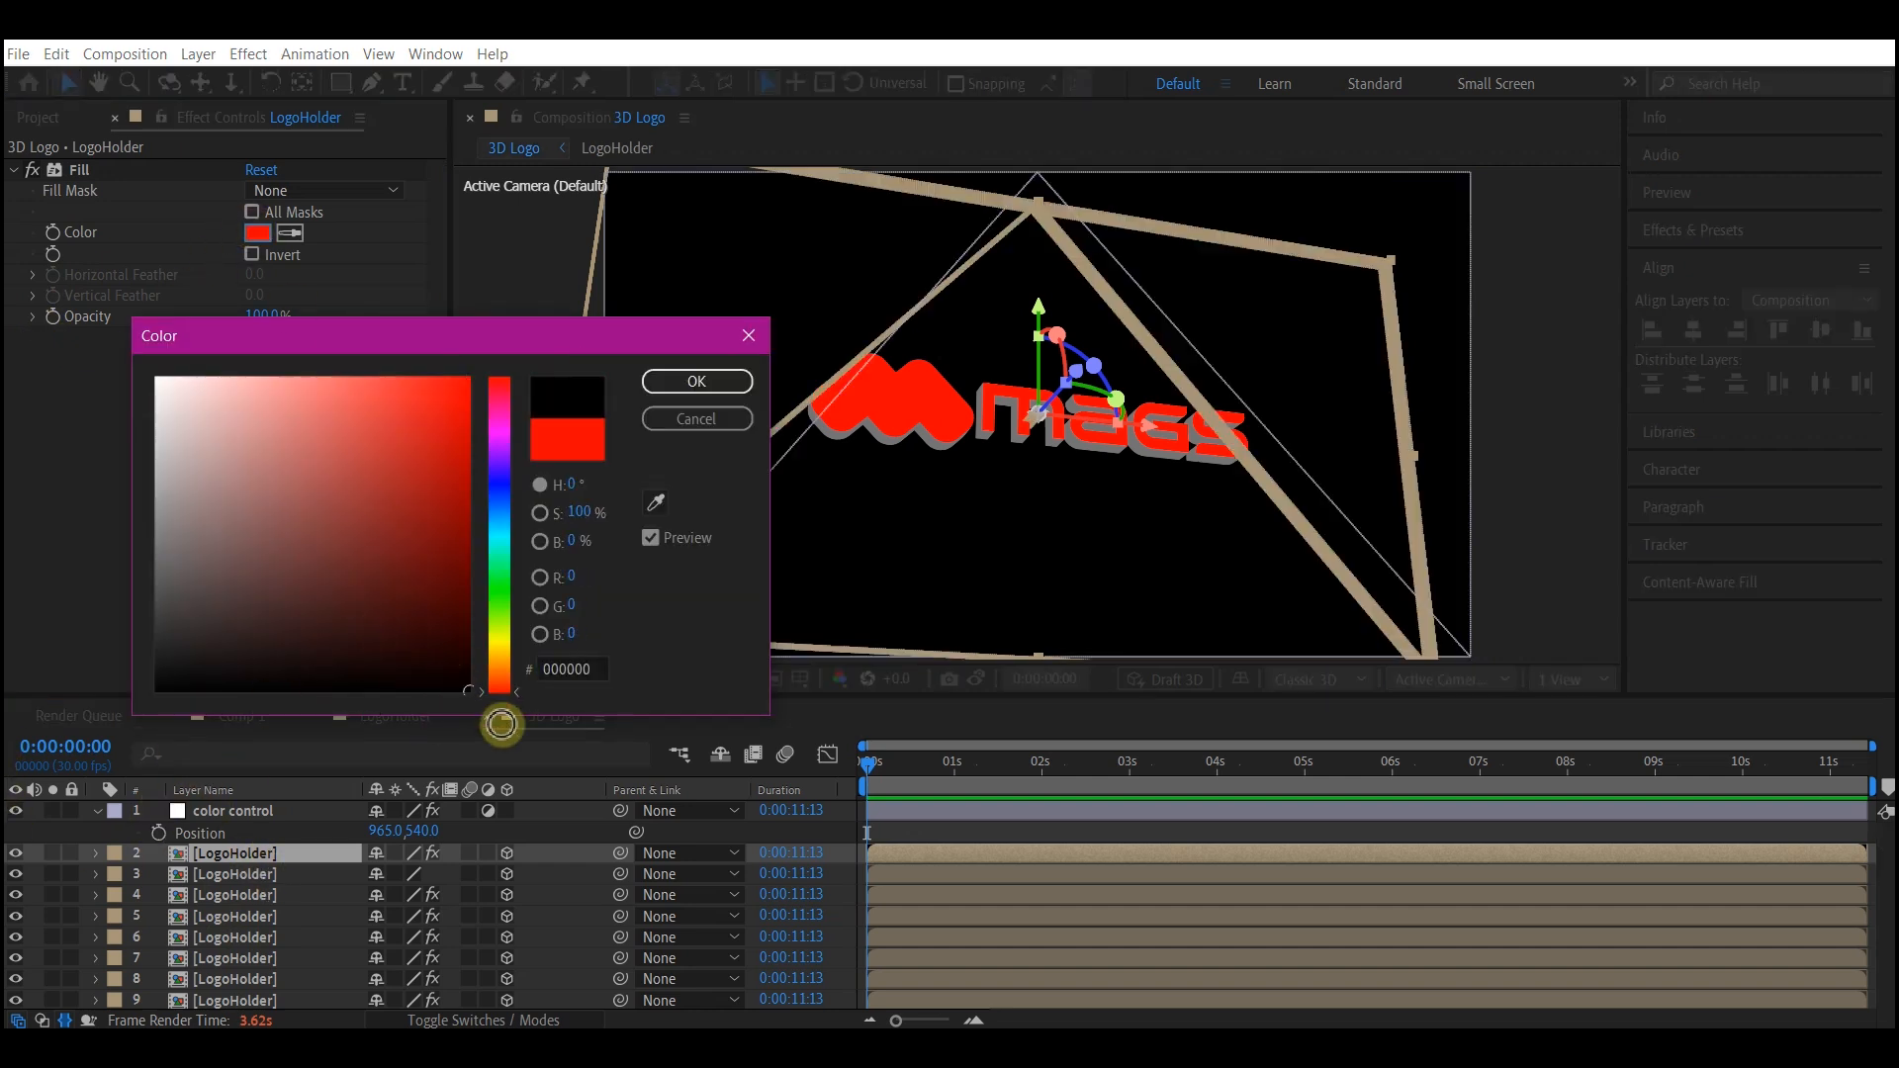
{"action": "left_click", "coordinate": [695, 380]}
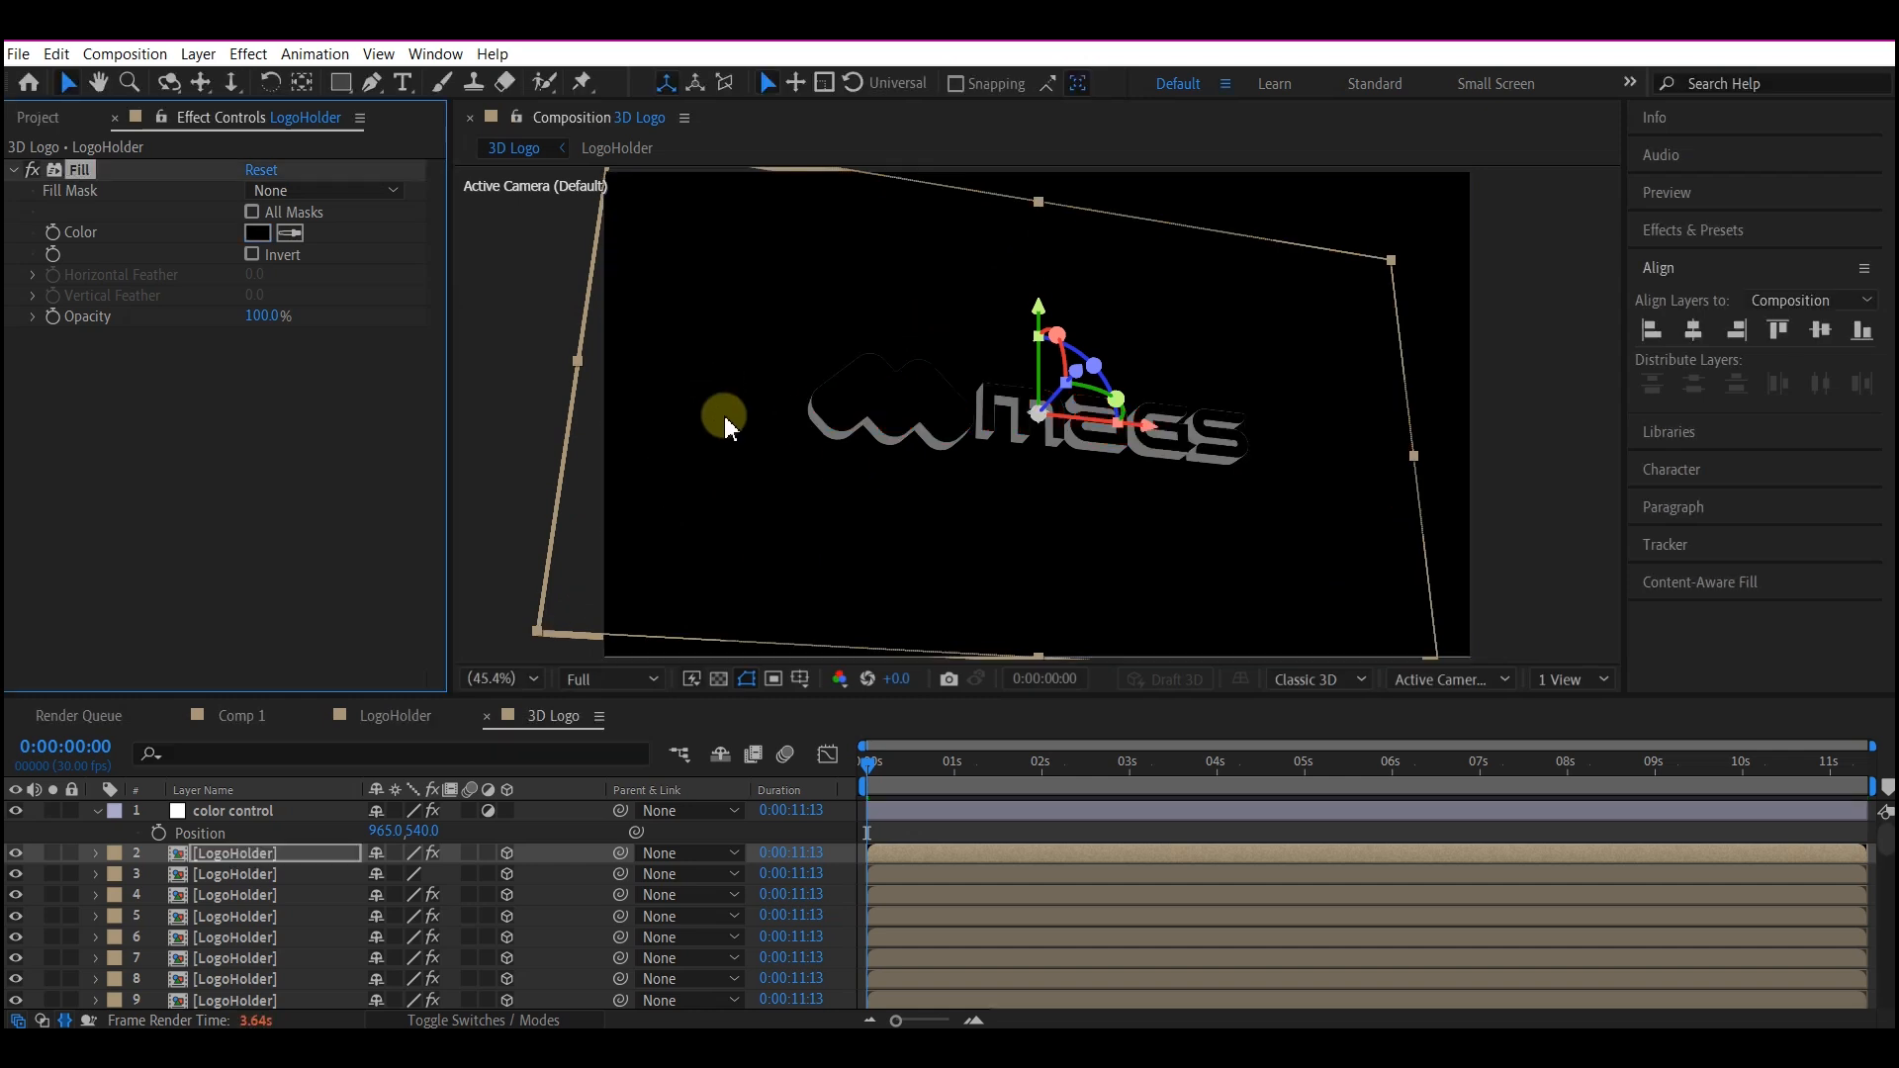
- Apply the Vegas effect to the topmost LogoHolder layer and set its Image Contours channel to Alpha
{"action": "key", "text": "ctrl+space"}
{"action": "type", "text": "ve"}
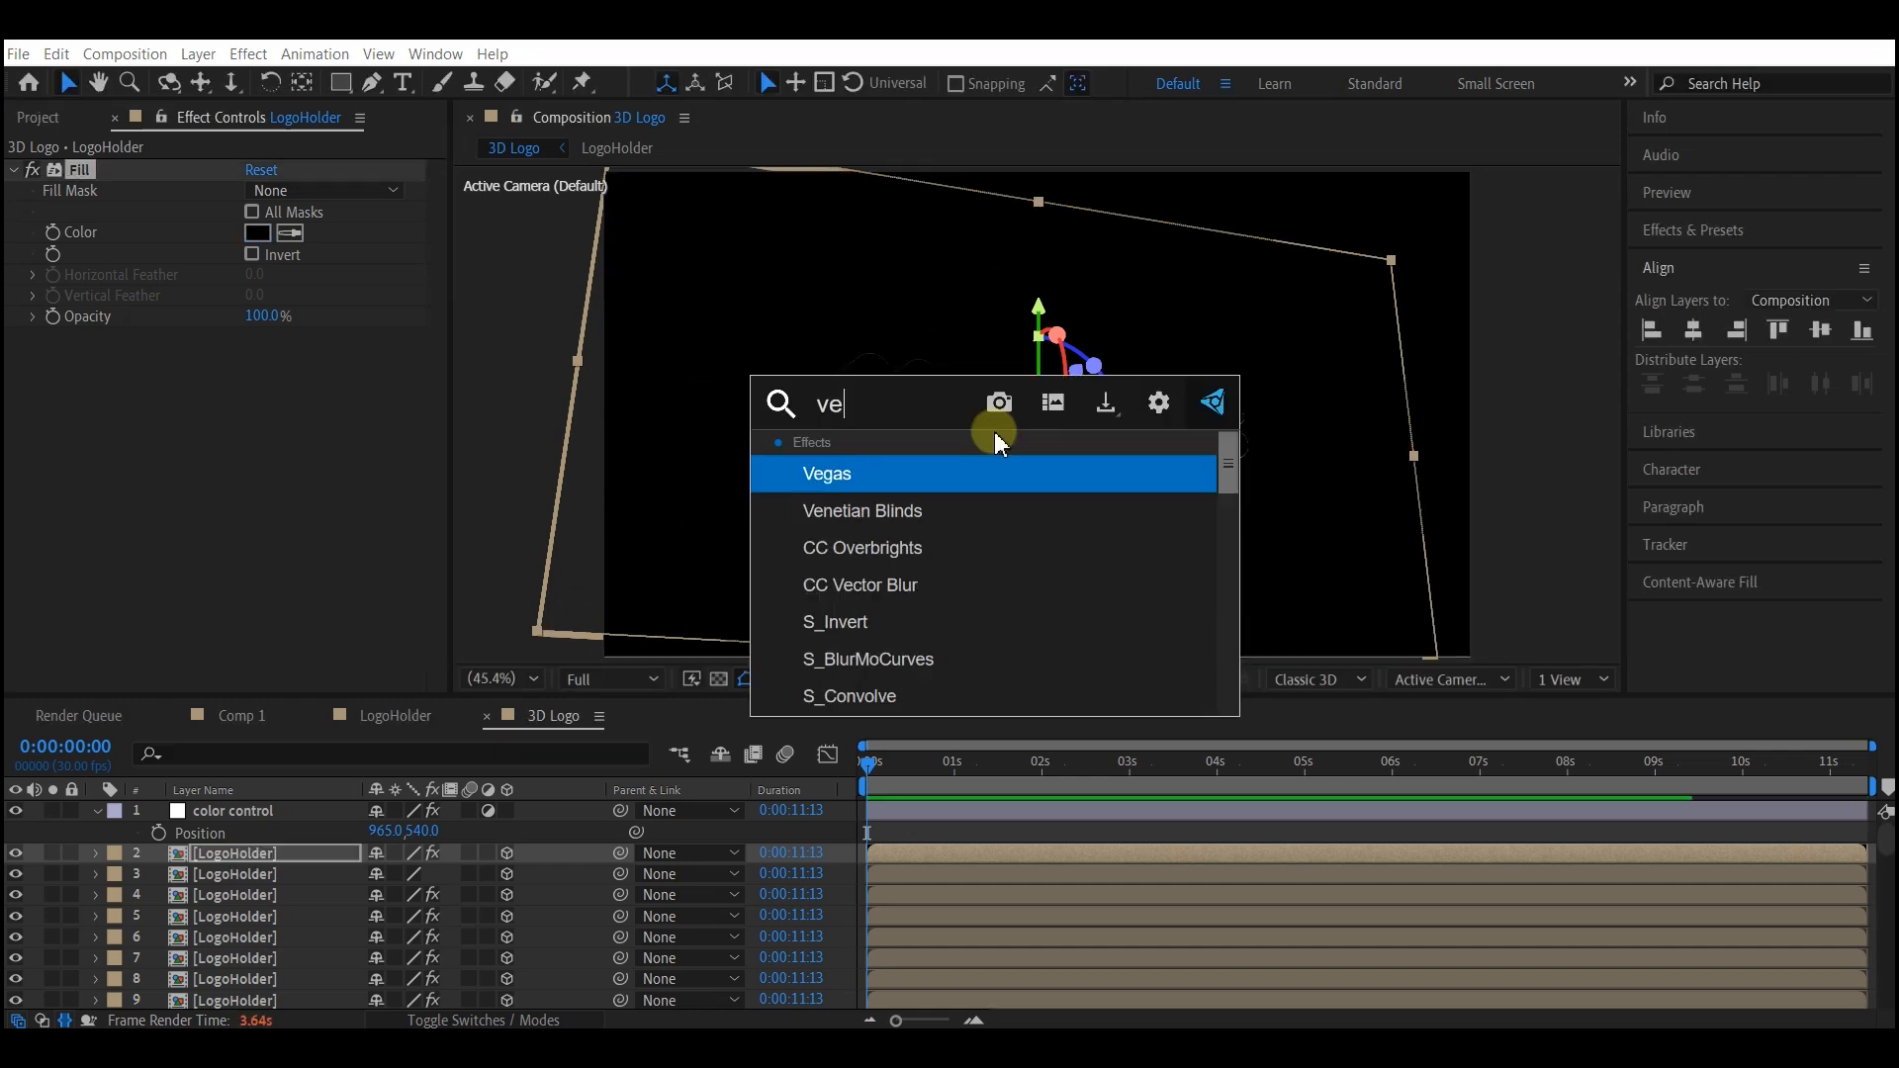
{"action": "type", "text": "gas"}
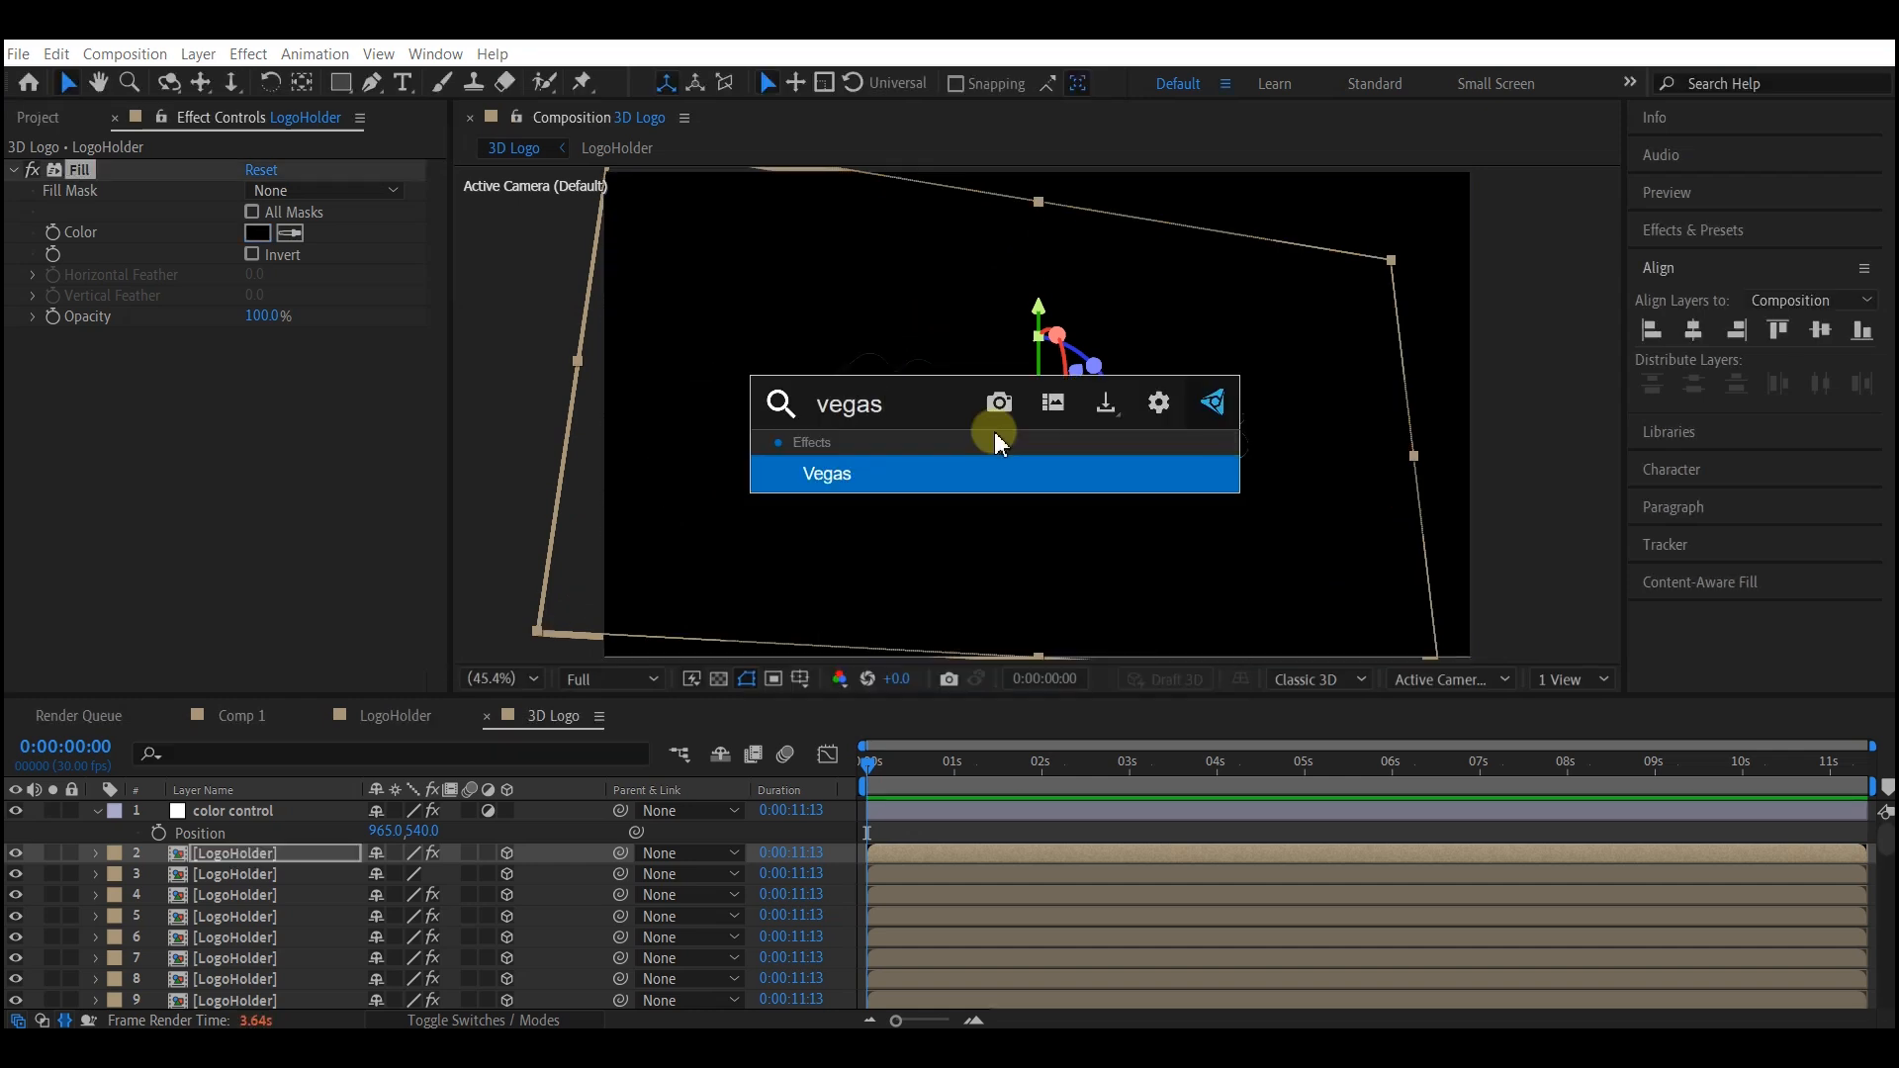
{"action": "left_click", "coordinate": [869, 473]}
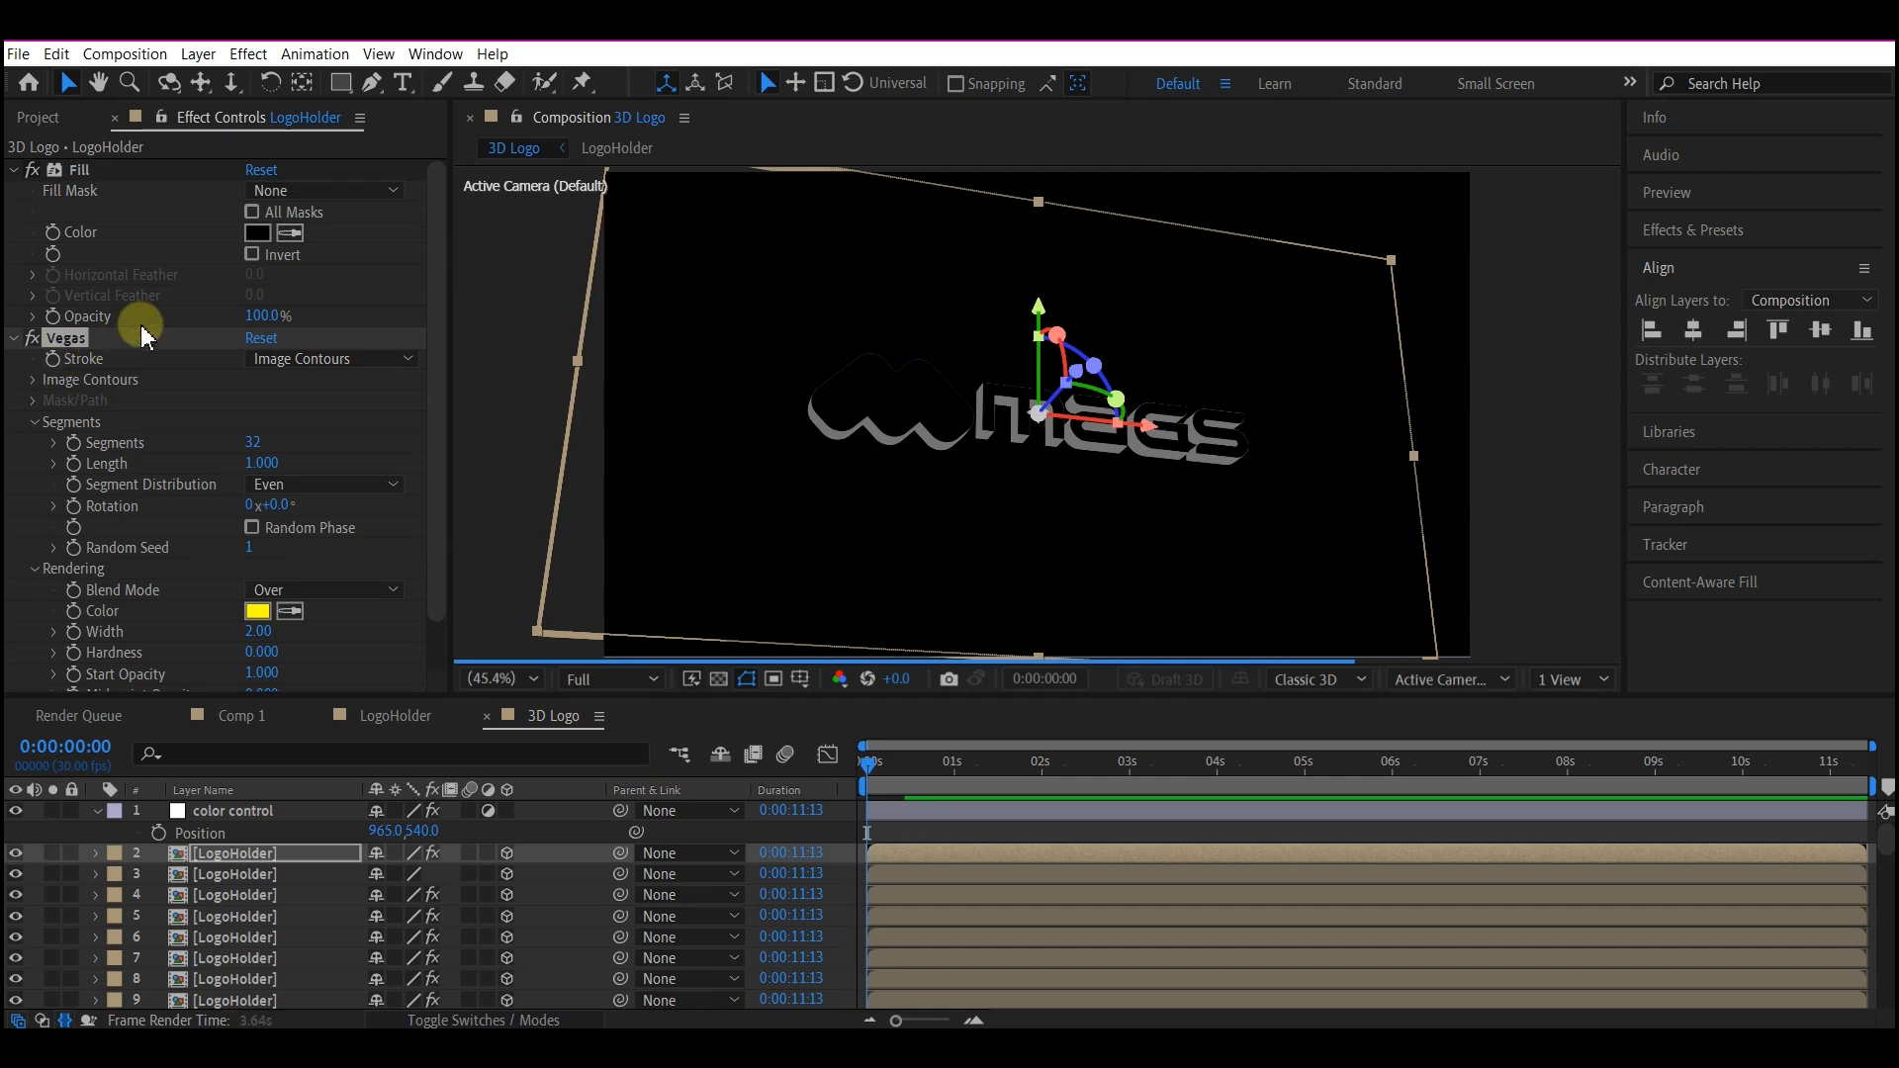
{"action": "left_click", "coordinate": [32, 382]}
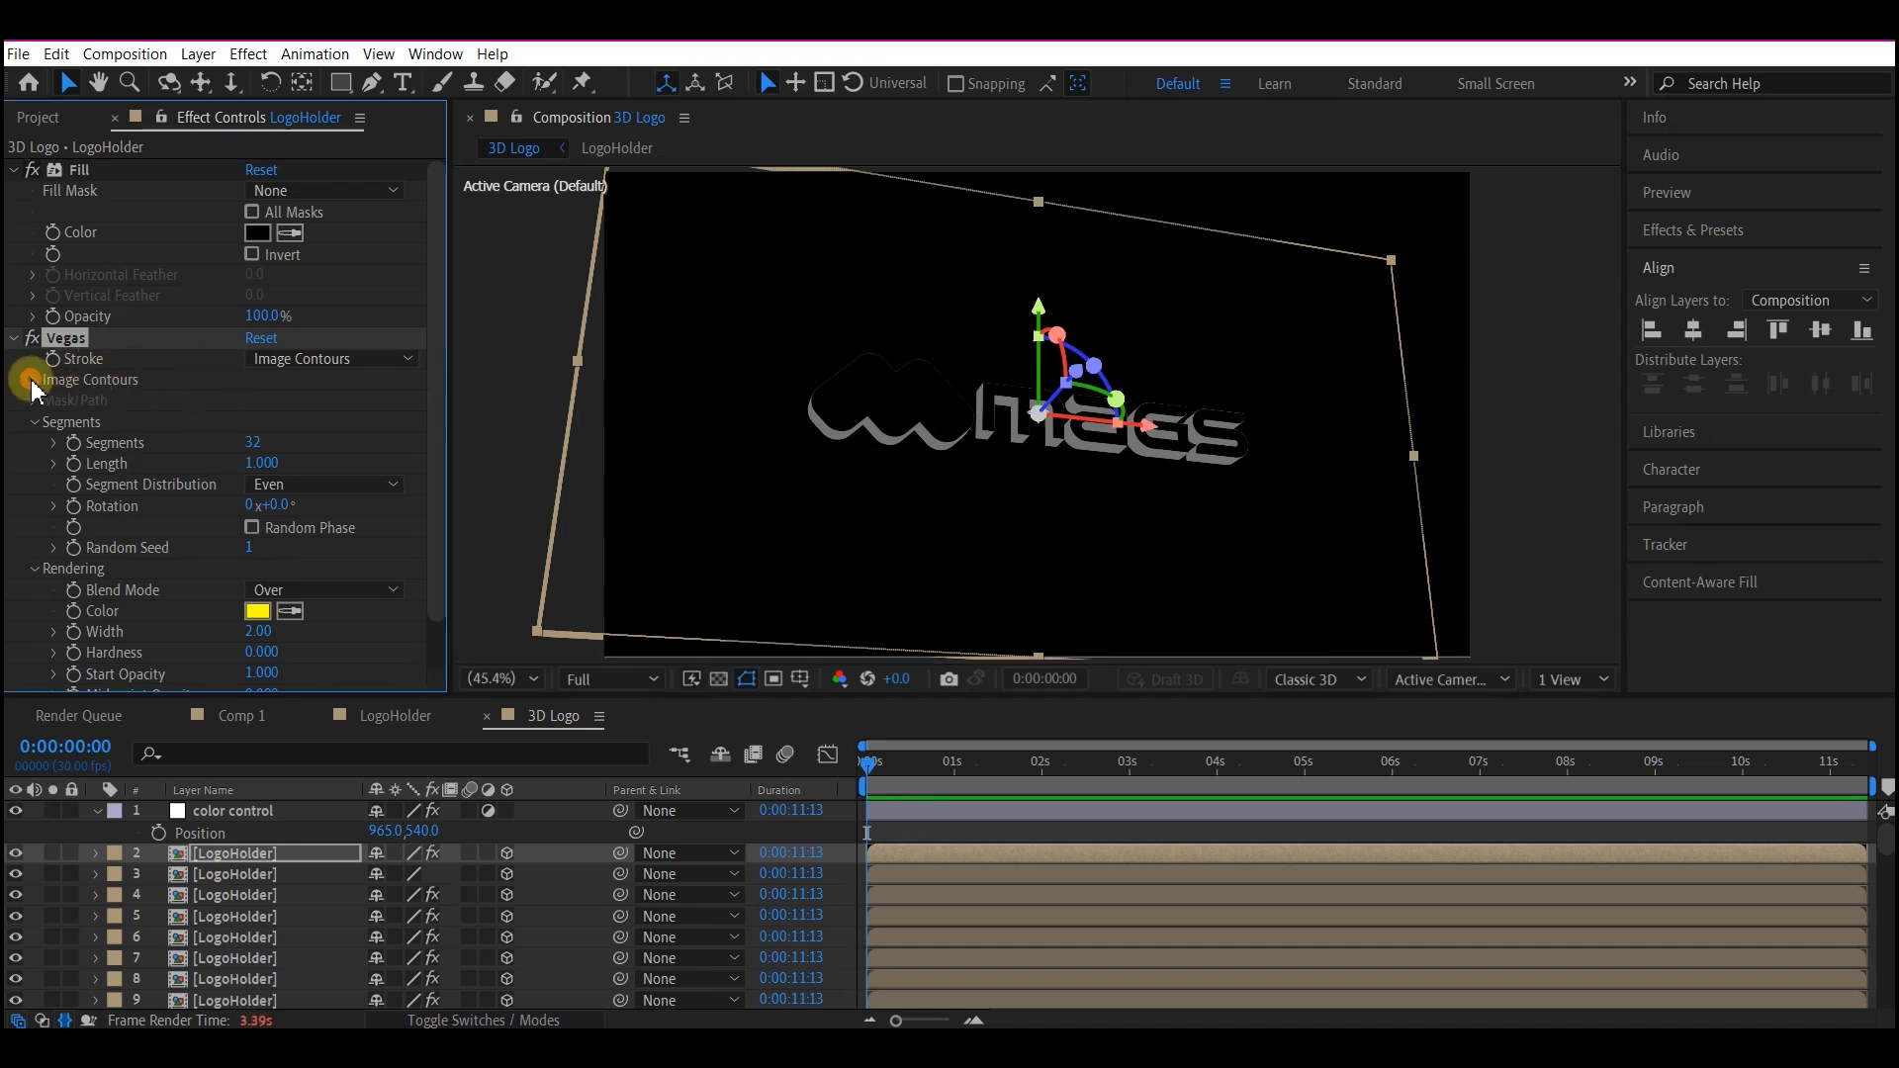
{"action": "left_click", "coordinate": [304, 462]}
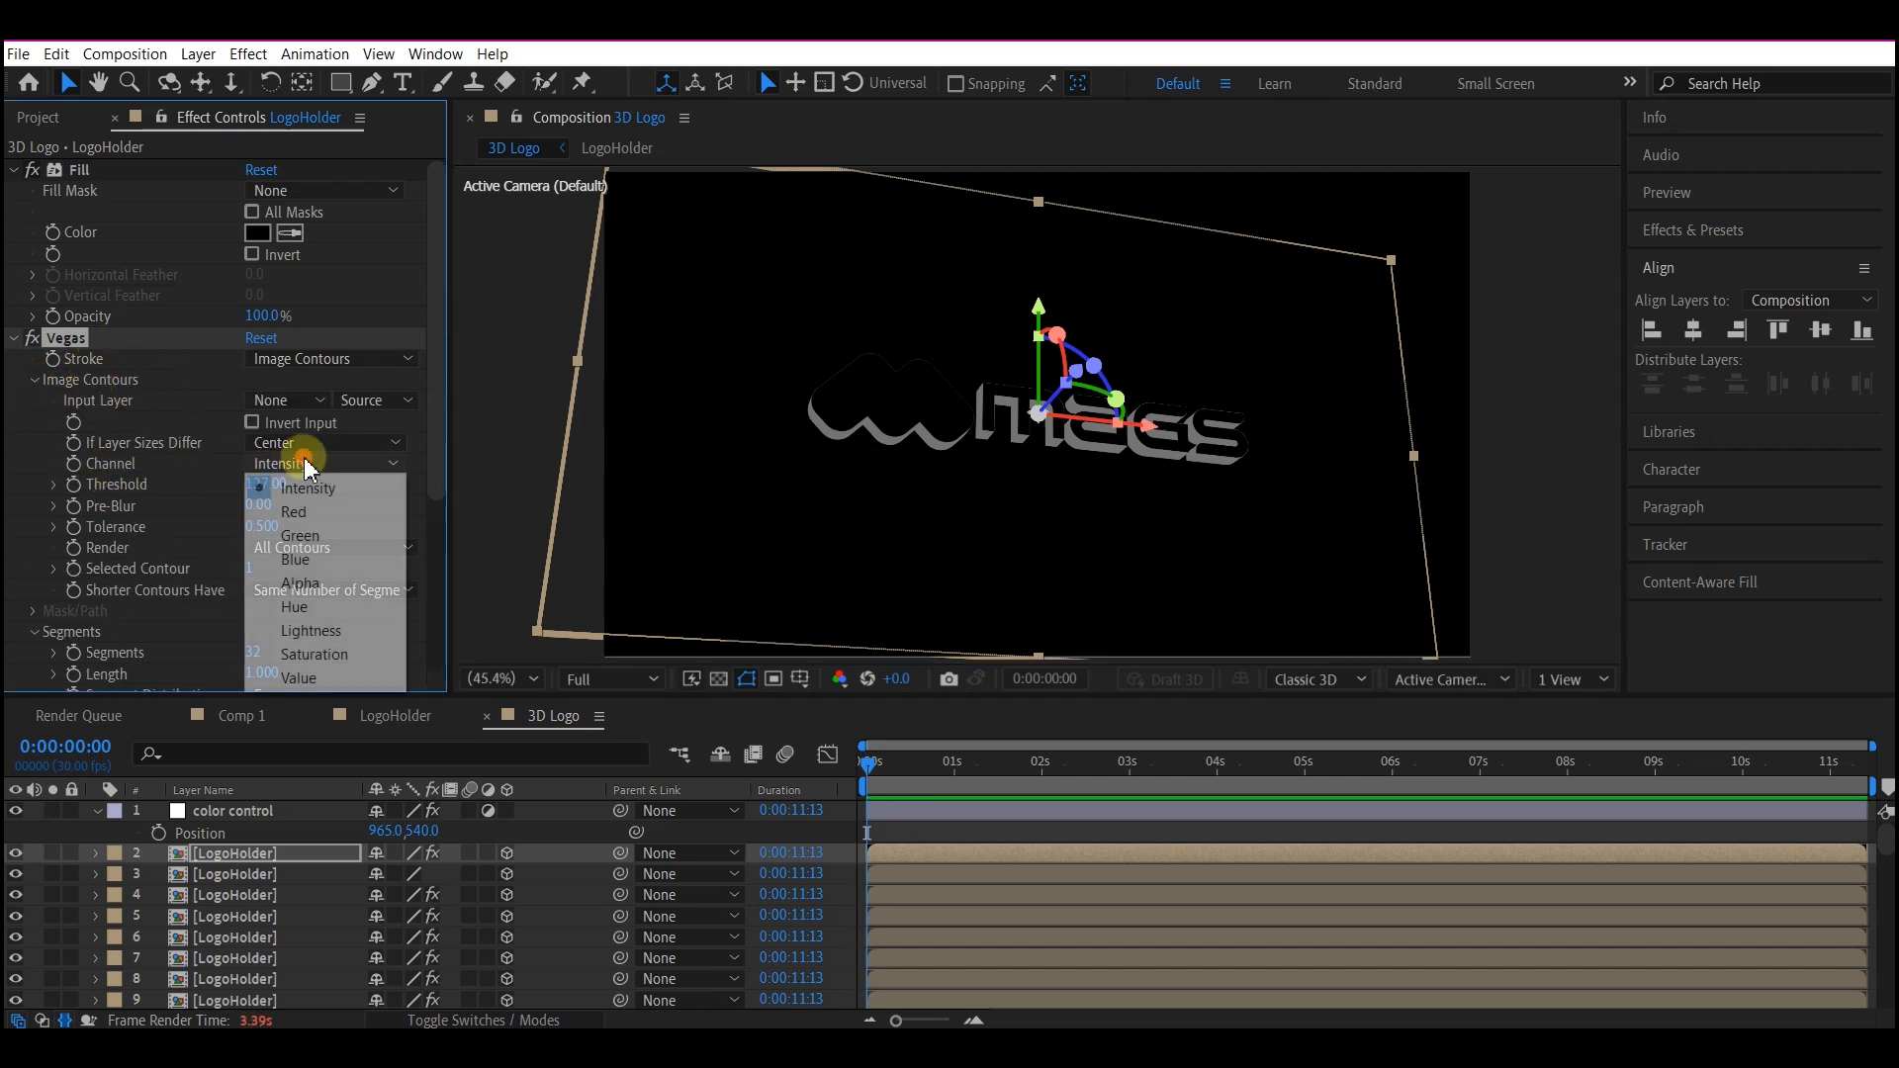
{"action": "left_click", "coordinate": [305, 582]}
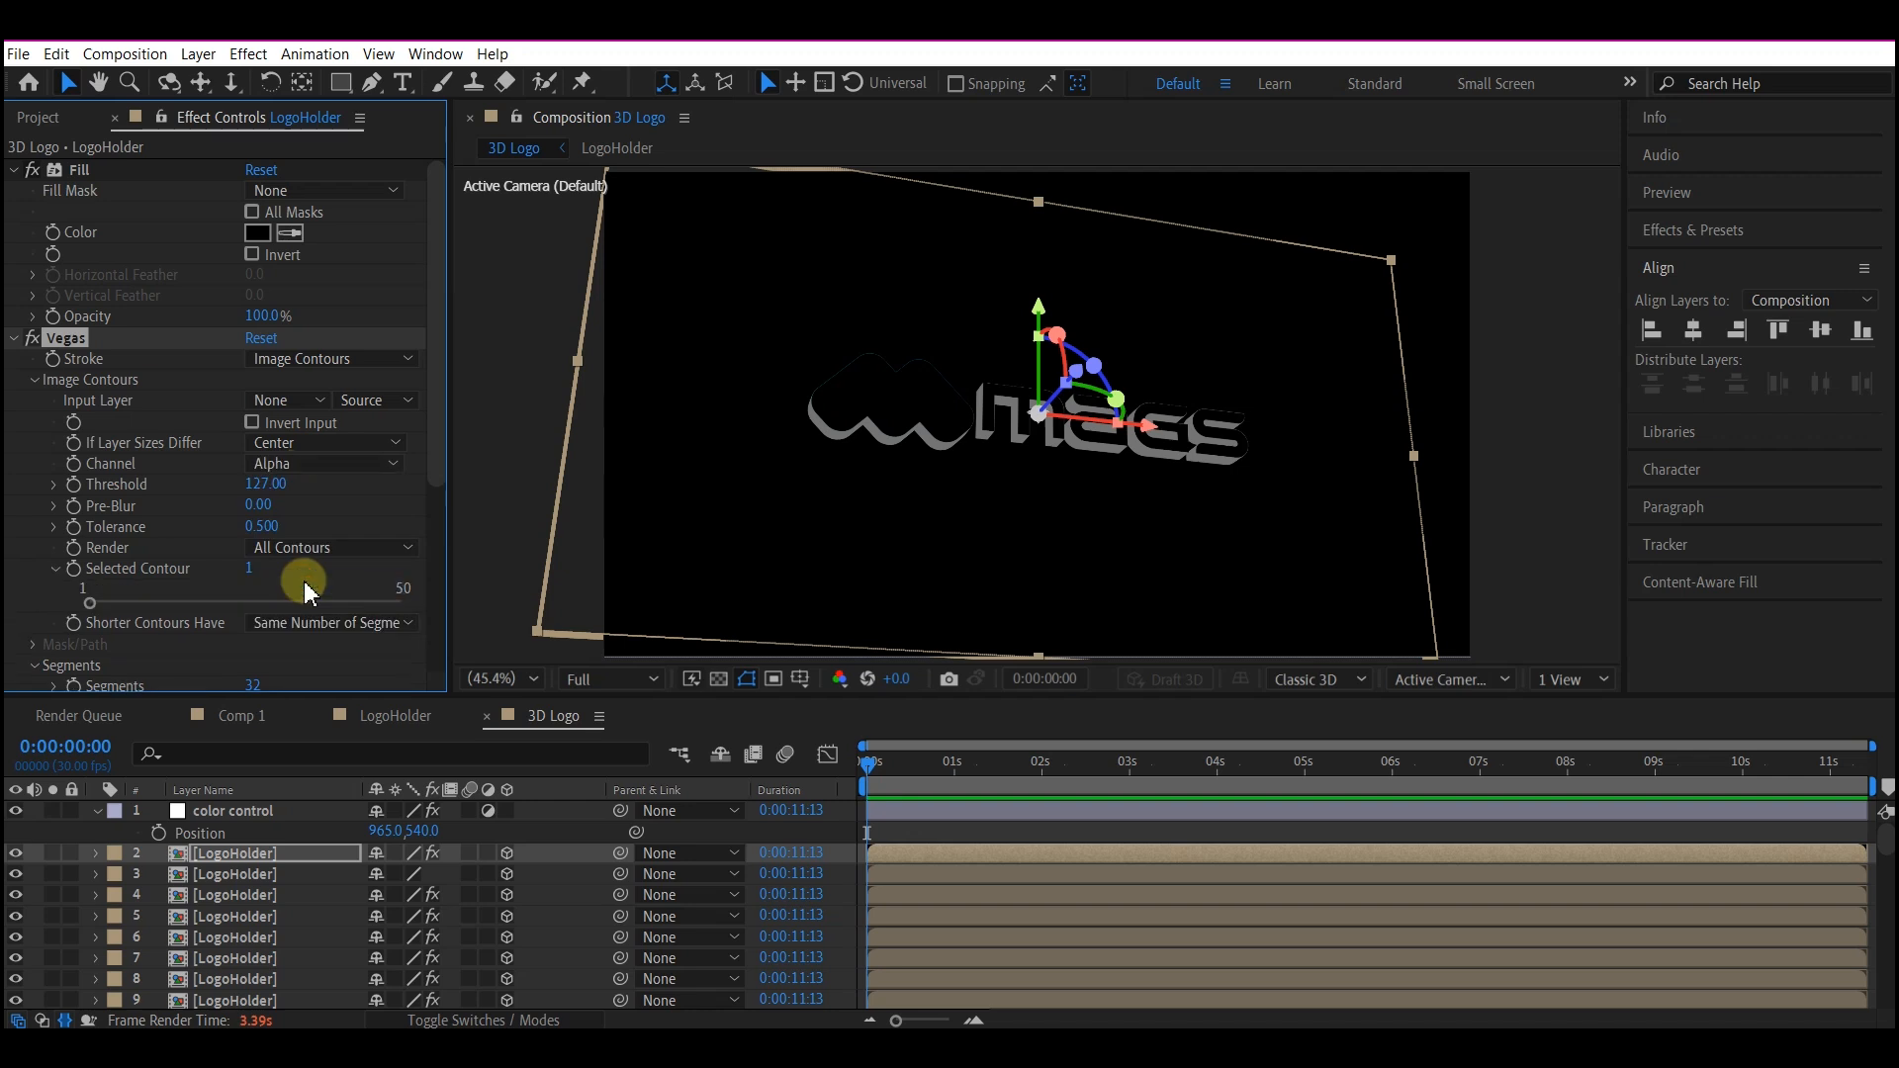
- Set the Vegas stroke to near-white E7E7E7 with a Width of 1 and a single segment
{"action": "scroll", "coordinate": [296, 580], "scroll_direction": "down", "scroll_amount": 5}
{"action": "left_click", "coordinate": [256, 555]}
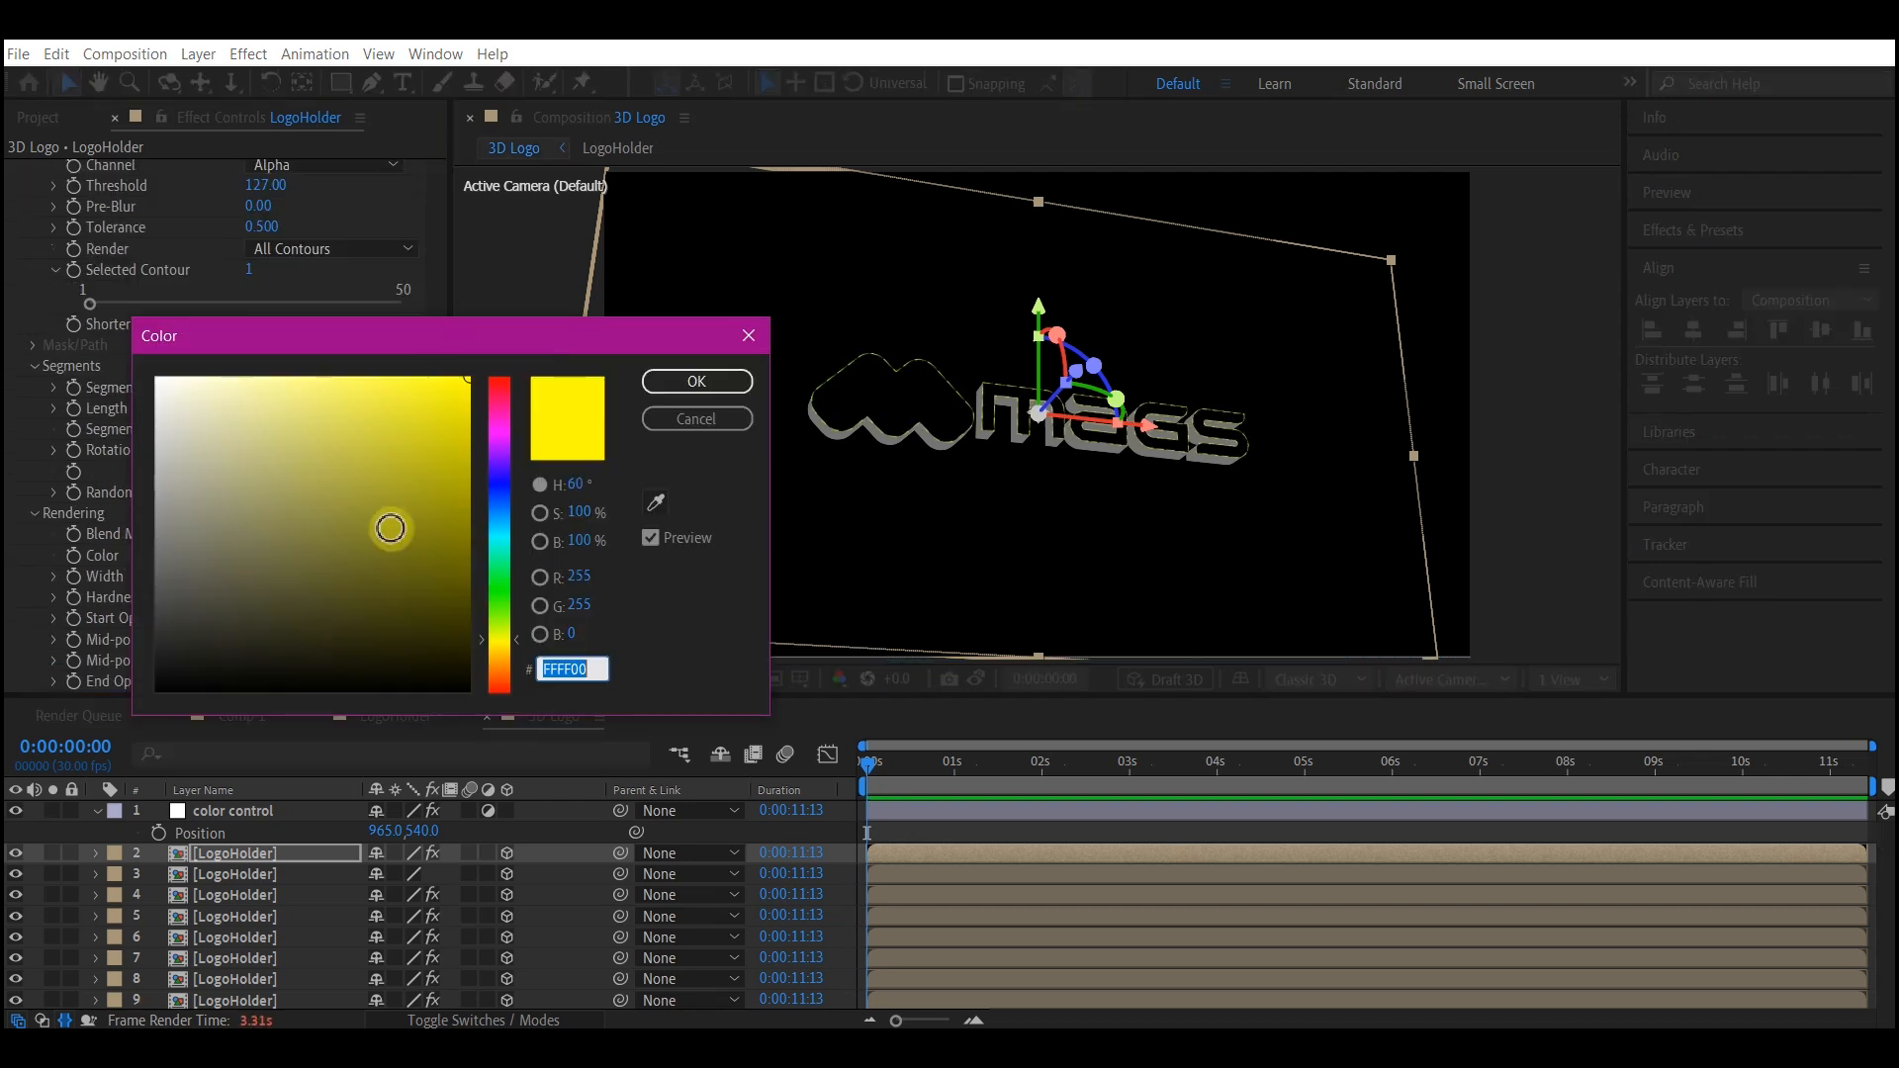
{"action": "left_click_drag", "start_coordinate": [186, 440], "coordinate": [111, 396]}
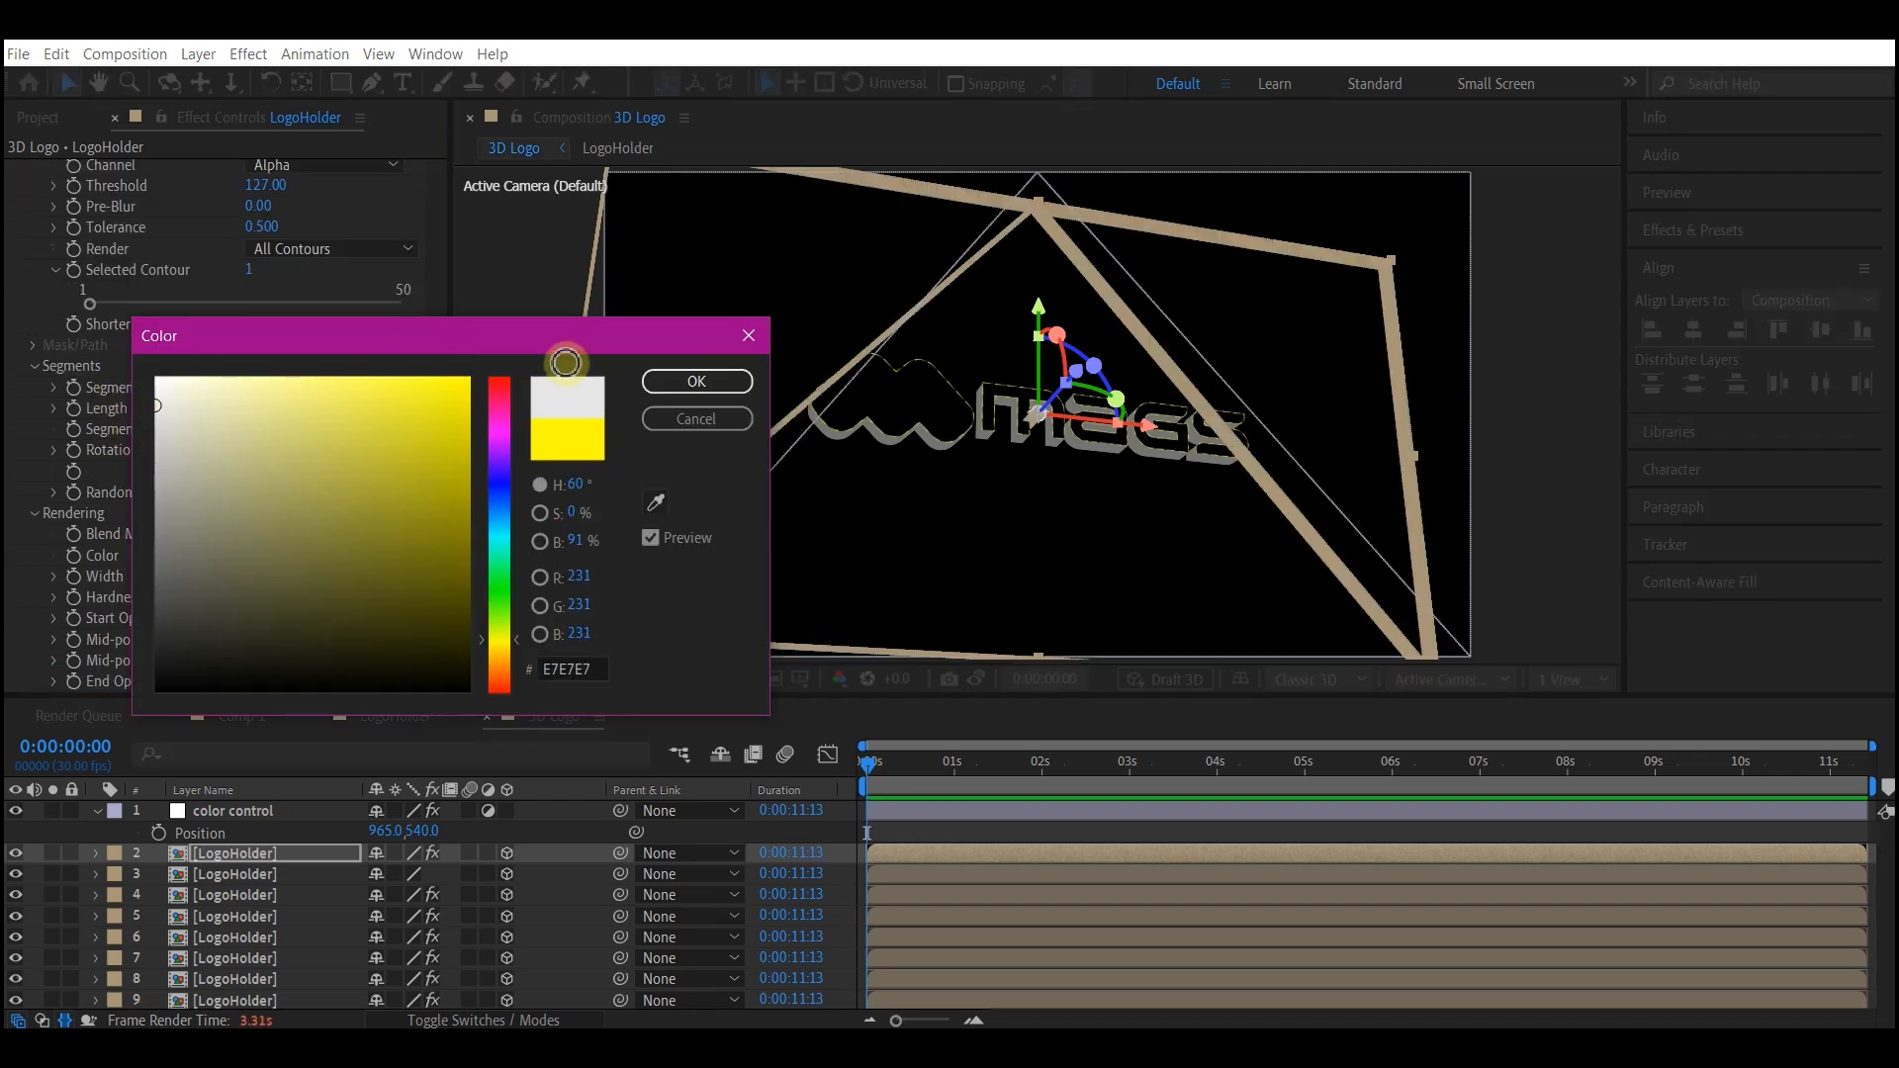
{"action": "left_click", "coordinate": [695, 383]}
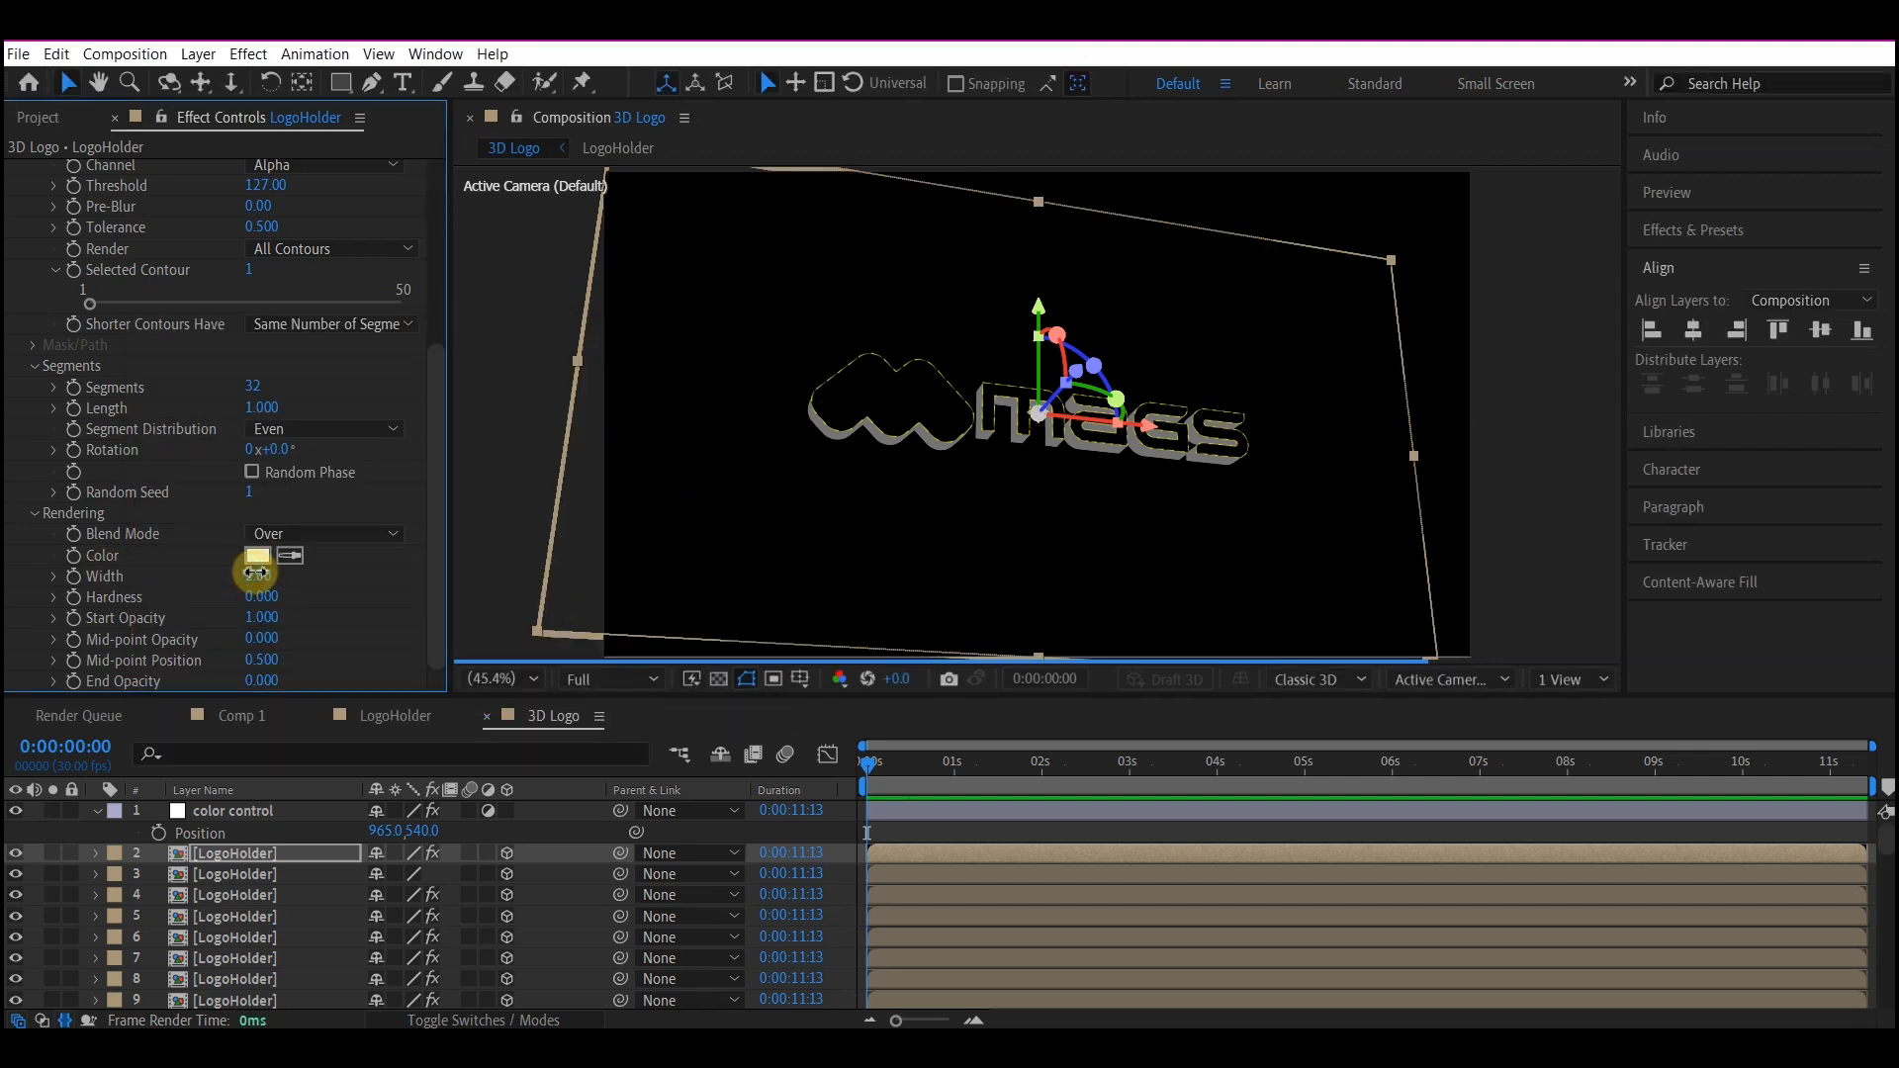
{"action": "type", "text": "1"}
{"action": "key", "text": "Return"}
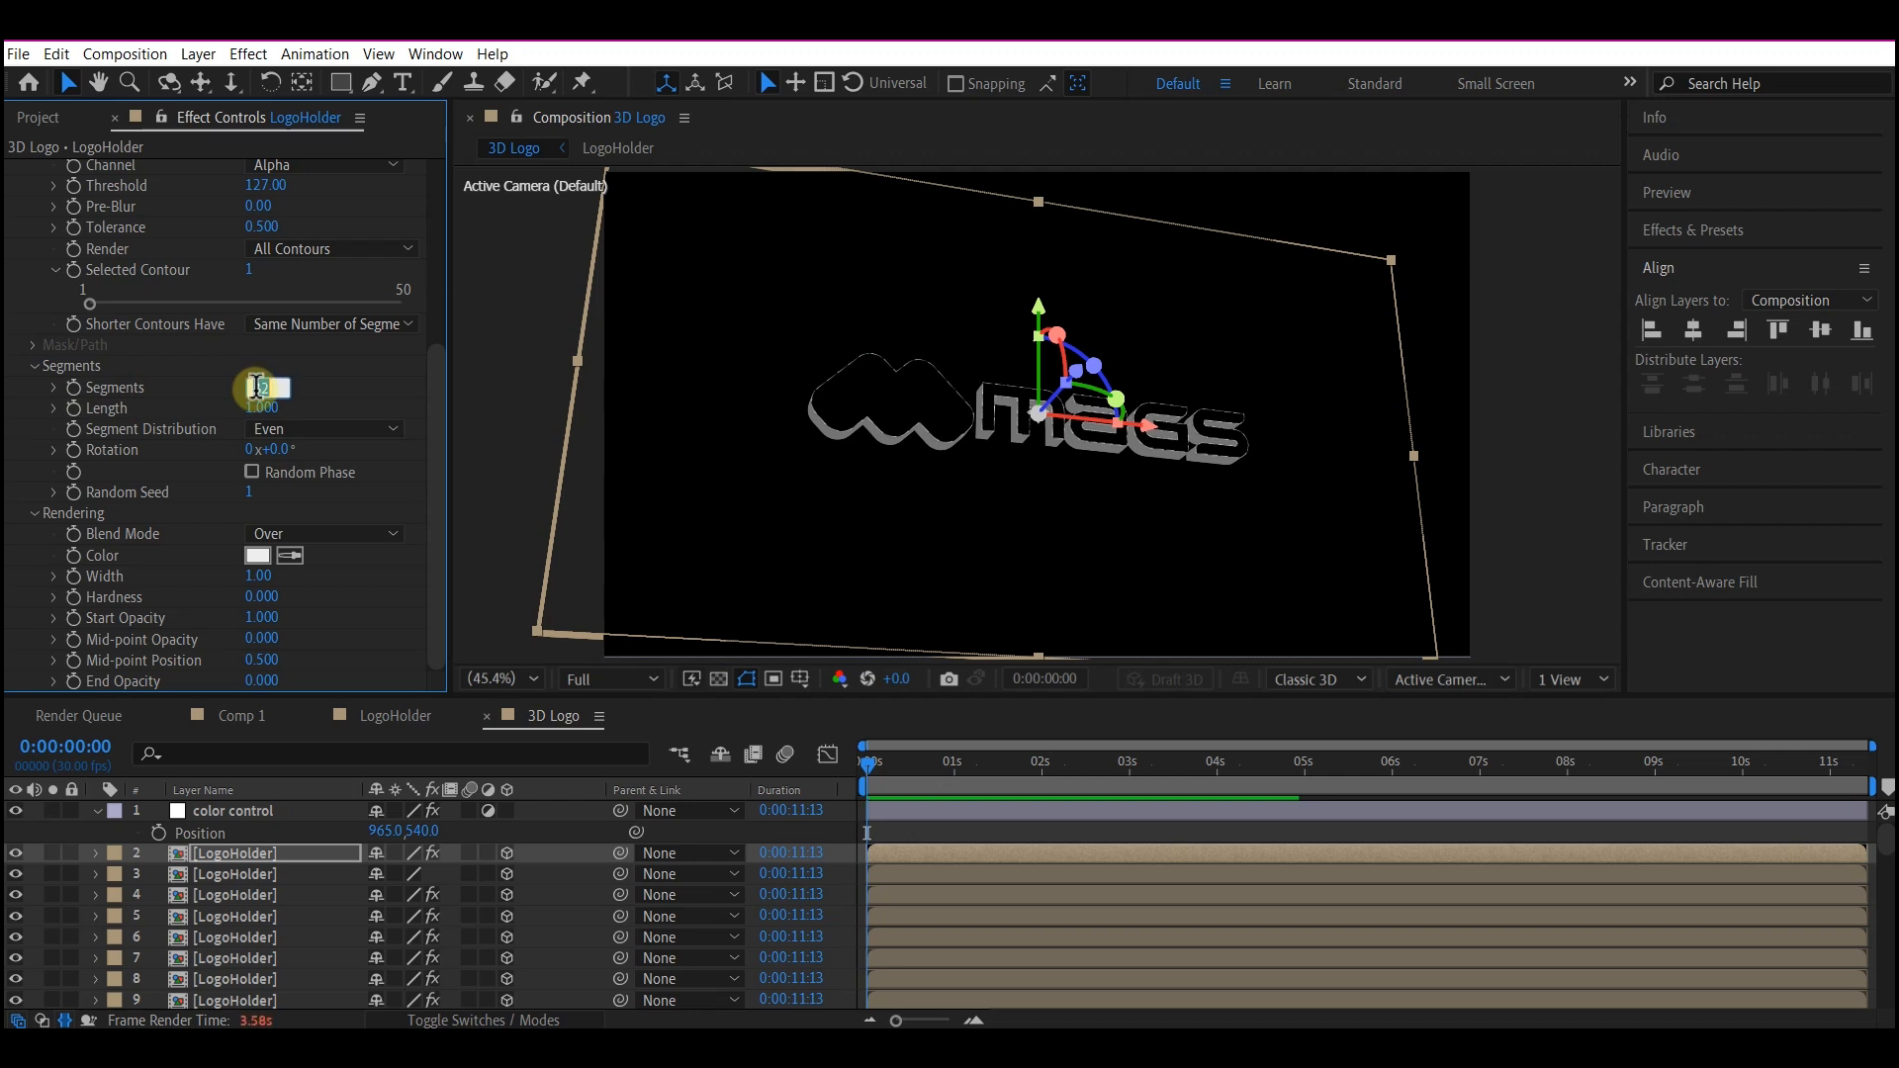
{"action": "type", "text": "1"}
{"action": "key", "text": "Return"}
- Set the Vegas Hardness, Mid-point Opacity and End Opacity to 1, Mid-point Position to 0.999, and Blend Mode to Transparent
{"action": "left_click_drag", "start_coordinate": [261, 597], "coordinate": [674, 632]}
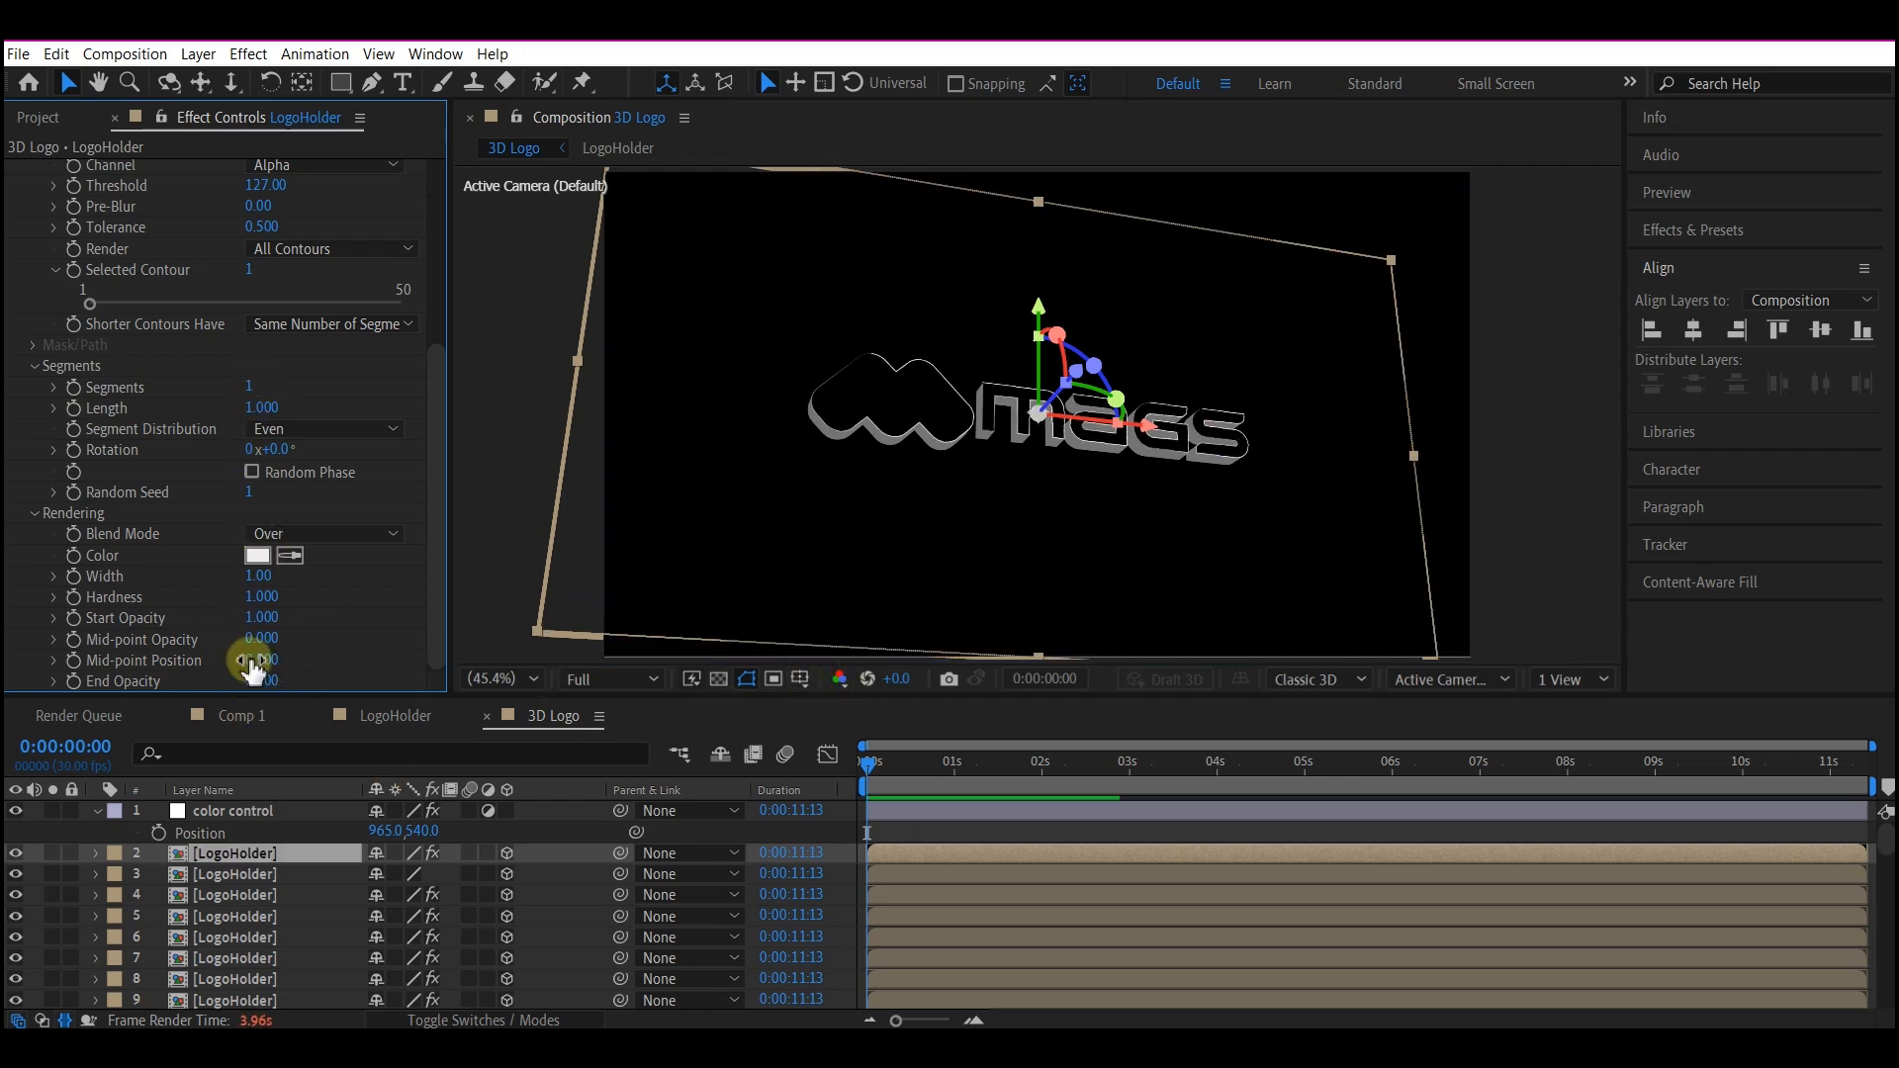
{"action": "left_click_drag", "start_coordinate": [260, 639], "coordinate": [430, 652]}
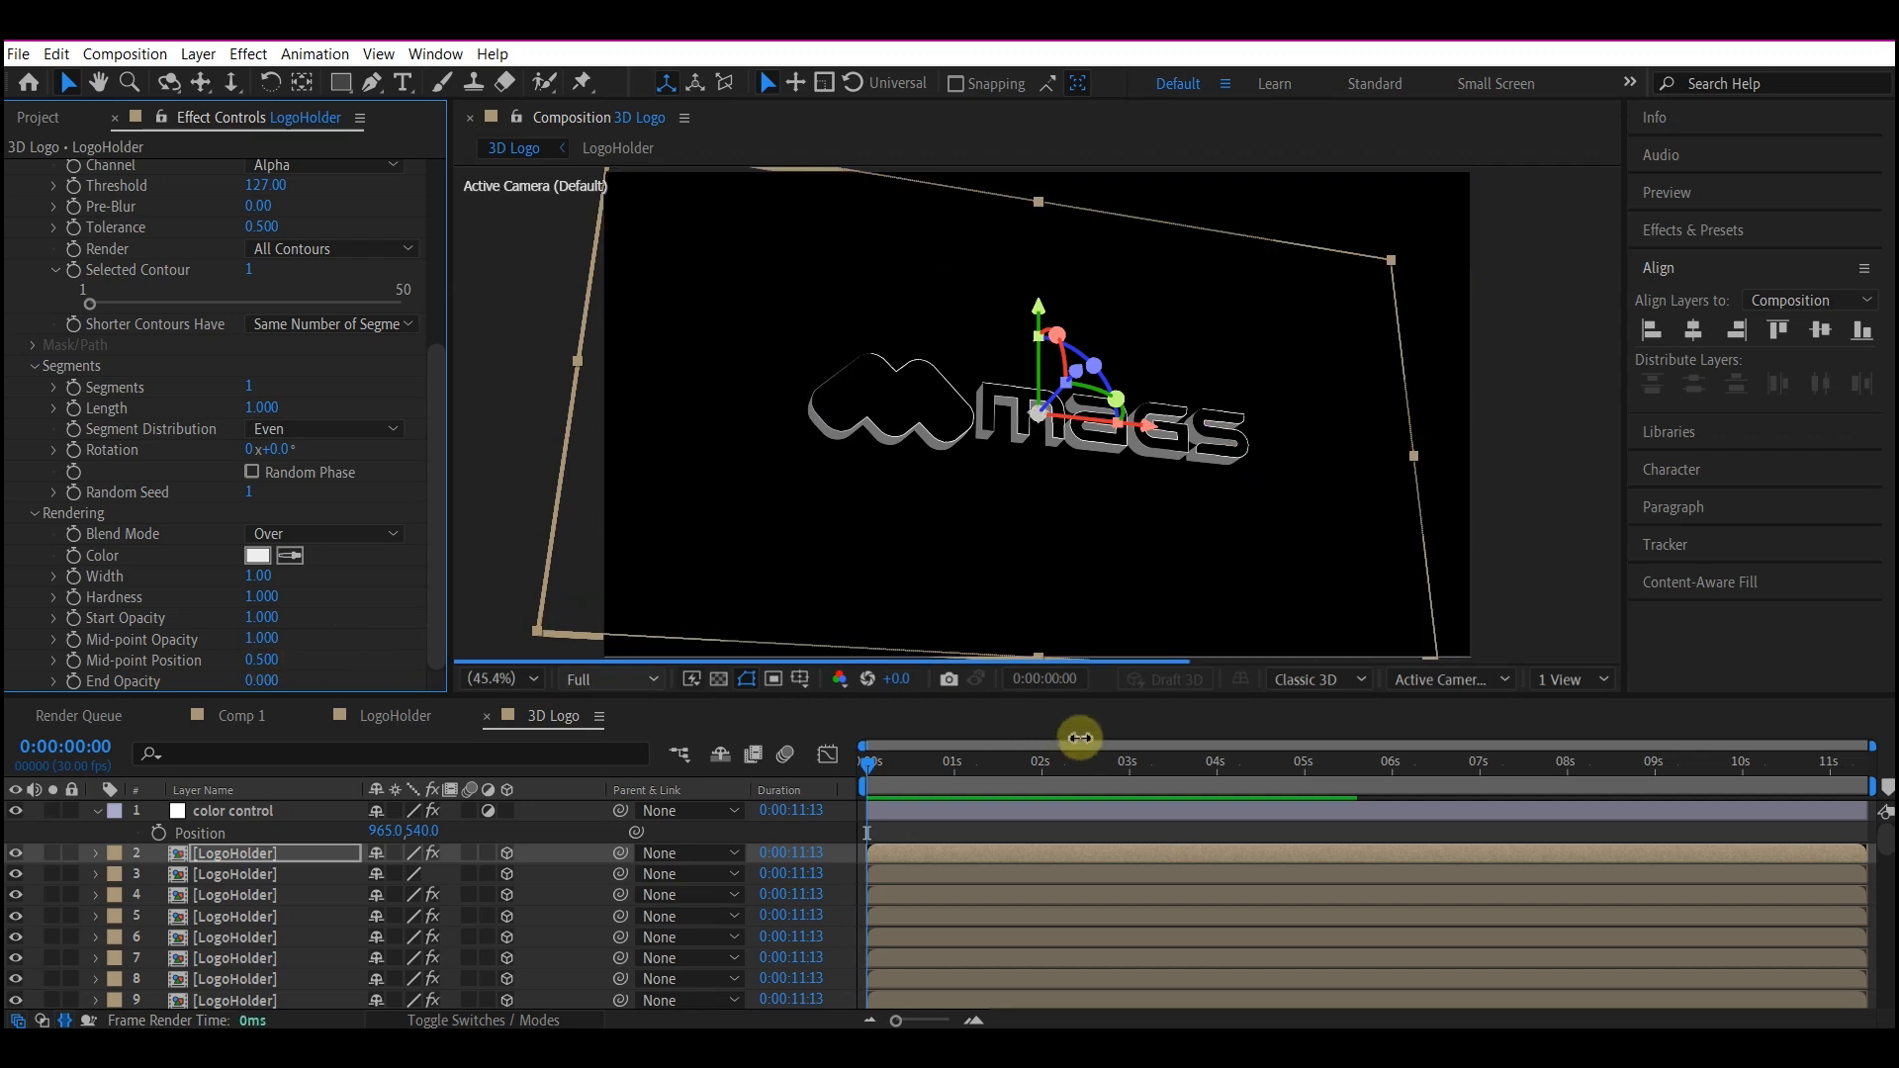
{"action": "left_click_drag", "start_coordinate": [263, 660], "coordinate": [594, 686]}
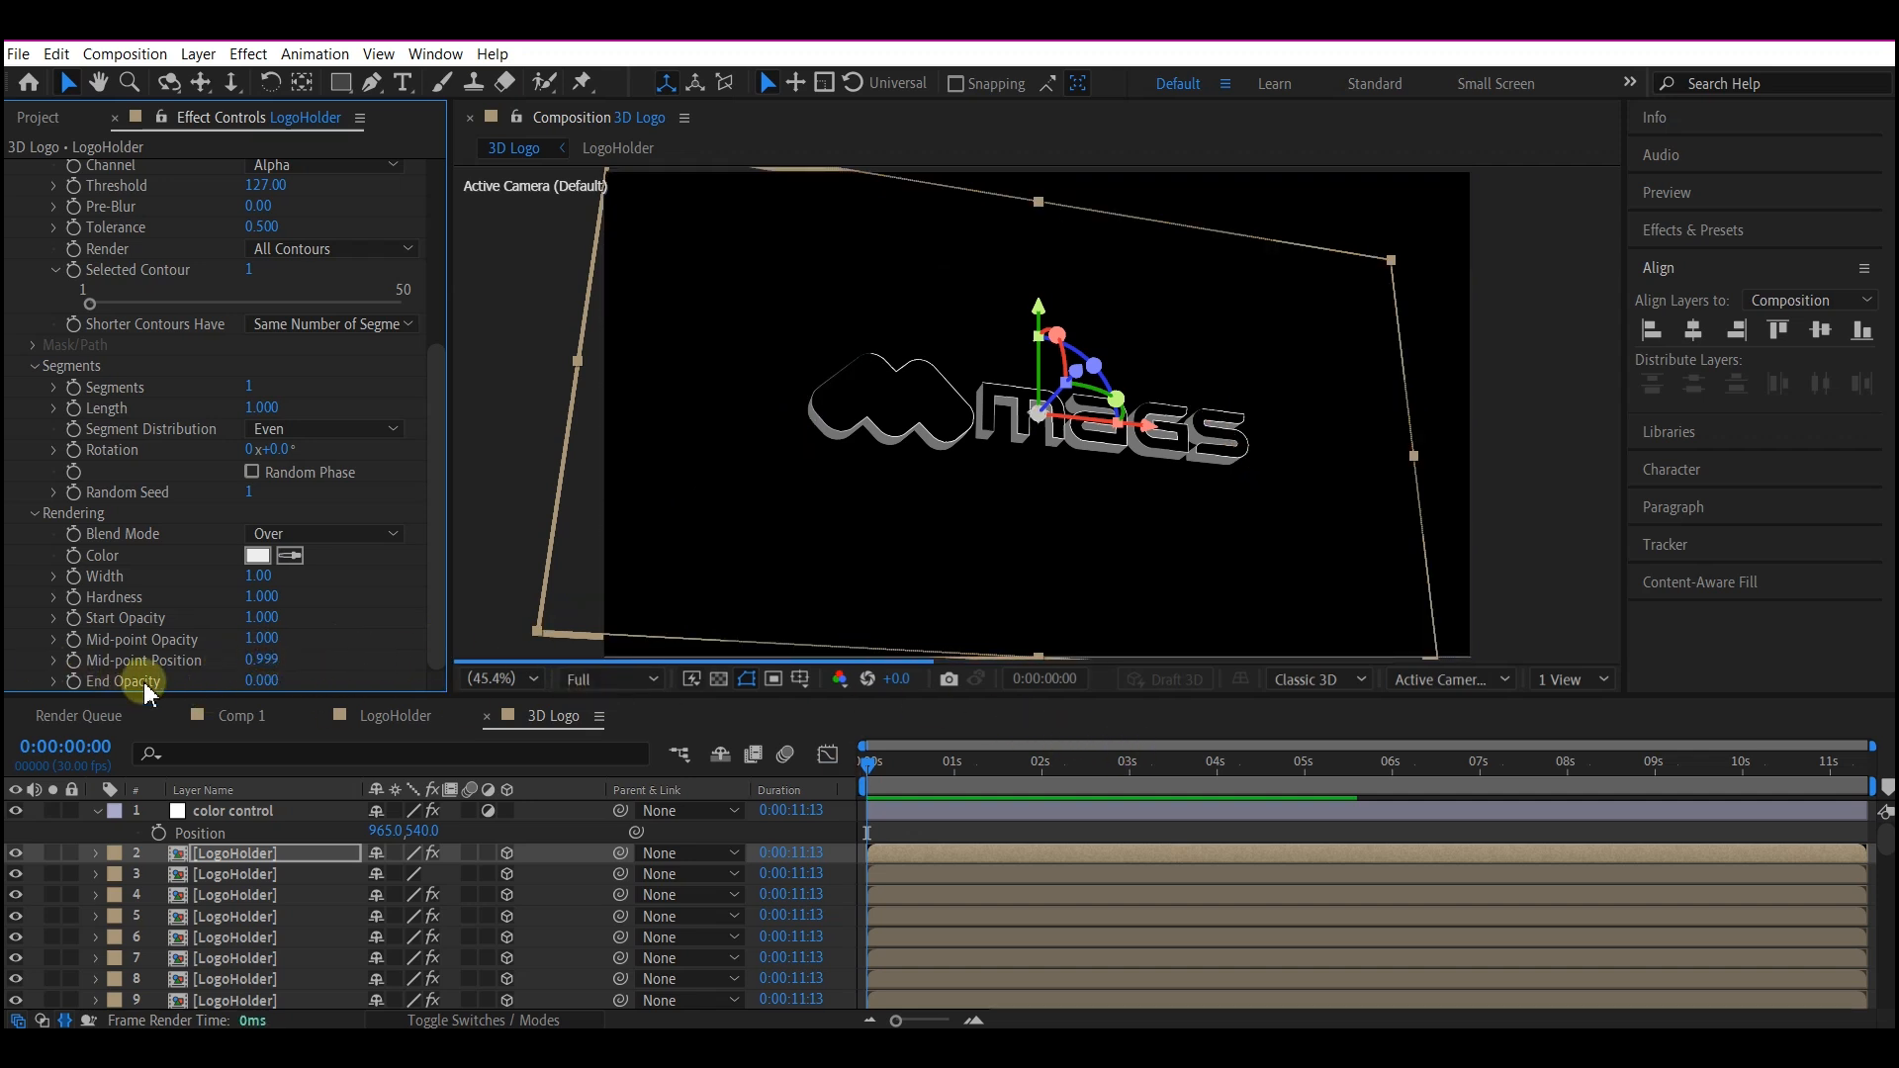
{"action": "left_click_drag", "start_coordinate": [263, 680], "coordinate": [988, 768]}
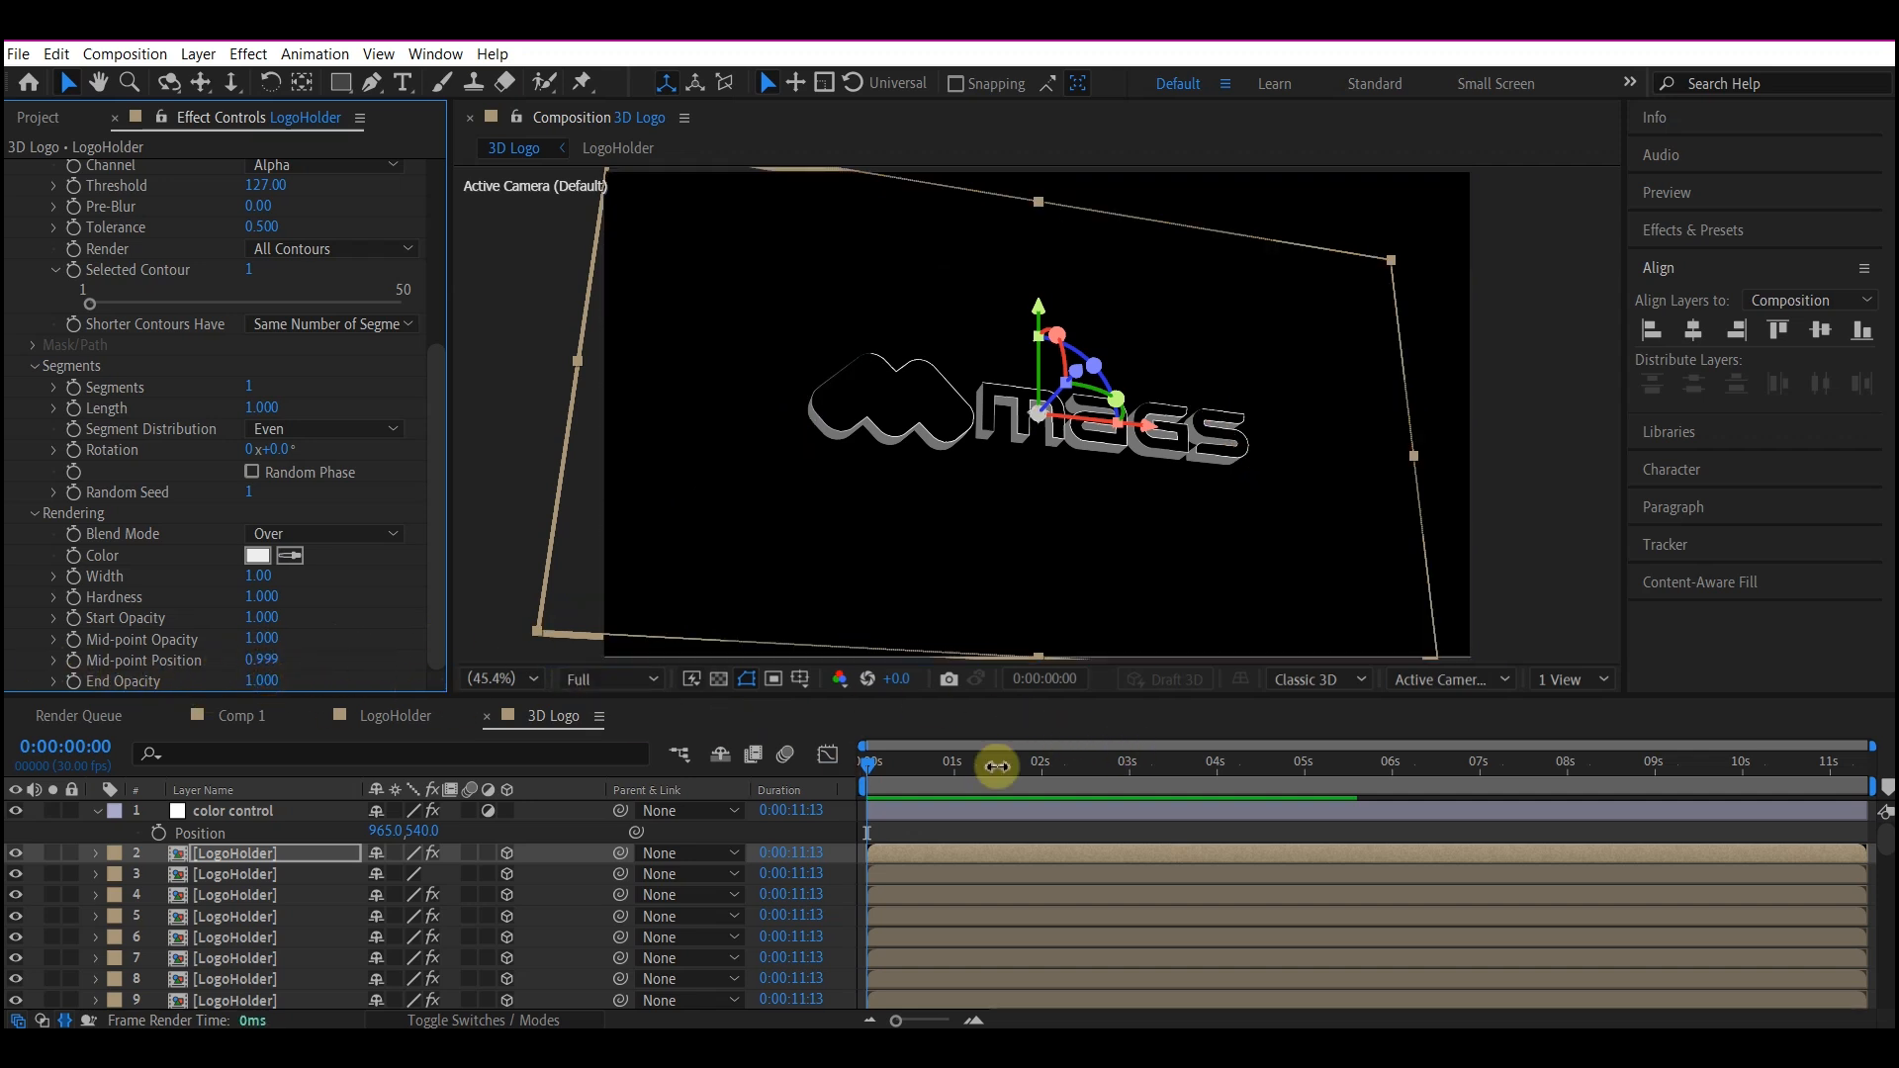
{"action": "left_click", "coordinate": [303, 542]}
{"action": "left_click", "coordinate": [320, 561]}
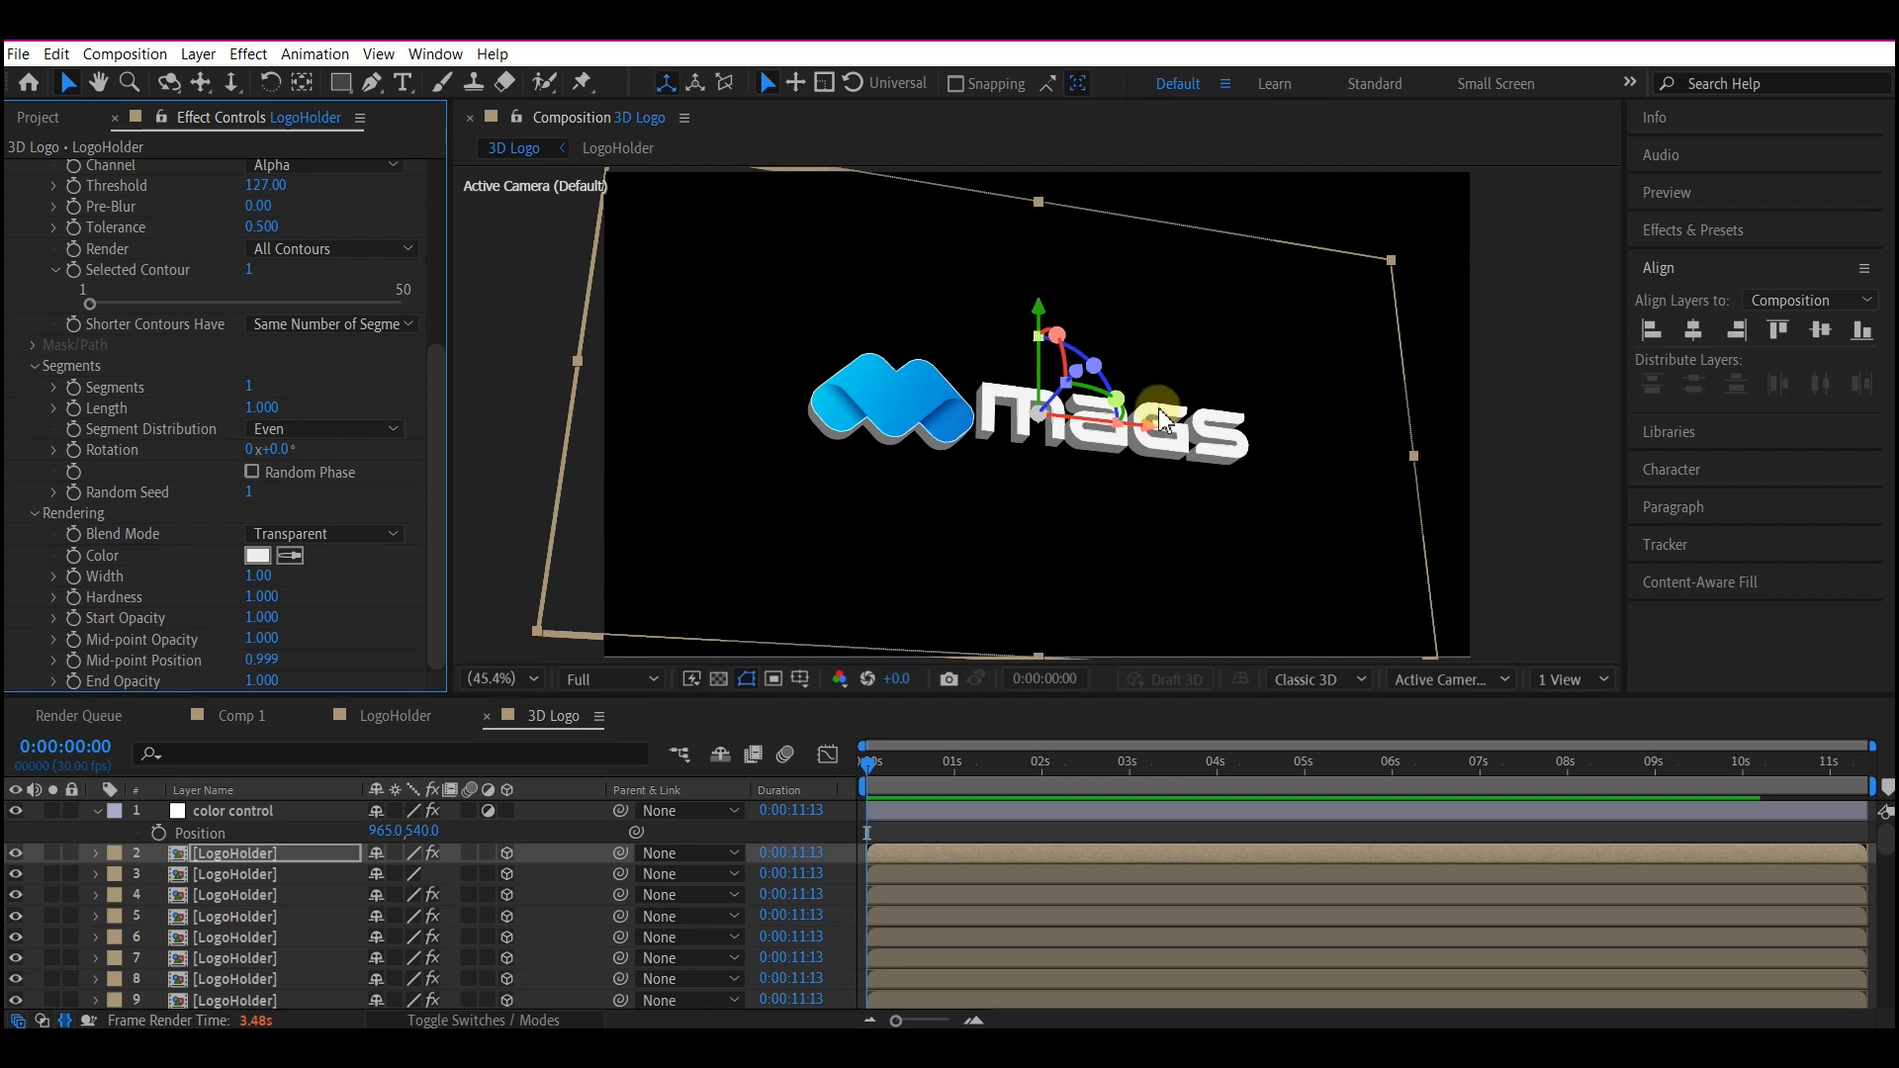
- Duplicate the LogoHolder layer that has no effects and hide the upper copy
{"action": "left_click", "coordinate": [223, 853]}
{"action": "left_click", "coordinate": [247, 876]}
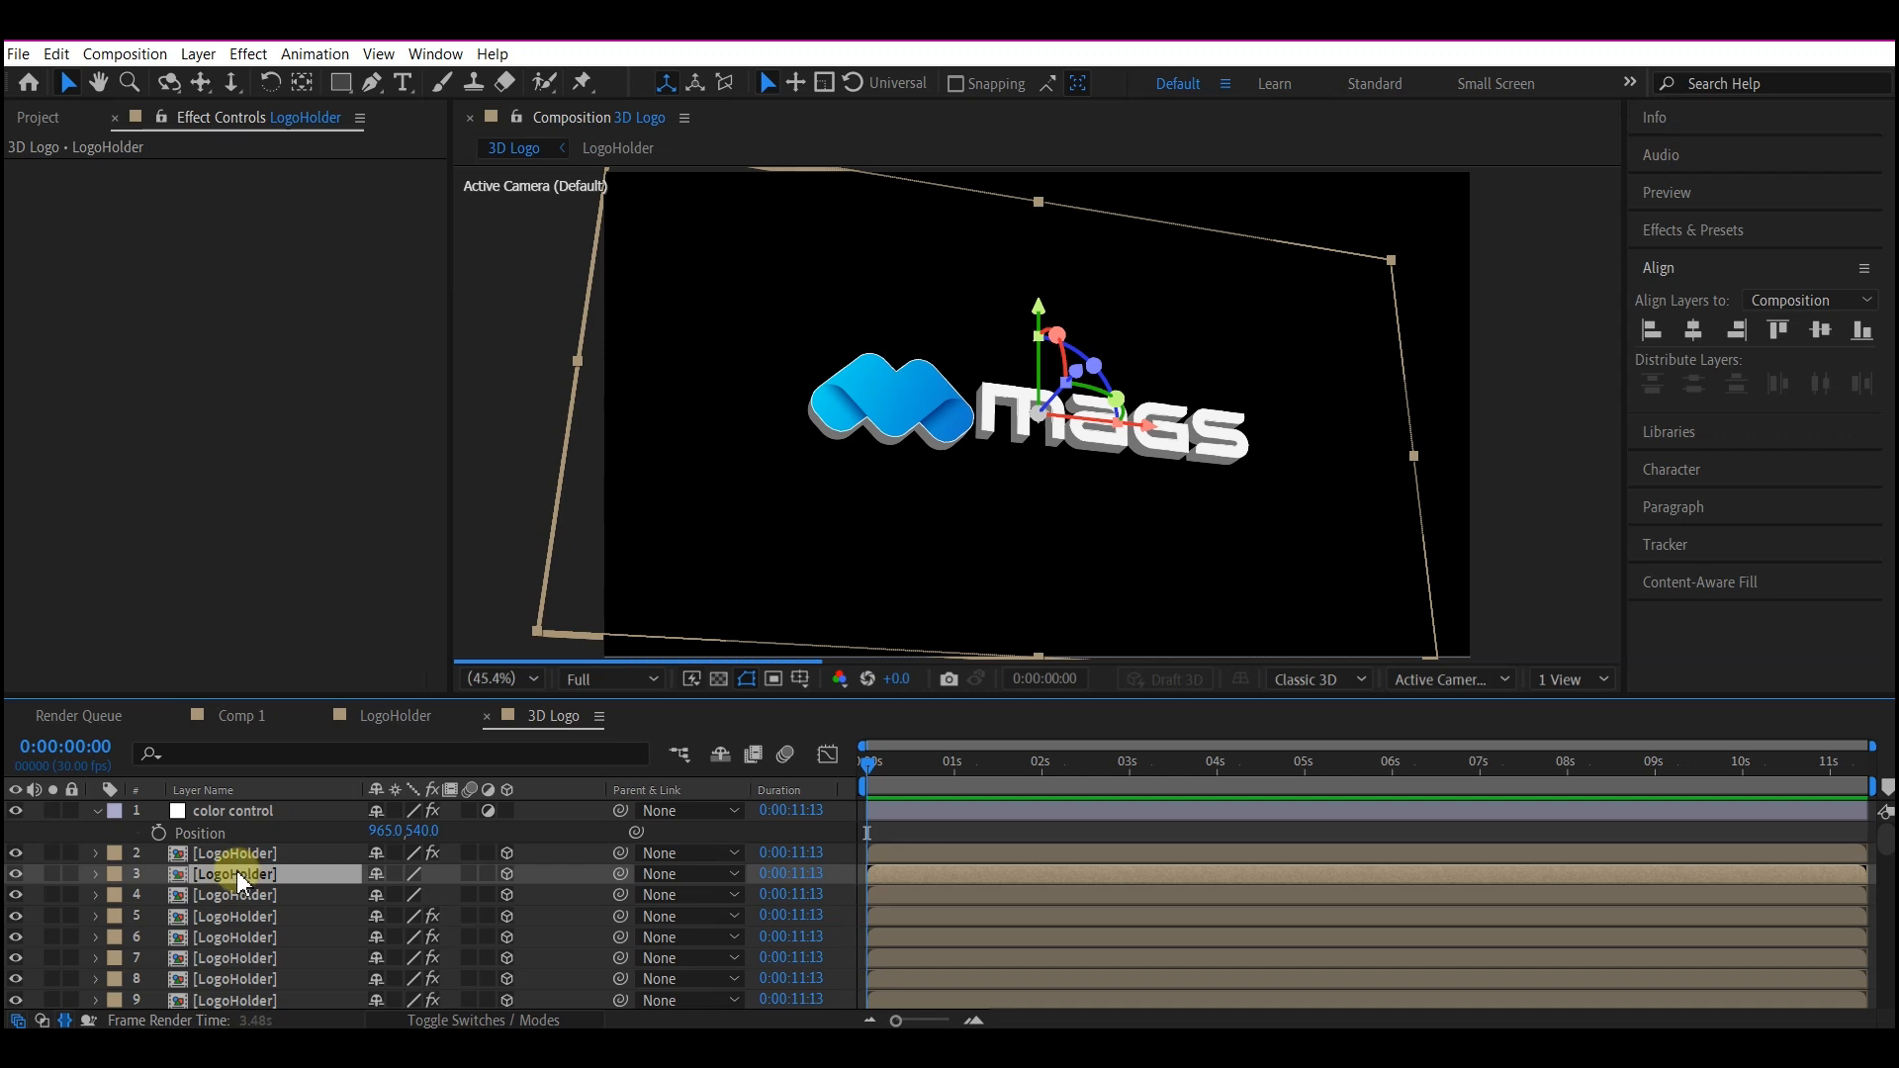
{"action": "left_click", "coordinate": [17, 874]}
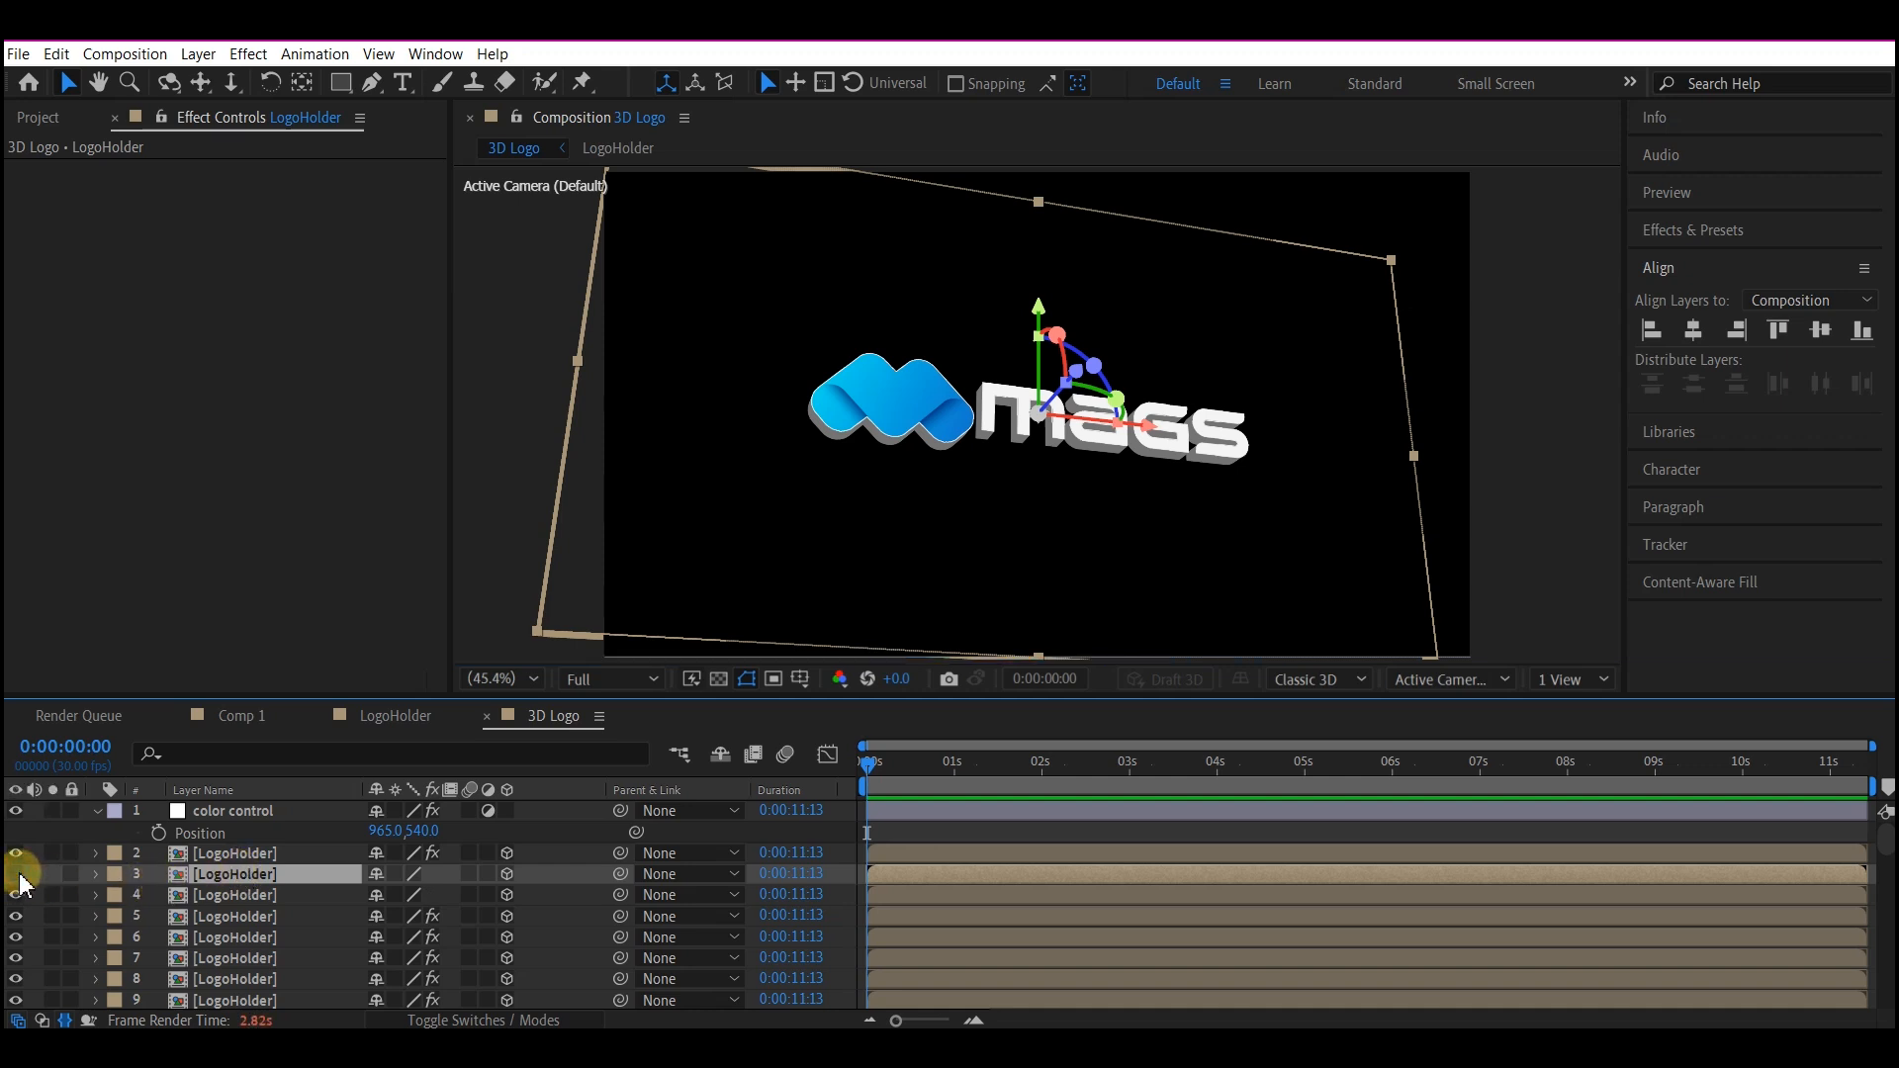
{"action": "left_click", "coordinate": [222, 896]}
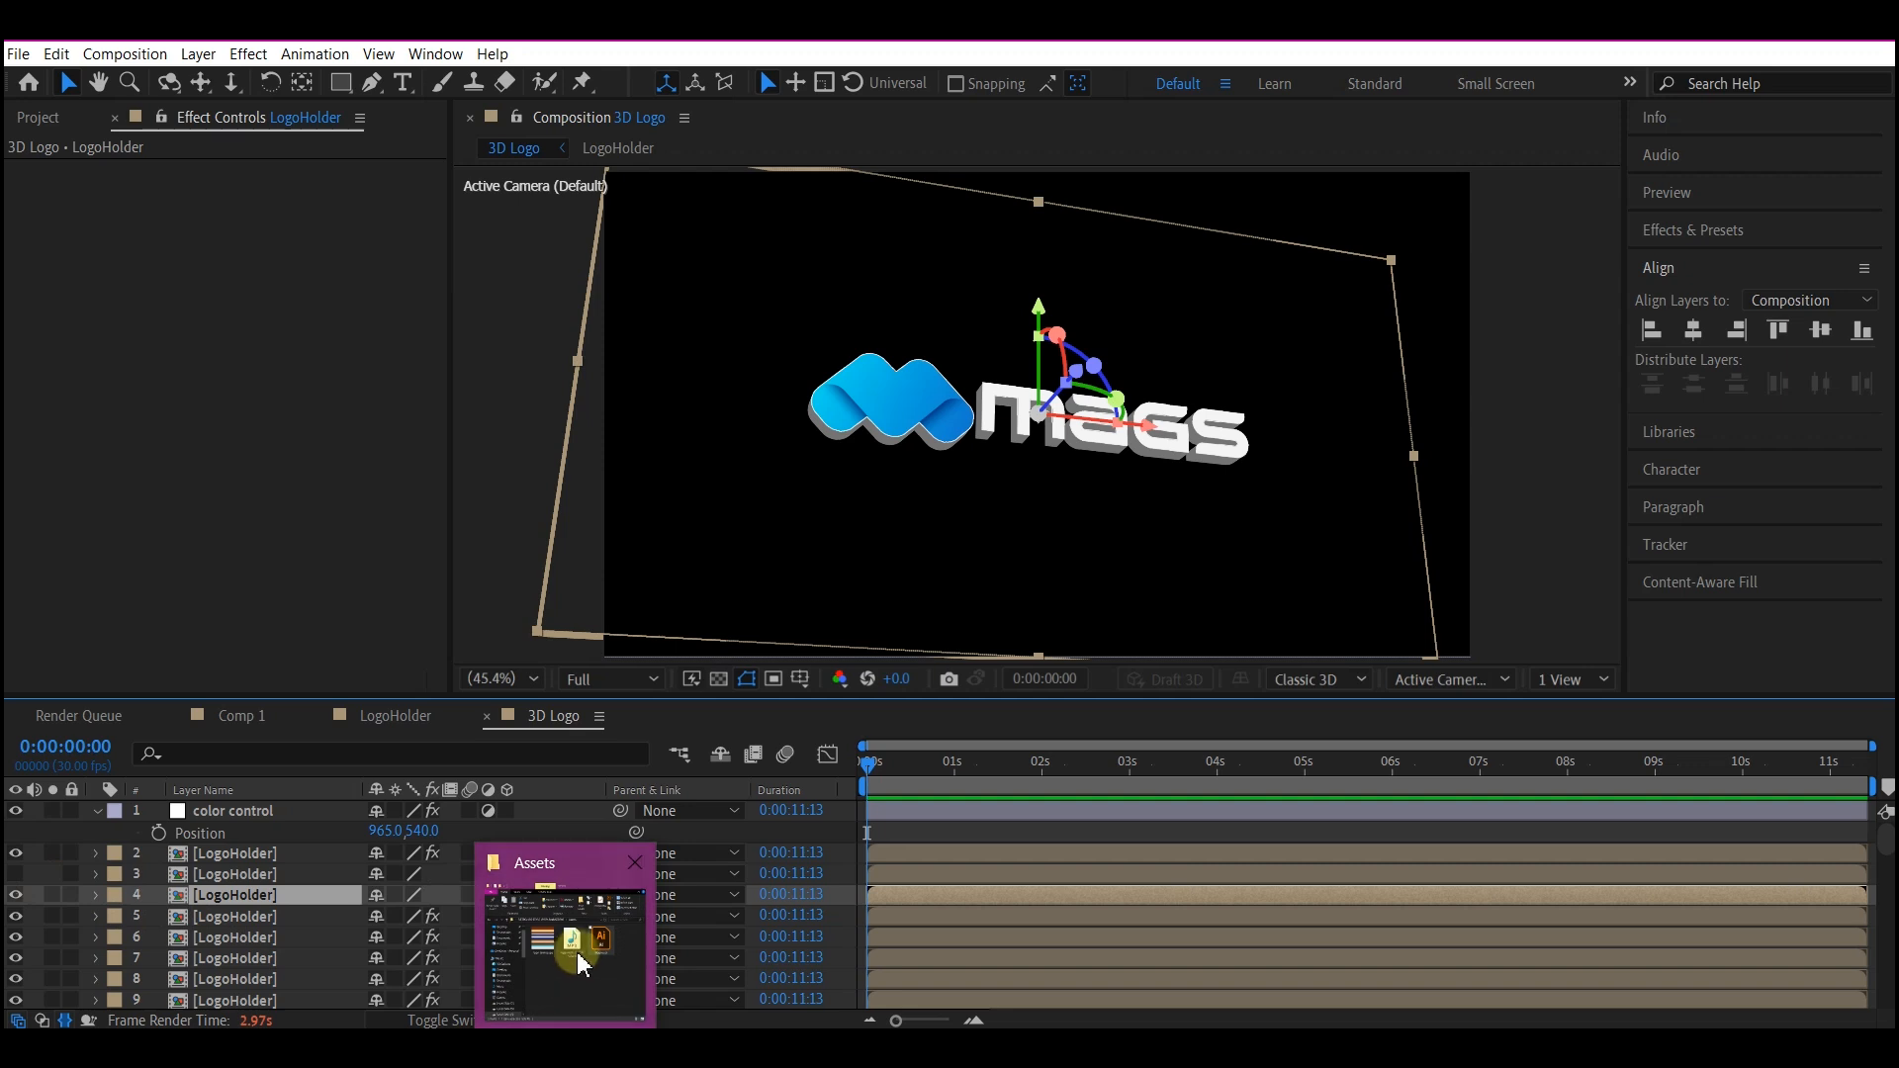
- Add logo texture.jpg from the Assets folder to the 3D Logo composition, directly below the visible LogoHolder layer without effects
{"action": "left_click", "coordinate": [582, 964]}
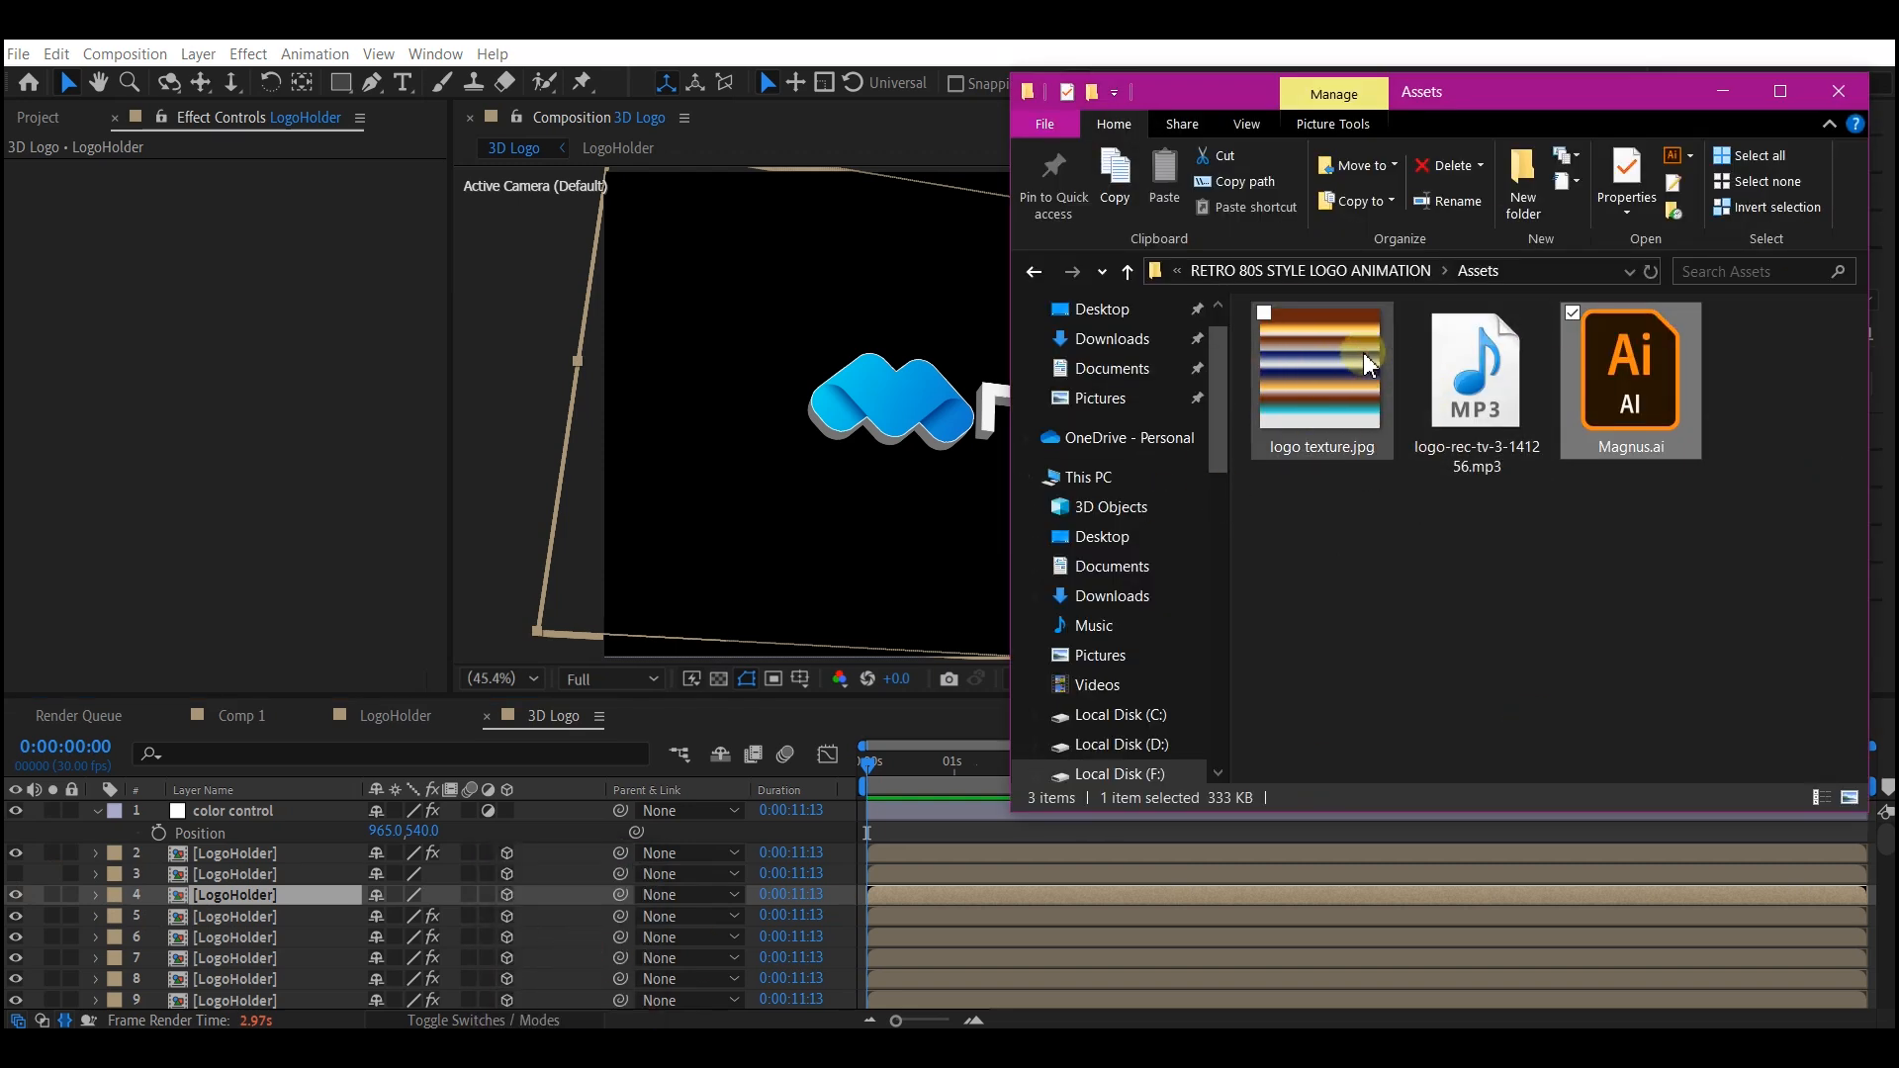
{"action": "left_click", "coordinate": [1363, 352]}
{"action": "left_click_drag", "start_coordinate": [1363, 353], "coordinate": [260, 881]}
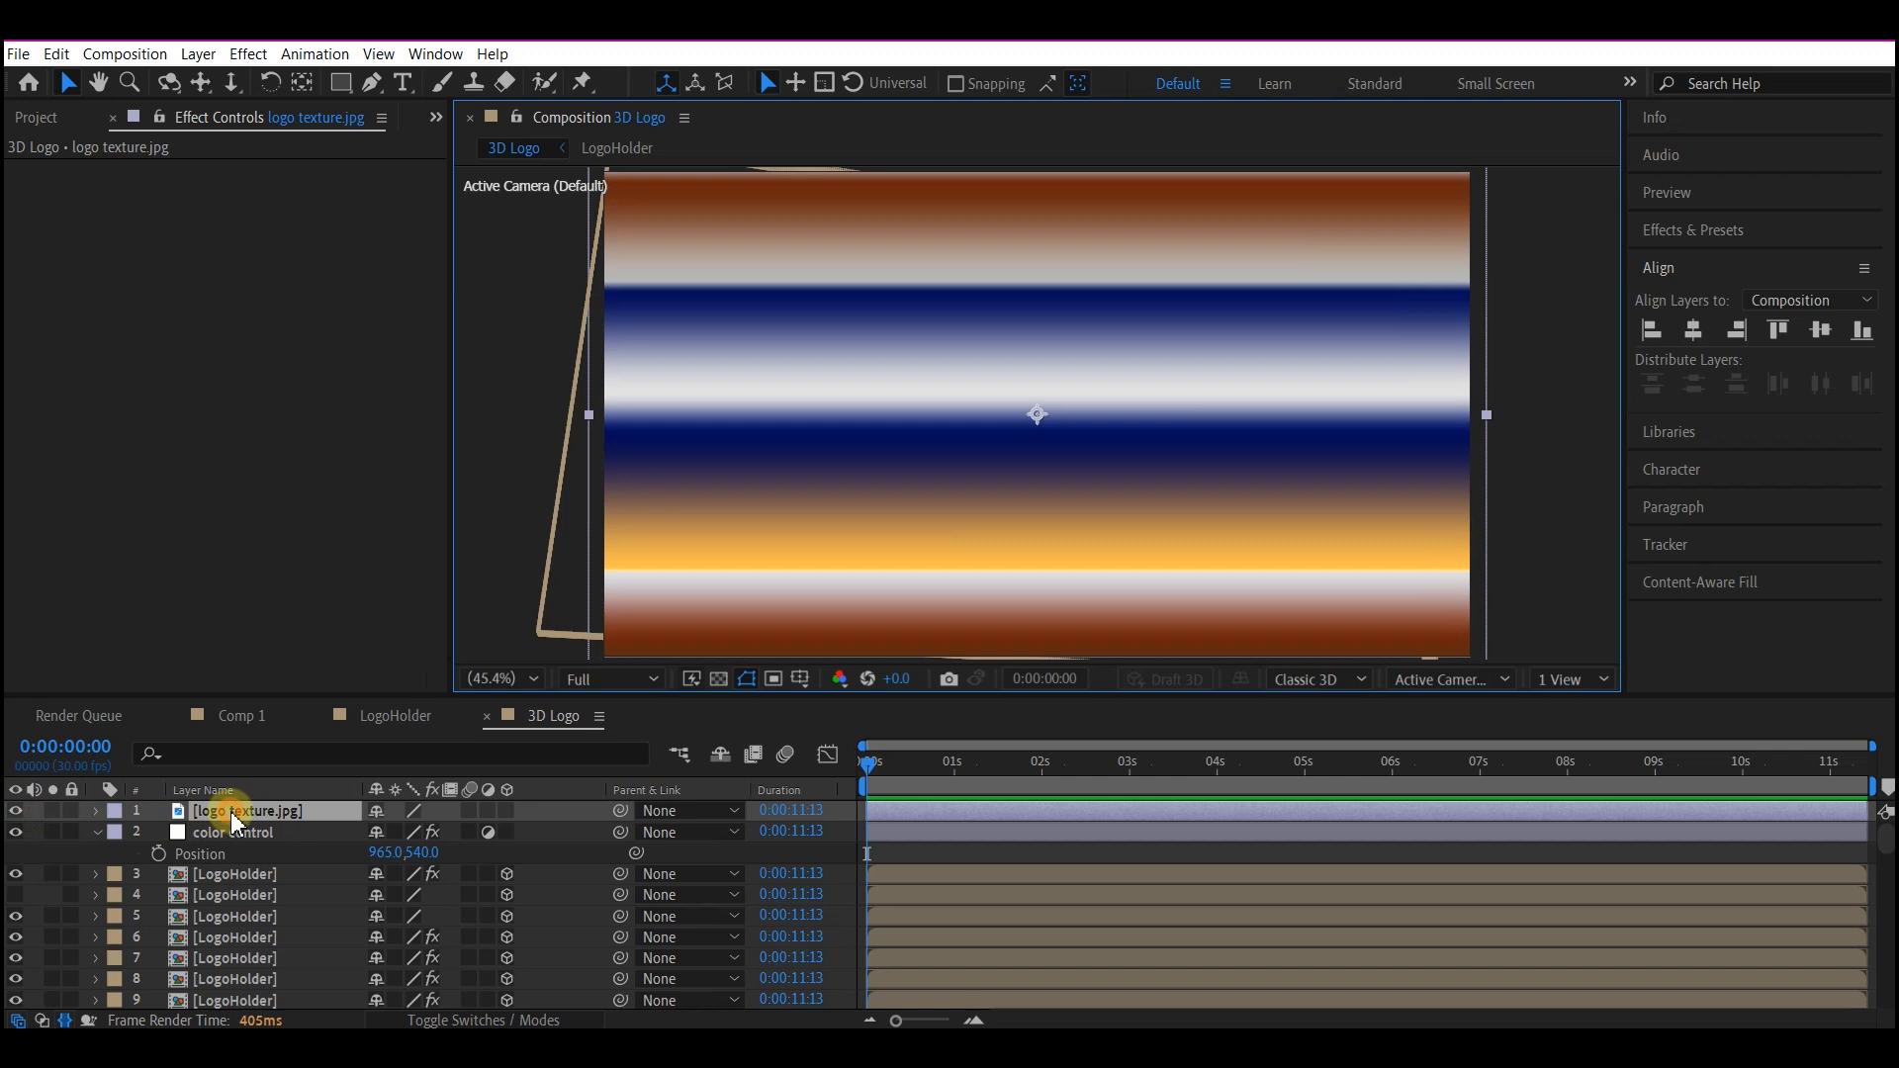
{"action": "left_click_drag", "start_coordinate": [232, 813], "coordinate": [233, 904]}
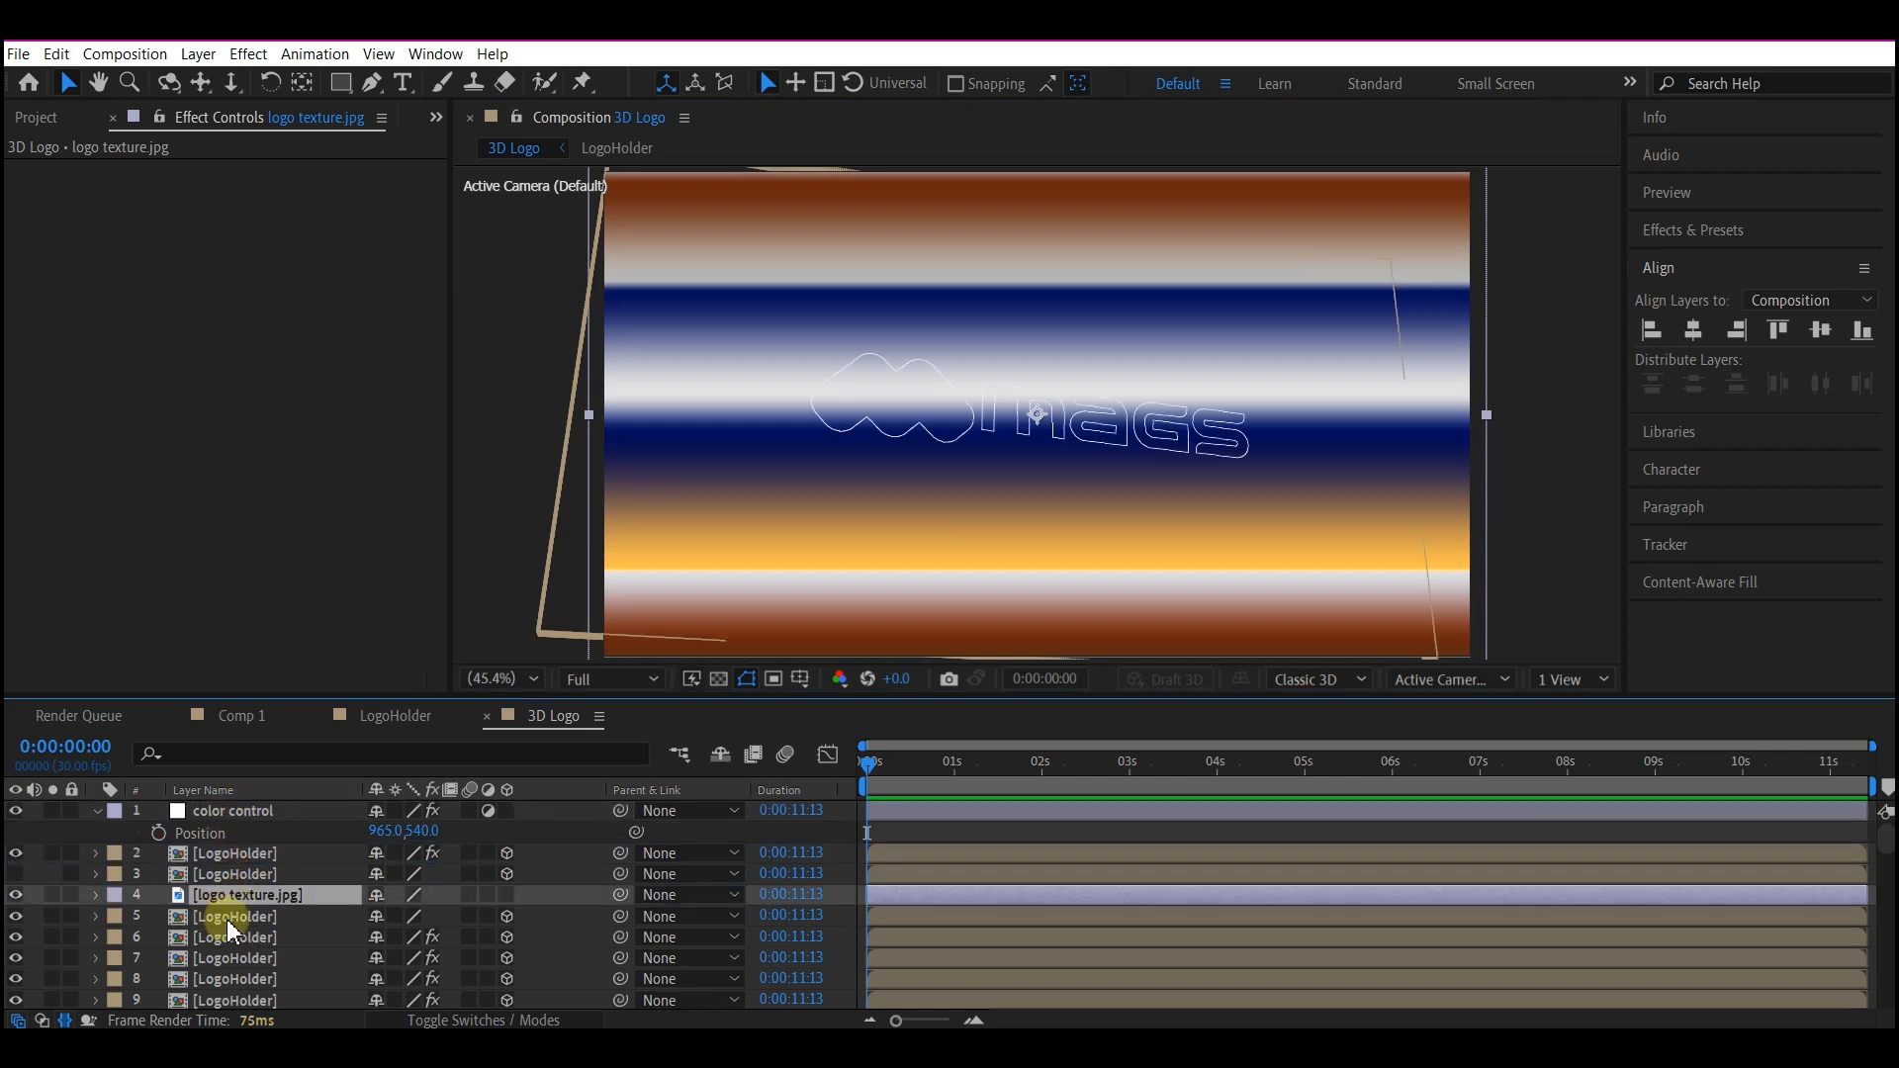
{"action": "left_click", "coordinate": [229, 918]}
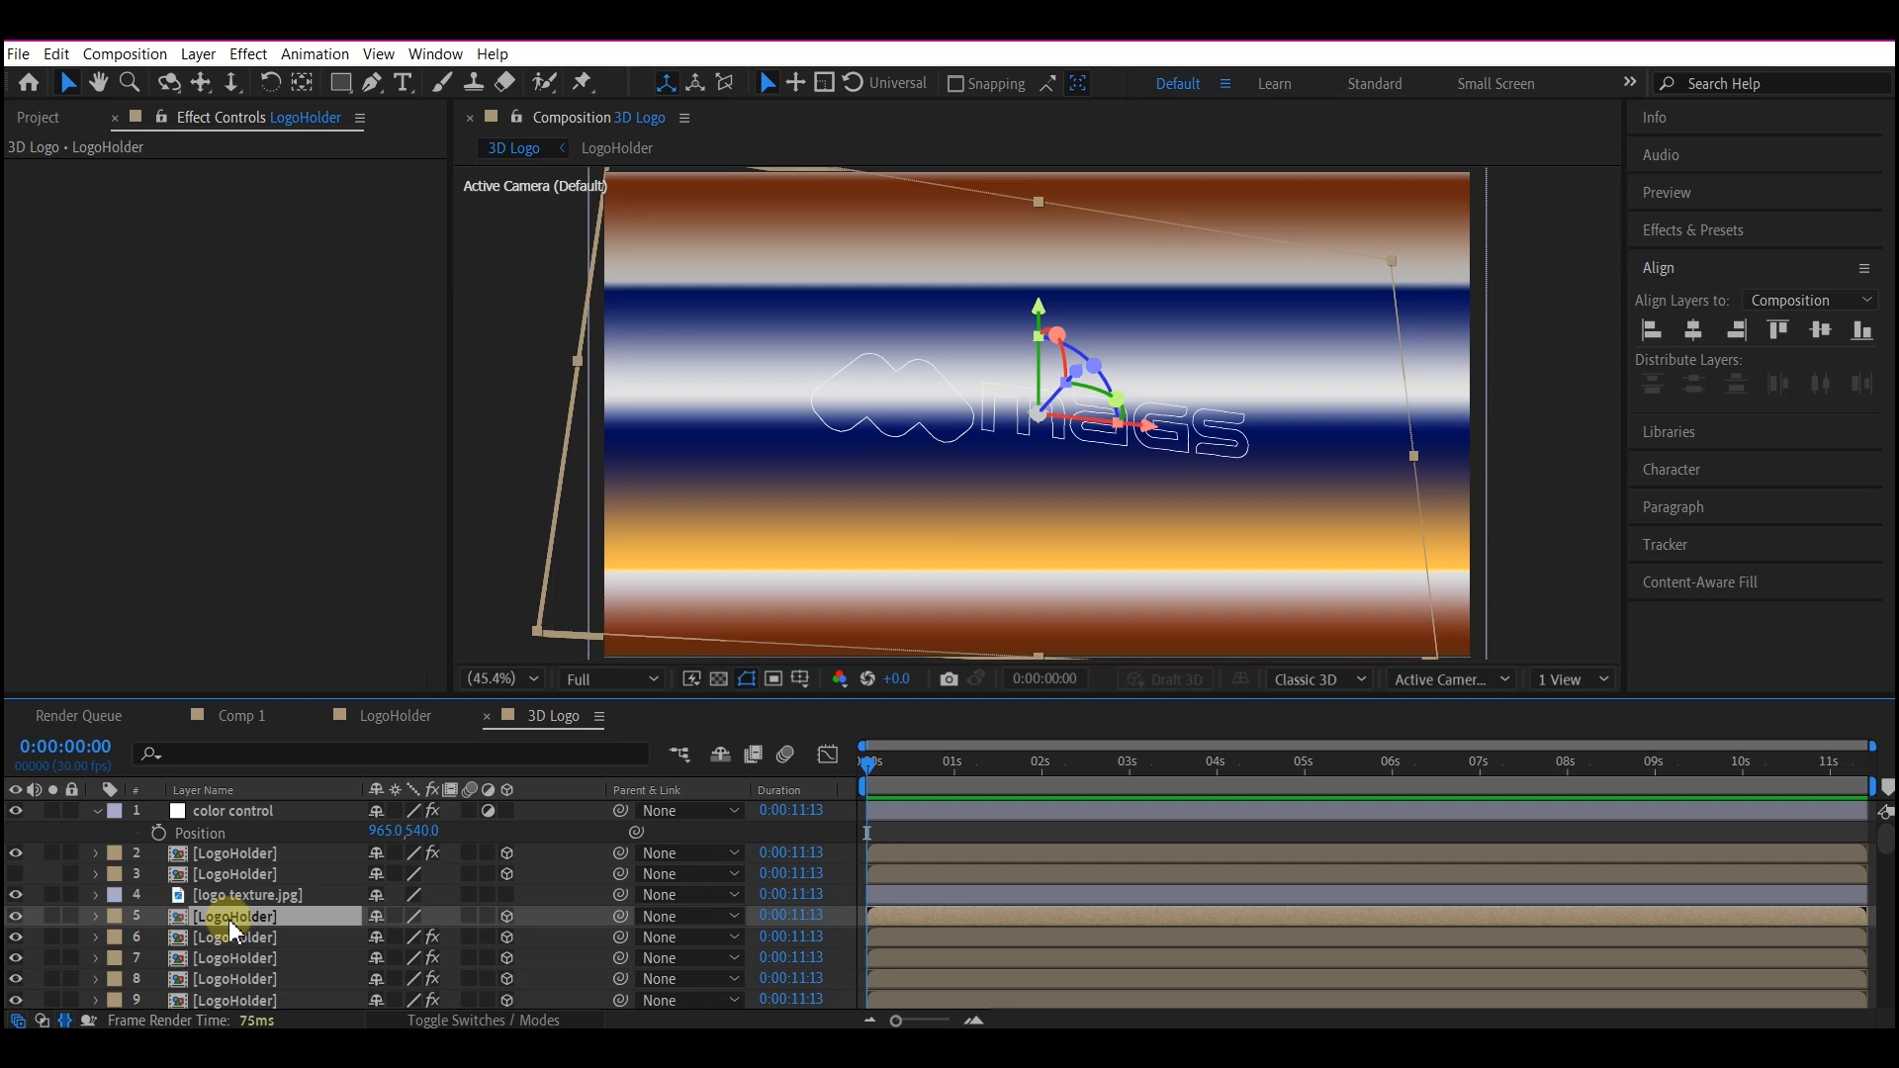
{"action": "left_click_drag", "start_coordinate": [229, 896], "coordinate": [228, 926]}
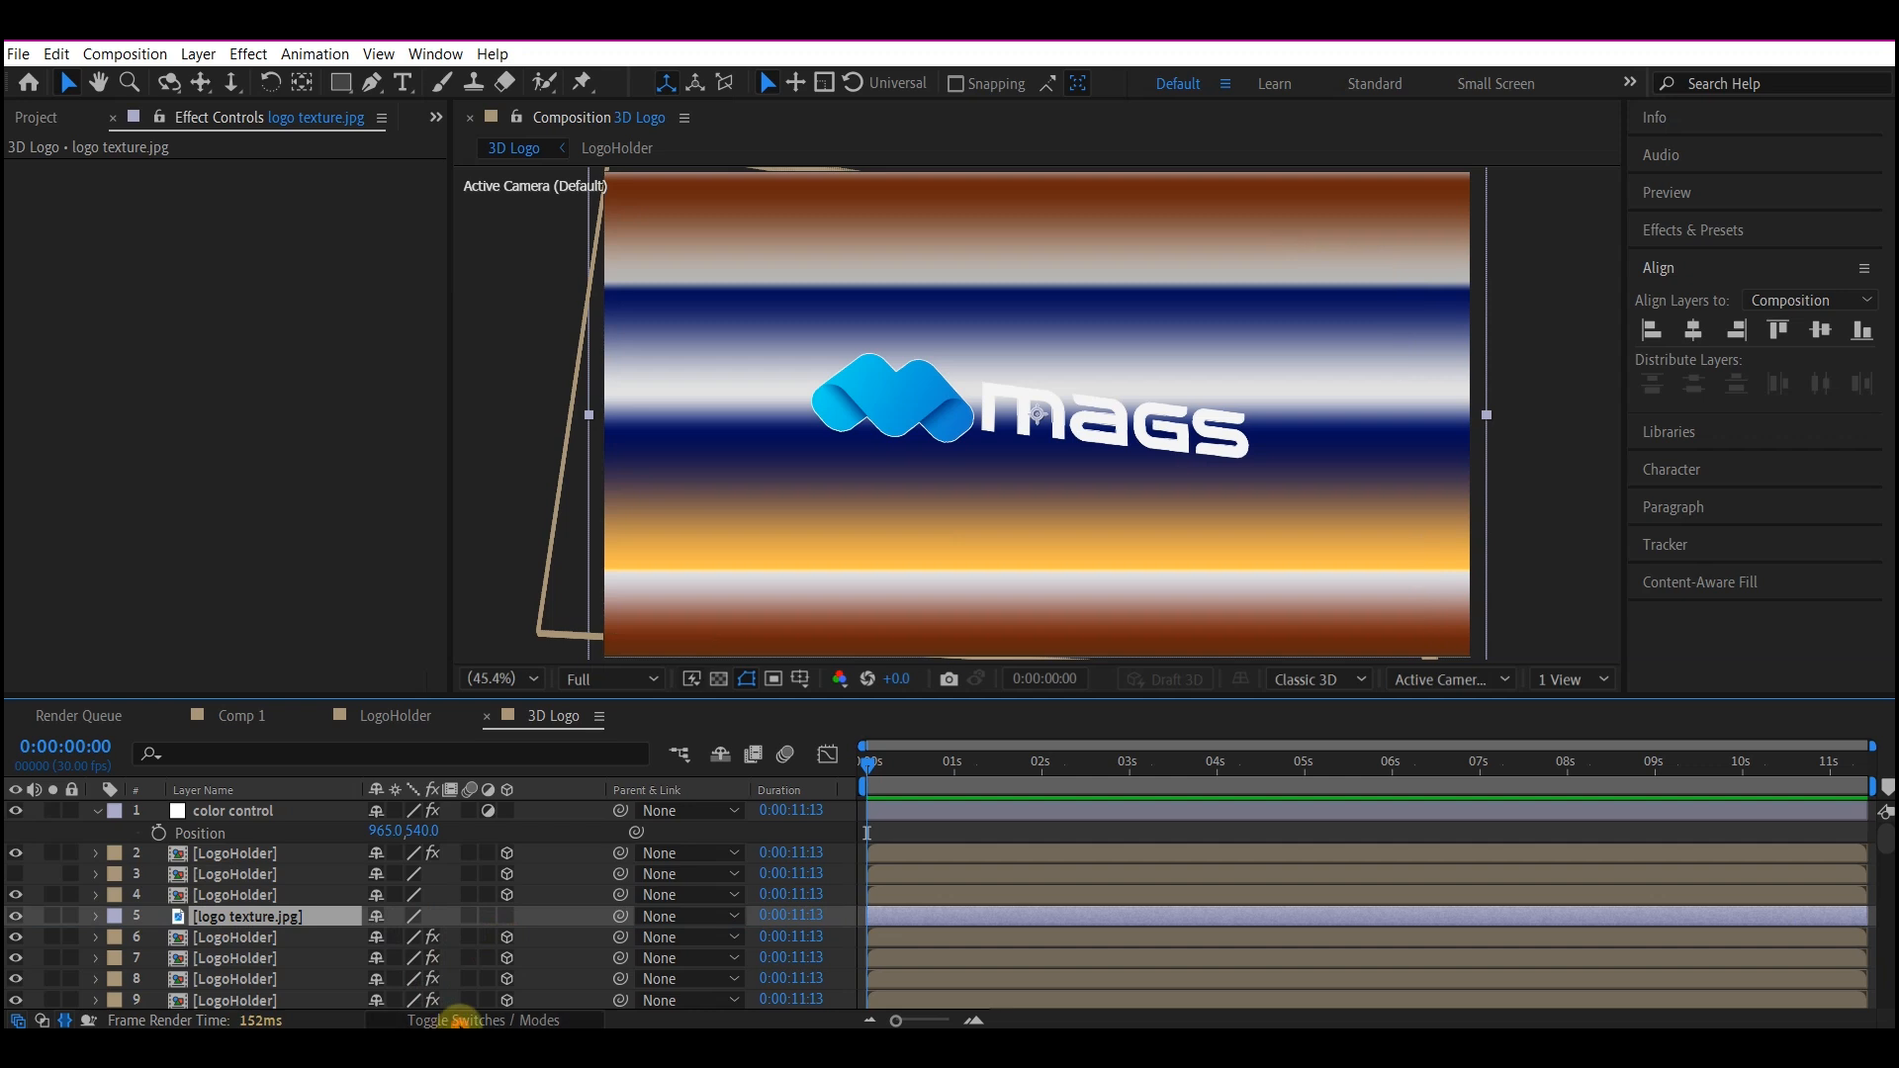
- Set the logo texture.jpg layer's track matte to Alpha Matte using the LogoHolder layer above it
{"action": "left_click", "coordinate": [458, 1020]}
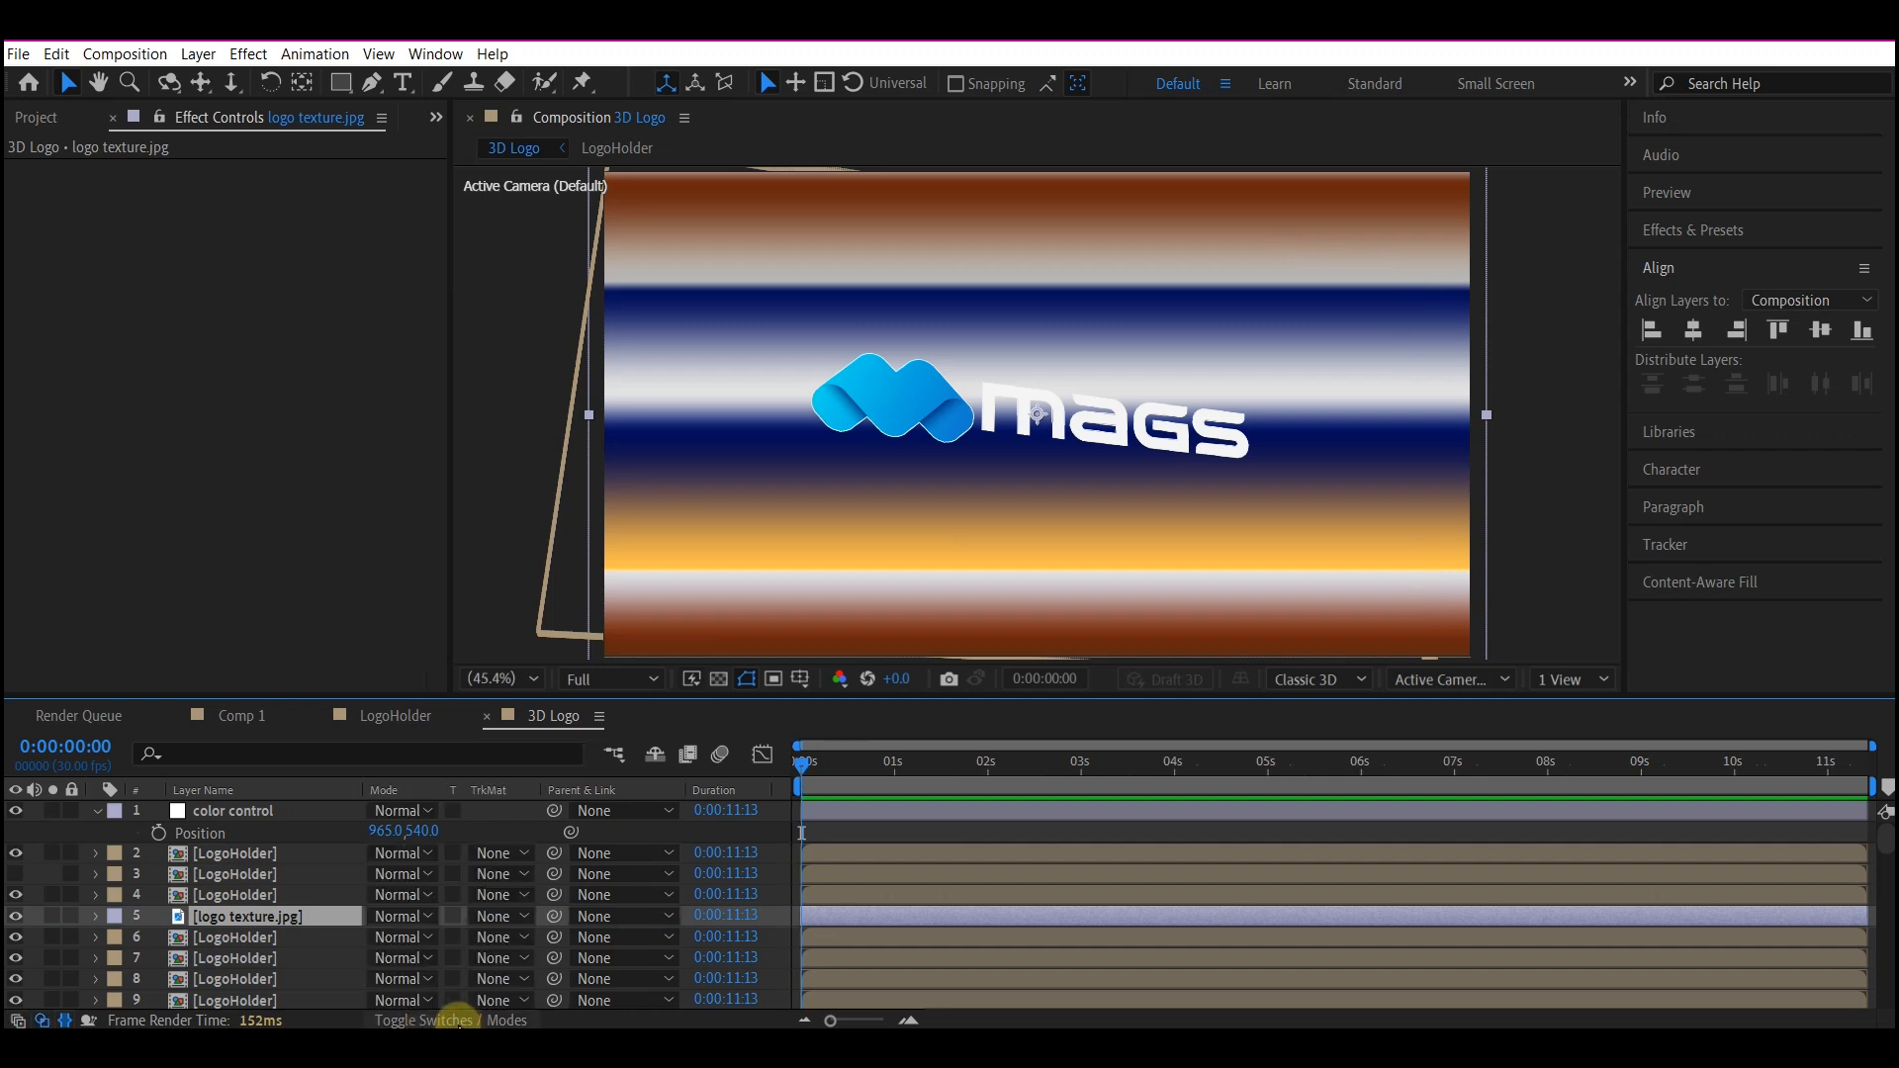
{"action": "left_click", "coordinate": [491, 920]}
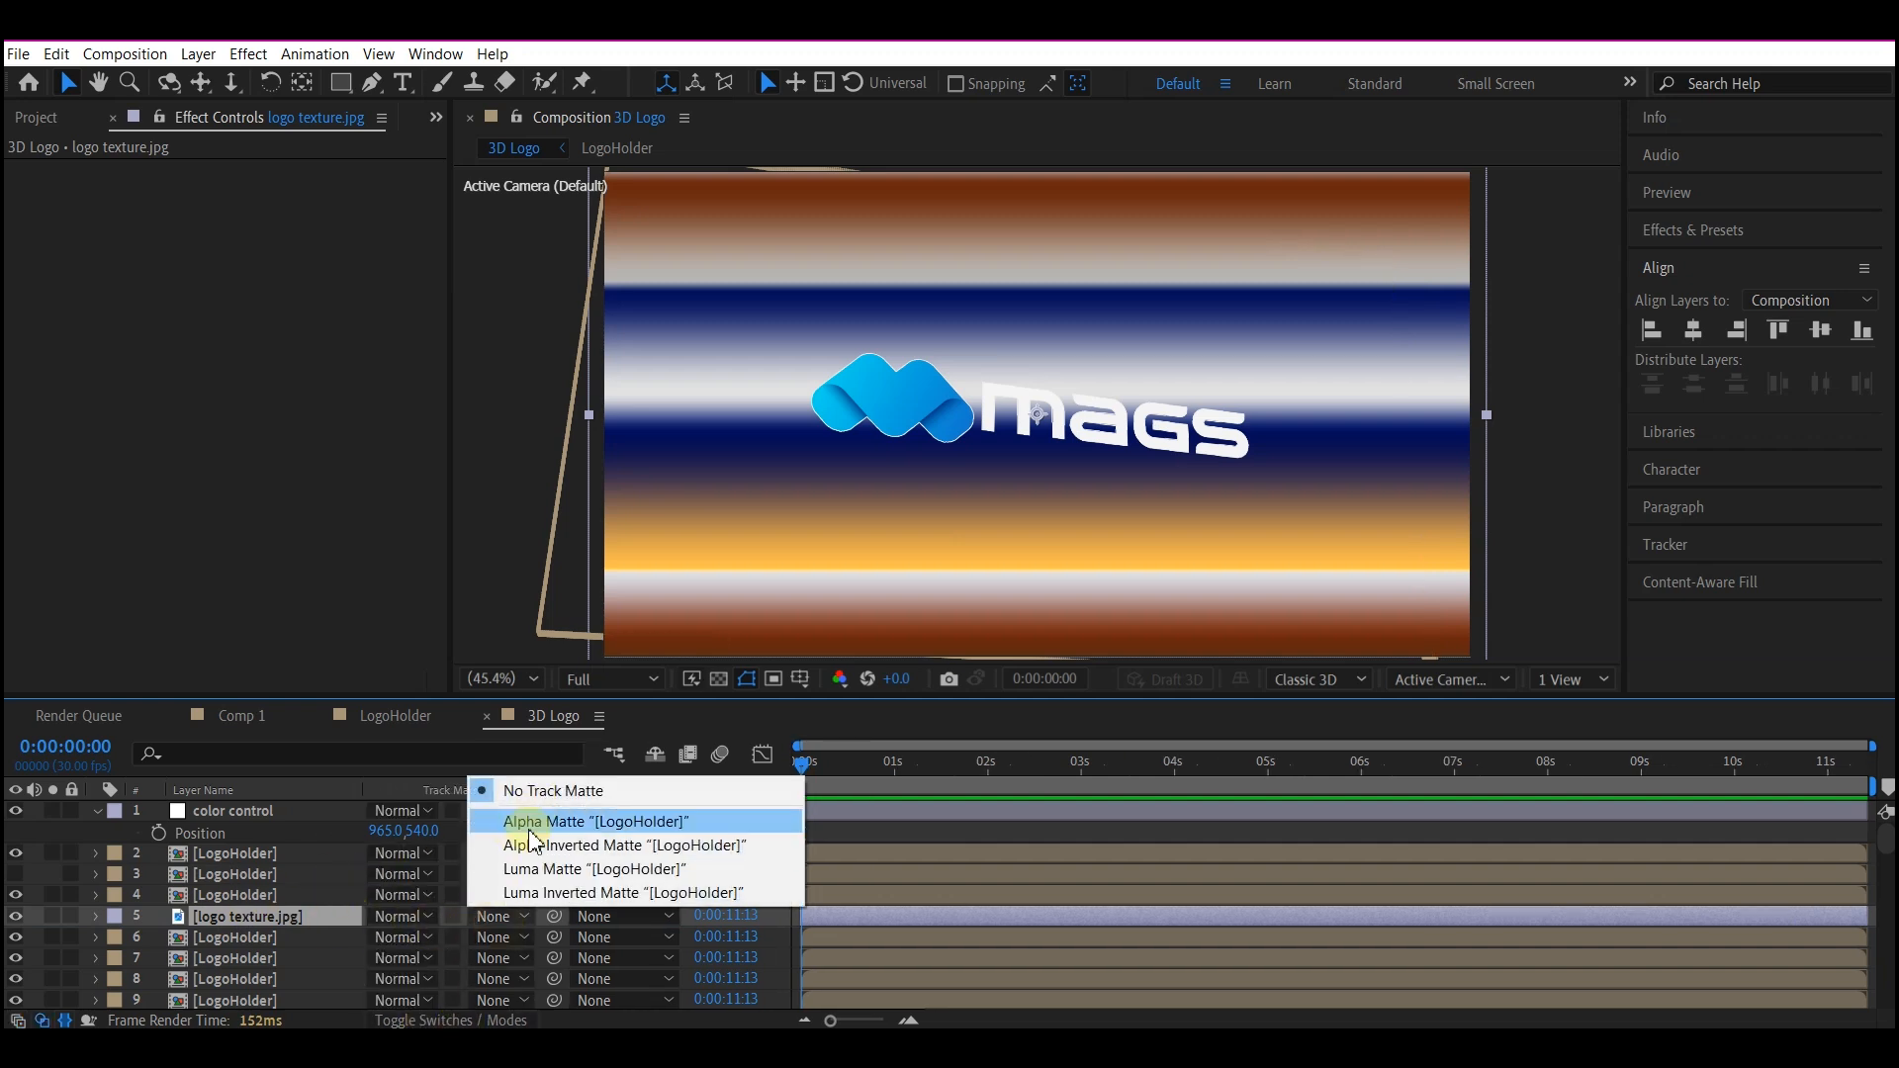
{"action": "left_click", "coordinate": [531, 829]}
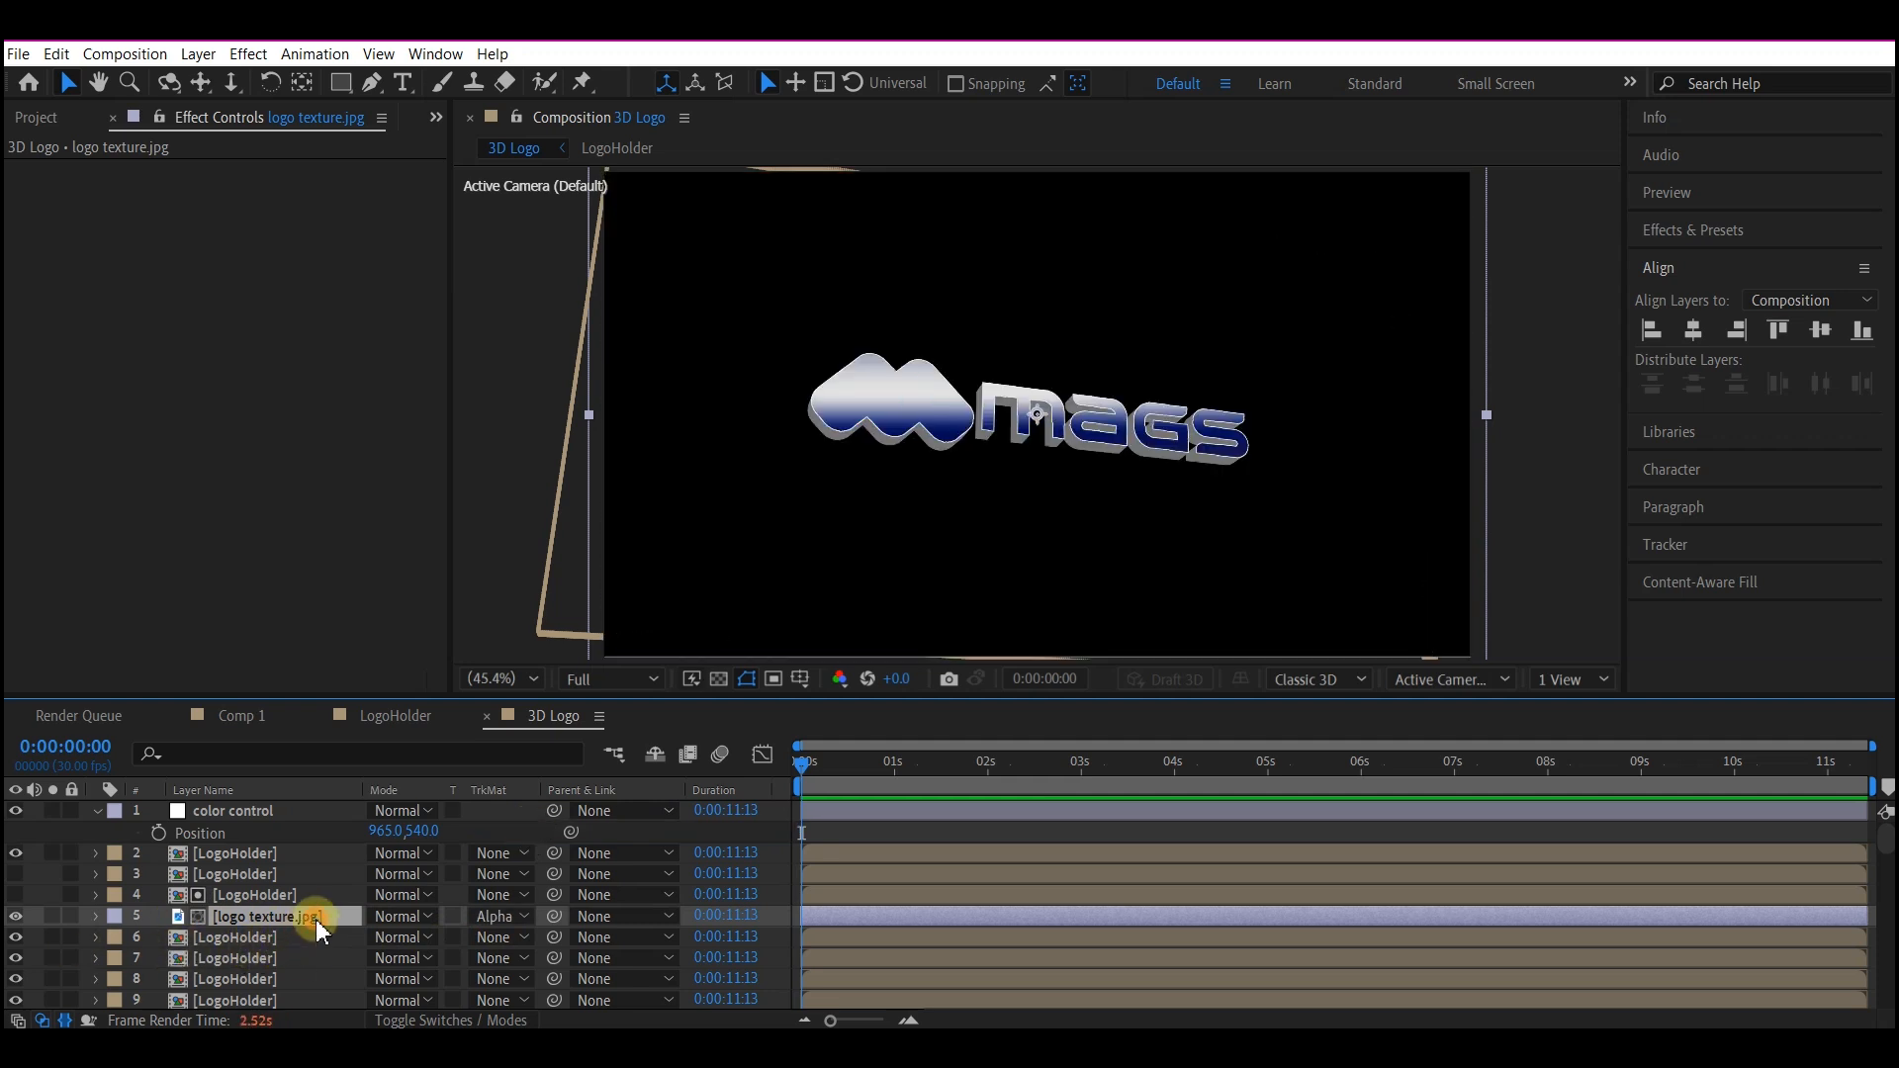
- Add the Motion Tile effect to the logo texture.jpg layer and set its Tile Height to 66
{"action": "key", "text": "ctrl+space"}
{"action": "type", "text": "mot"}
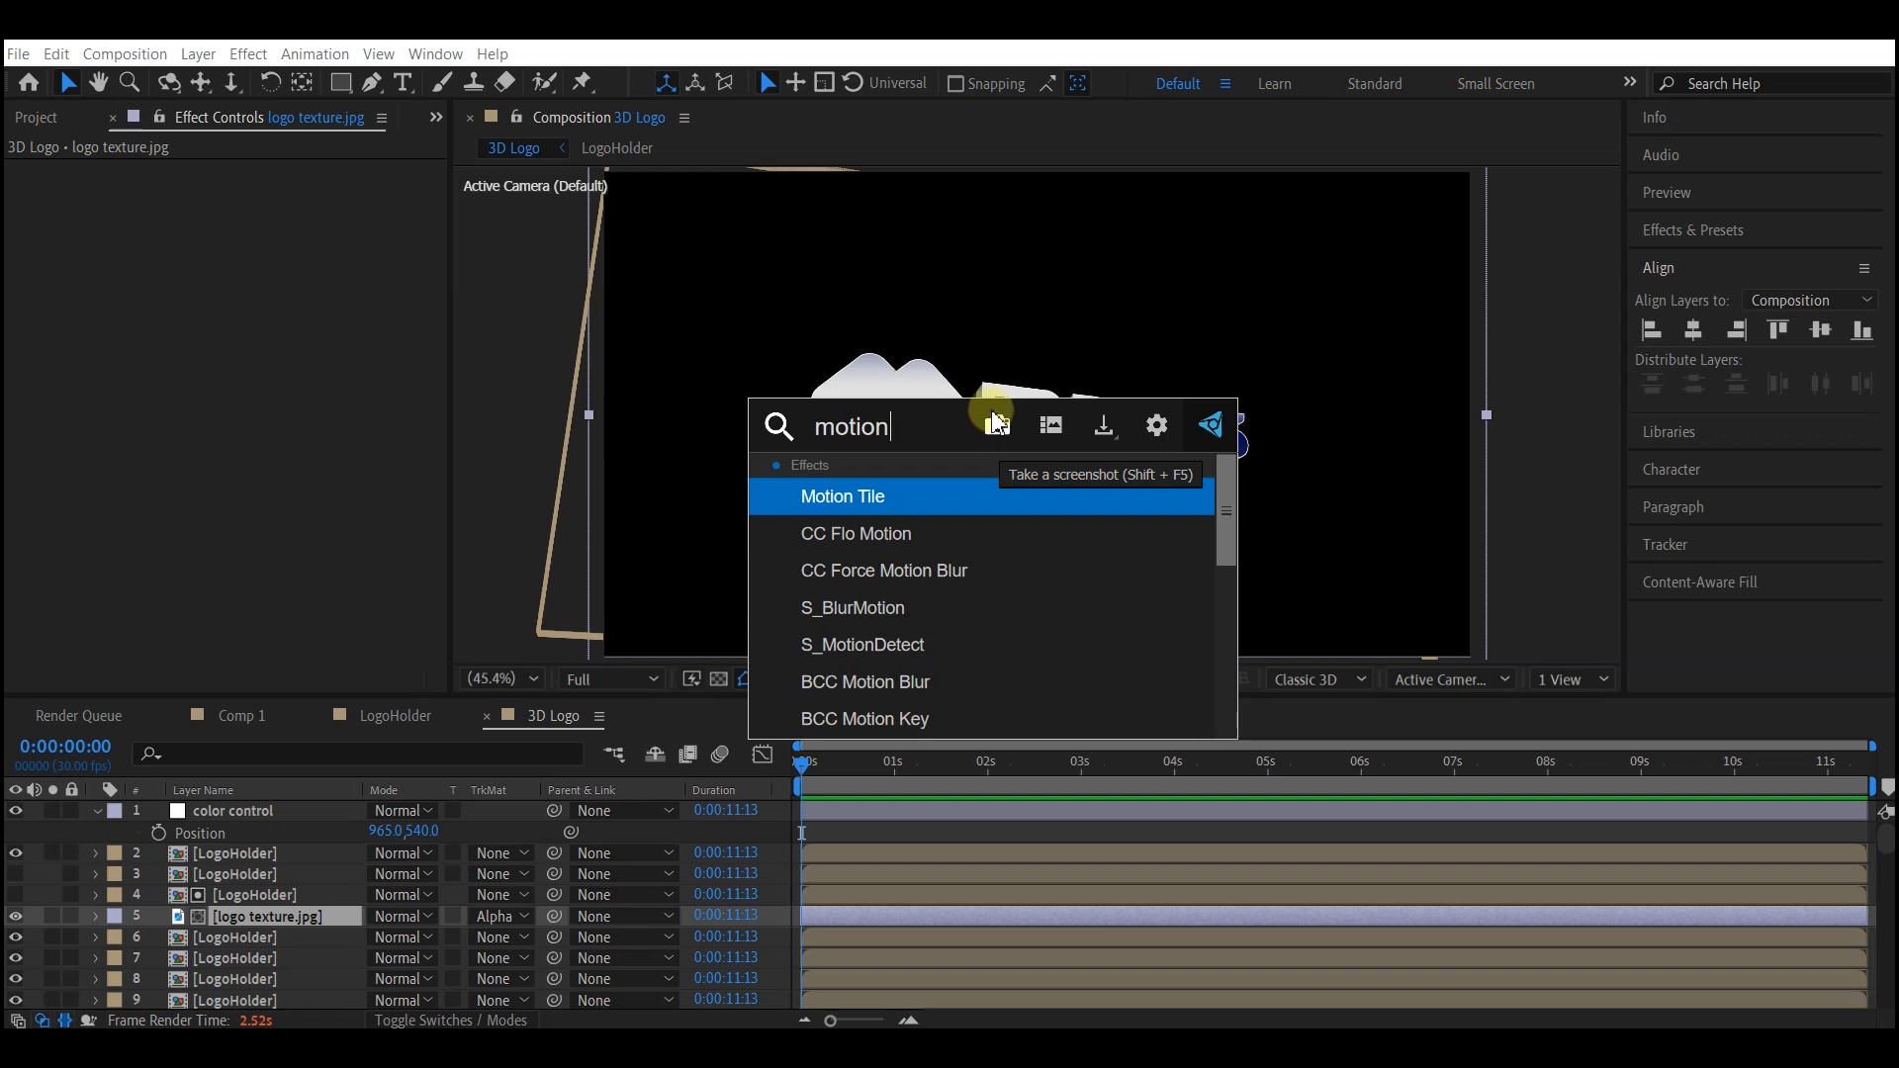
{"action": "left_click", "coordinate": [915, 495]}
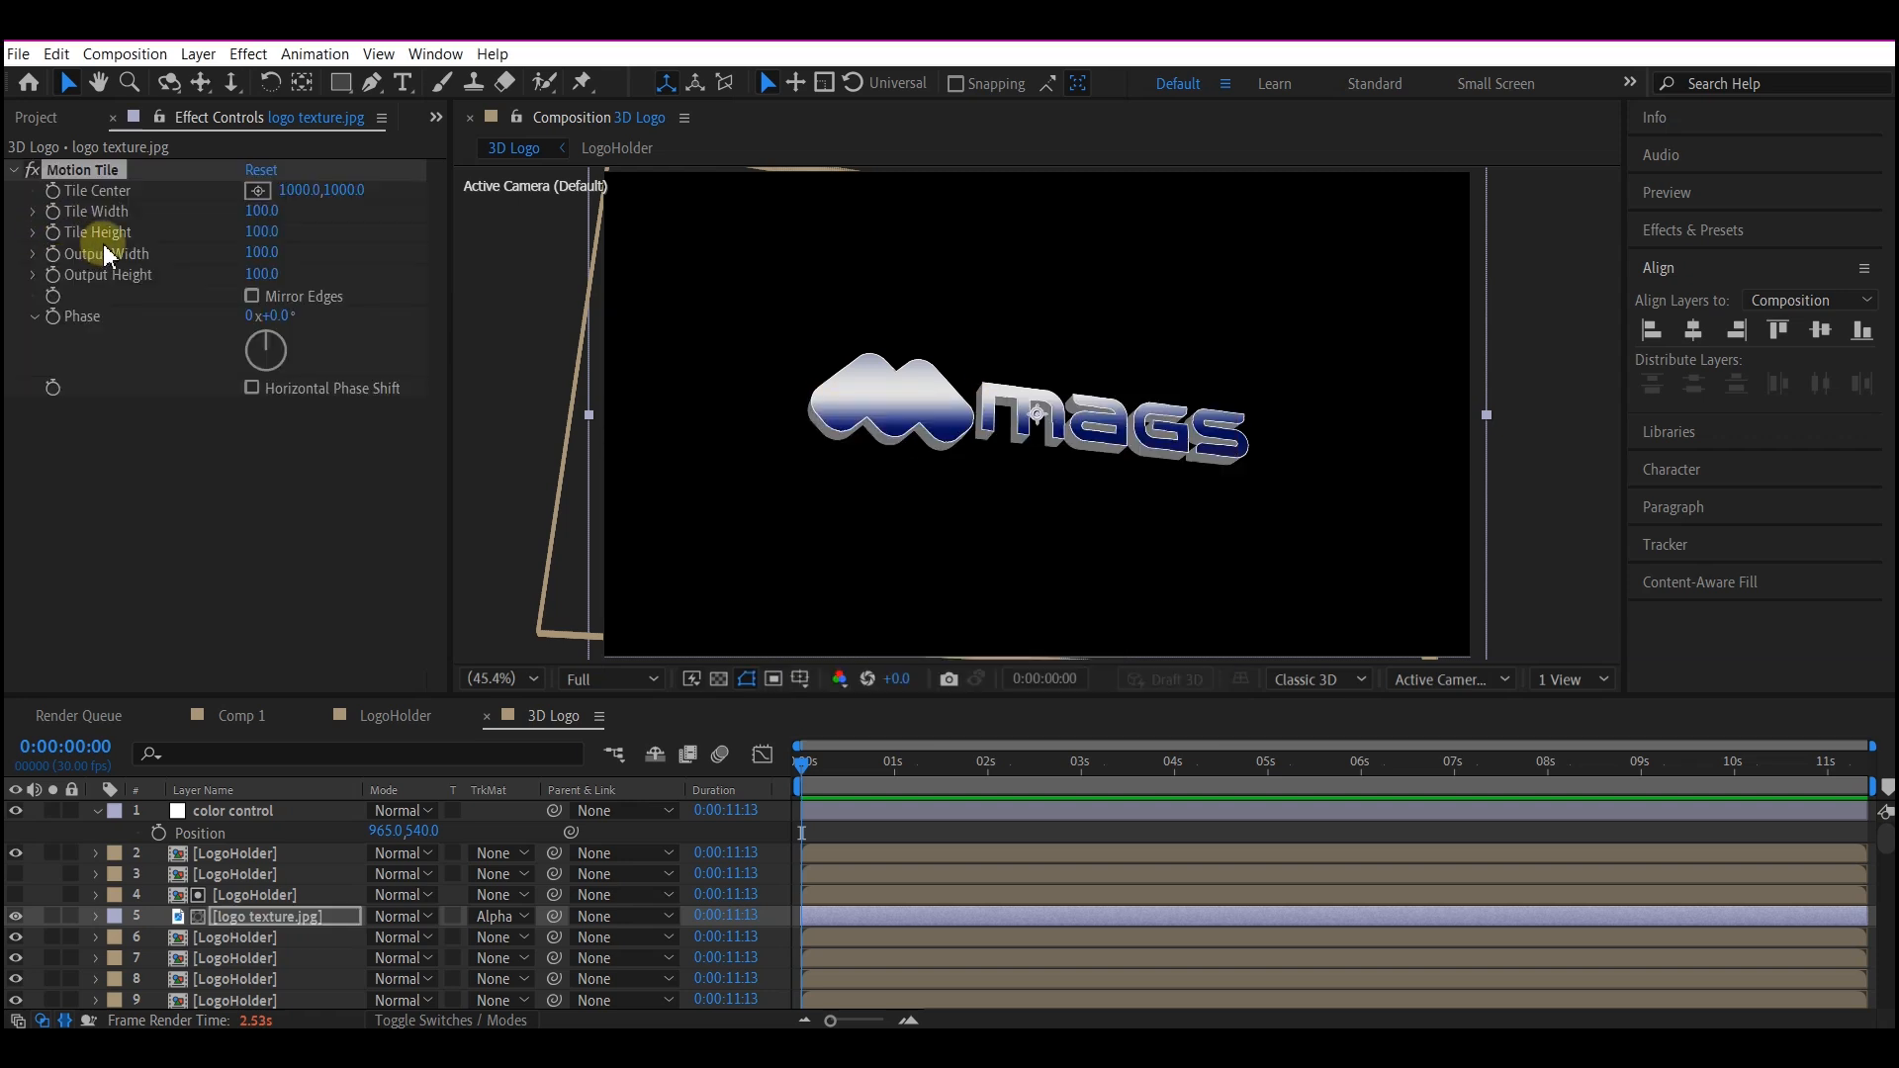
{"action": "left_click", "coordinate": [261, 229]}
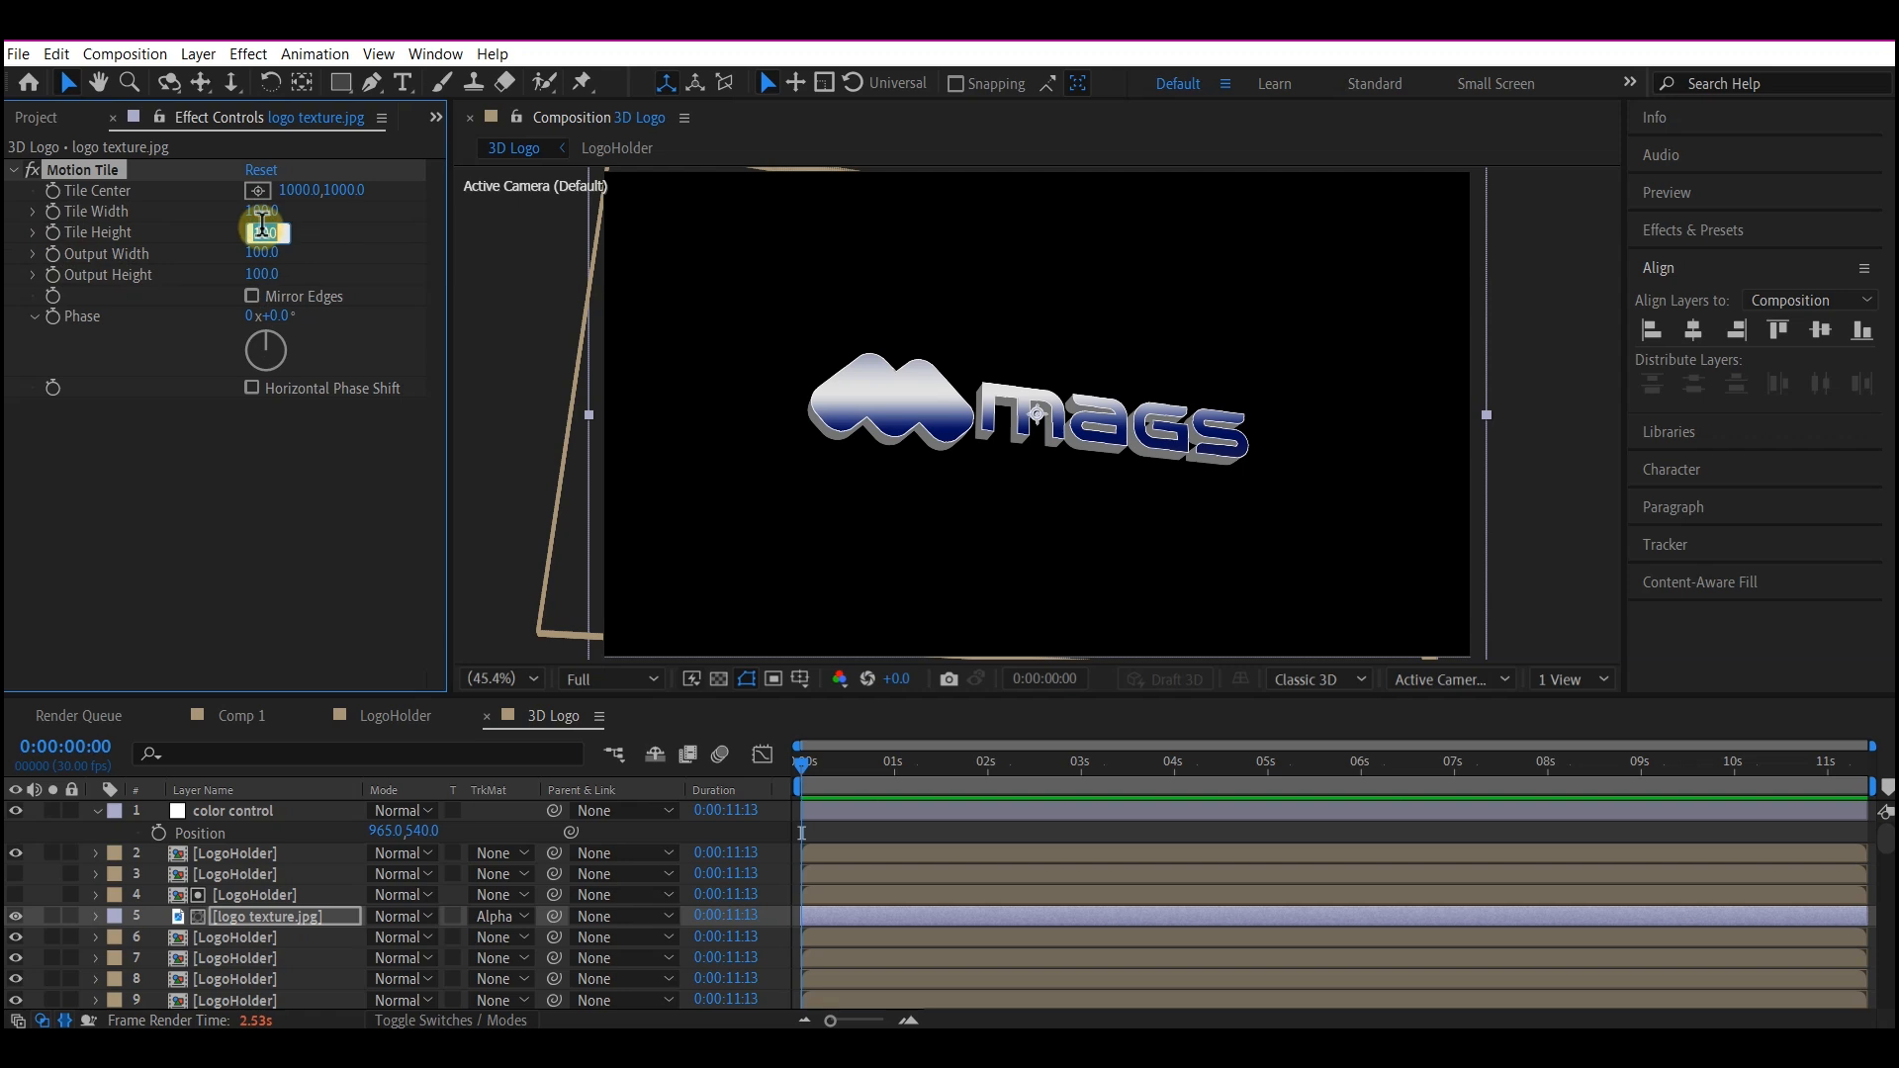
{"action": "type", "text": "66"}
{"action": "key", "text": "Return"}
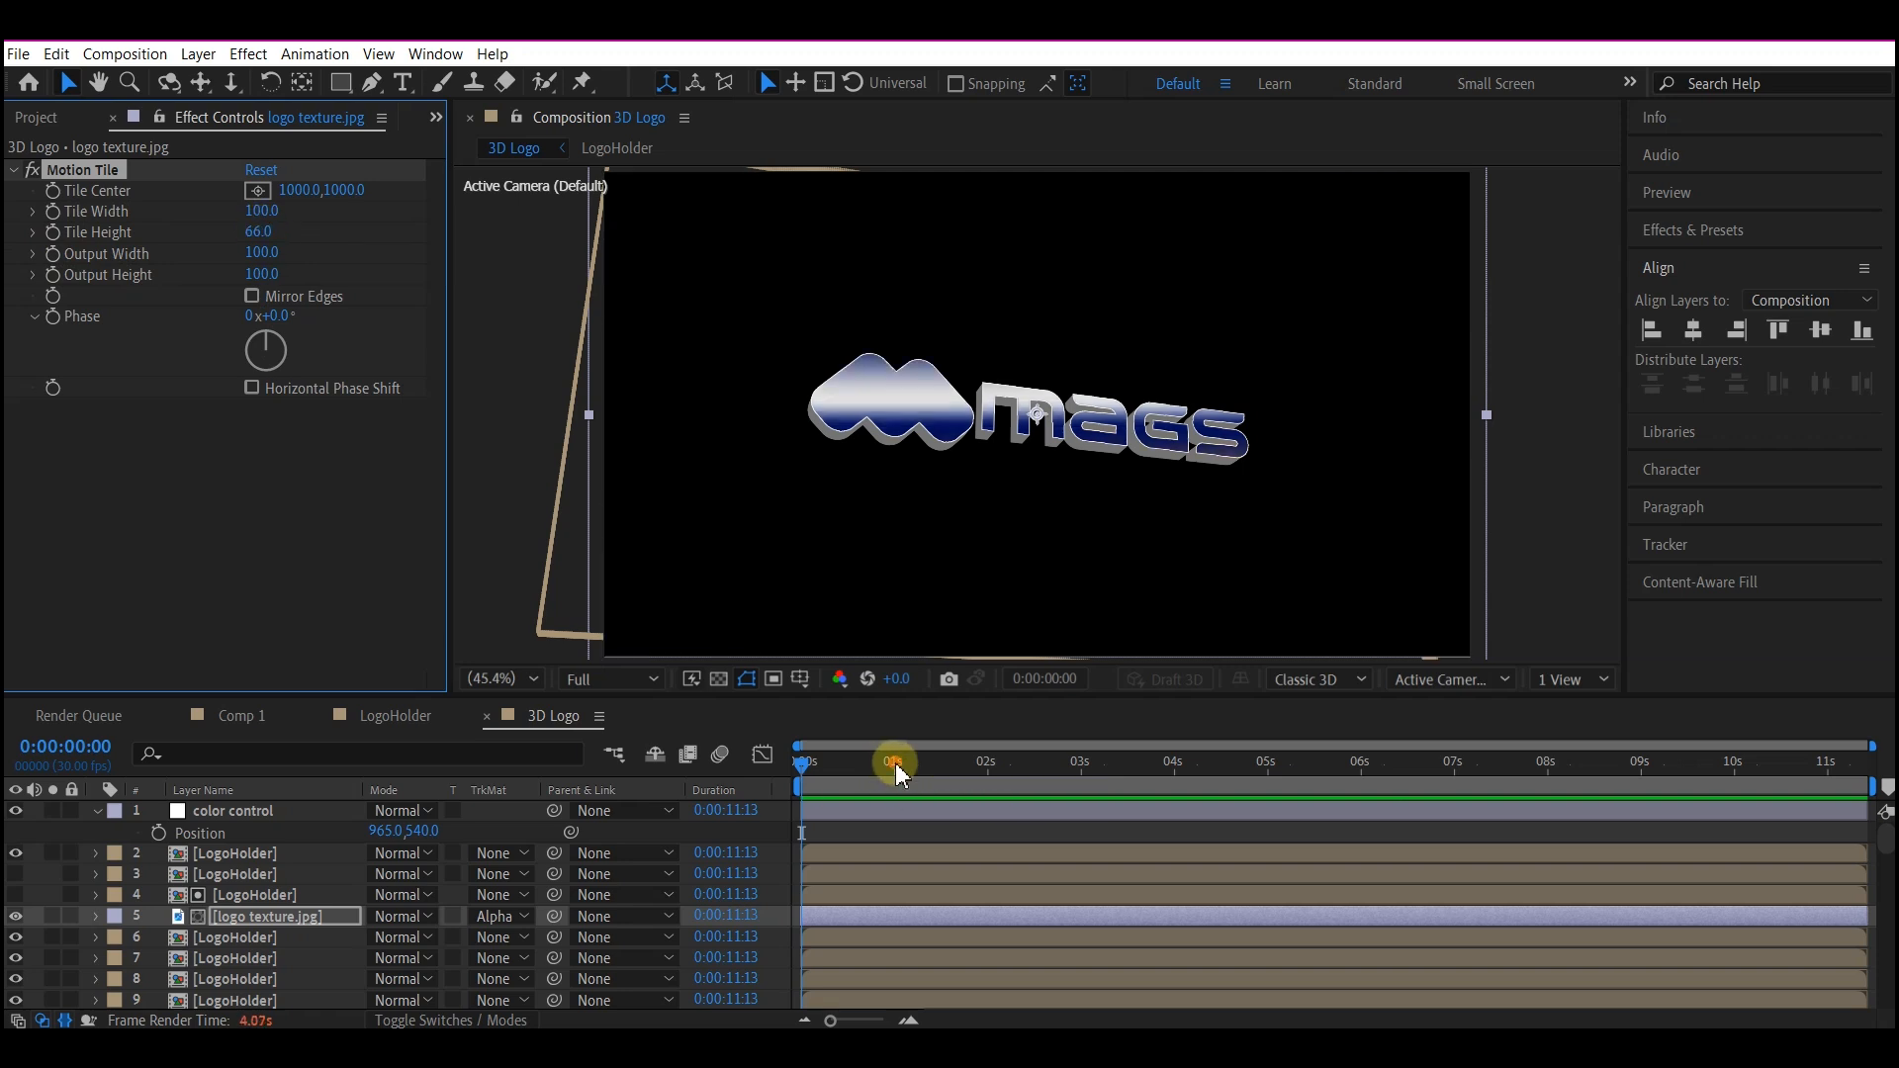
- Animate Motion Tile's Tile Center with keyframes from 1000, 1000 at 0:00:01:00 to 1031.2, 486.4 at 0:00:07:28
{"action": "left_click", "coordinate": [896, 765]}
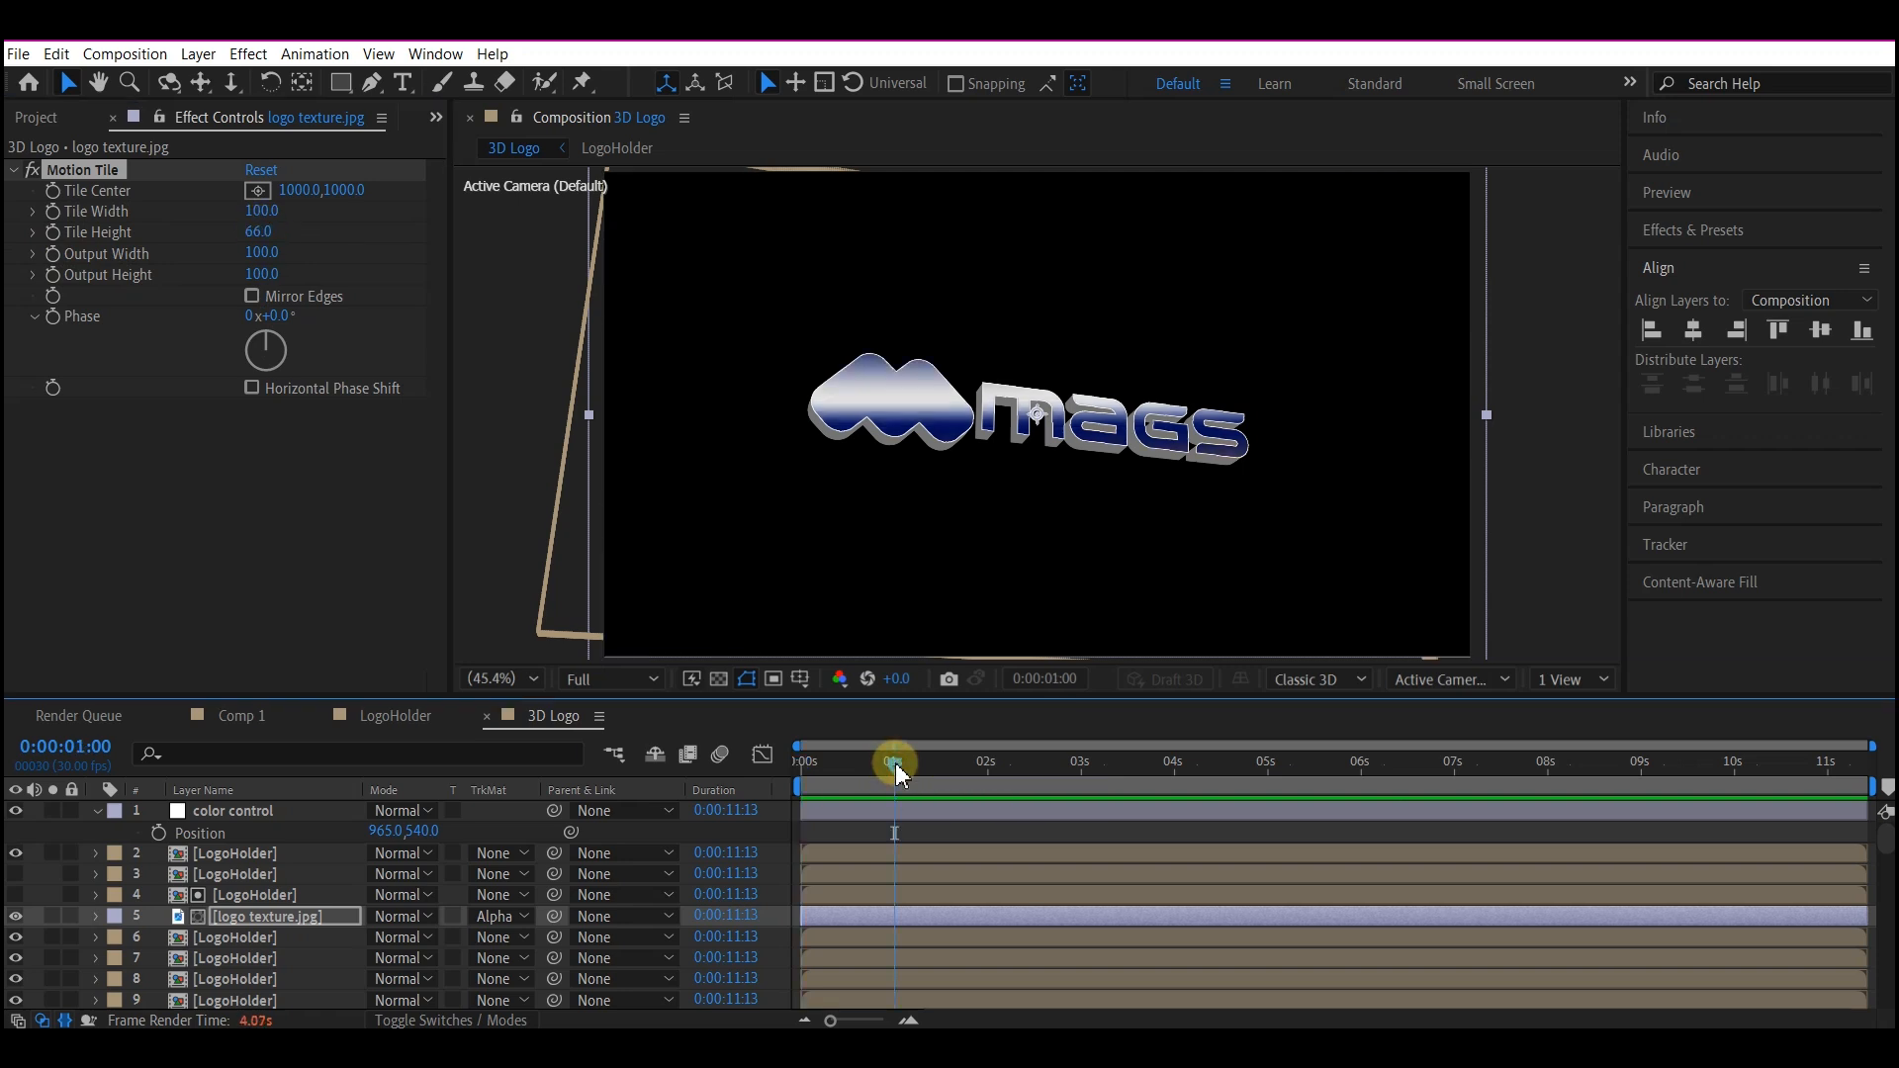
{"action": "left_click", "coordinate": [55, 199]}
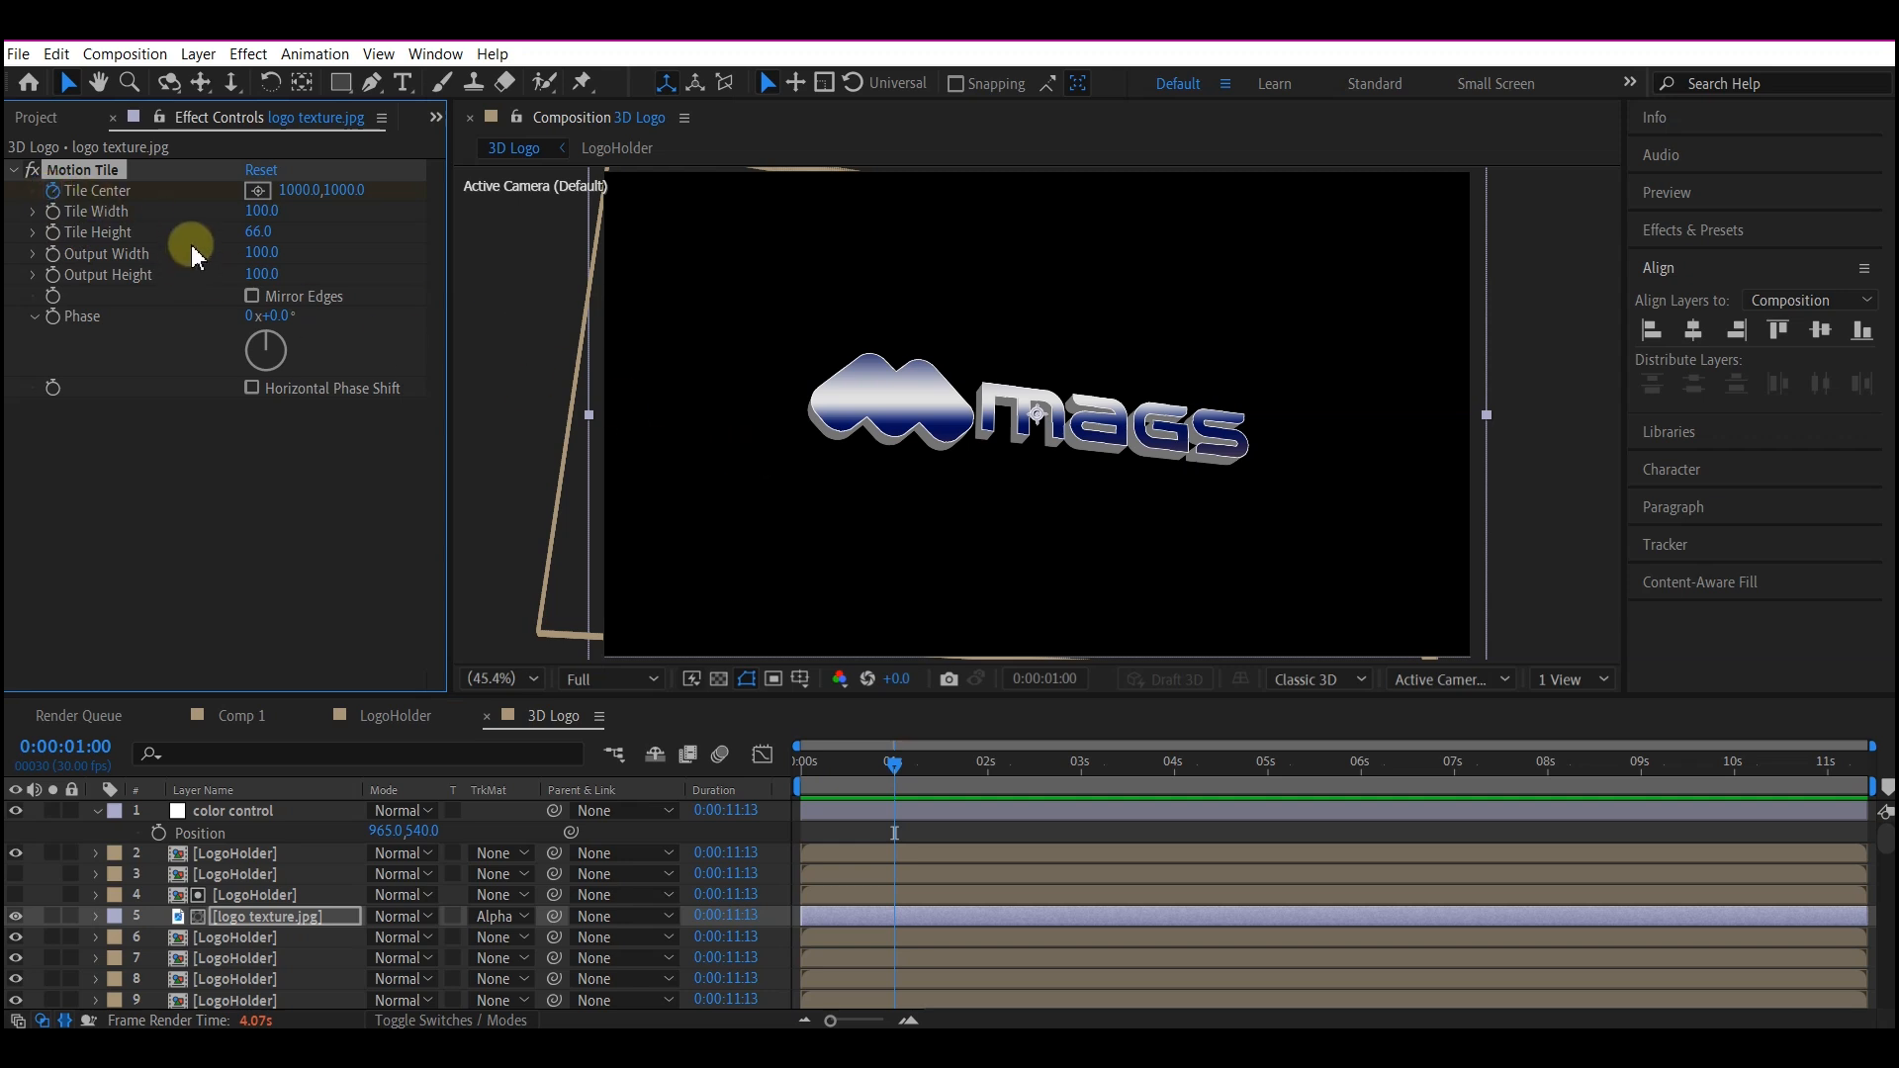
{"action": "left_click", "coordinate": [260, 189]}
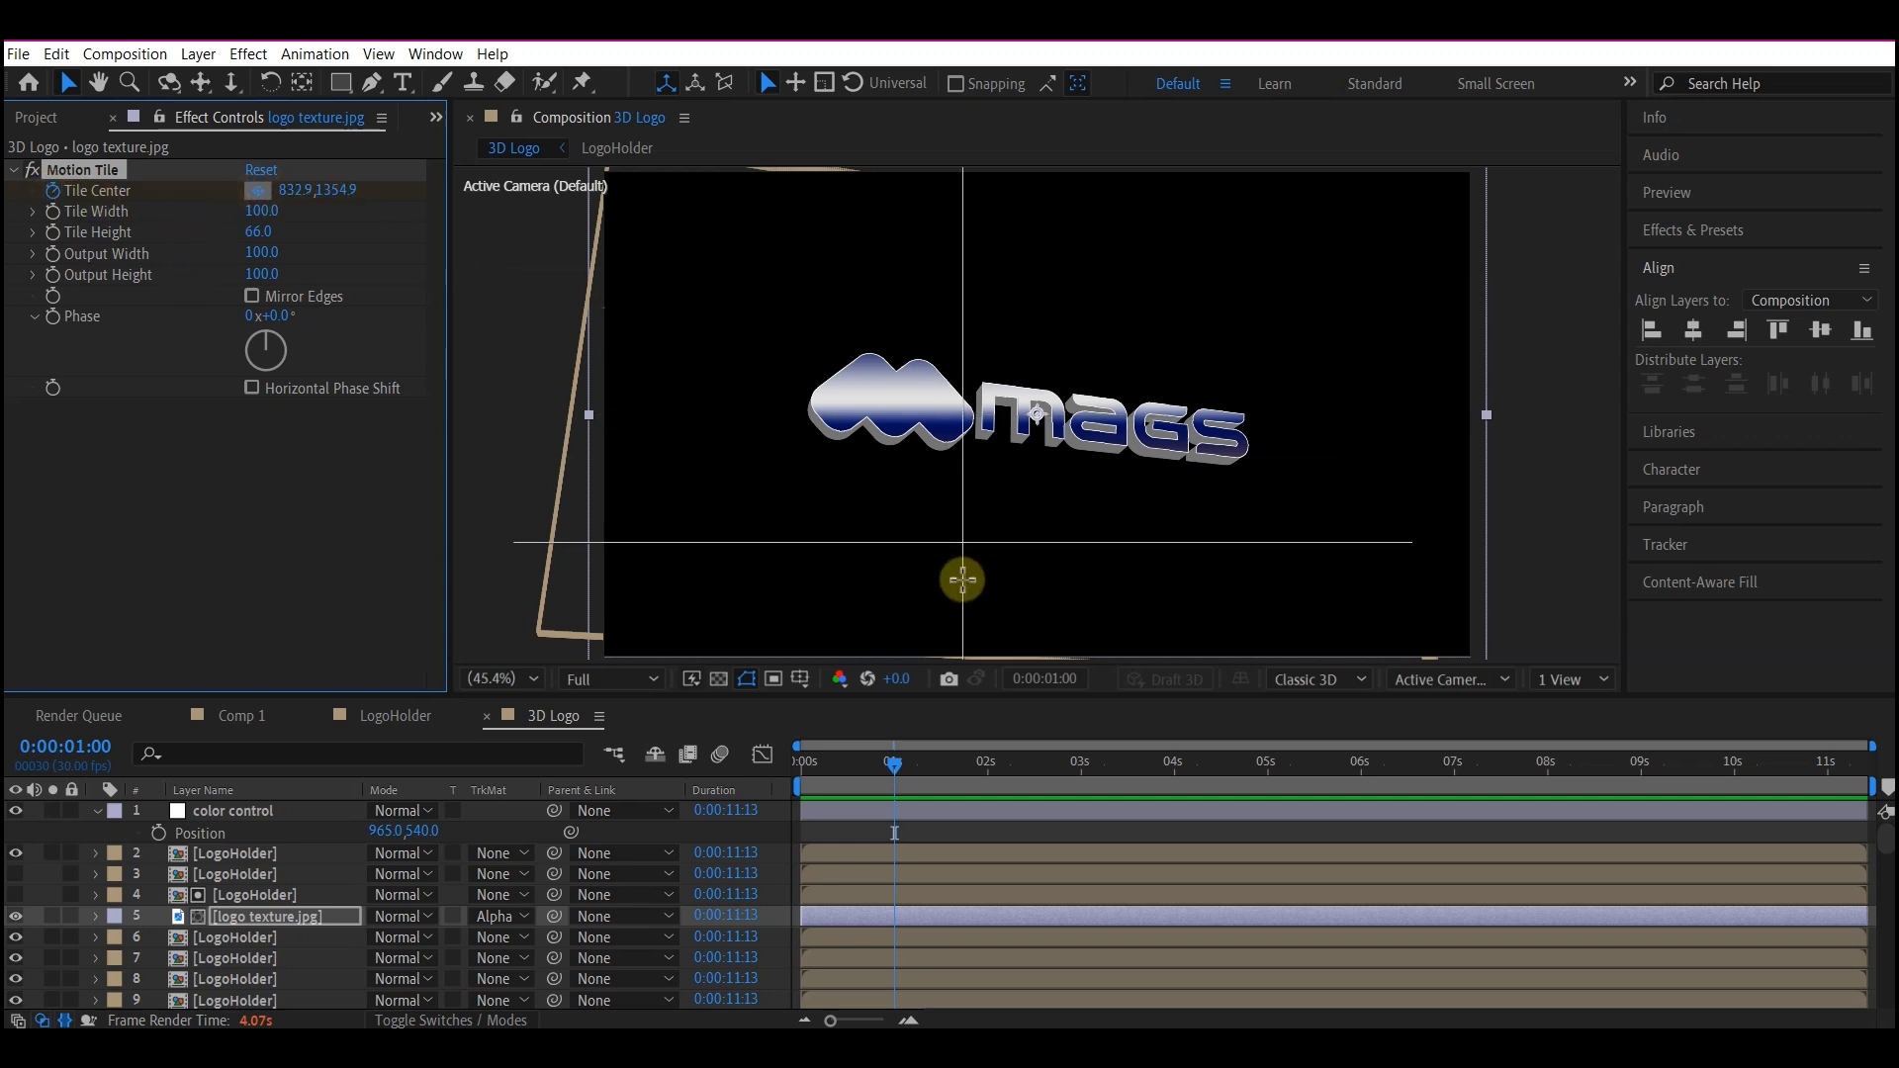
{"action": "left_click", "coordinate": [1018, 668]}
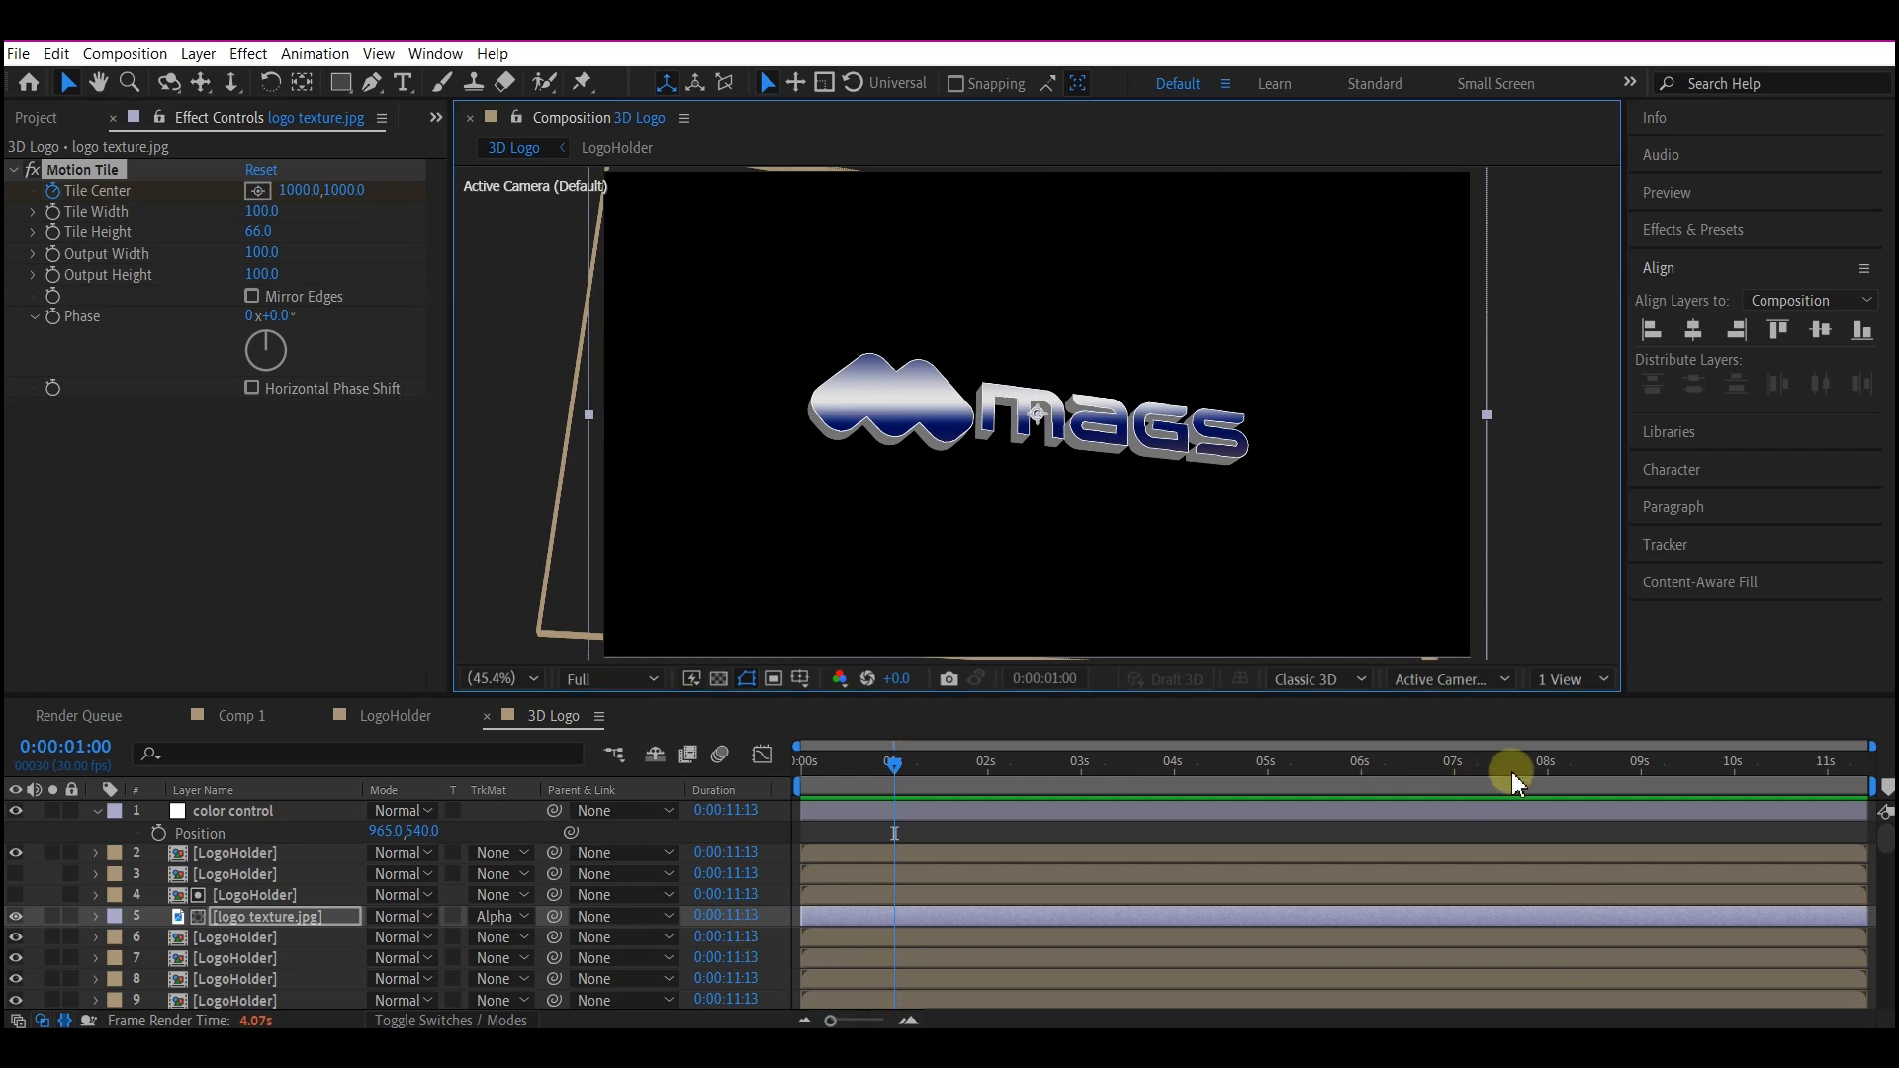
{"action": "left_click", "coordinate": [1544, 768]}
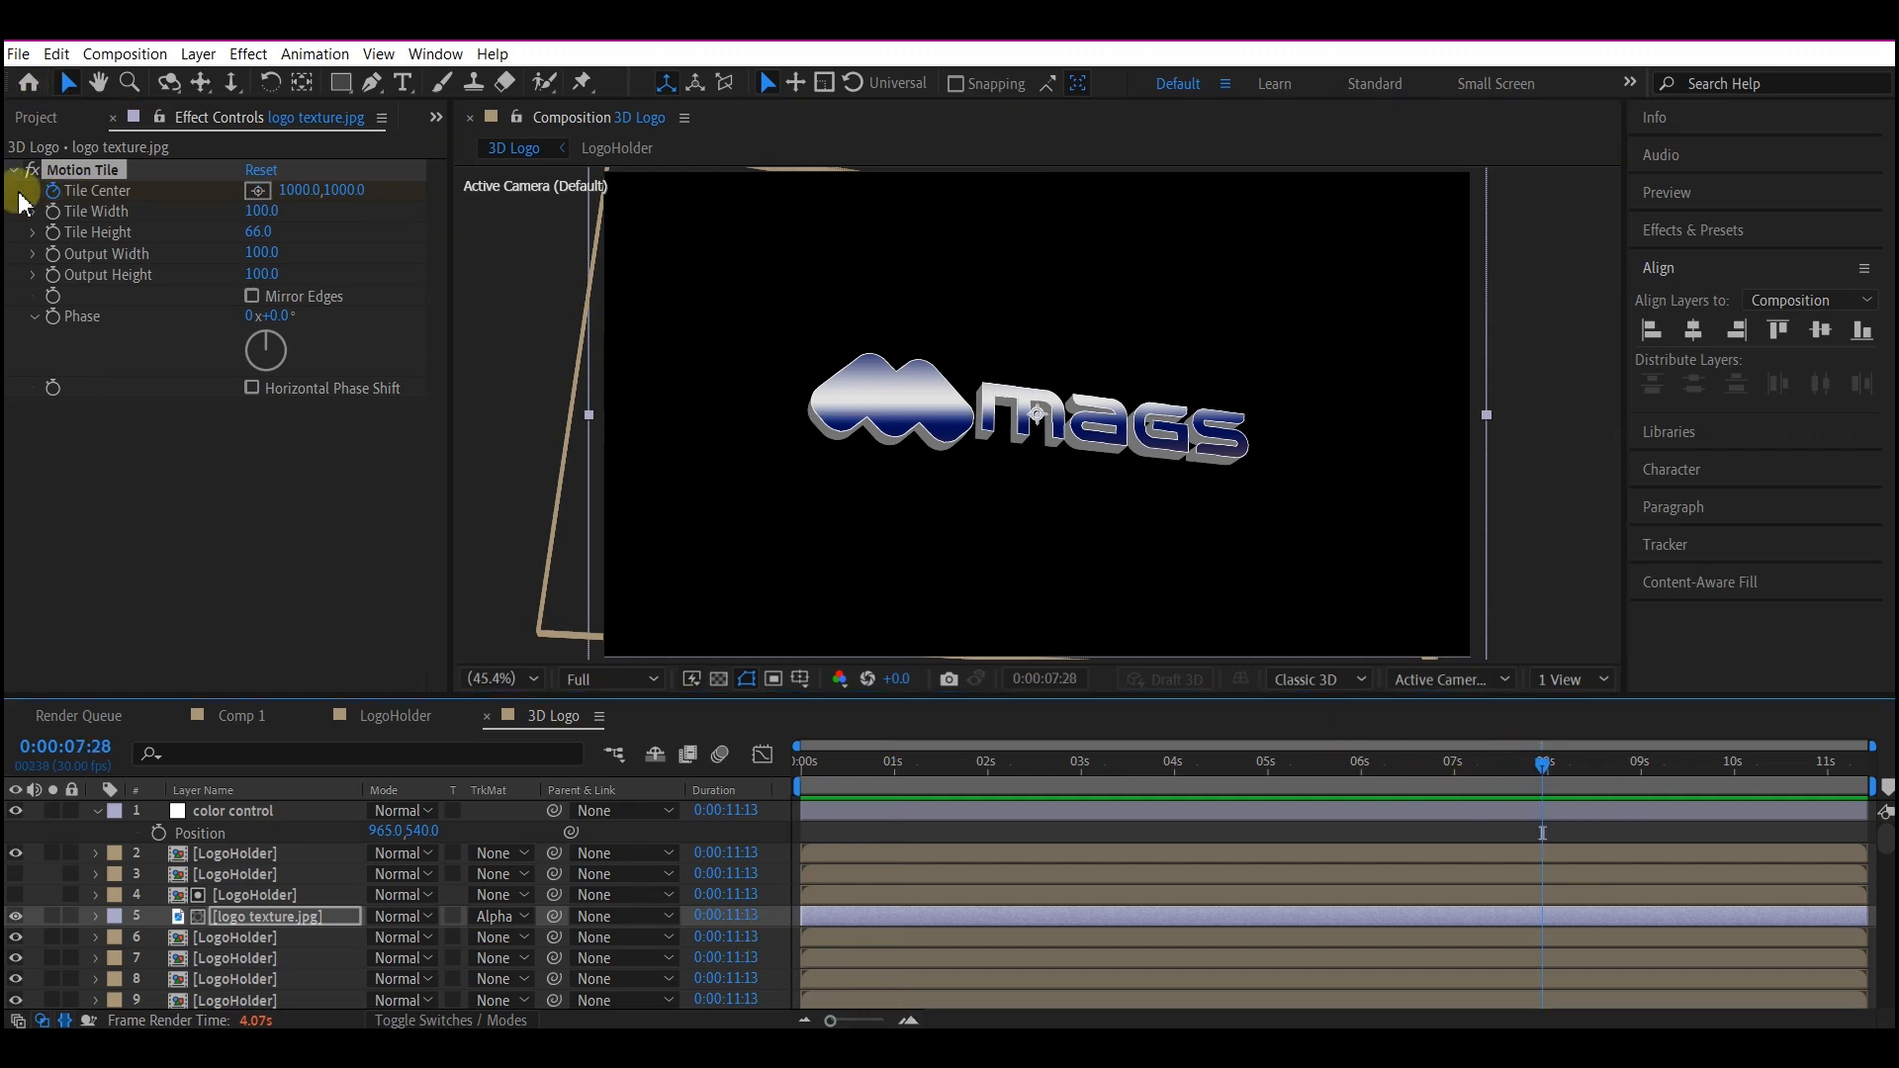
{"action": "left_click", "coordinate": [256, 190]}
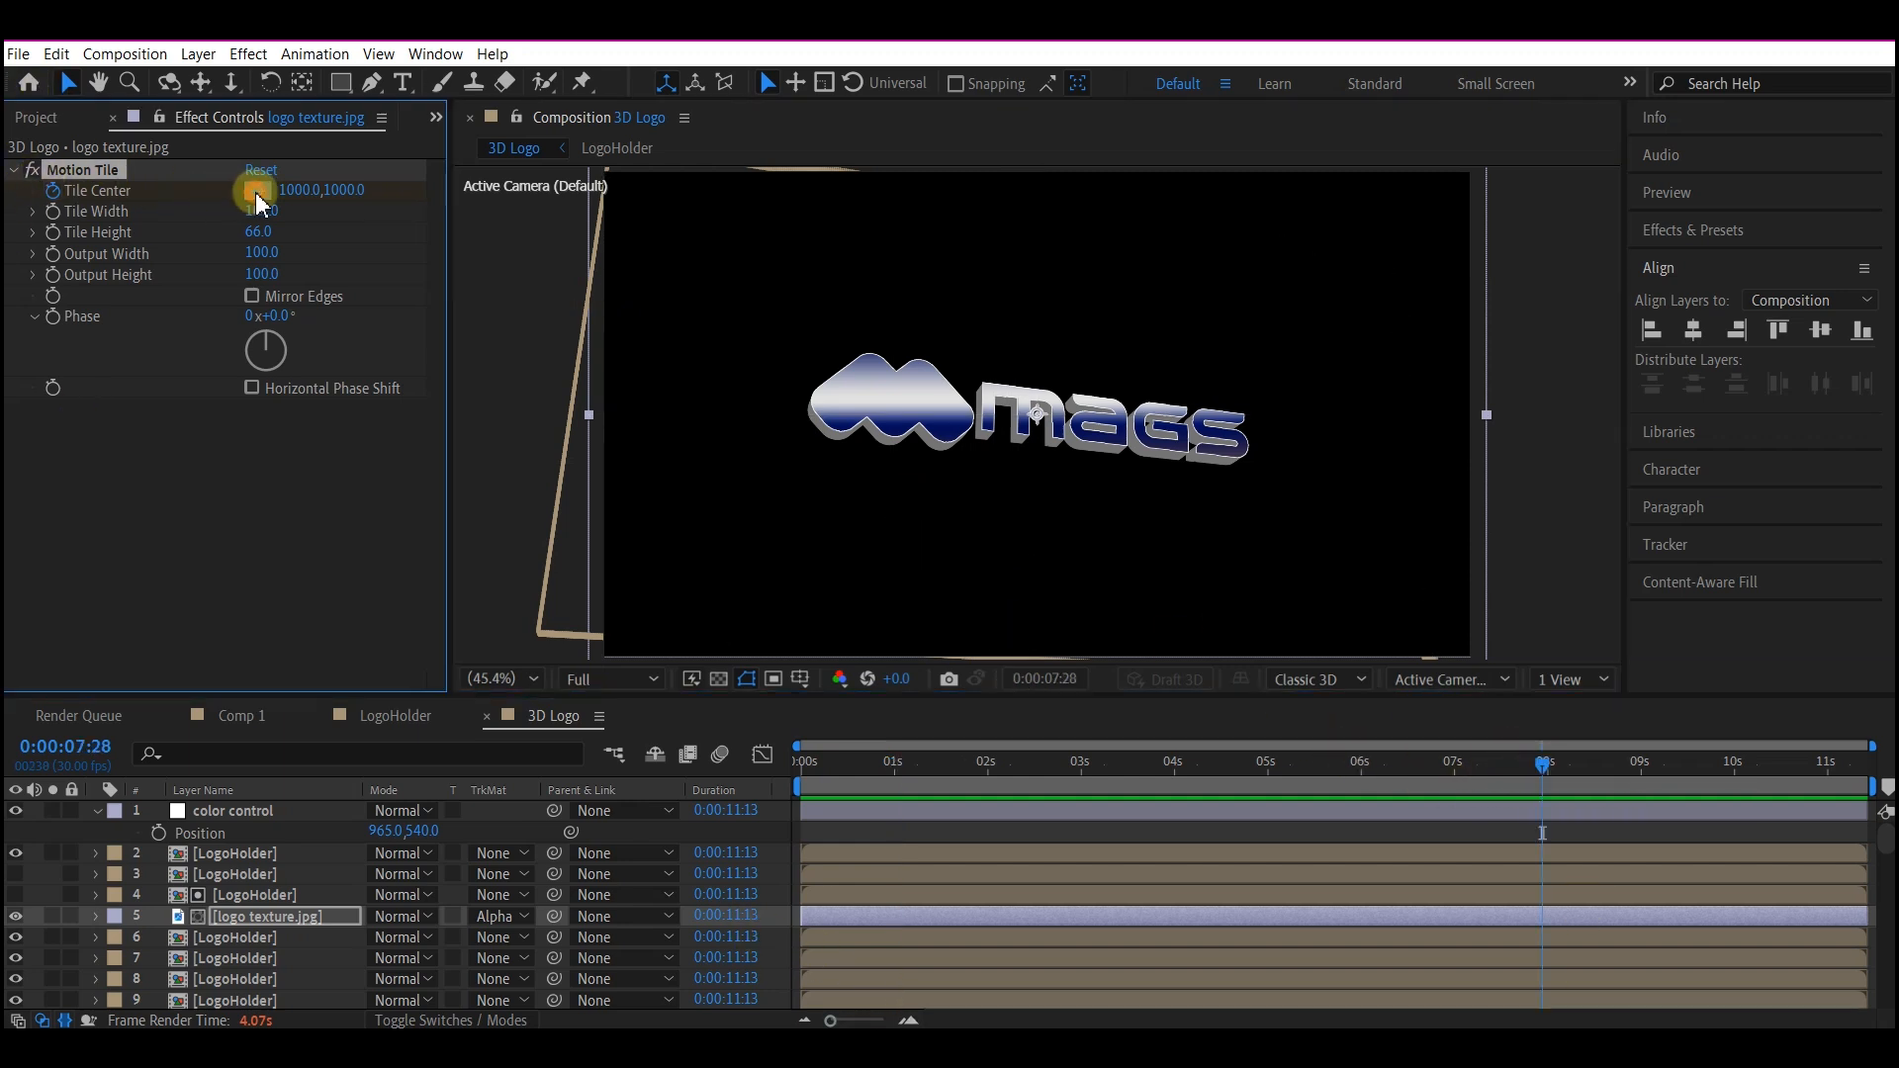
{"action": "left_click", "coordinate": [1050, 184]}
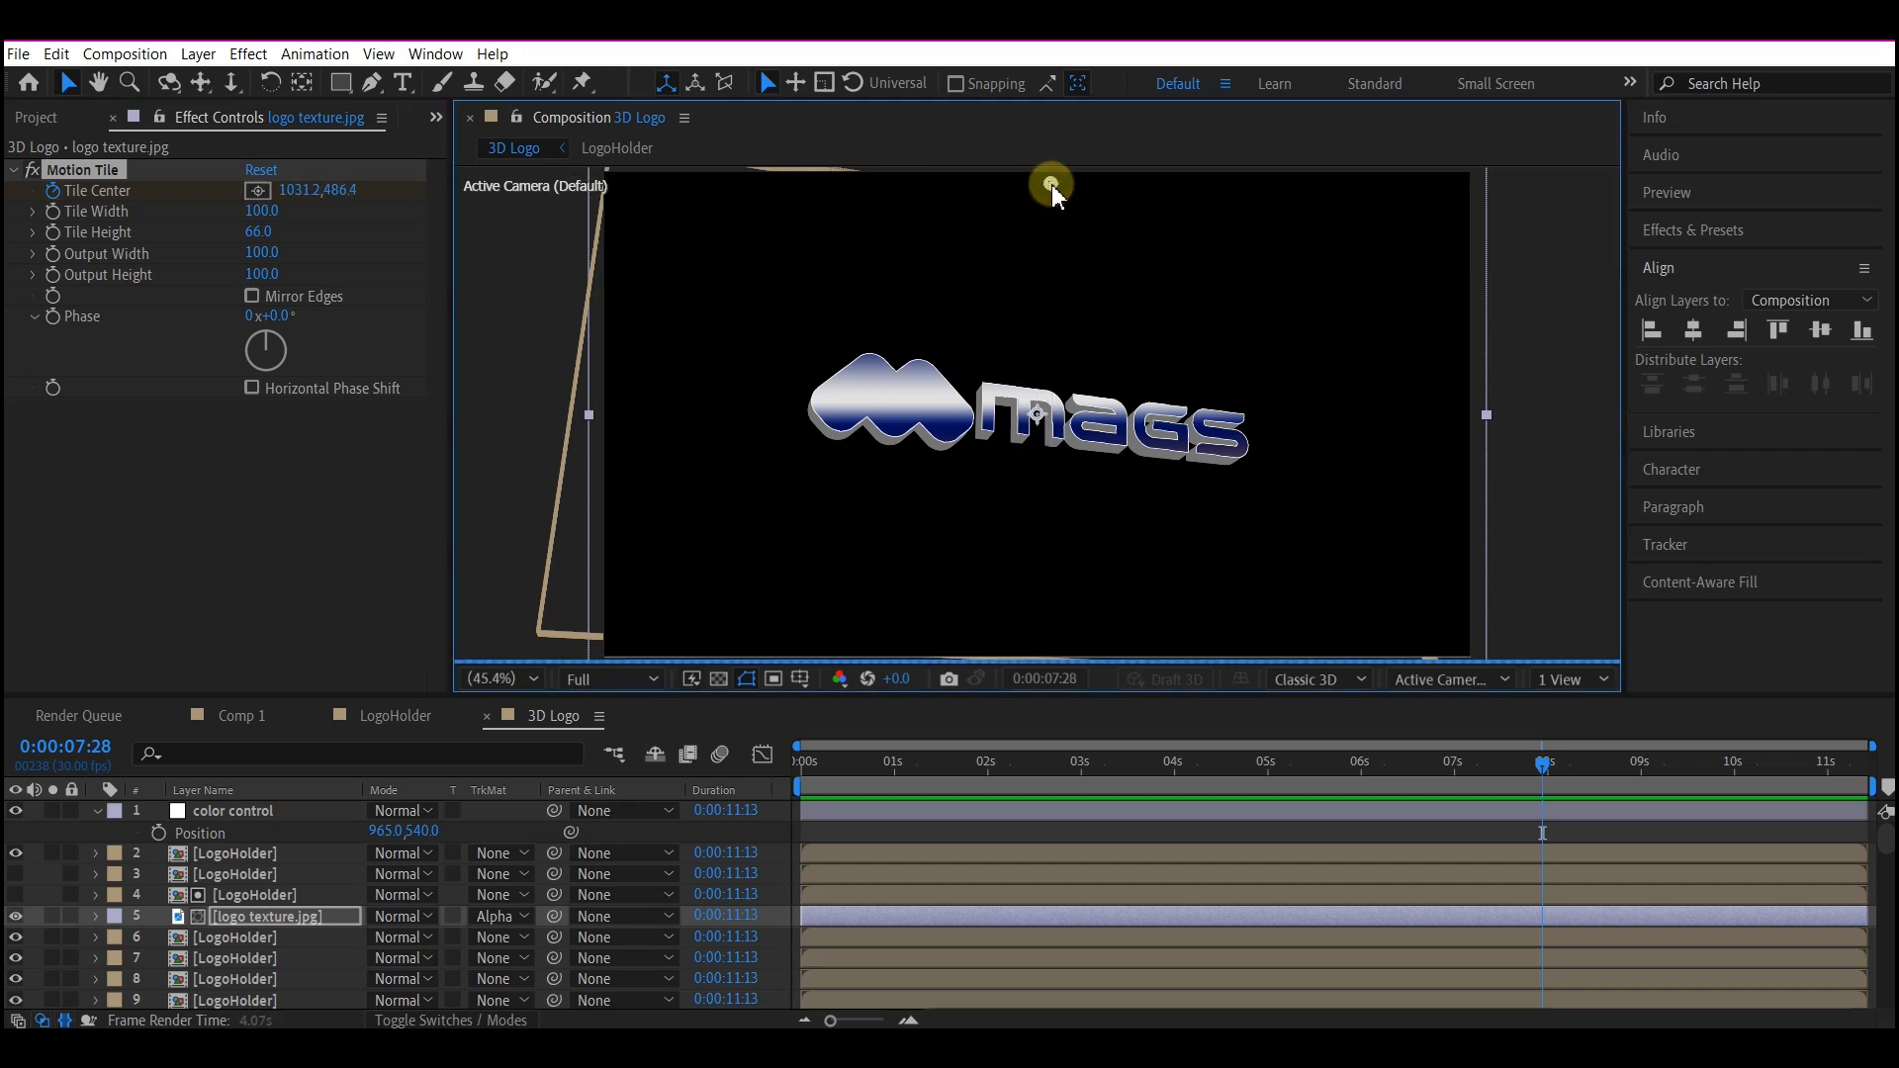
- Duplicate the logo texture.jpg layer, place the copy above the matte LogoHolder layer, and set it to No Track Matte
{"action": "left_click", "coordinate": [260, 918]}
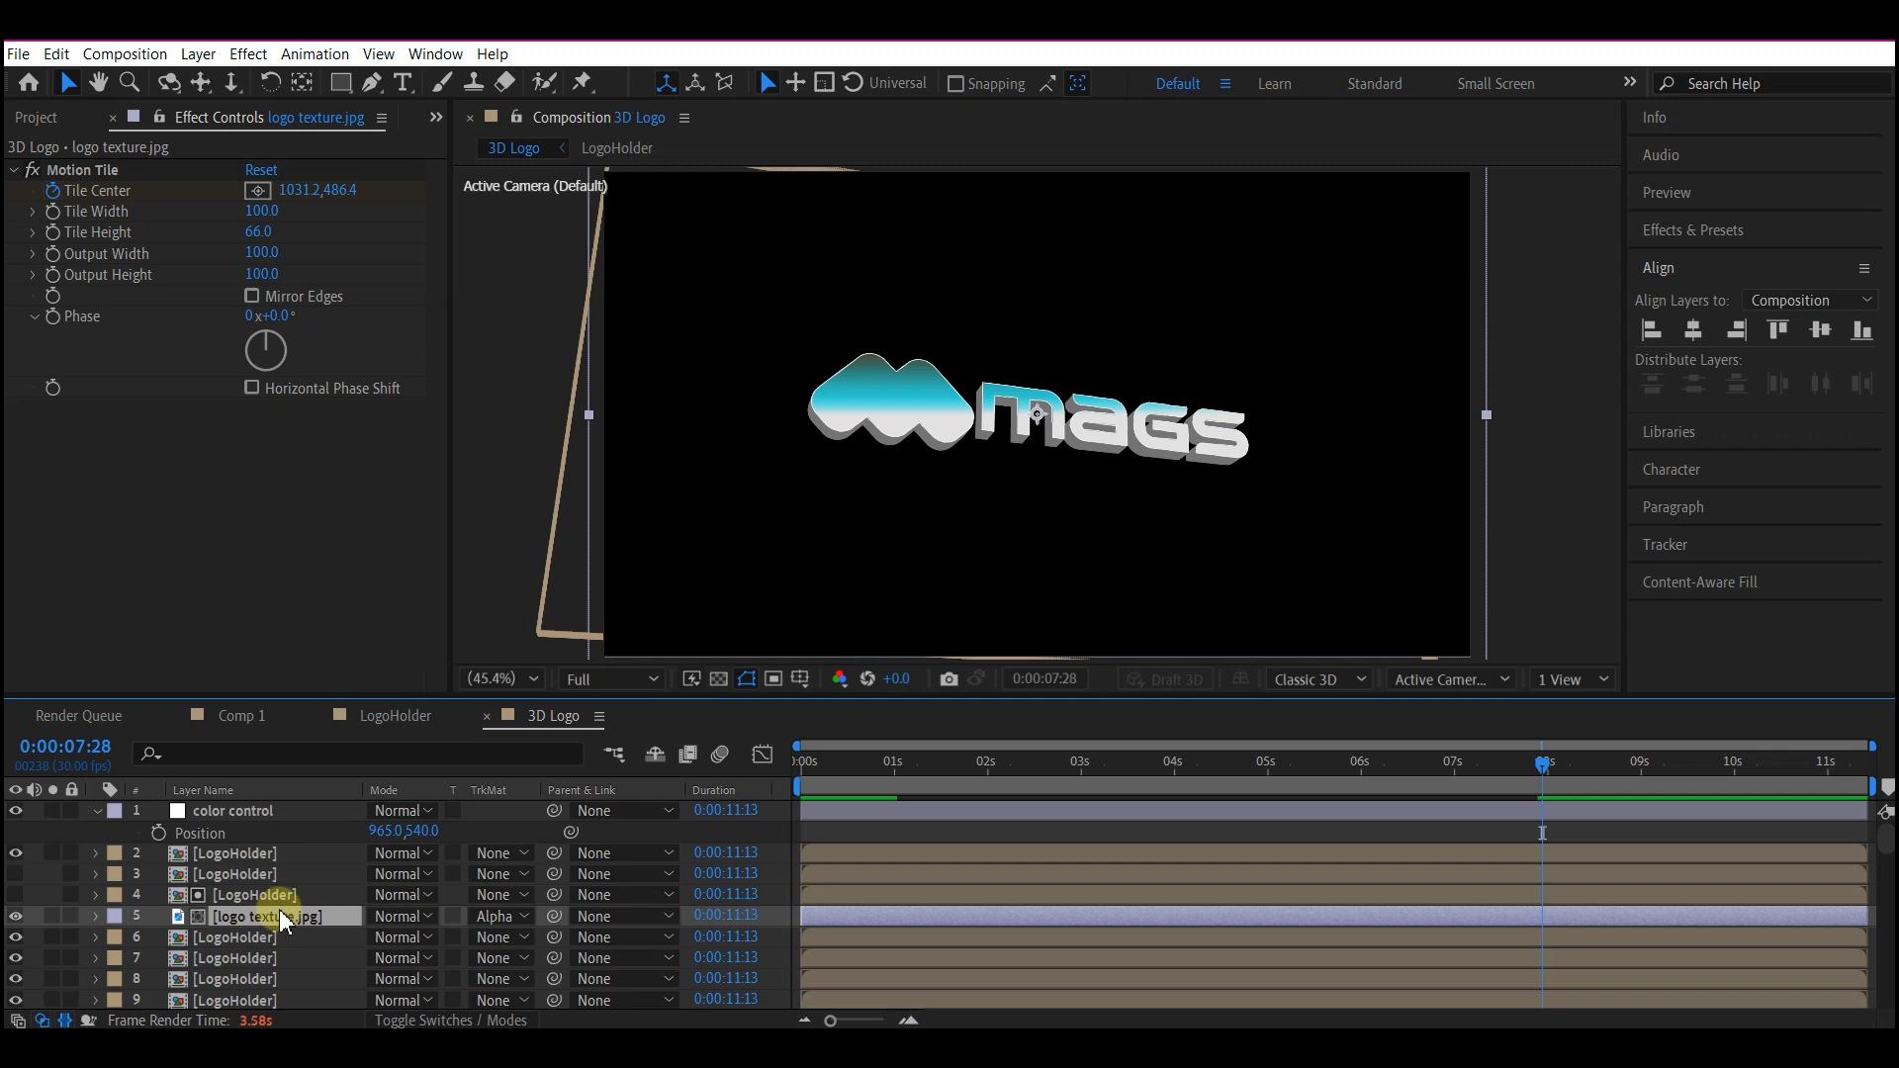
{"action": "key", "text": "ctrl+d"}
{"action": "key", "text": "ctrl+bracketright"}
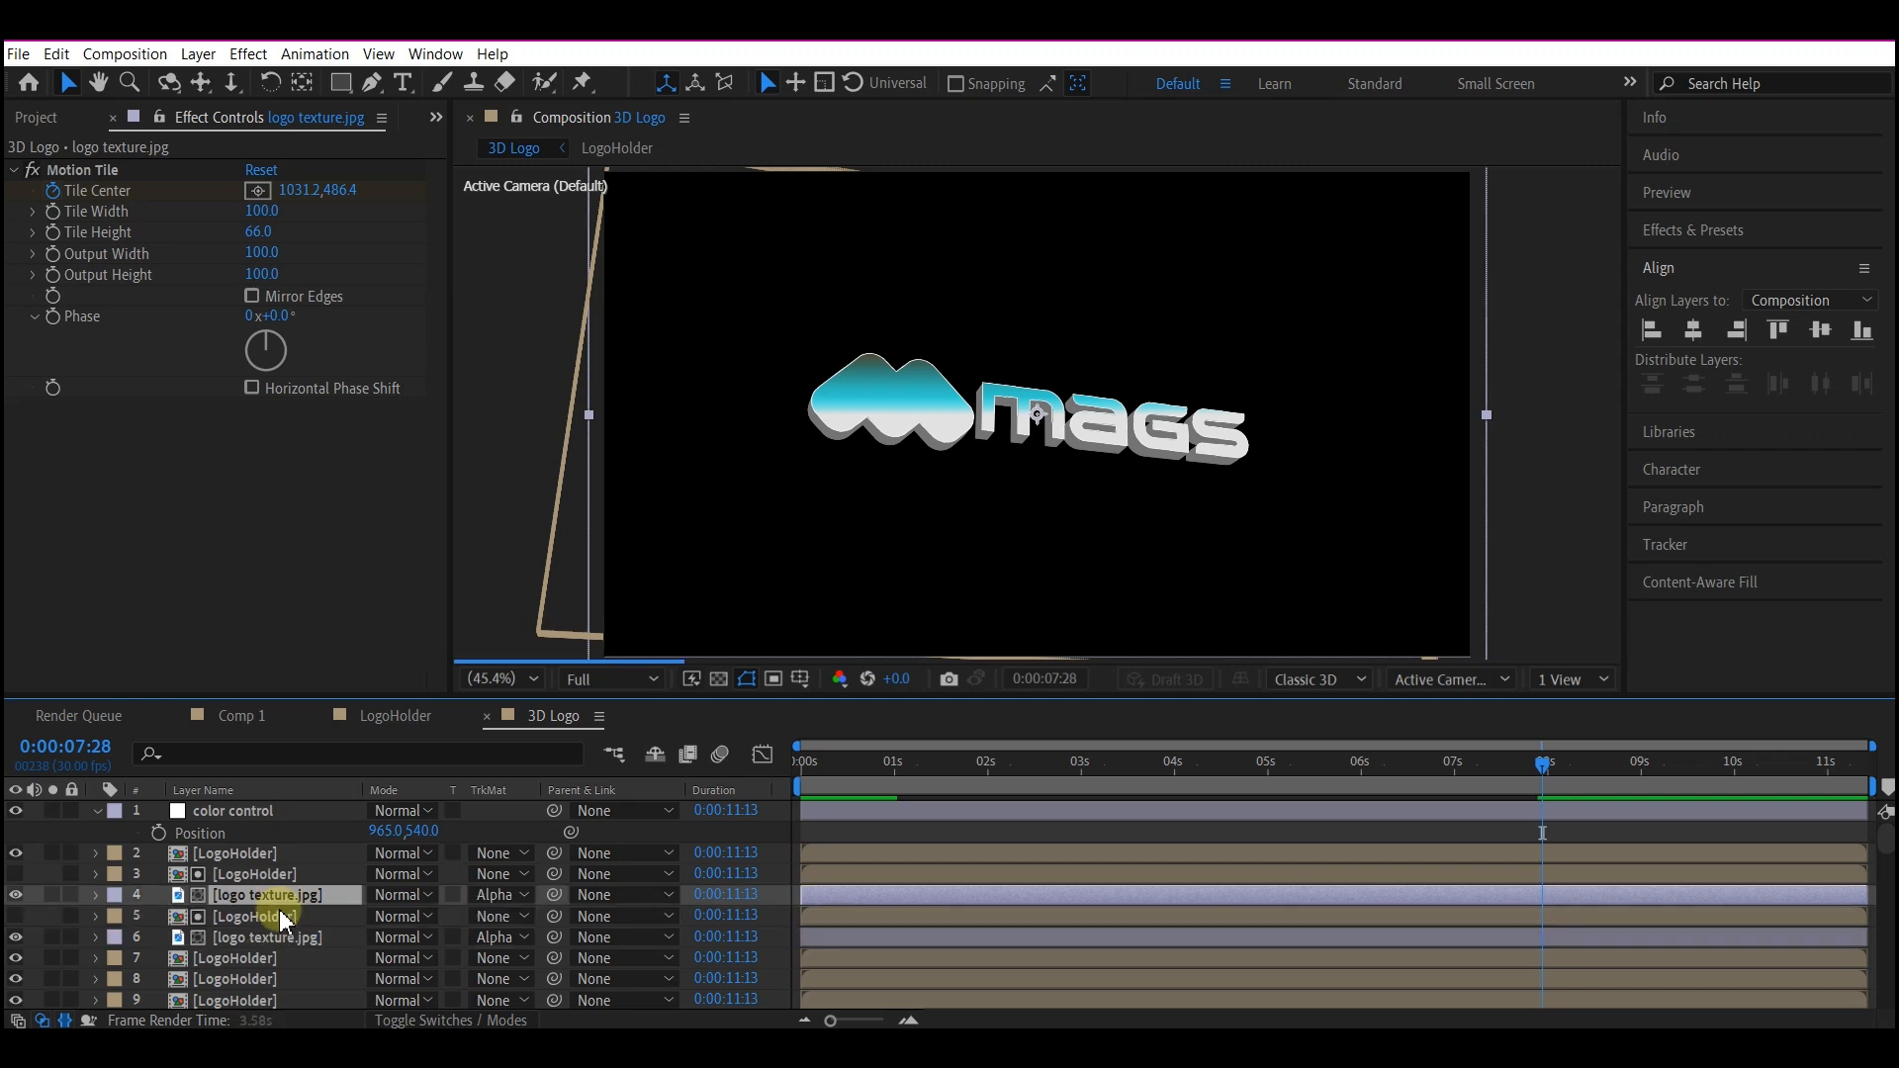
{"action": "left_click", "coordinate": [496, 895]}
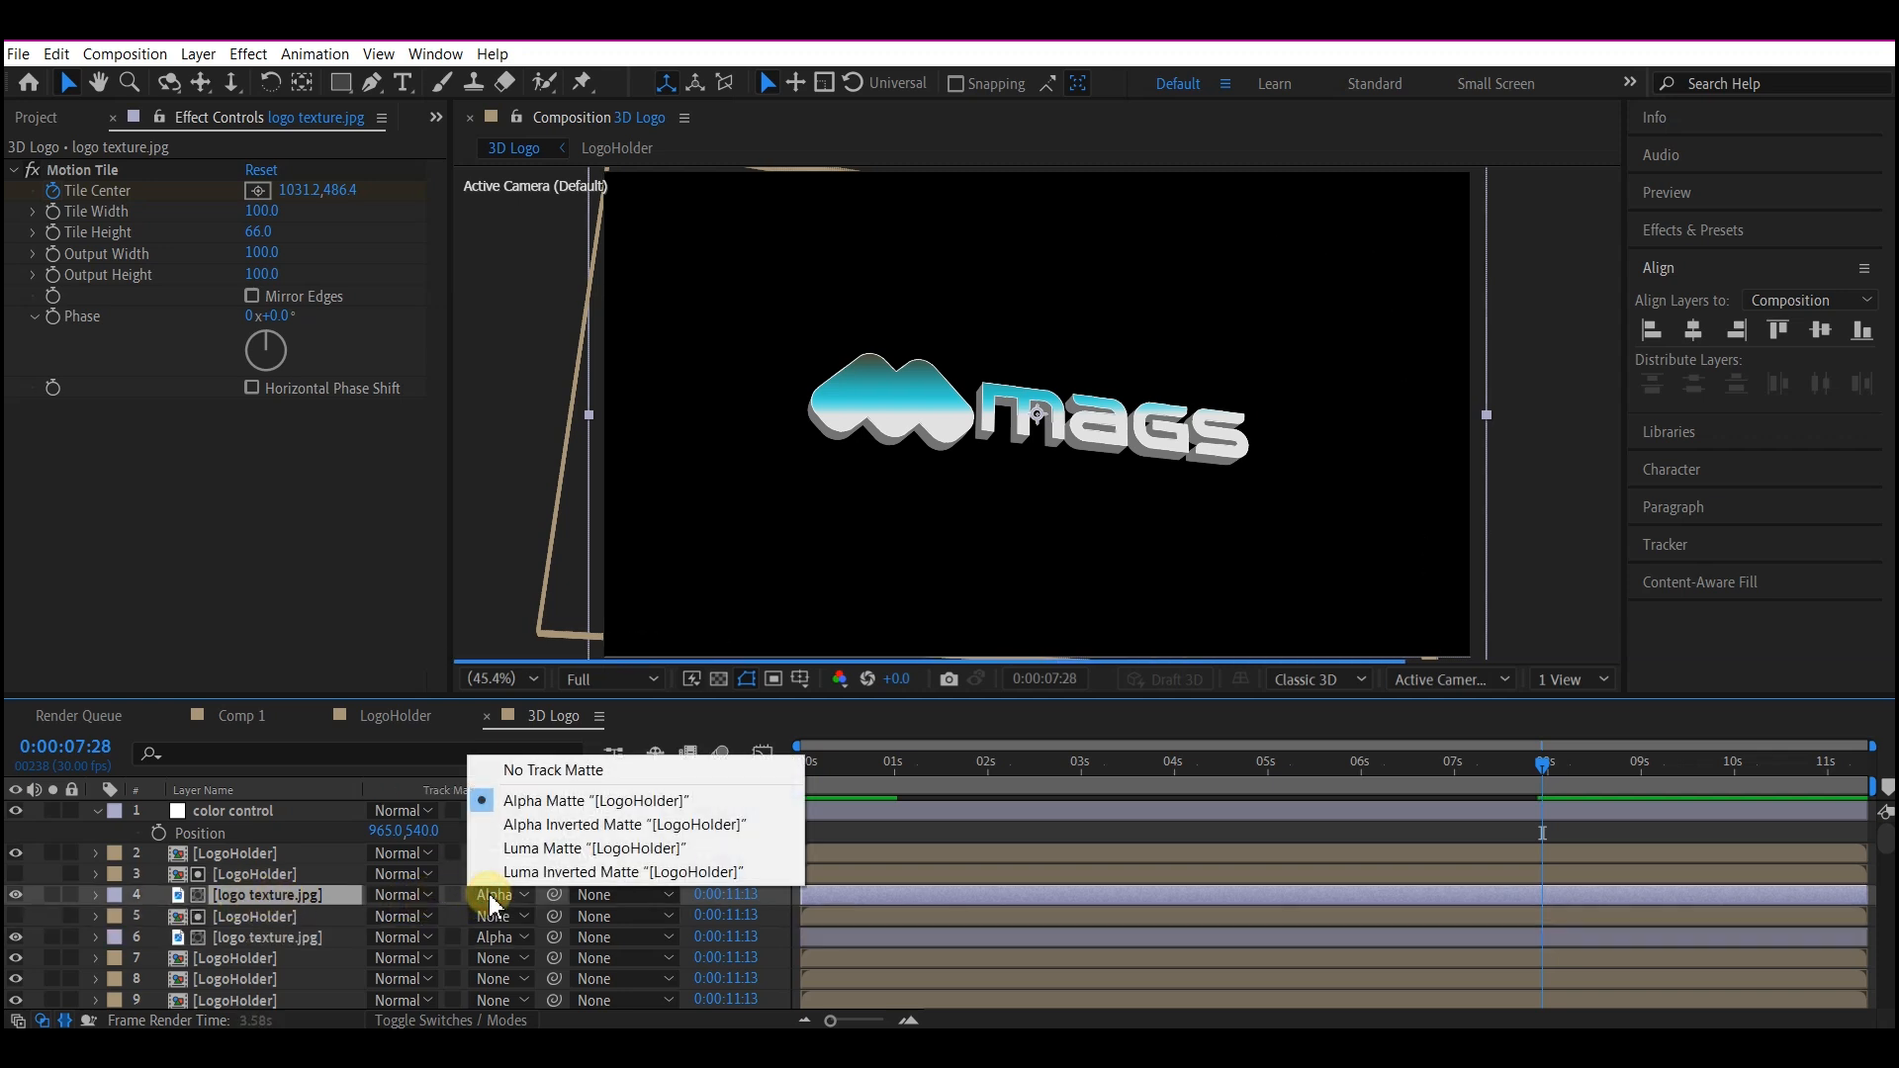
{"action": "left_click", "coordinate": [521, 772]}
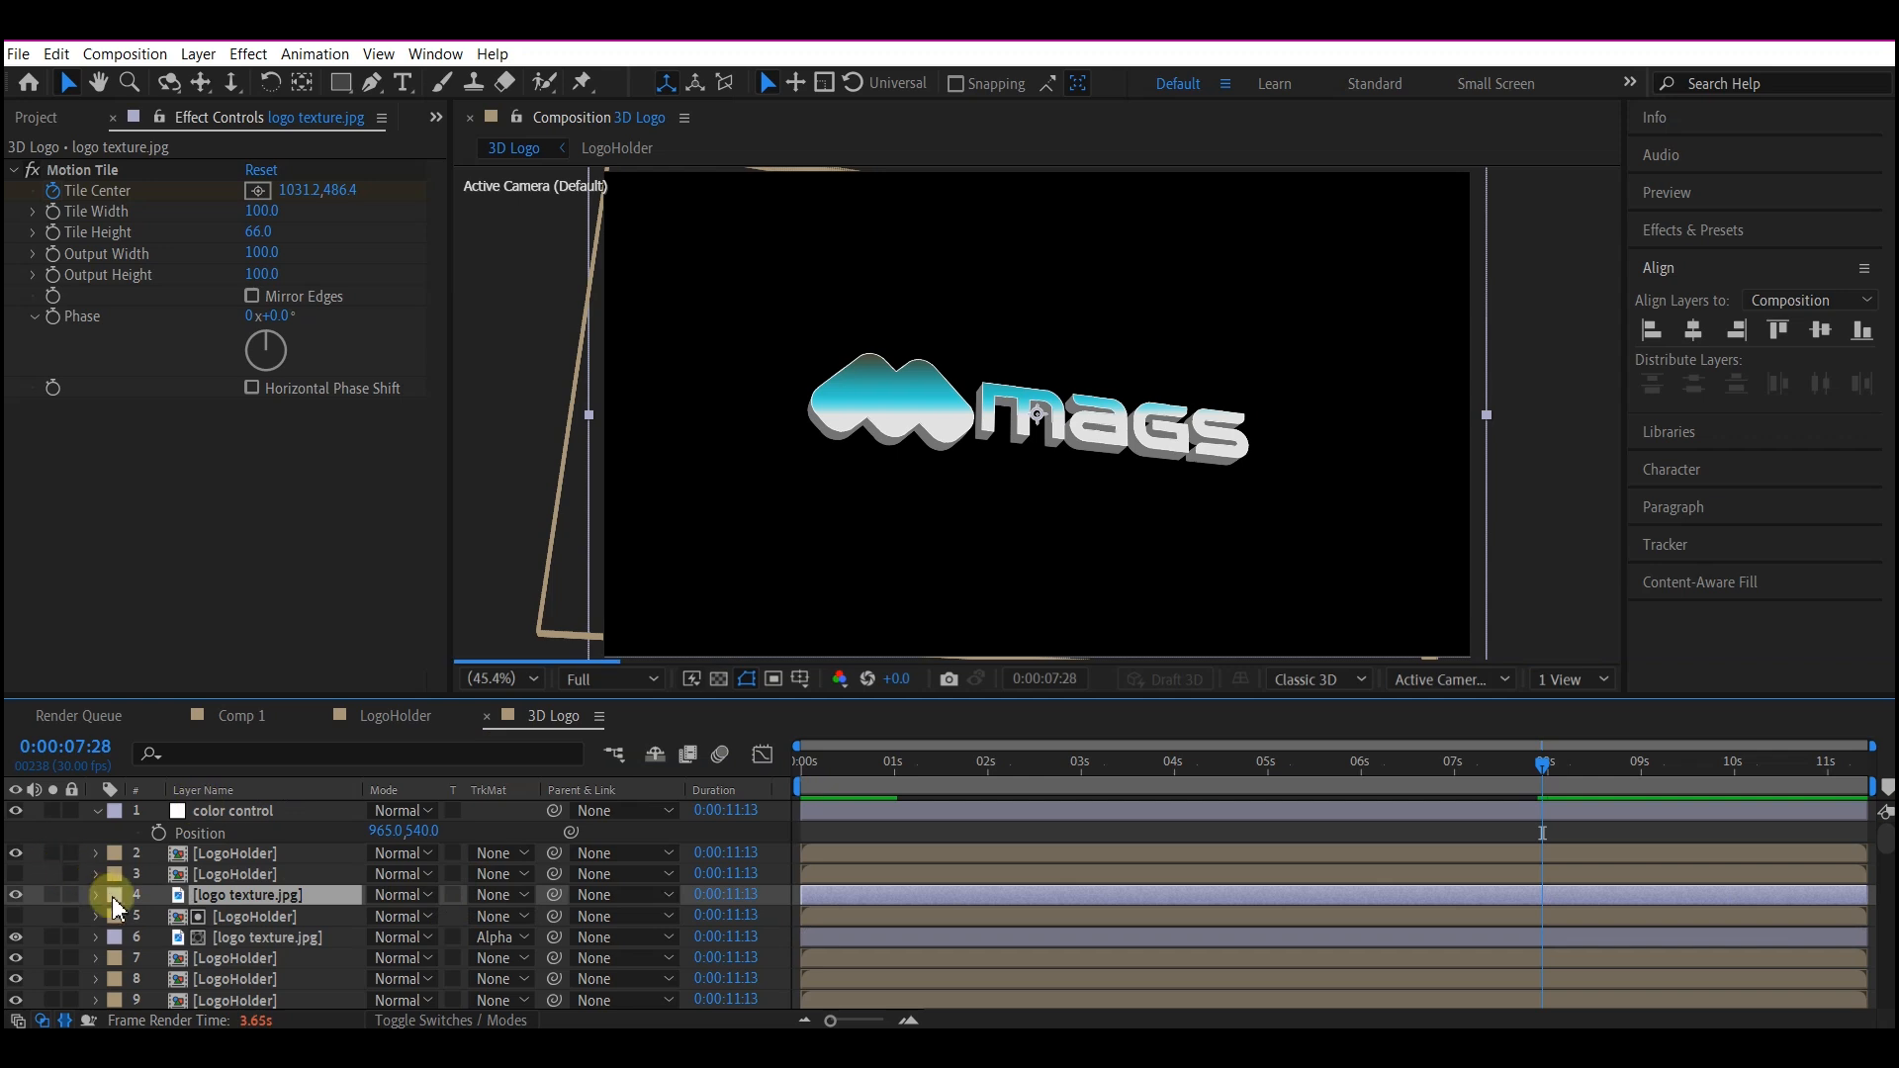
- Duplicate the hidden LogoHolder layer above the upper logo texture.jpg layer and make the lower copy visible
{"action": "left_click", "coordinate": [236, 875]}
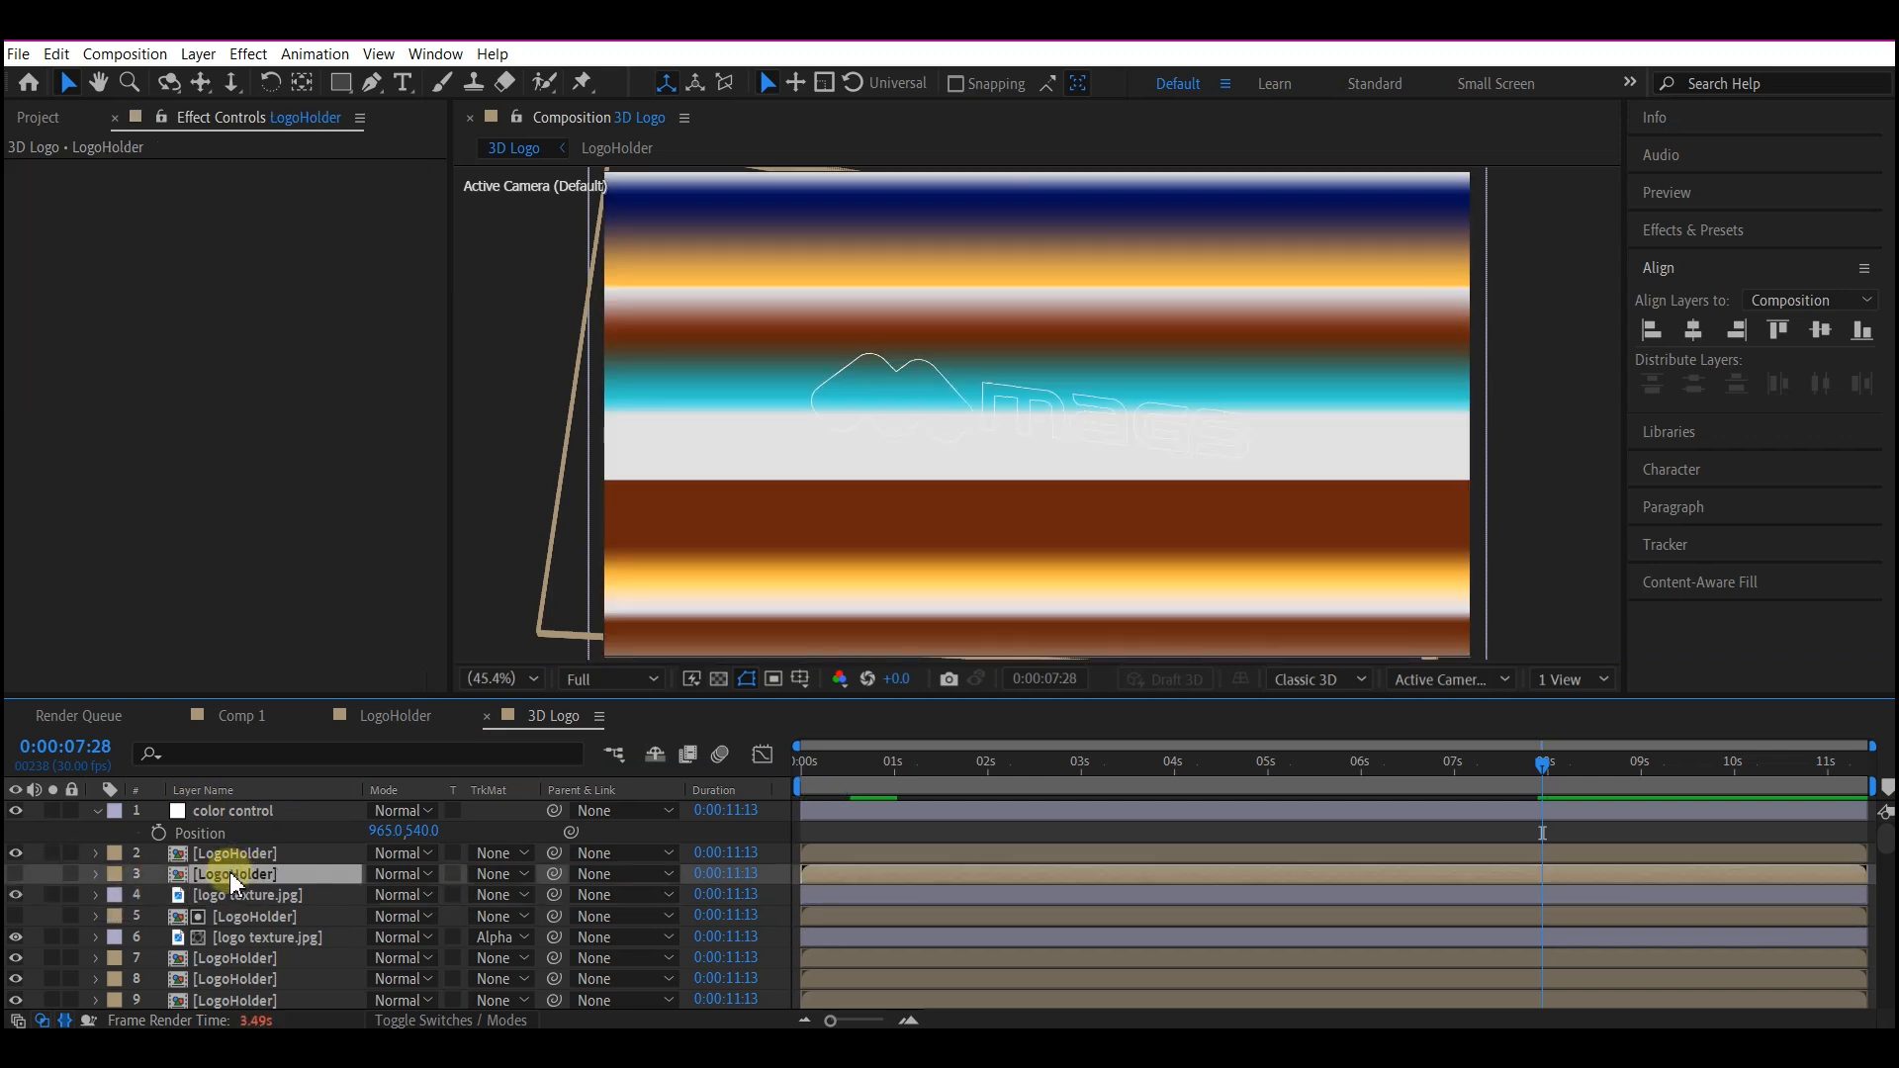
{"action": "key", "text": "ctrl+d"}
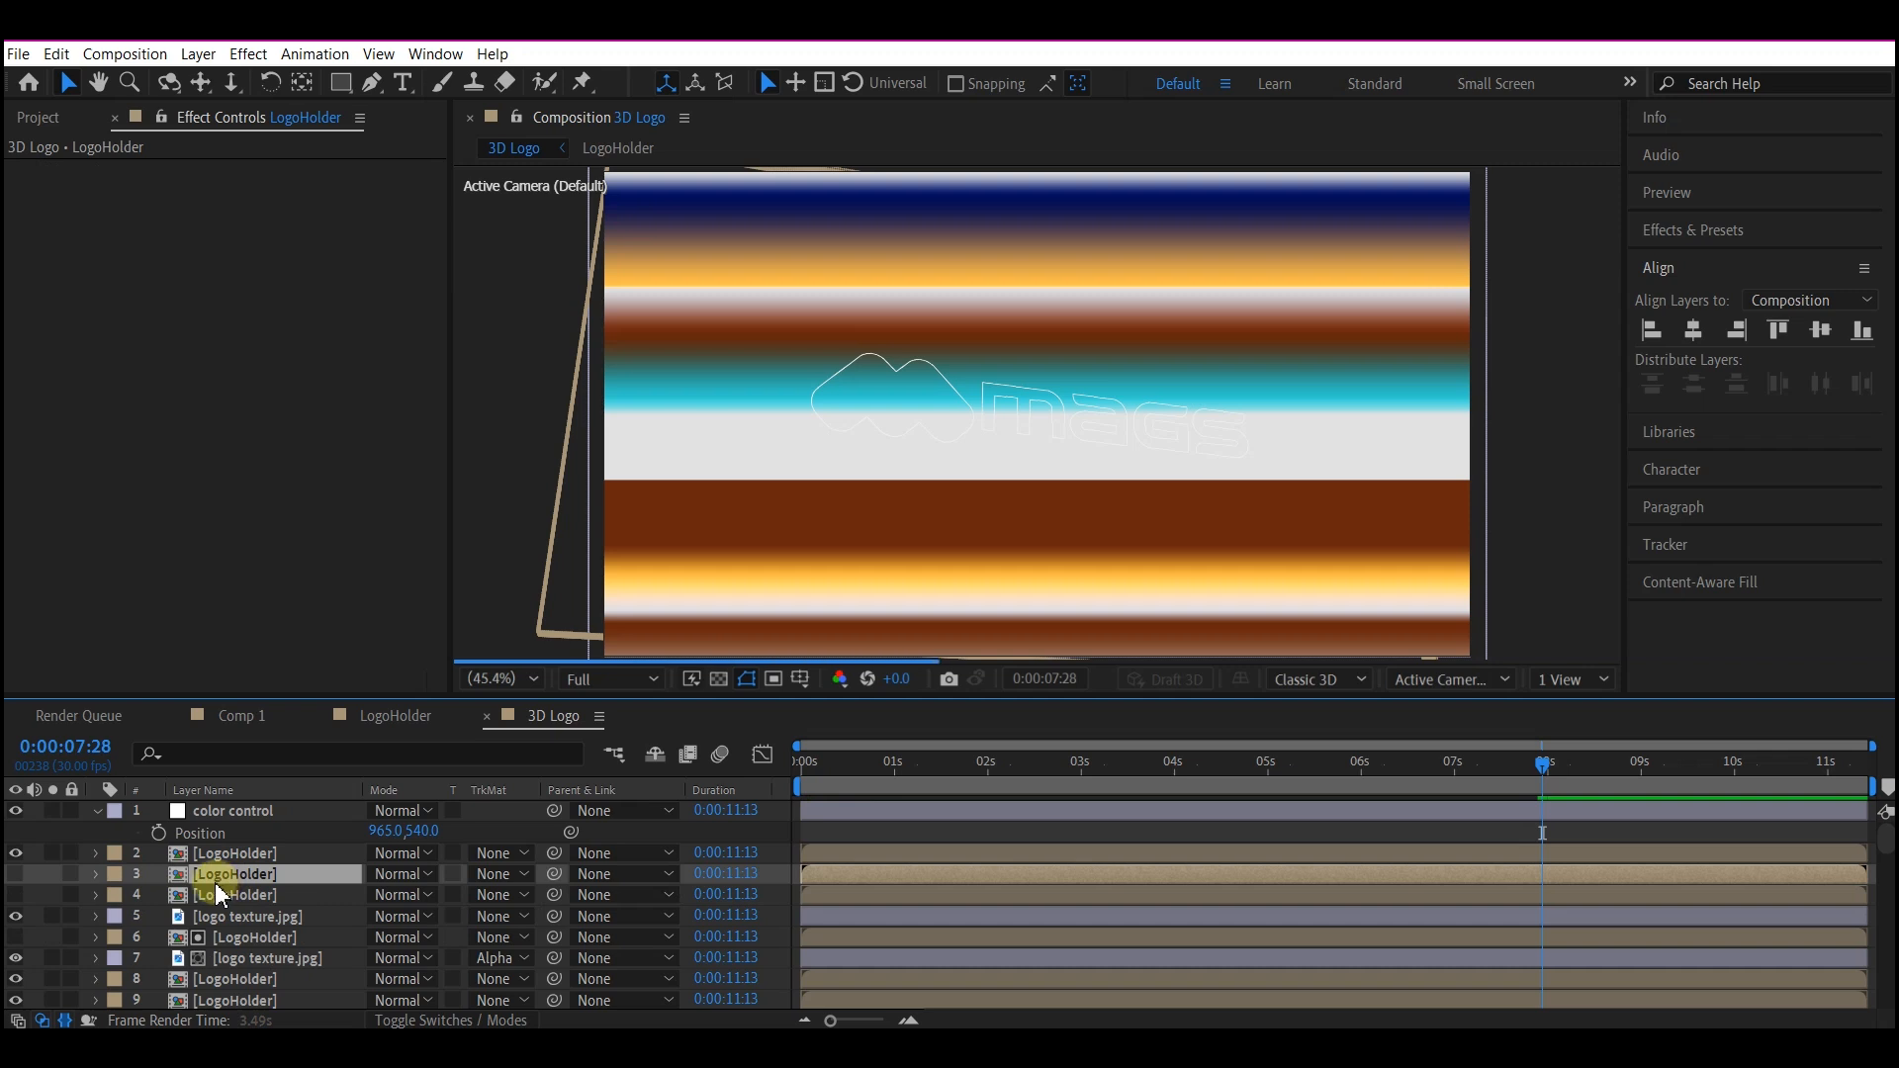
{"action": "left_click", "coordinate": [226, 895]}
{"action": "left_click", "coordinate": [16, 896]}
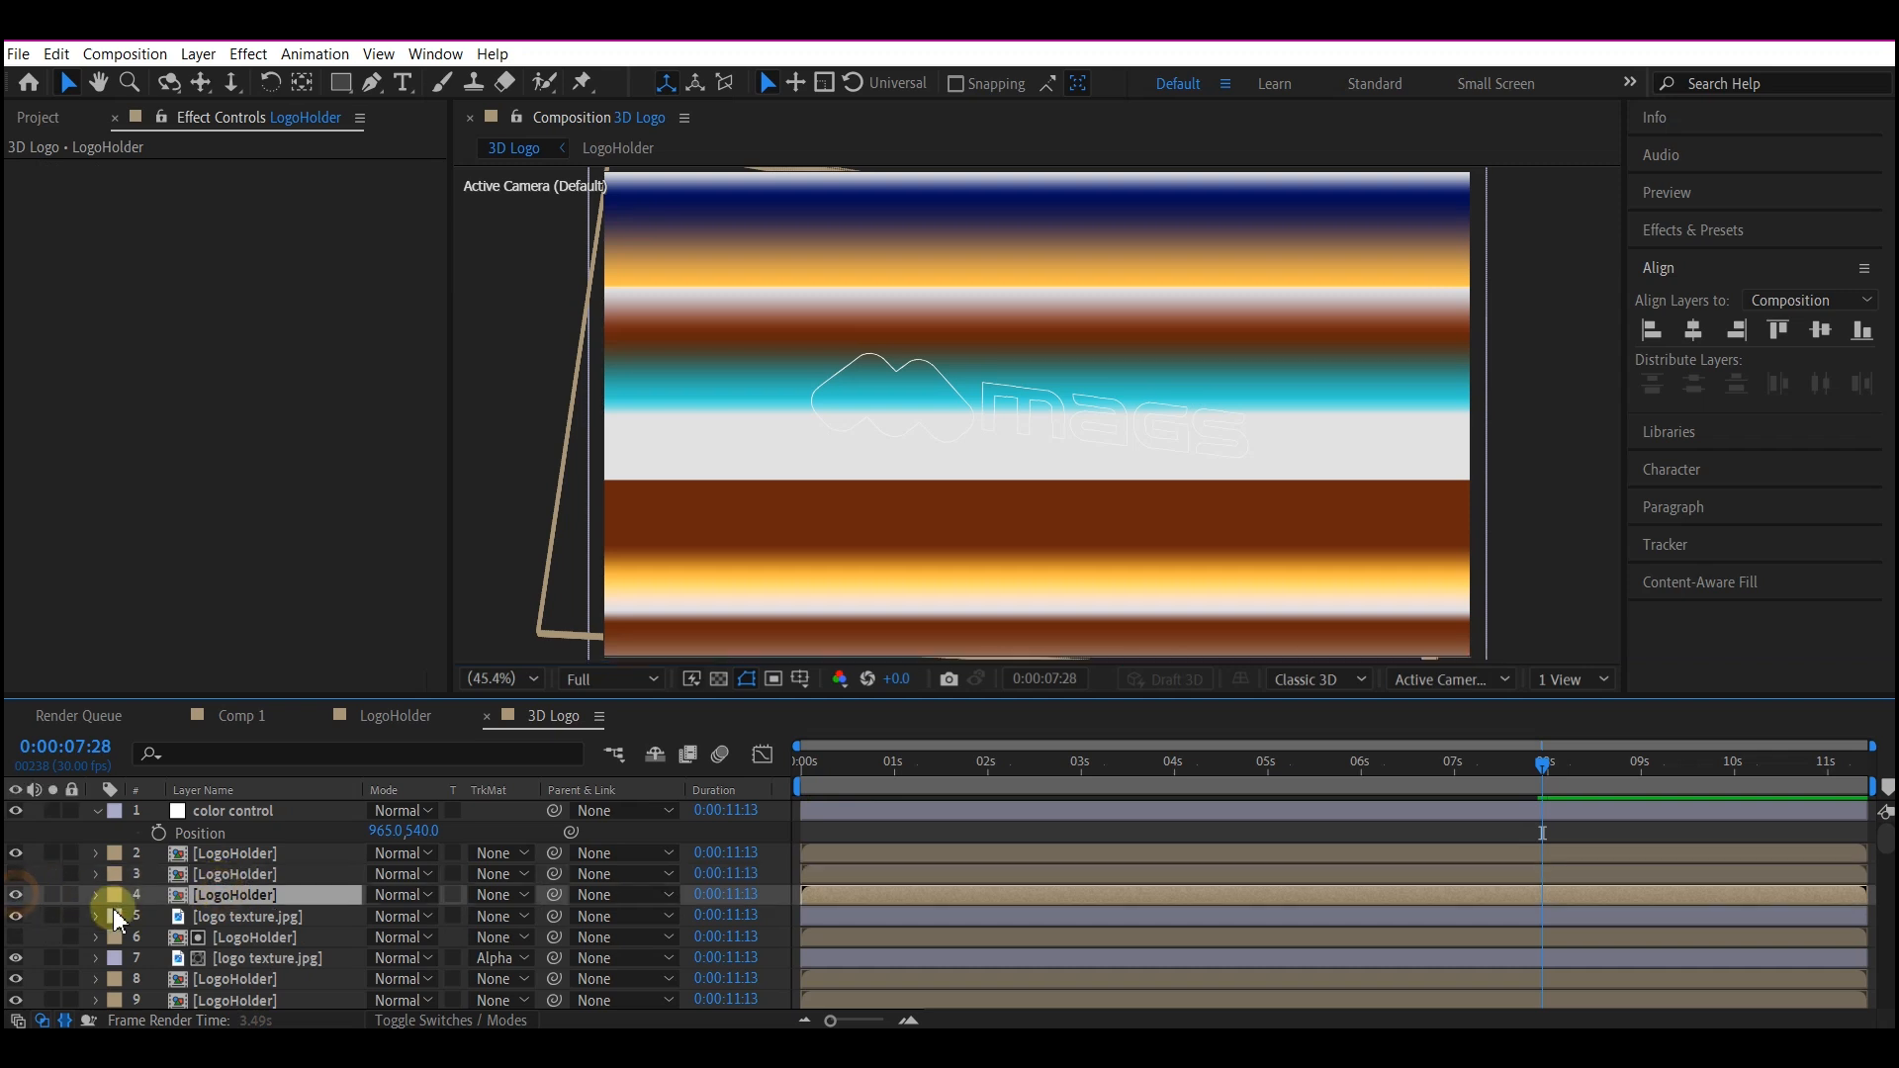
- Place the visible LogoHolder copy directly below the upper logo texture.jpg layer and set its track matte to Luma Matte
{"action": "mouse_move", "coordinate": [224, 920]}
{"action": "left_mouse_down"}
{"action": "mouse_move", "coordinate": [237, 875]}
{"action": "mouse_move", "coordinate": [241, 902]}
{"action": "left_mouse_up"}
{"action": "left_click", "coordinate": [246, 923]}
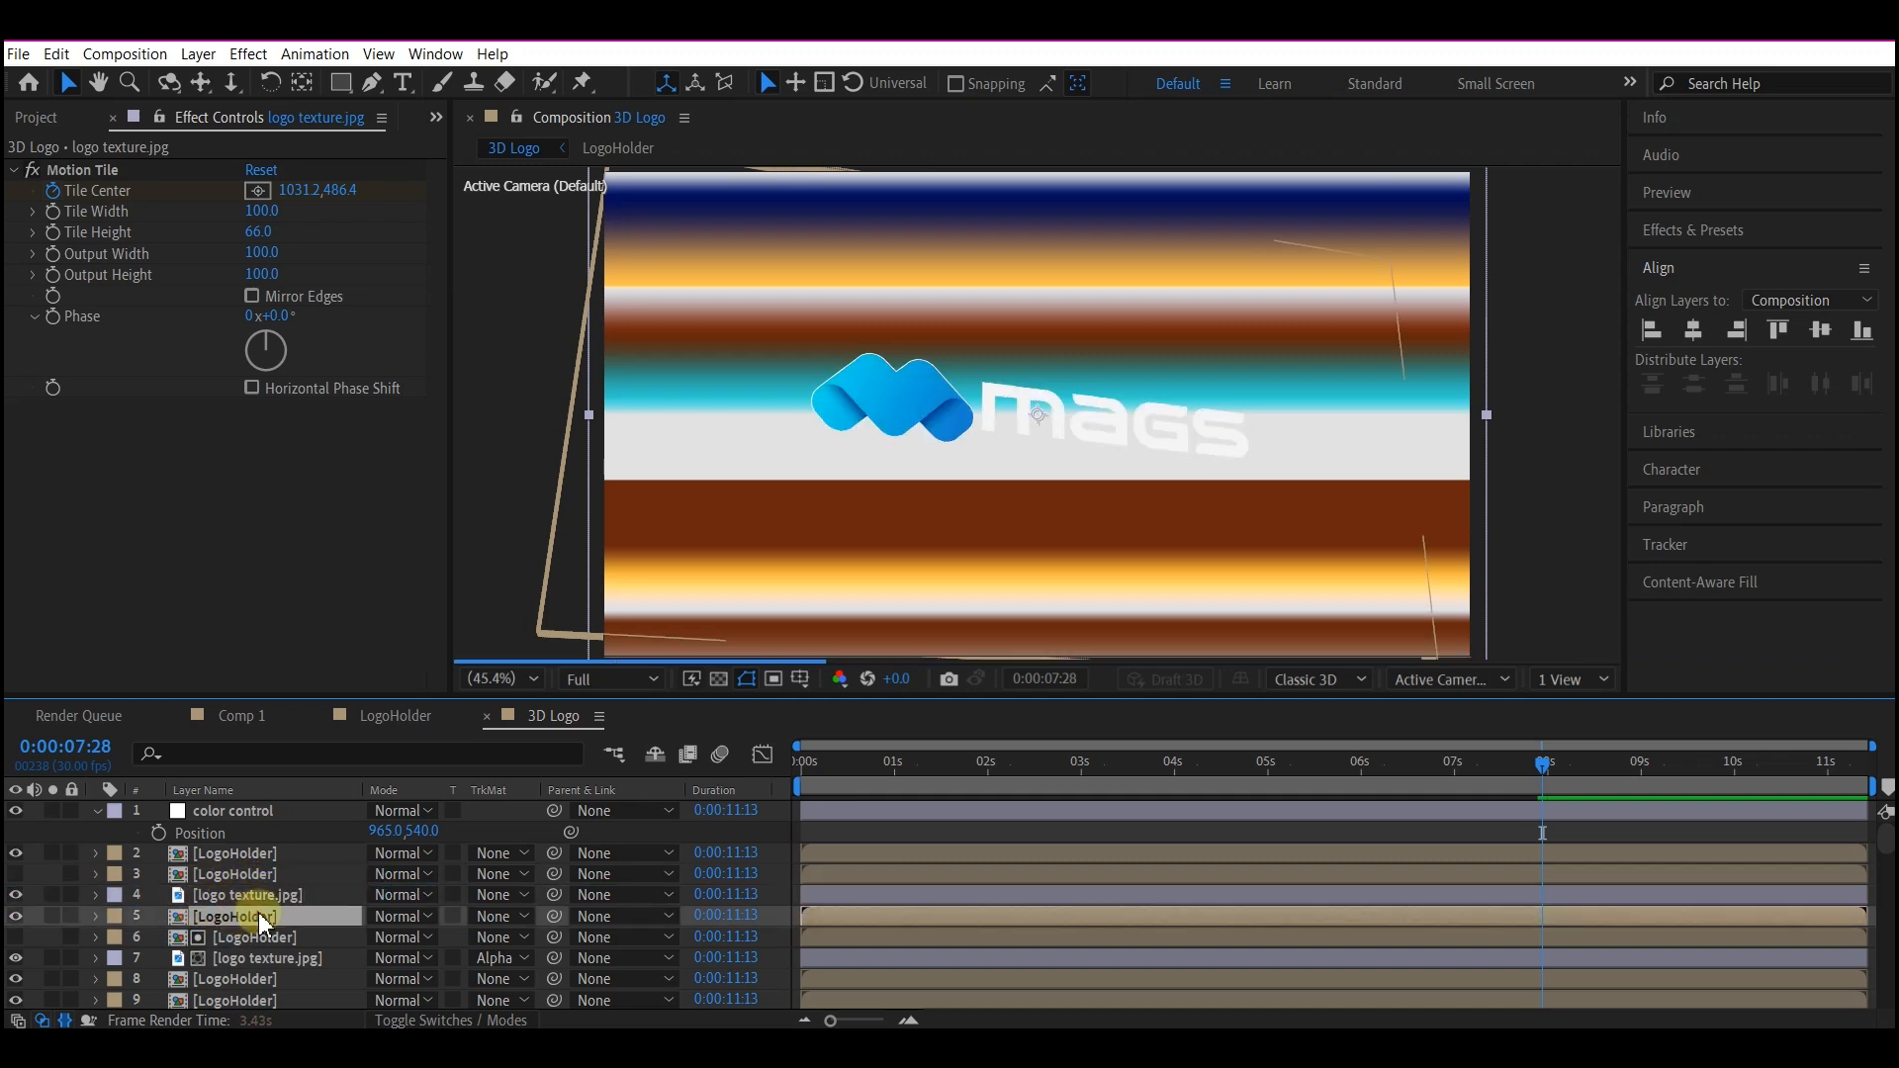
{"action": "left_click", "coordinate": [498, 920]}
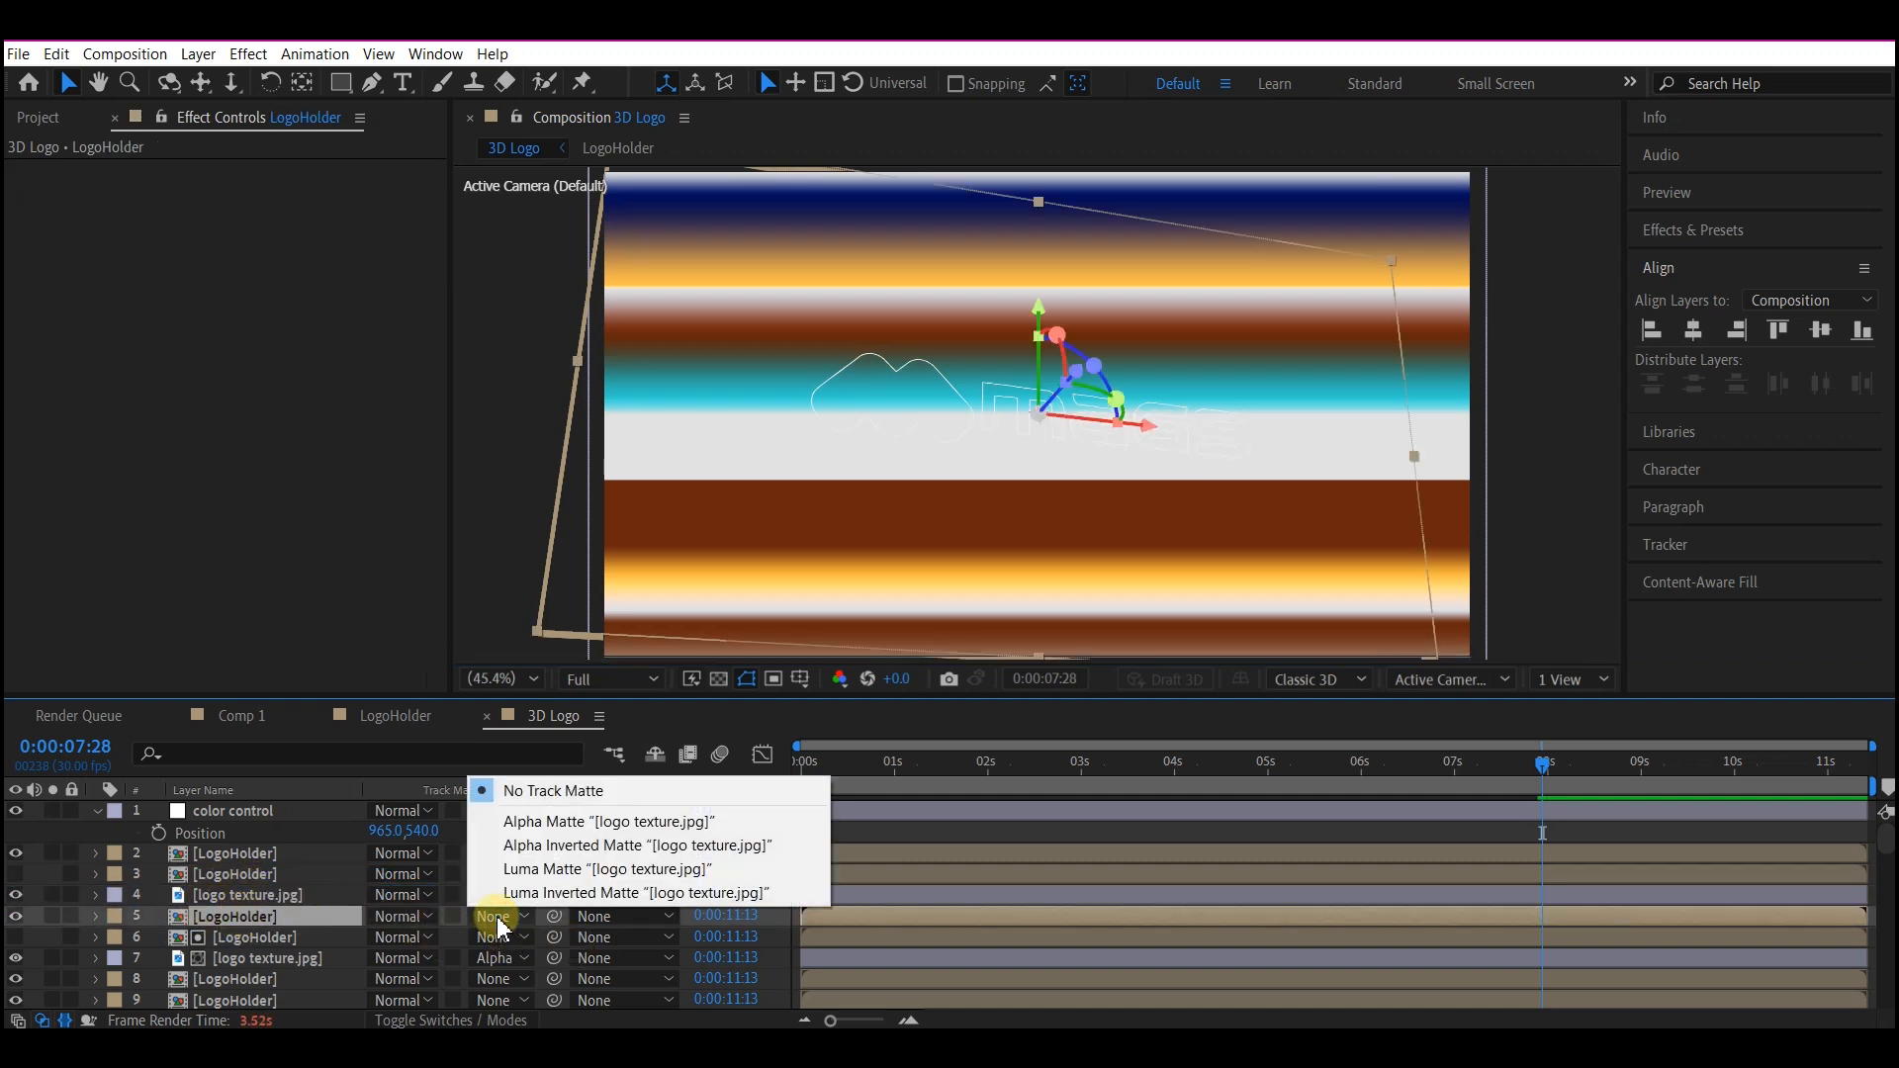
{"action": "left_click", "coordinate": [527, 875]}
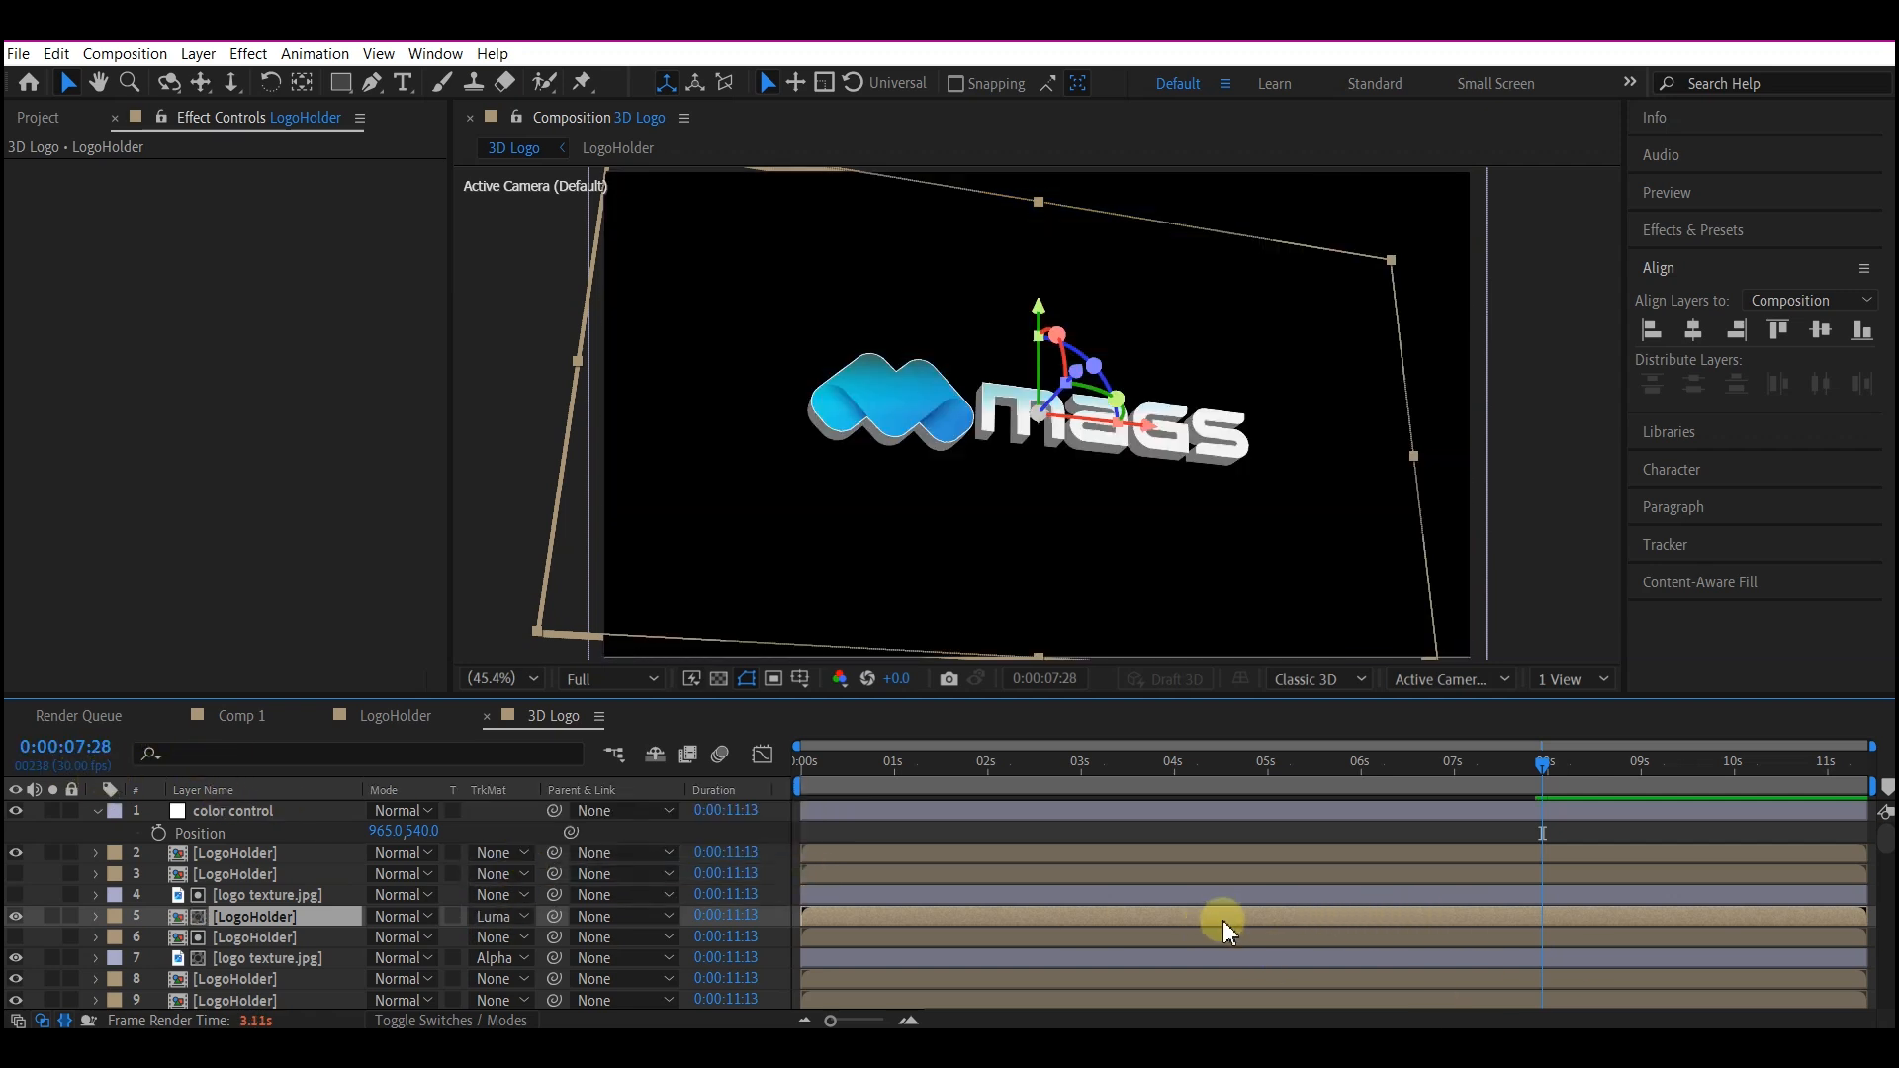
- Keyframe the luma-matted LogoHolder layer's Opacity from 0% at 0:00:06:09 to 100% at 0:00:07:05
{"action": "left_click", "coordinate": [1363, 762]}
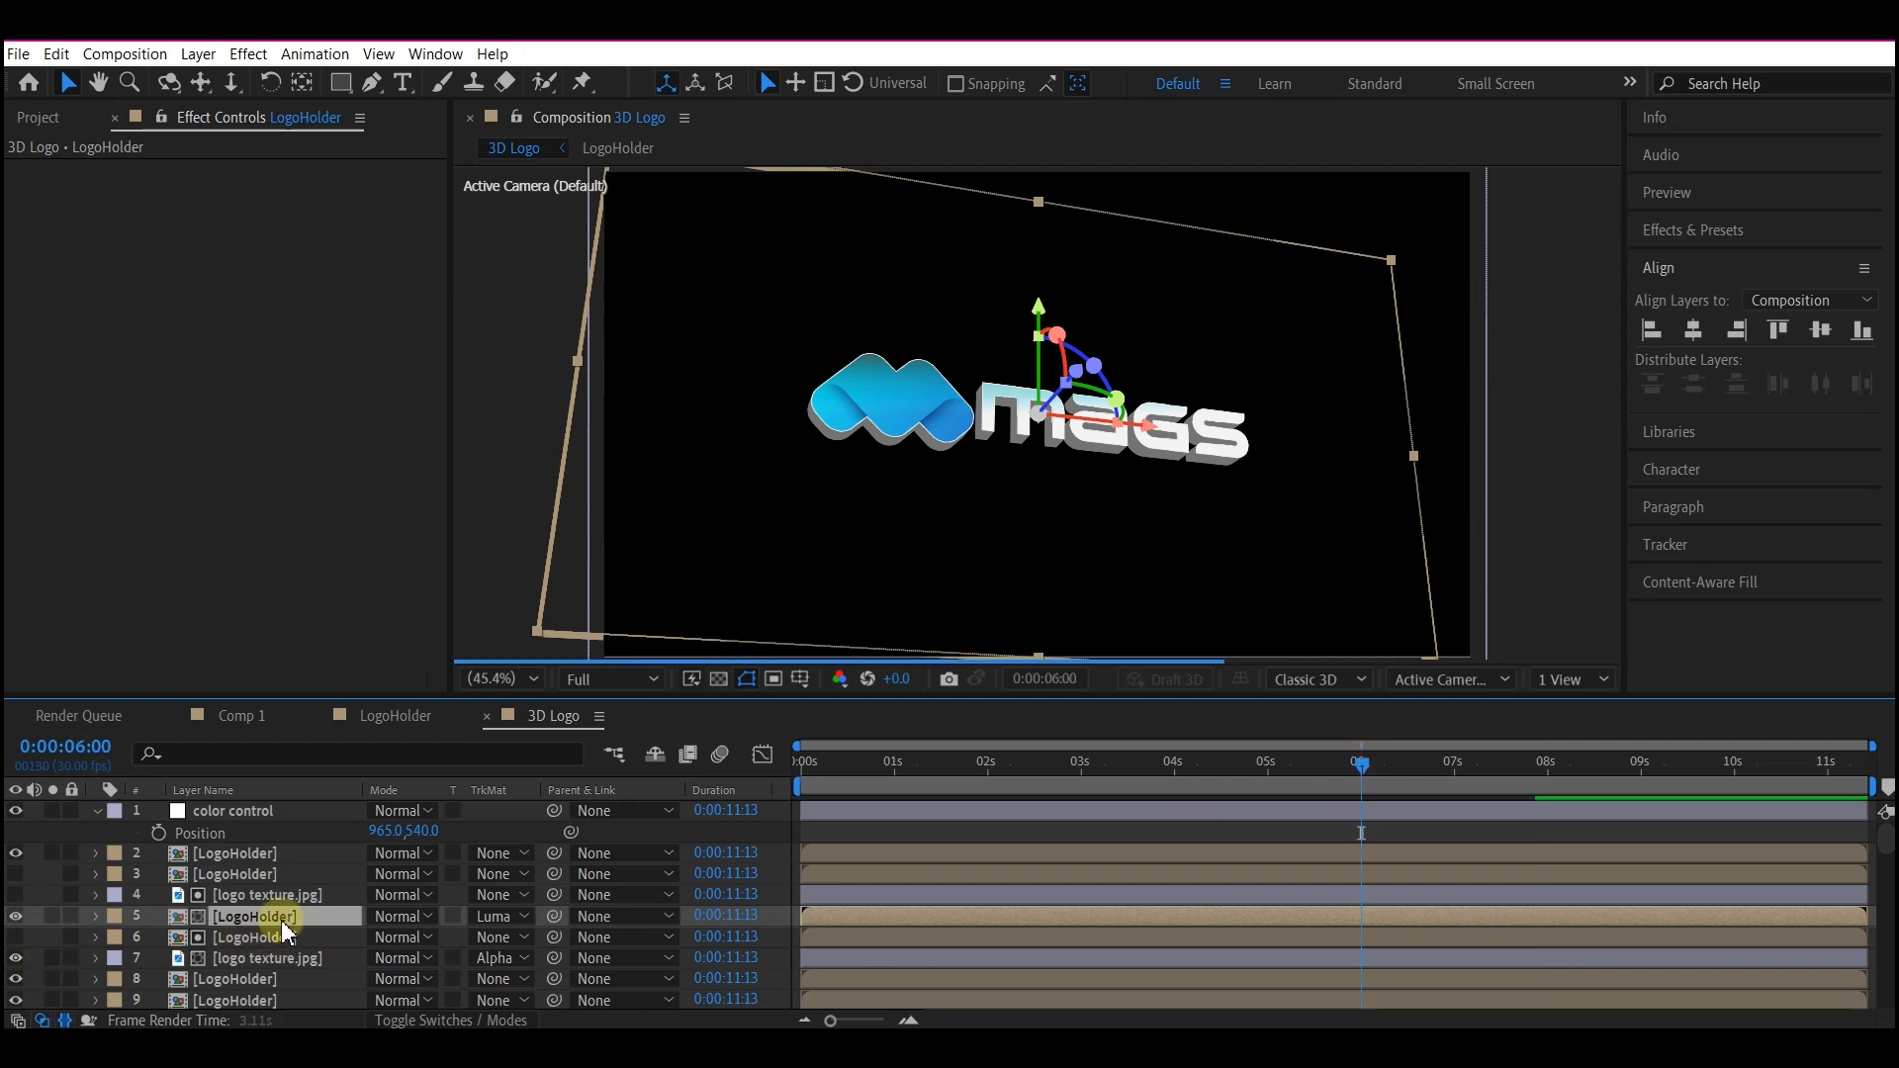
{"action": "key", "text": "t"}
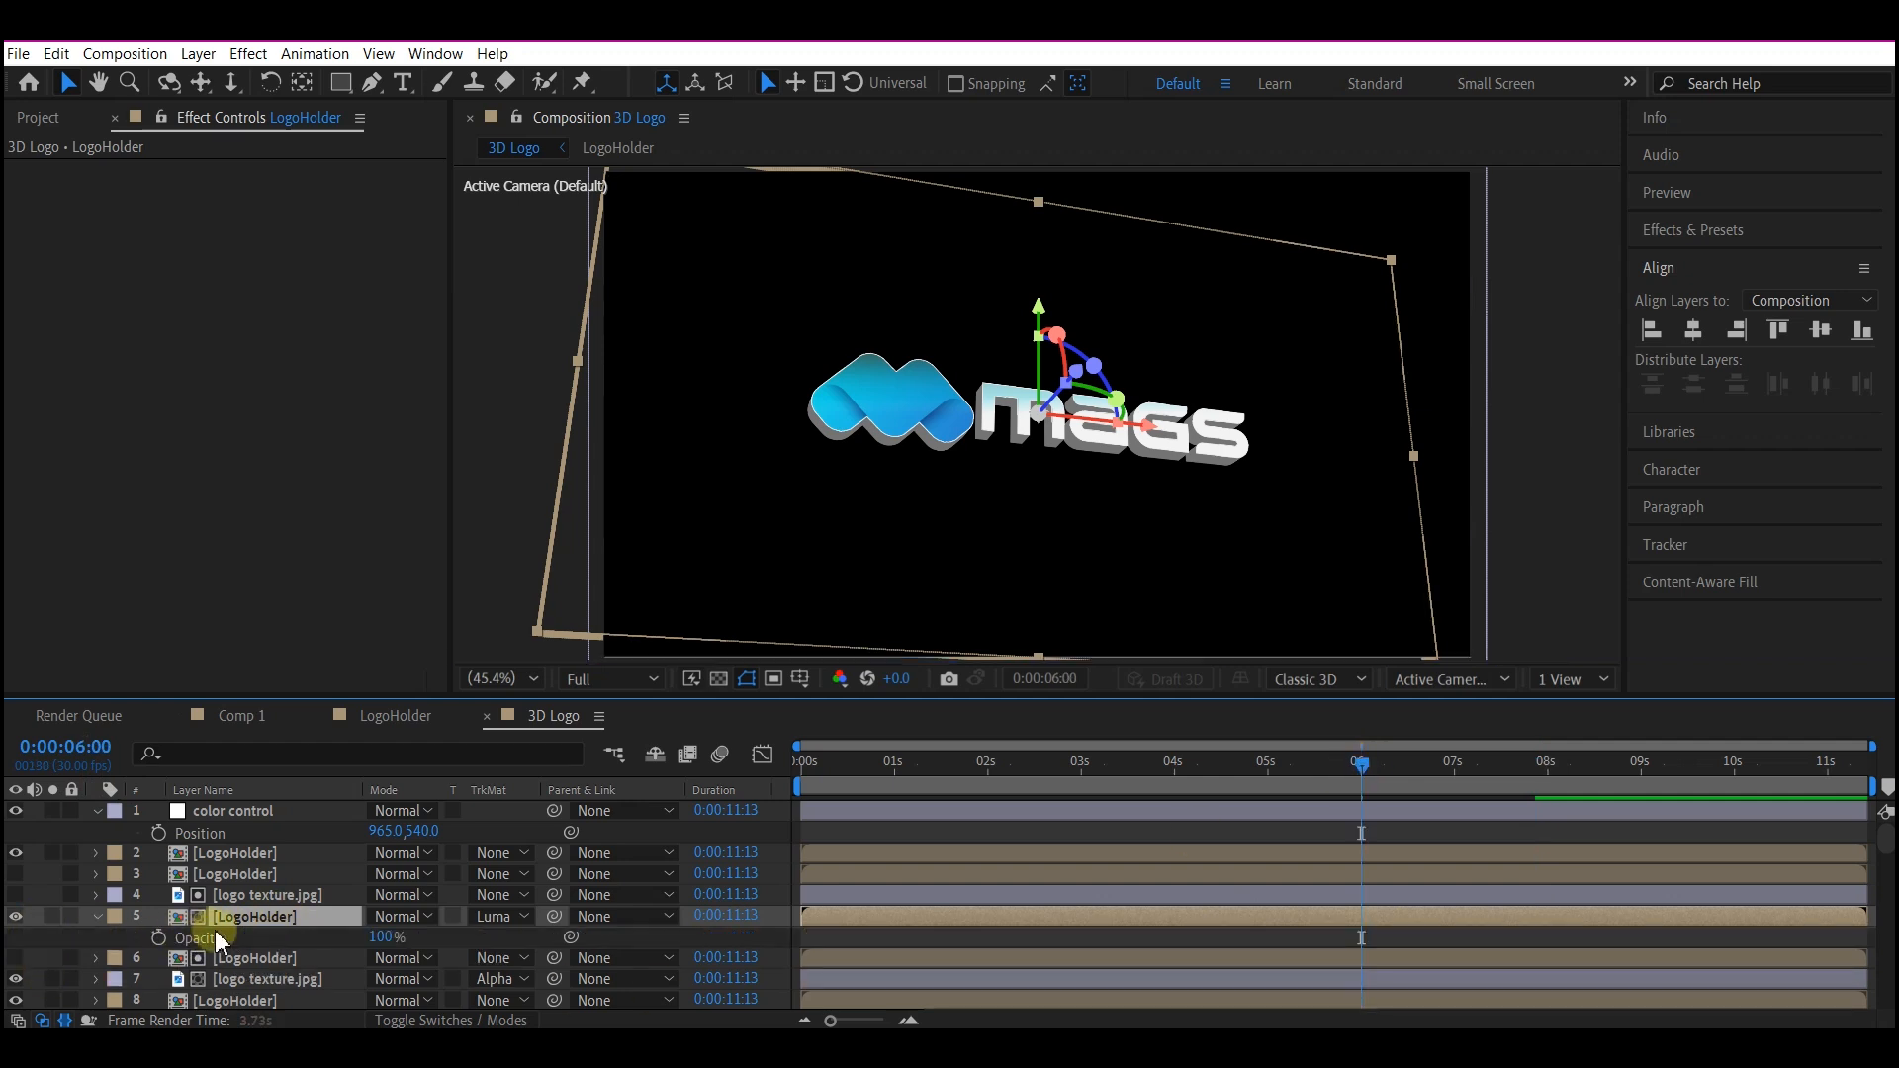
{"action": "left_click", "coordinate": [159, 938]}
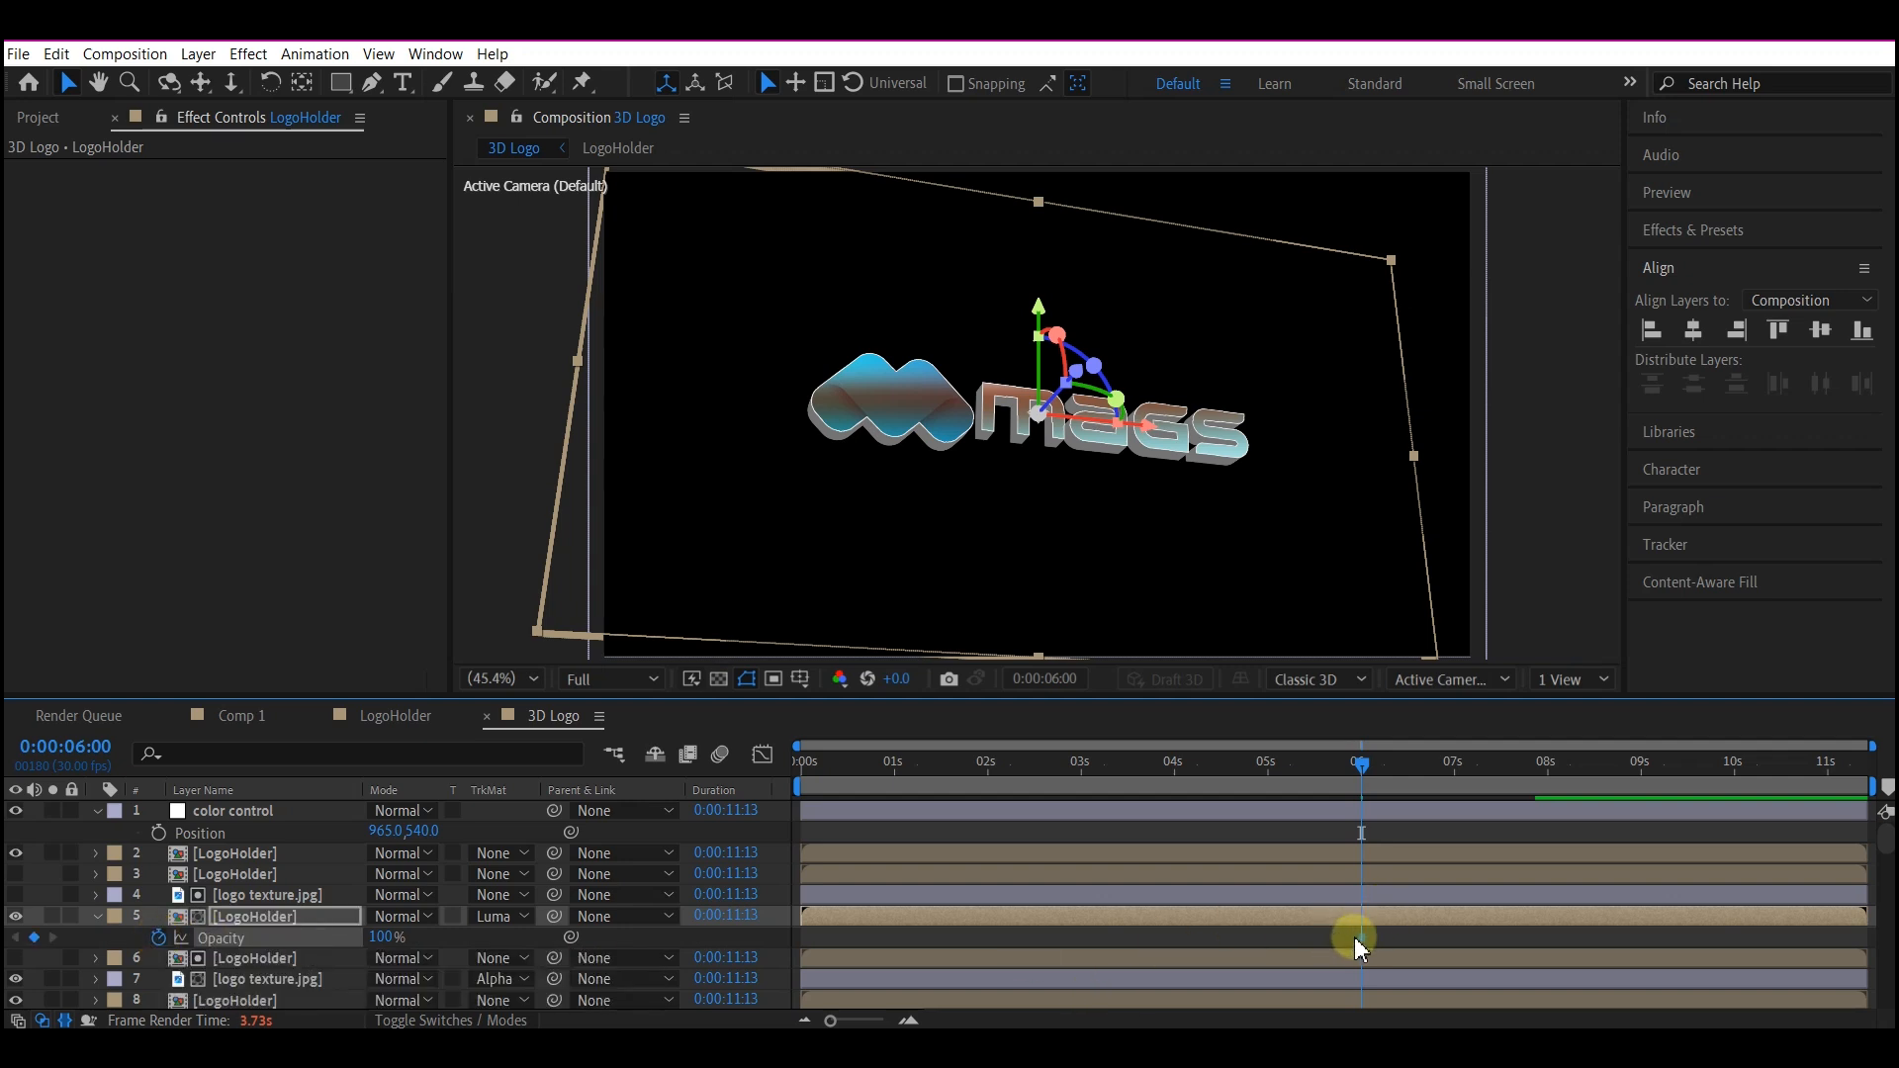
{"action": "left_click", "coordinate": [1391, 768]}
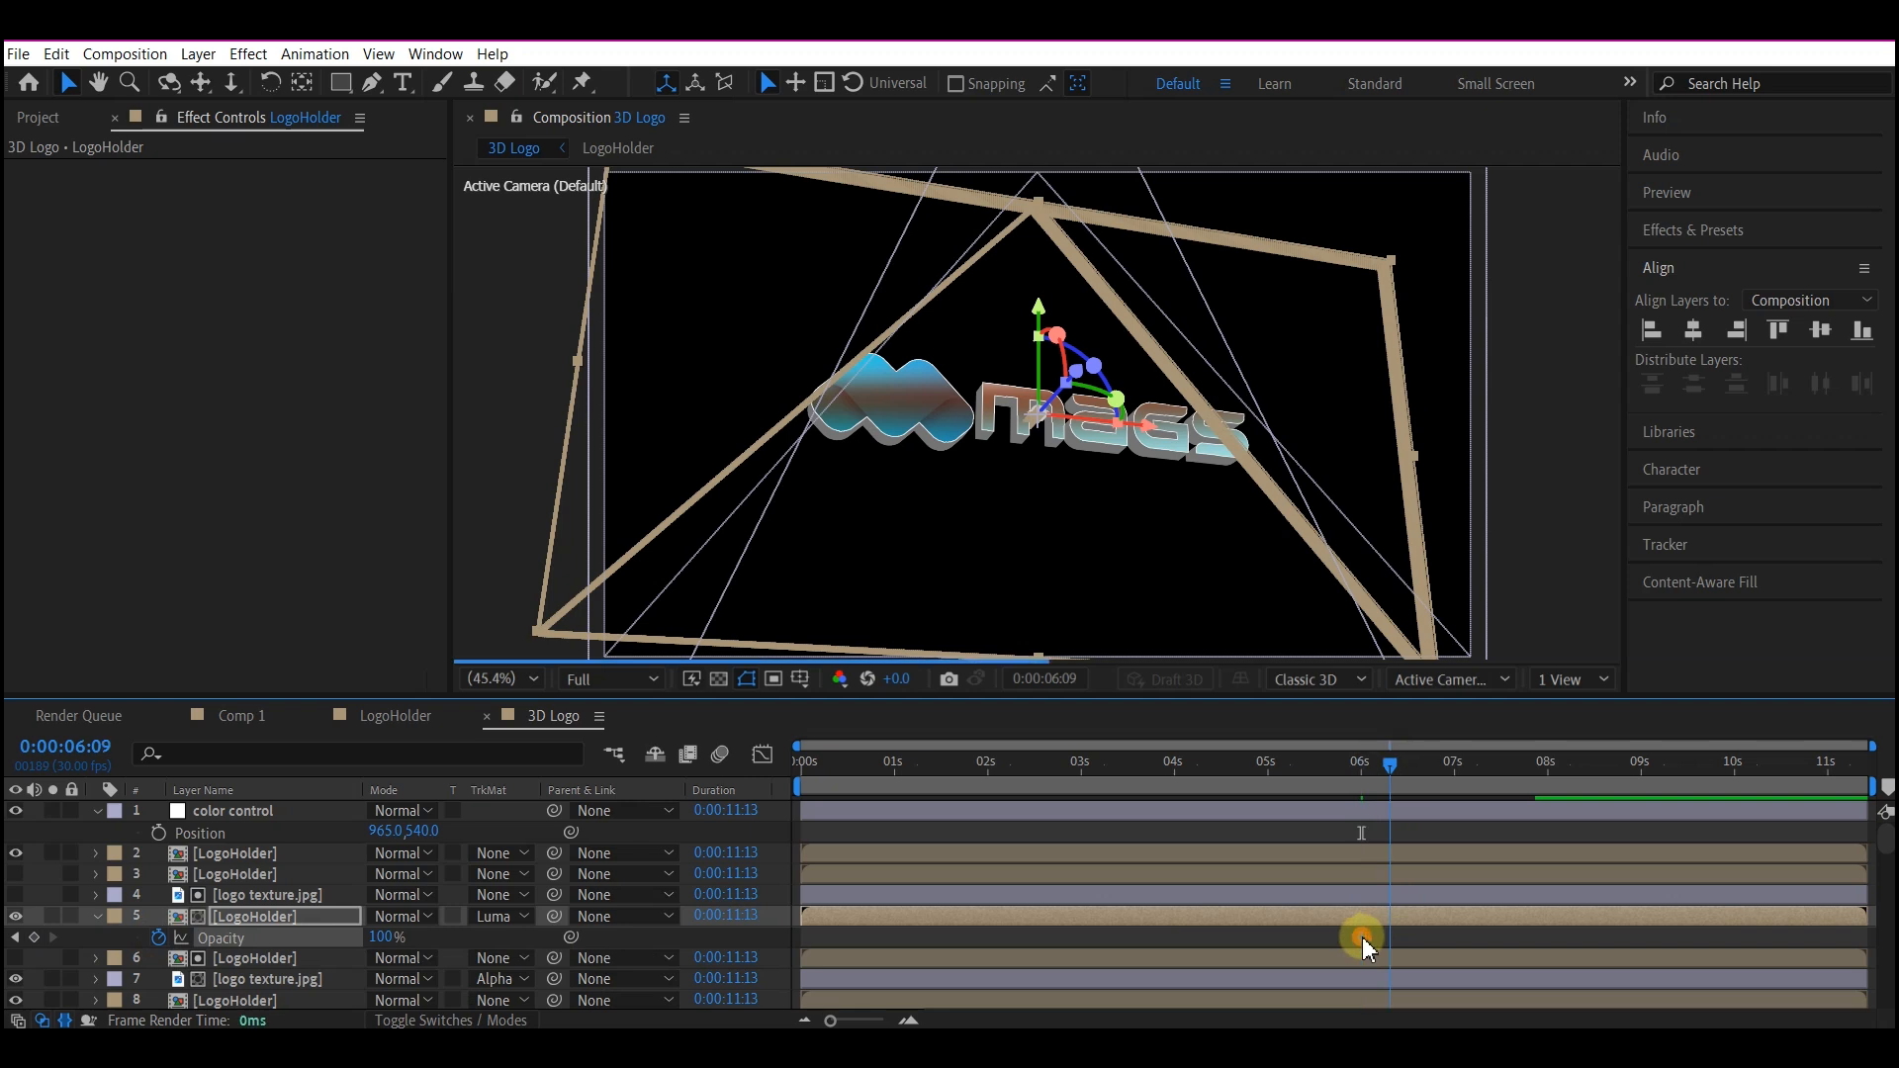
{"action": "left_click_drag", "start_coordinate": [1474, 940], "coordinate": [1471, 938]}
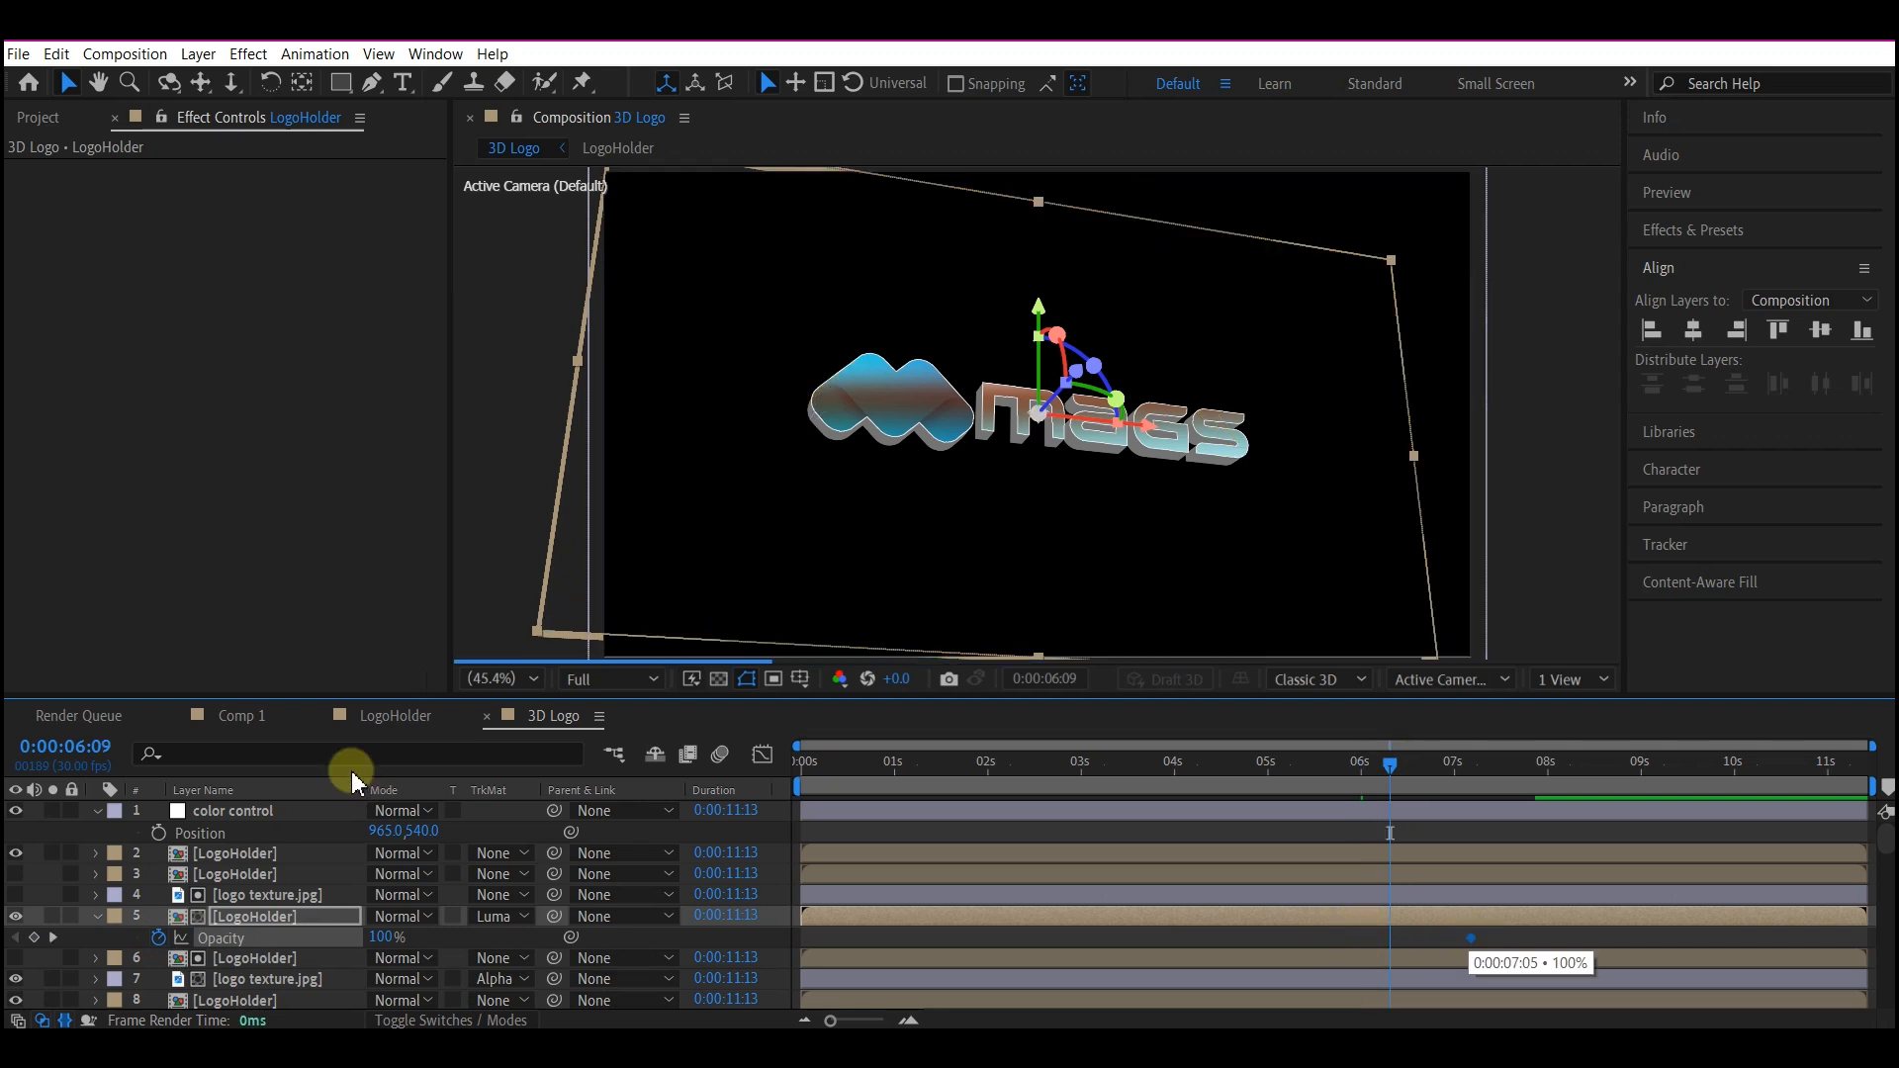
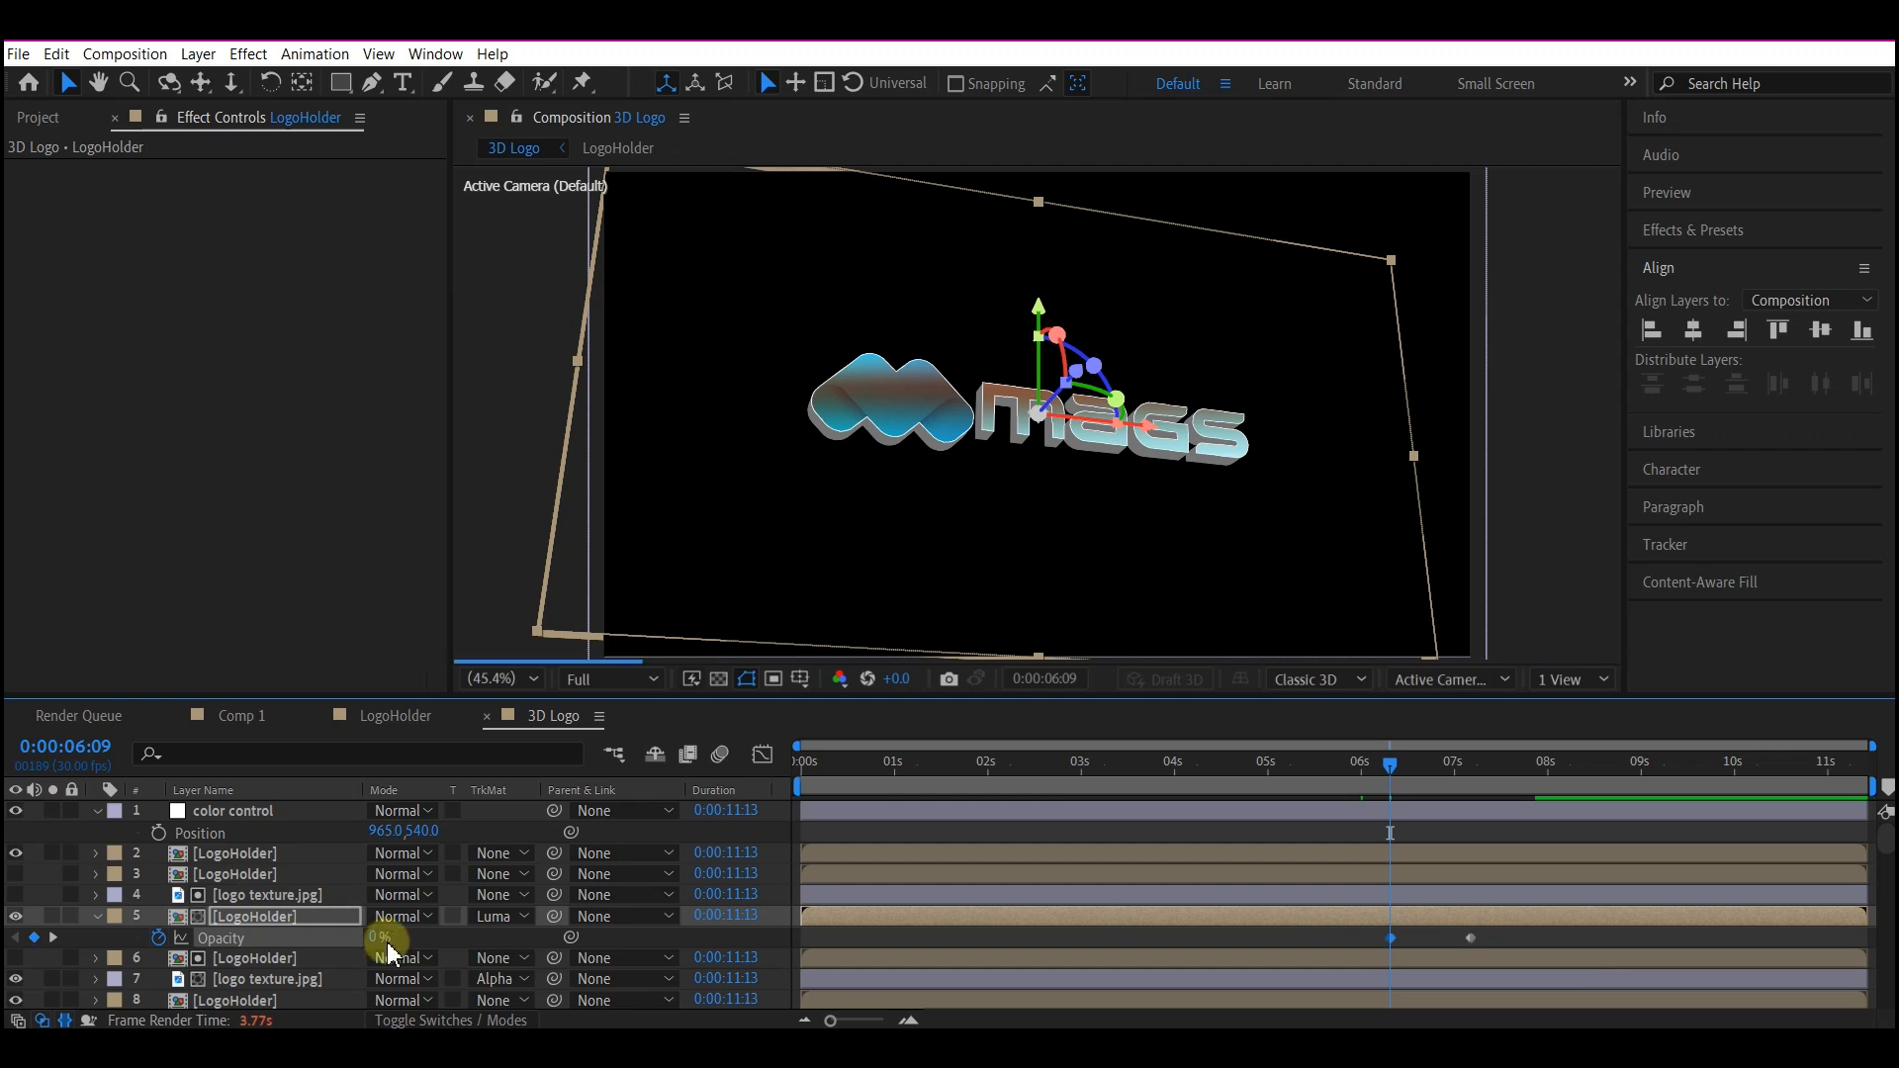
- Show the hidden LogoHolder layer above the upper logo texture.jpg and keyframe its Opacity from 0% at 0:00:07:03 to 100% at about 8 seconds
{"action": "left_click", "coordinate": [188, 875]}
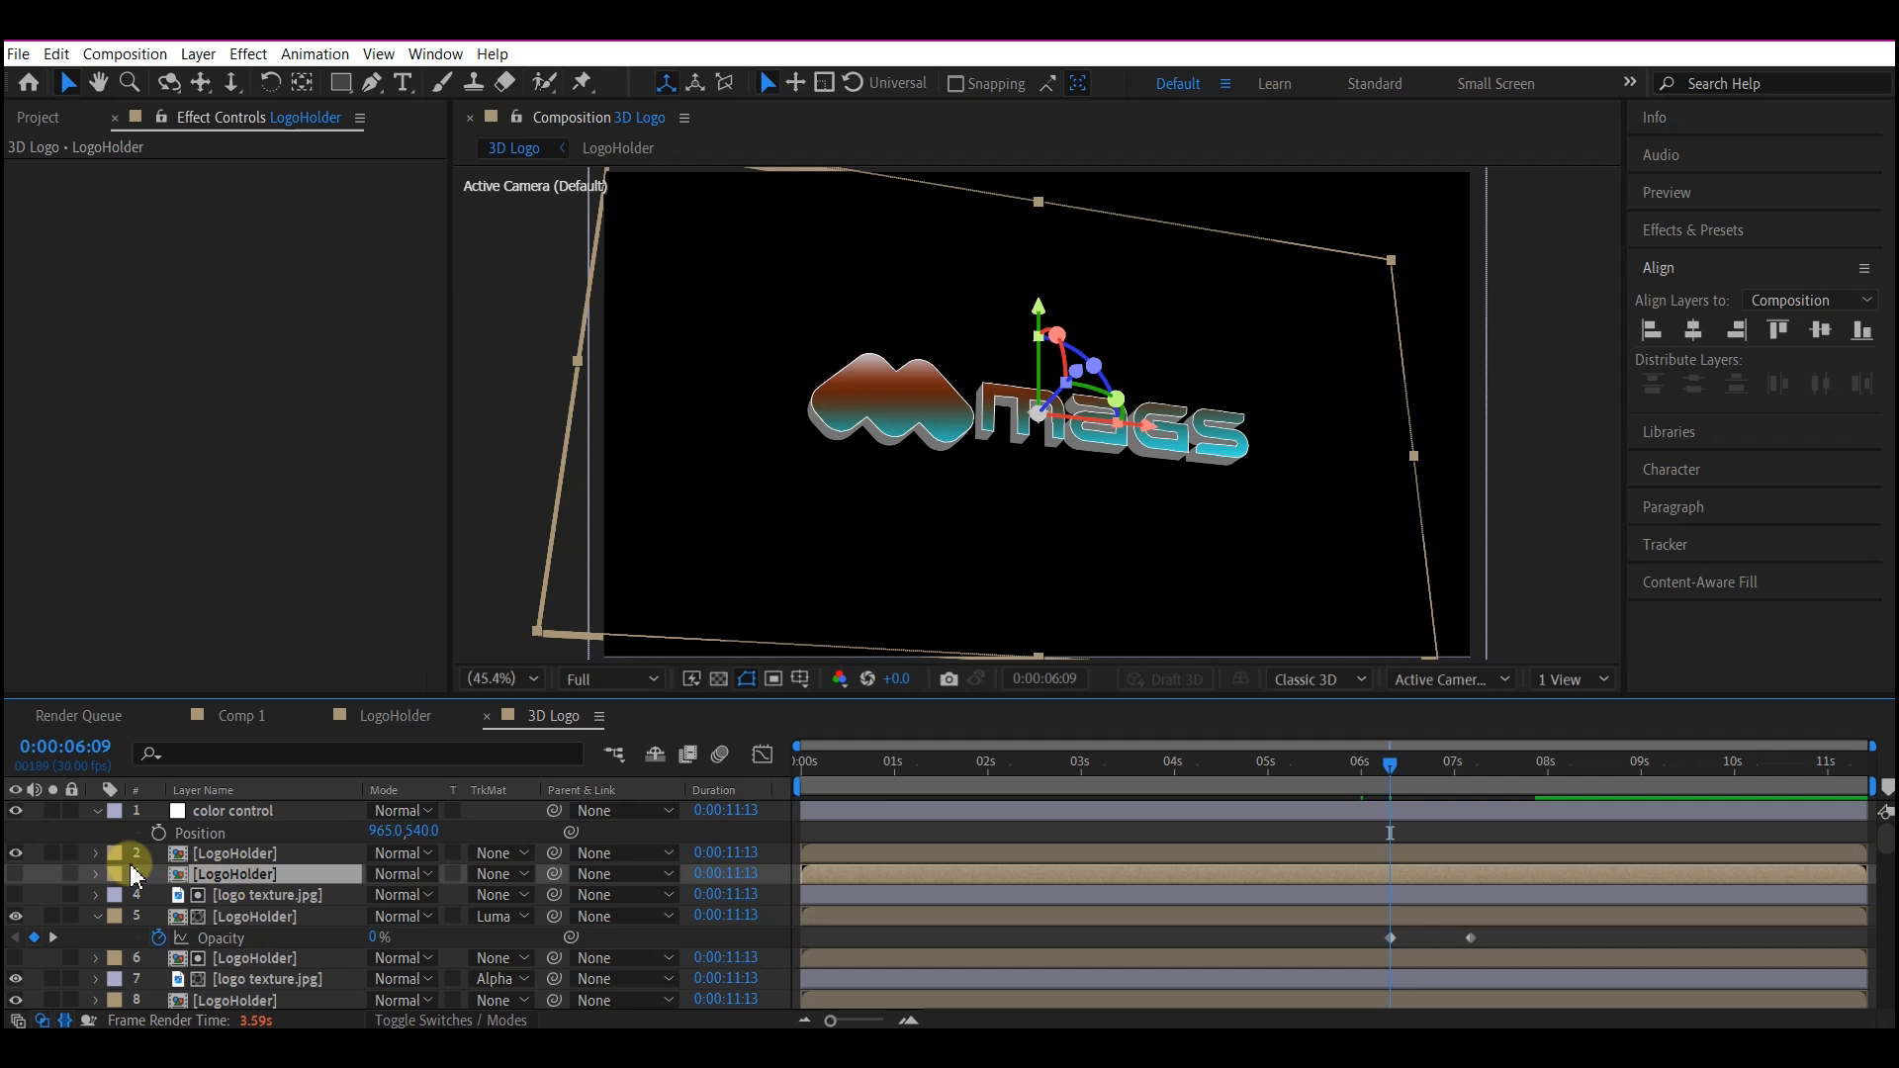
{"action": "left_click", "coordinate": [16, 874]}
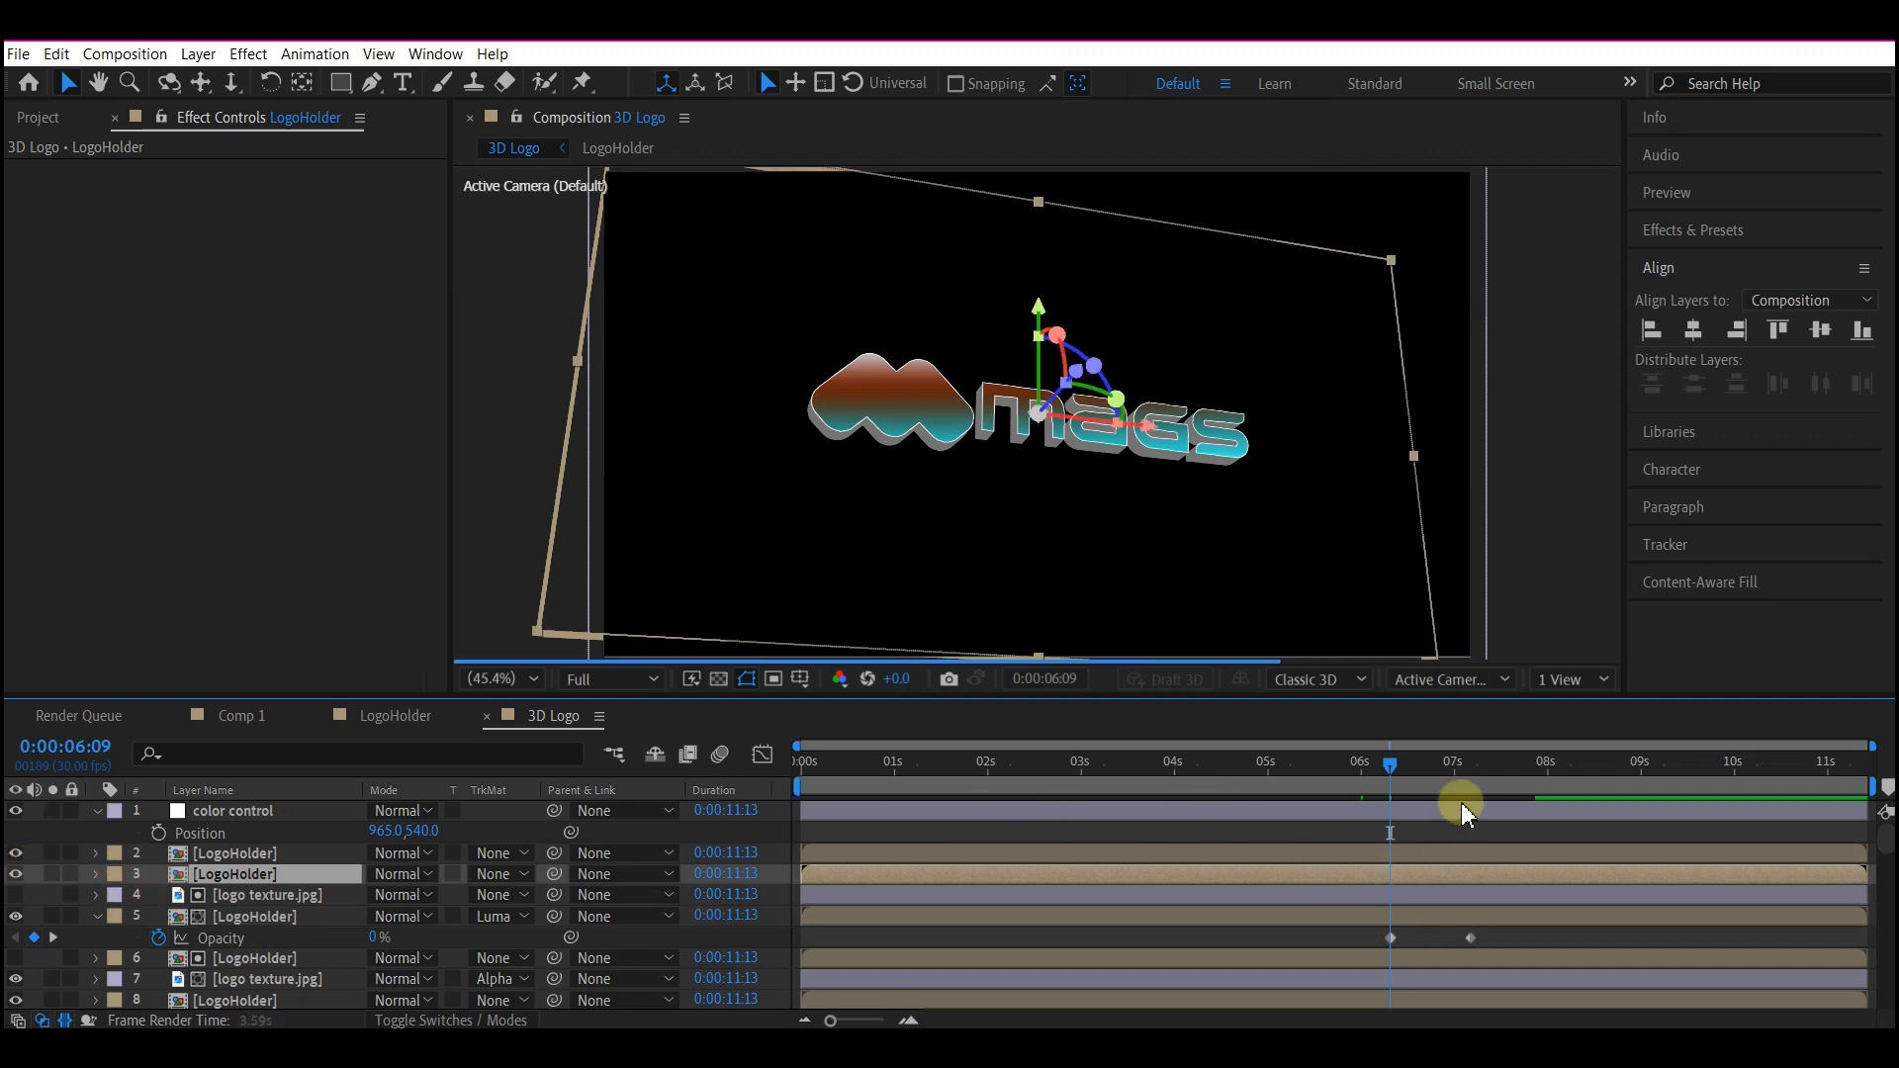
{"action": "left_click", "coordinate": [1463, 765]}
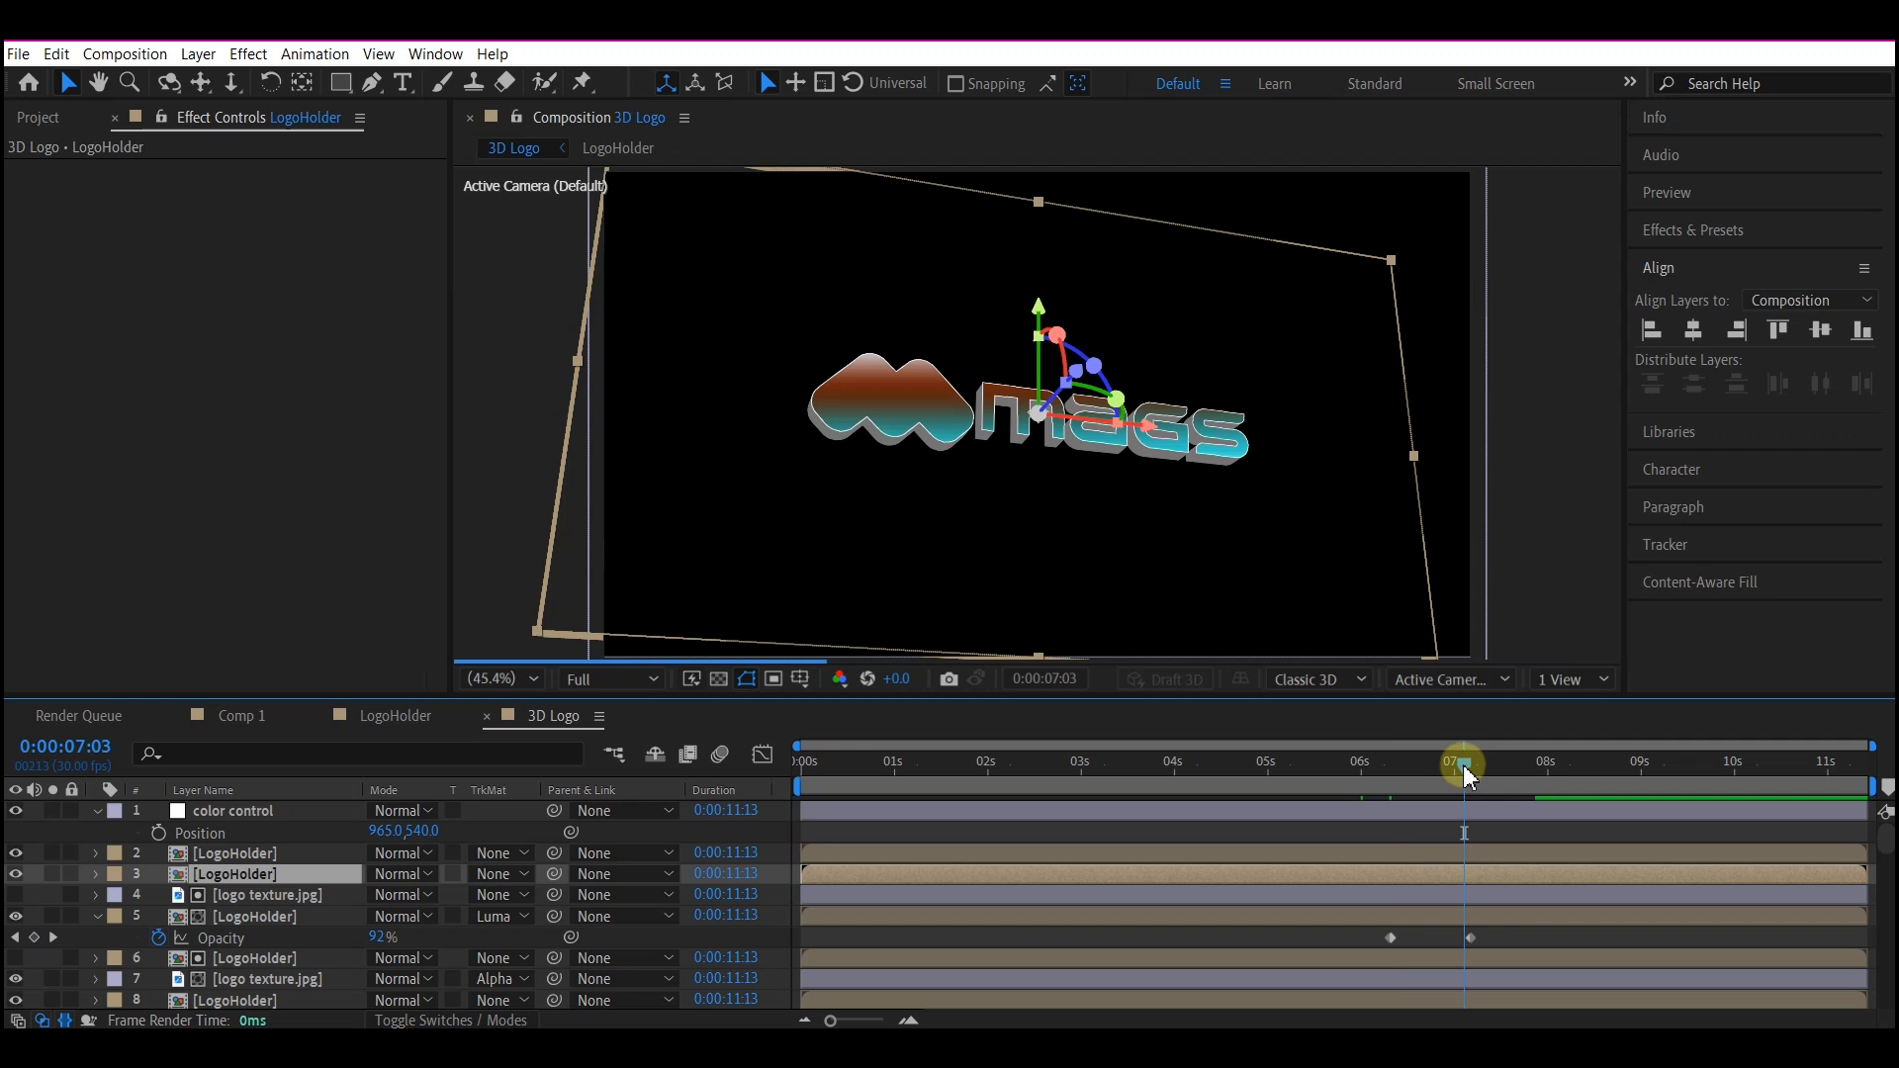
{"action": "key", "text": "t"}
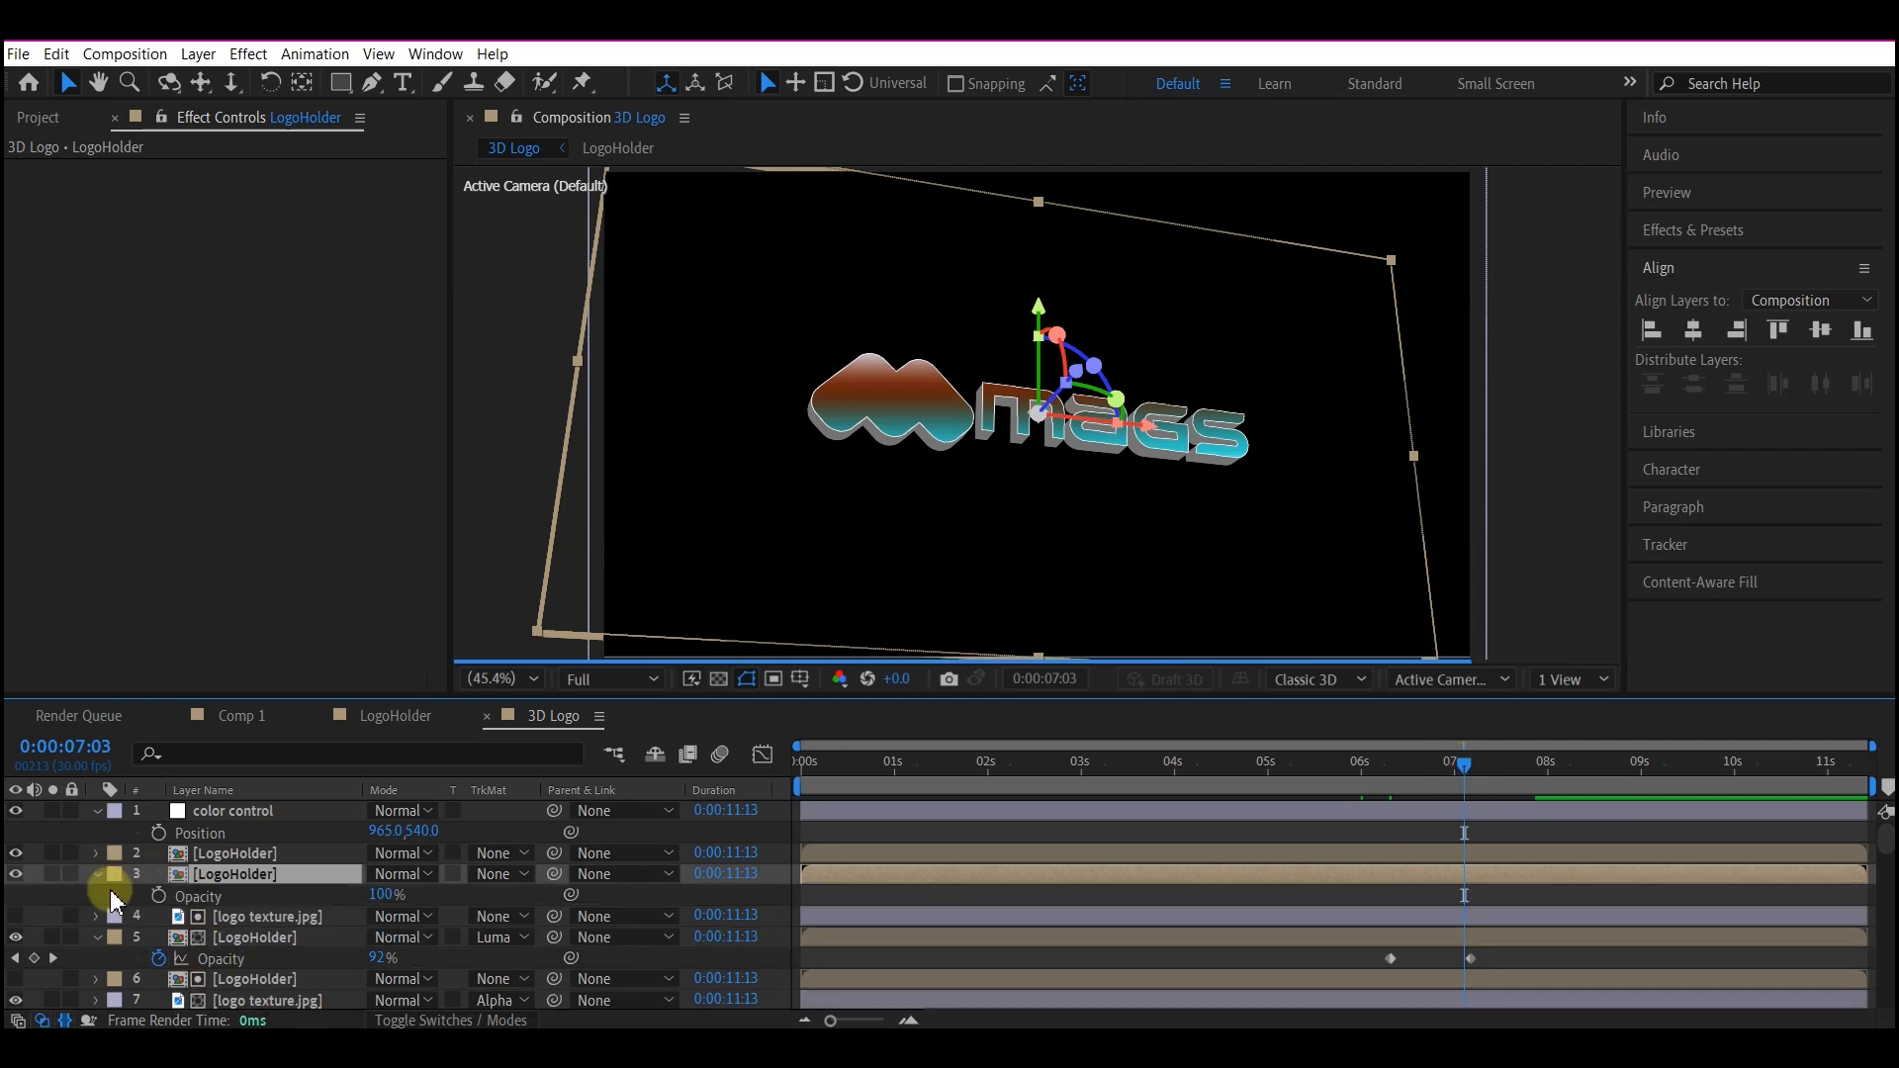
{"action": "left_click", "coordinate": [159, 896]}
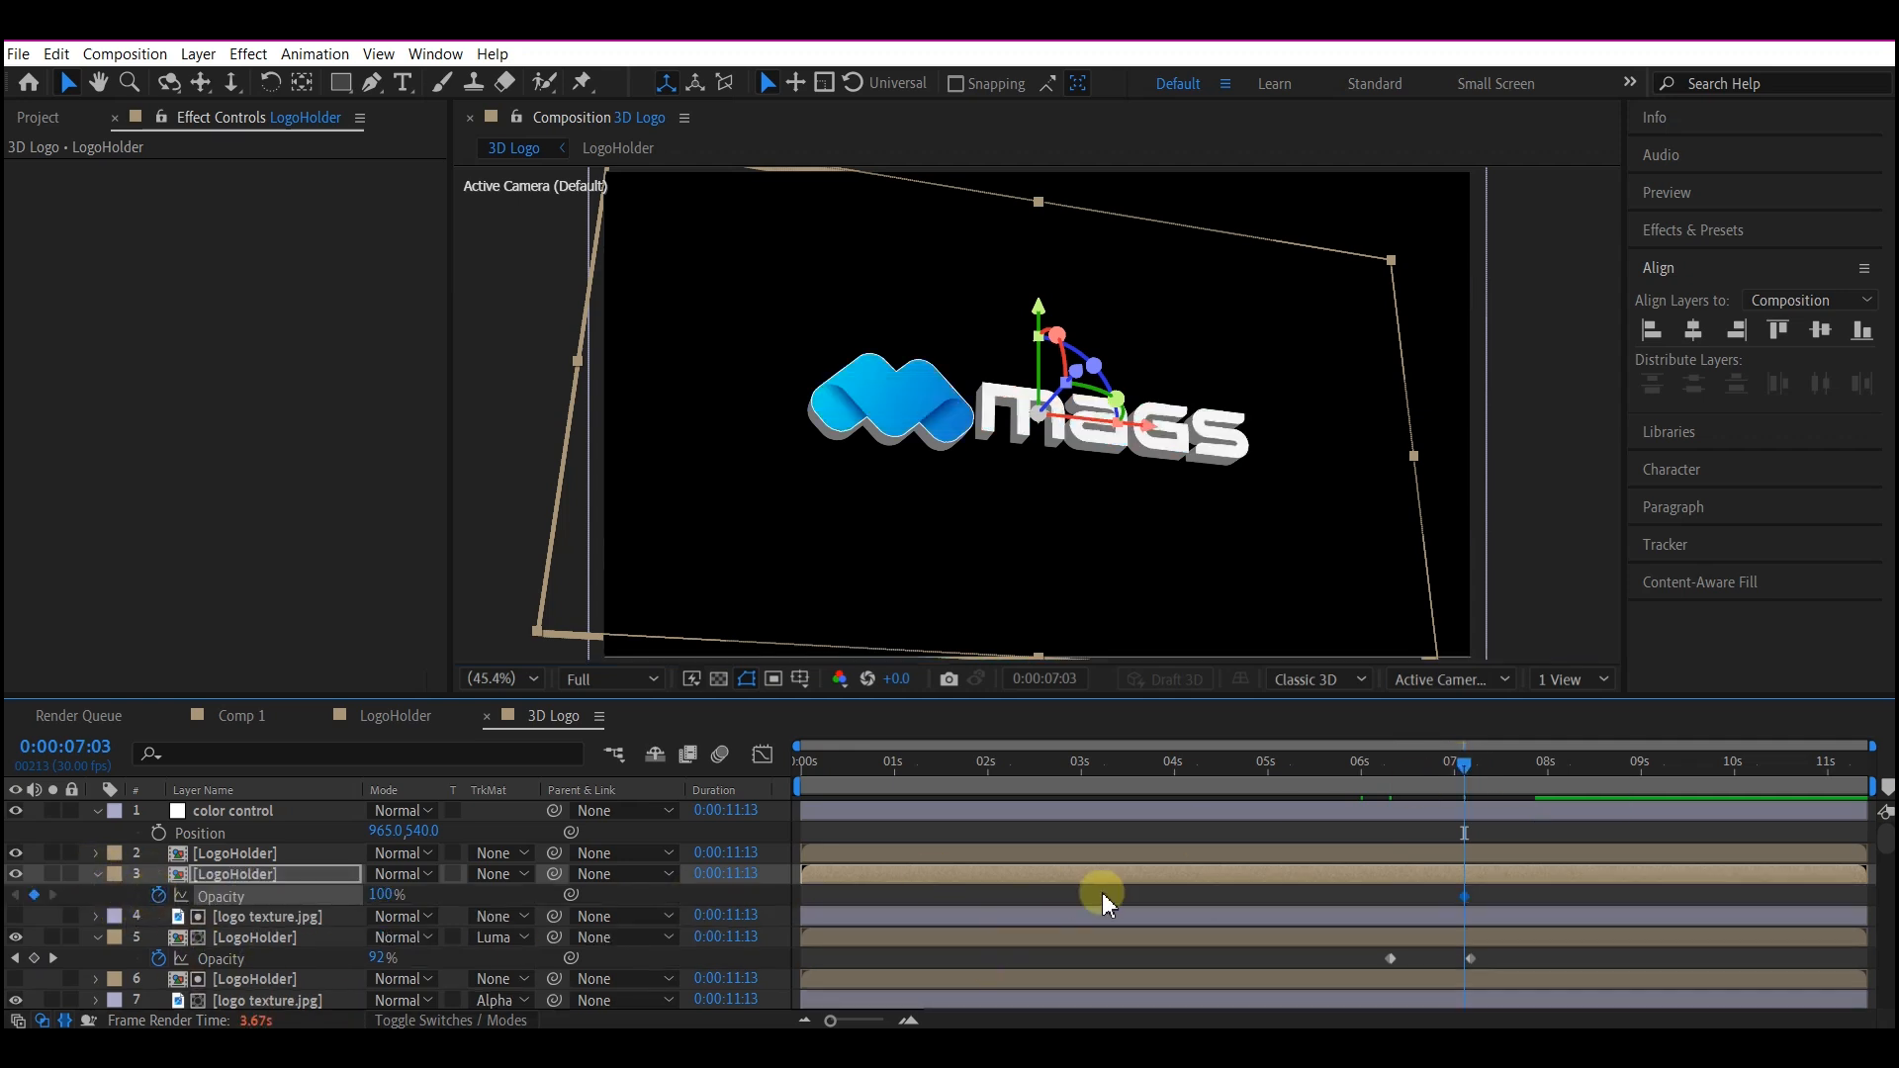
{"action": "left_click_drag", "start_coordinate": [1468, 898], "coordinate": [1550, 903]}
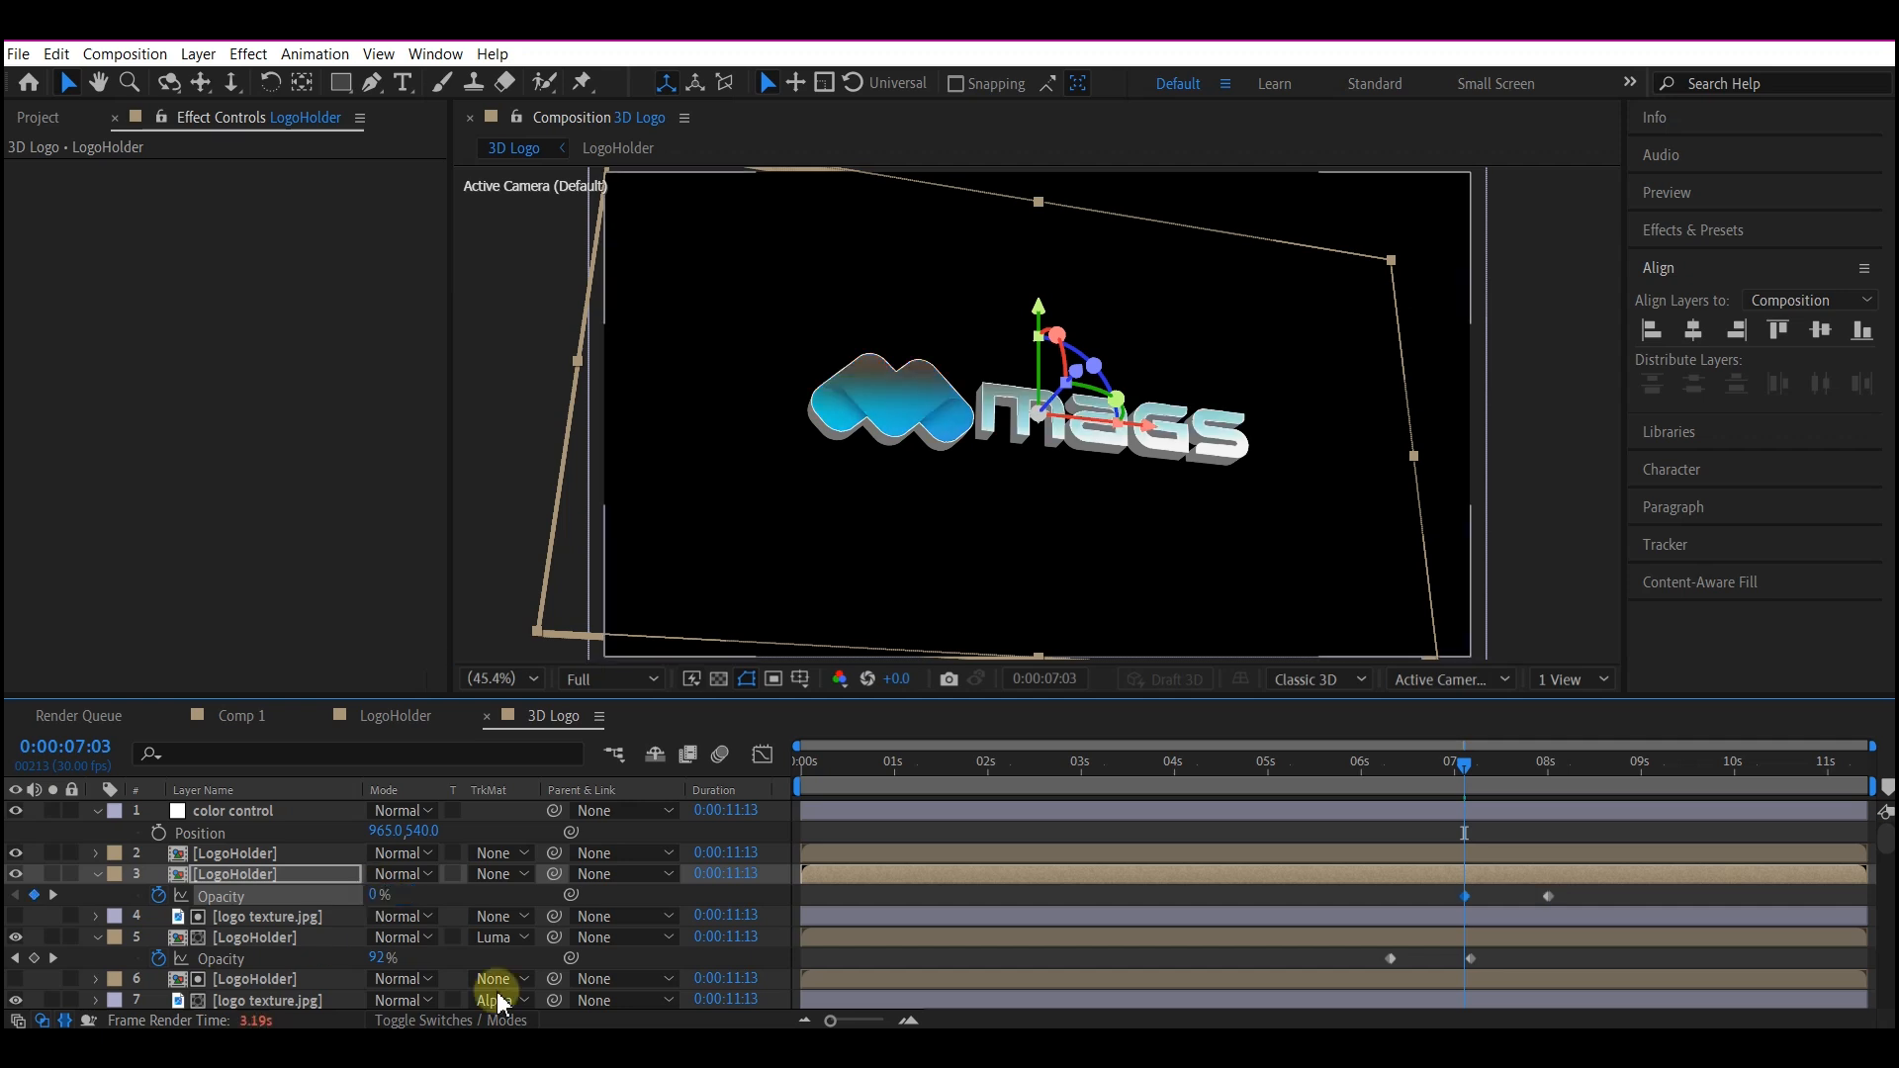
- Add the 3D Logo composition to Comp 1 directly below Camera 1 and enable Collapse Transformations on it
{"action": "left_click", "coordinate": [239, 718]}
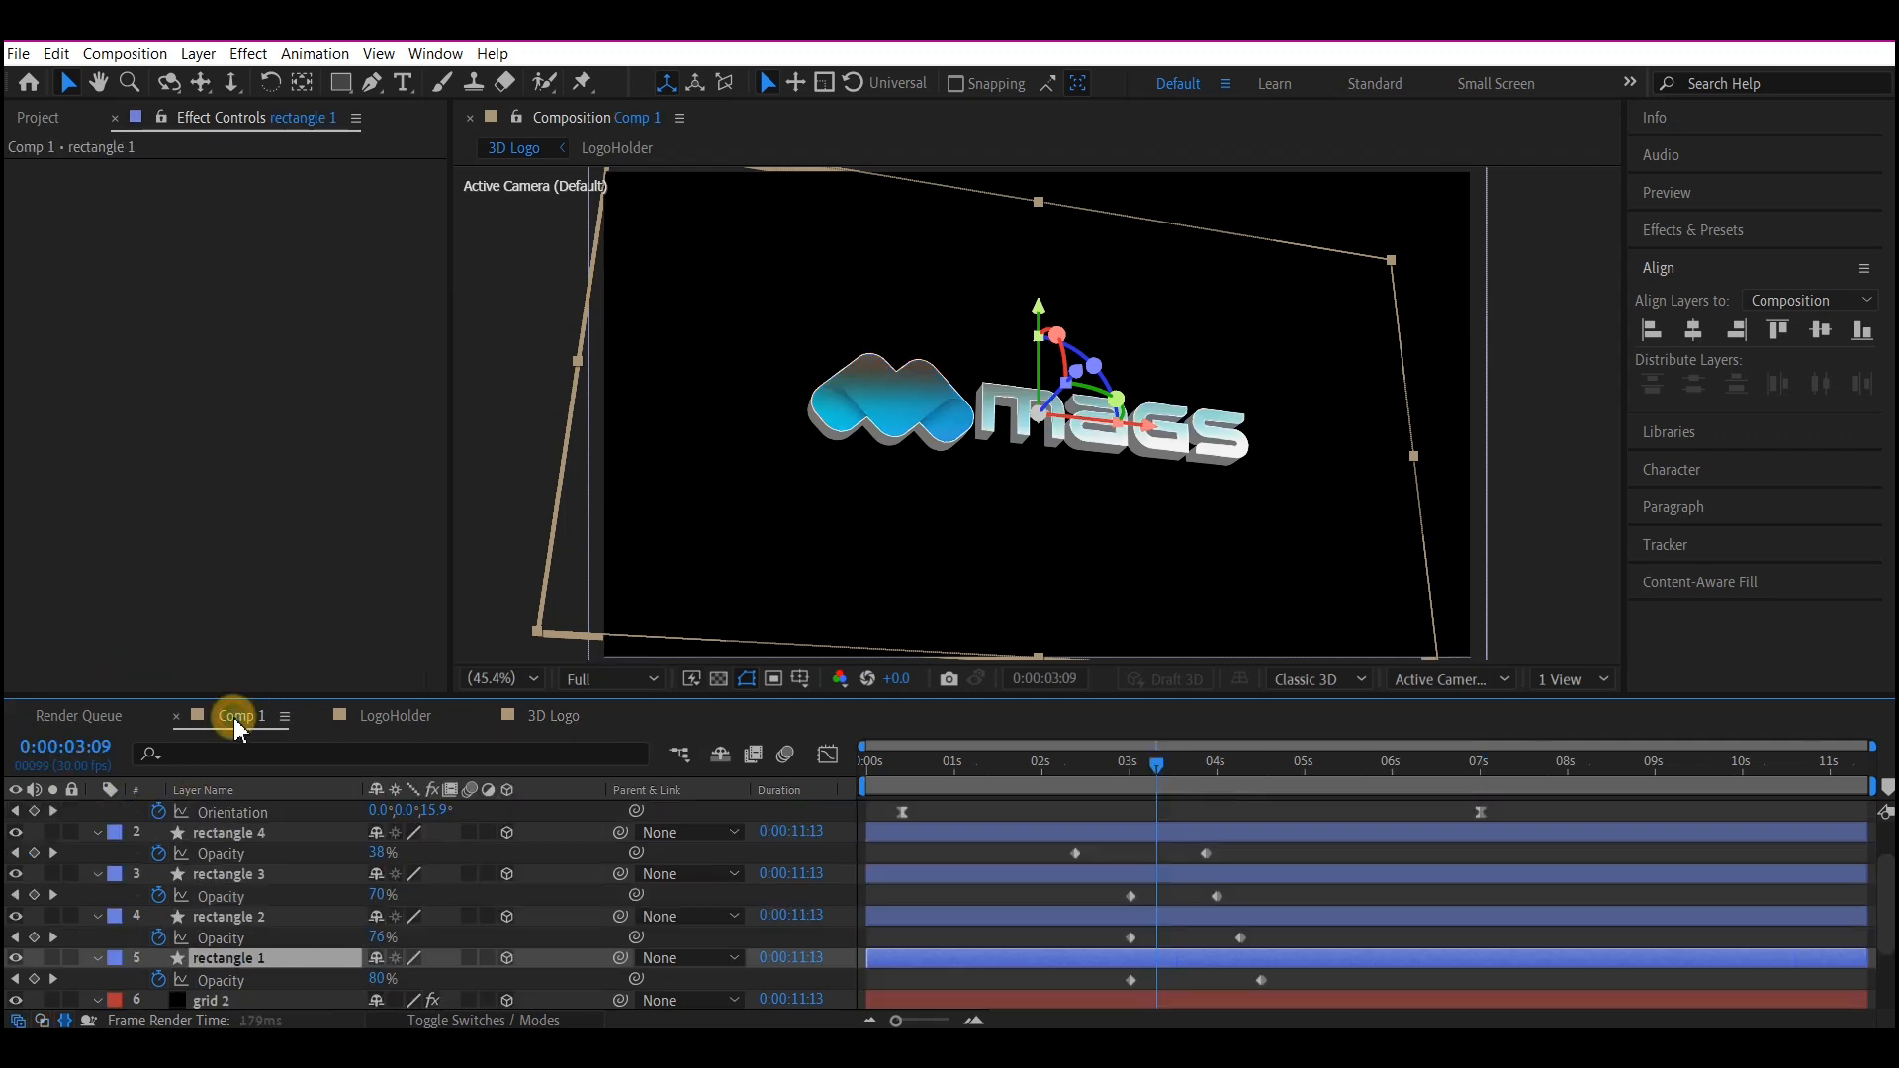
{"action": "left_click", "coordinate": [32, 121]}
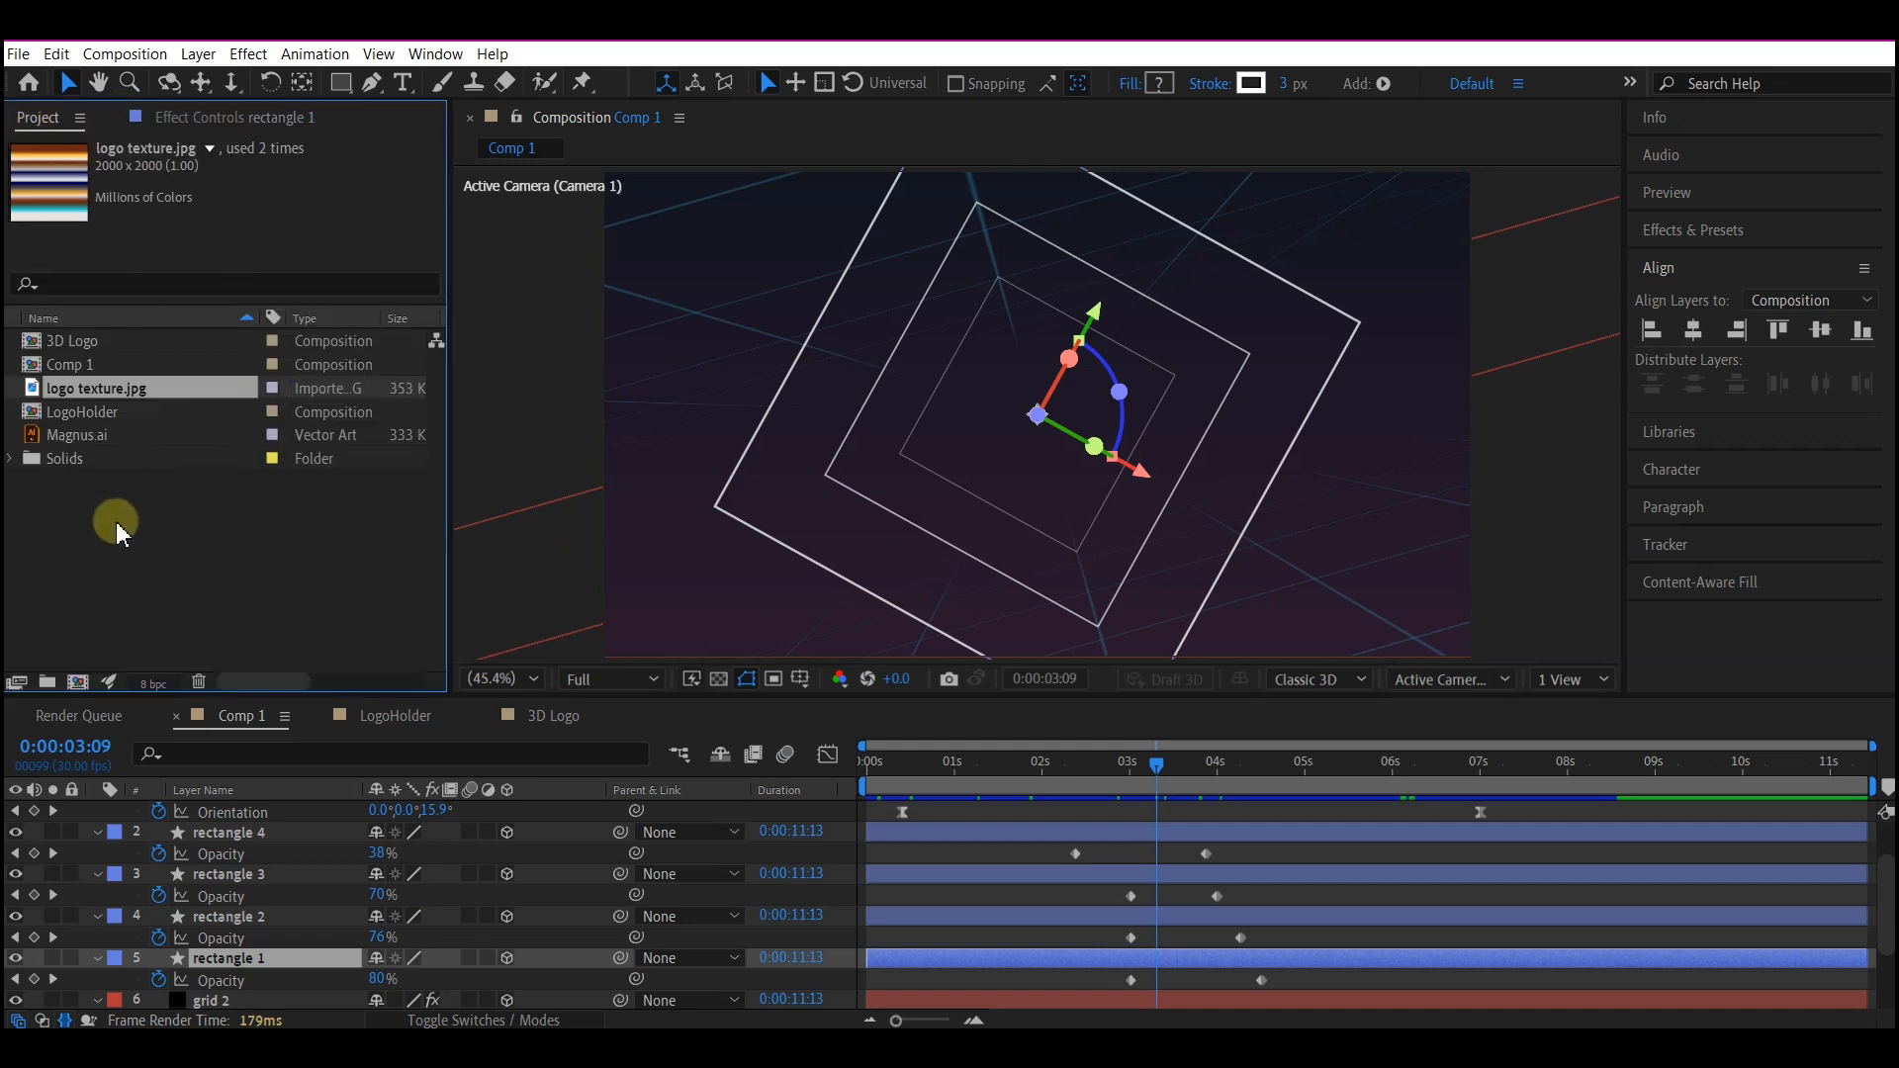
{"action": "left_click_drag", "start_coordinate": [72, 348], "coordinate": [259, 837]}
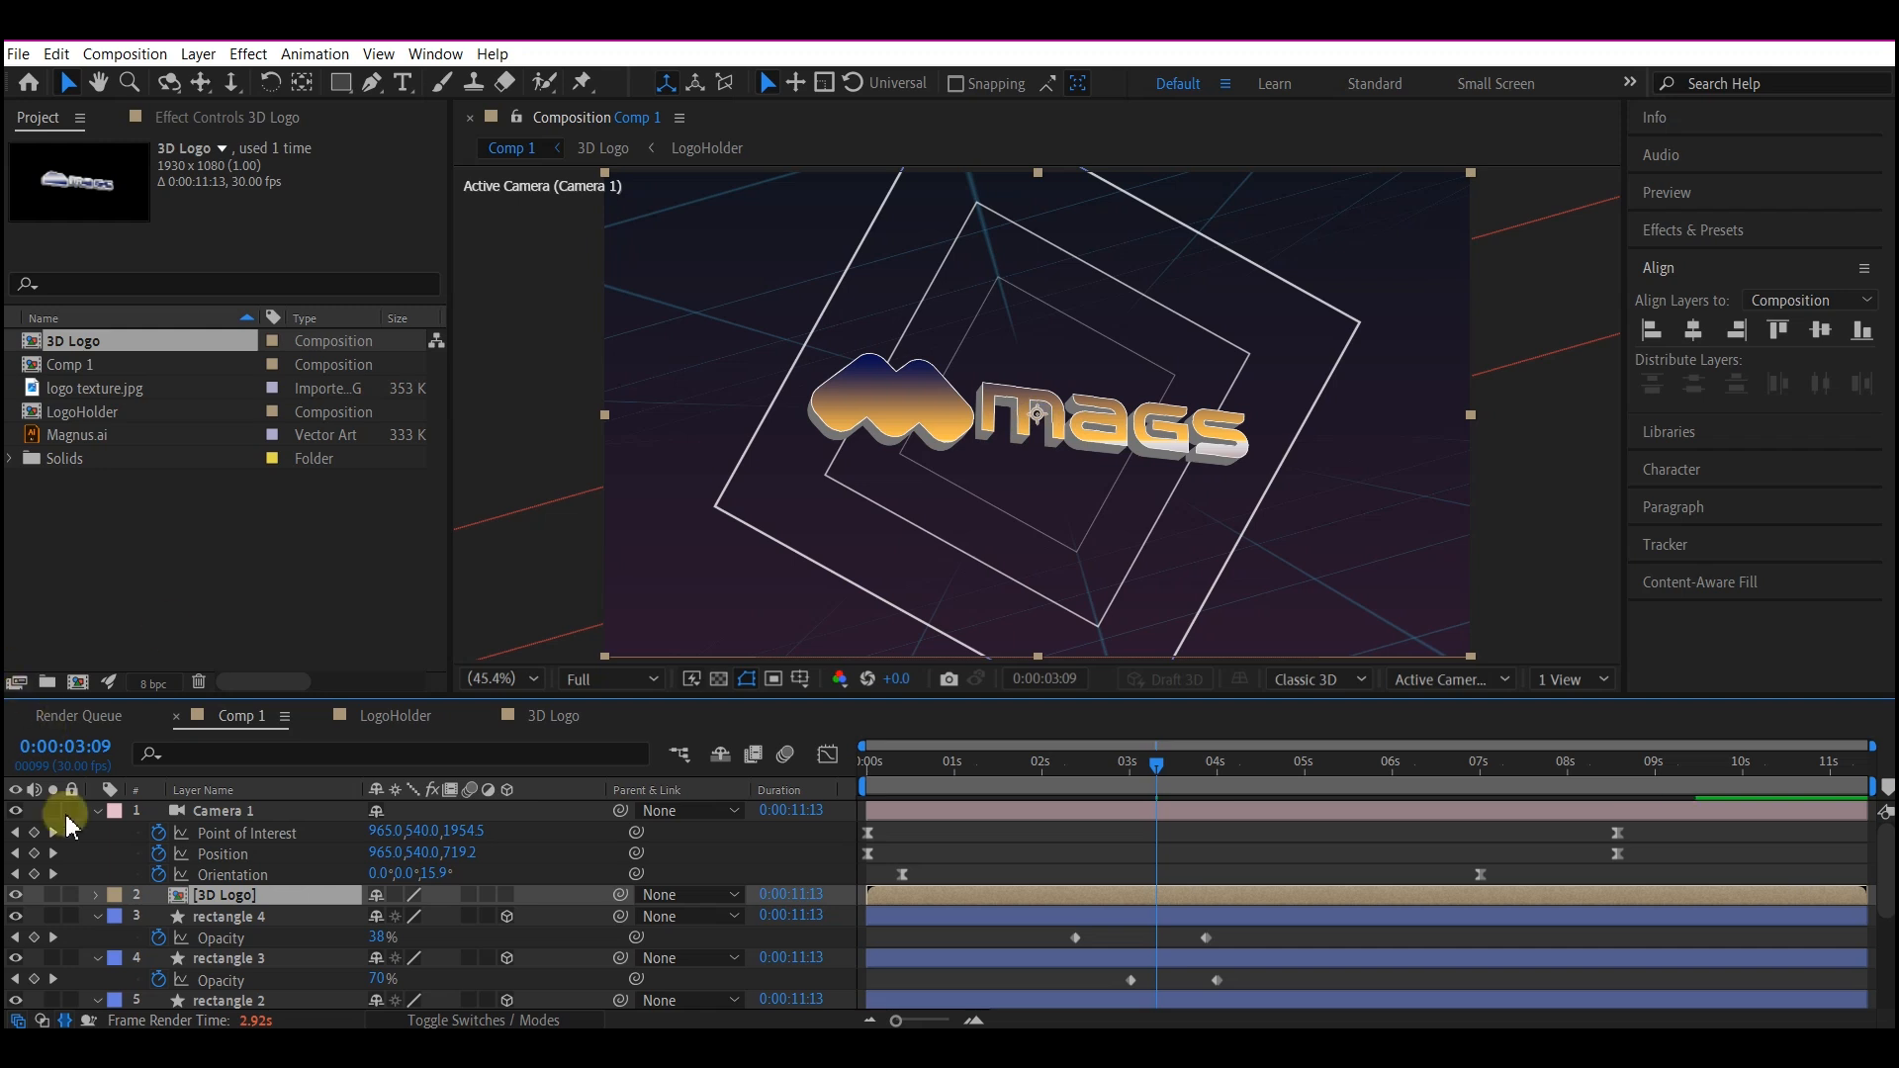
{"action": "left_click", "coordinate": [395, 896]}
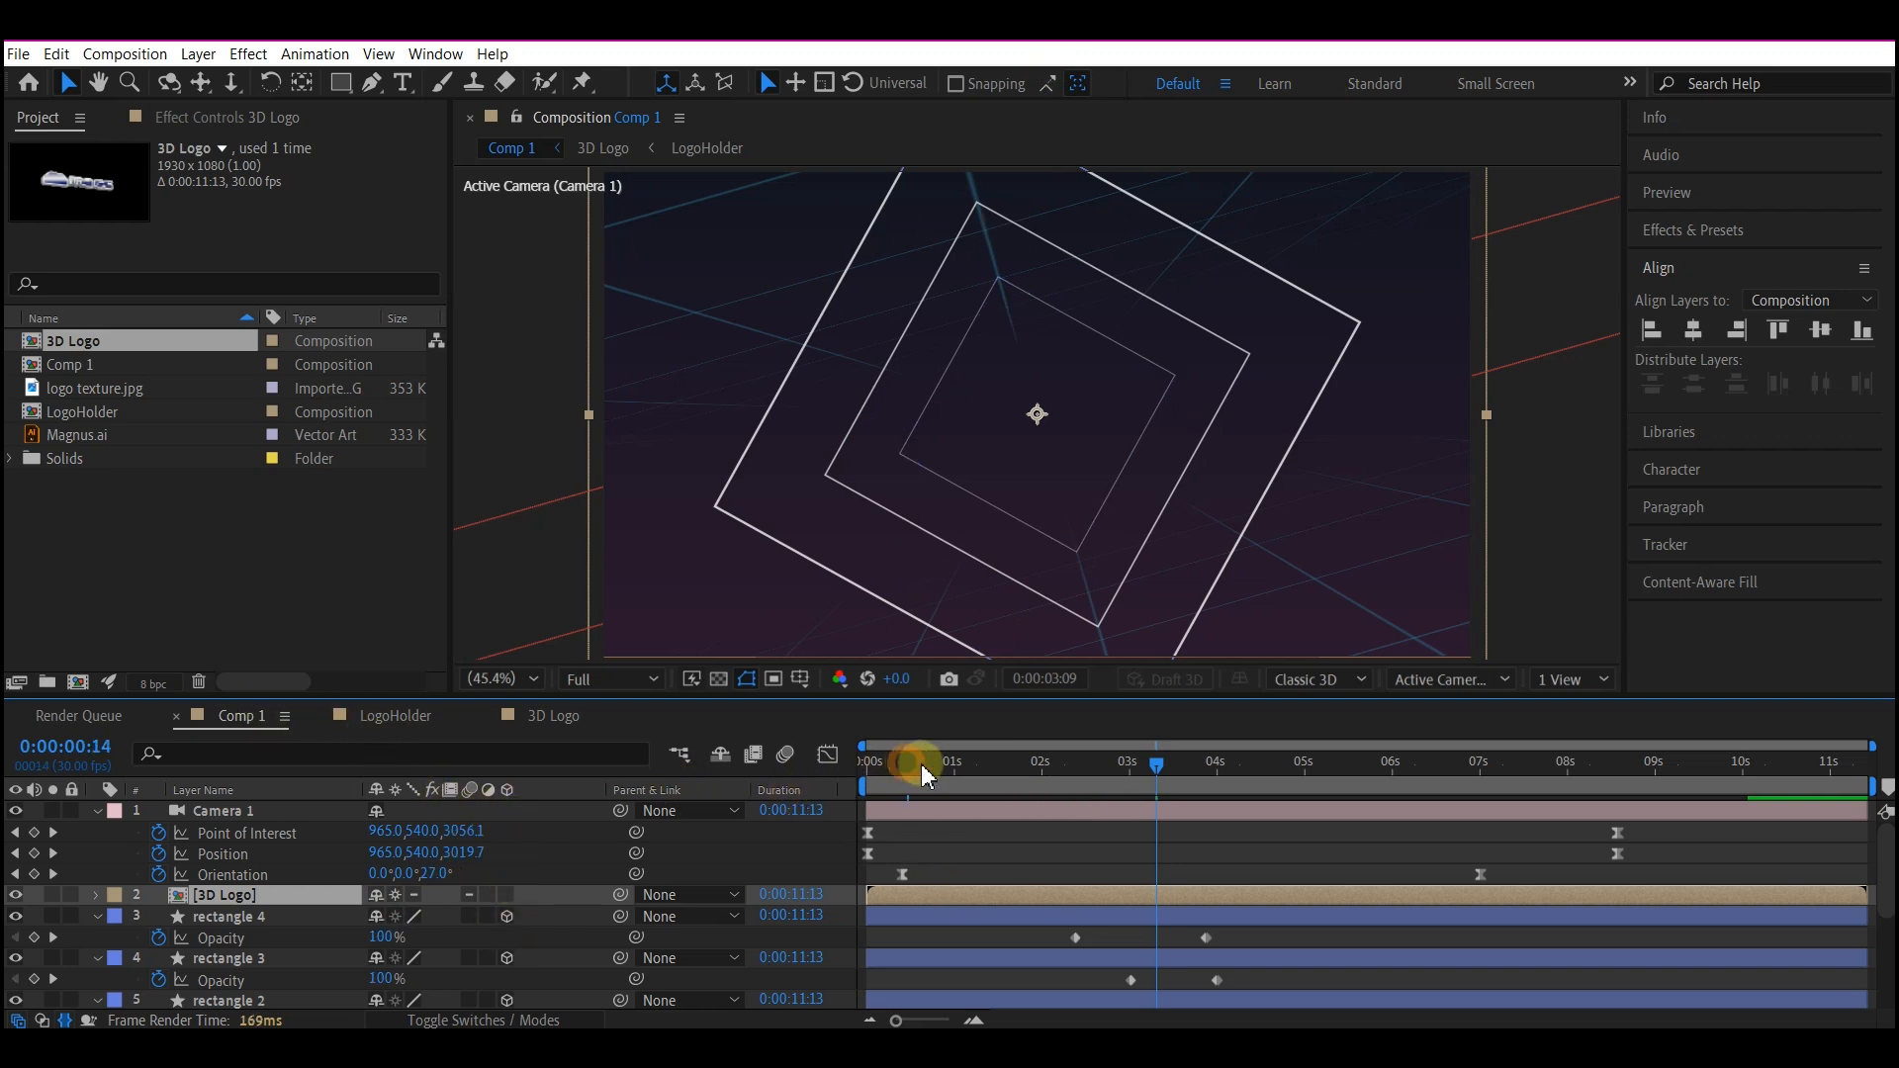
{"action": "left_click_drag", "start_coordinate": [922, 764], "coordinate": [1391, 782]}
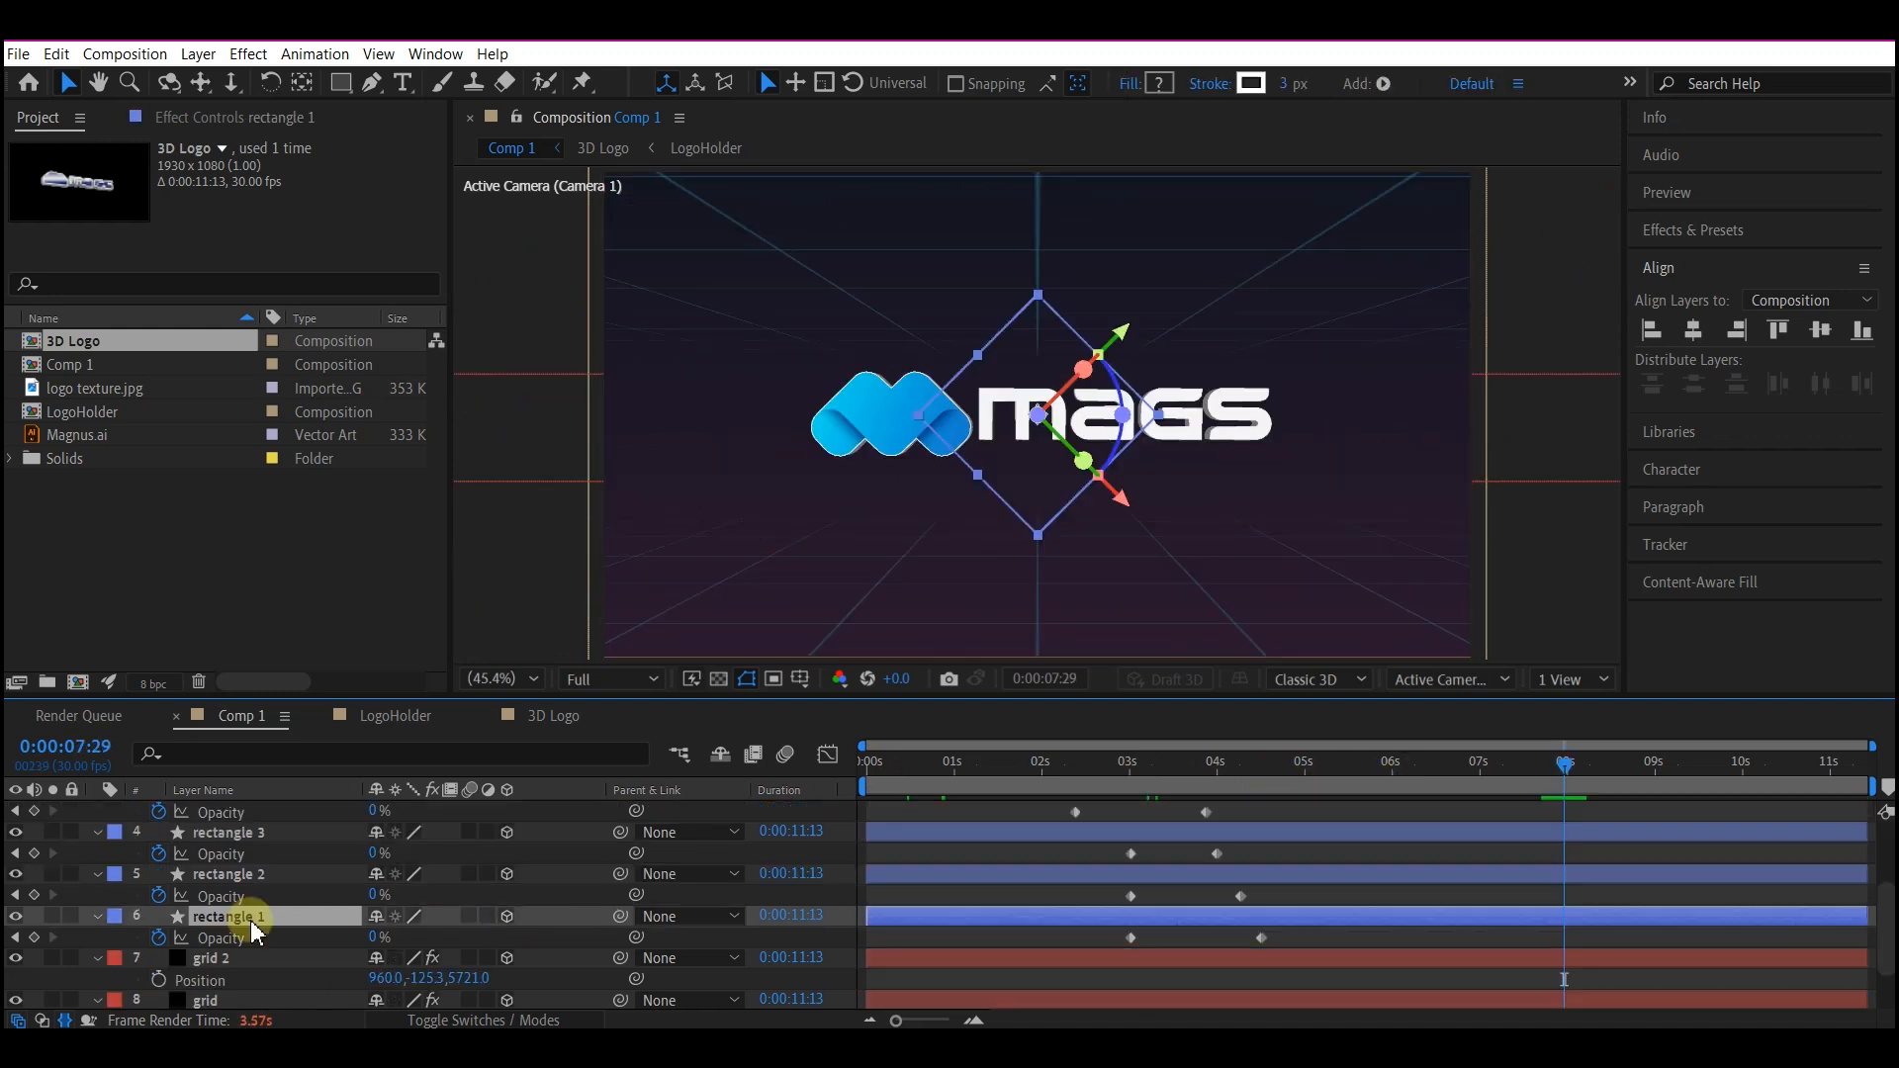
- Duplicate the rectangle 1 layer, place the copy directly below the 3D Logo layer and rename it "main rectangle"
{"action": "key", "text": "ctrl+d"}
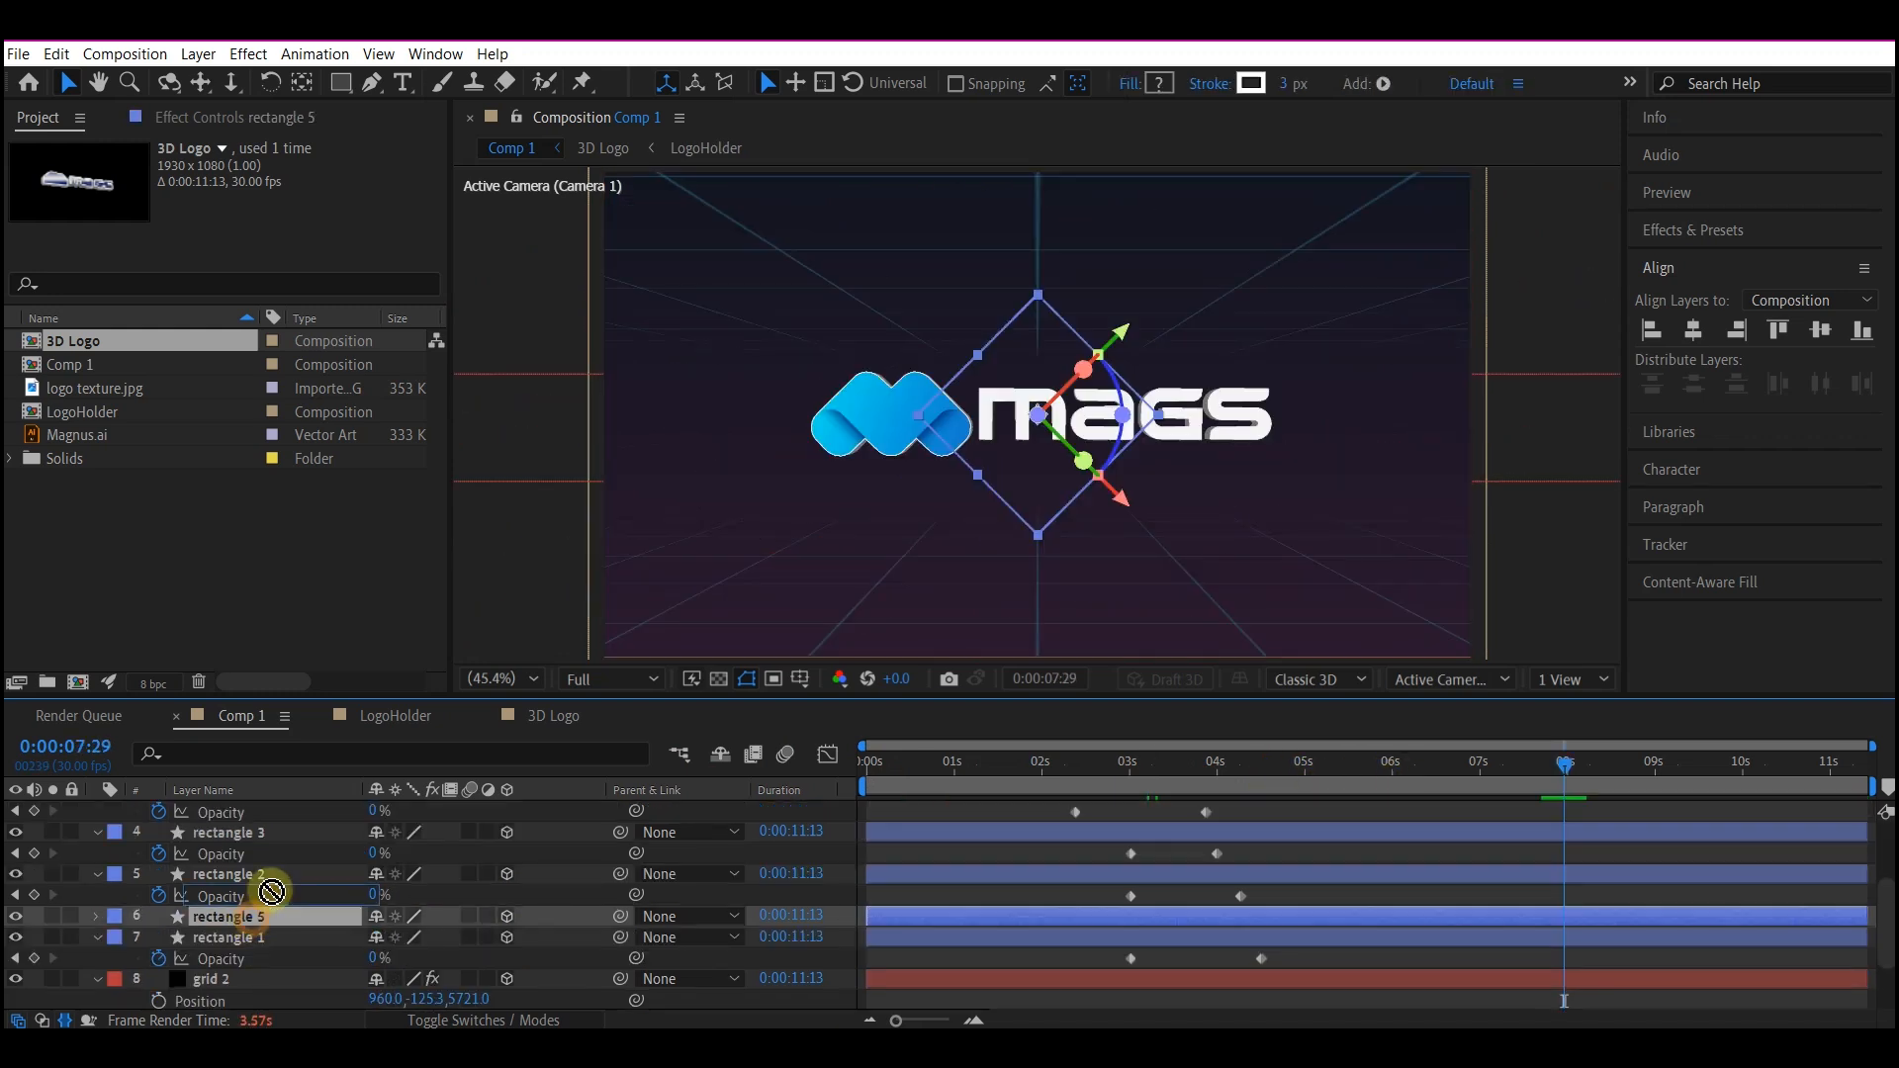
{"action": "left_click_drag", "start_coordinate": [251, 916], "coordinate": [297, 906]}
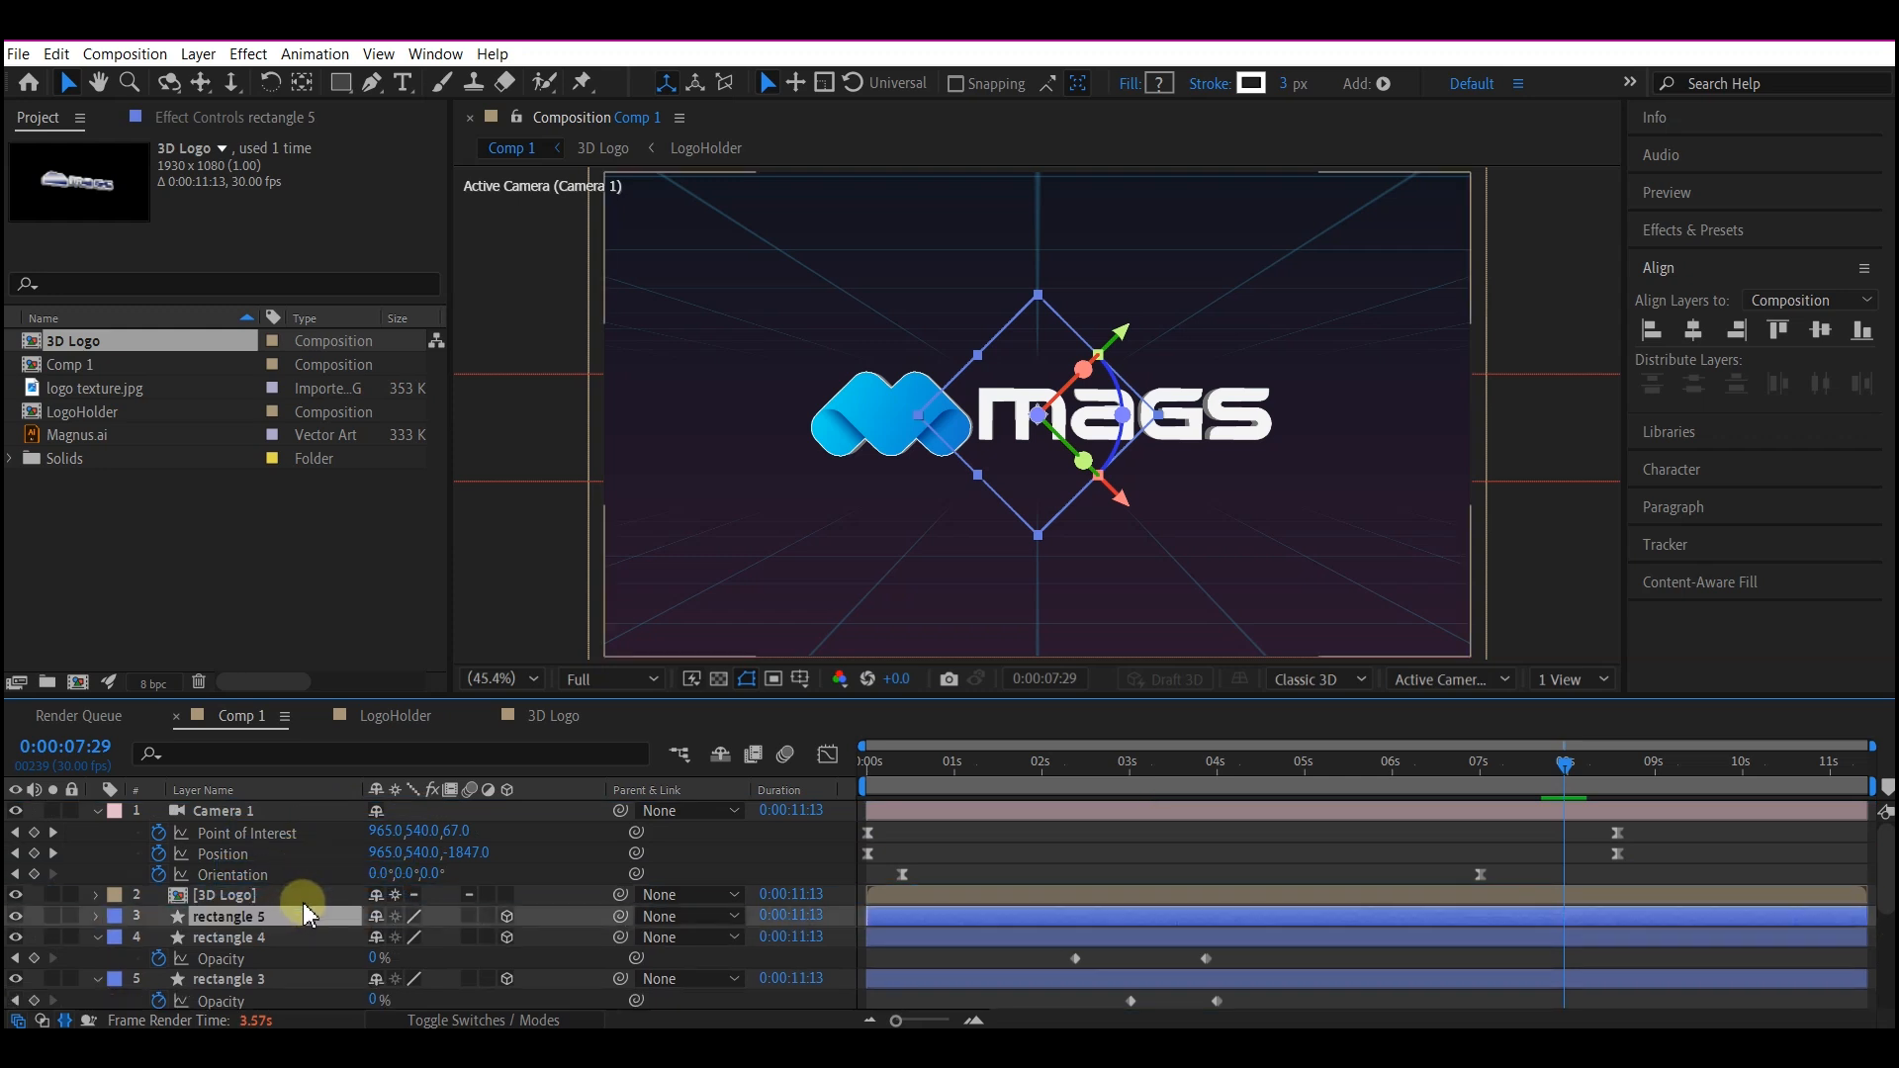
{"action": "key", "text": "Return"}
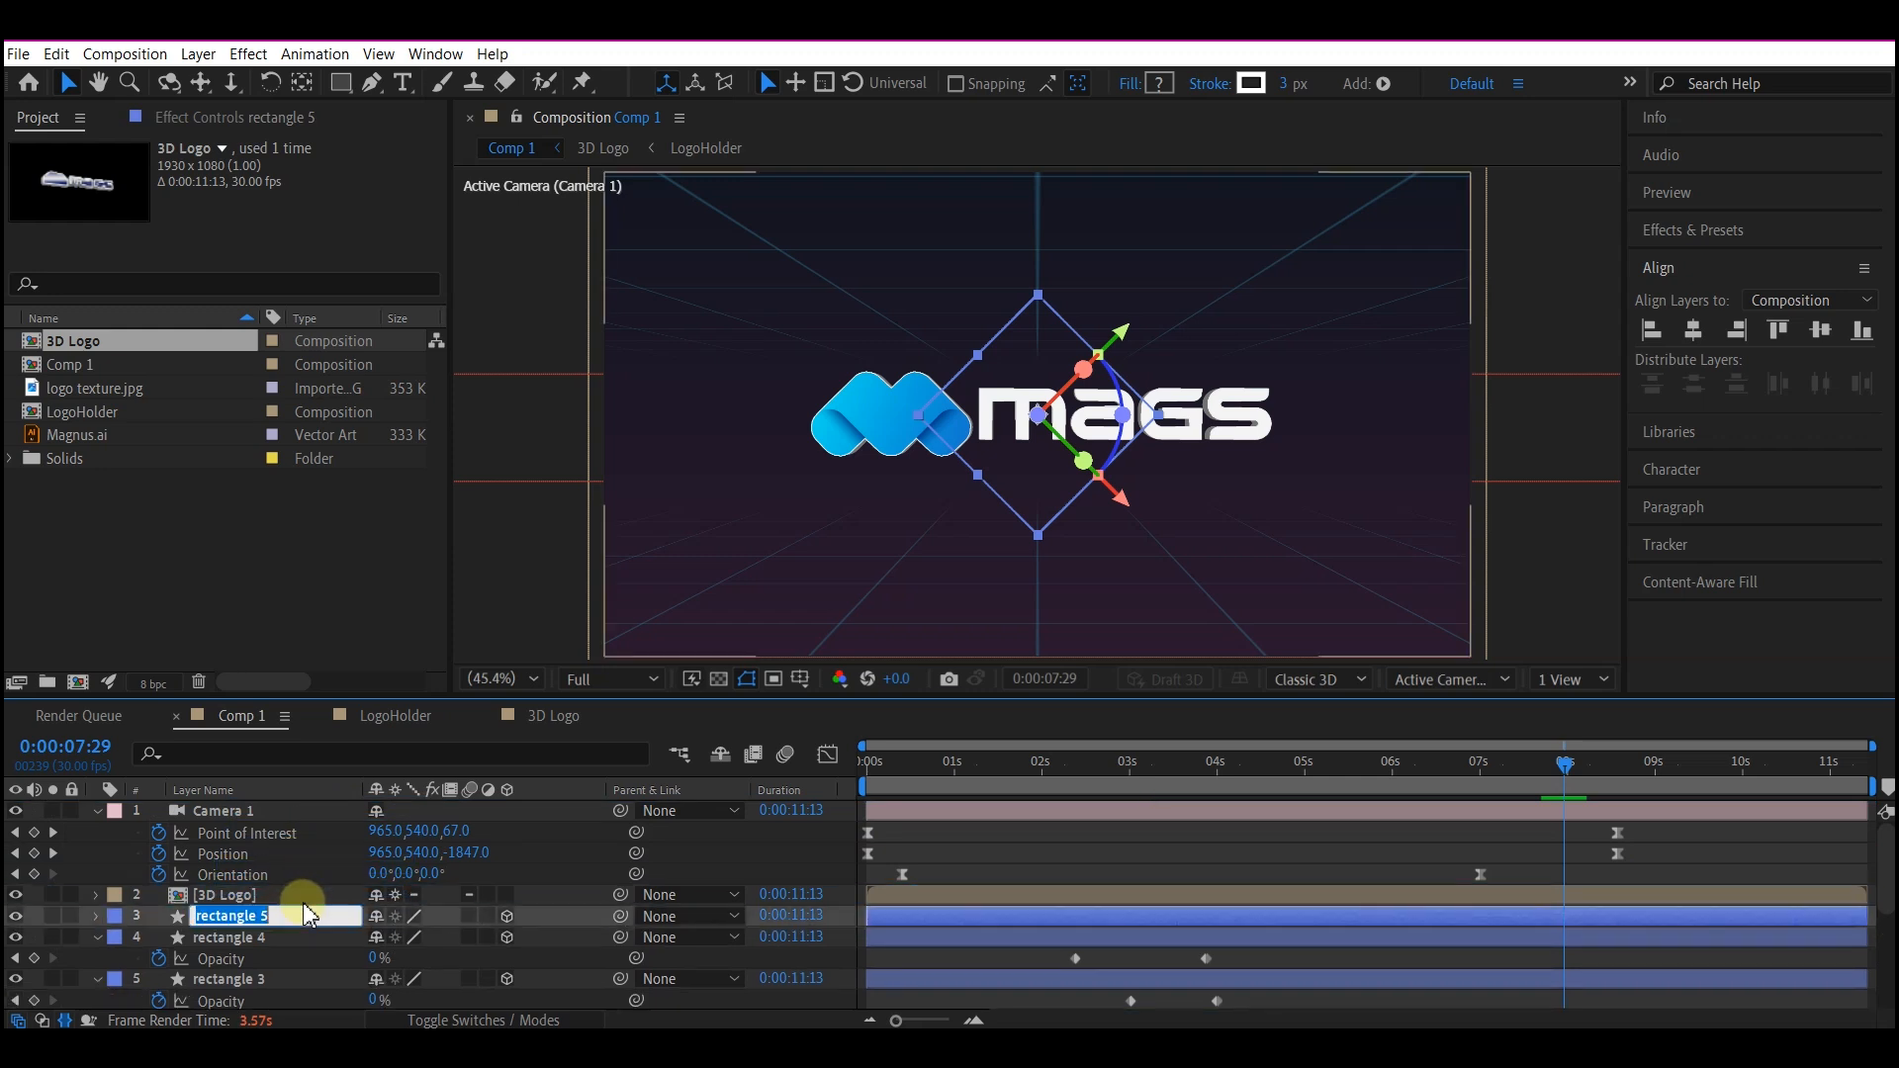
{"action": "type", "text": "main rectangle"}
{"action": "key", "text": "Return"}
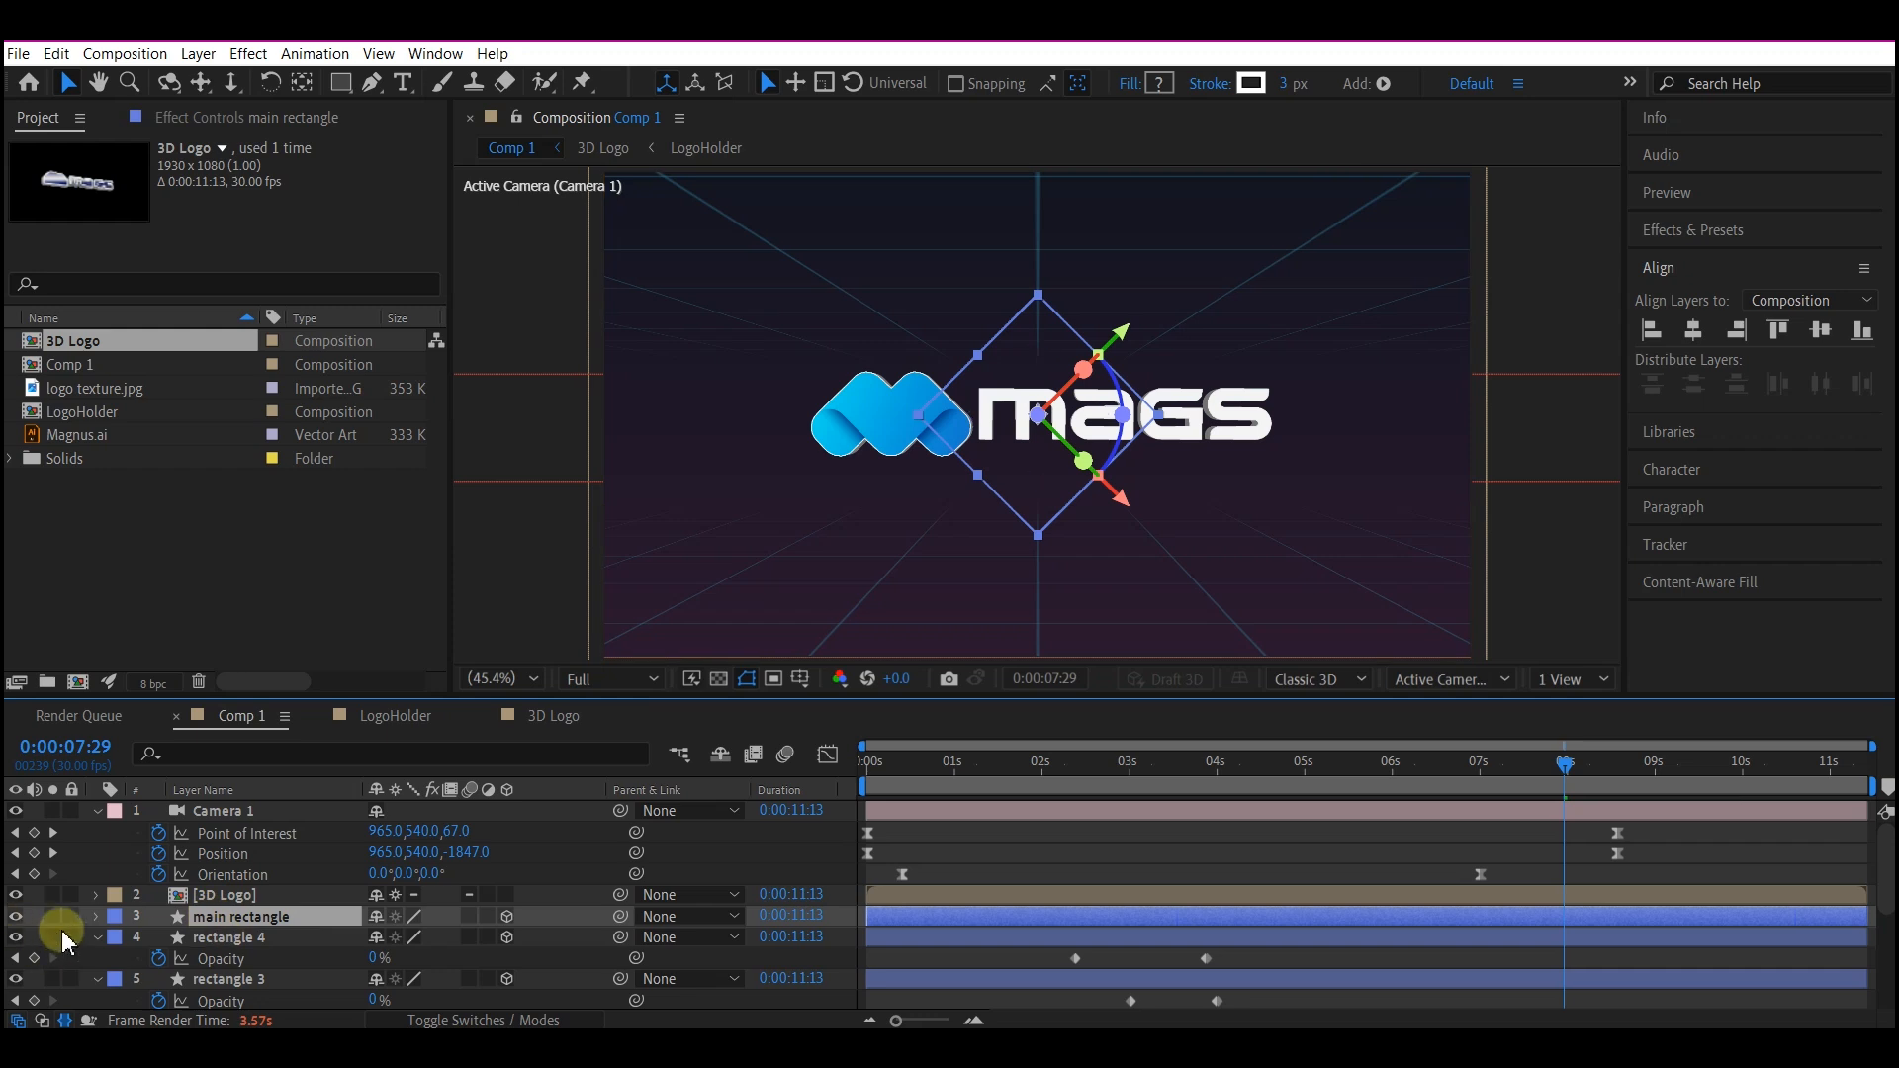
- Set the main rectangle's stroke width to 8 px and remove its Opacity keyframes, keeping the opacity at 100%
{"action": "left_click", "coordinate": [96, 917]}
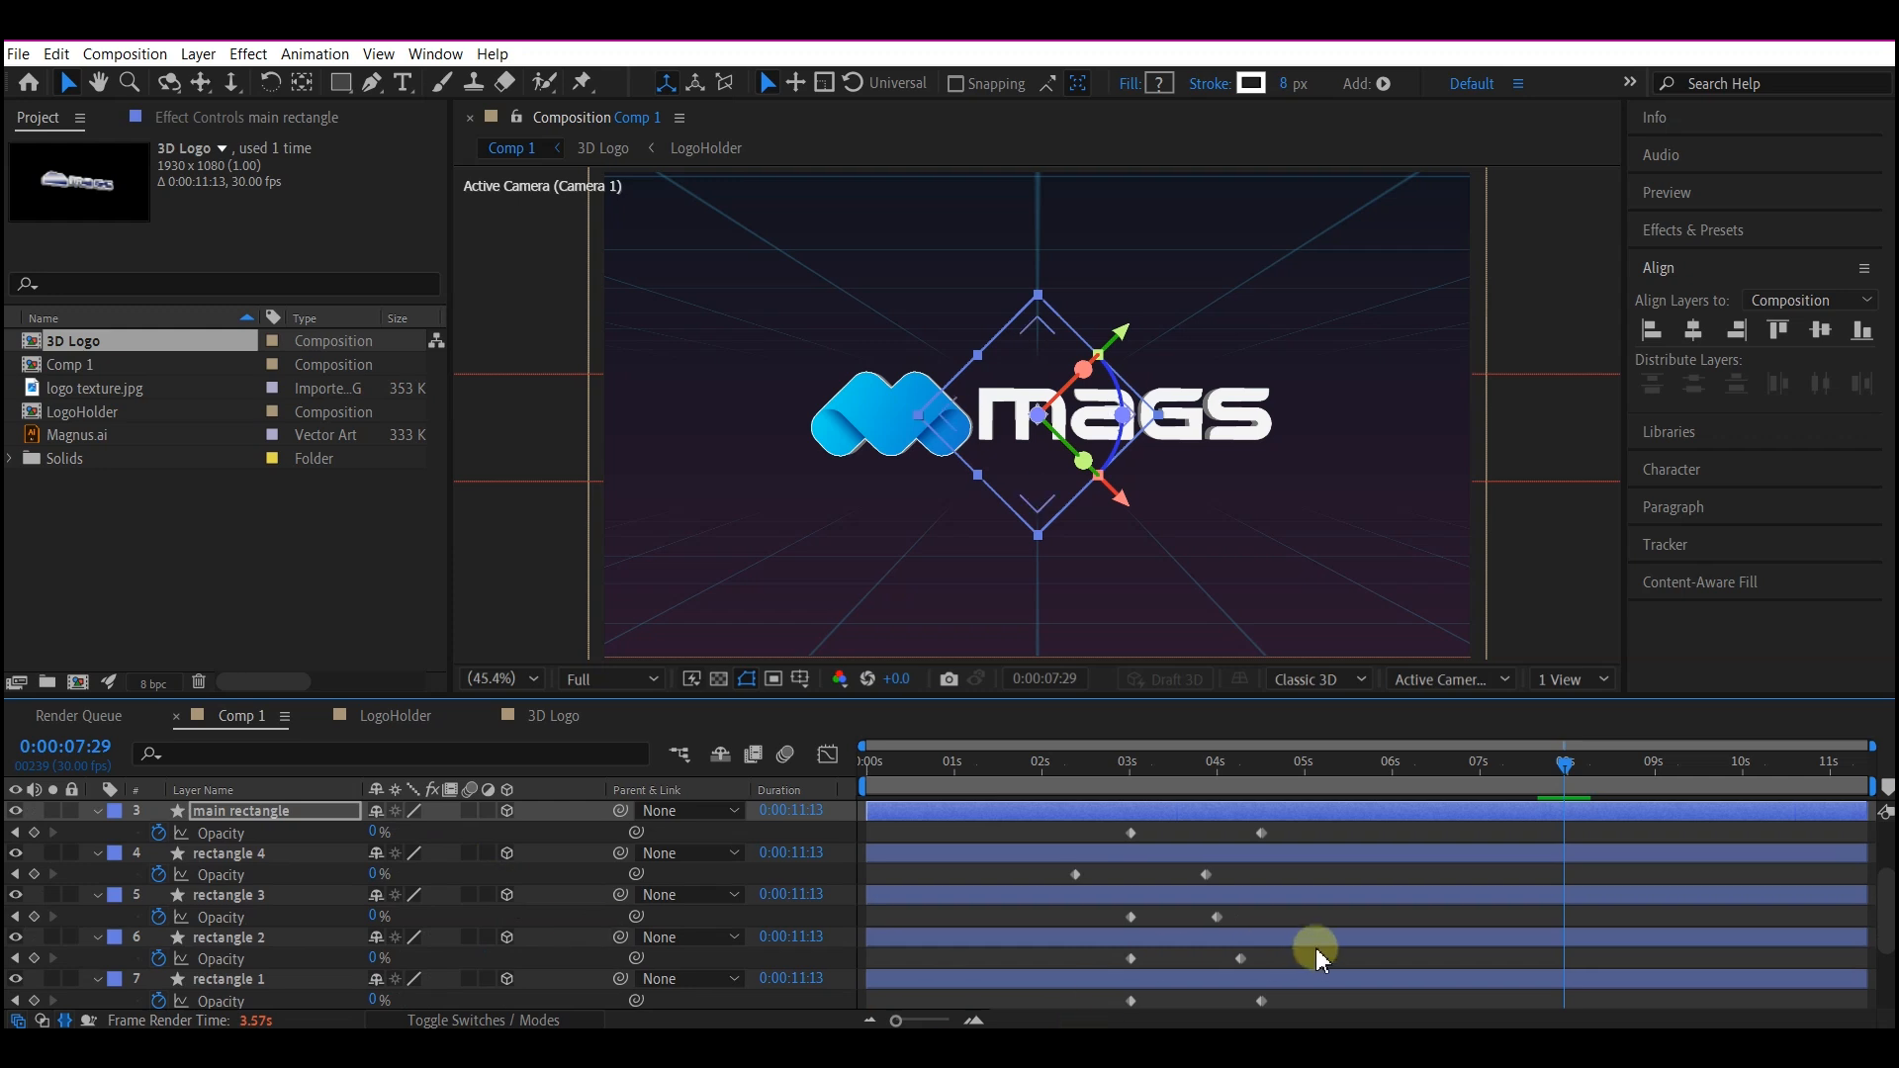
{"action": "left_click", "coordinate": [1096, 769]}
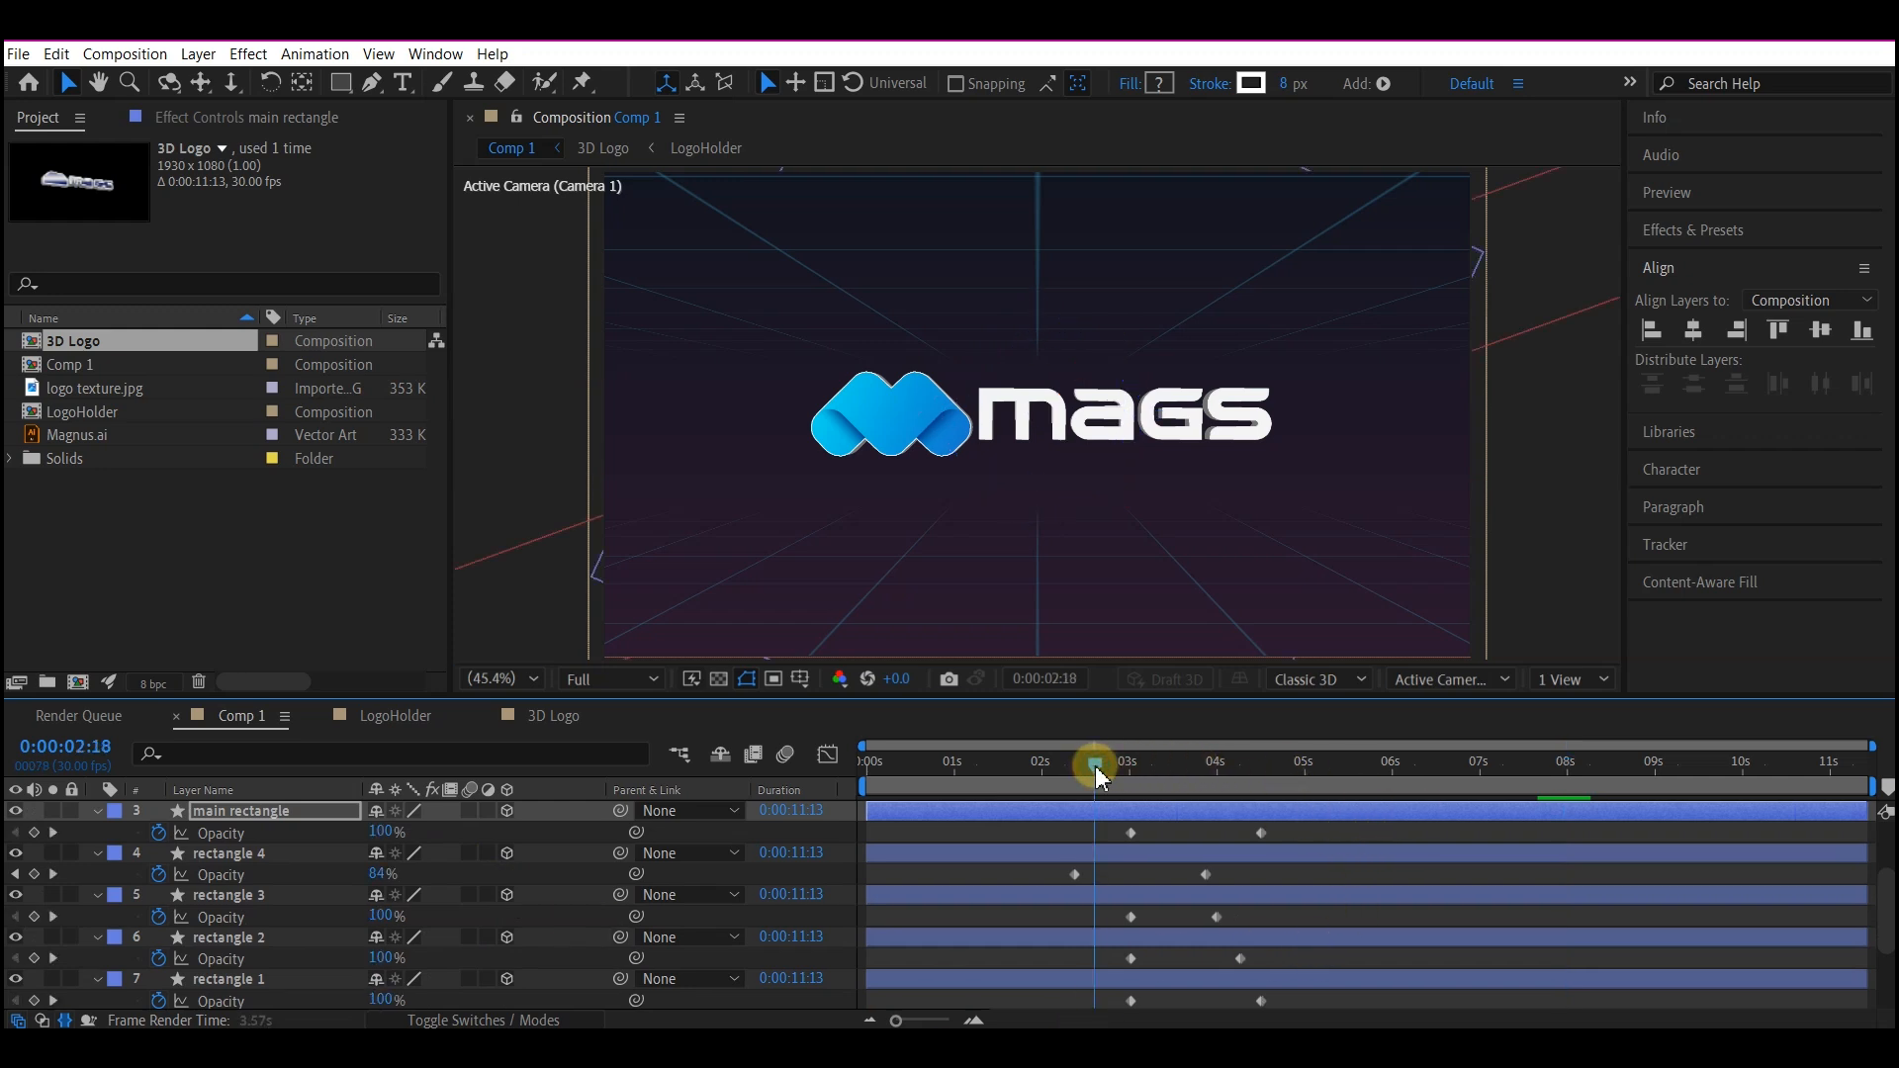
{"action": "left_click", "coordinate": [158, 833]}
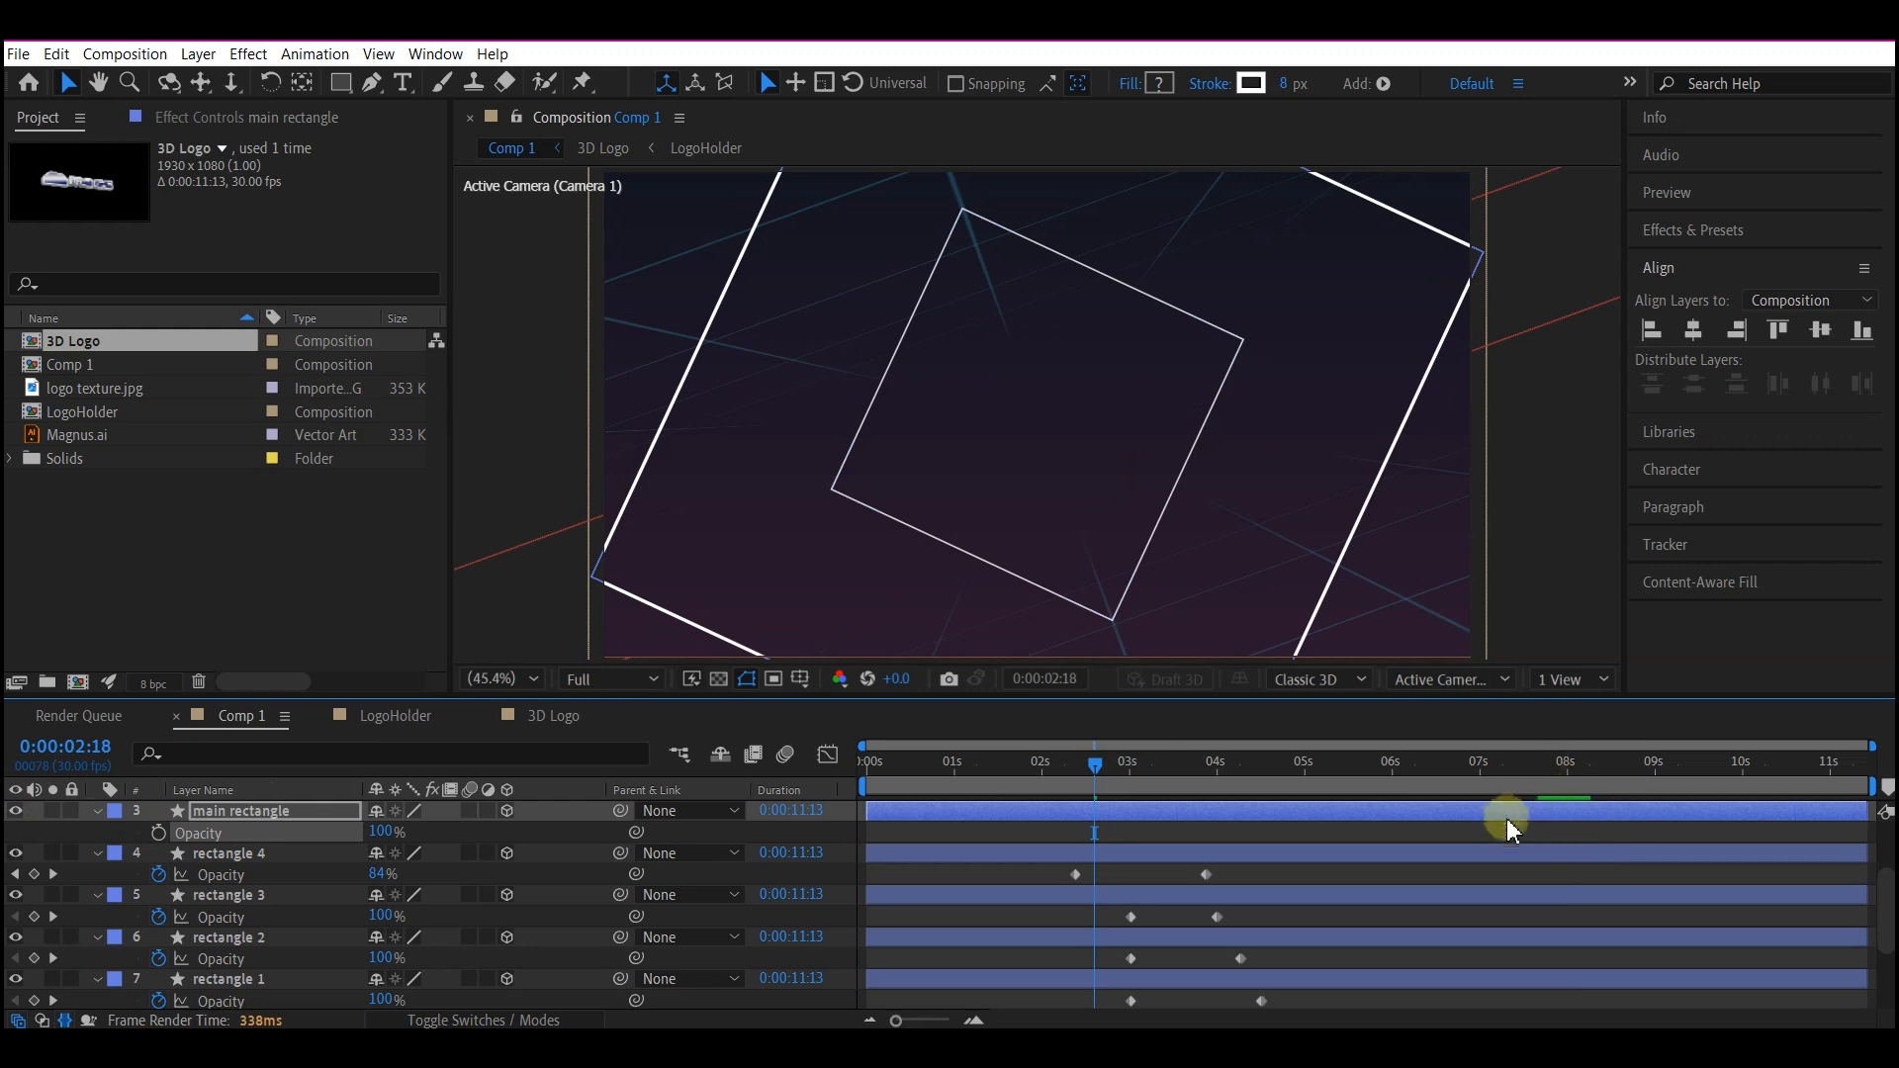
- At 0:00:07:24, set the main rectangle's Z position to 233.6
{"action": "left_click", "coordinate": [1551, 768]}
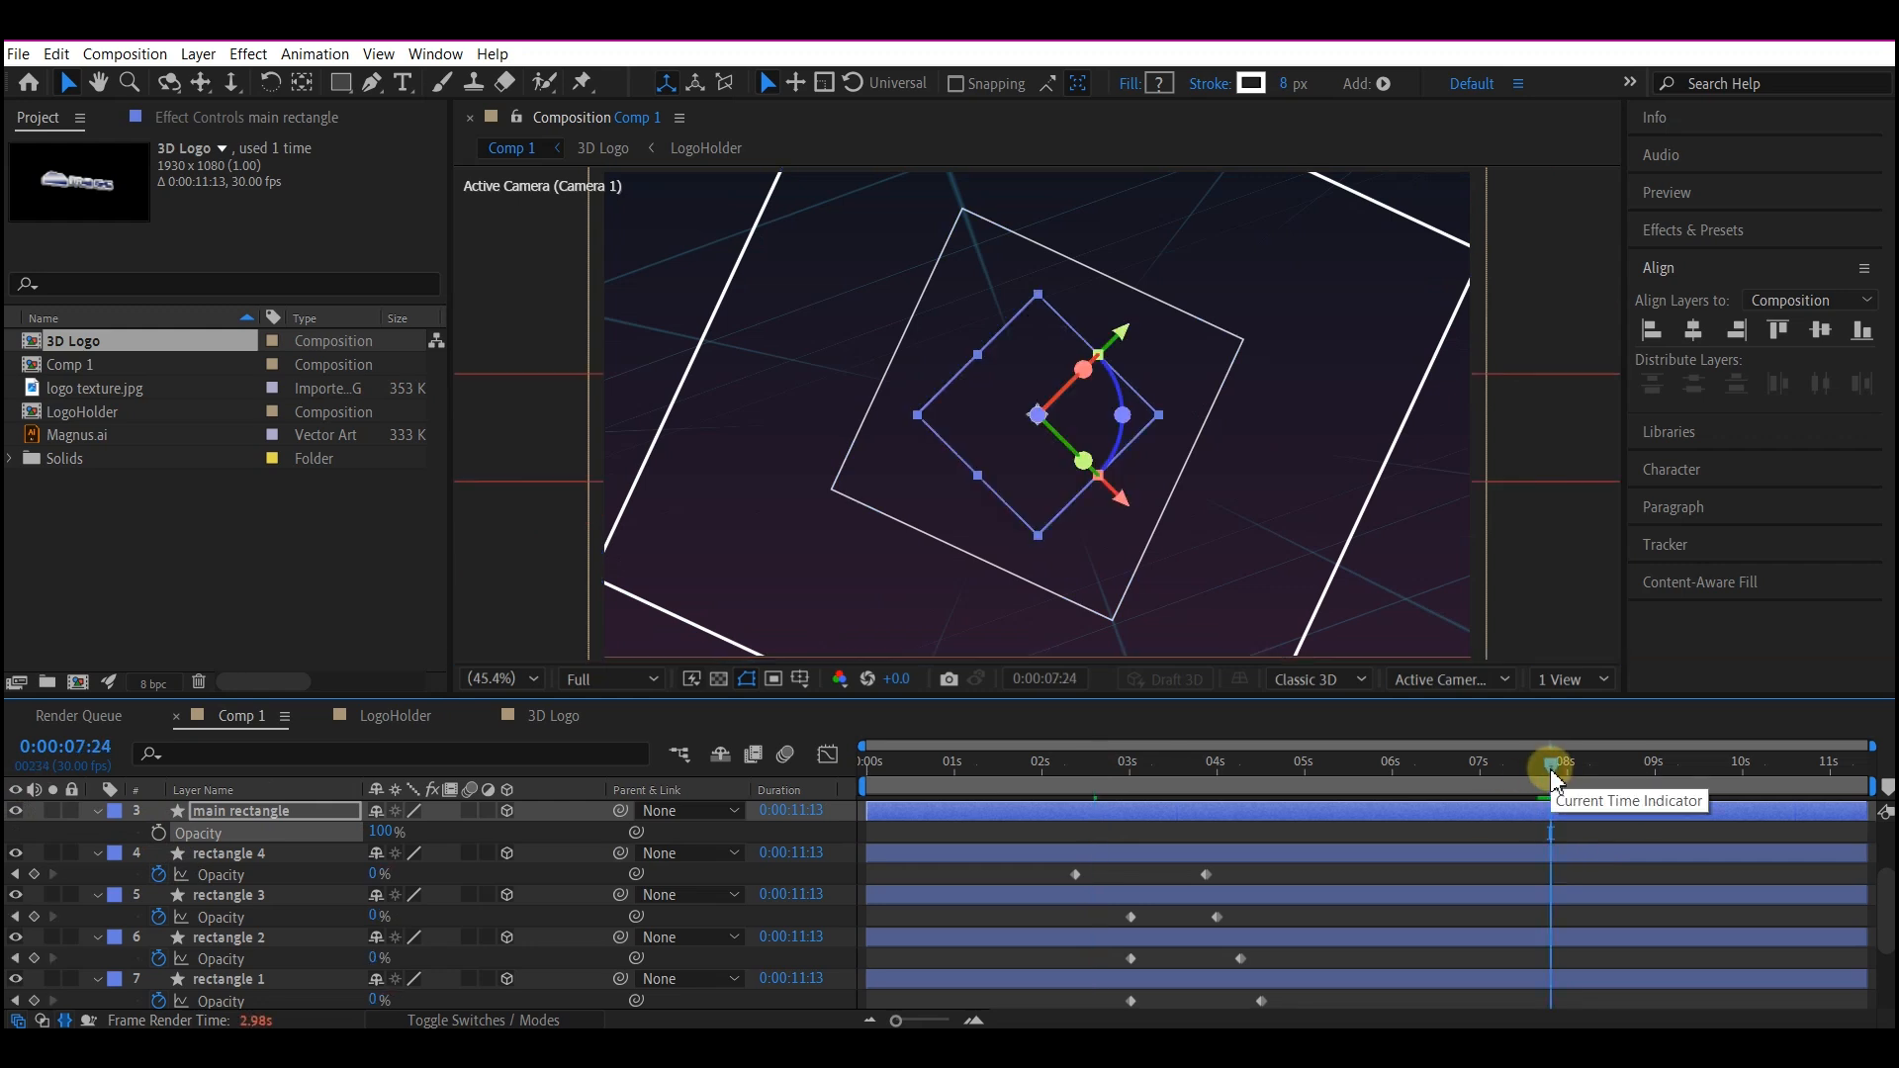
{"action": "left_click", "coordinate": [257, 812]}
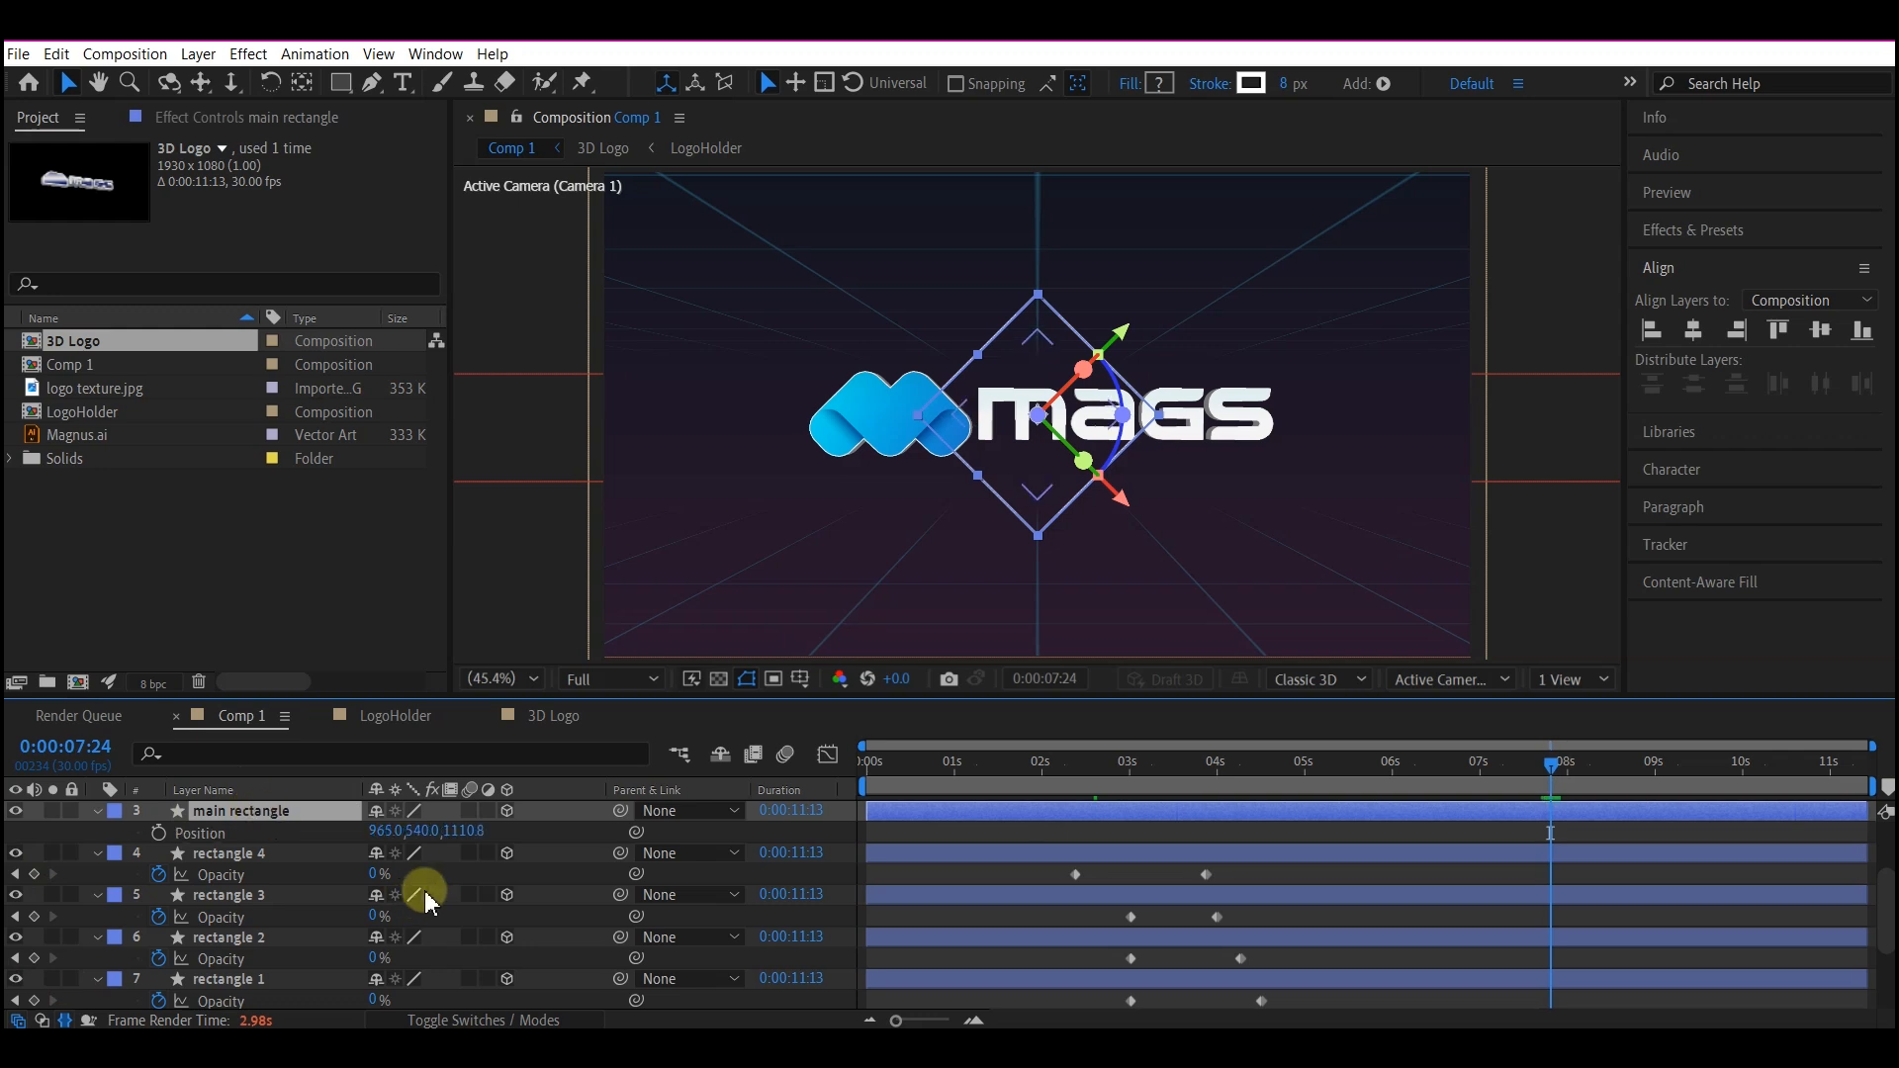
{"action": "left_click", "coordinate": [472, 834]}
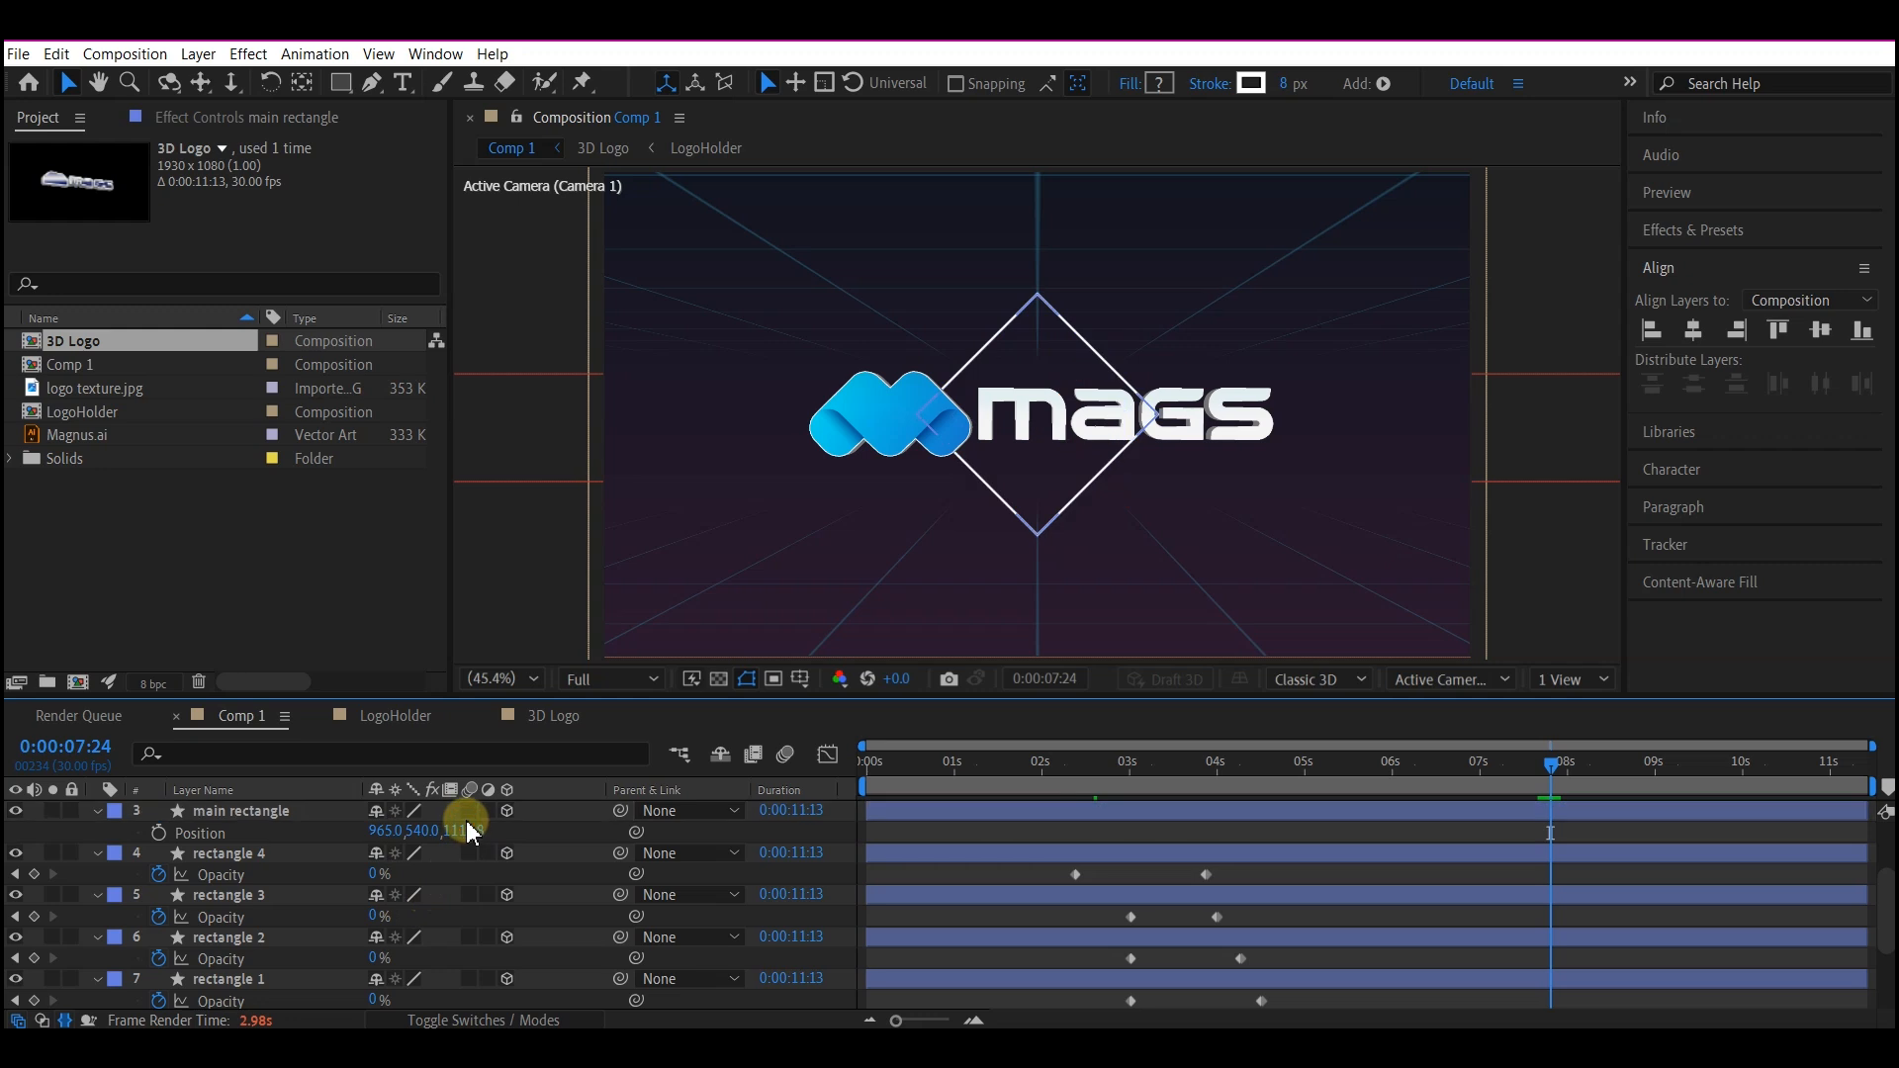
{"action": "type", "text": "233.6"}
{"action": "key", "text": "Return"}
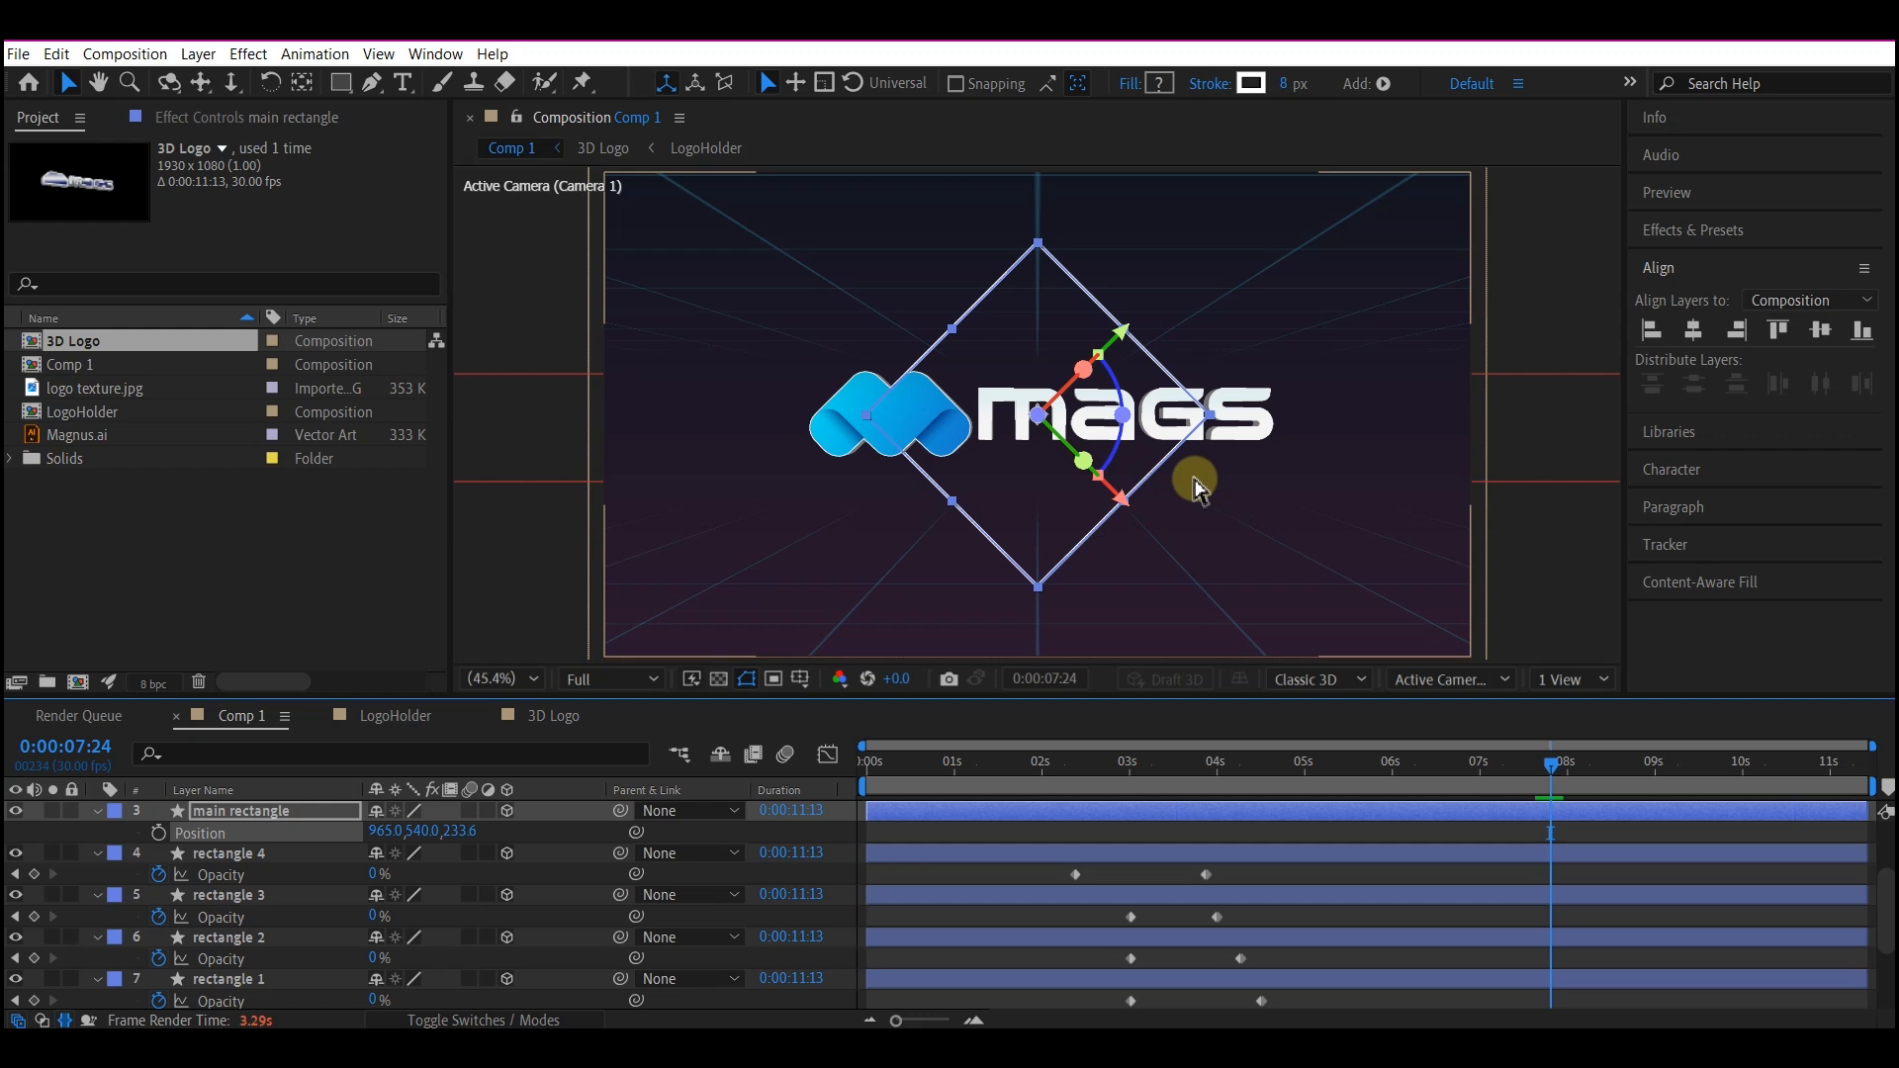
- Create a new composition named "tagling" with a width of 1500 px and a height of 200 px
{"action": "key", "text": "ctrl+n"}
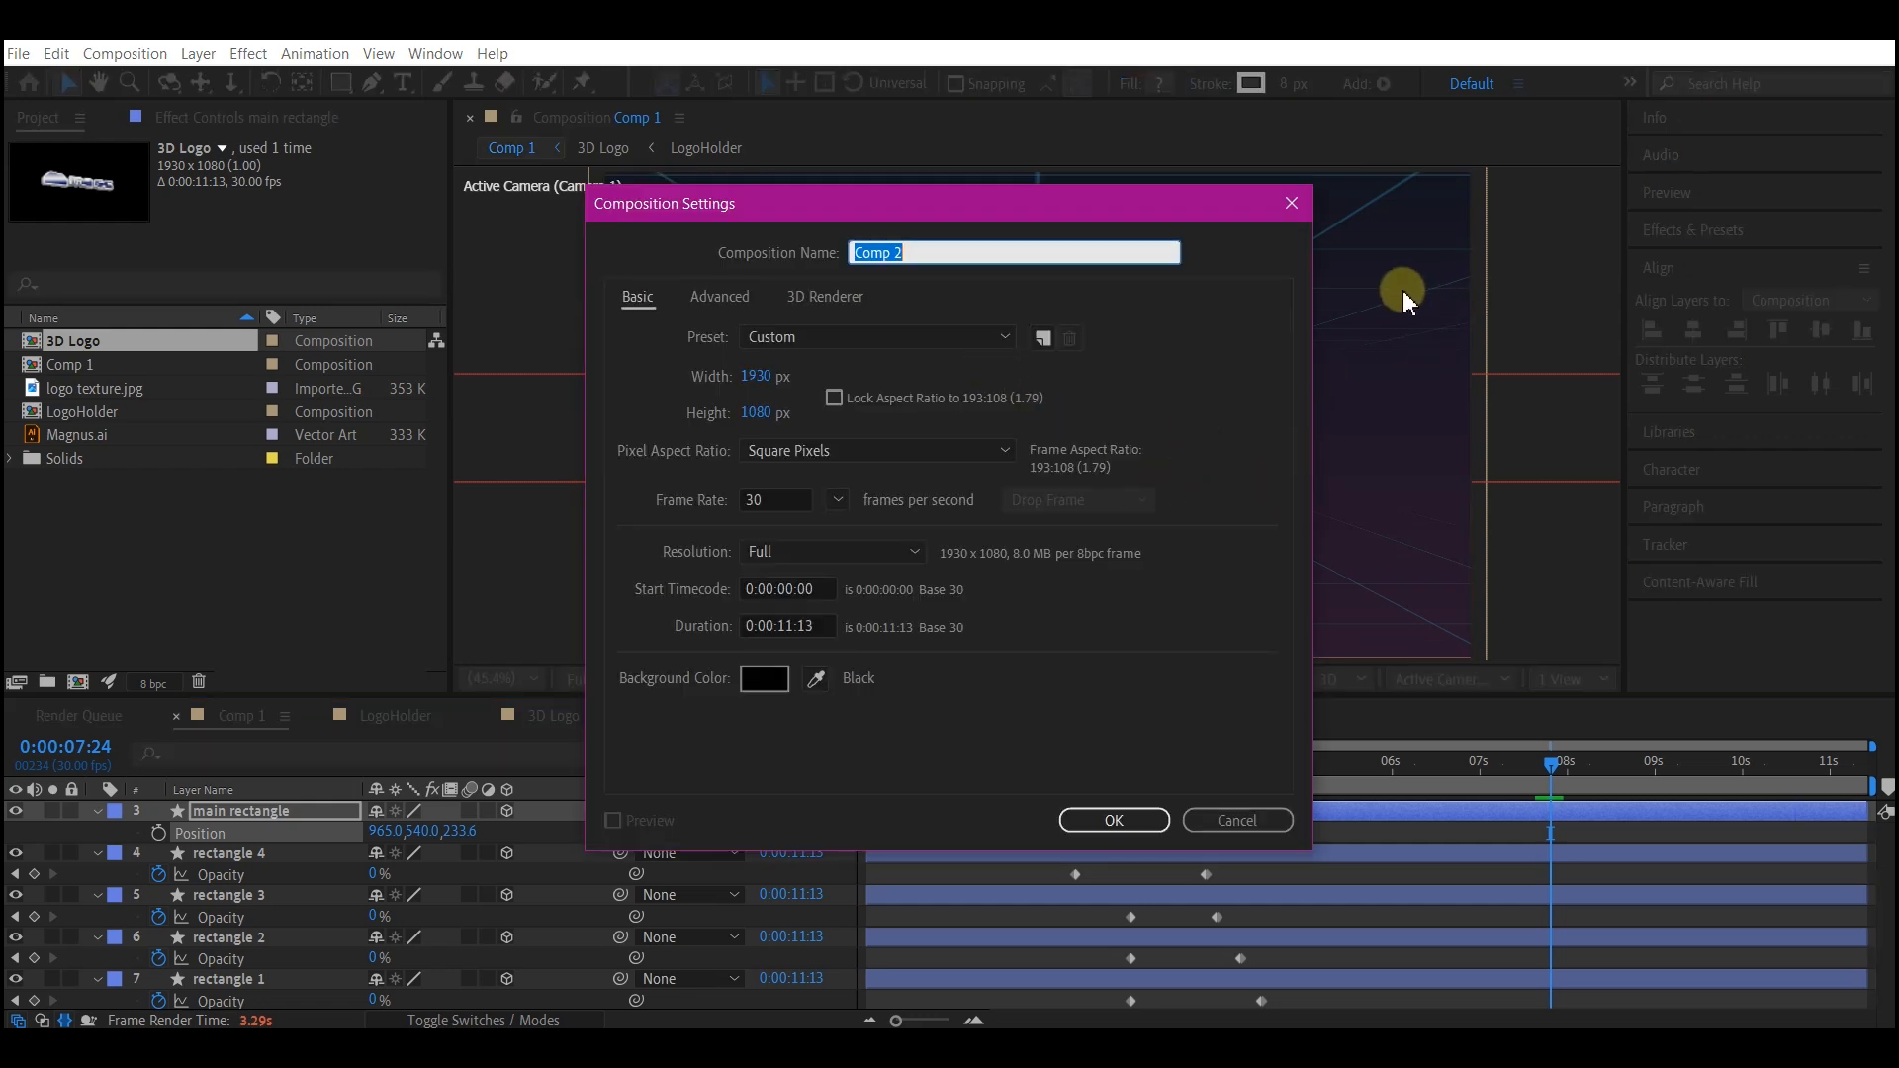
{"action": "type", "text": "tagling"}
{"action": "left_click", "coordinate": [758, 376]}
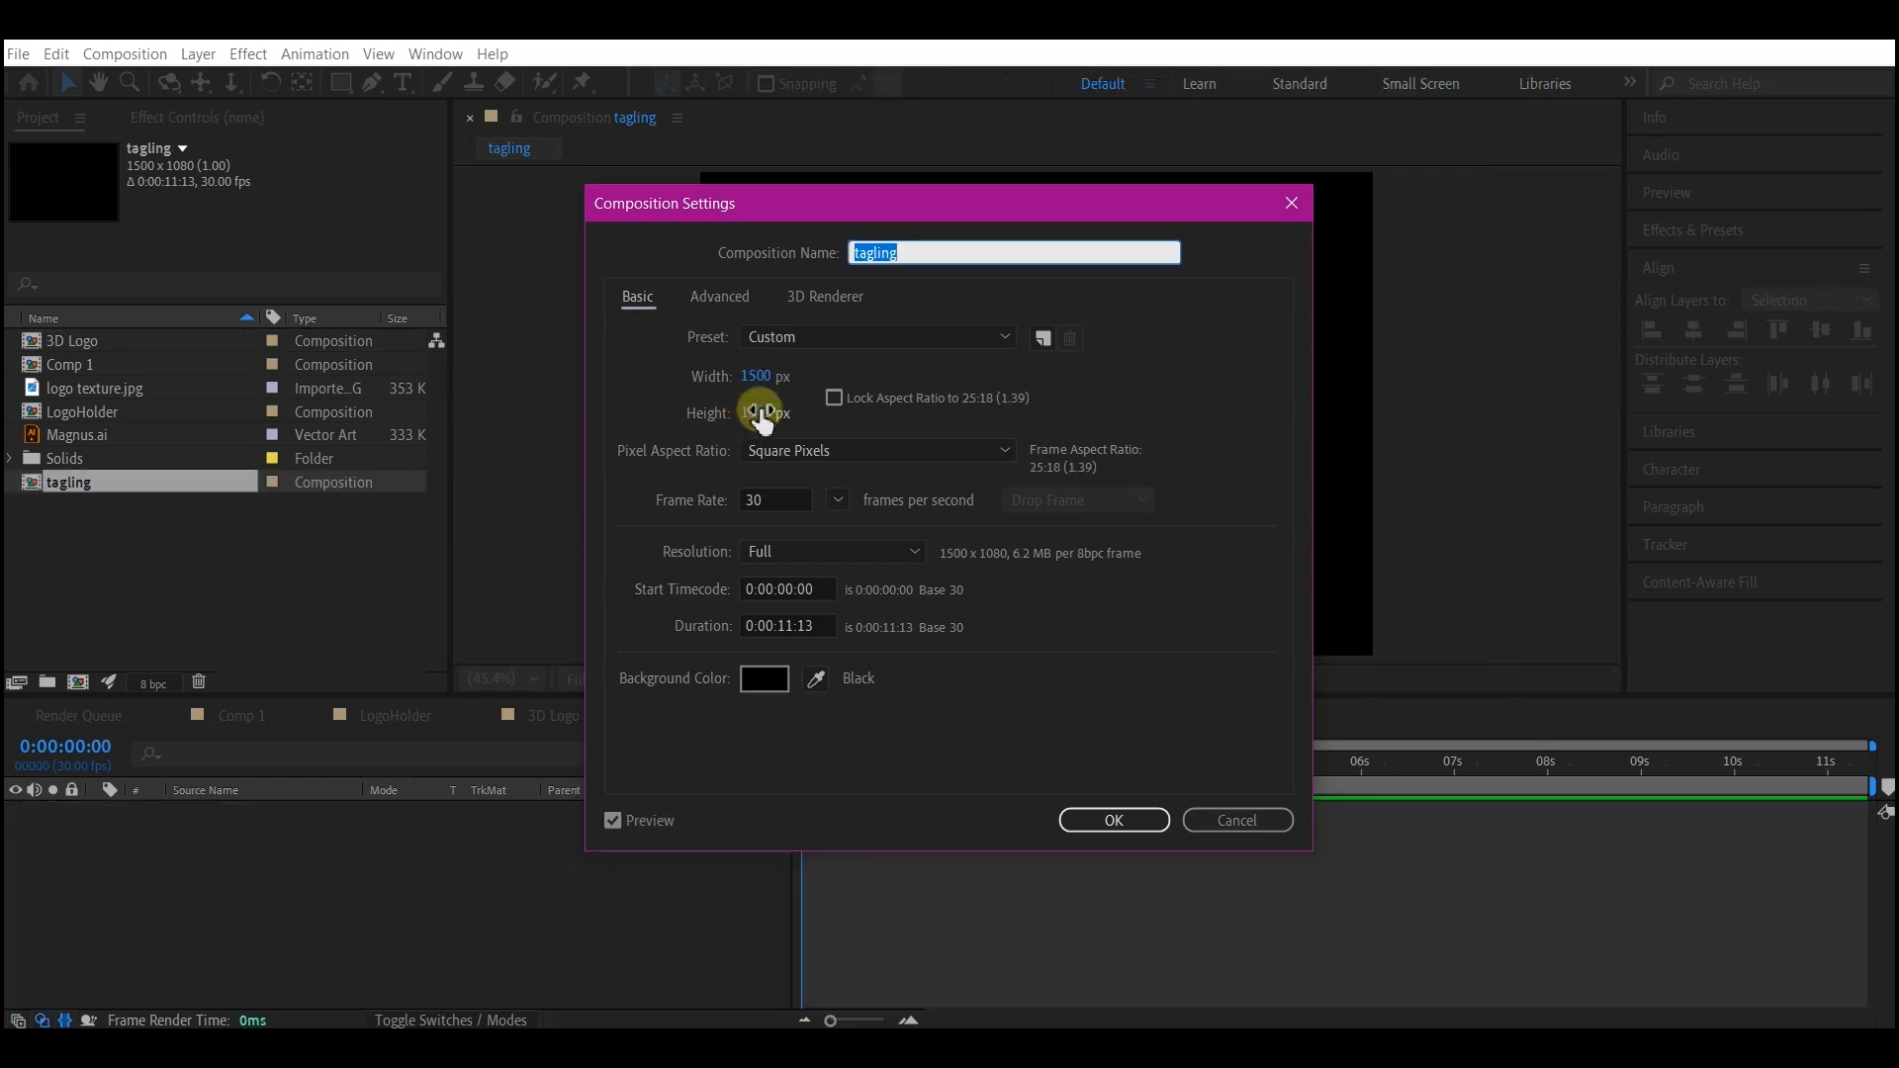
{"action": "left_click", "coordinate": [761, 413]}
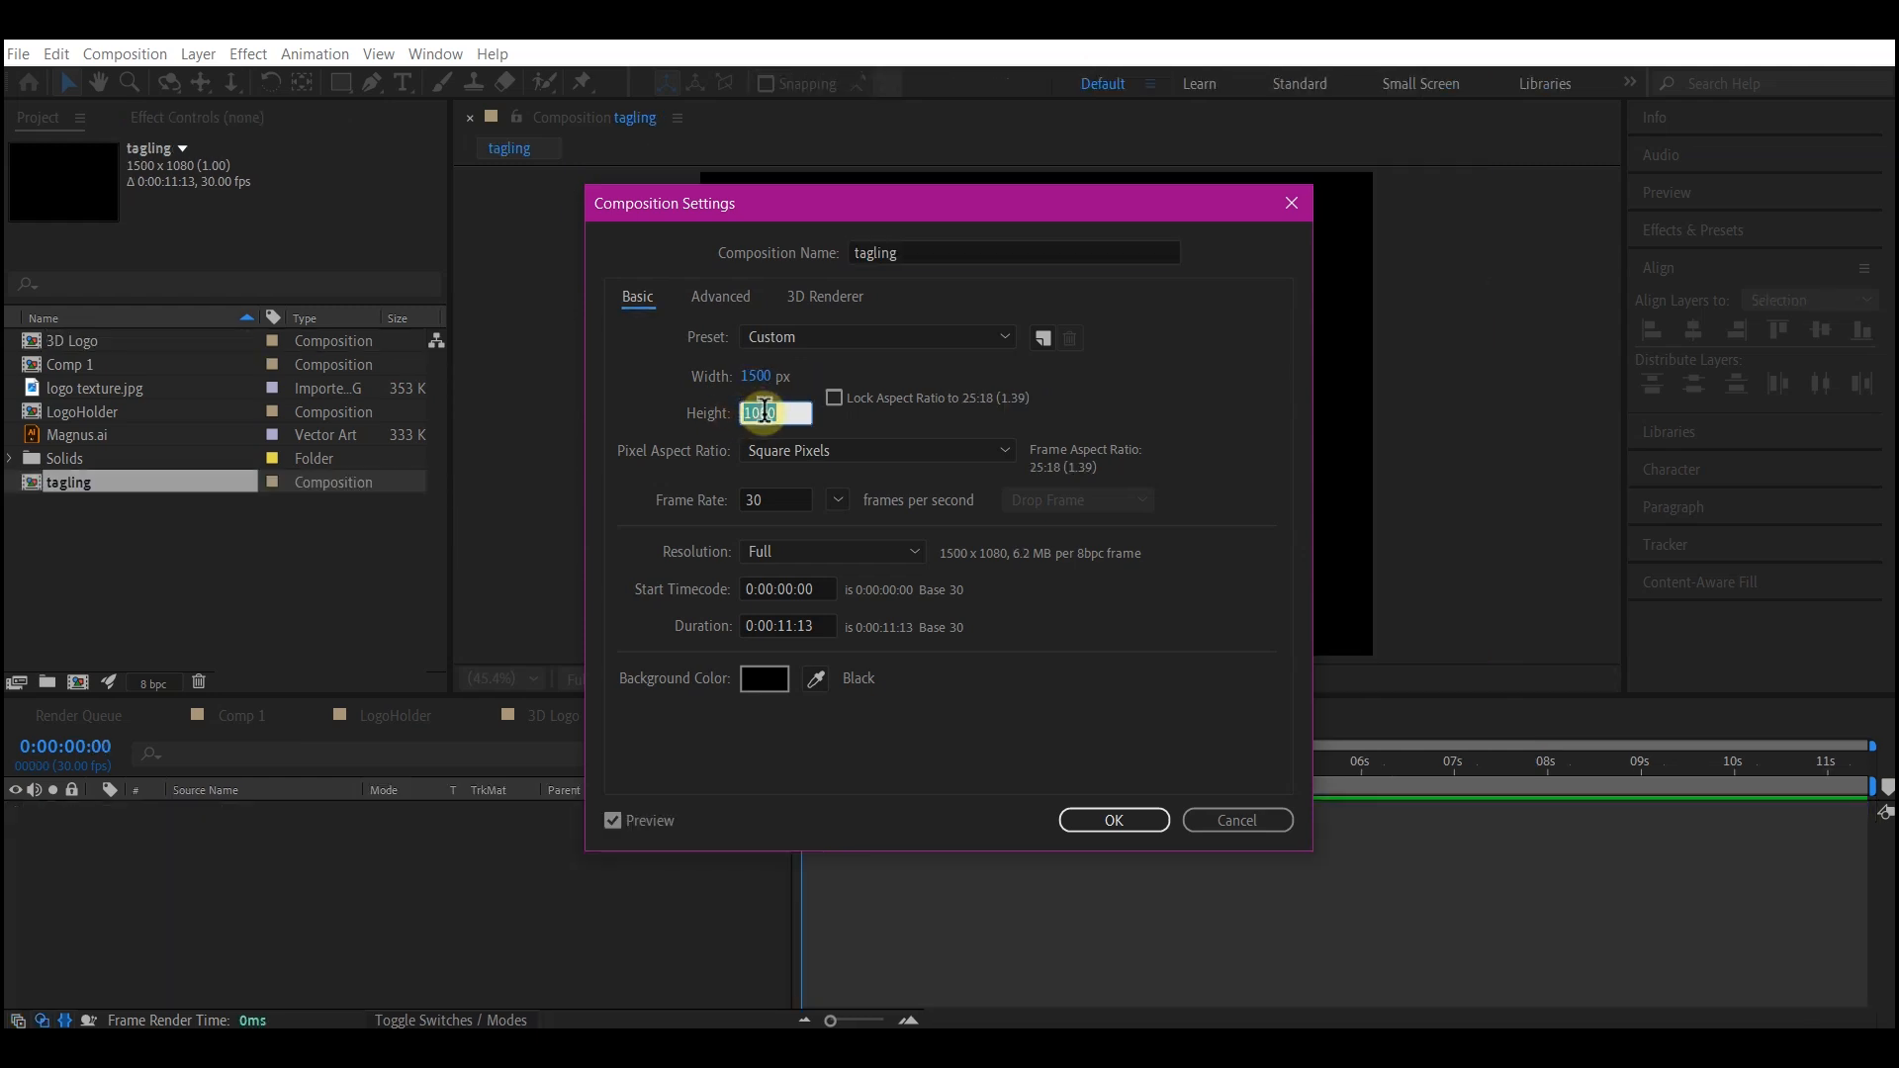
{"action": "type", "text": "200"}
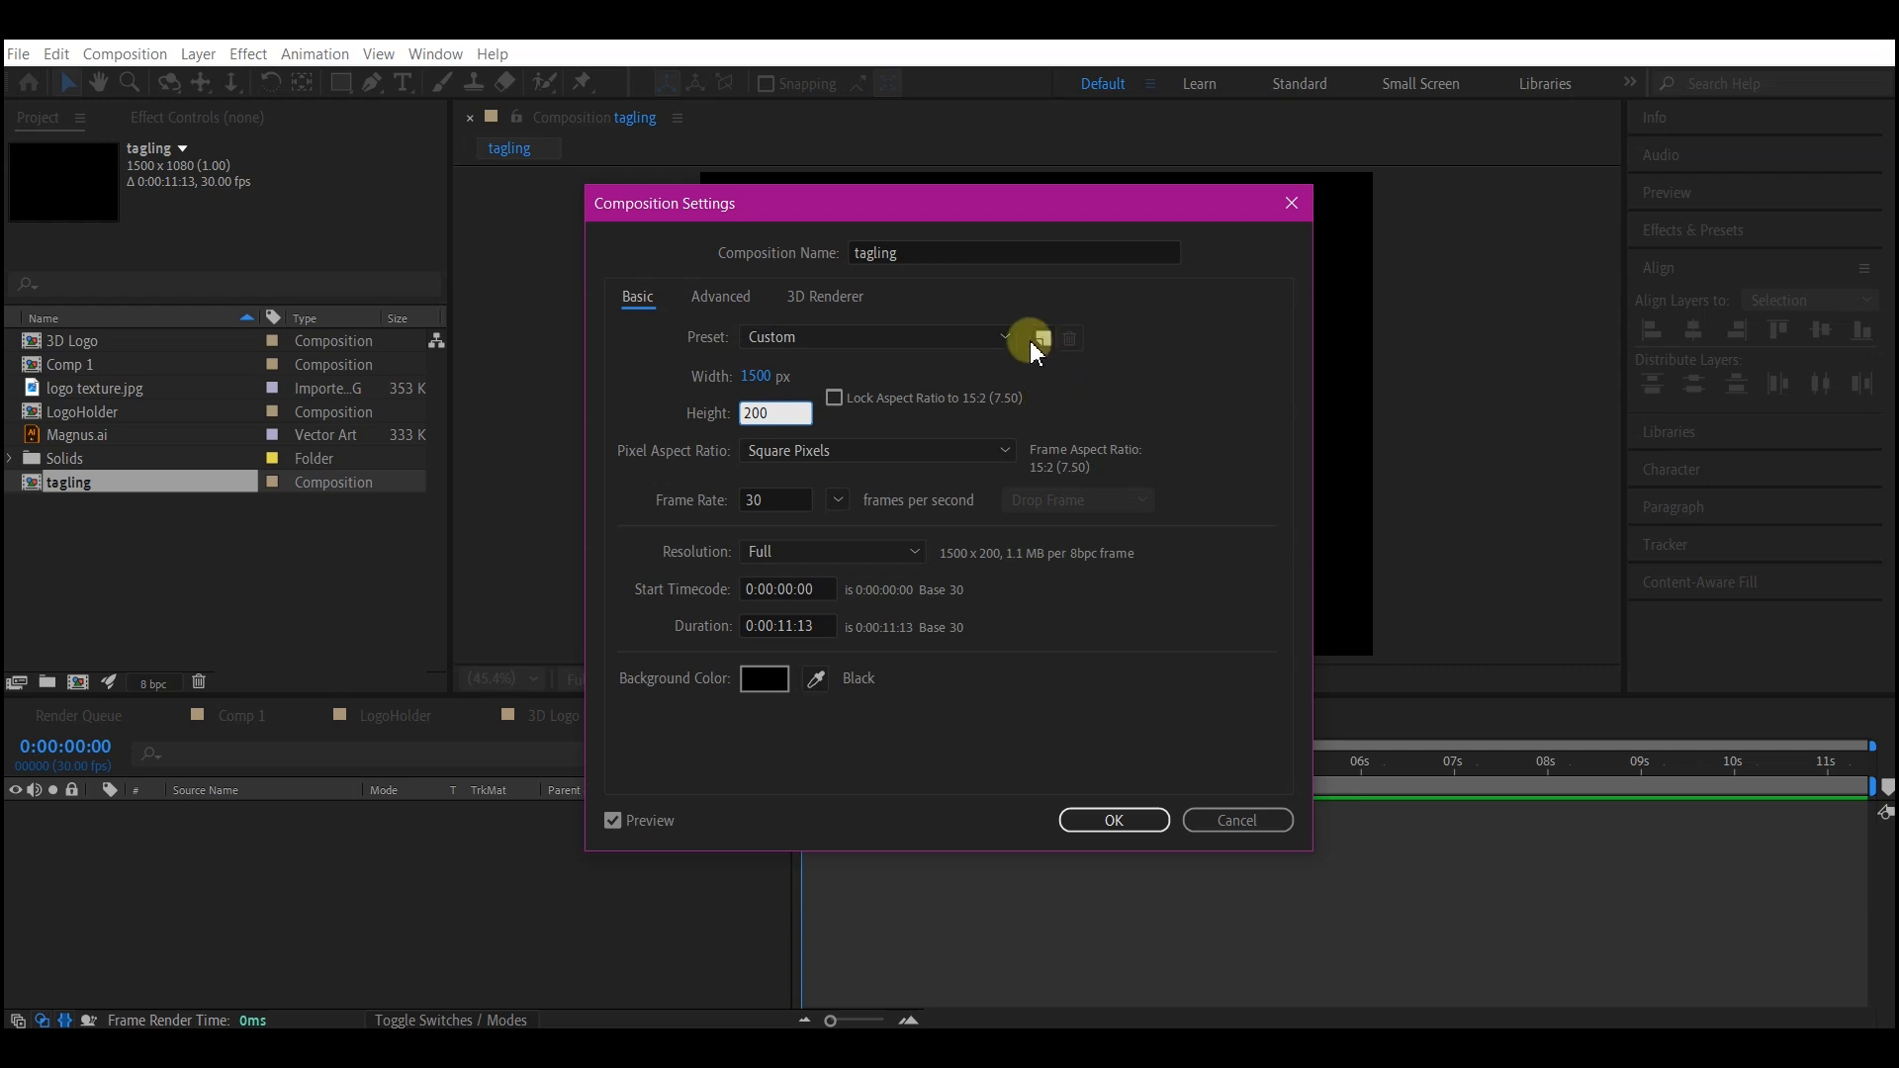
{"action": "left_click", "coordinate": [1127, 825]}
- Add a text layer reading "MotionDigit.com" to the tagling composition and centre it in the frame
{"action": "right_click", "coordinate": [627, 878]}
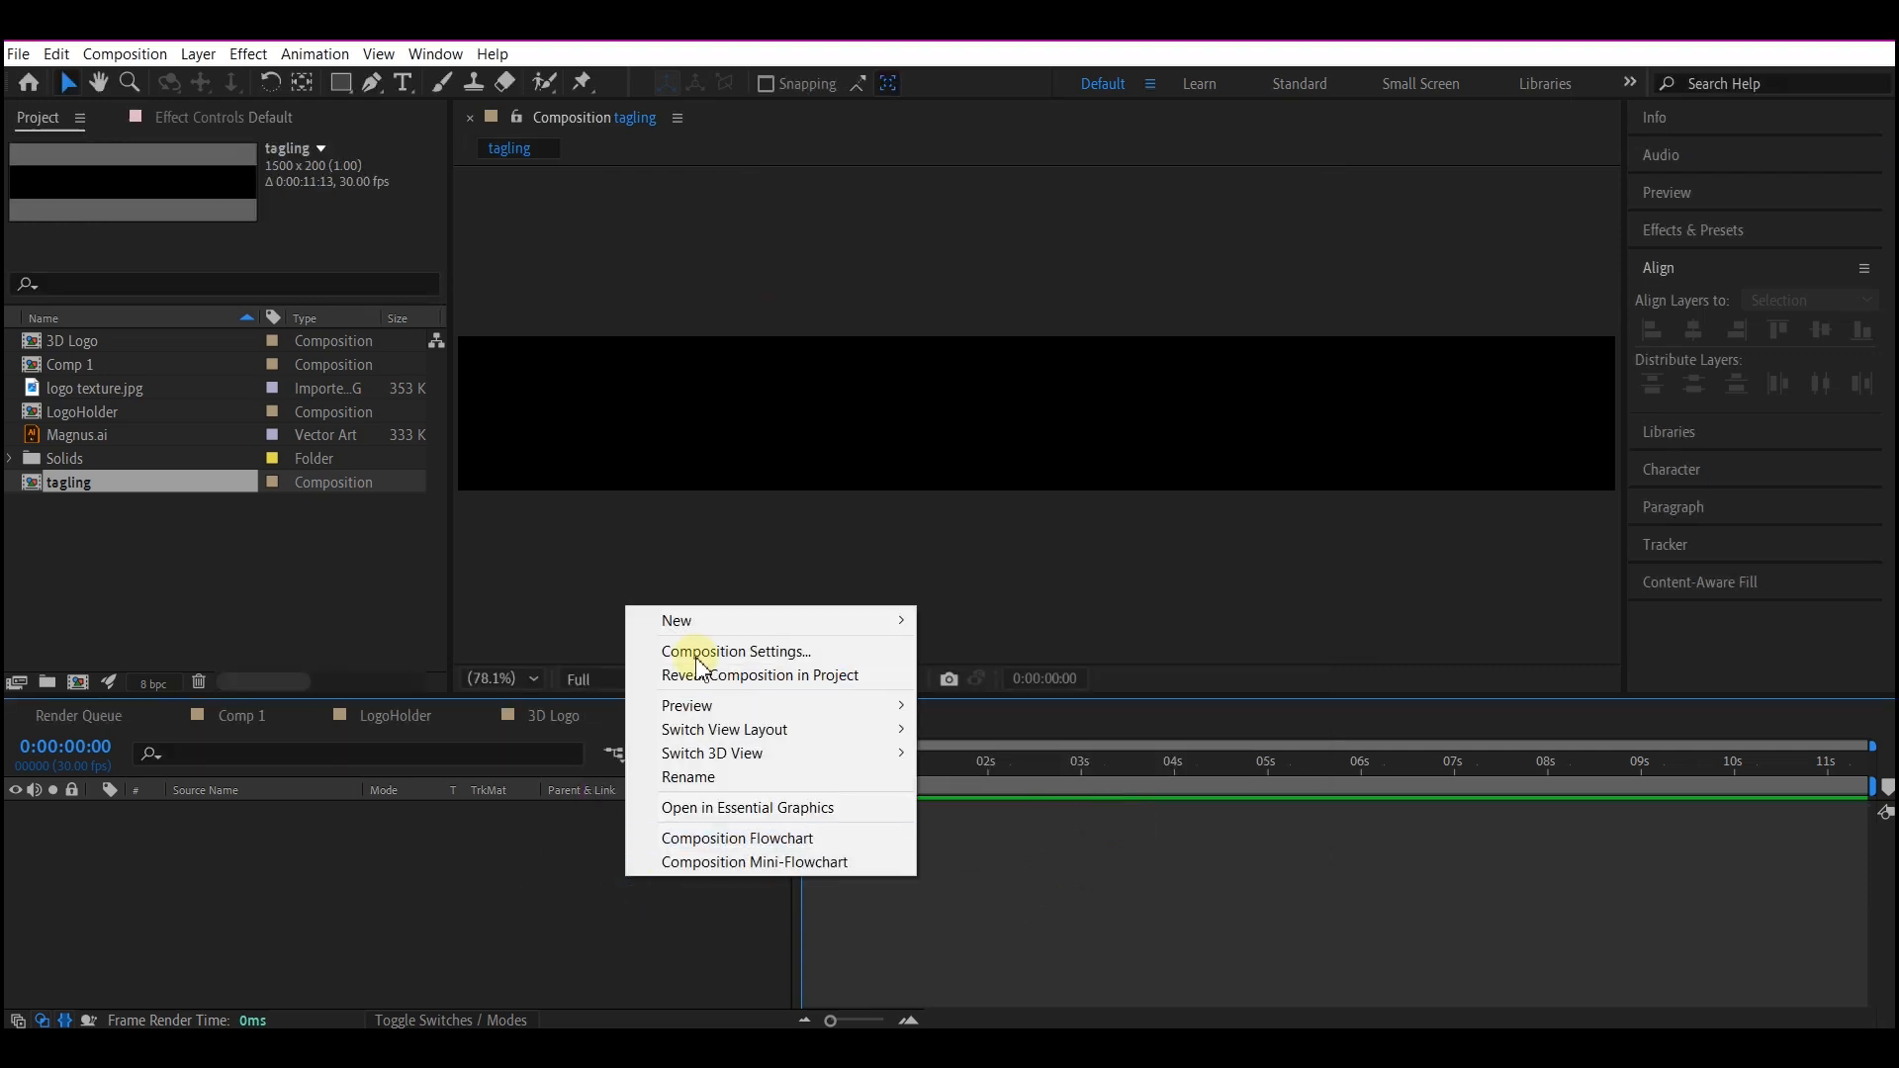
{"action": "mouse_move", "coordinate": [720, 621]}
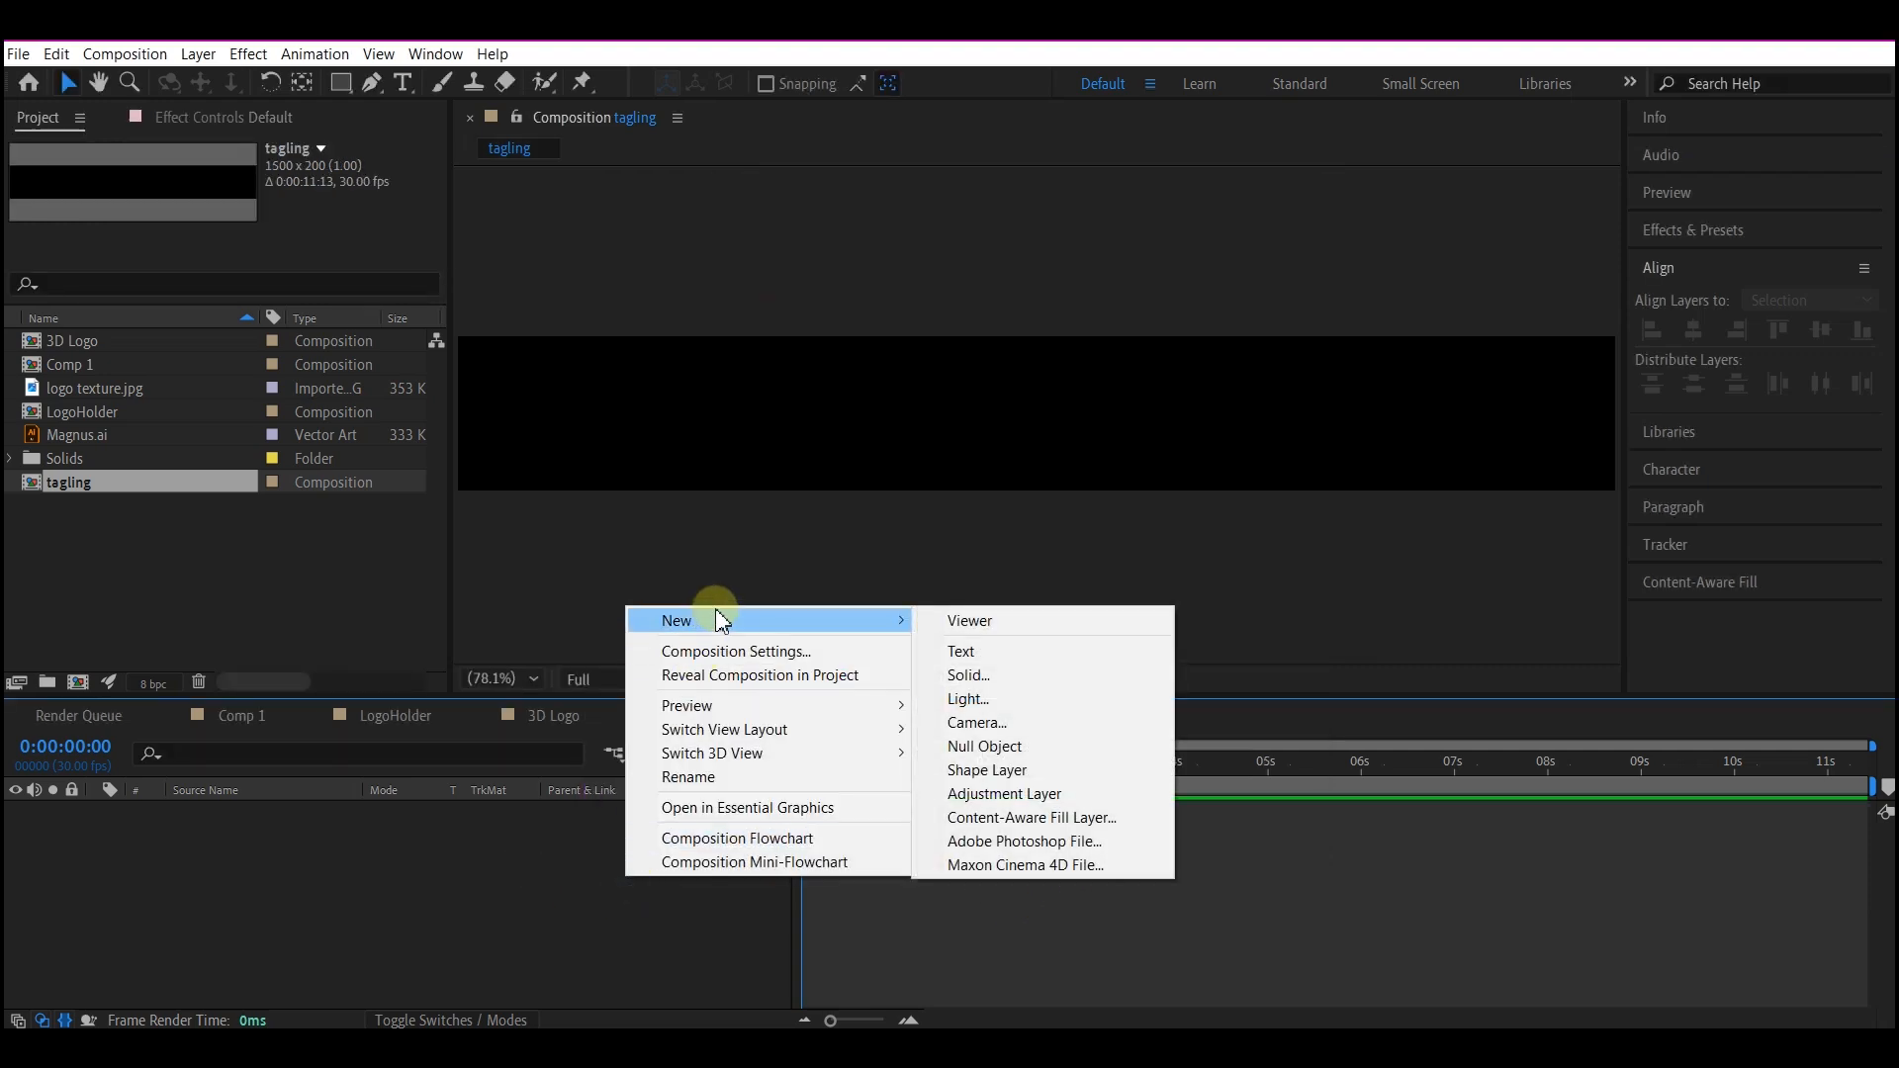
{"action": "left_click", "coordinate": [980, 651]}
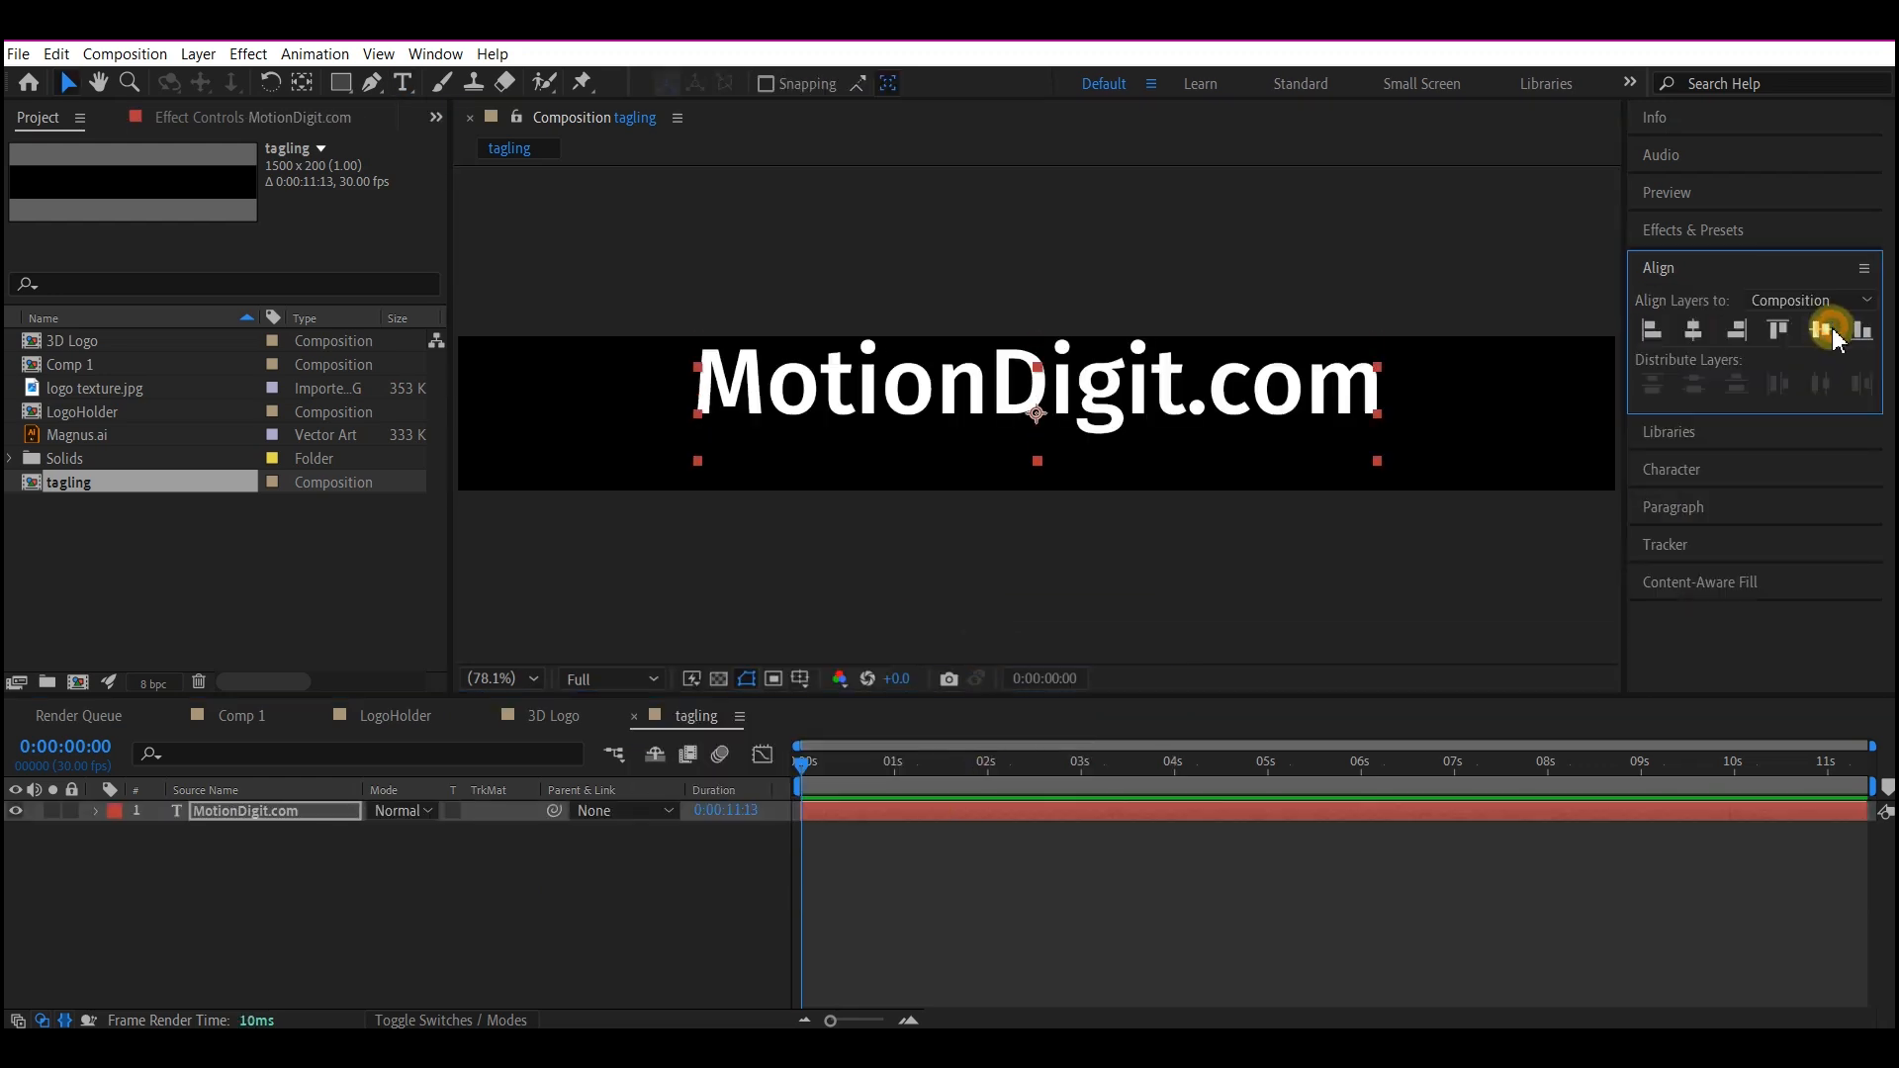
{"action": "left_click", "coordinate": [1820, 329]}
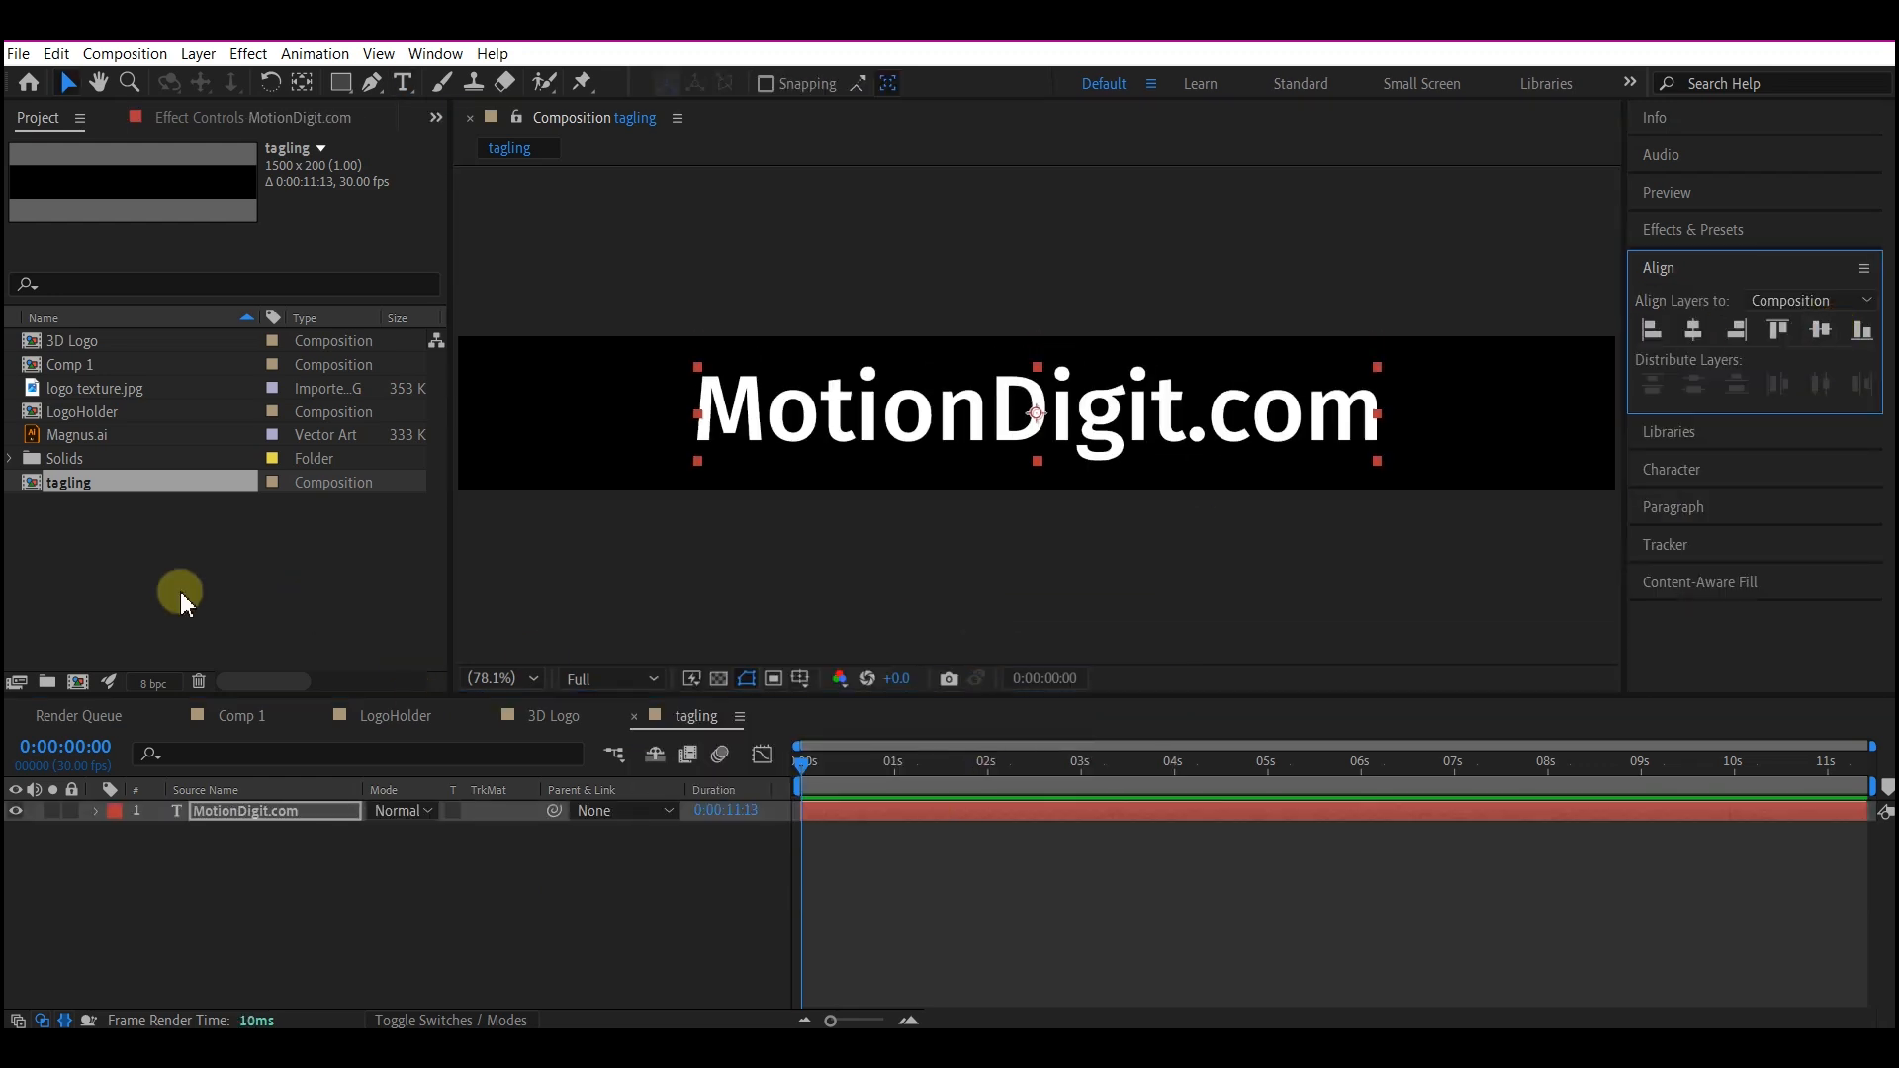
- Add the tagling composition to Comp 1 directly below Camera 1 and scale it to 60%
{"action": "left_click", "coordinate": [247, 719]}
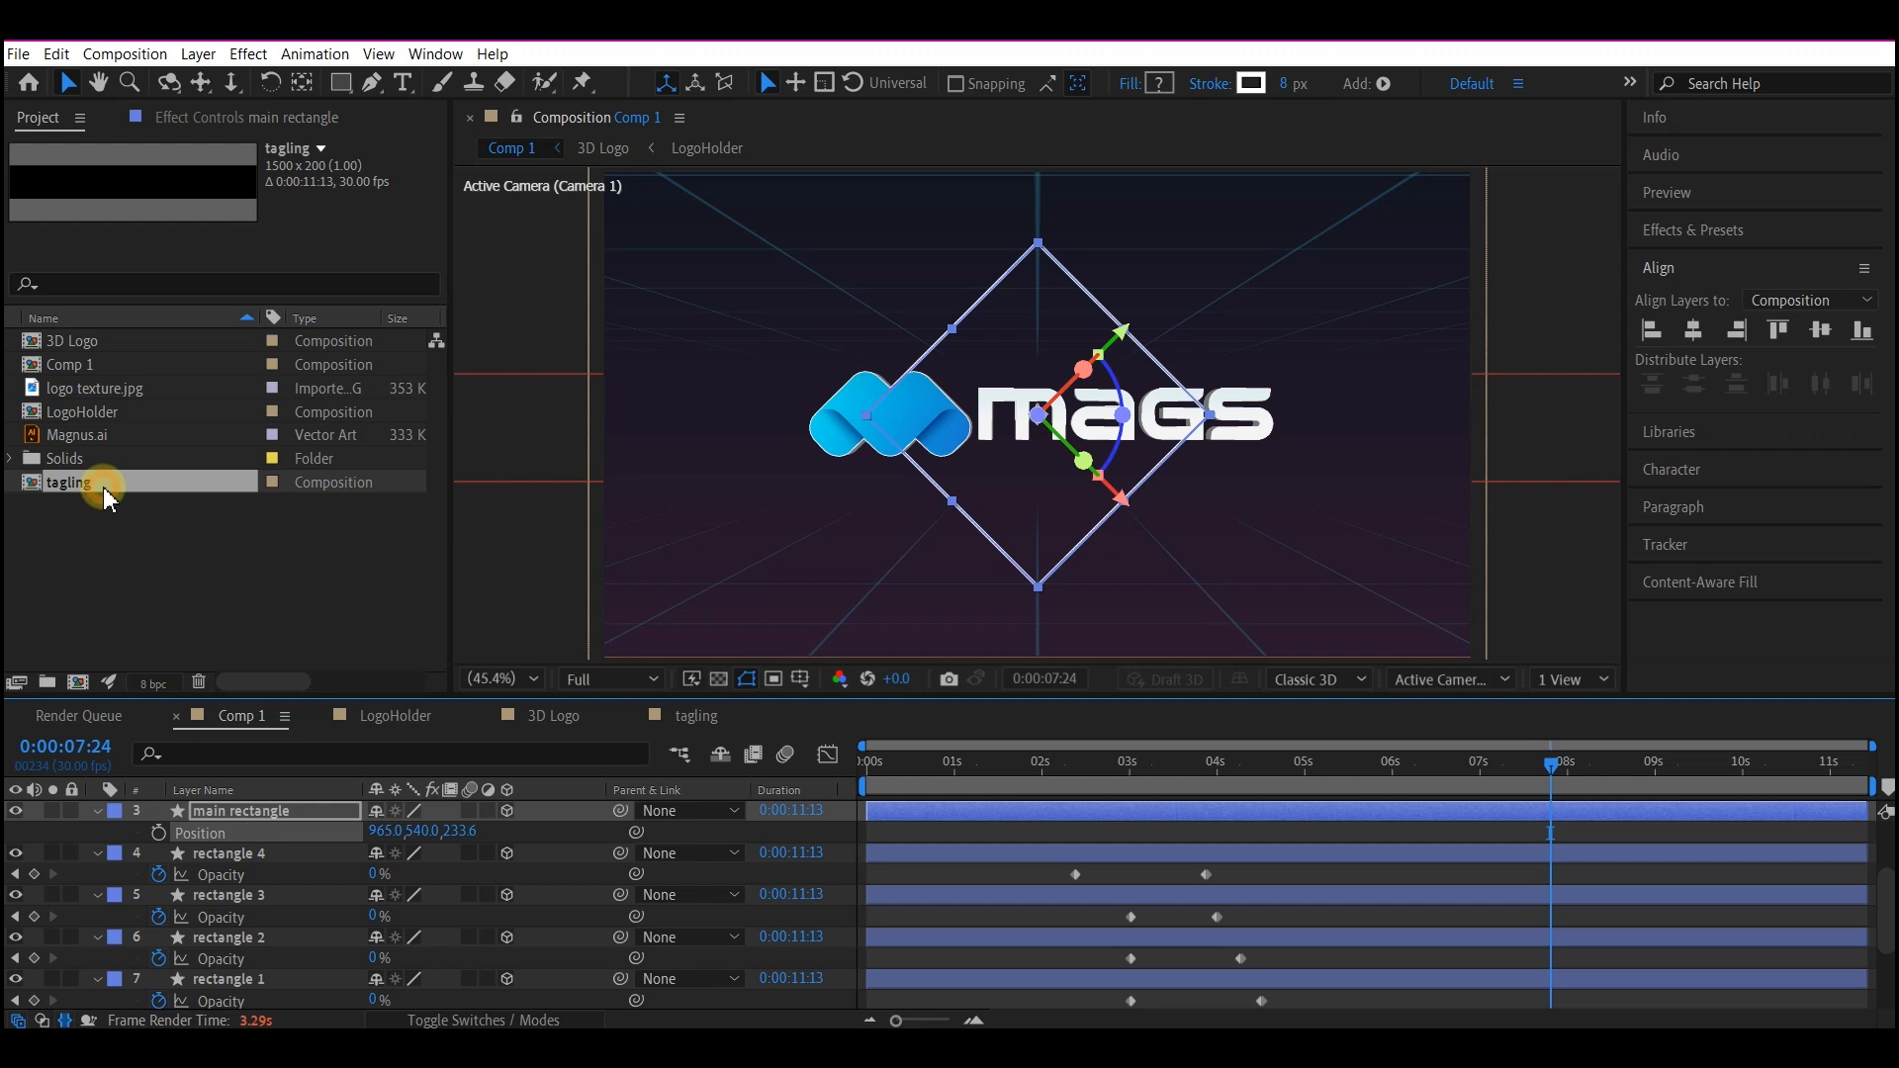
{"action": "left_click_drag", "start_coordinate": [103, 487], "coordinate": [295, 898]}
{"action": "key", "text": "s"}
{"action": "left_click", "coordinate": [403, 915]}
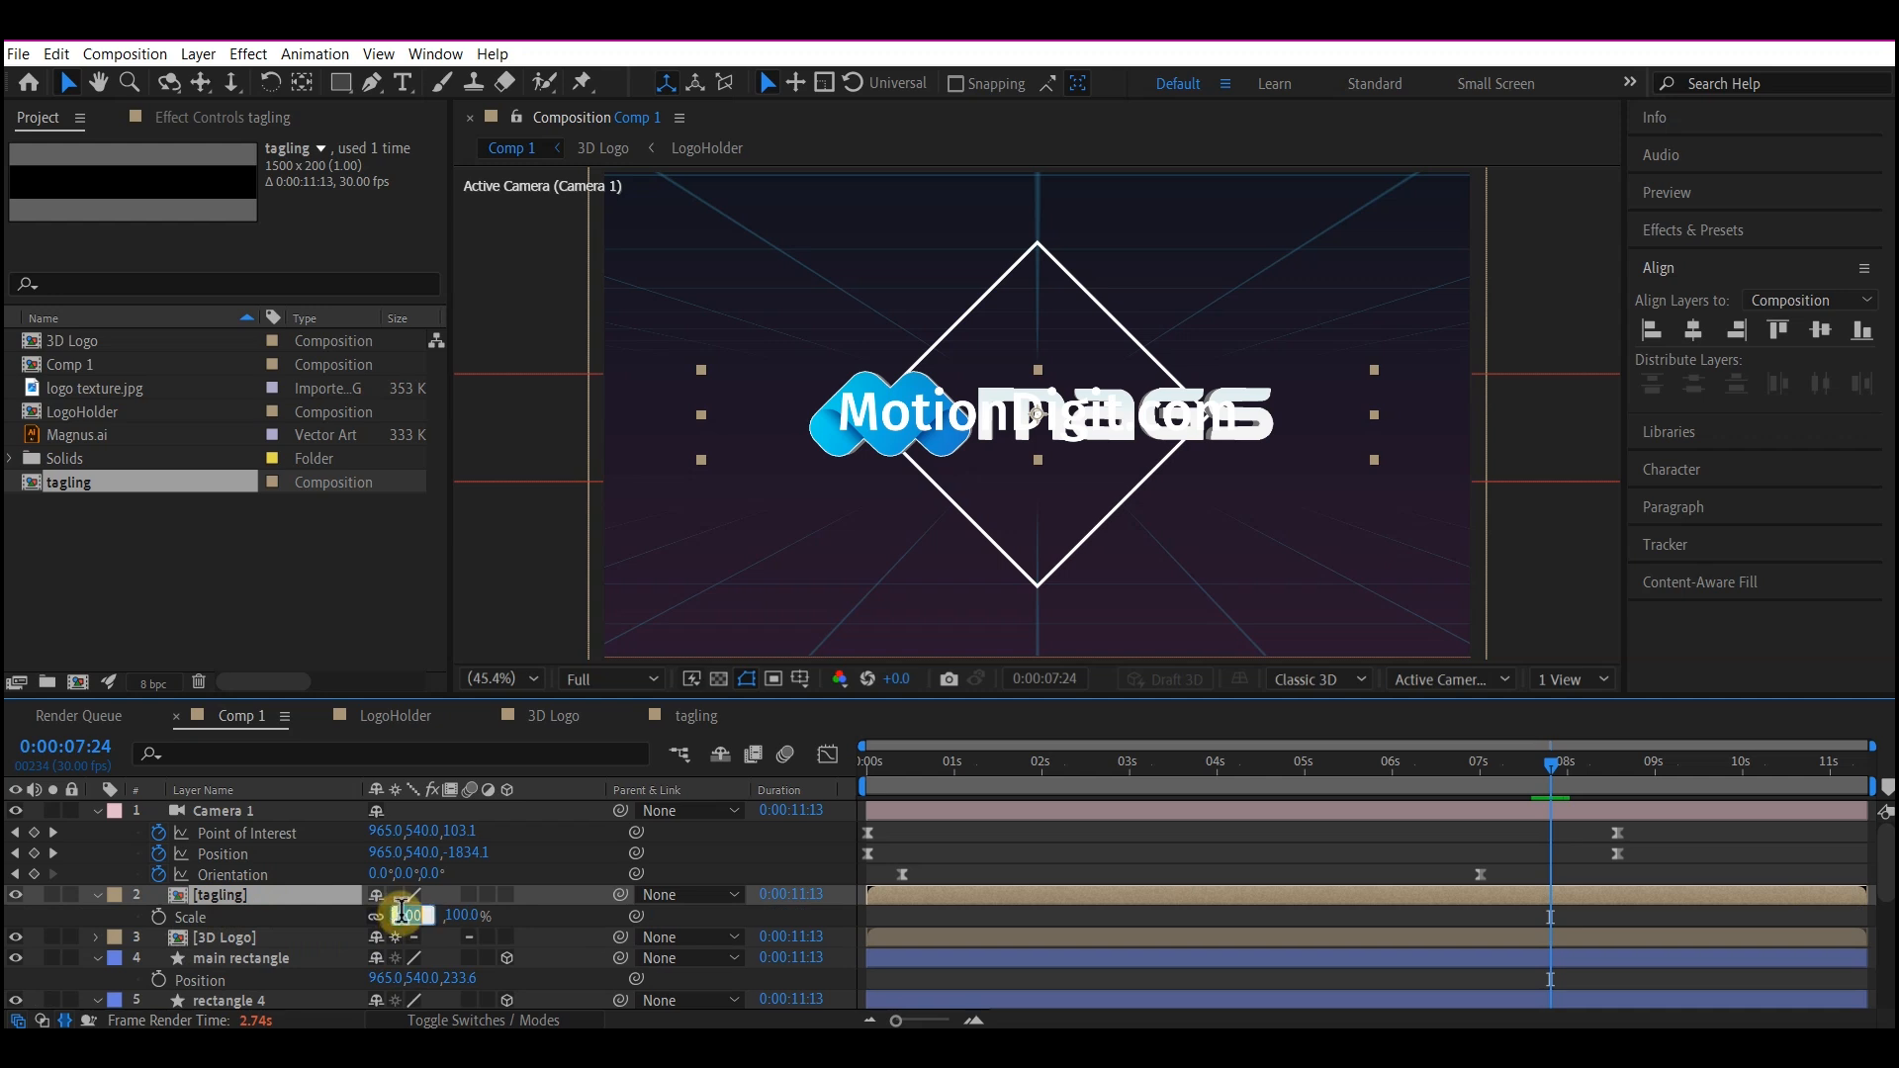
{"action": "type", "text": "60"}
{"action": "key", "text": "Return"}
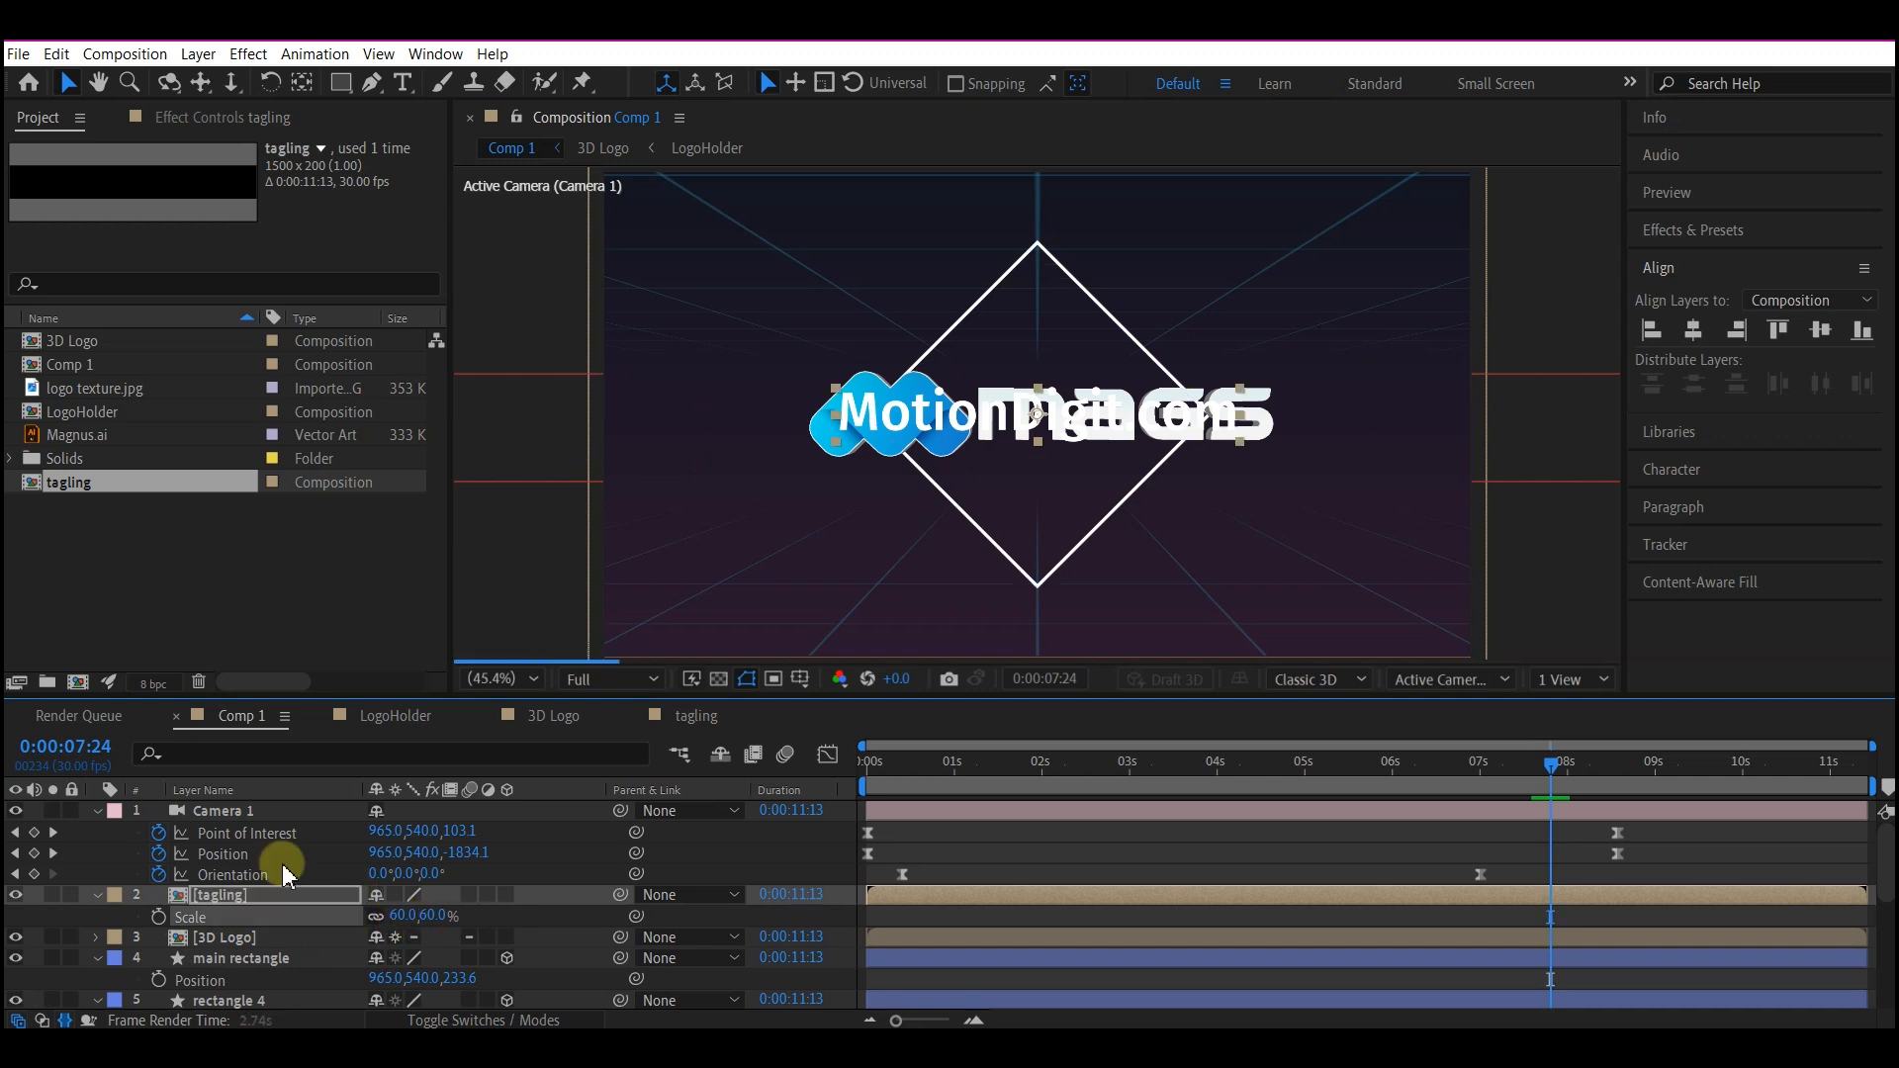
- Make the tagling layer 3D and lower it to a Y position of 611
{"action": "left_click", "coordinate": [508, 895]}
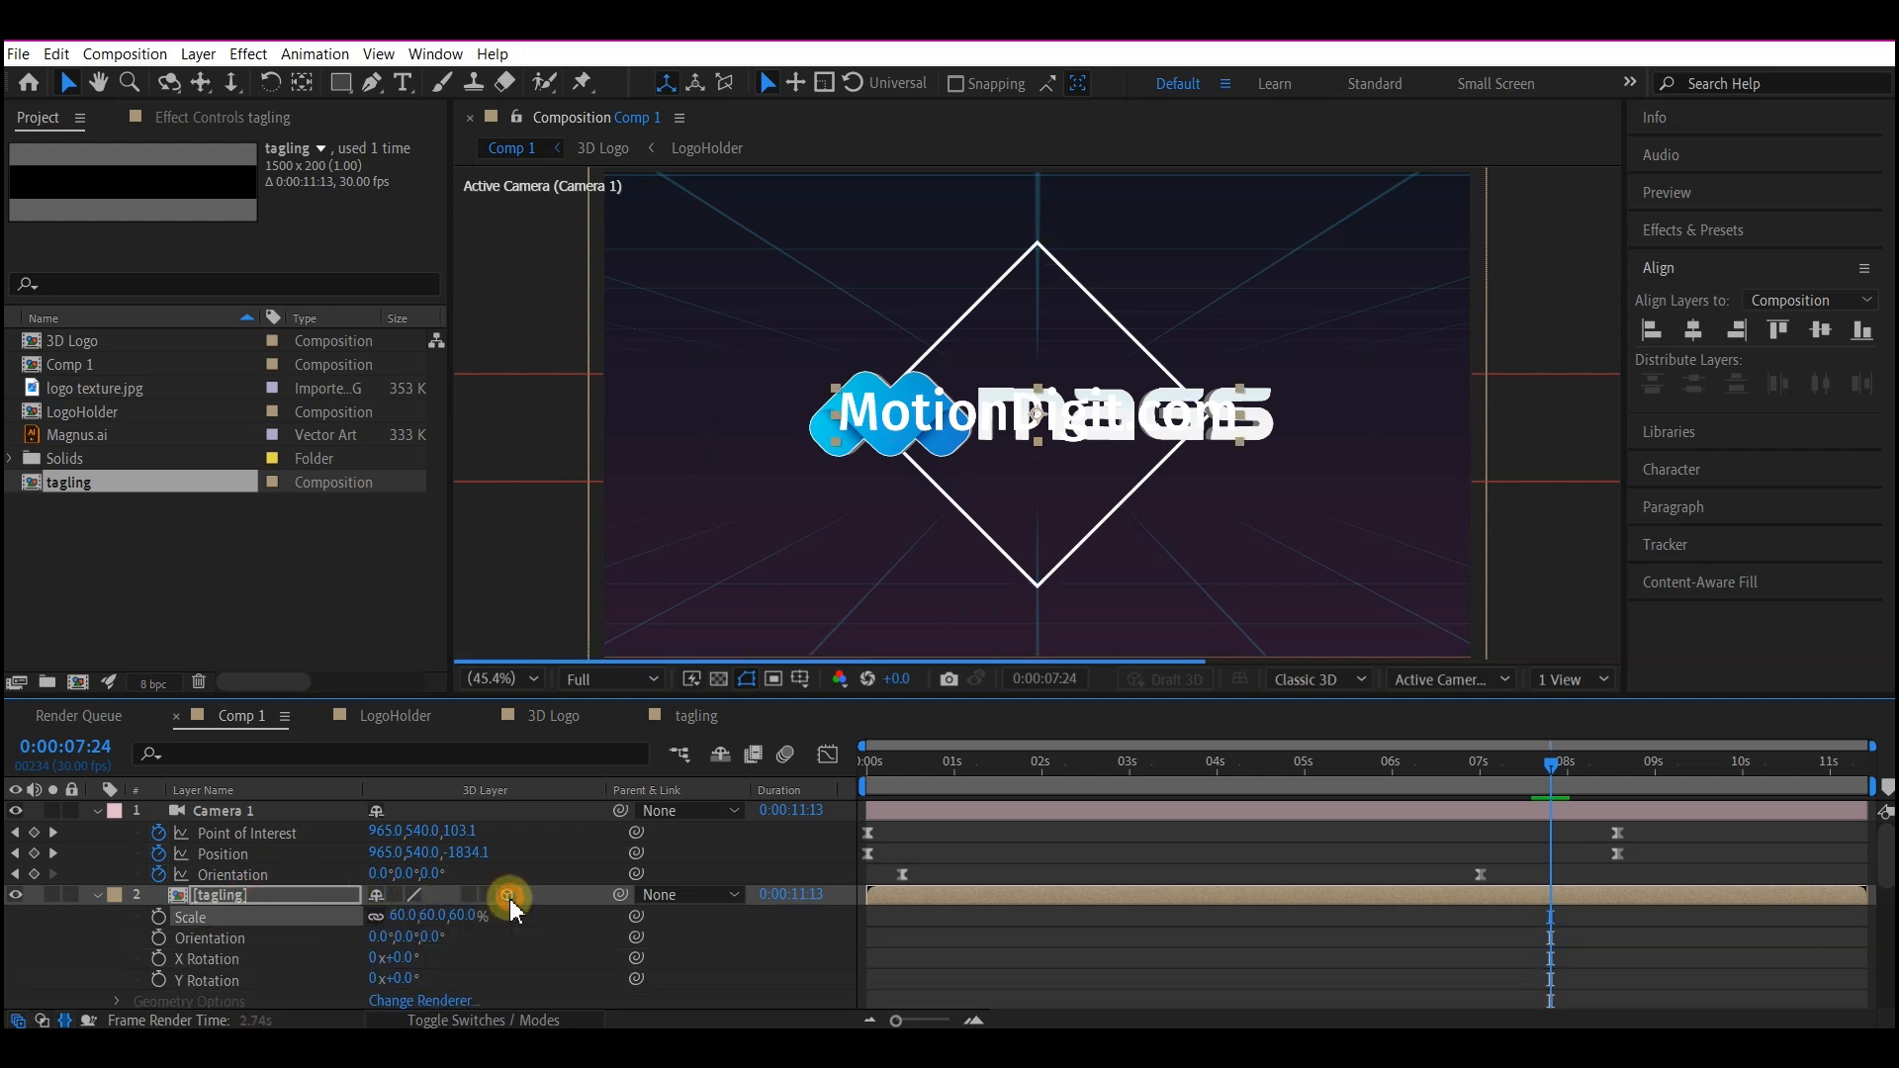
{"action": "left_click", "coordinate": [287, 904]}
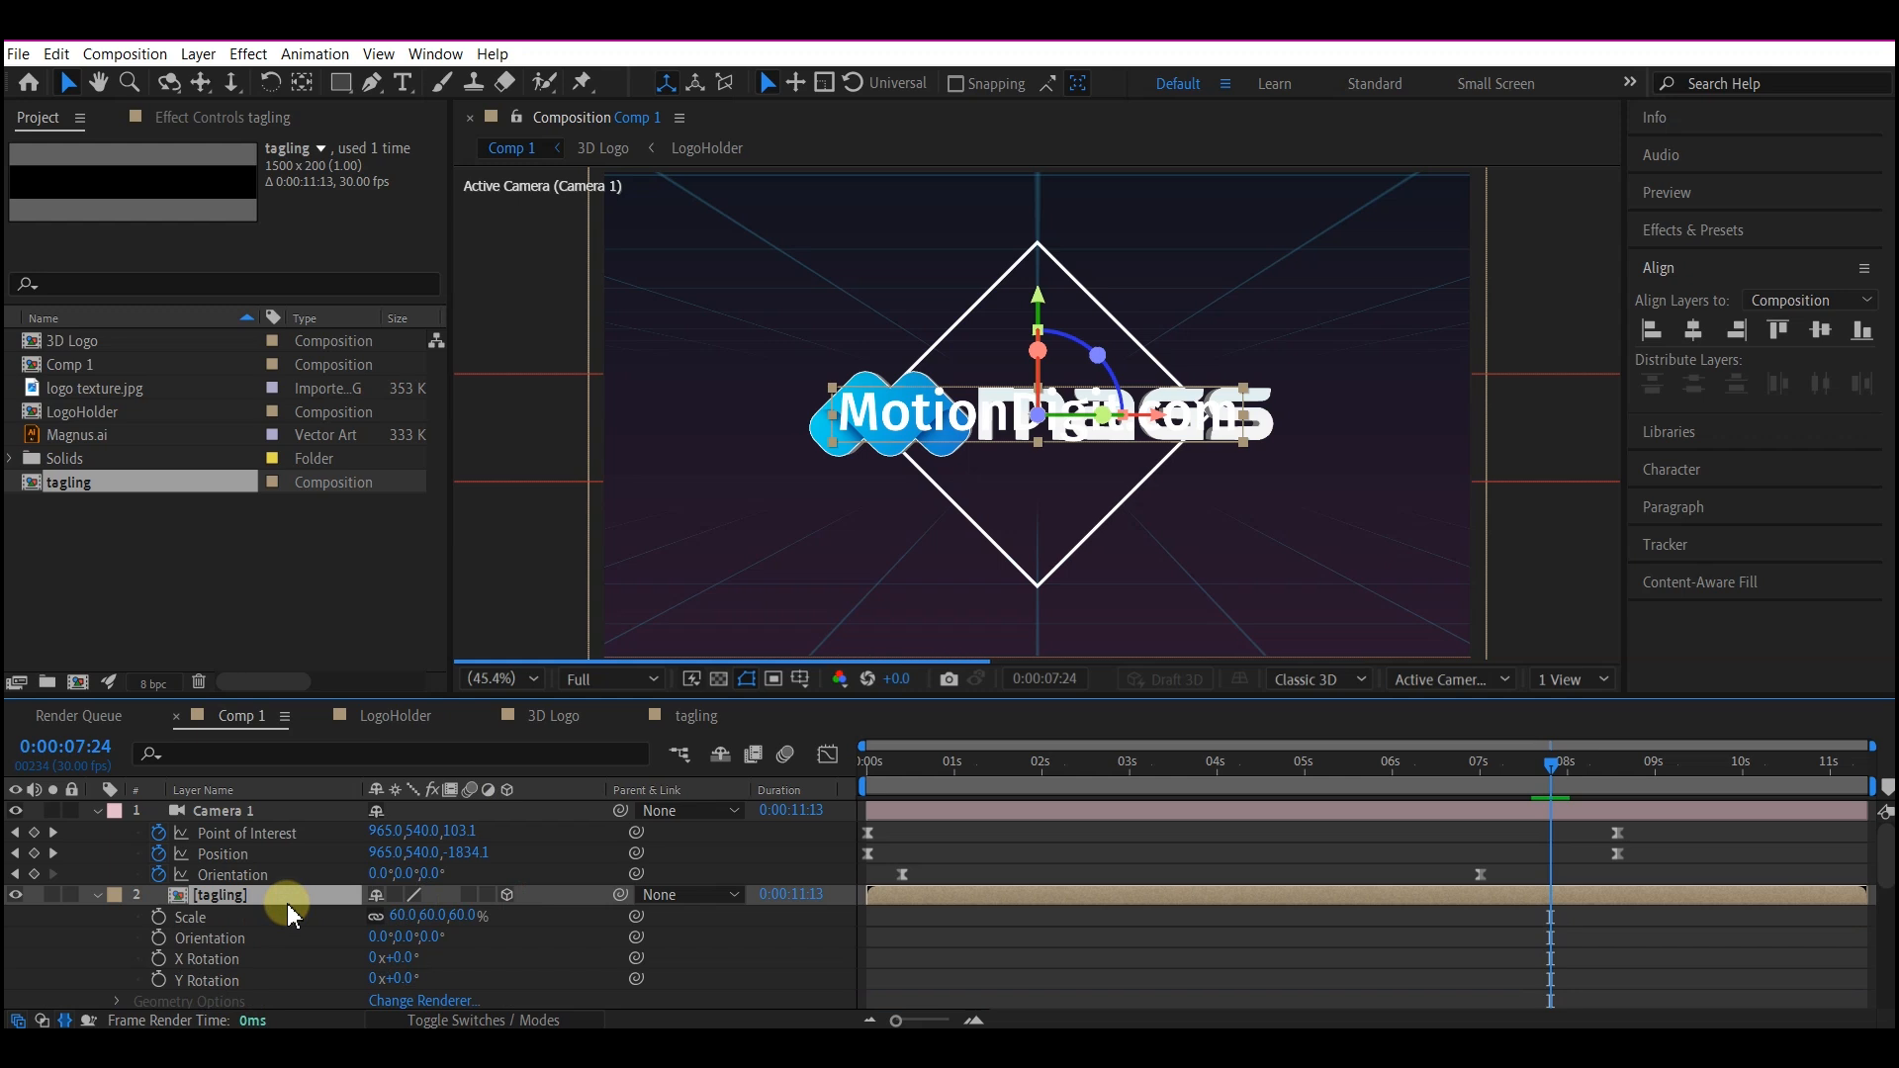
{"action": "key", "text": "p"}
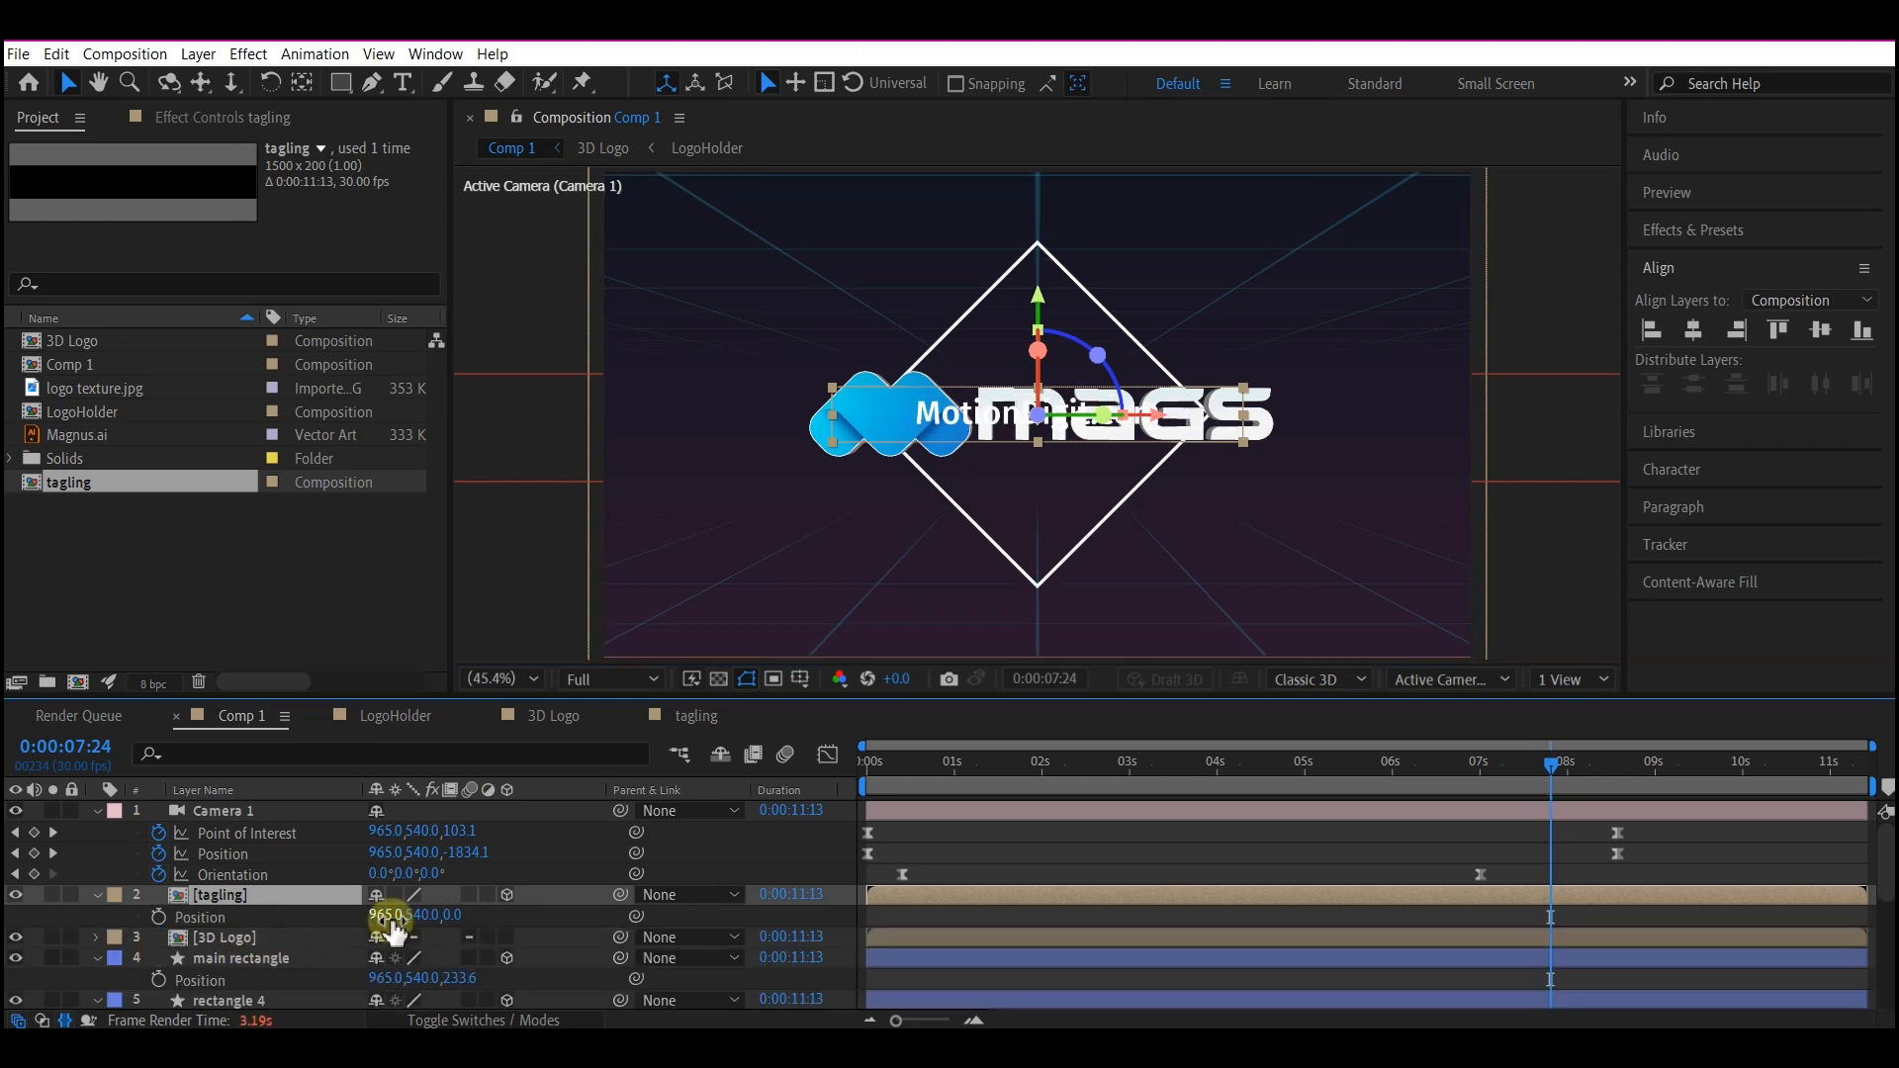
{"action": "left_click_drag", "start_coordinate": [426, 922], "coordinate": [539, 884]}
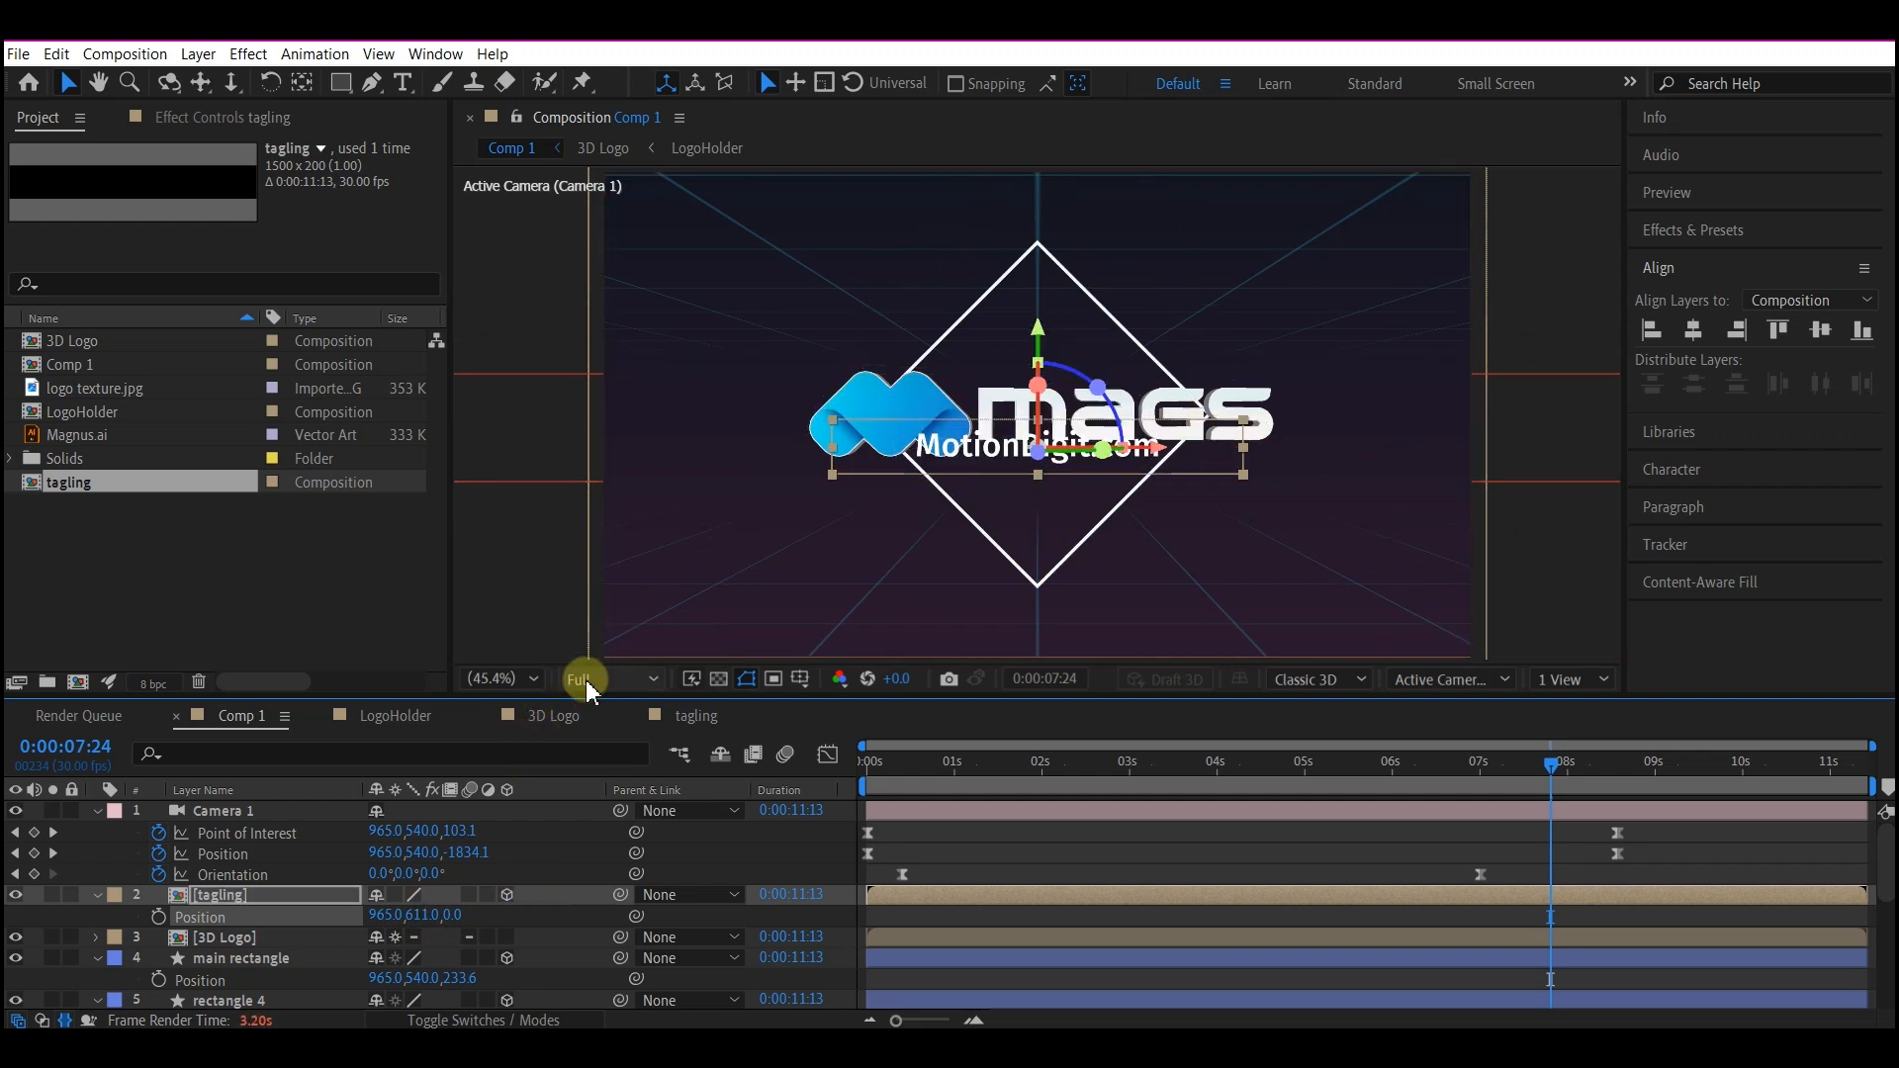
- Set the preview resolution to Third and move the tagling layer below the logo at a Y position of 692
{"action": "left_click", "coordinate": [591, 681]}
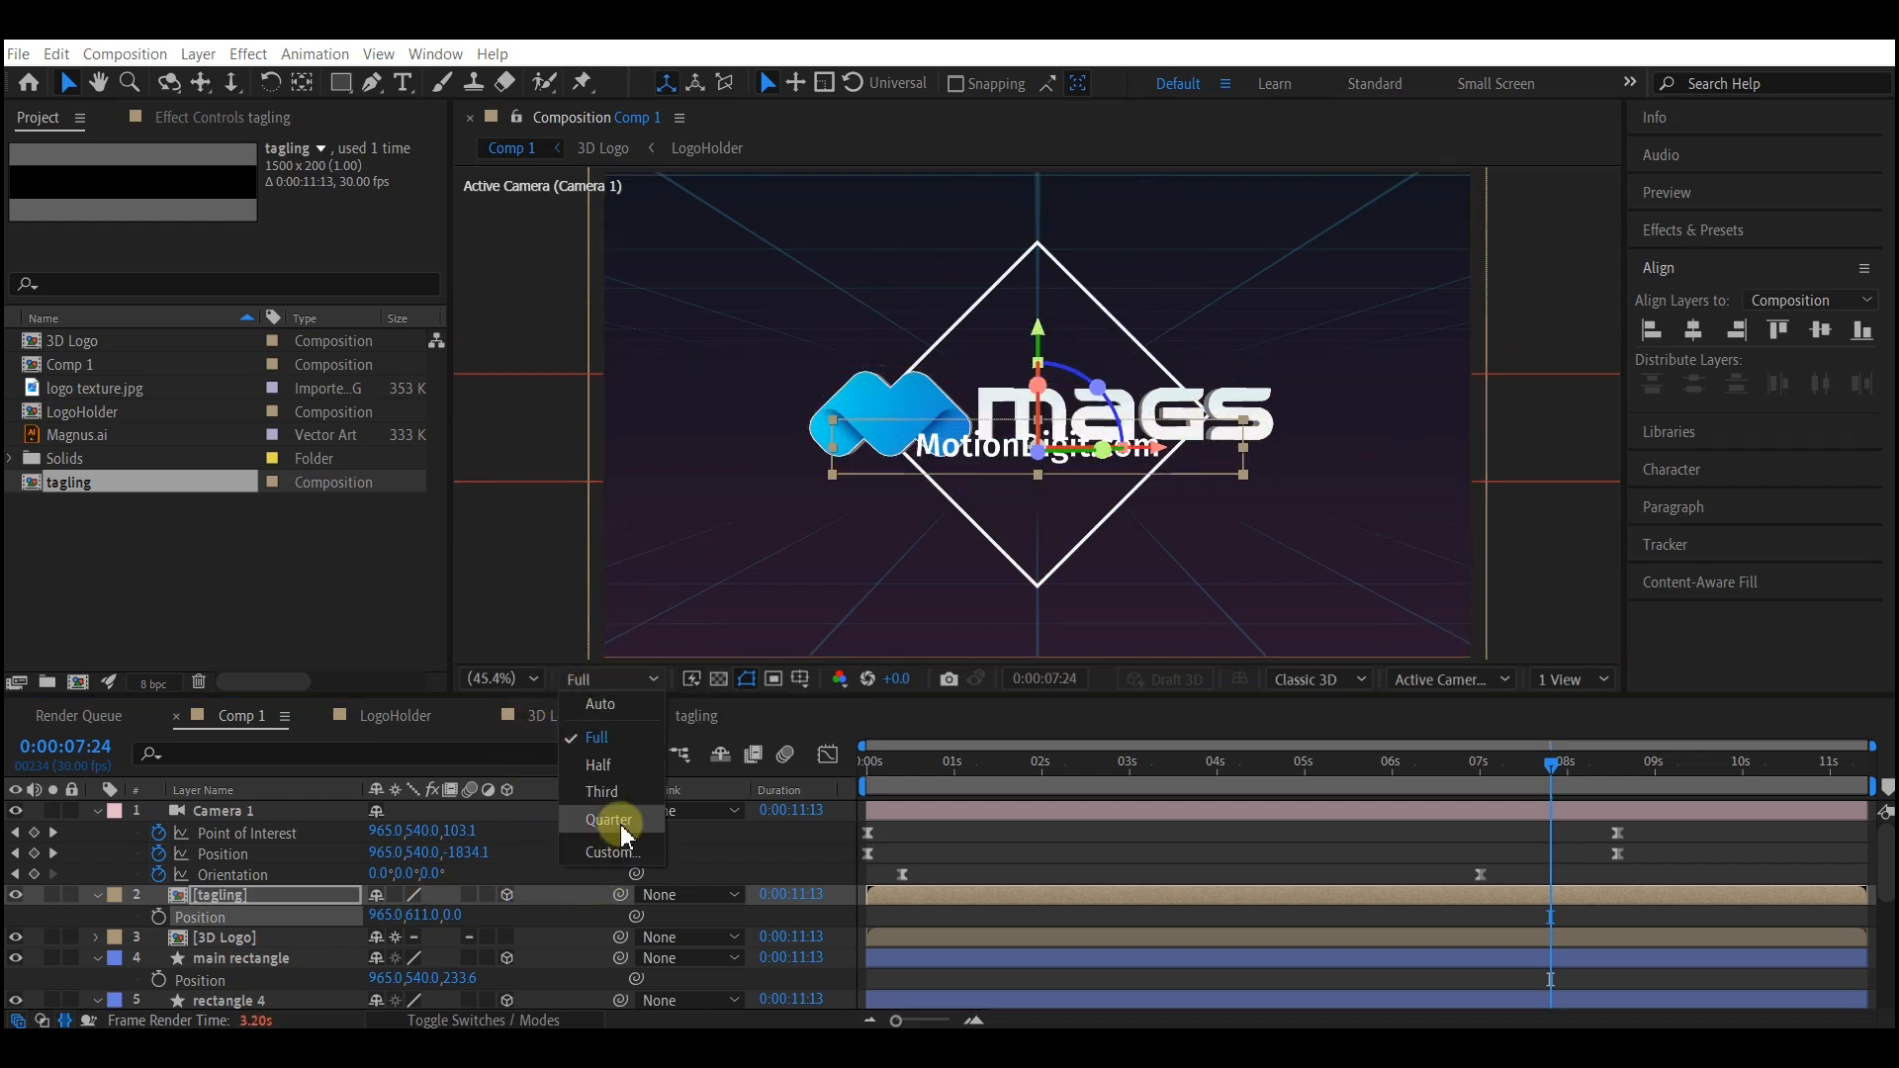
{"action": "left_click", "coordinate": [603, 795]}
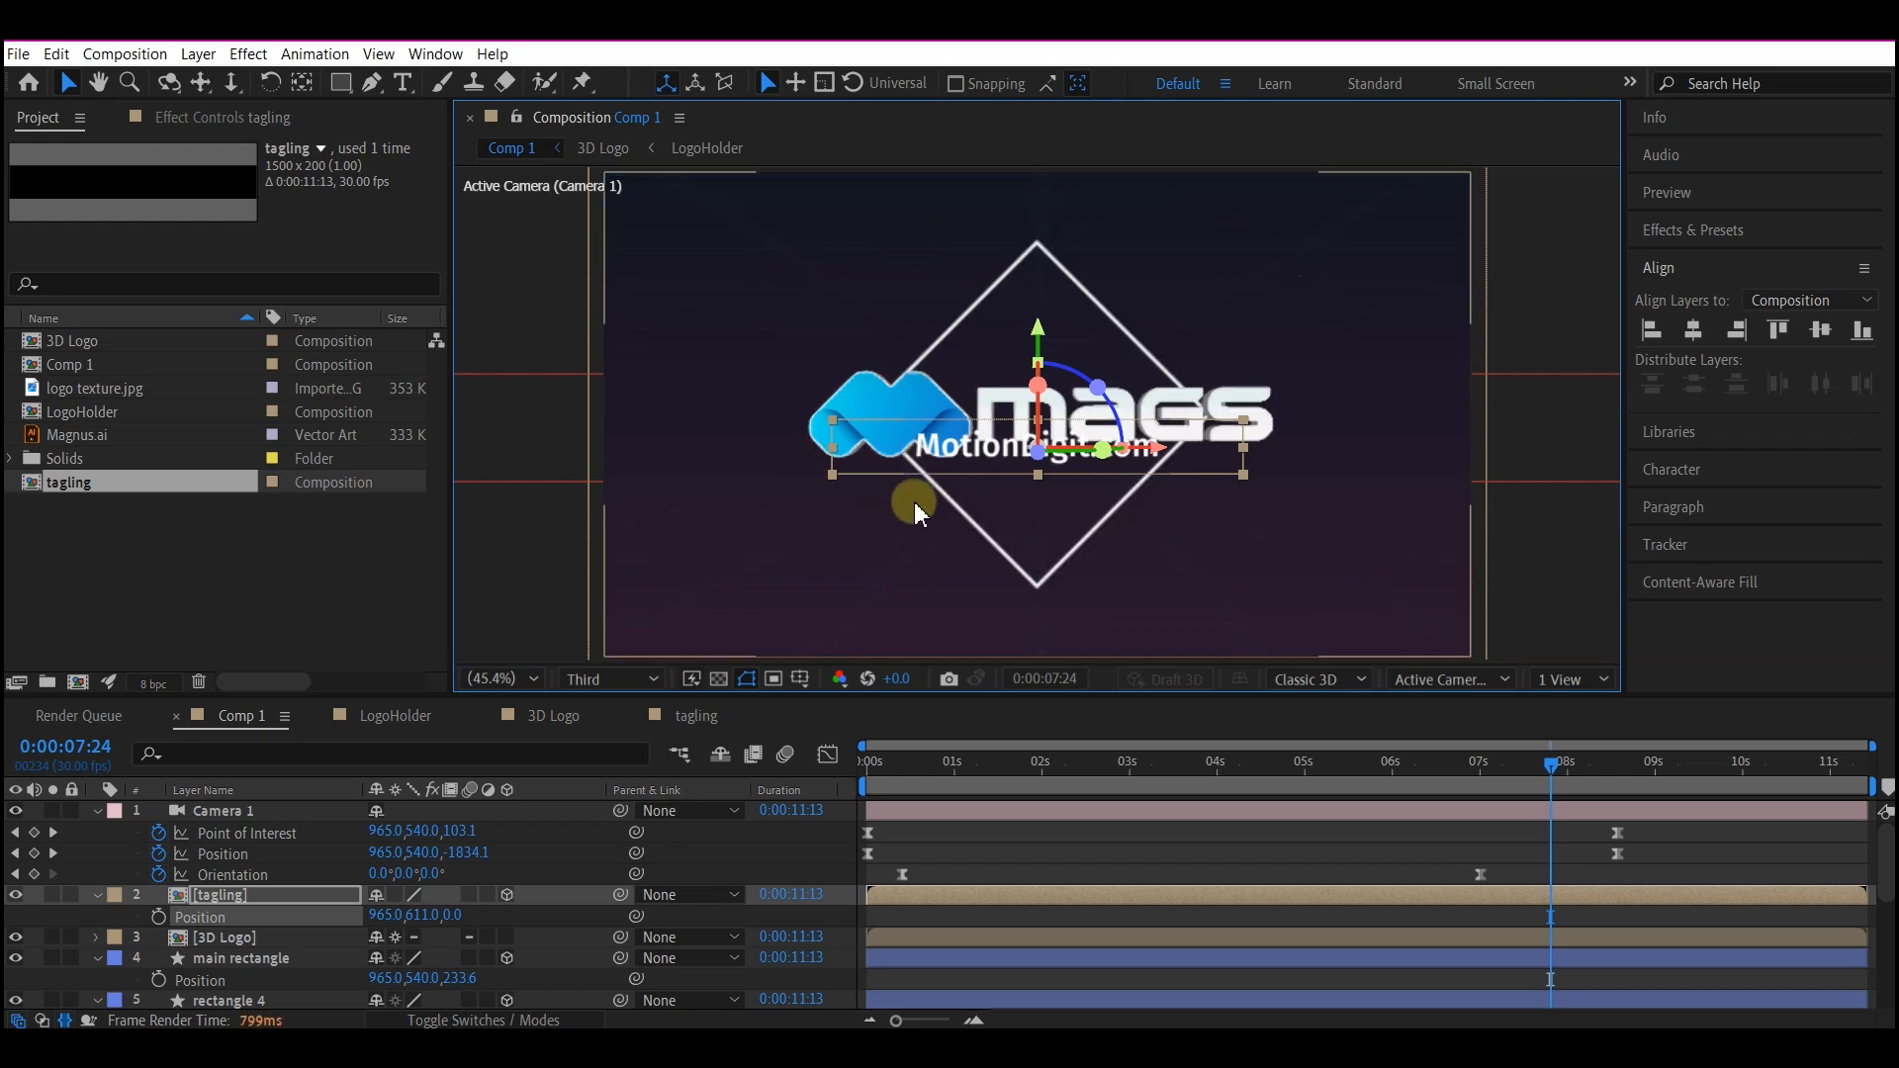
{"action": "left_click", "coordinate": [256, 897]}
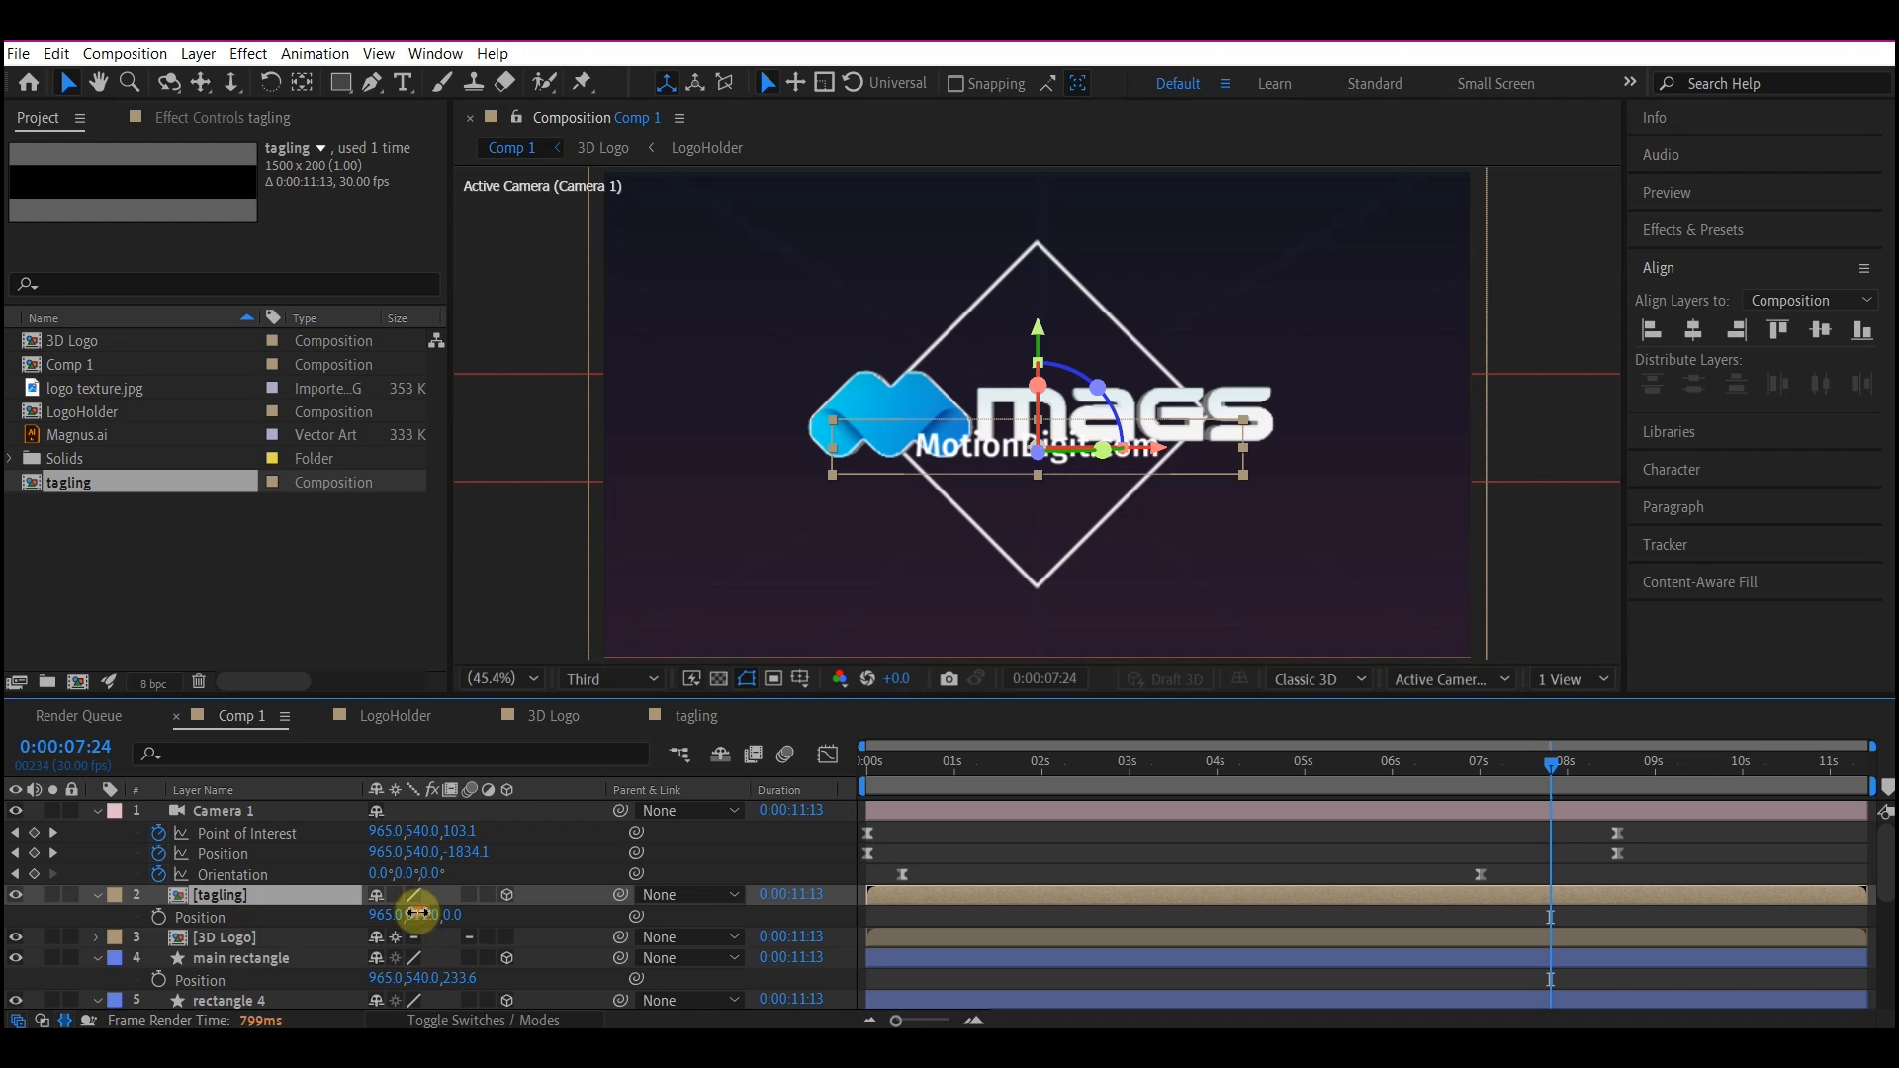
{"action": "left_click_drag", "start_coordinate": [418, 913], "coordinate": [515, 892]}
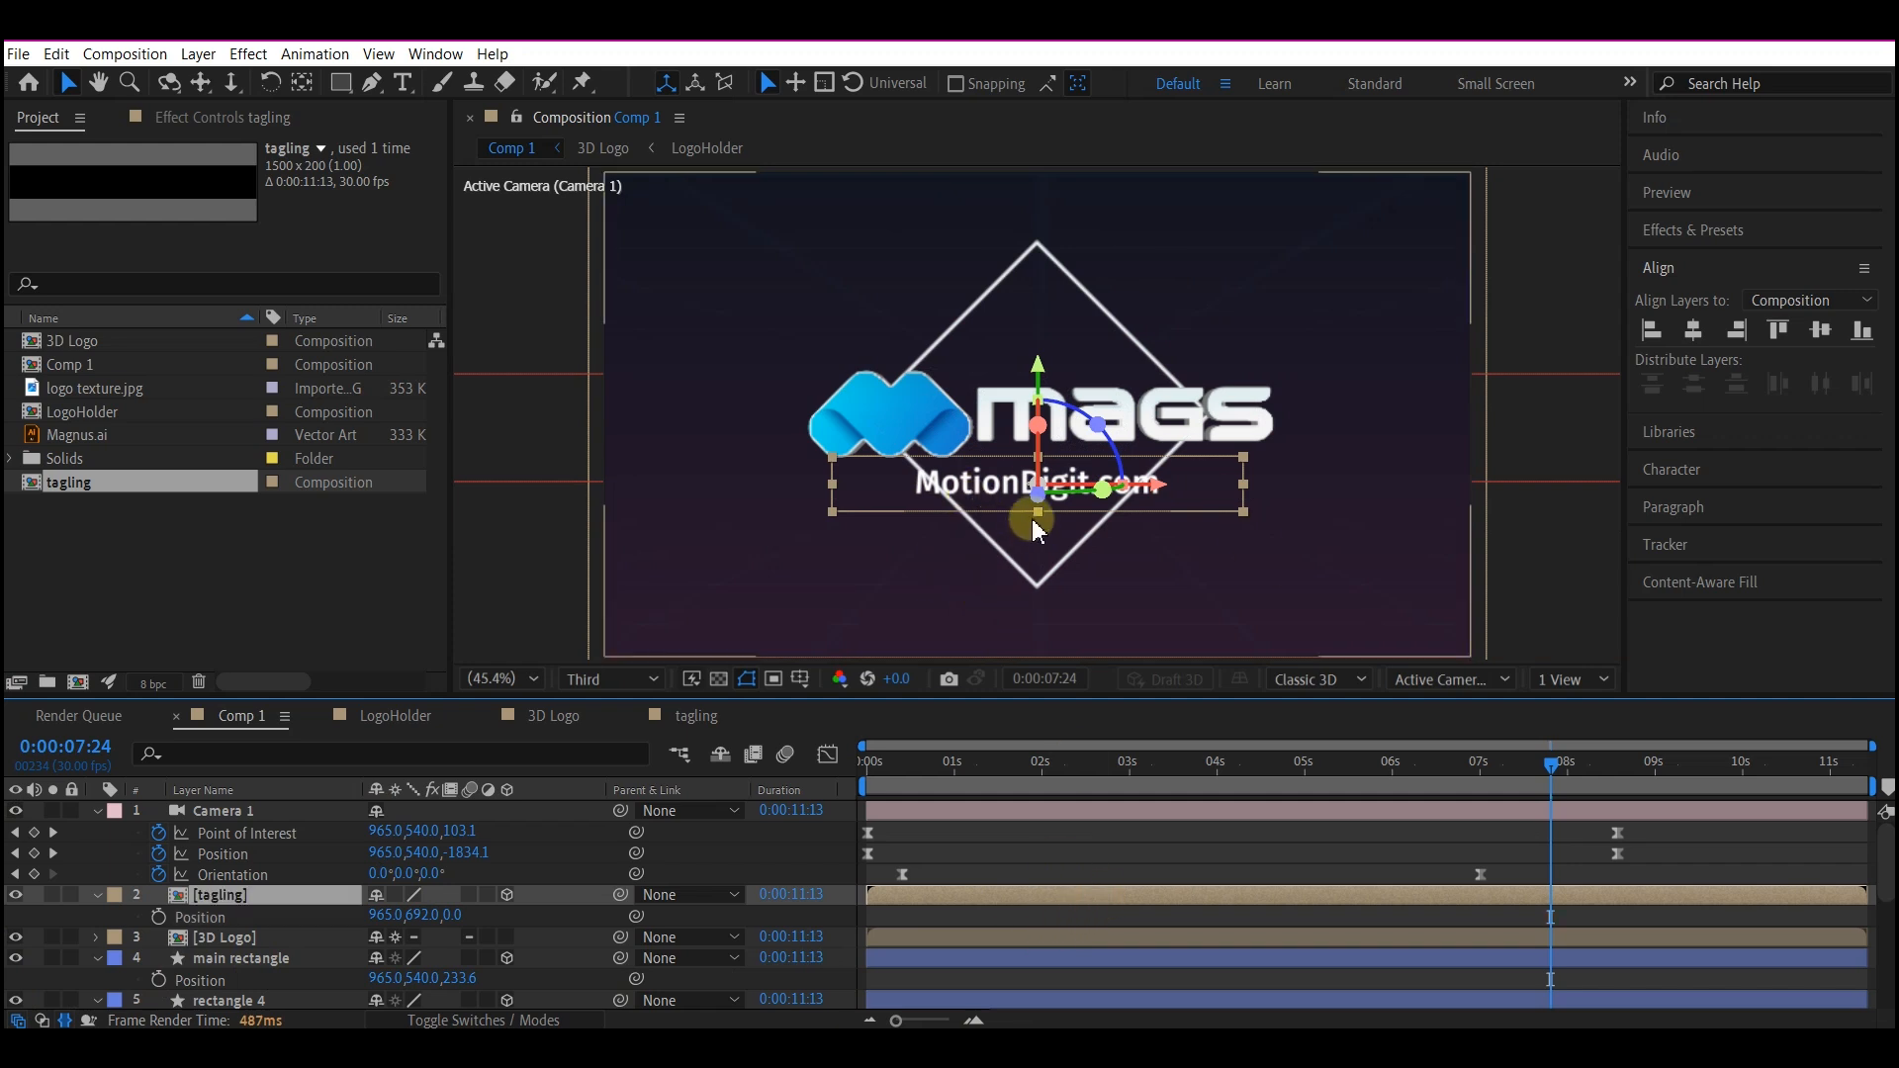
- Apply a Fill effect to the tagling layer and set its colour to a light pinkish purple
{"action": "key", "text": "ctrl+space"}
{"action": "type", "text": "fill"}
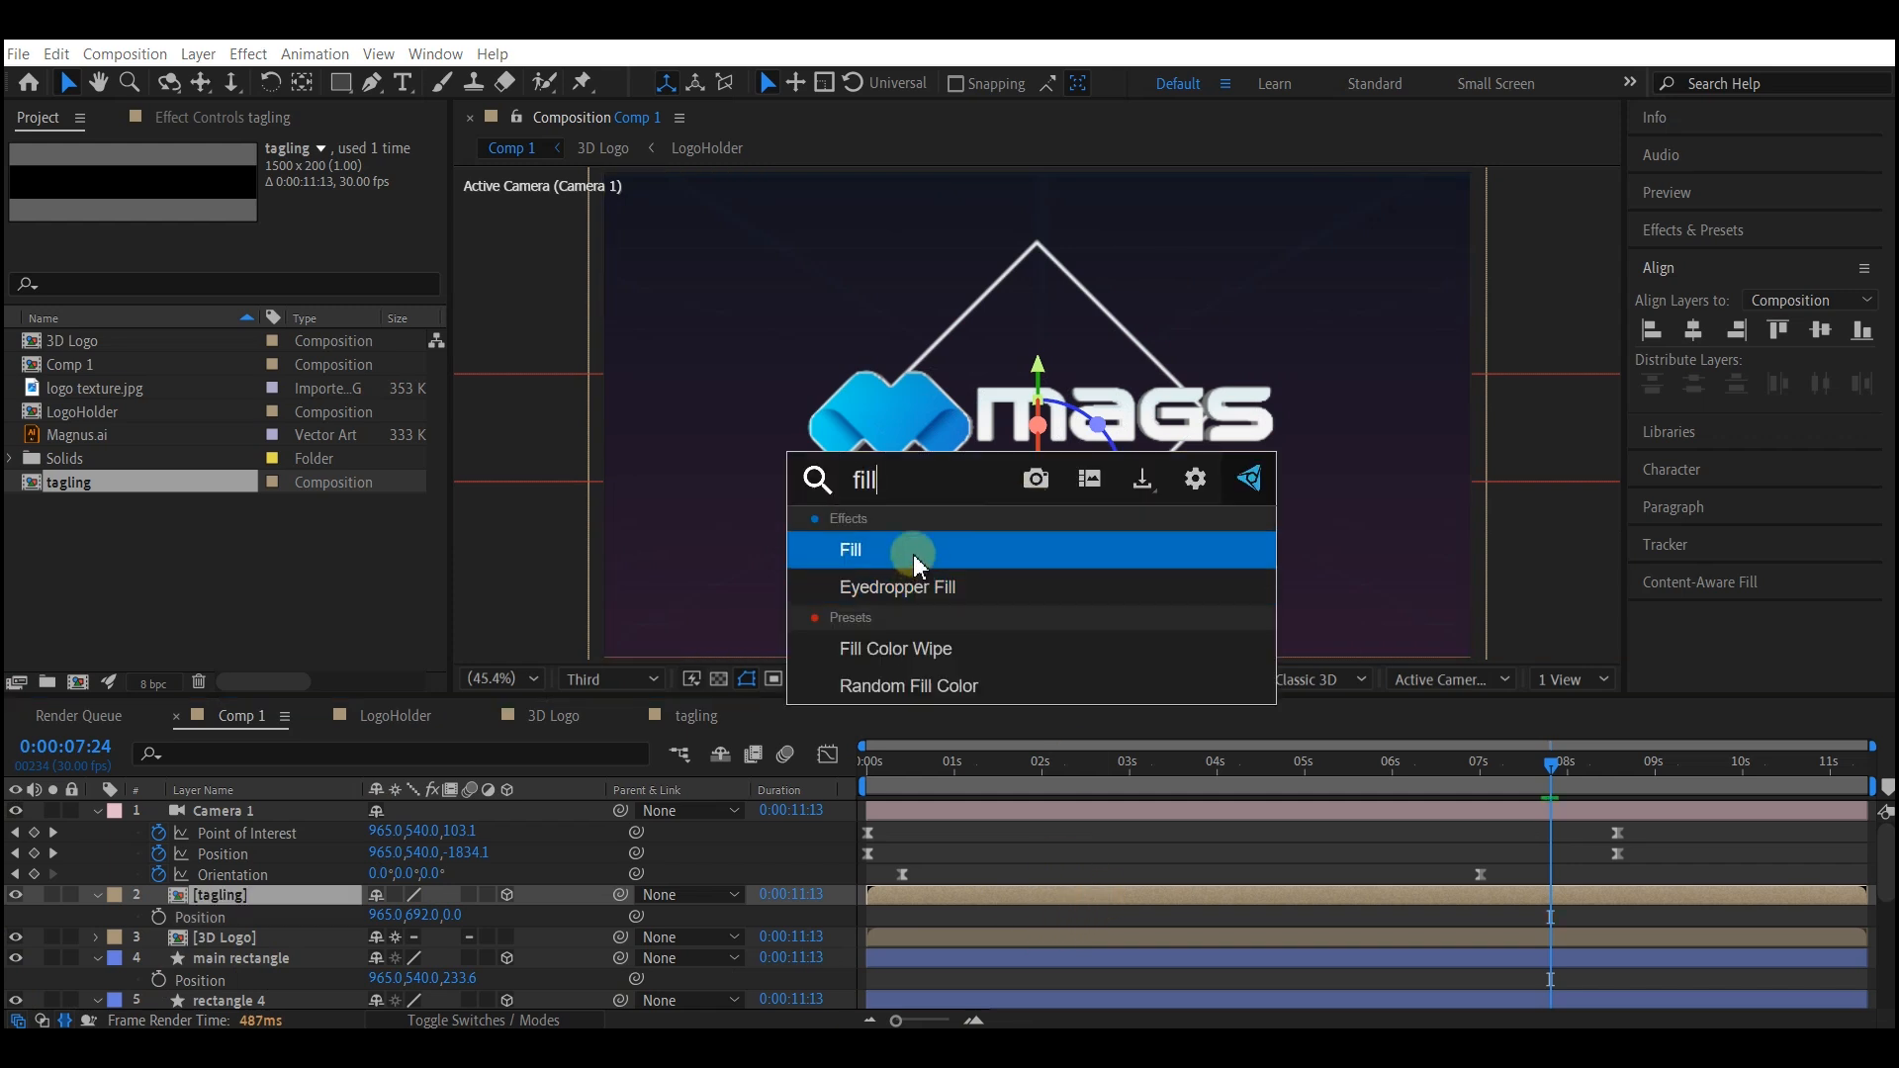
{"action": "left_click", "coordinate": [915, 554]}
{"action": "left_click", "coordinate": [260, 233]}
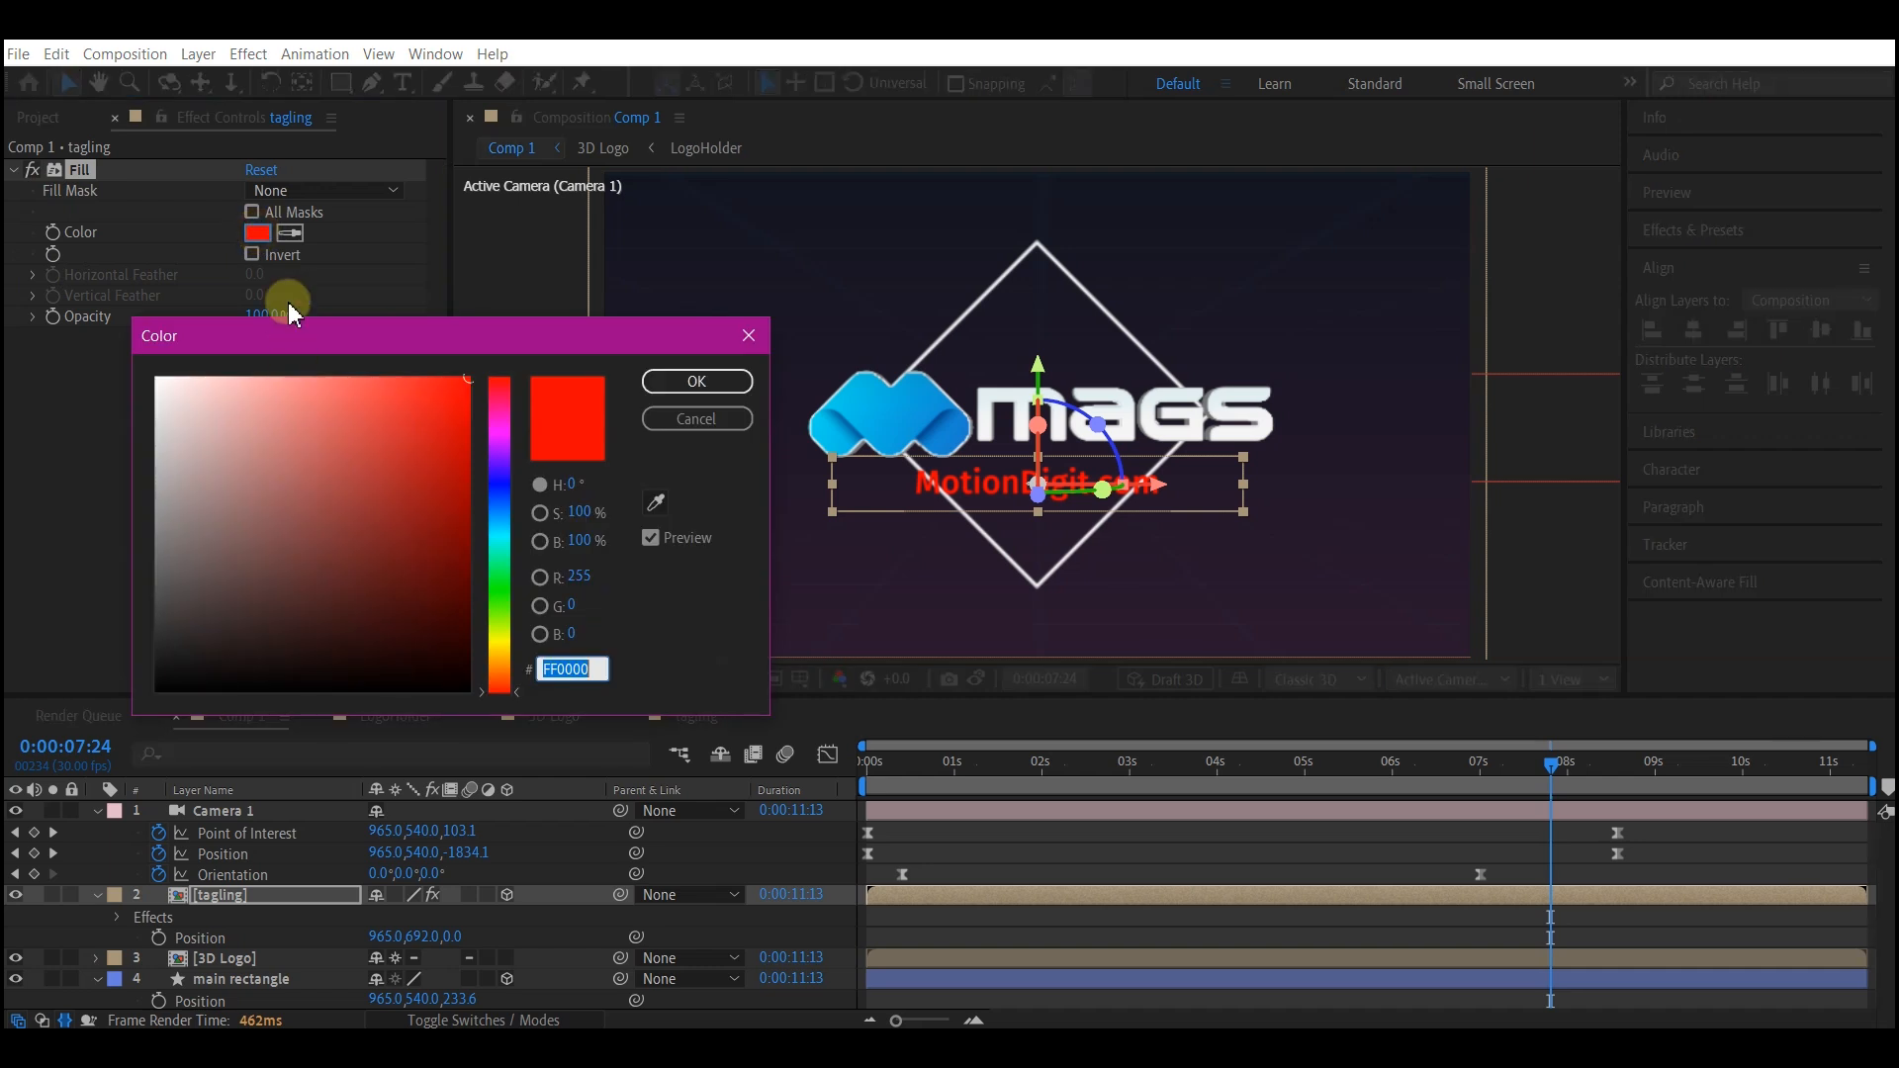
{"action": "left_click", "coordinate": [499, 451]}
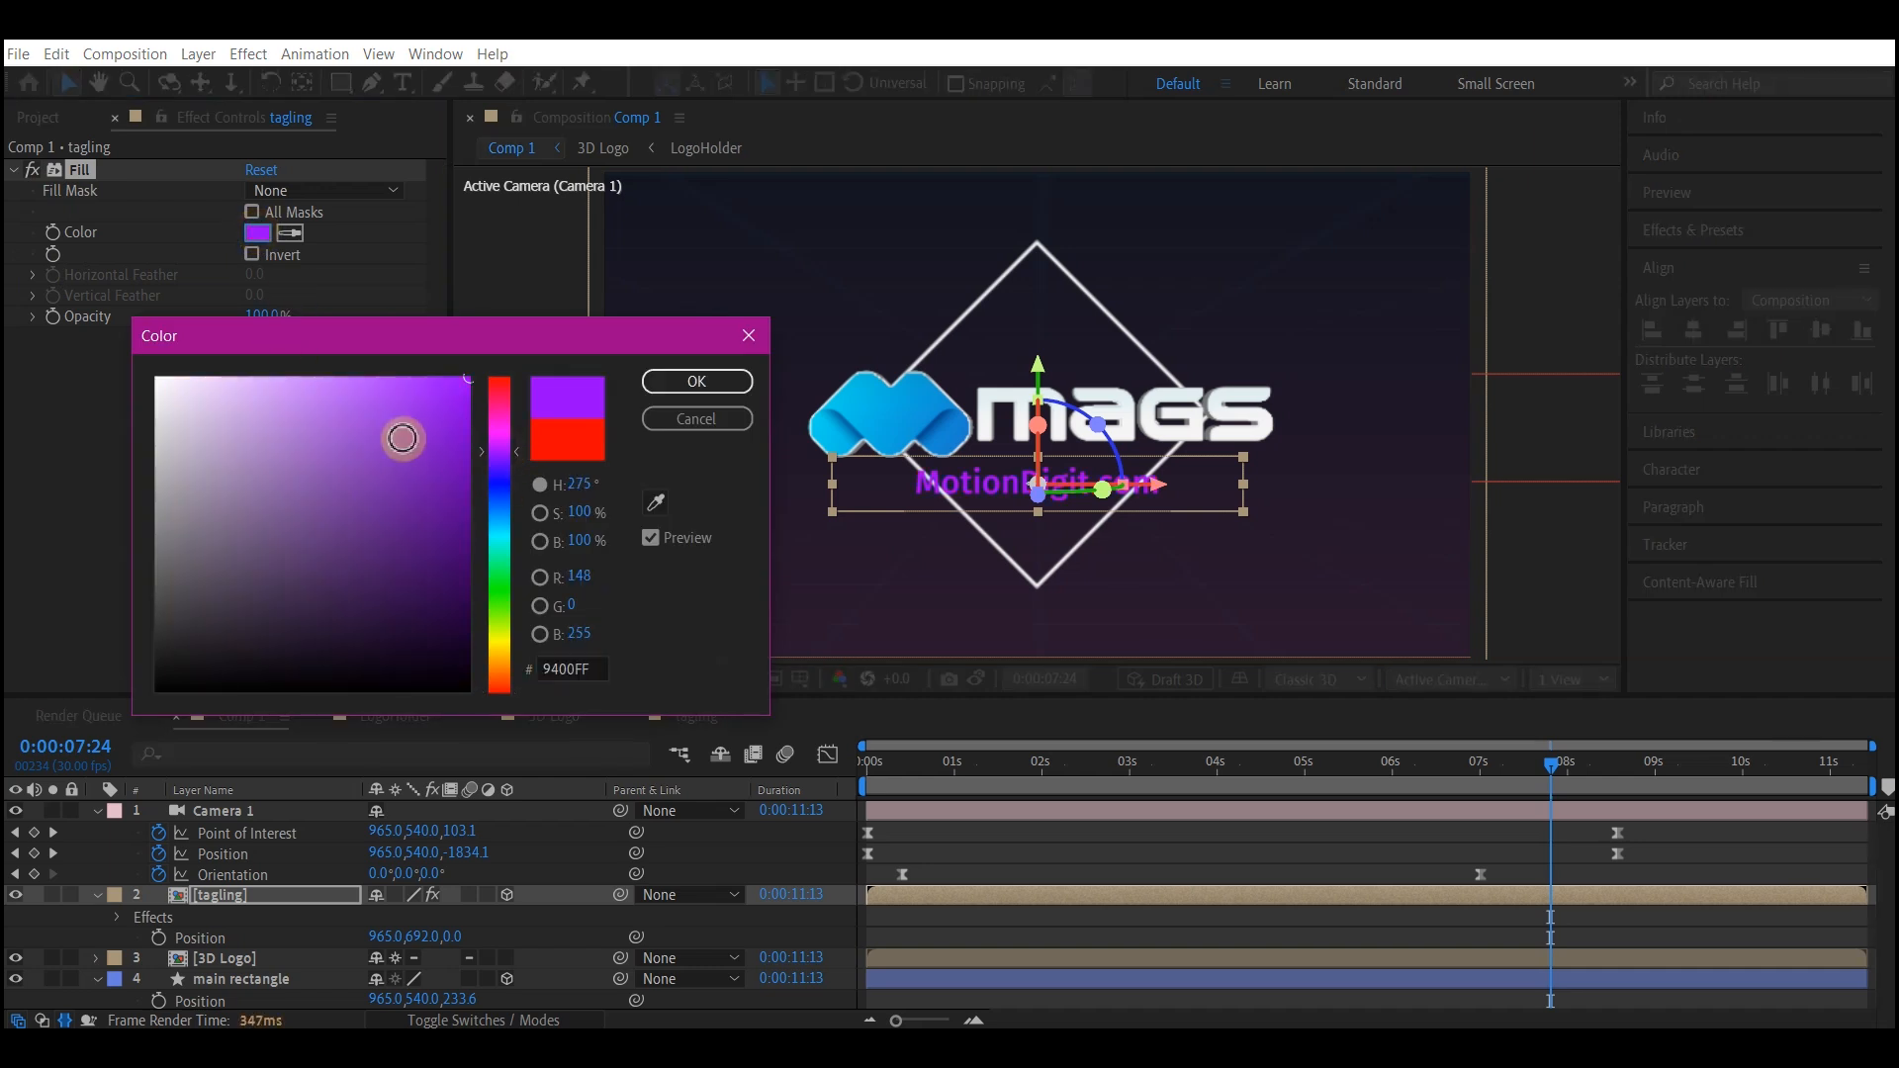
{"action": "left_click_drag", "start_coordinate": [402, 438], "coordinate": [331, 411]}
{"action": "left_click", "coordinate": [673, 382]}
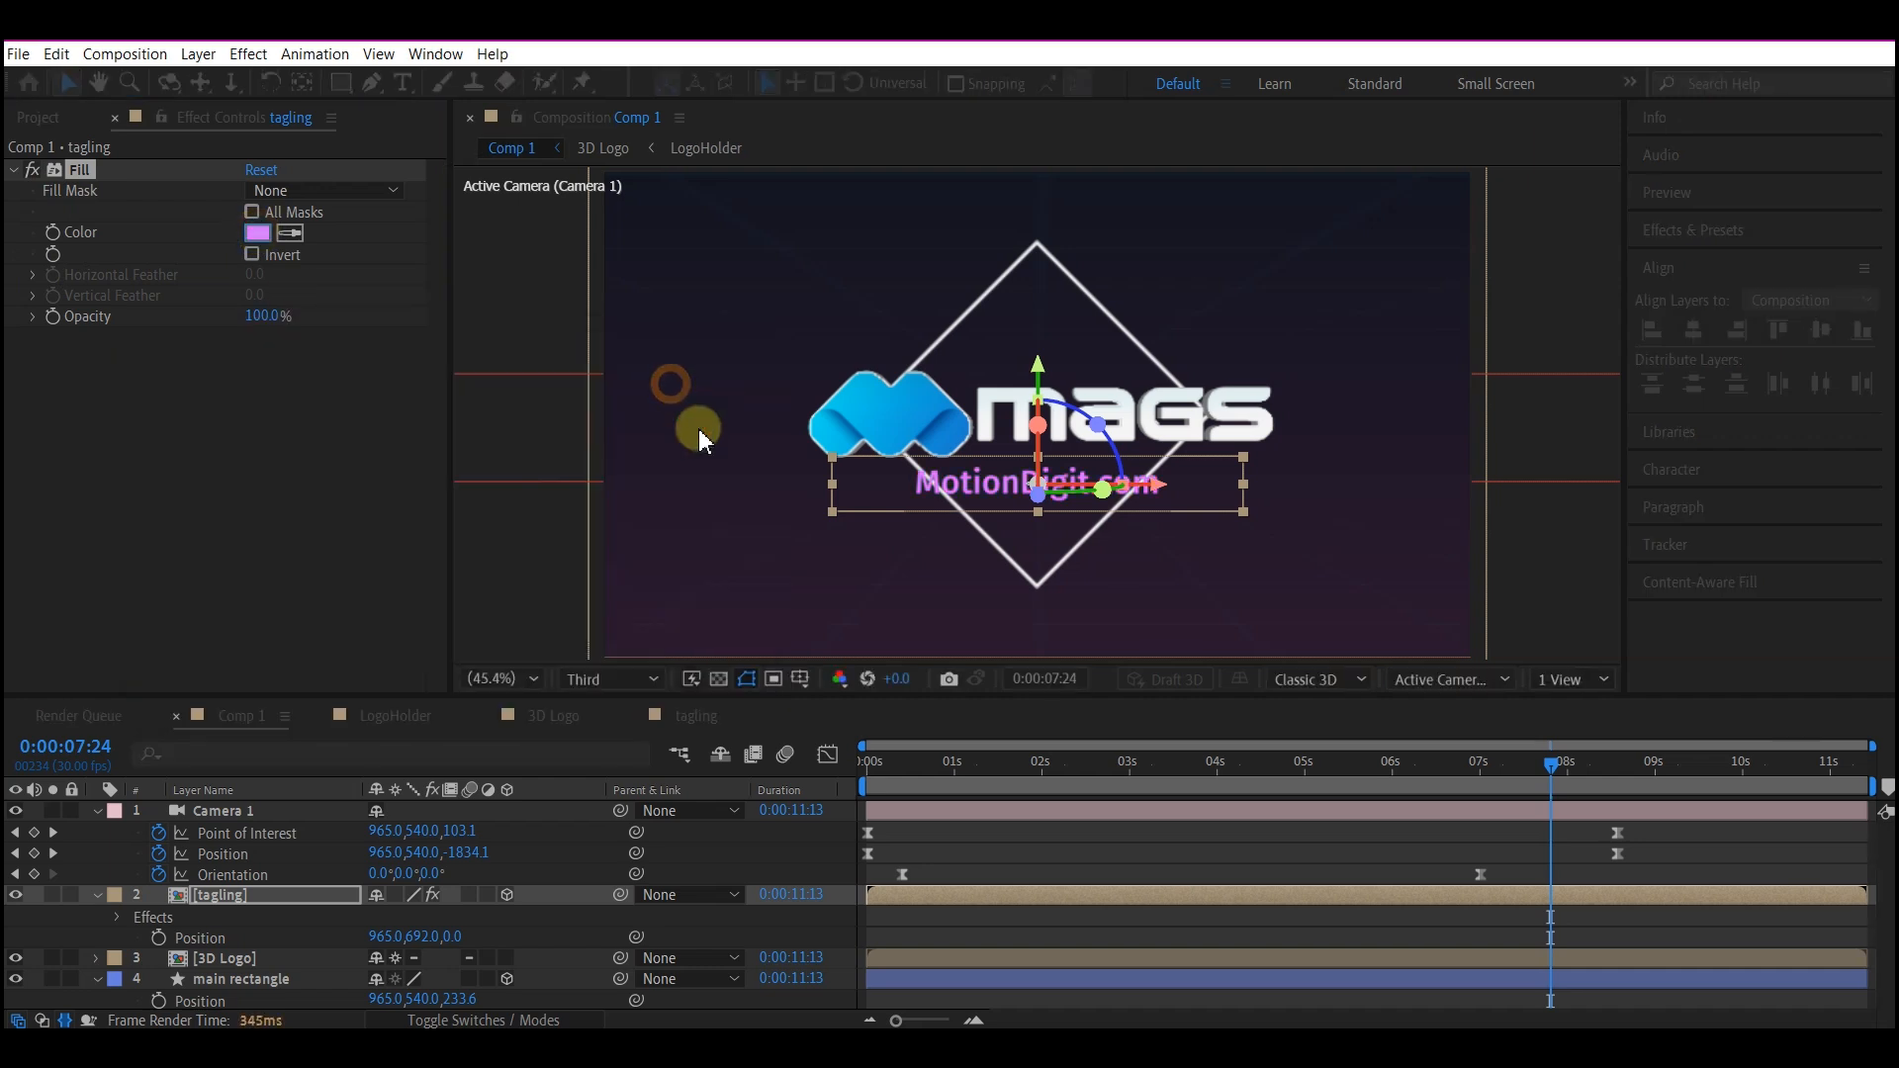
- Add a Glow effect to the tagling layer with a Glow Radius of 17
{"action": "key", "text": "ctrl+space"}
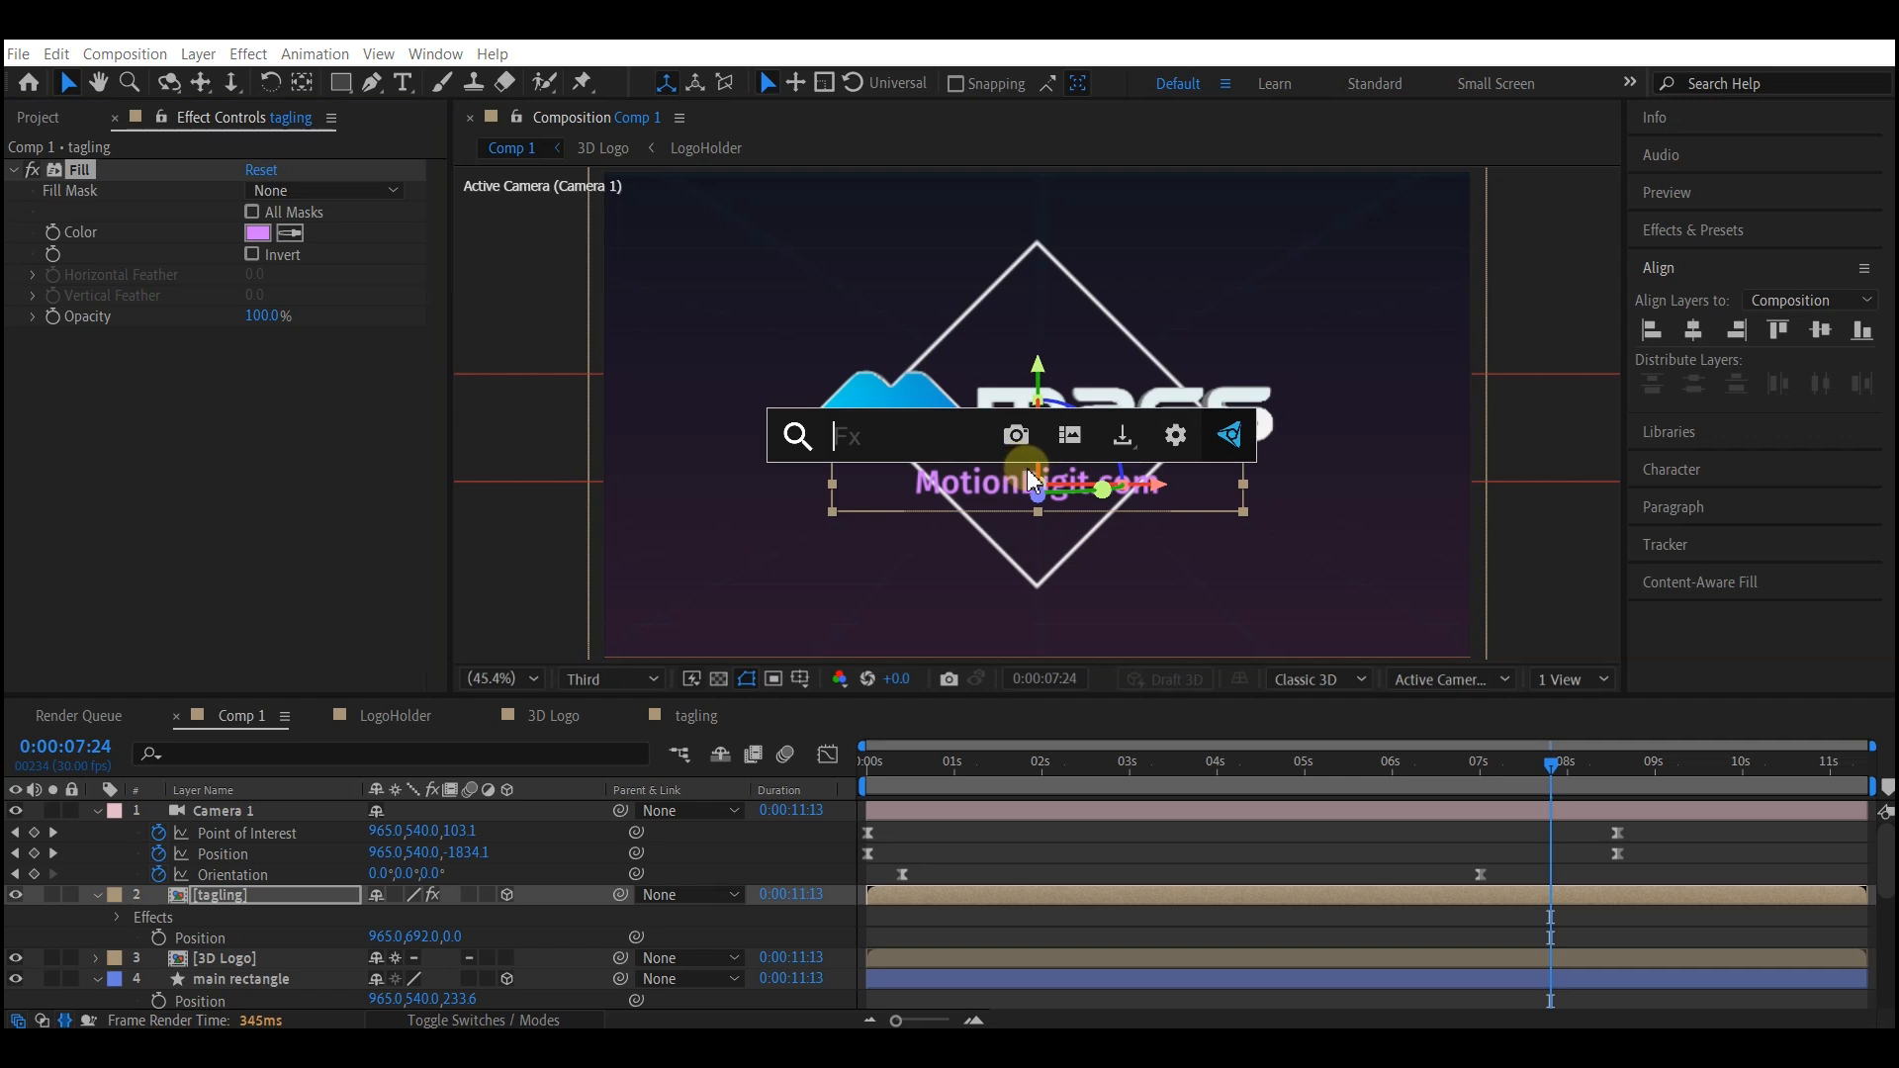
{"action": "type", "text": "glow"}
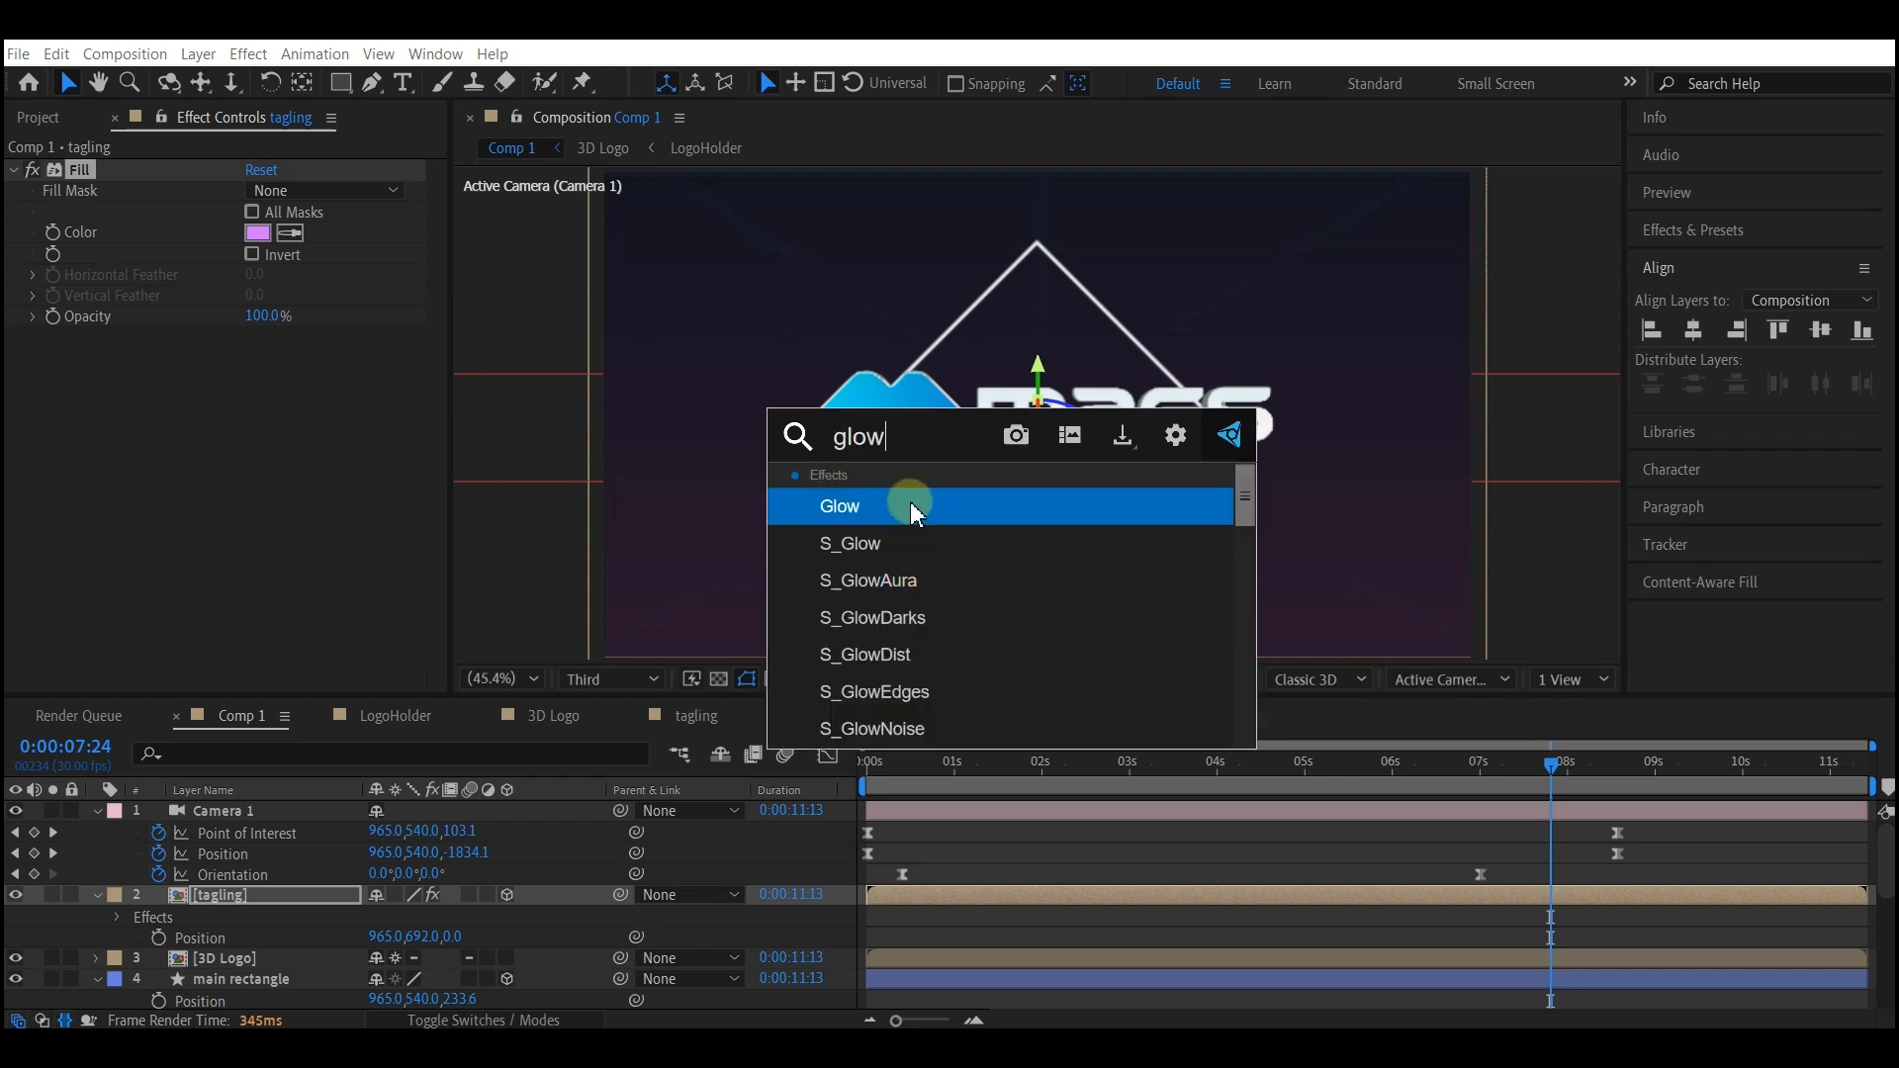
{"action": "left_click", "coordinate": [900, 505]}
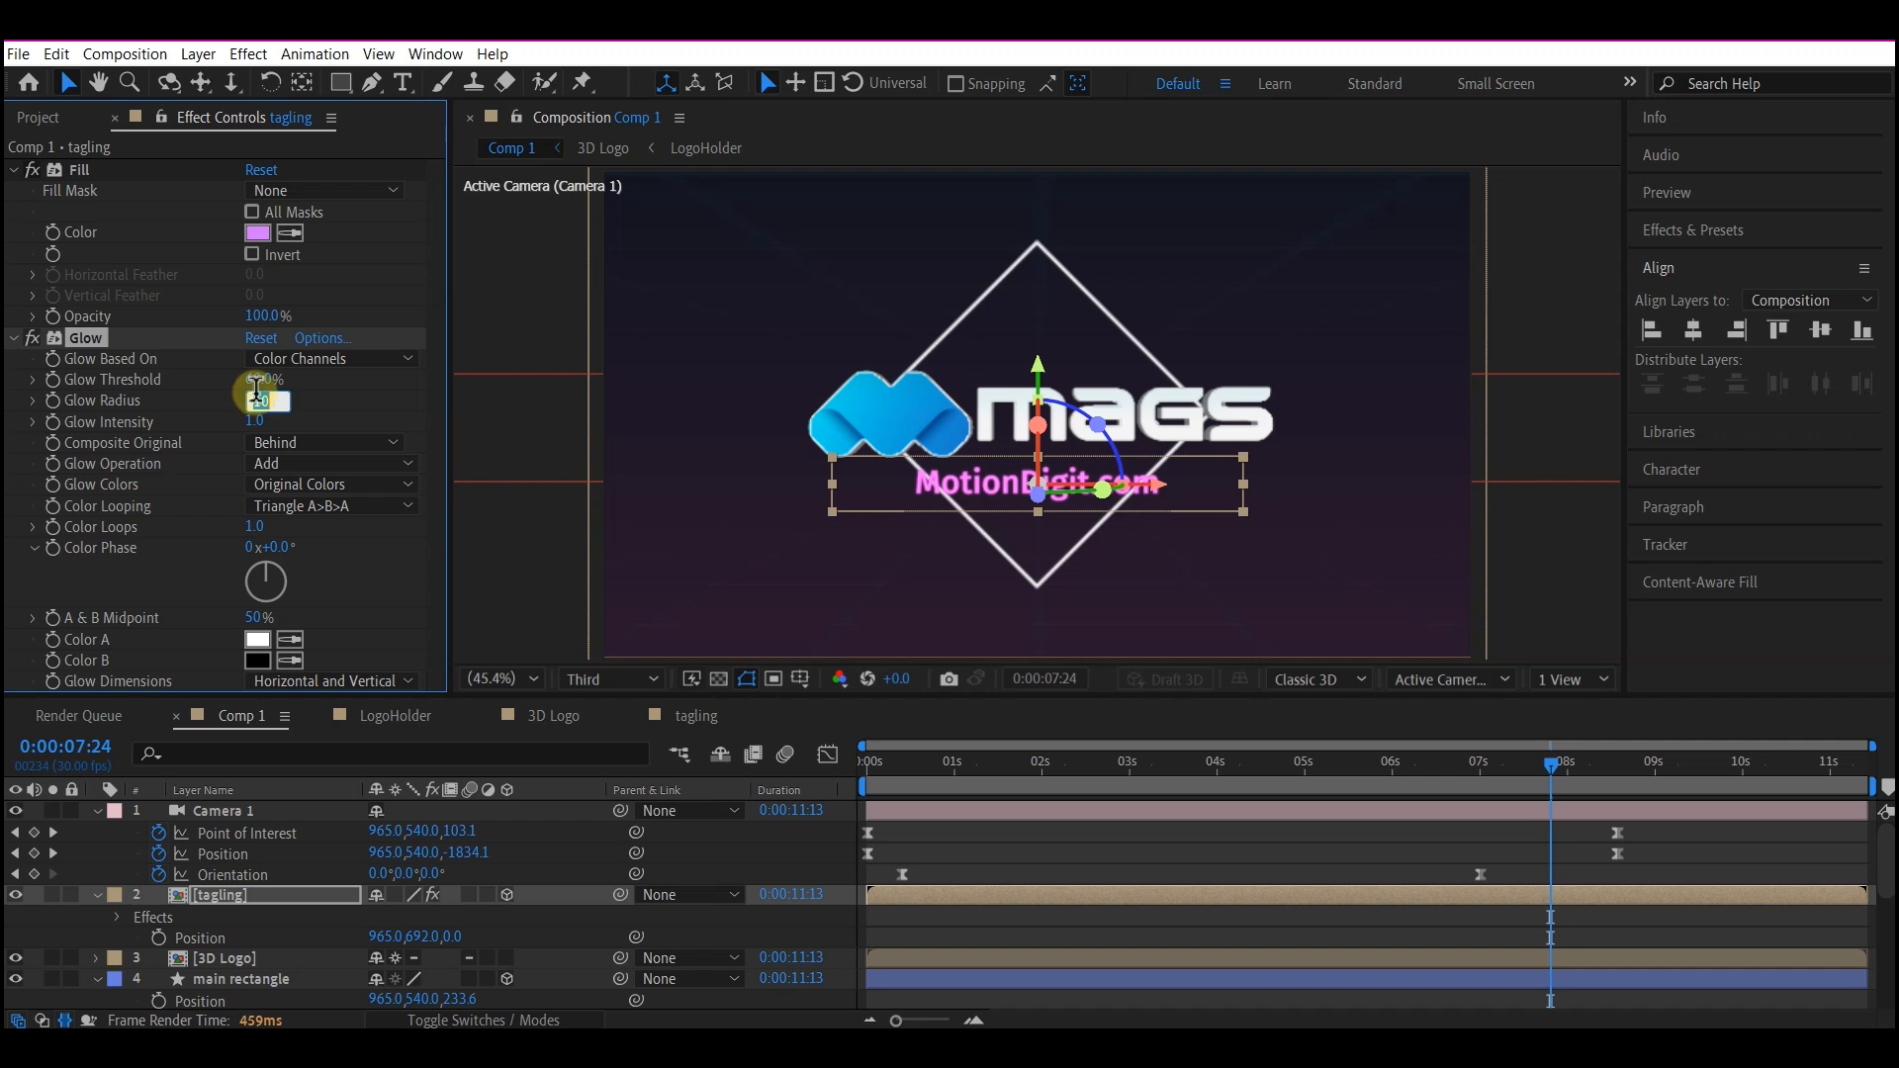
{"action": "type", "text": "17"}
{"action": "key", "text": "Return"}
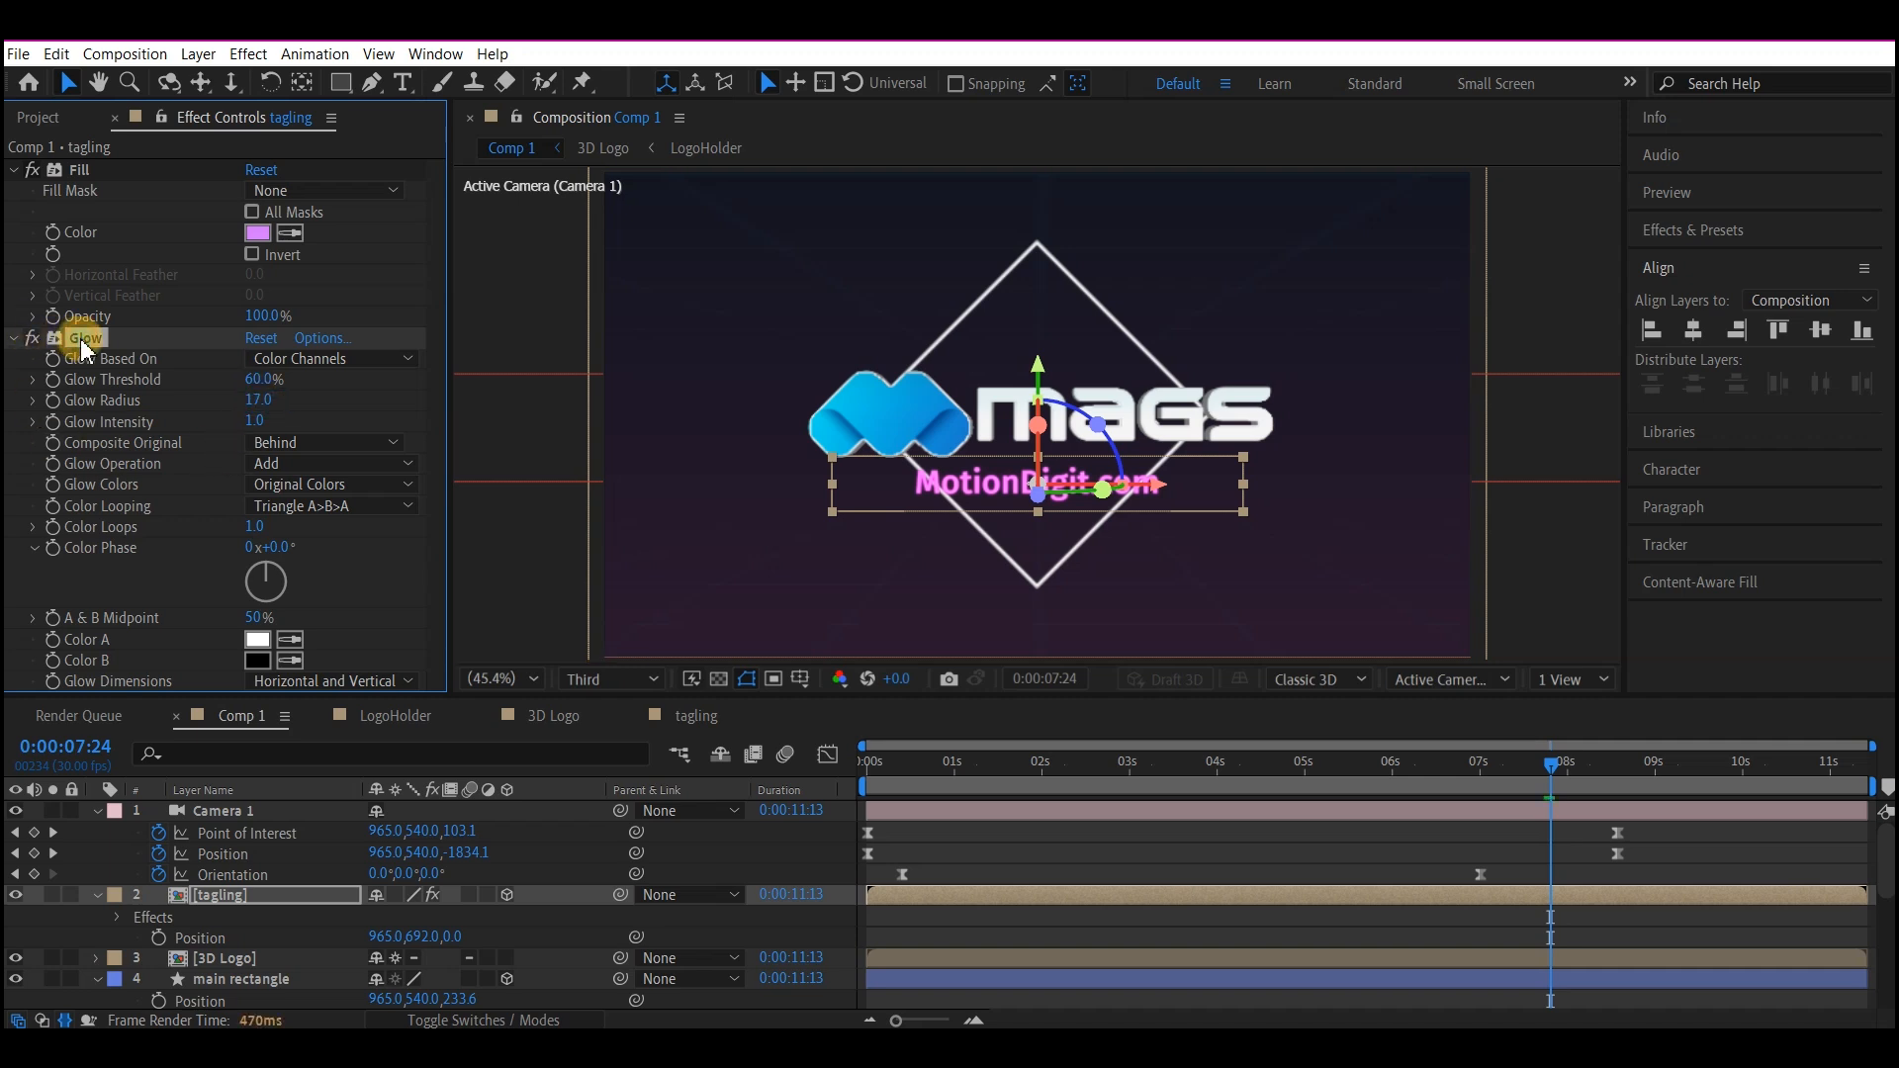
- Duplicate the tagling layer's Glow effect and set the copy's Glow Radius to 145
{"action": "key", "text": "ctrl+d"}
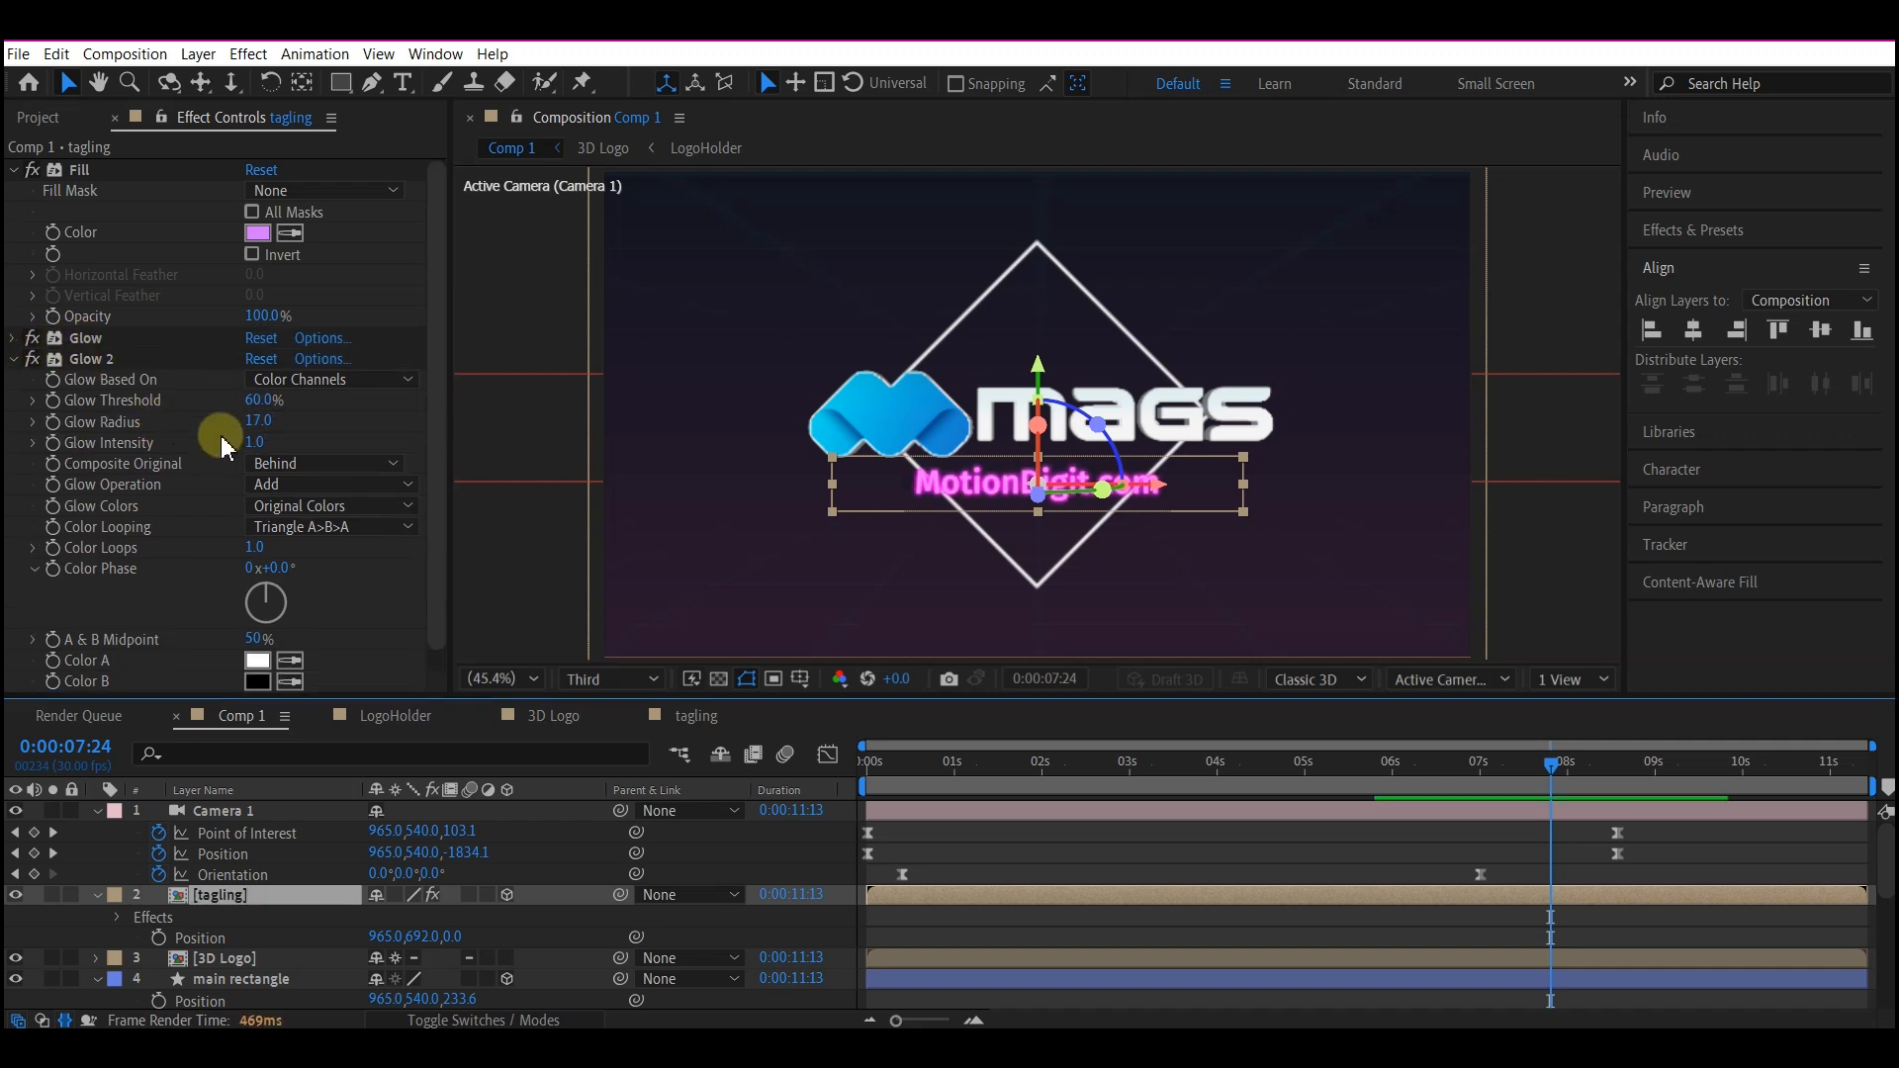
{"action": "left_click", "coordinate": [260, 424]}
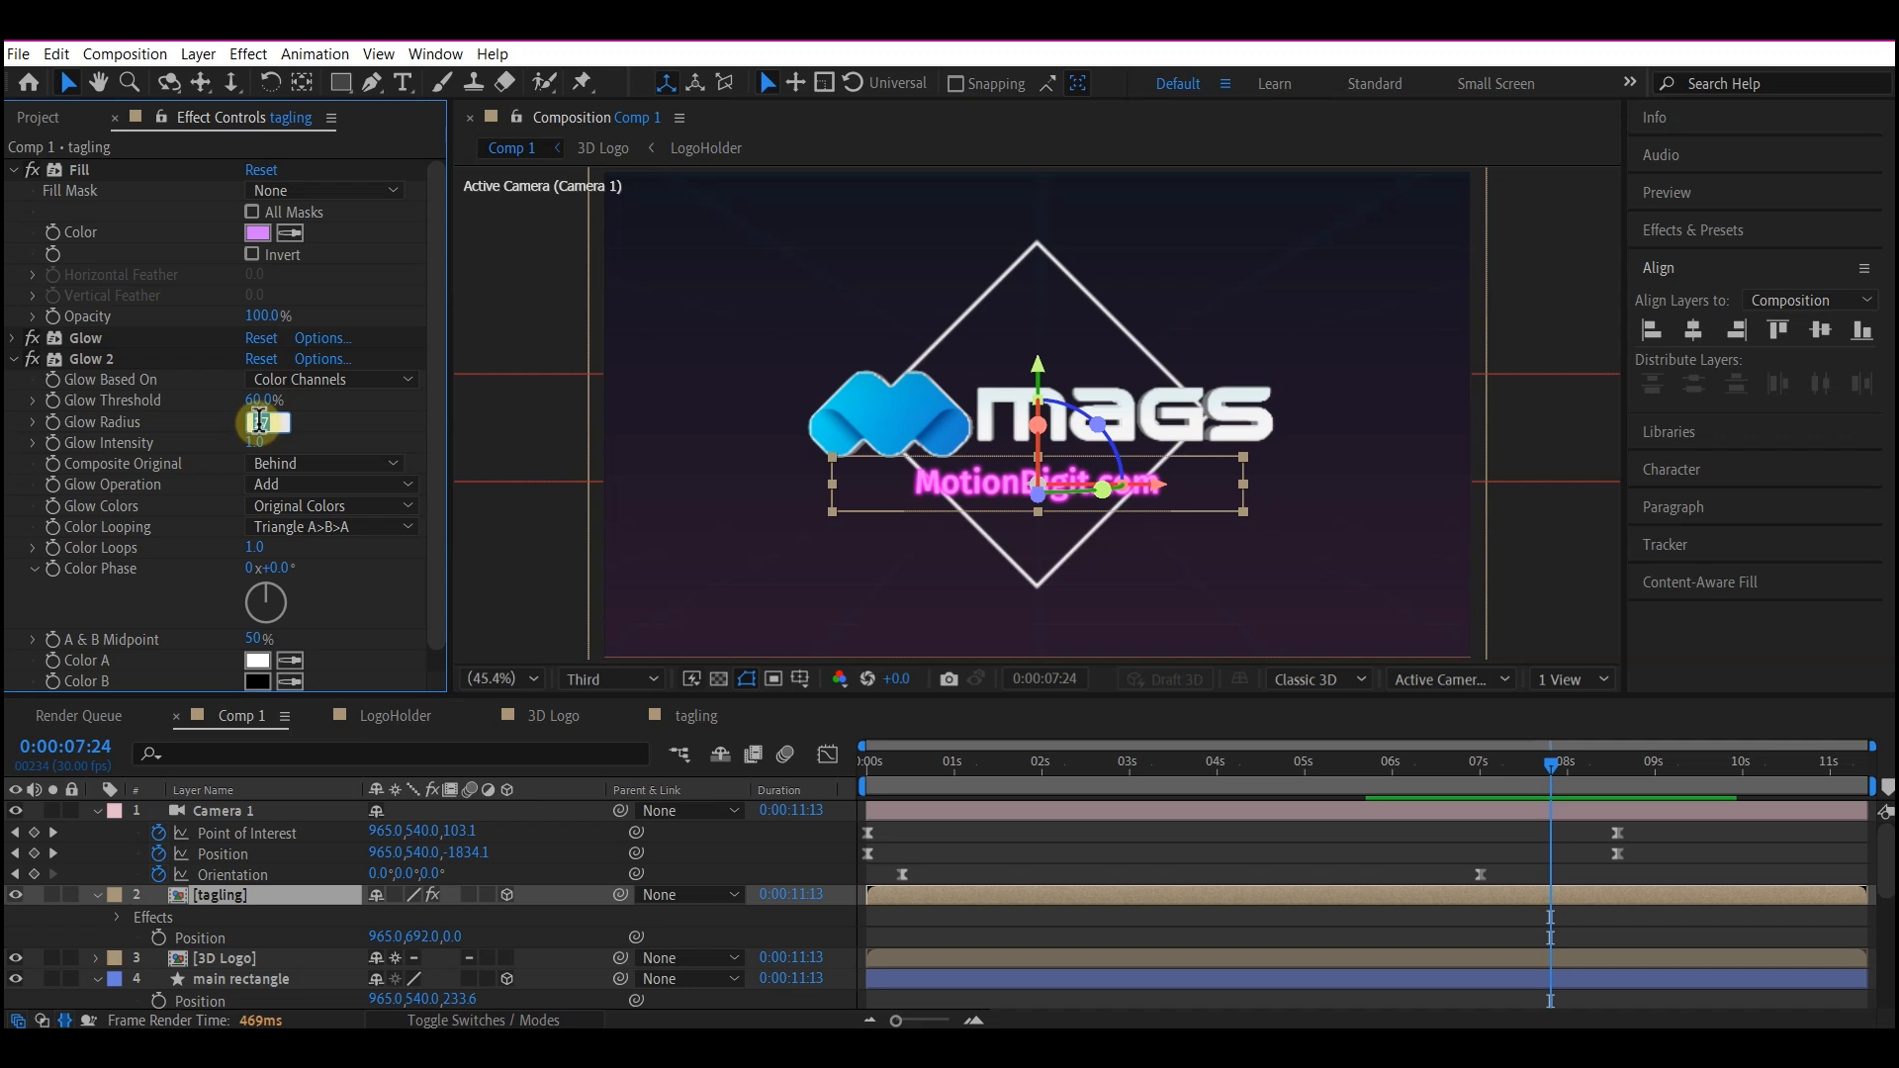
{"action": "key", "text": "Return"}
- Duplicate the tagling layer and turn off the Fill and first Glow effects on the upper copy
{"action": "left_click", "coordinate": [260, 898]}
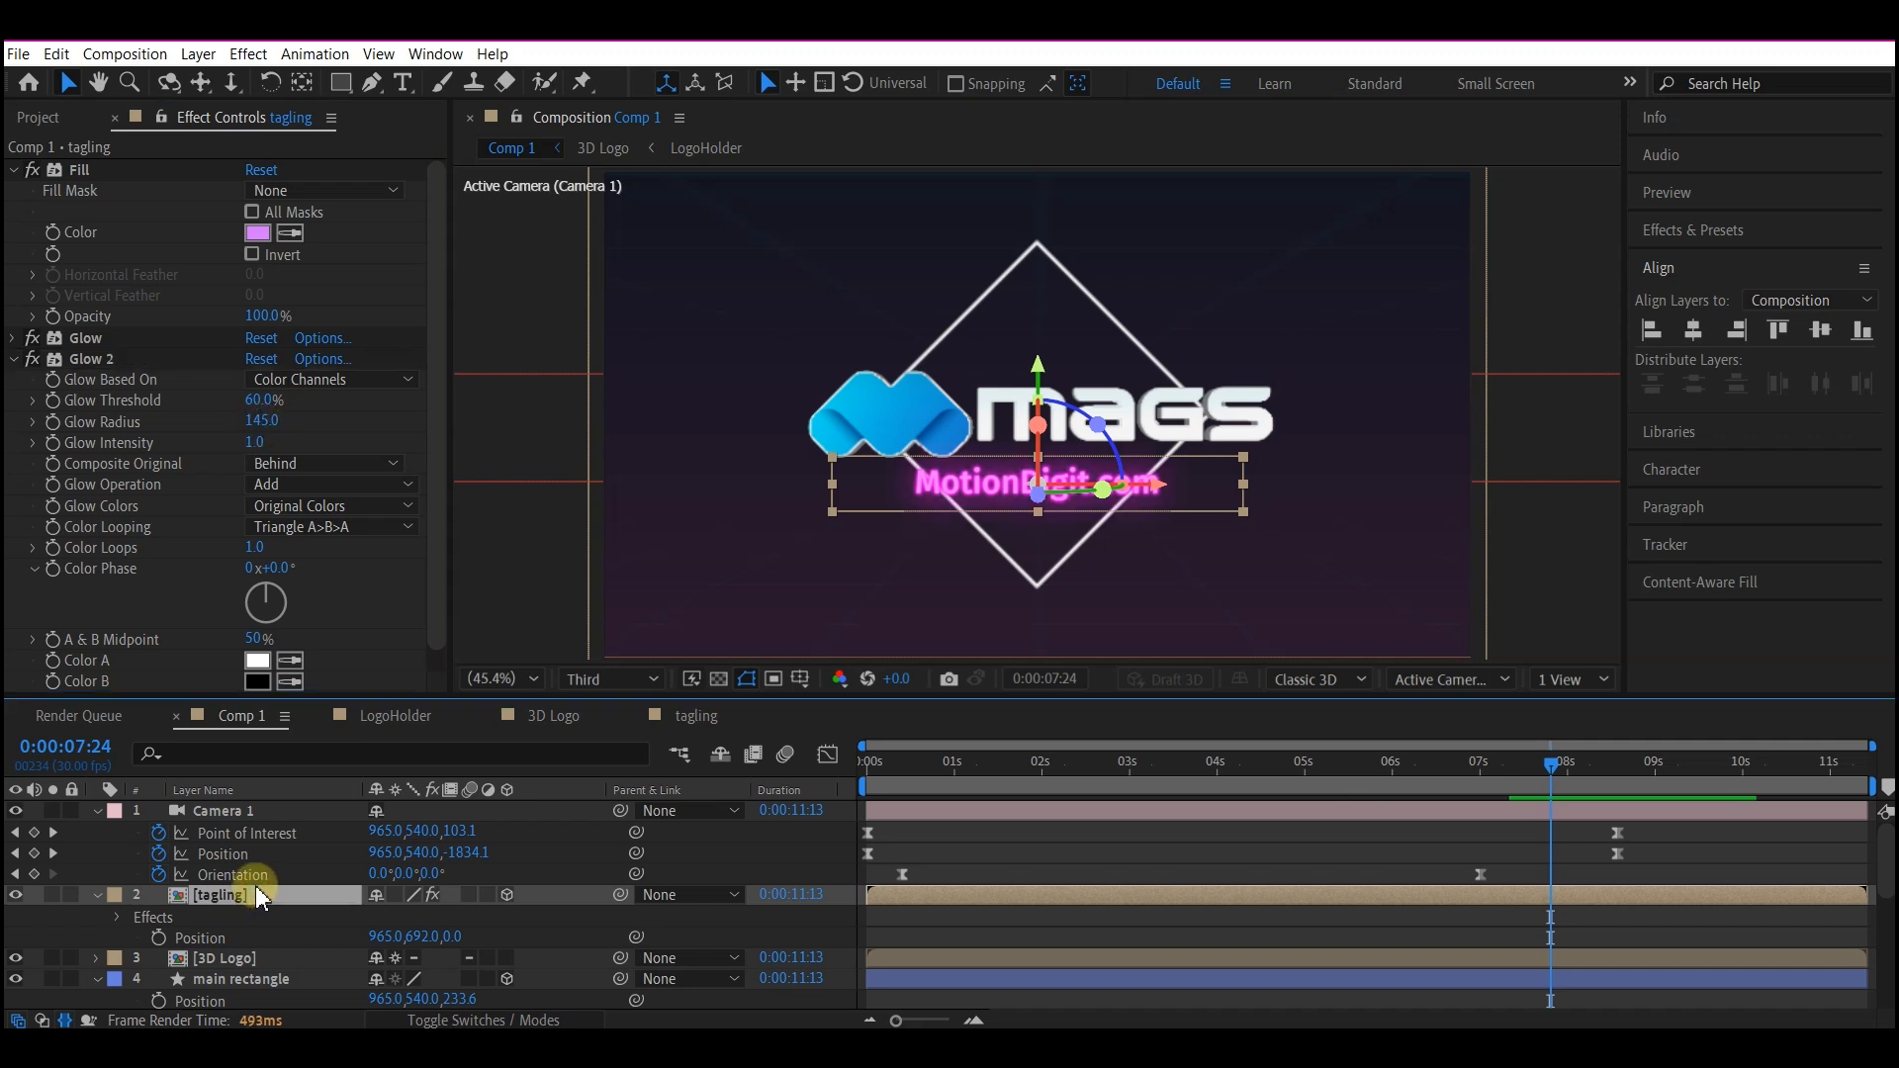
{"action": "key", "text": "ctrl+d"}
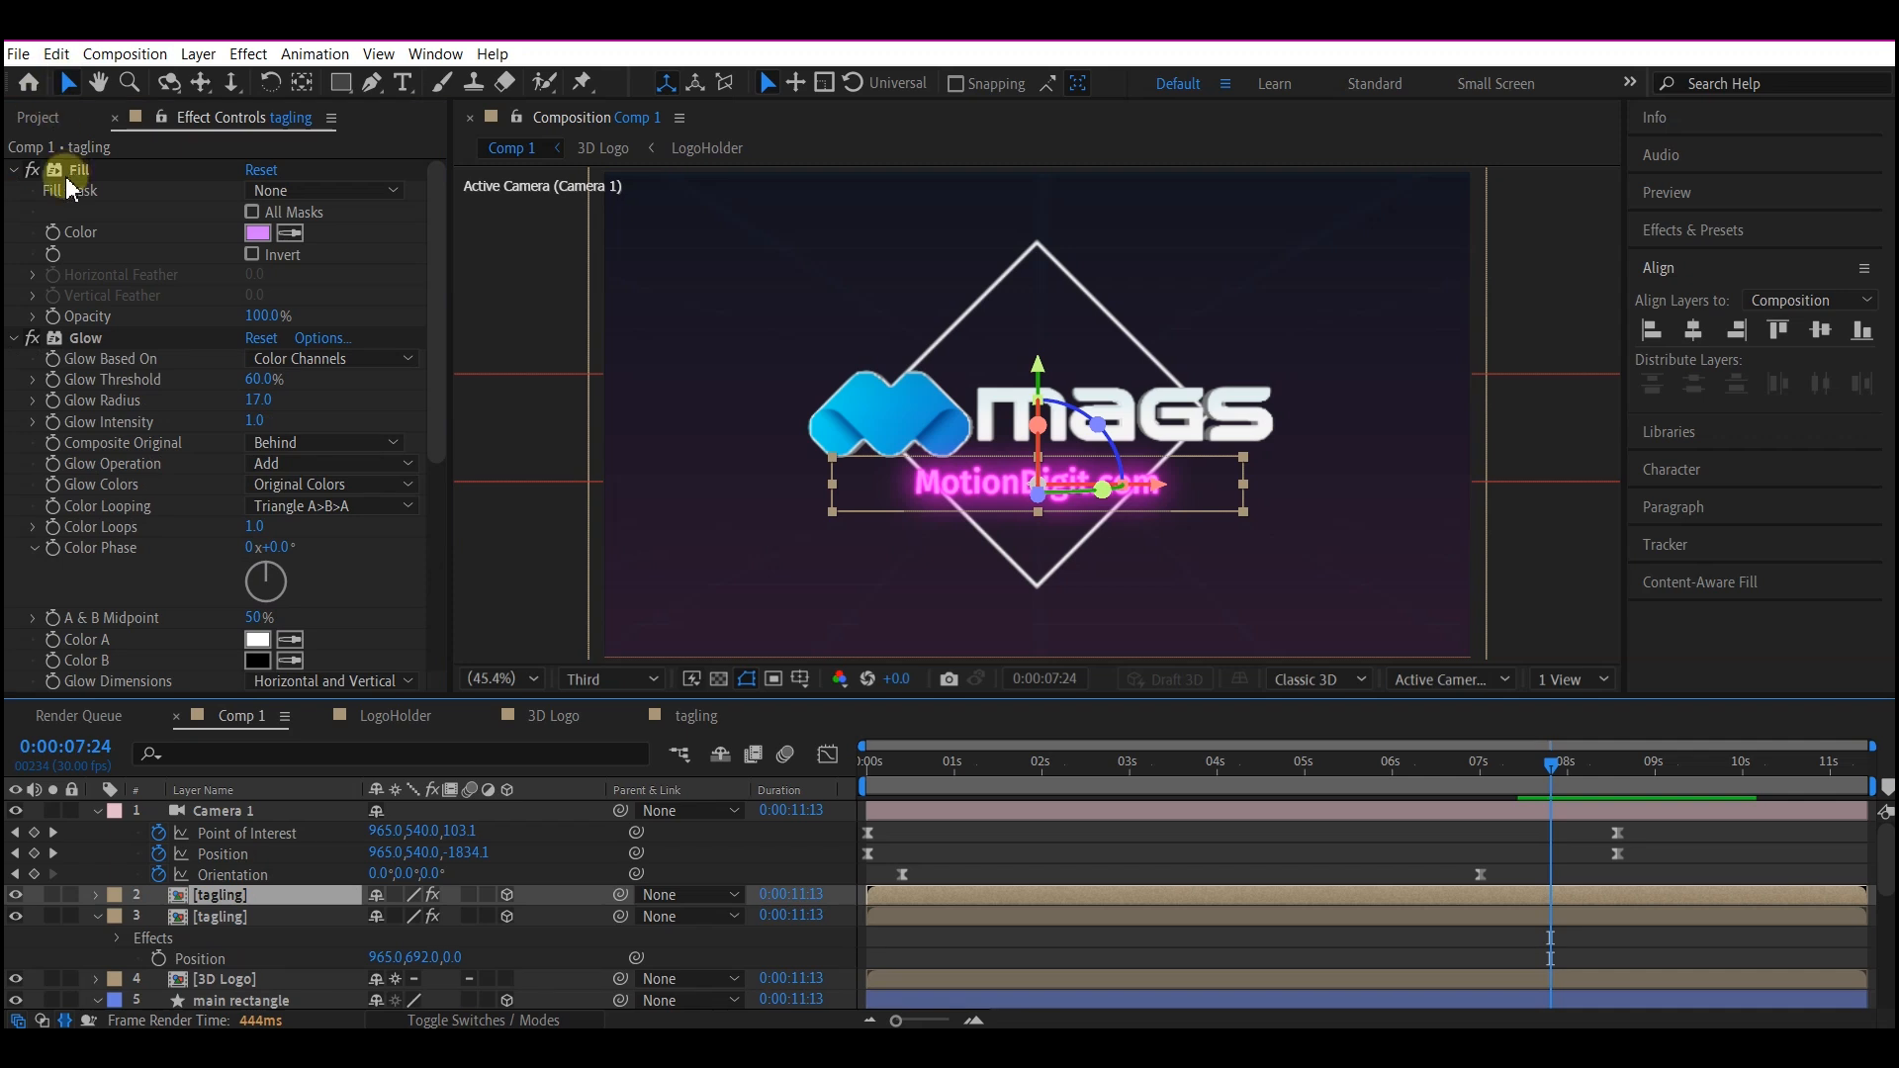
{"action": "left_click", "coordinate": [31, 169]}
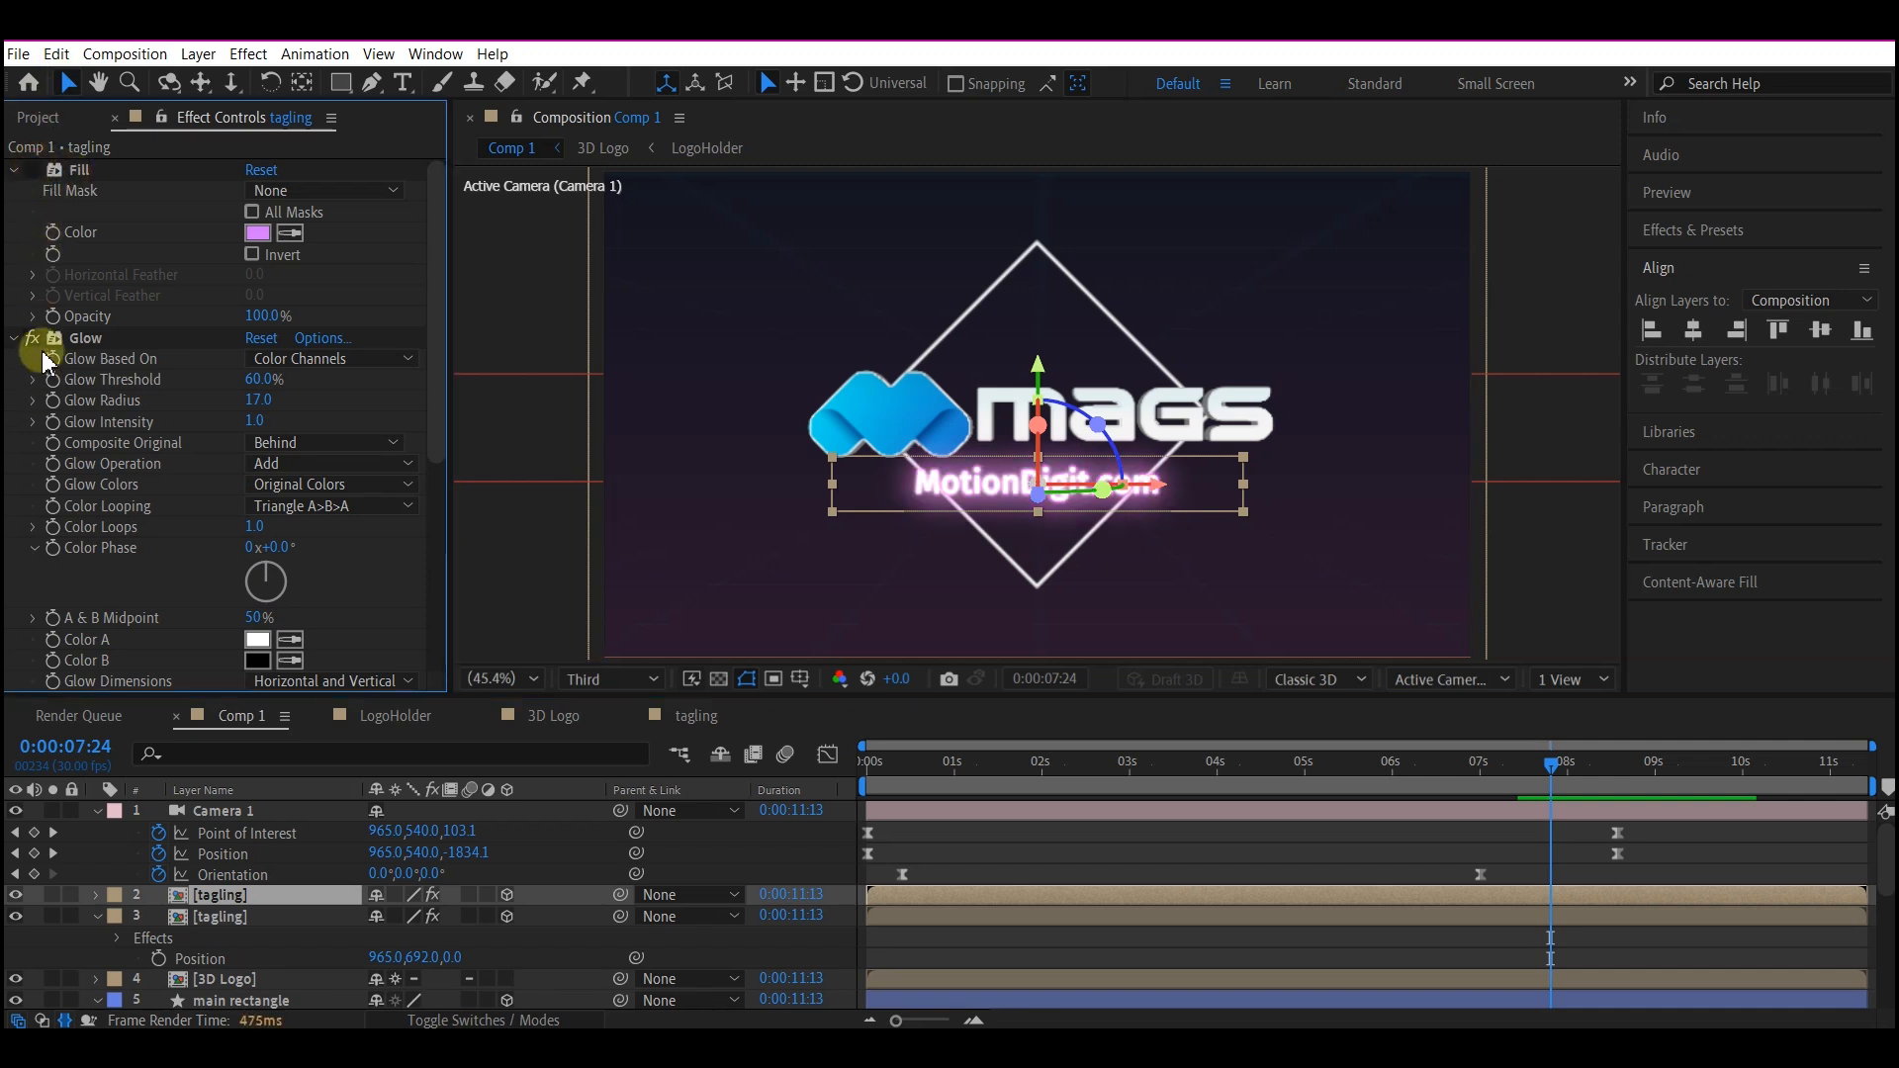
- Set the opacity of the upper tagling copy to 30%
{"action": "left_click", "coordinate": [236, 919]}
{"action": "left_click", "coordinate": [255, 897]}
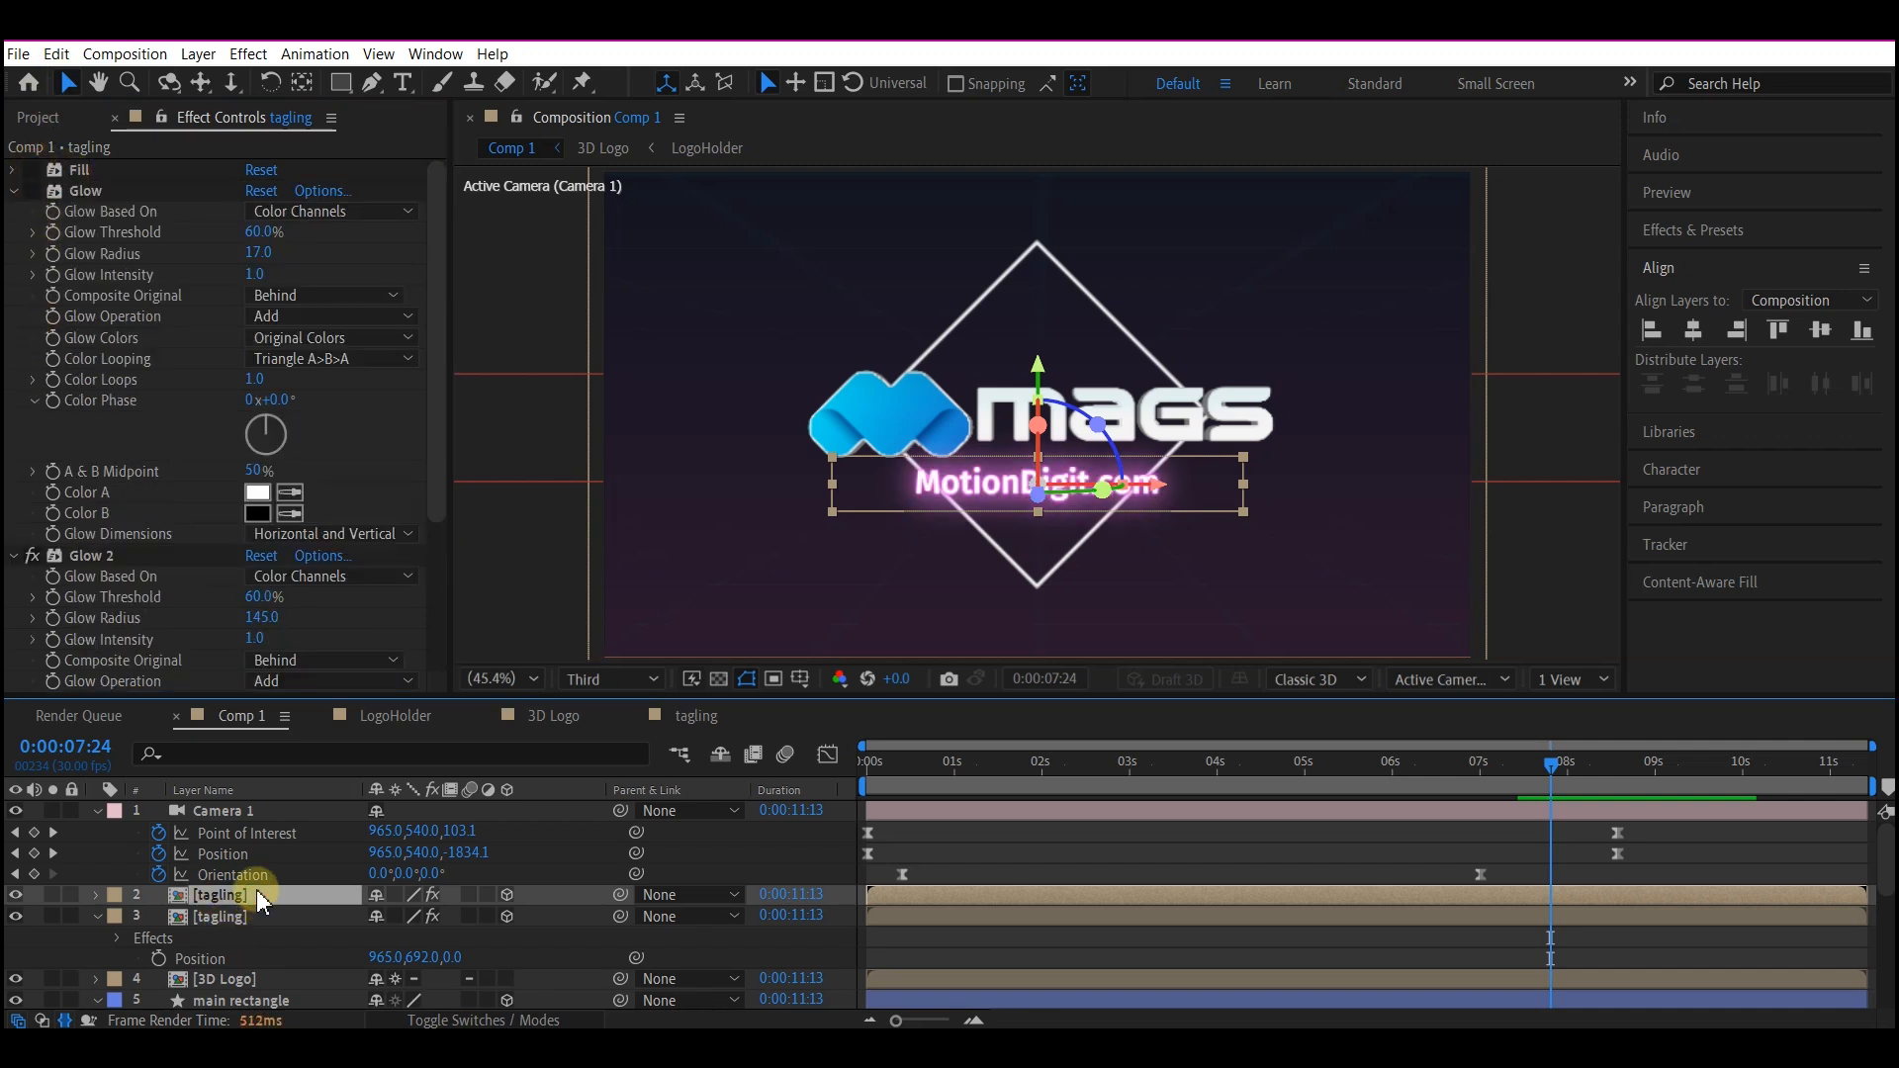
{"action": "key", "text": "t"}
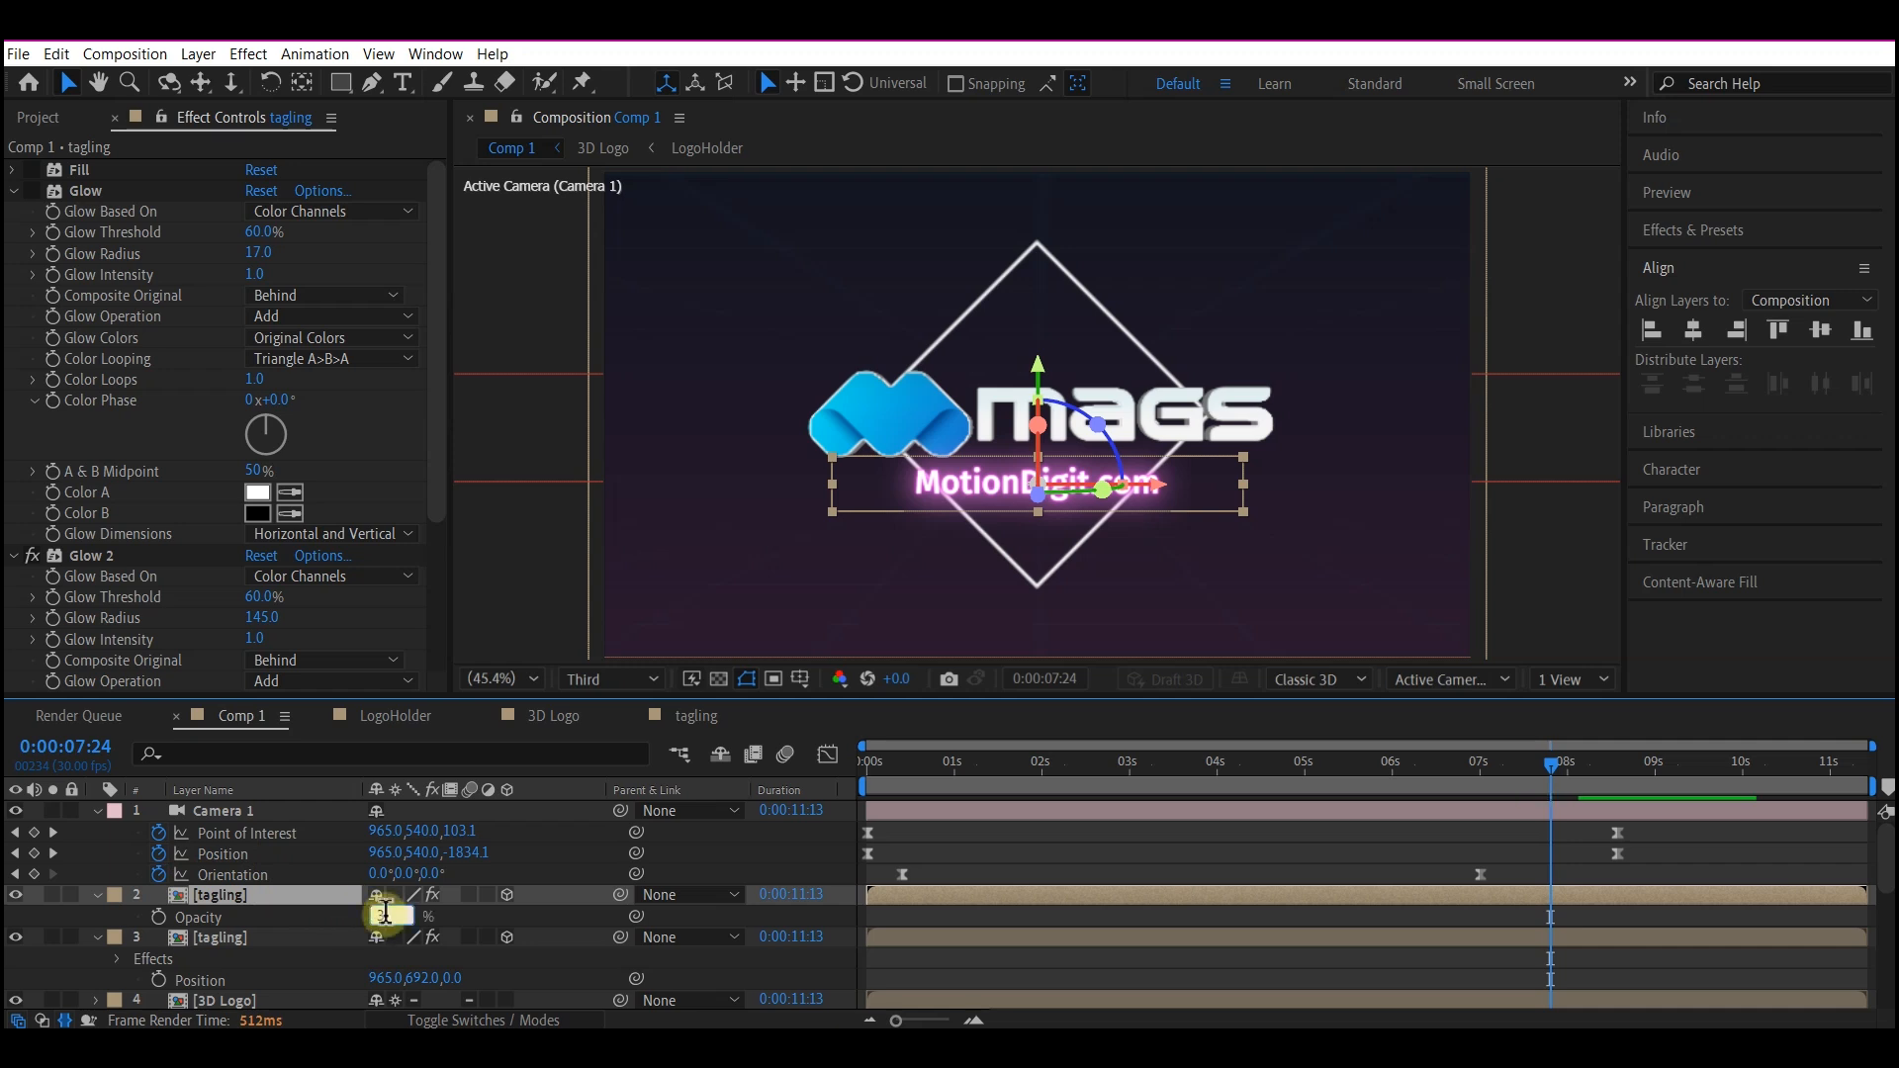
{"action": "left_click", "coordinate": [386, 912]}
{"action": "type", "text": "30"}
{"action": "key", "text": "Return"}
- Change the main rectangle's stroke colour to pink F05DF0, sampled from the MotionDigit.com tagline
{"action": "scroll", "coordinate": [380, 918], "scroll_direction": "down", "scroll_amount": 1}
{"action": "left_click", "coordinate": [242, 961]}
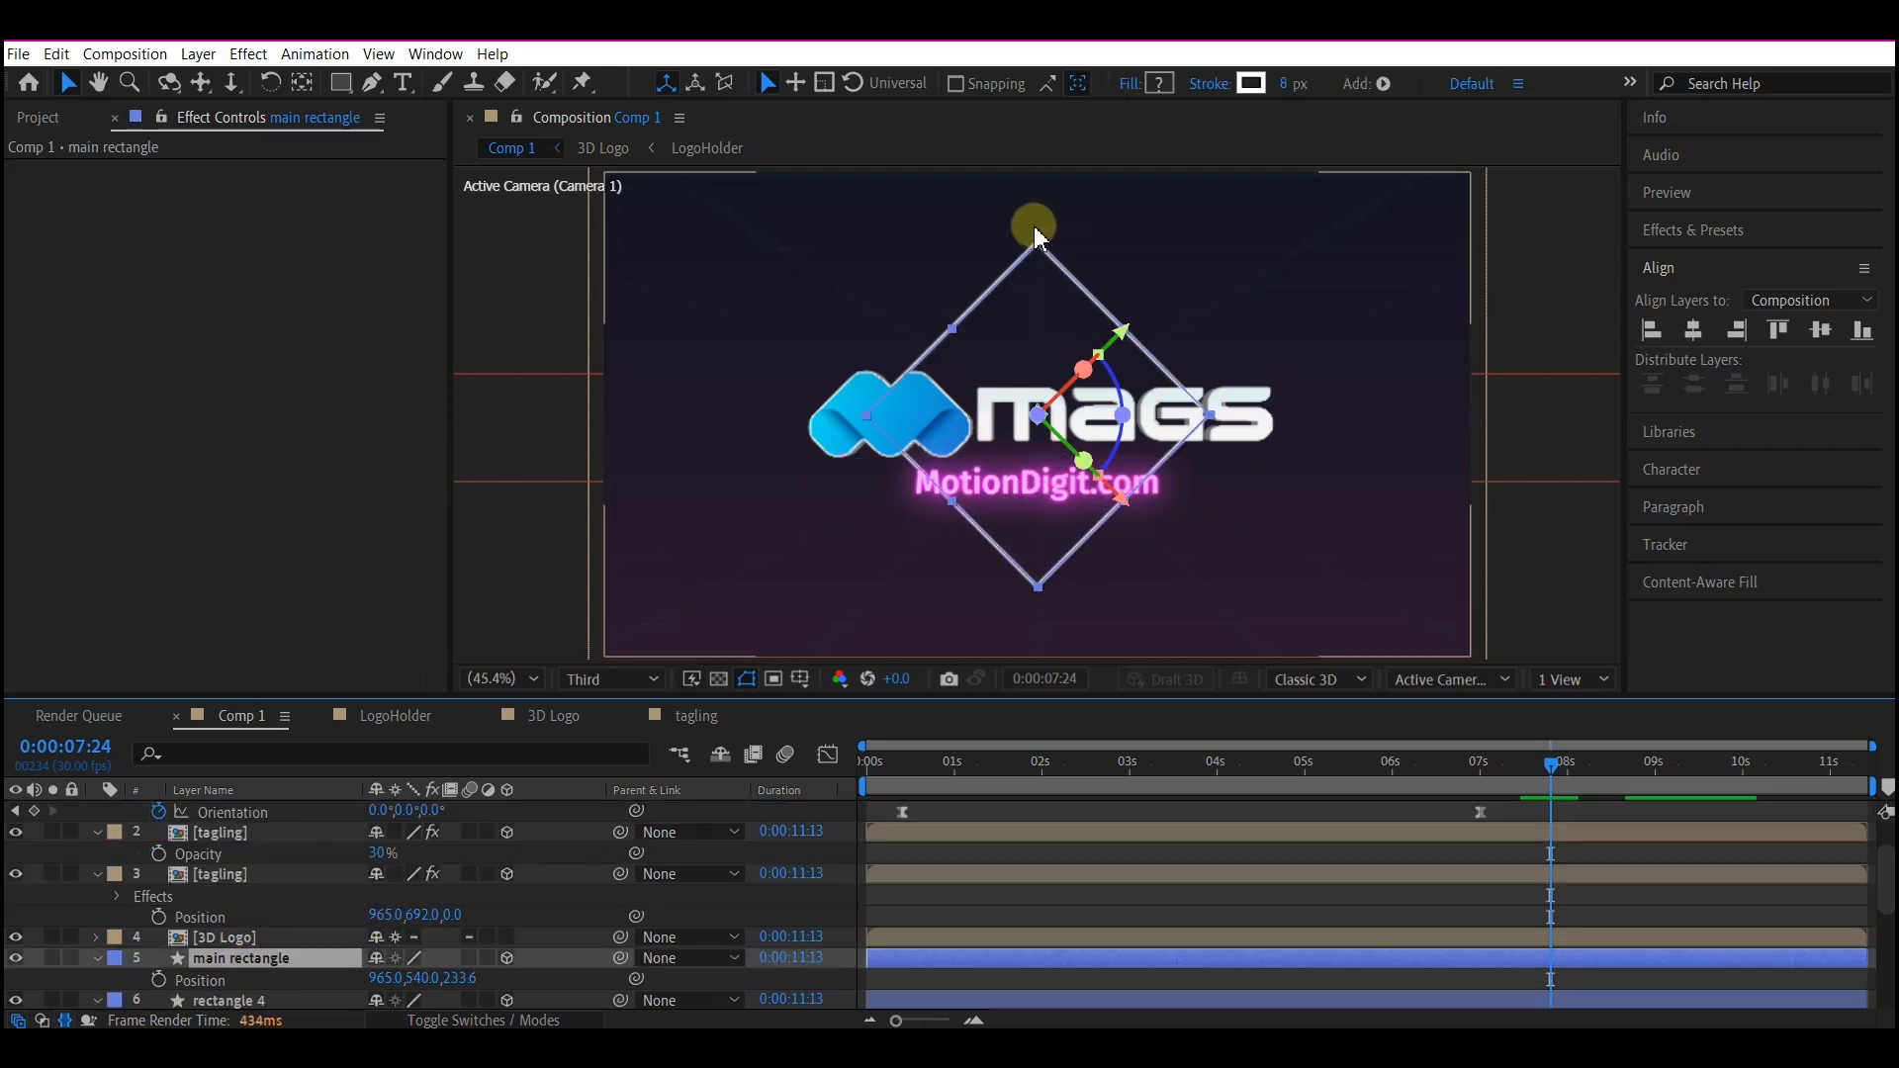
{"action": "left_click", "coordinate": [1251, 83]}
{"action": "left_click", "coordinate": [655, 503]}
{"action": "left_click", "coordinate": [992, 478]}
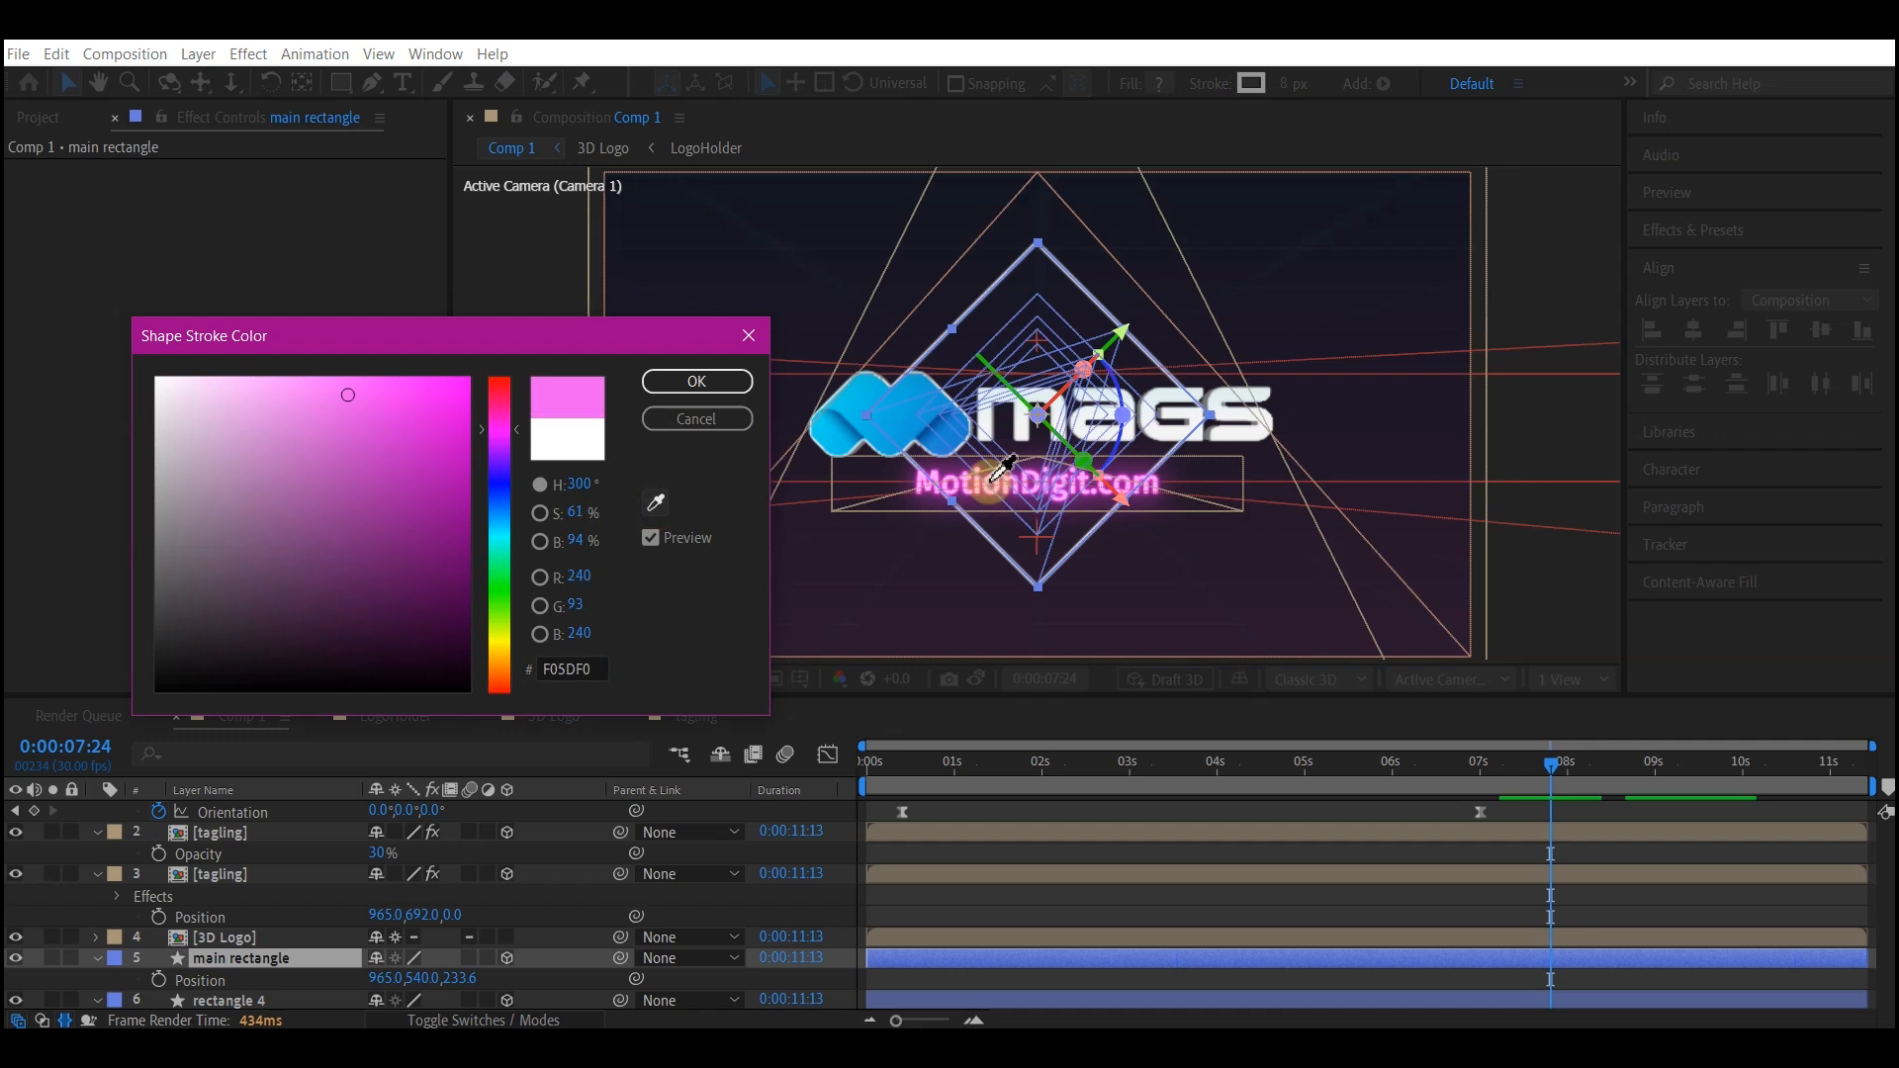
{"action": "left_click", "coordinate": [692, 382]}
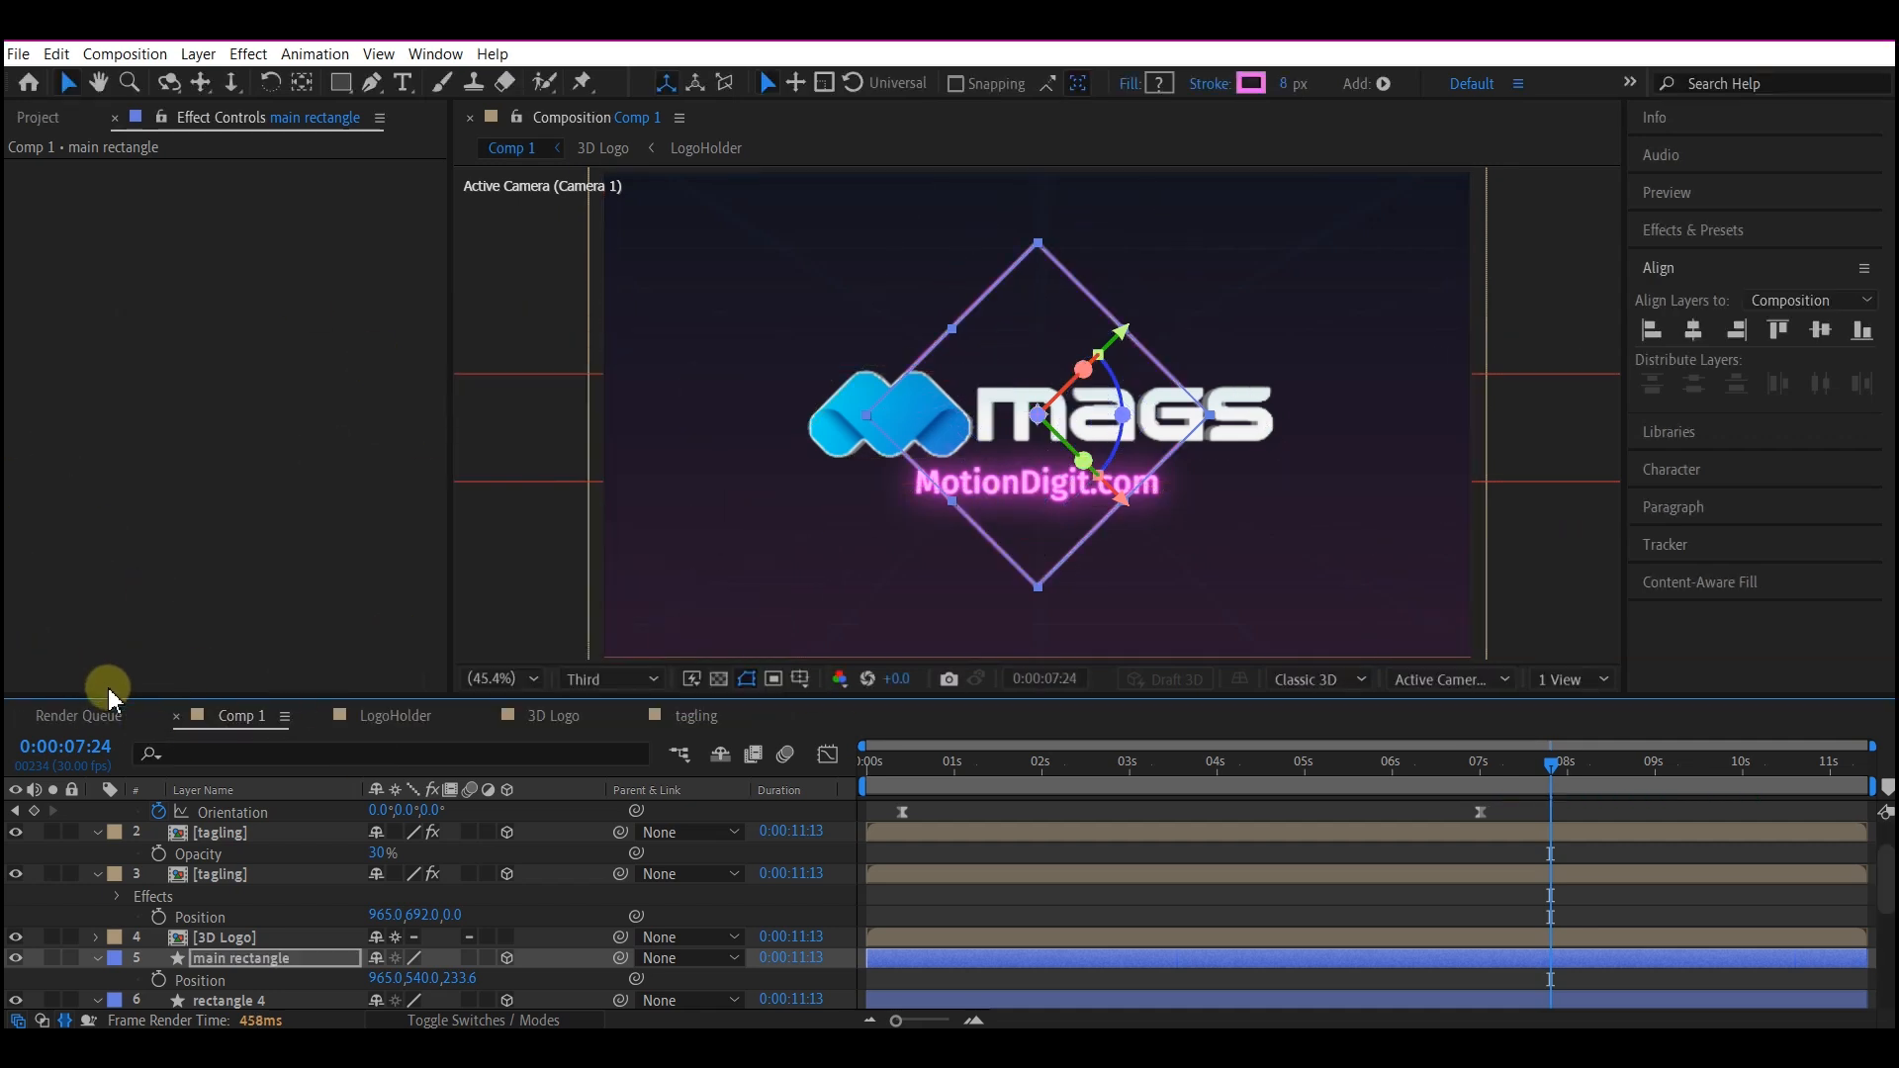
- Copy both Glow effects from the lower tagling layer onto the main rectangle layer
{"action": "left_click", "coordinate": [213, 873]}
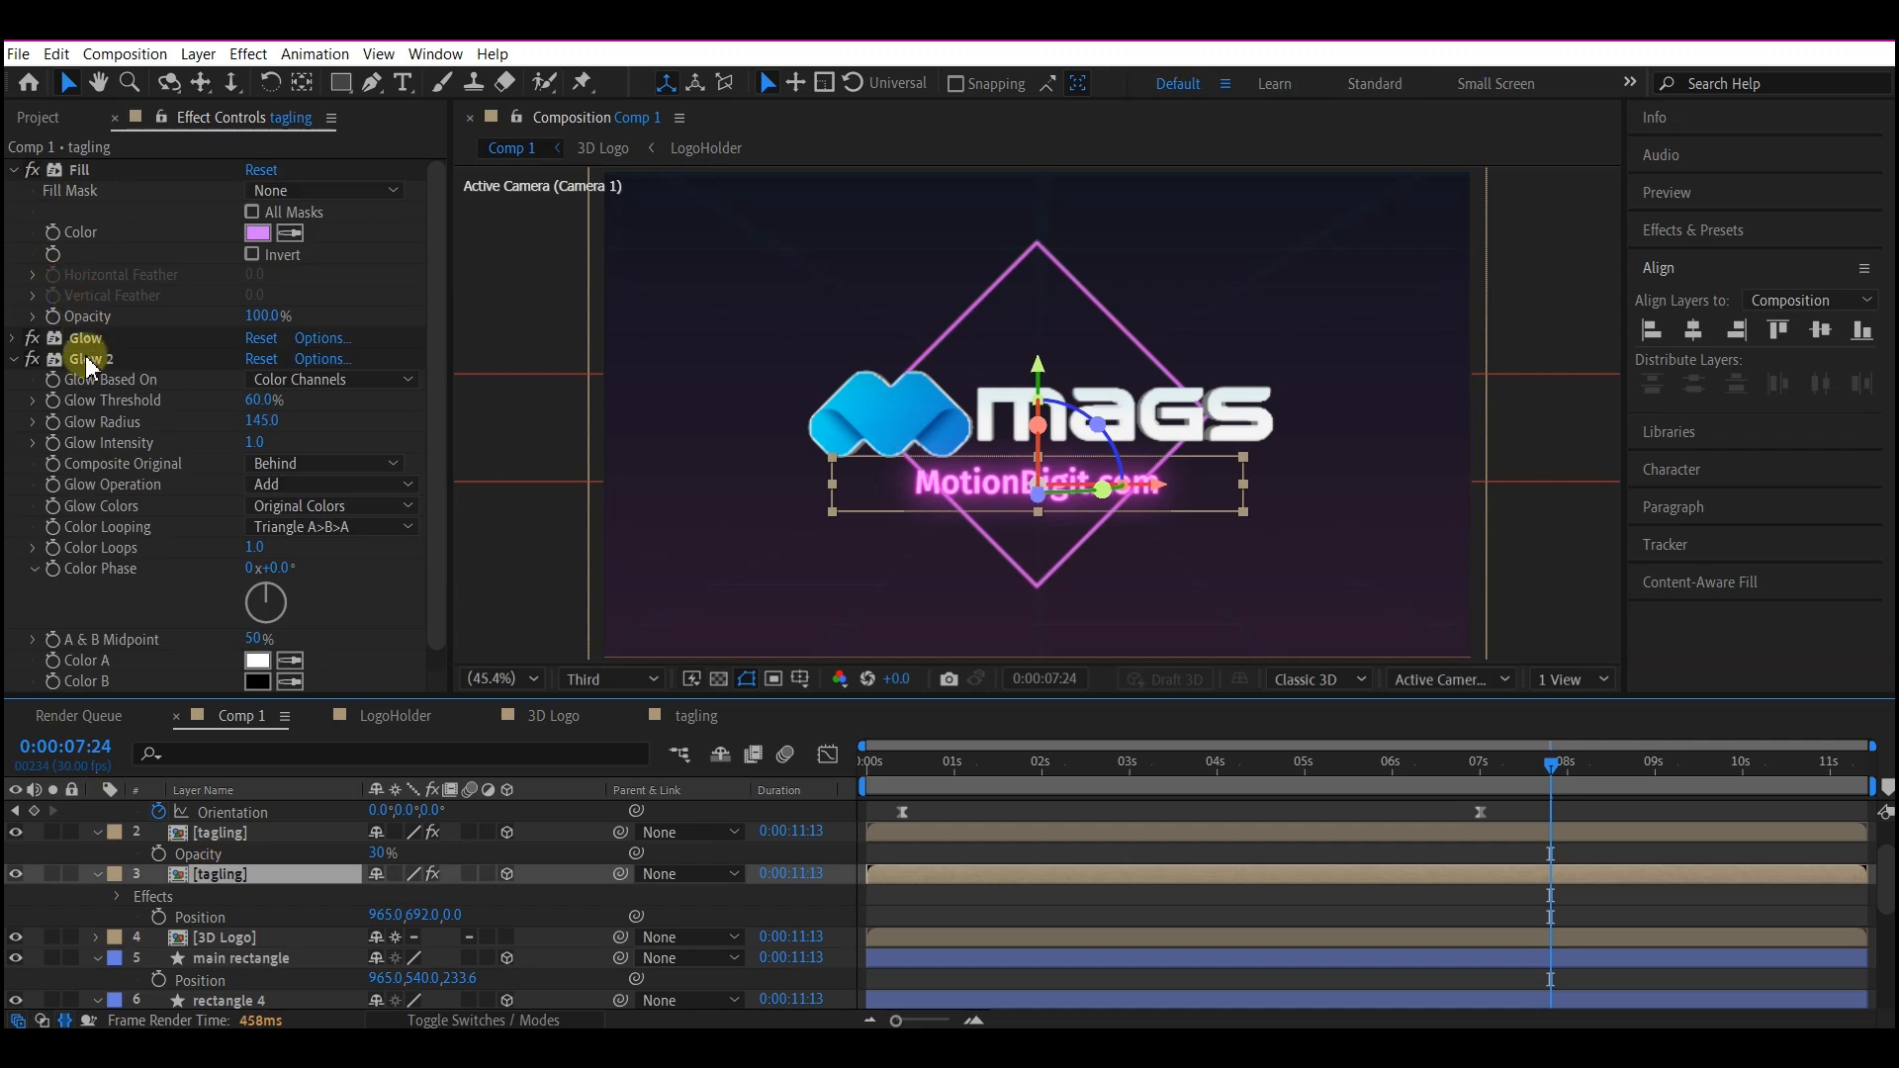
{"action": "left_click", "coordinate": [89, 359]}
{"action": "left_click", "coordinate": [97, 339], "text": "ctrl"}
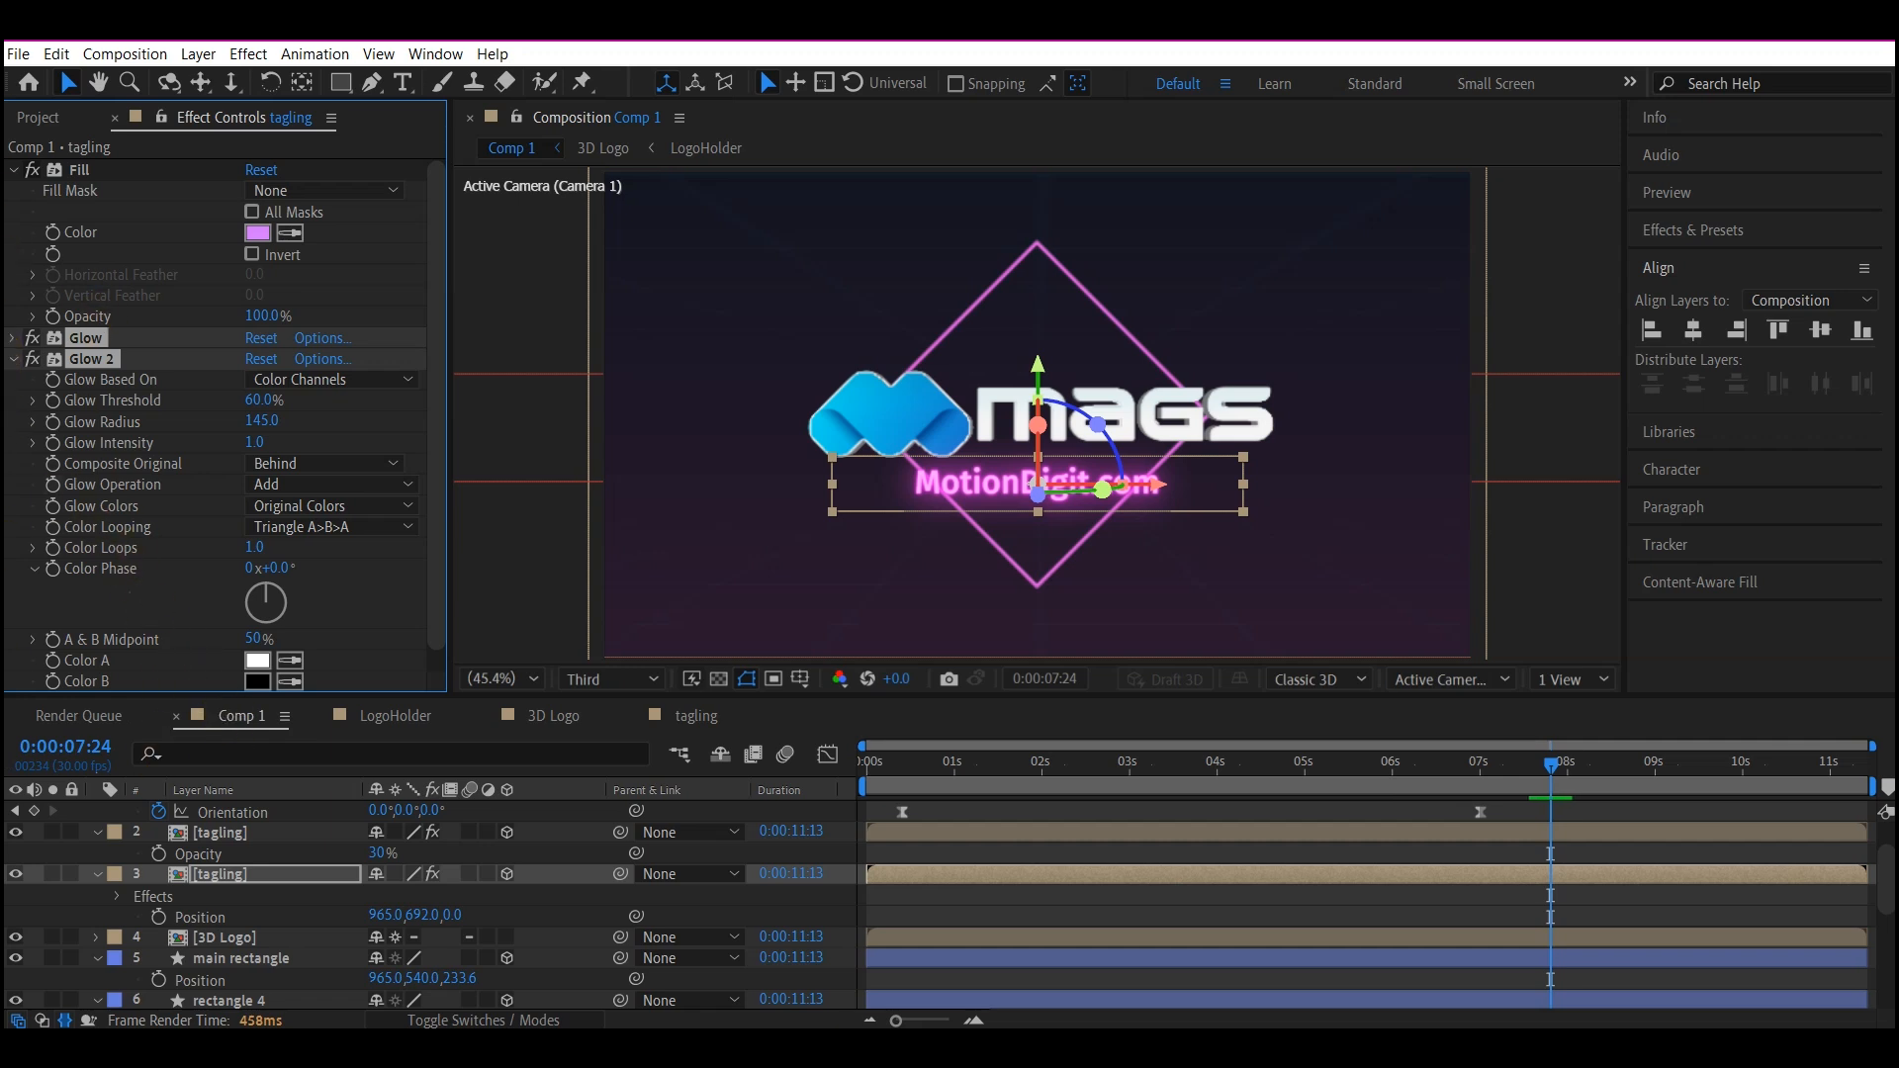
{"action": "left_click", "coordinate": [223, 957]}
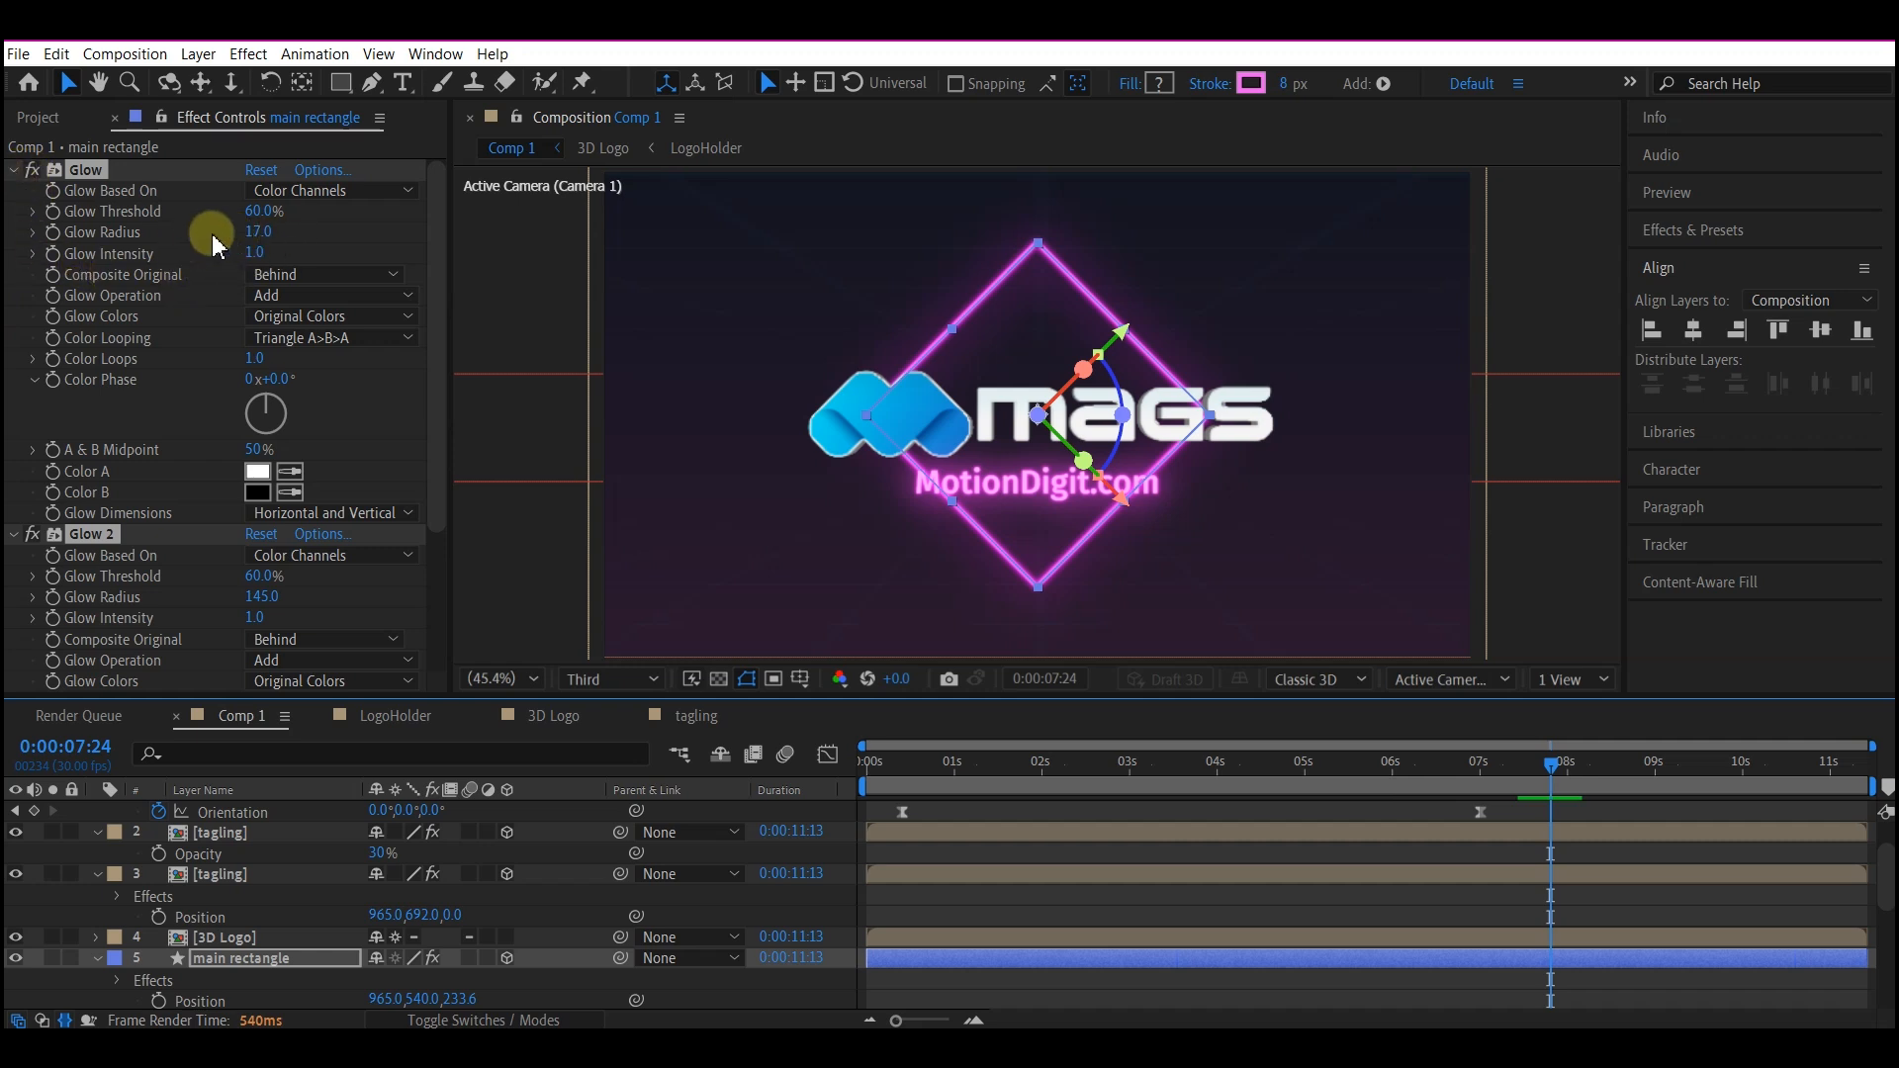
- Set the main rectangle's Glow Radius to 11 for the first Glow and 55 for Glow 2
{"action": "left_click", "coordinate": [255, 230]}
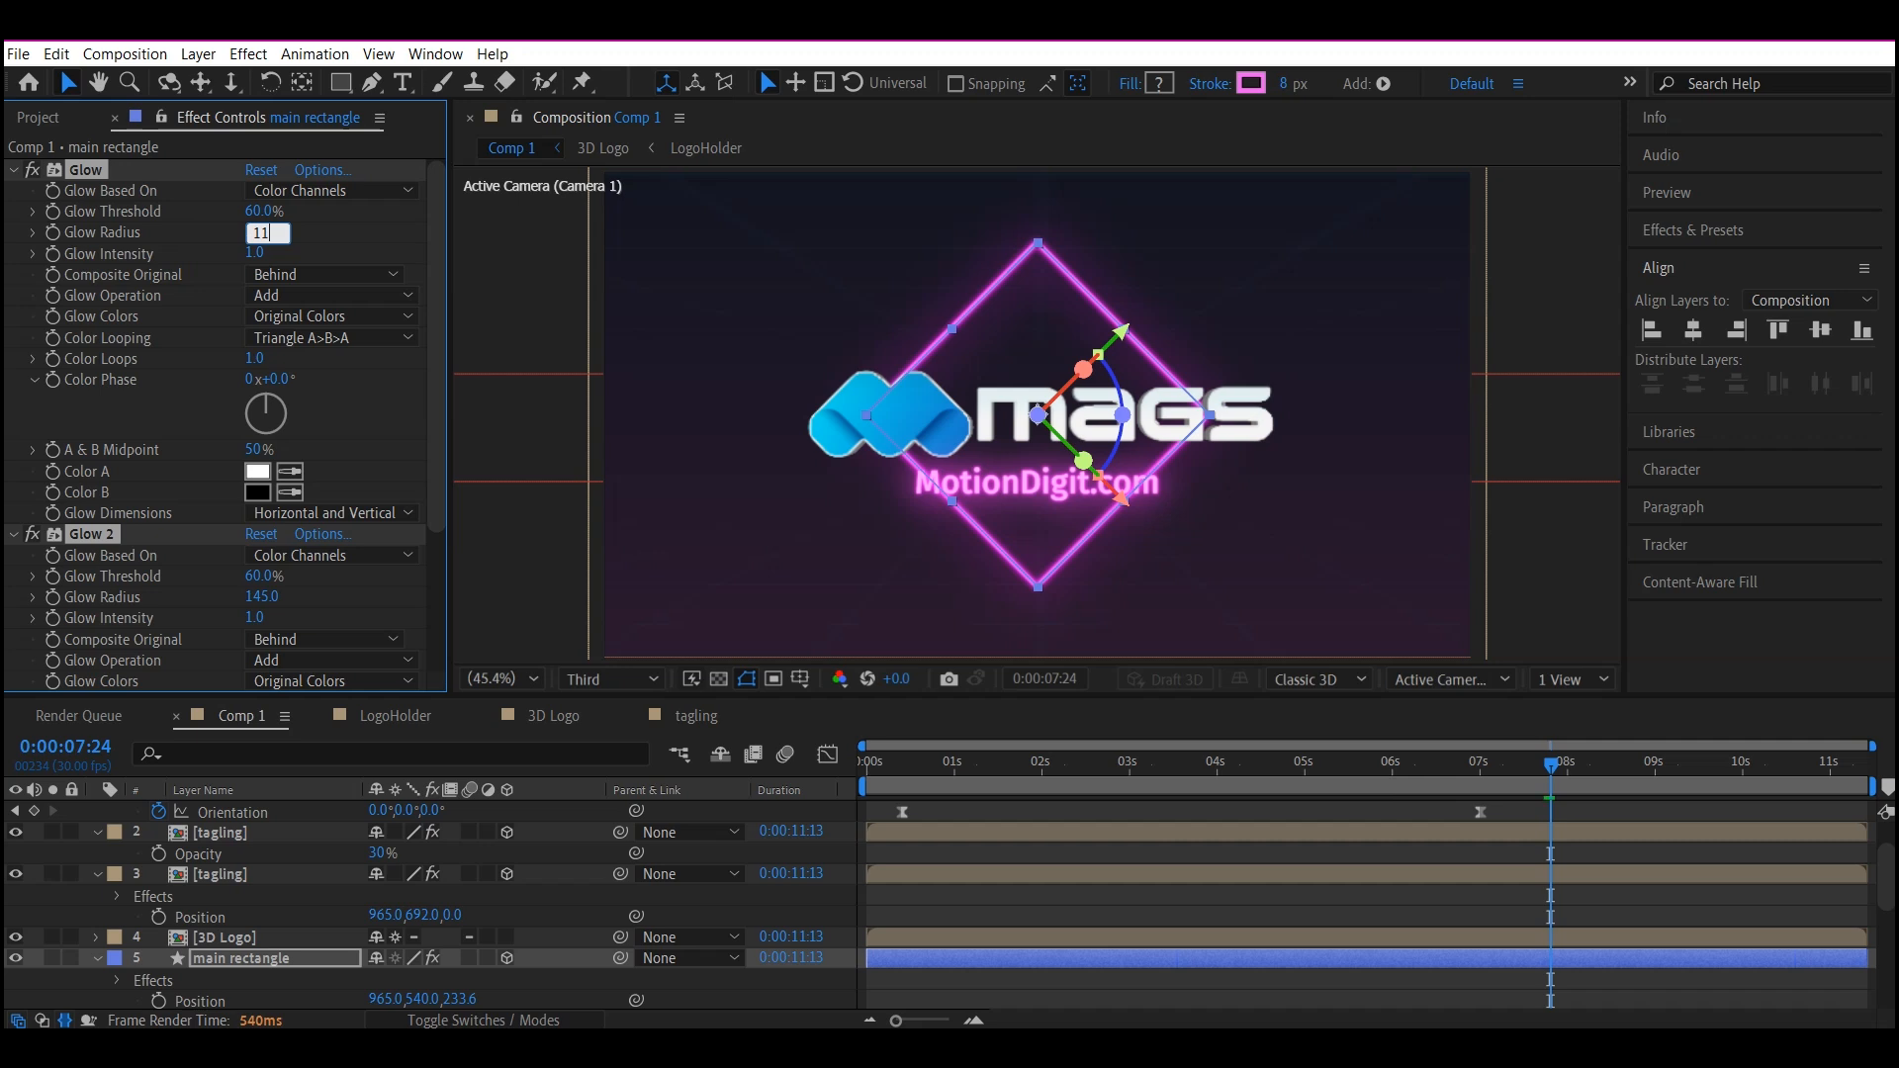
{"action": "type", "text": "11"}
{"action": "key", "text": "Return"}
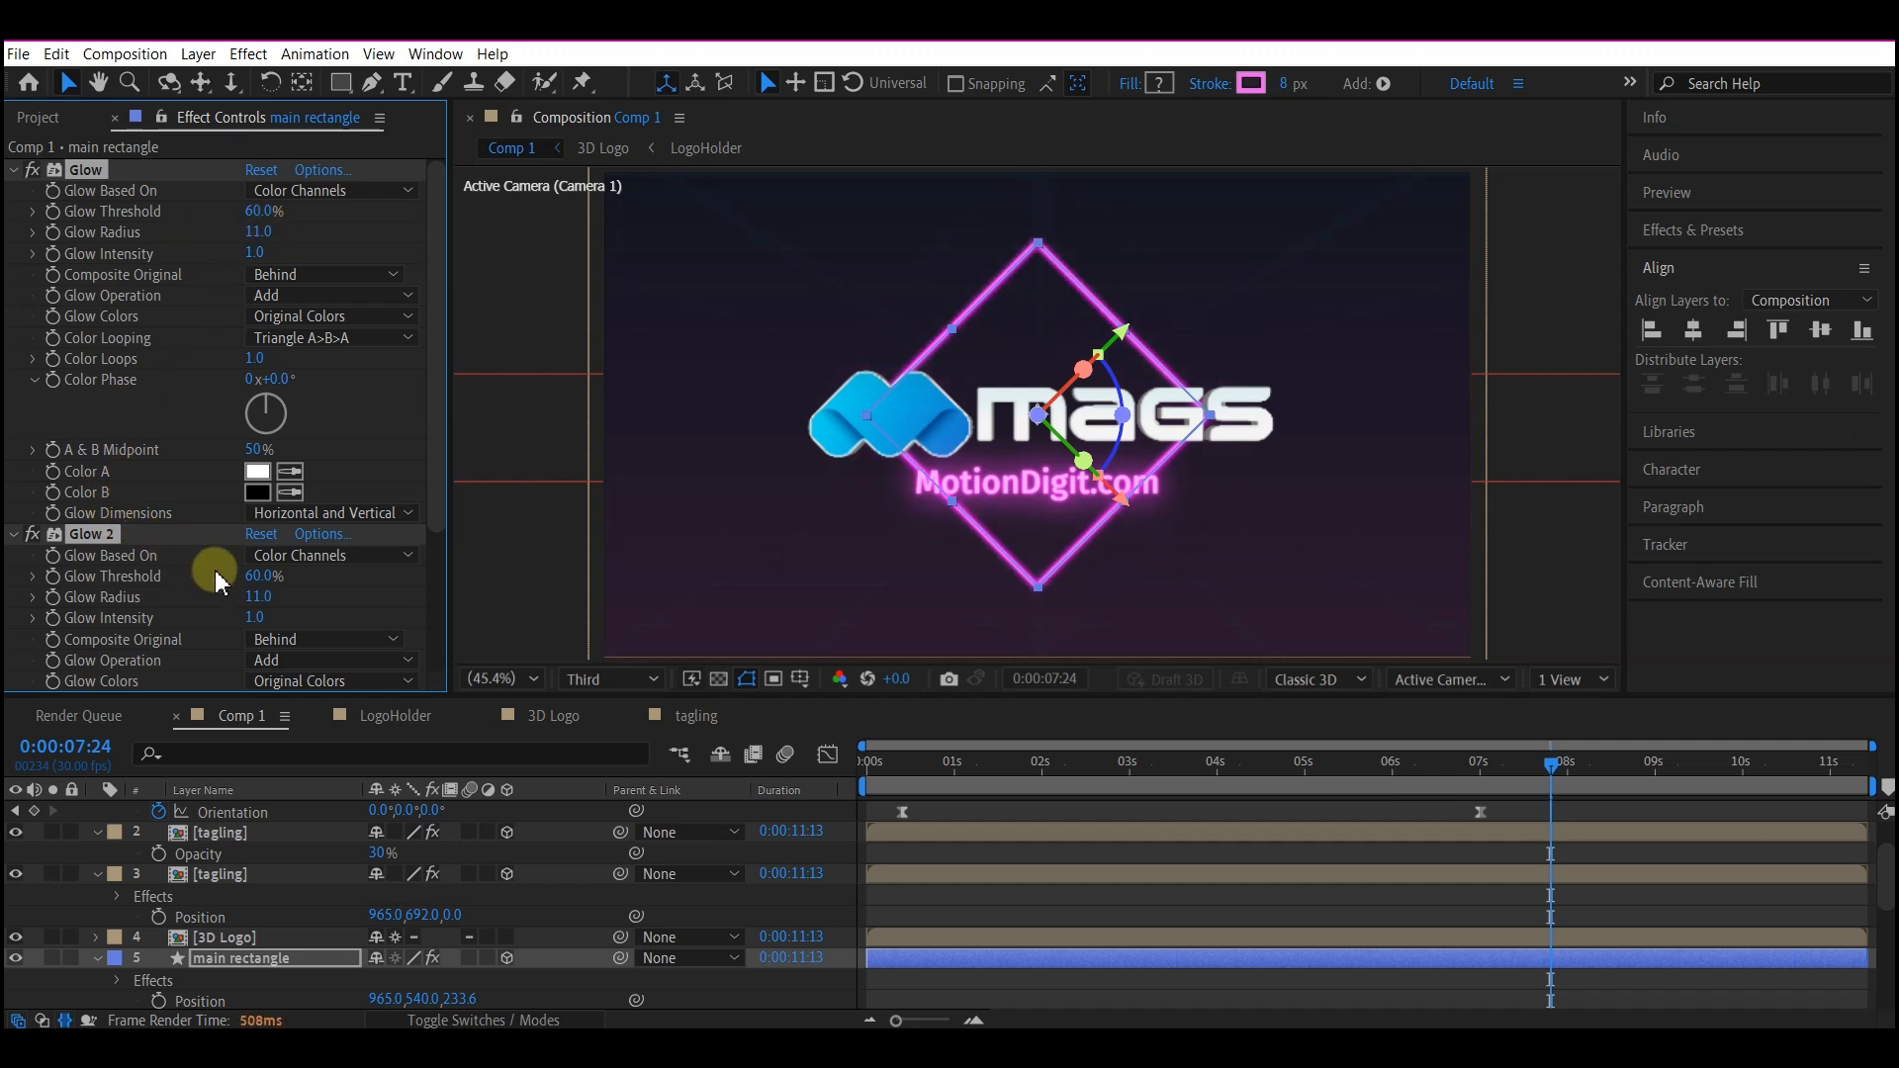
{"action": "left_click", "coordinate": [260, 596]}
{"action": "type", "text": "55"}
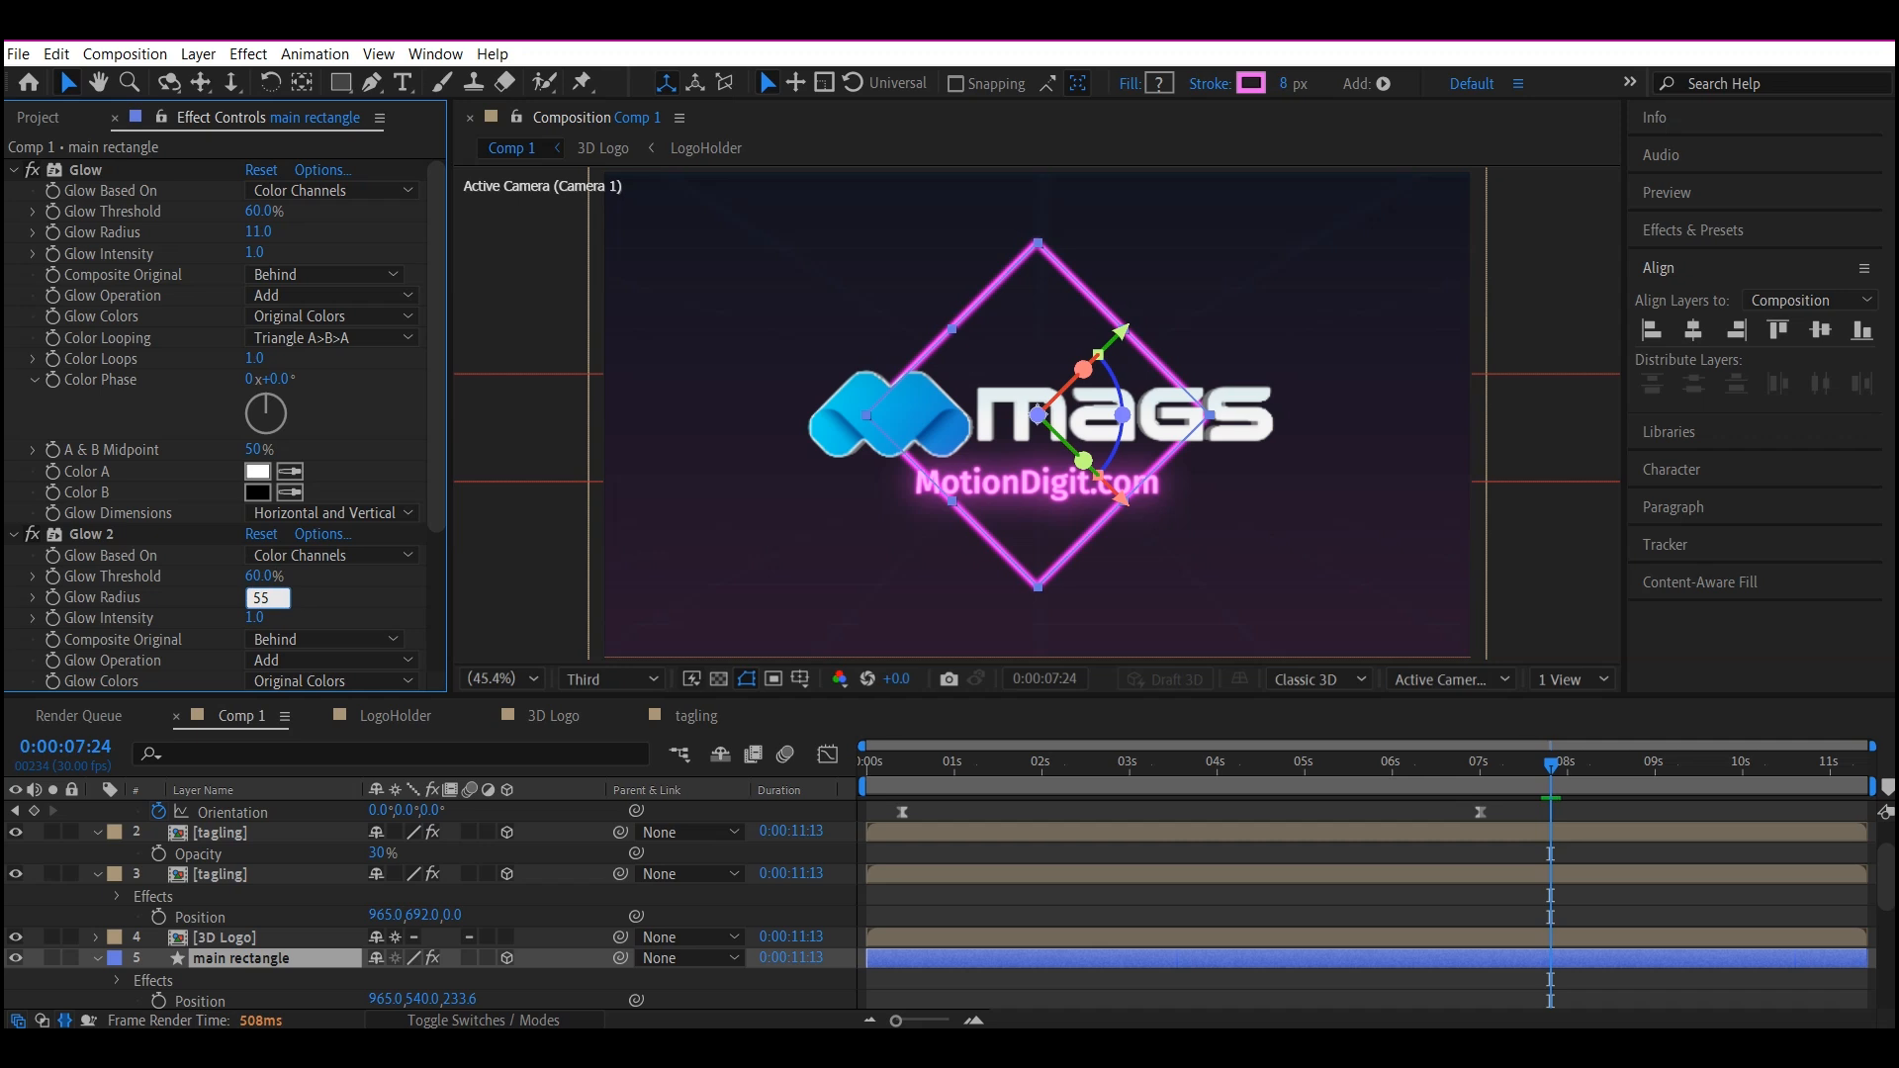
{"action": "key", "text": "Return"}
- Search the effects for "cc ligh" and apply CC Light Rays to the main rectangle layer
{"action": "left_click", "coordinate": [244, 895]}
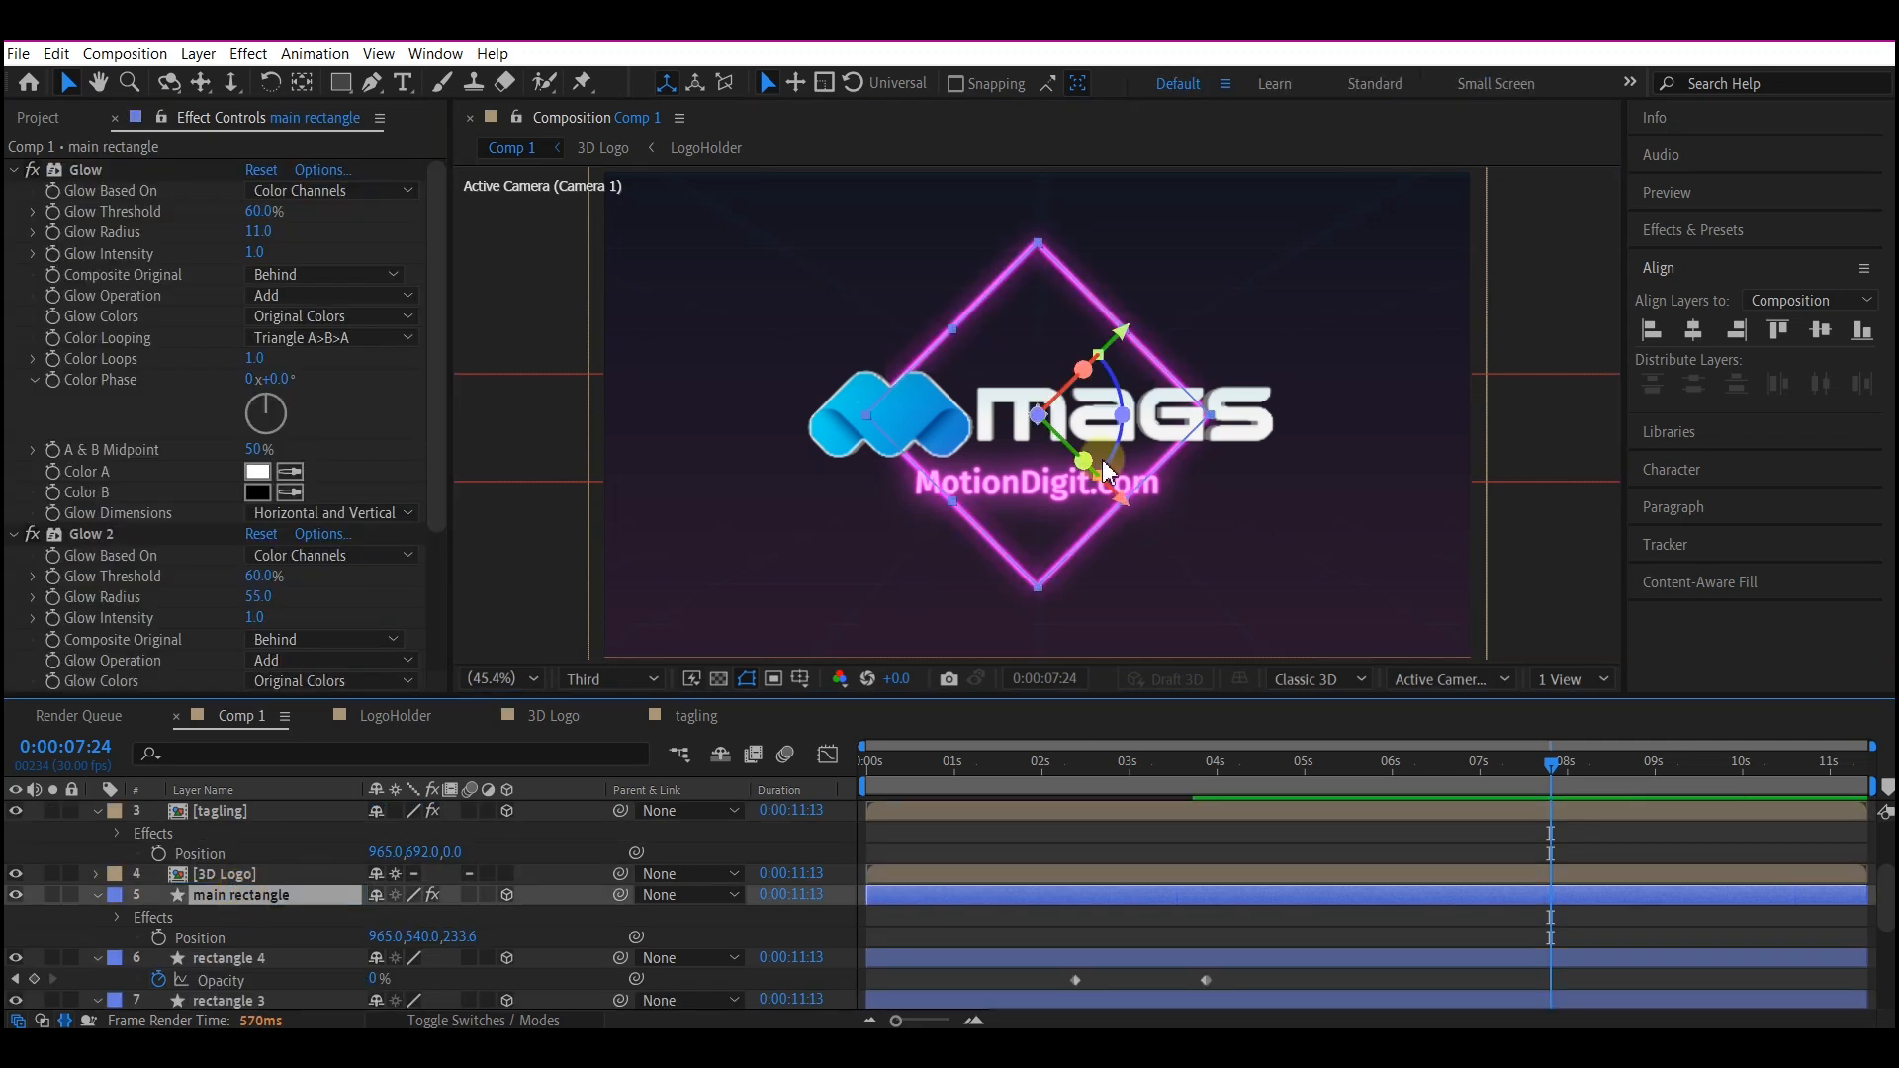
{"action": "key", "text": "ctrl+space"}
{"action": "type", "text": "cc "}
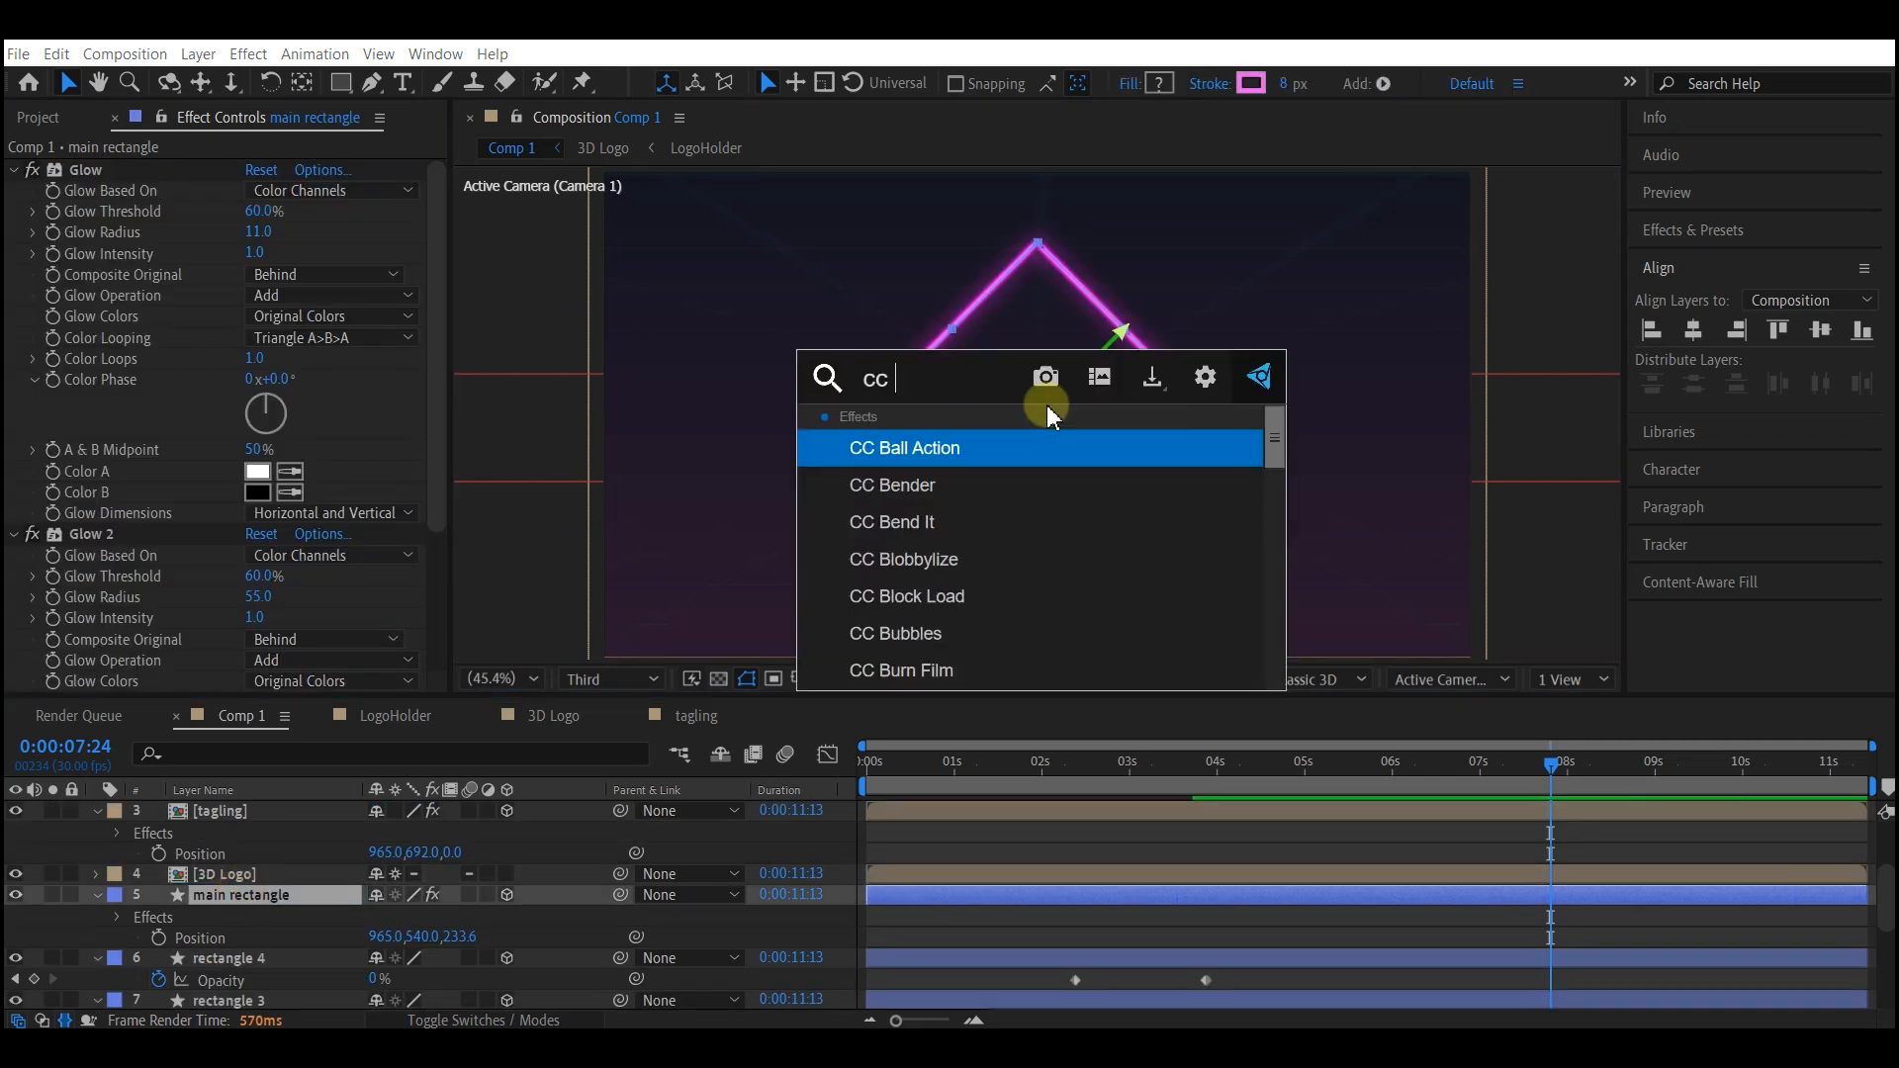
{"action": "type", "text": "ligh"}
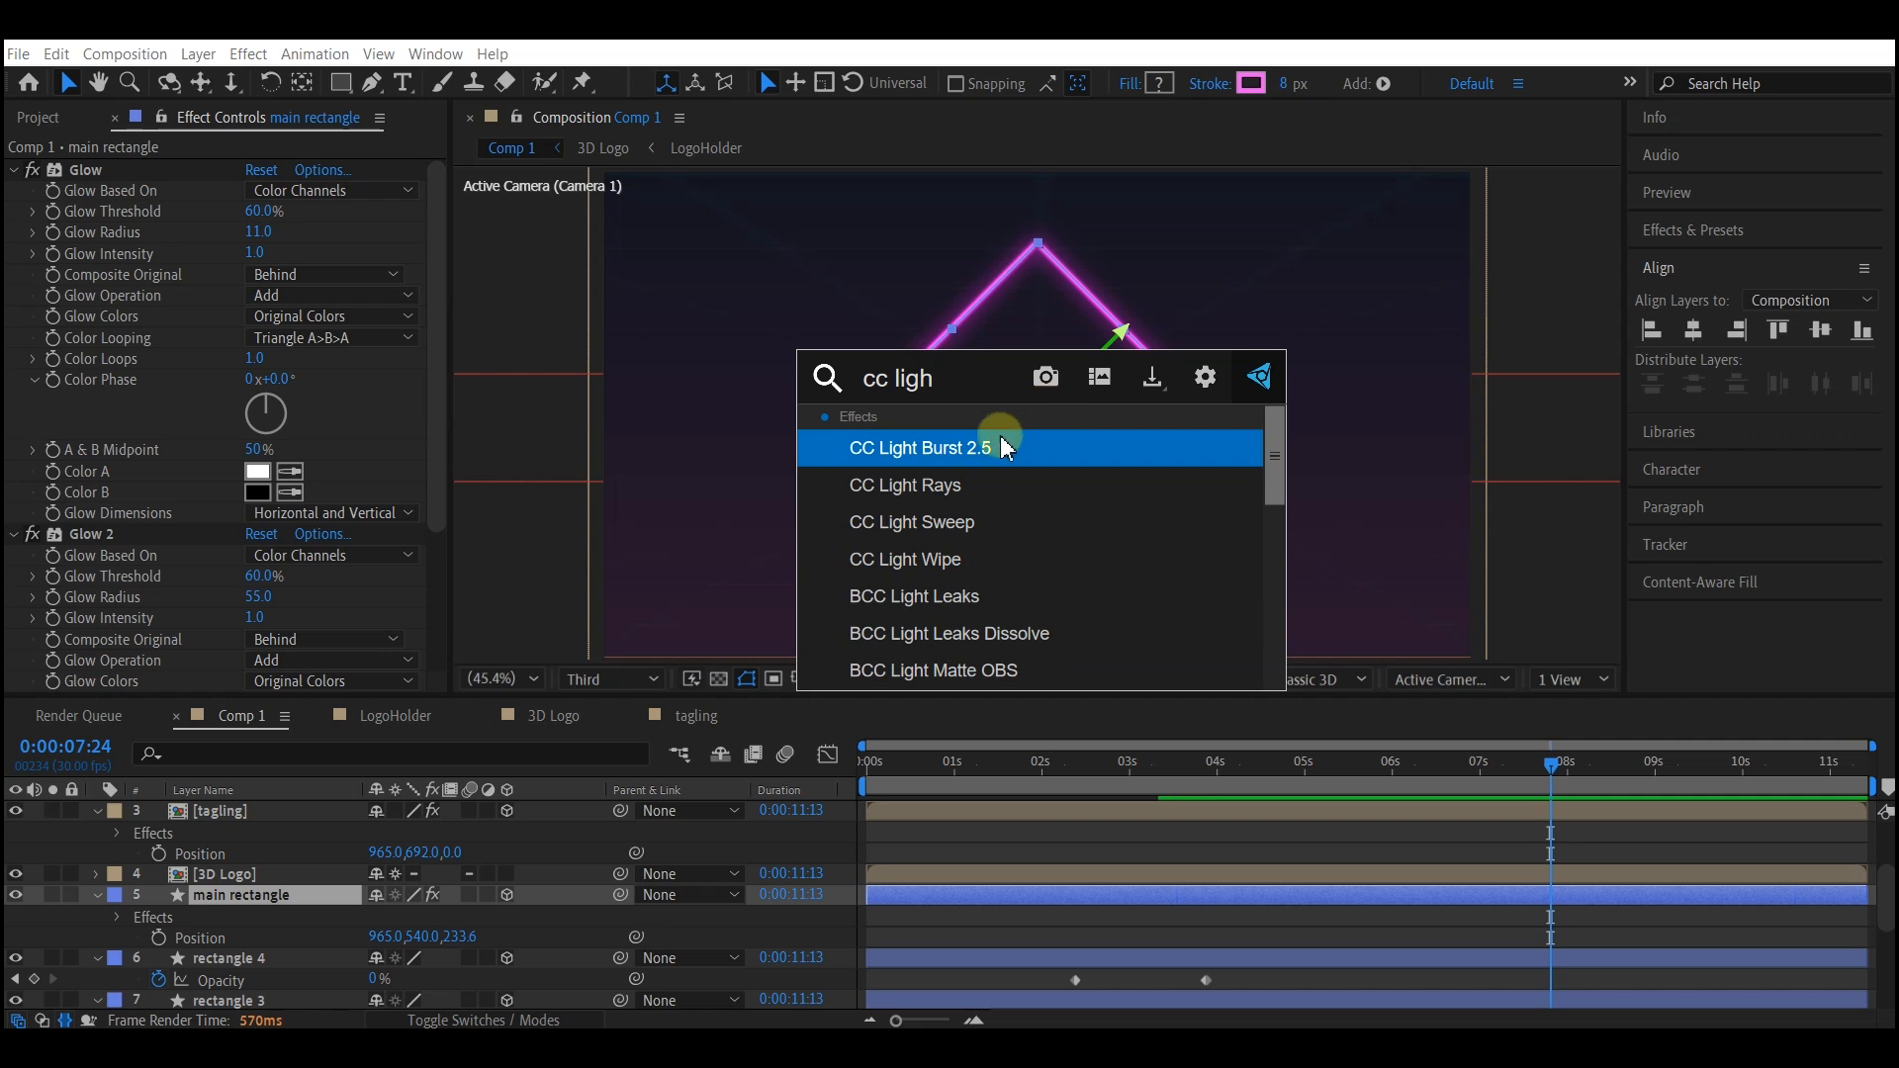
{"action": "left_click", "coordinate": [915, 522]}
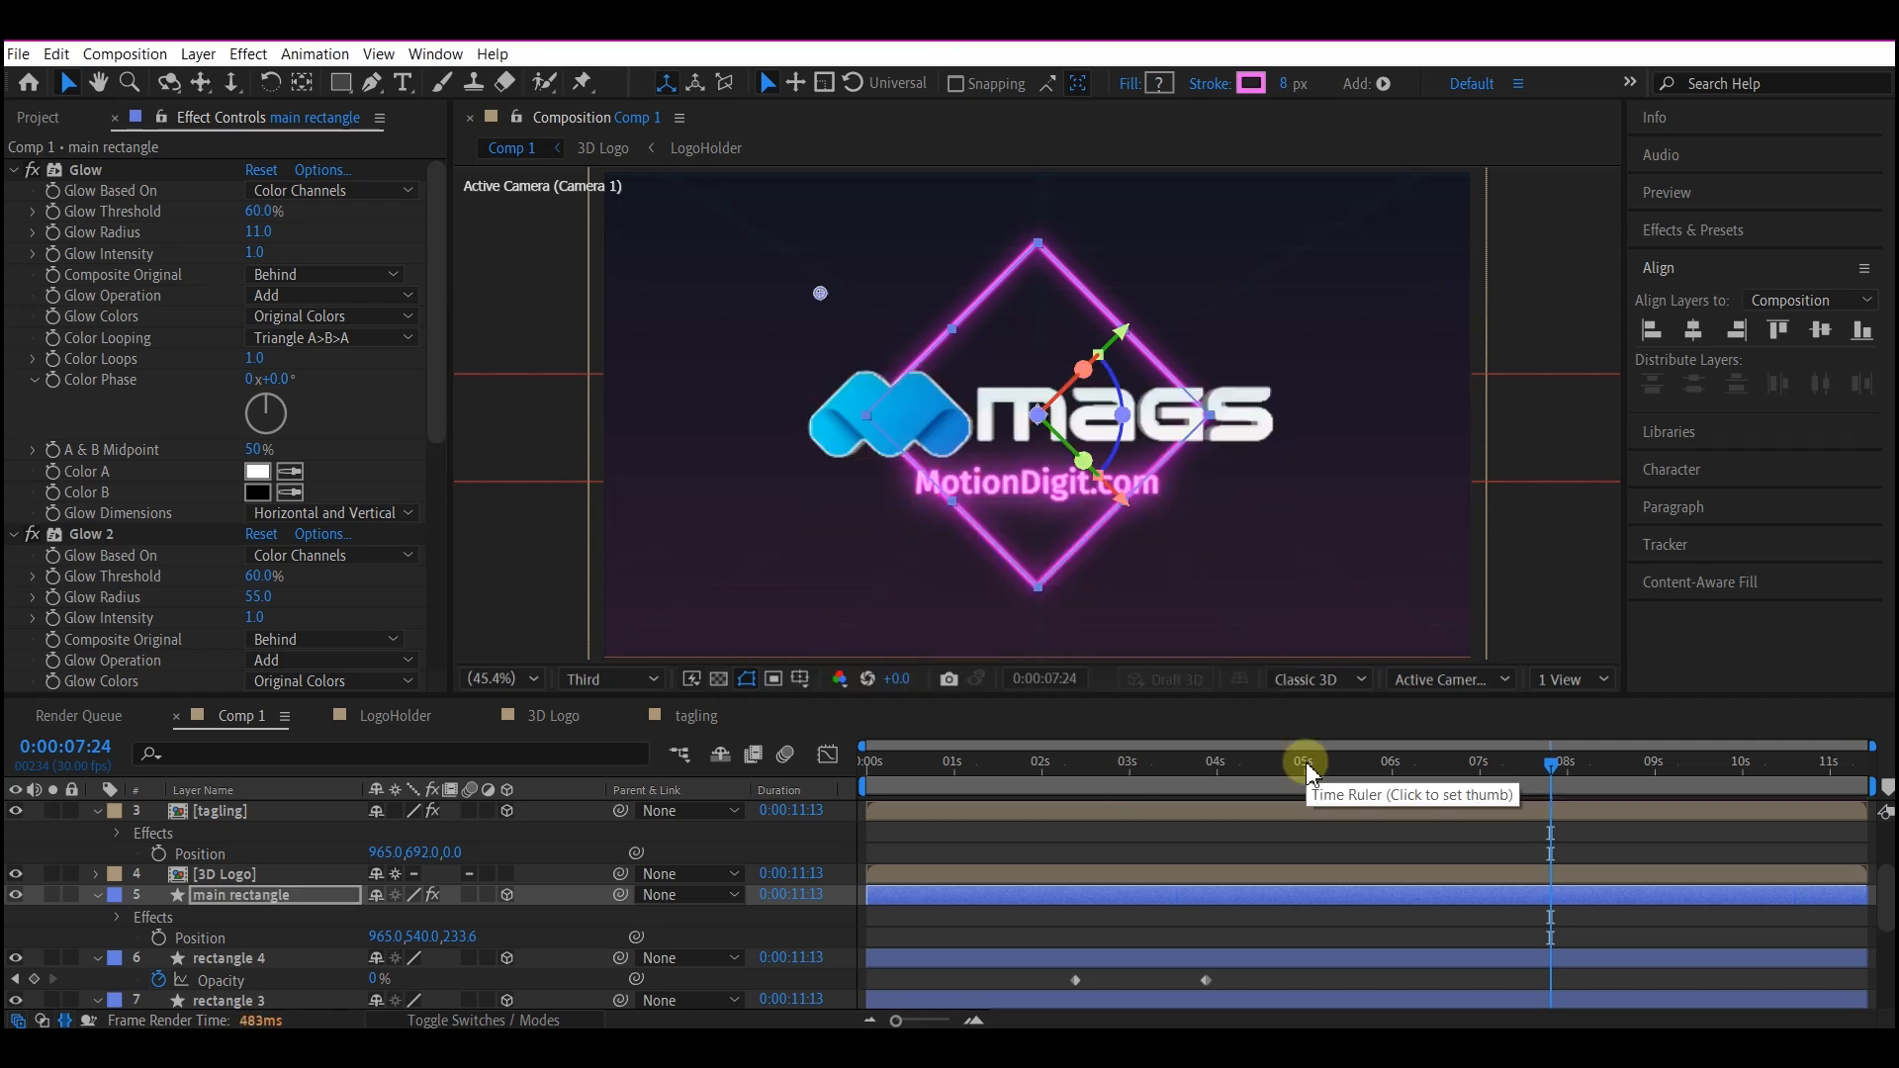
- Keyframe the Intensity and Center of CC Light Rays at 0:00:06:01 and reveal the layer's keyframes
{"action": "left_click", "coordinate": [1304, 765]}
{"action": "left_click_drag", "start_coordinate": [1306, 767], "coordinate": [1394, 767]}
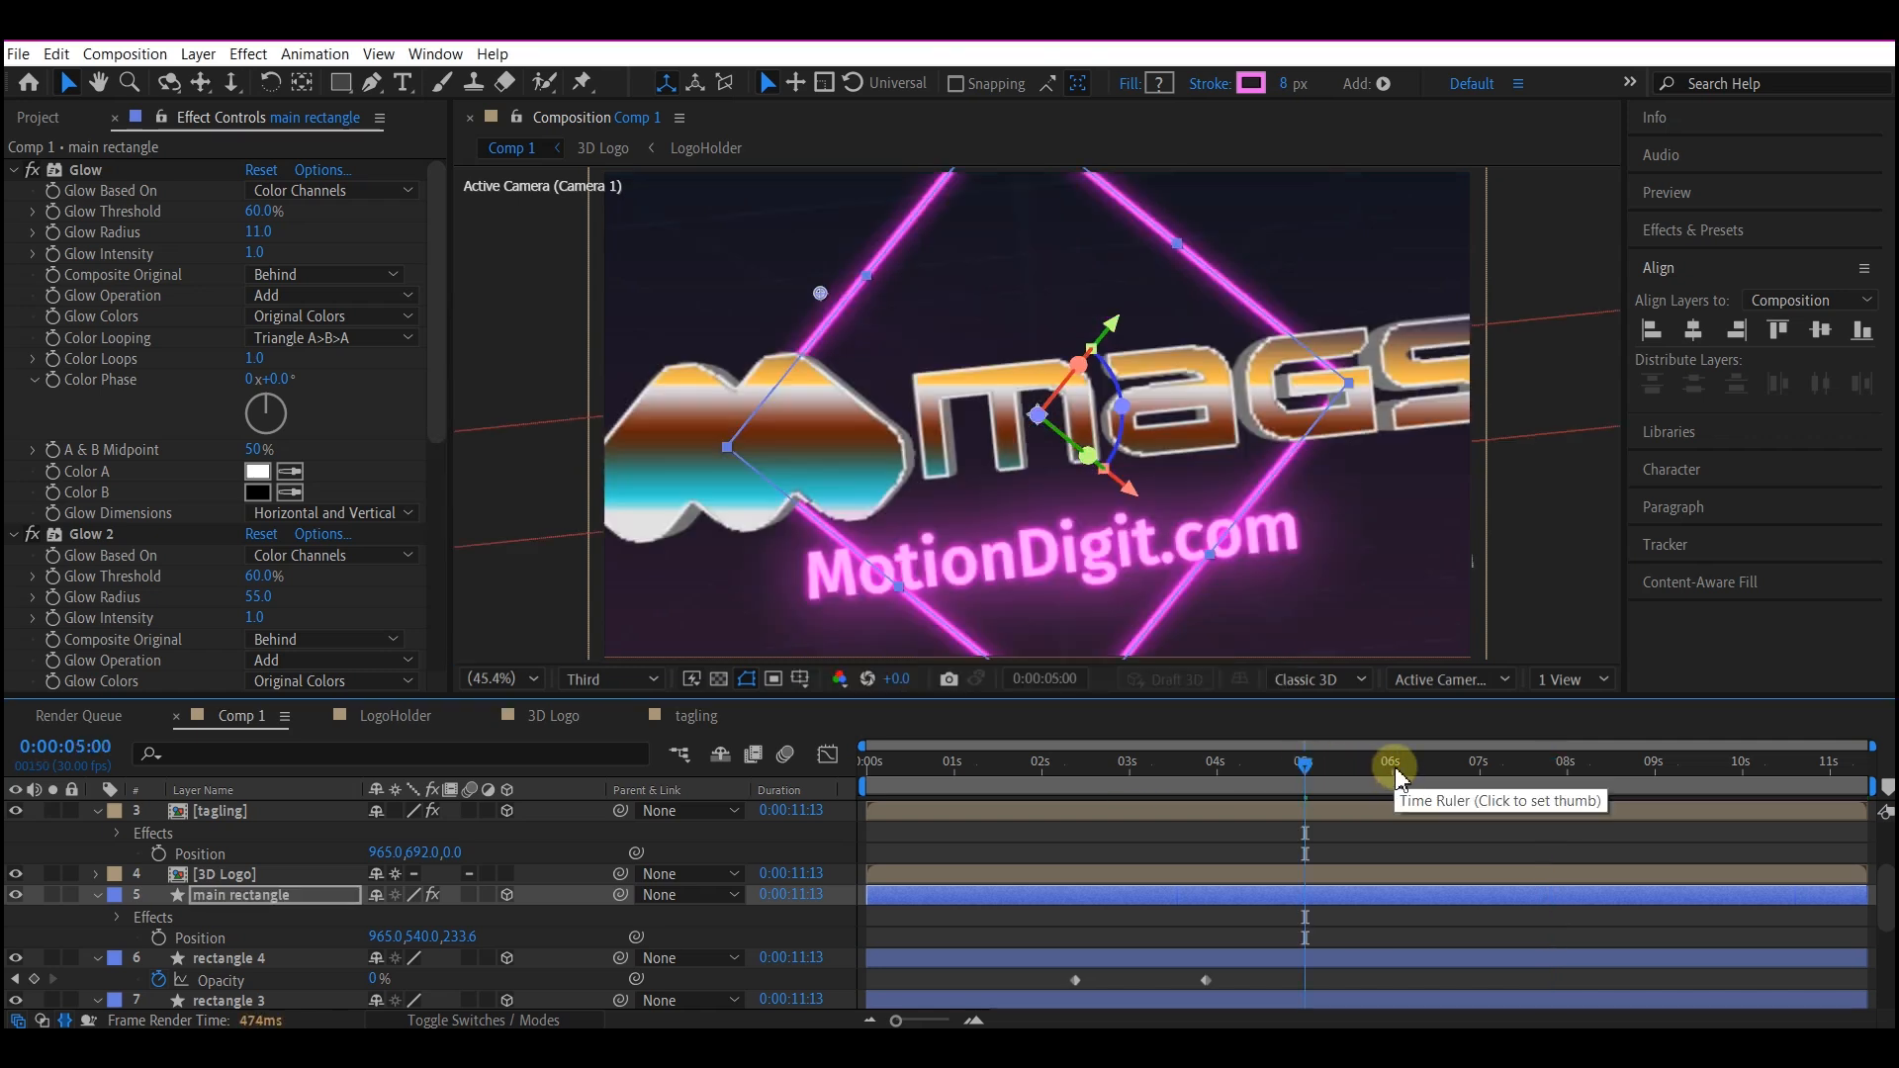
{"action": "left_click", "coordinate": [16, 169]}
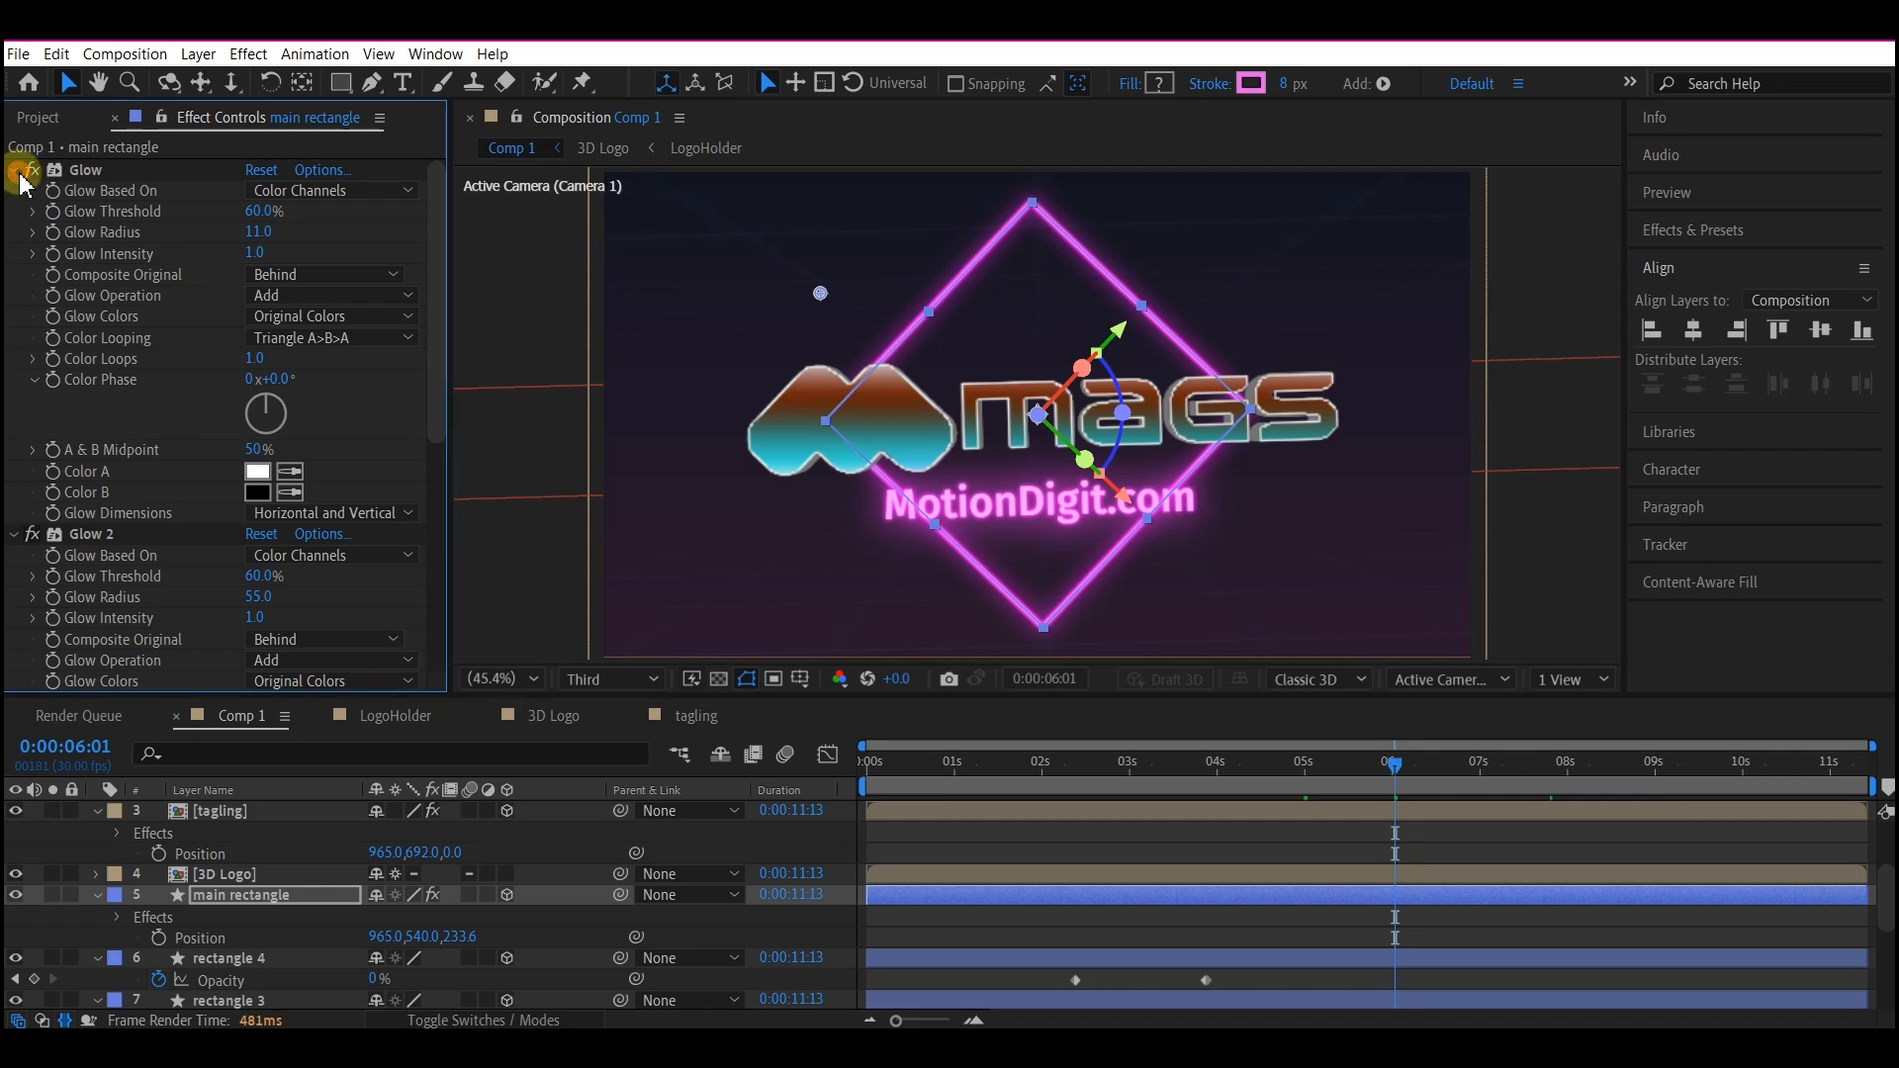
{"action": "left_click", "coordinate": [15, 191]}
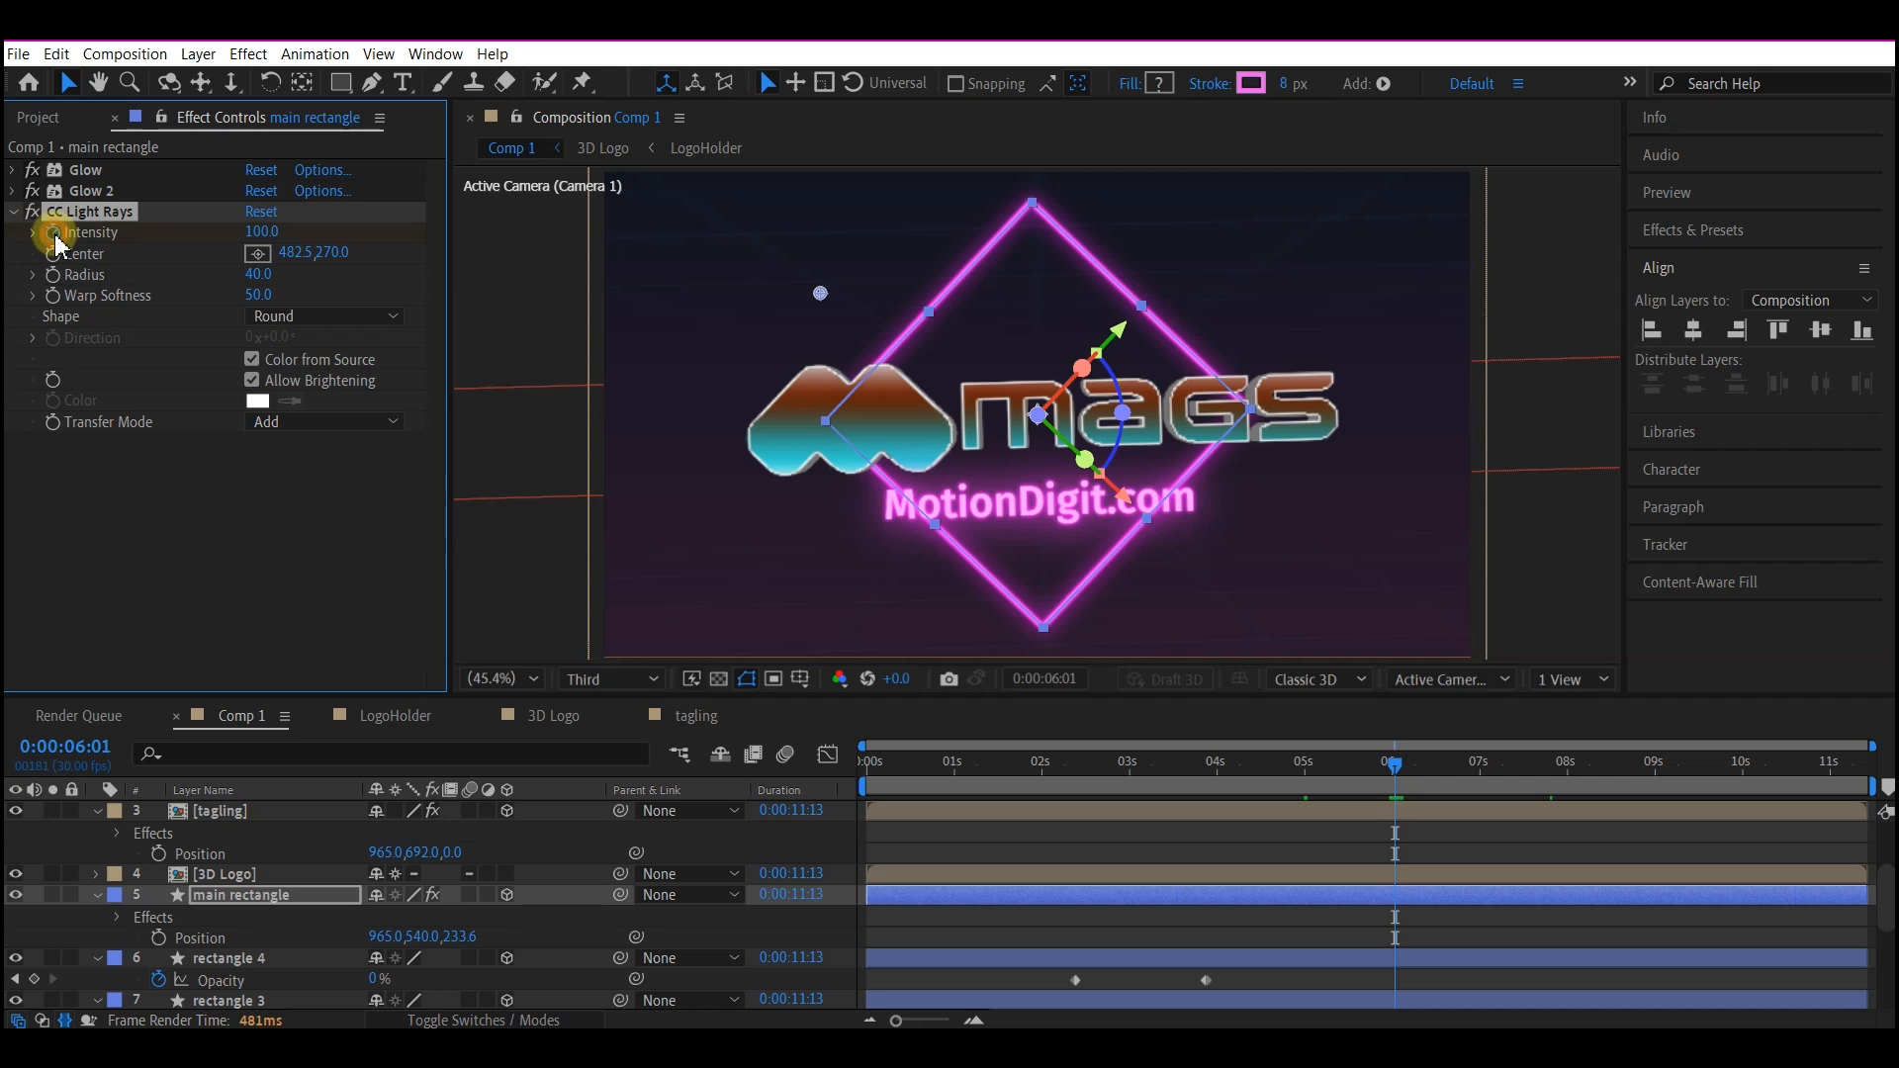
{"action": "key", "text": "u"}
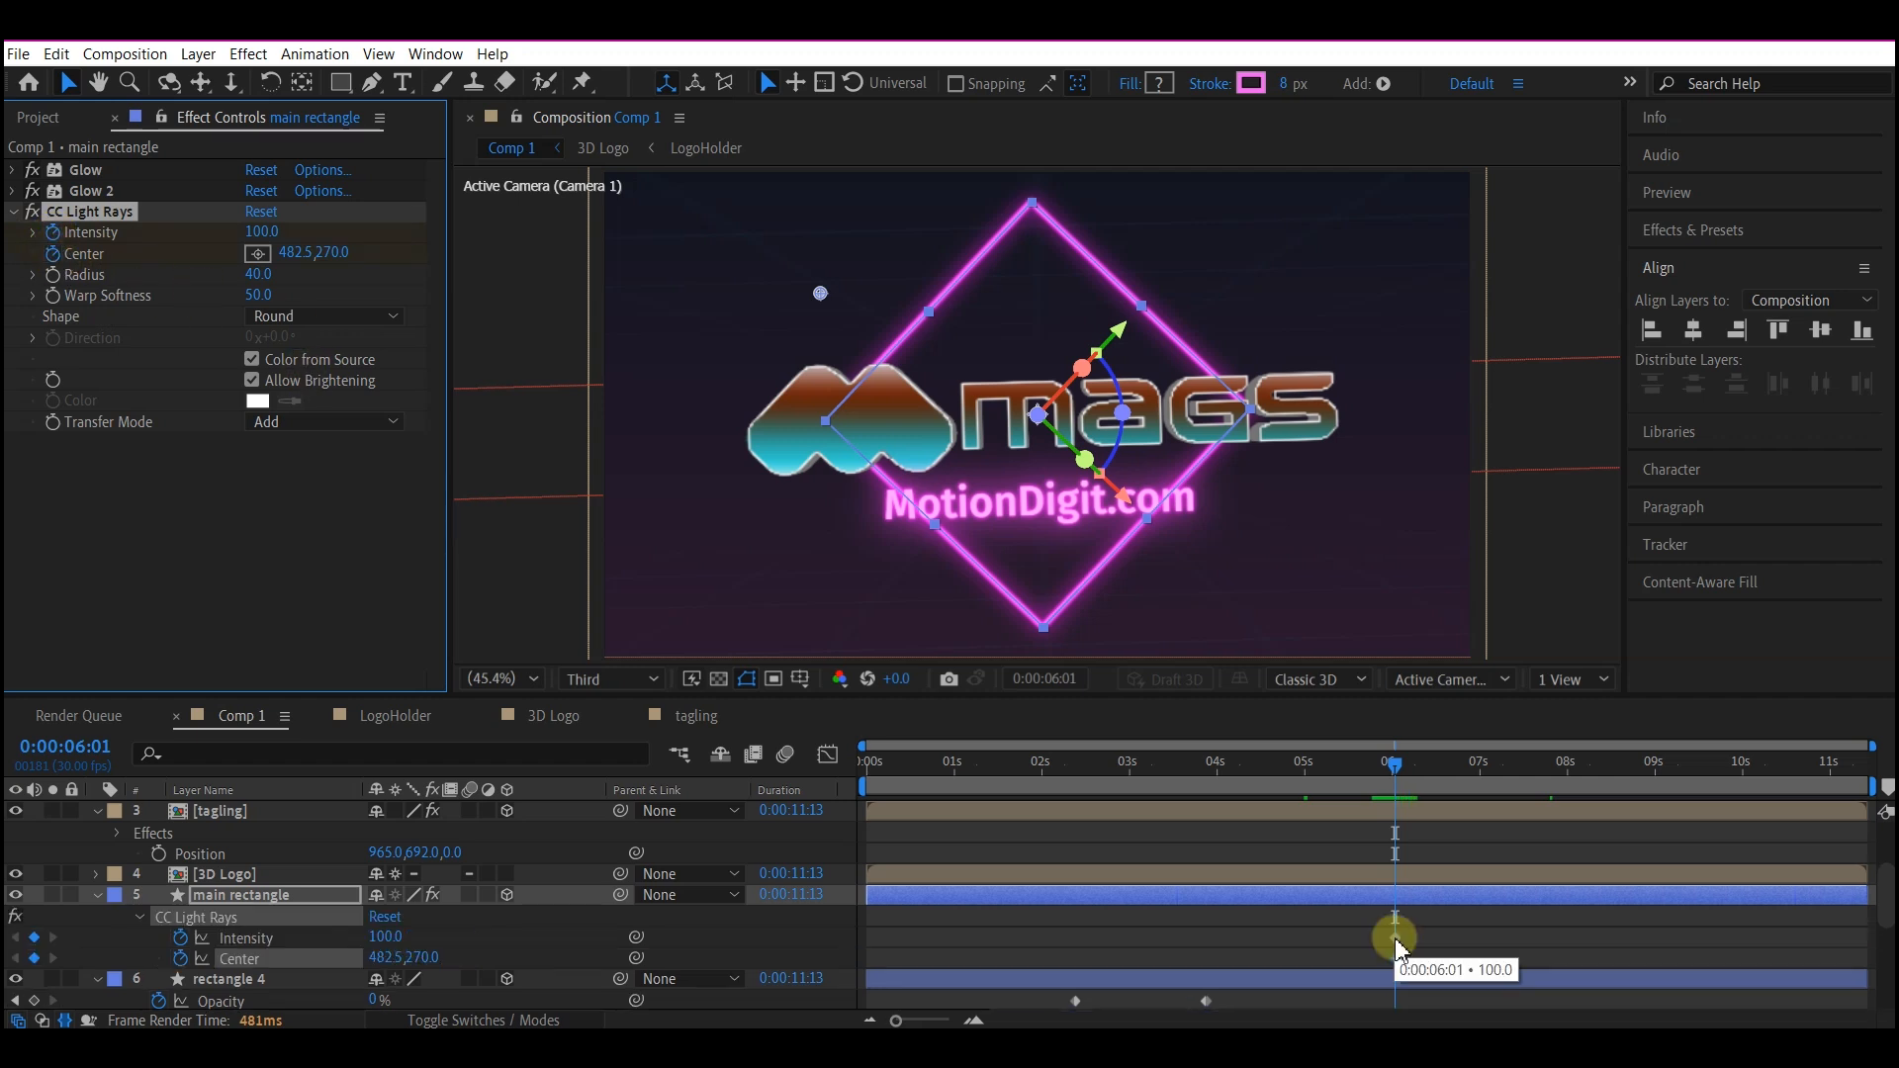
- Move the CC Light Rays Intensity keyframe of 100 to about 0:00:06:20 and set Intensity to 0 at 0:00:06:01
{"action": "left_click_drag", "start_coordinate": [1398, 947], "coordinate": [1451, 951]}
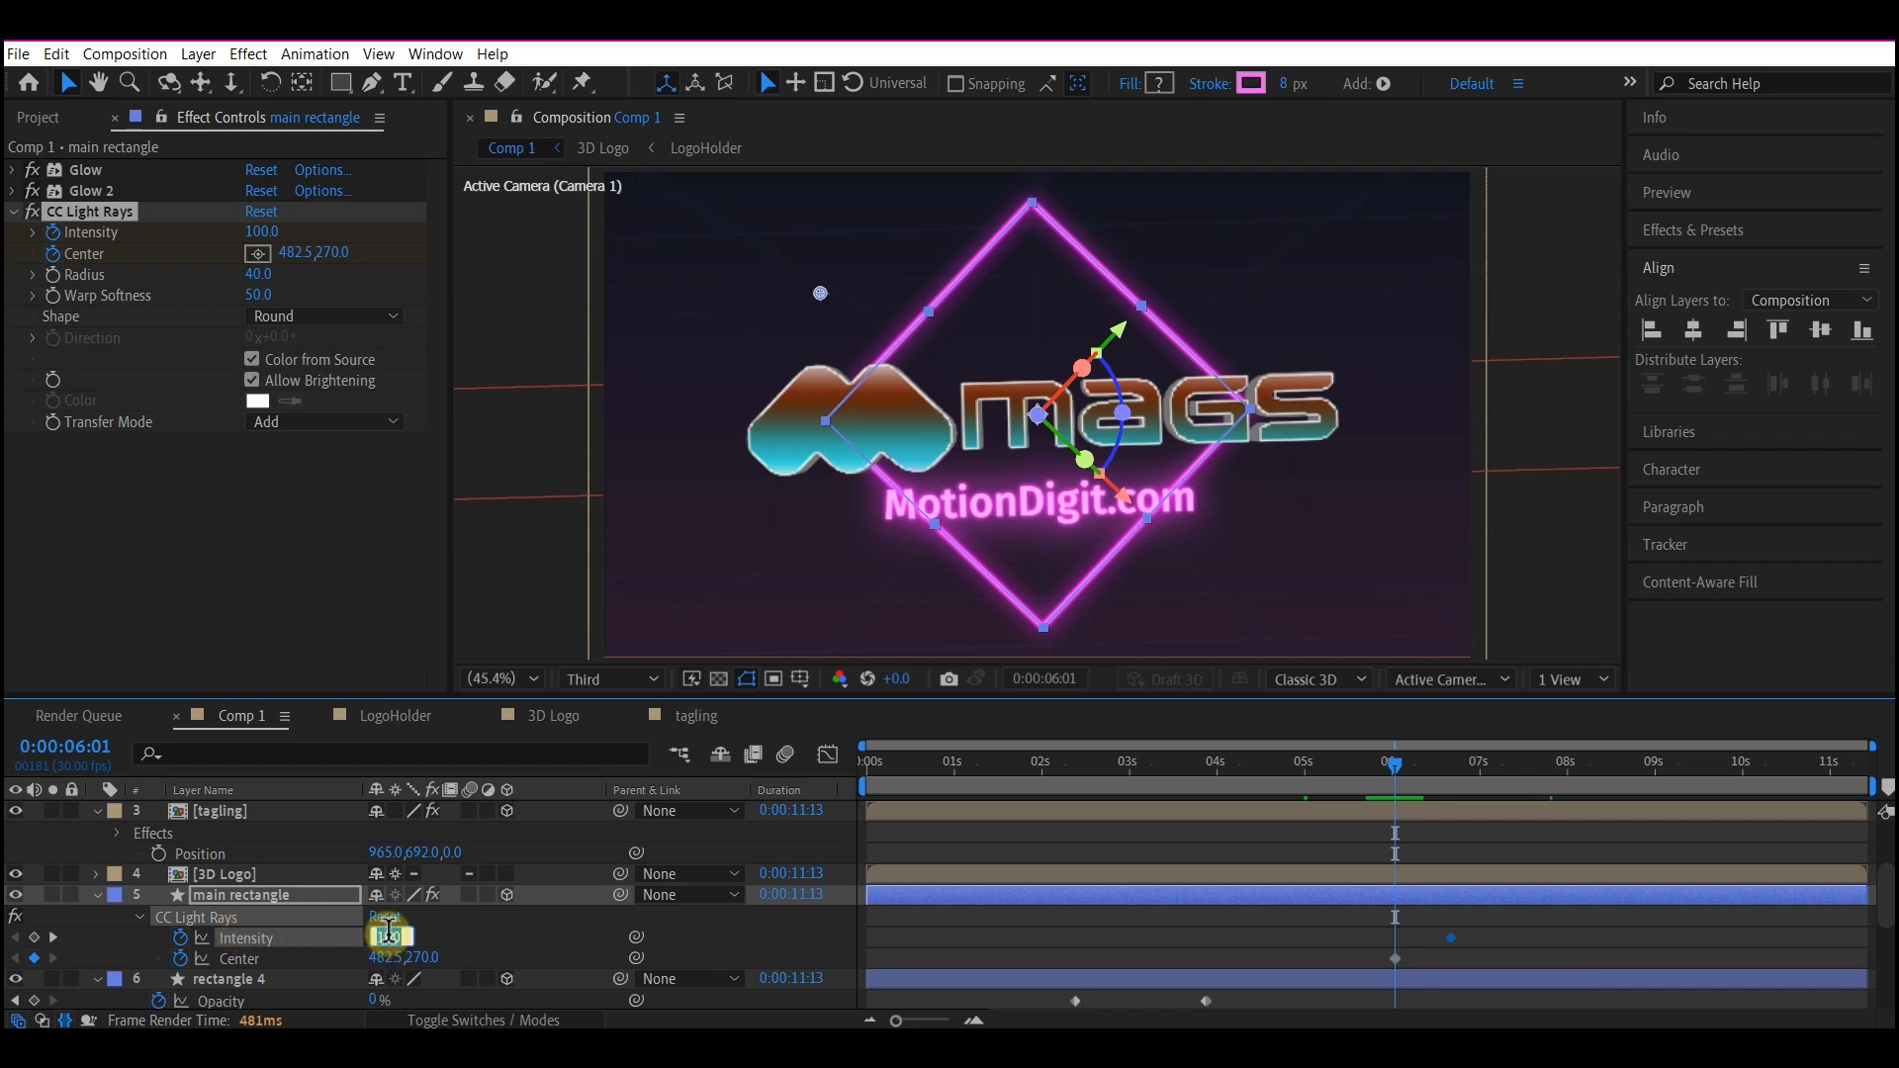
{"action": "left_click", "coordinate": [733, 1022]}
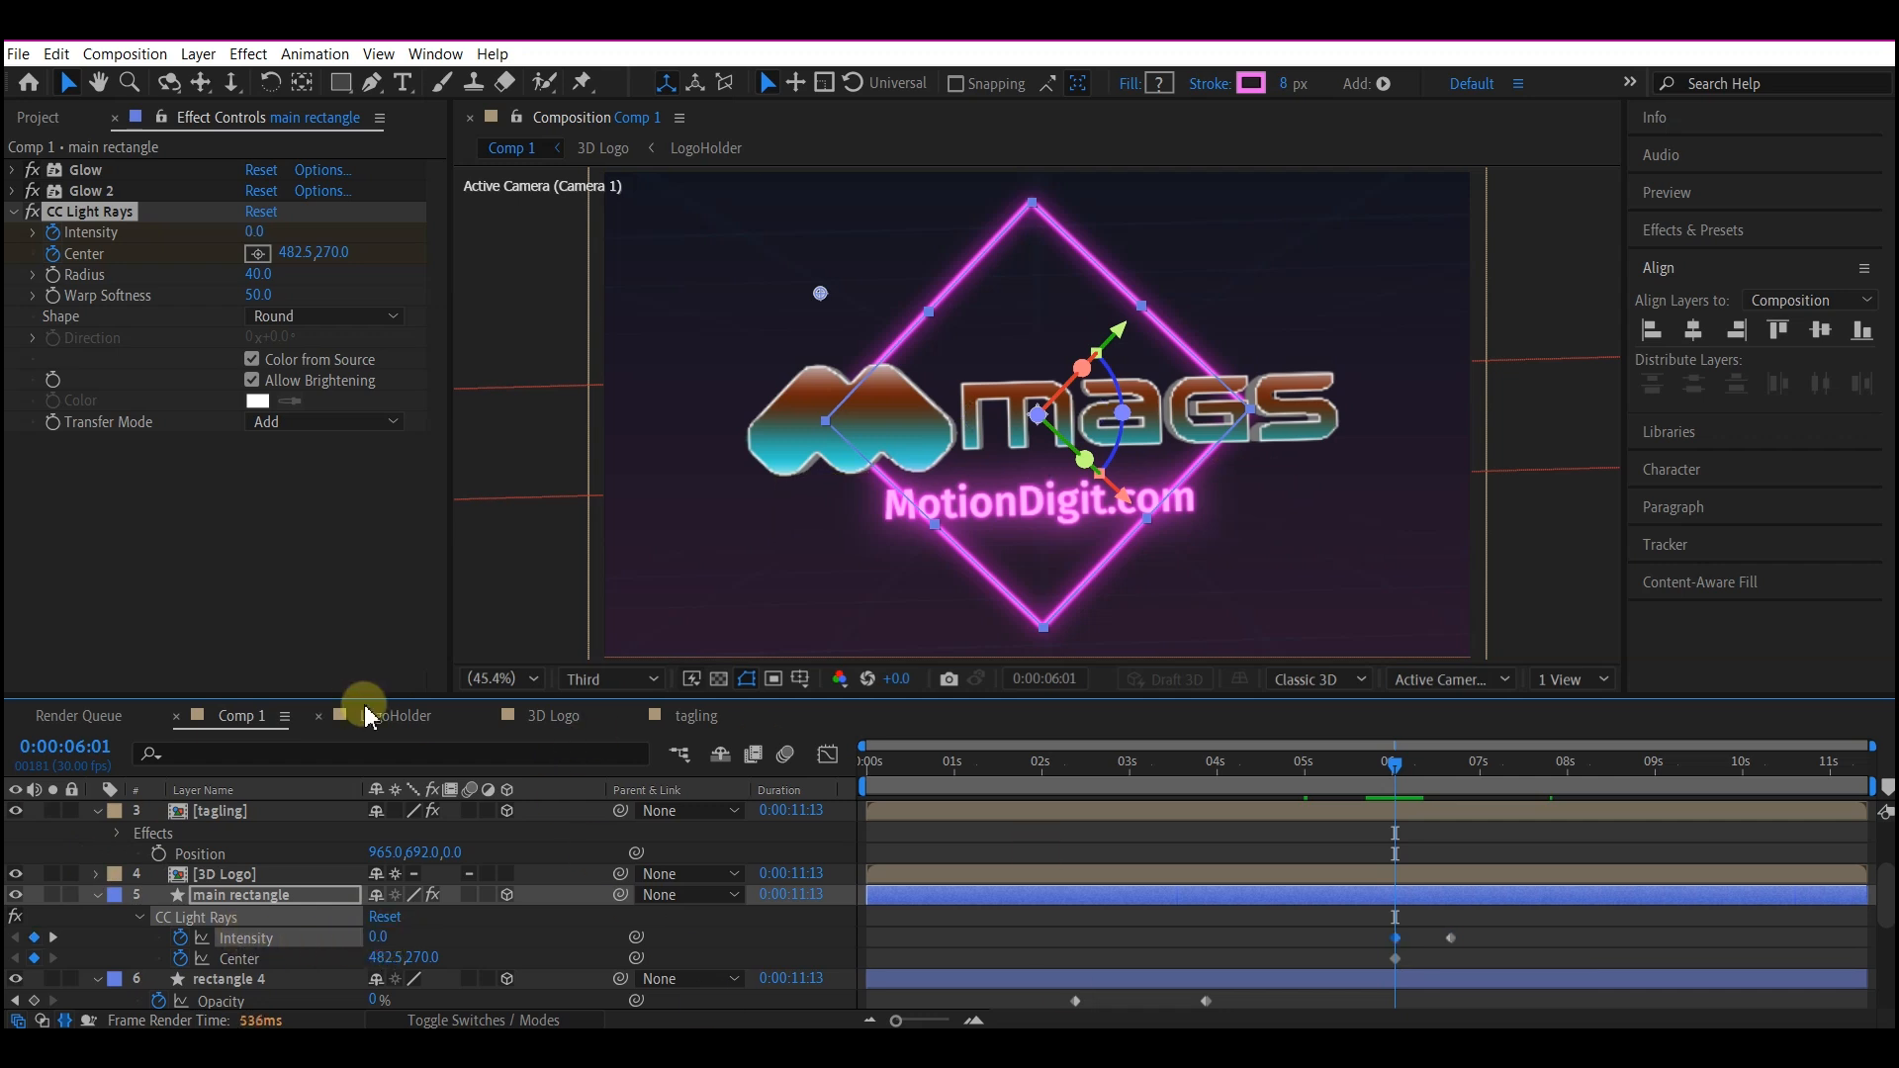
- Copy the Intensity keyframe of 100 to 0:00:08:08 and set Intensity to 0 at 0:00:09:01
{"action": "left_click", "coordinate": [1594, 772]}
{"action": "left_click", "coordinate": [1482, 948]}
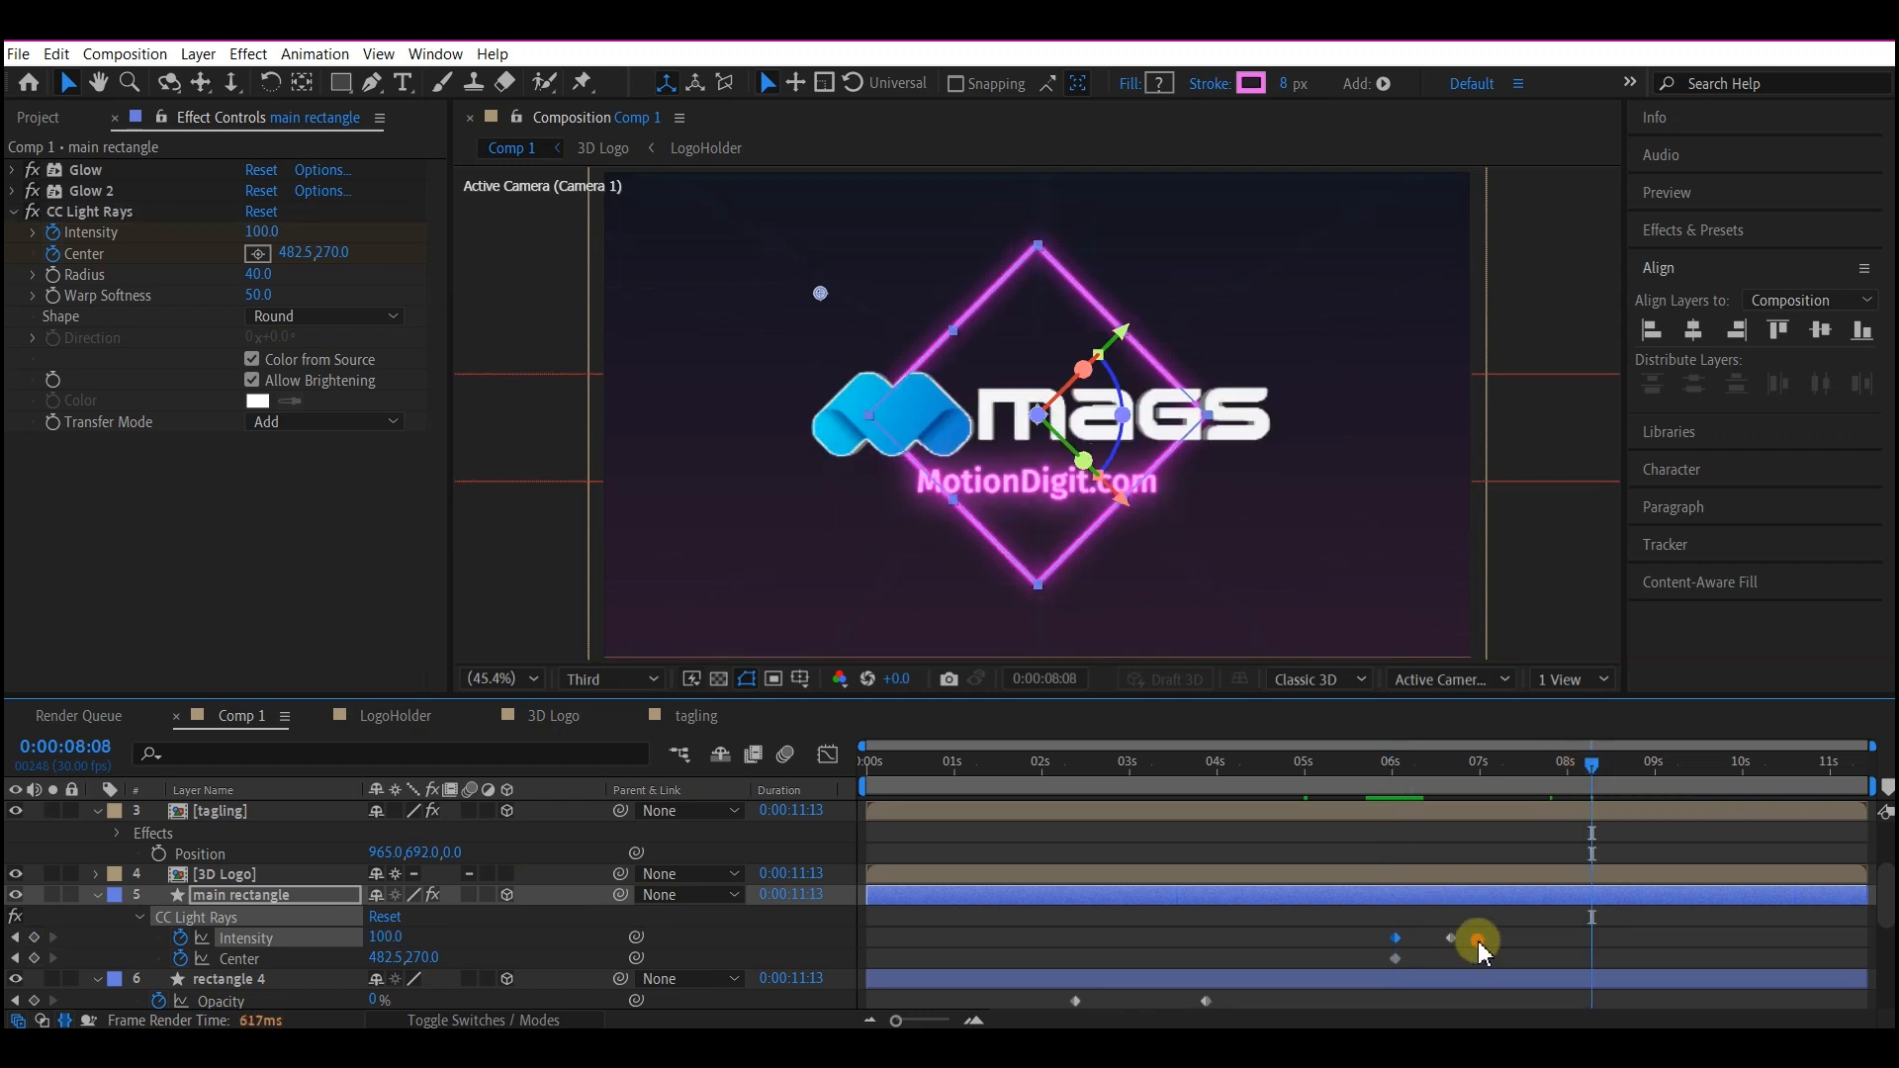
{"action": "left_click", "coordinate": [1424, 951]}
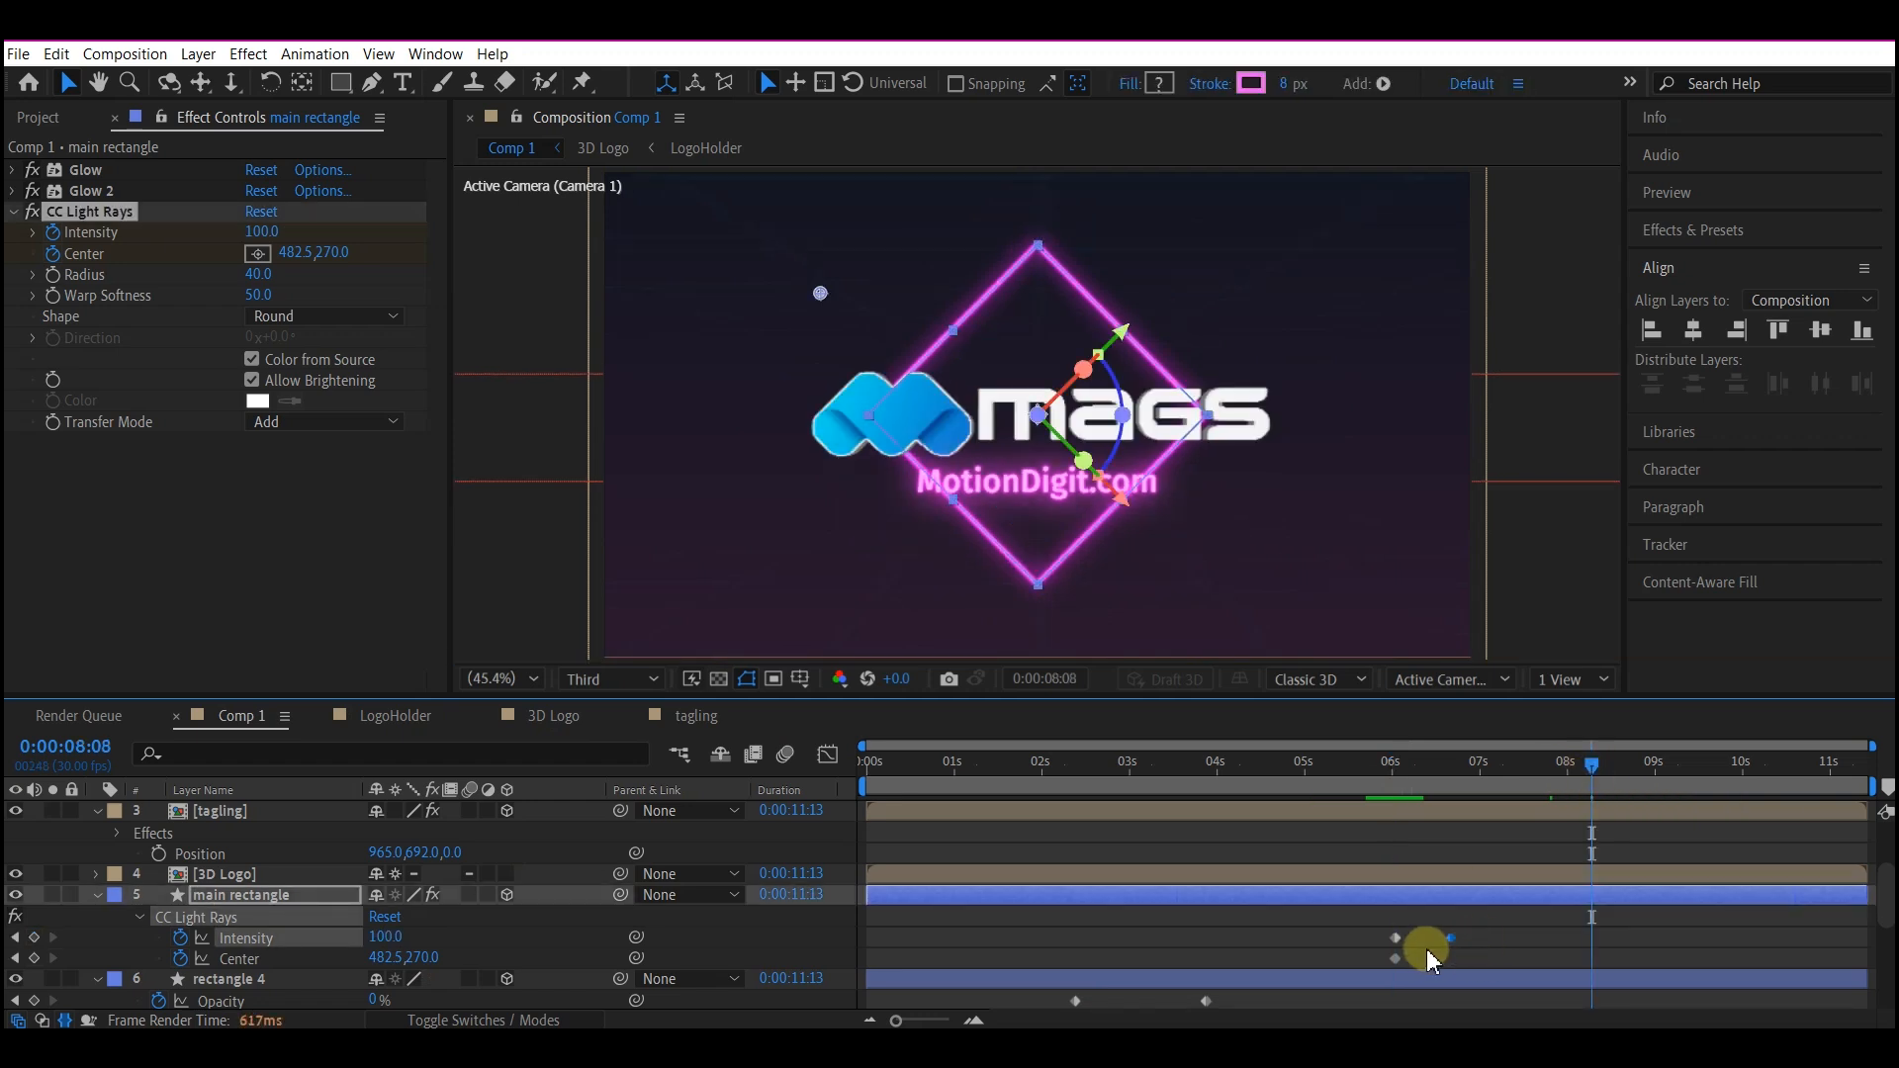
{"action": "key", "text": "ctrl+v"}
{"action": "left_click", "coordinate": [1655, 766]}
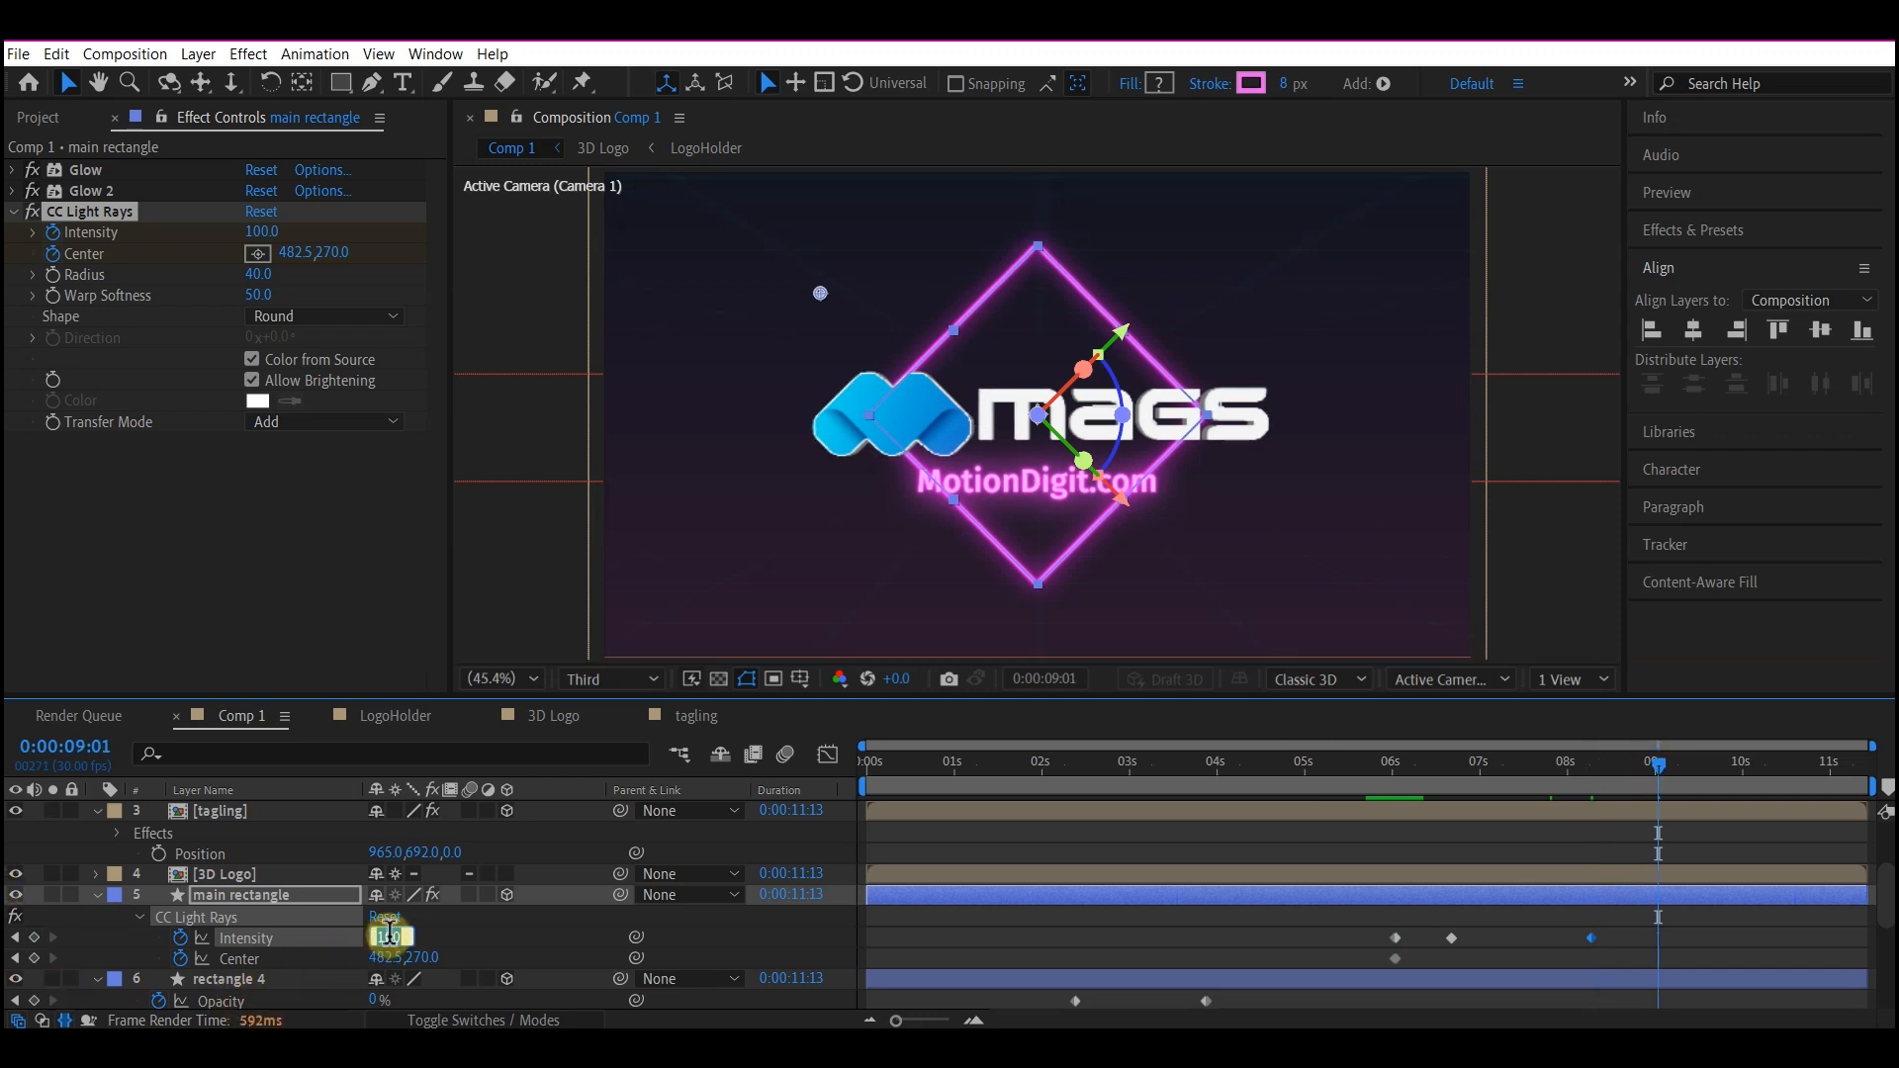
{"action": "type", "text": "0"}
{"action": "key", "text": "Return"}
- Keyframe the CC Light Rays Center at 482.5,614 at 0:00:07:00, 482.5,350 at 0:00:08:07 and 482.5,919 at 0:00:09:00
{"action": "left_click_drag", "start_coordinate": [1468, 785], "coordinate": [1473, 776]}
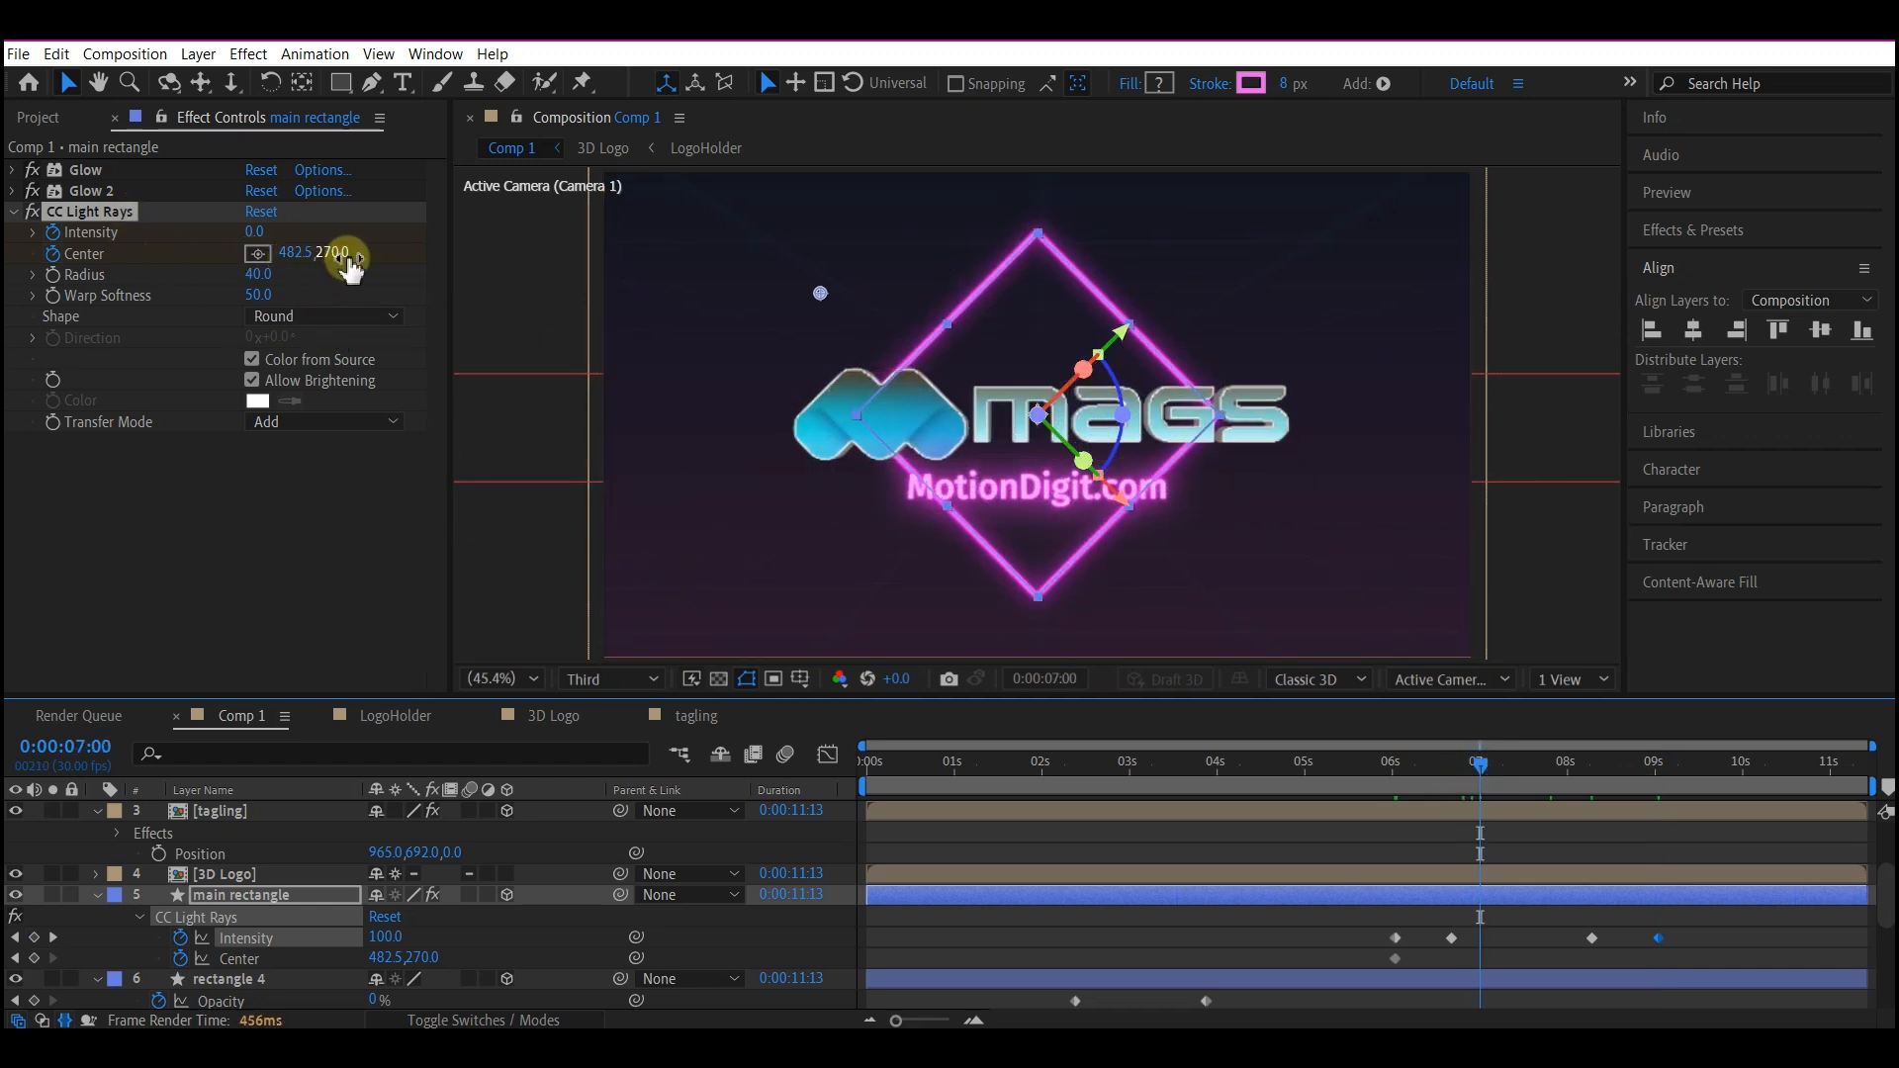
{"action": "left_click_drag", "start_coordinate": [337, 255], "coordinate": [1286, 881]}
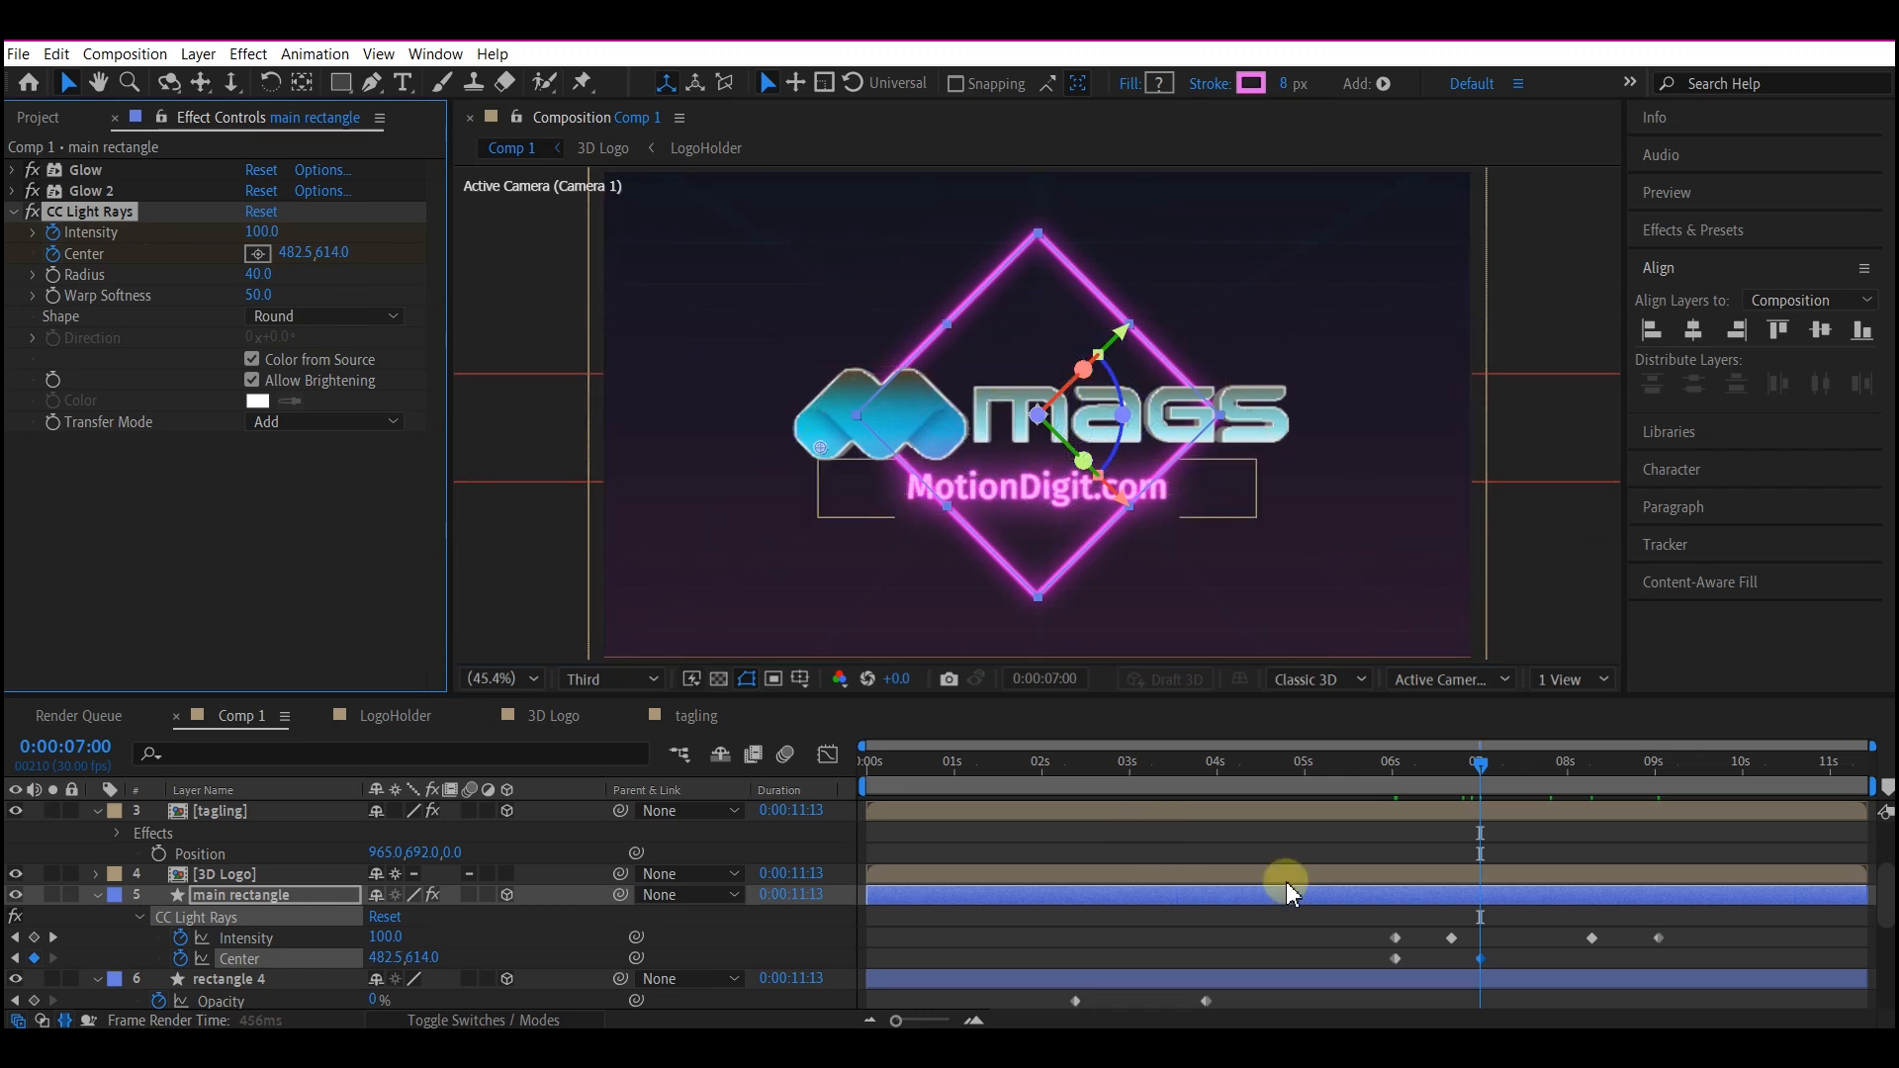
{"action": "left_click", "coordinate": [1593, 764]}
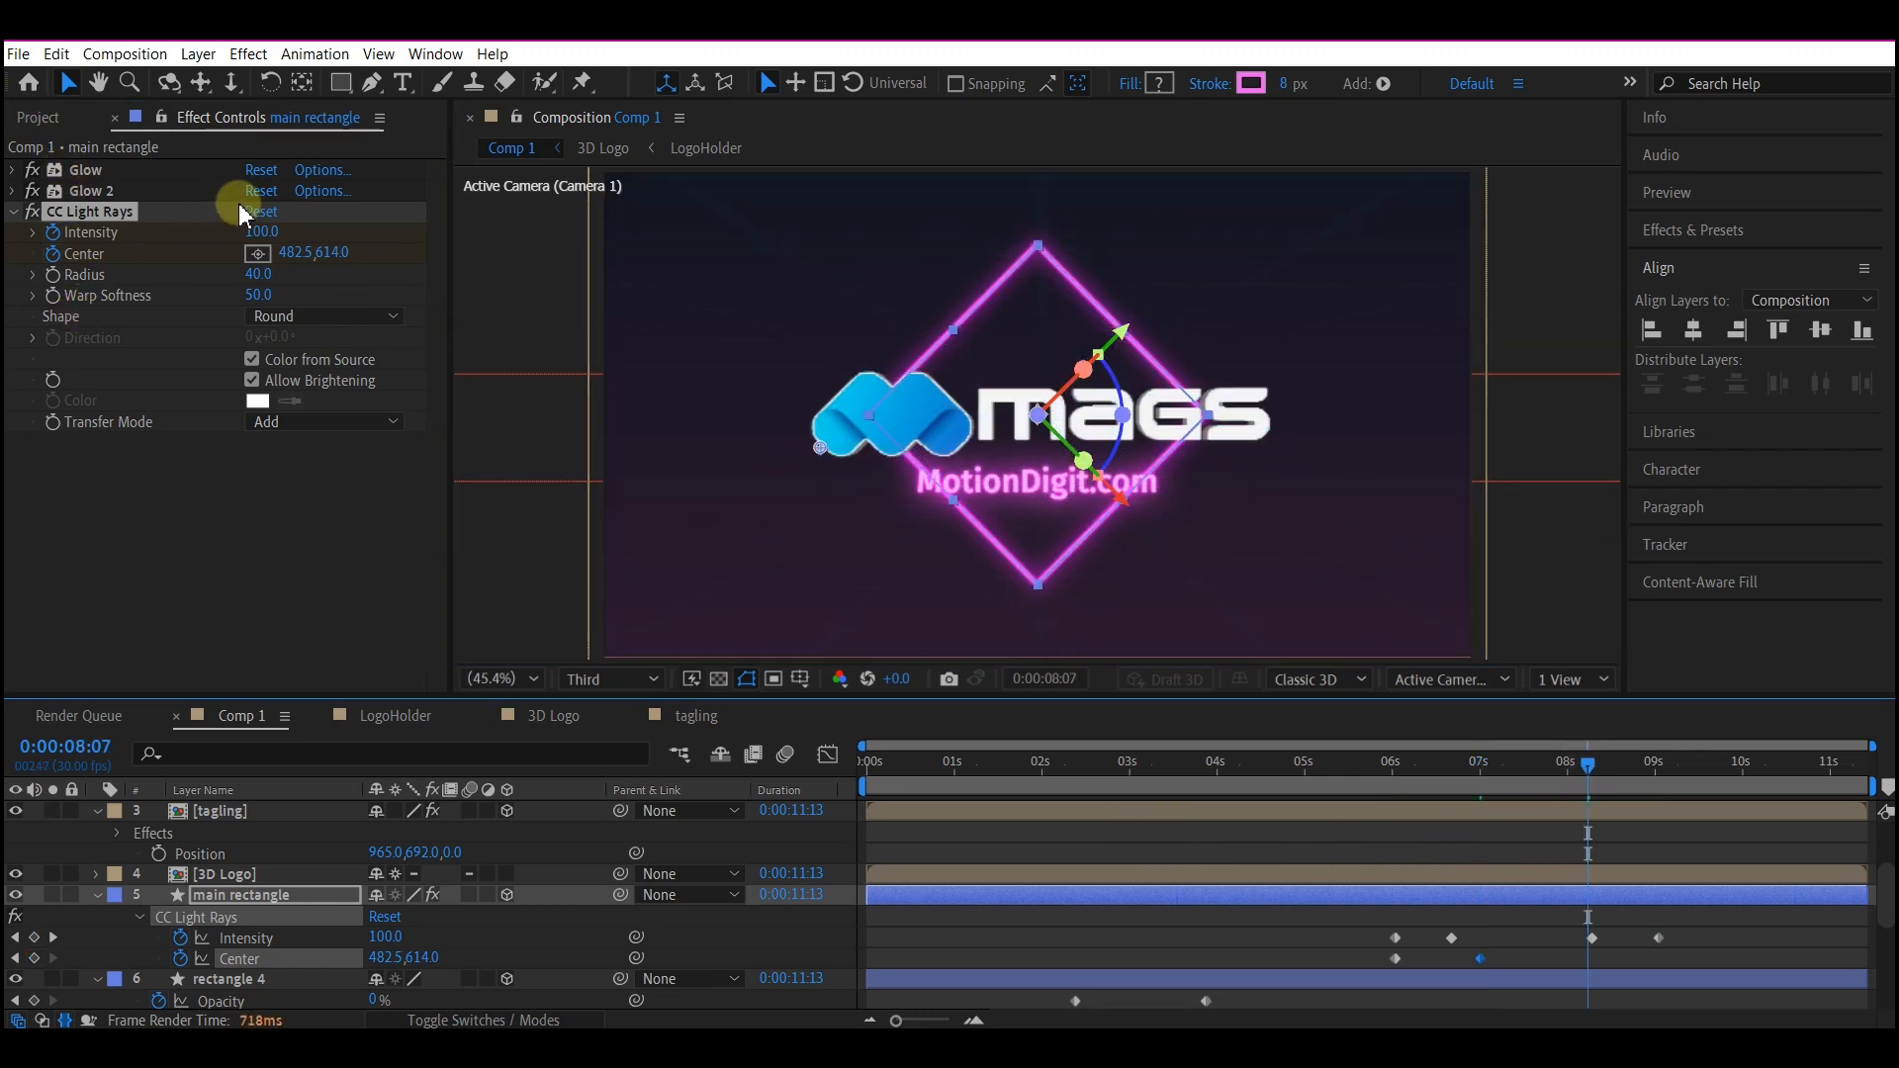
{"action": "left_click_drag", "start_coordinate": [302, 253], "coordinate": [18, 252]}
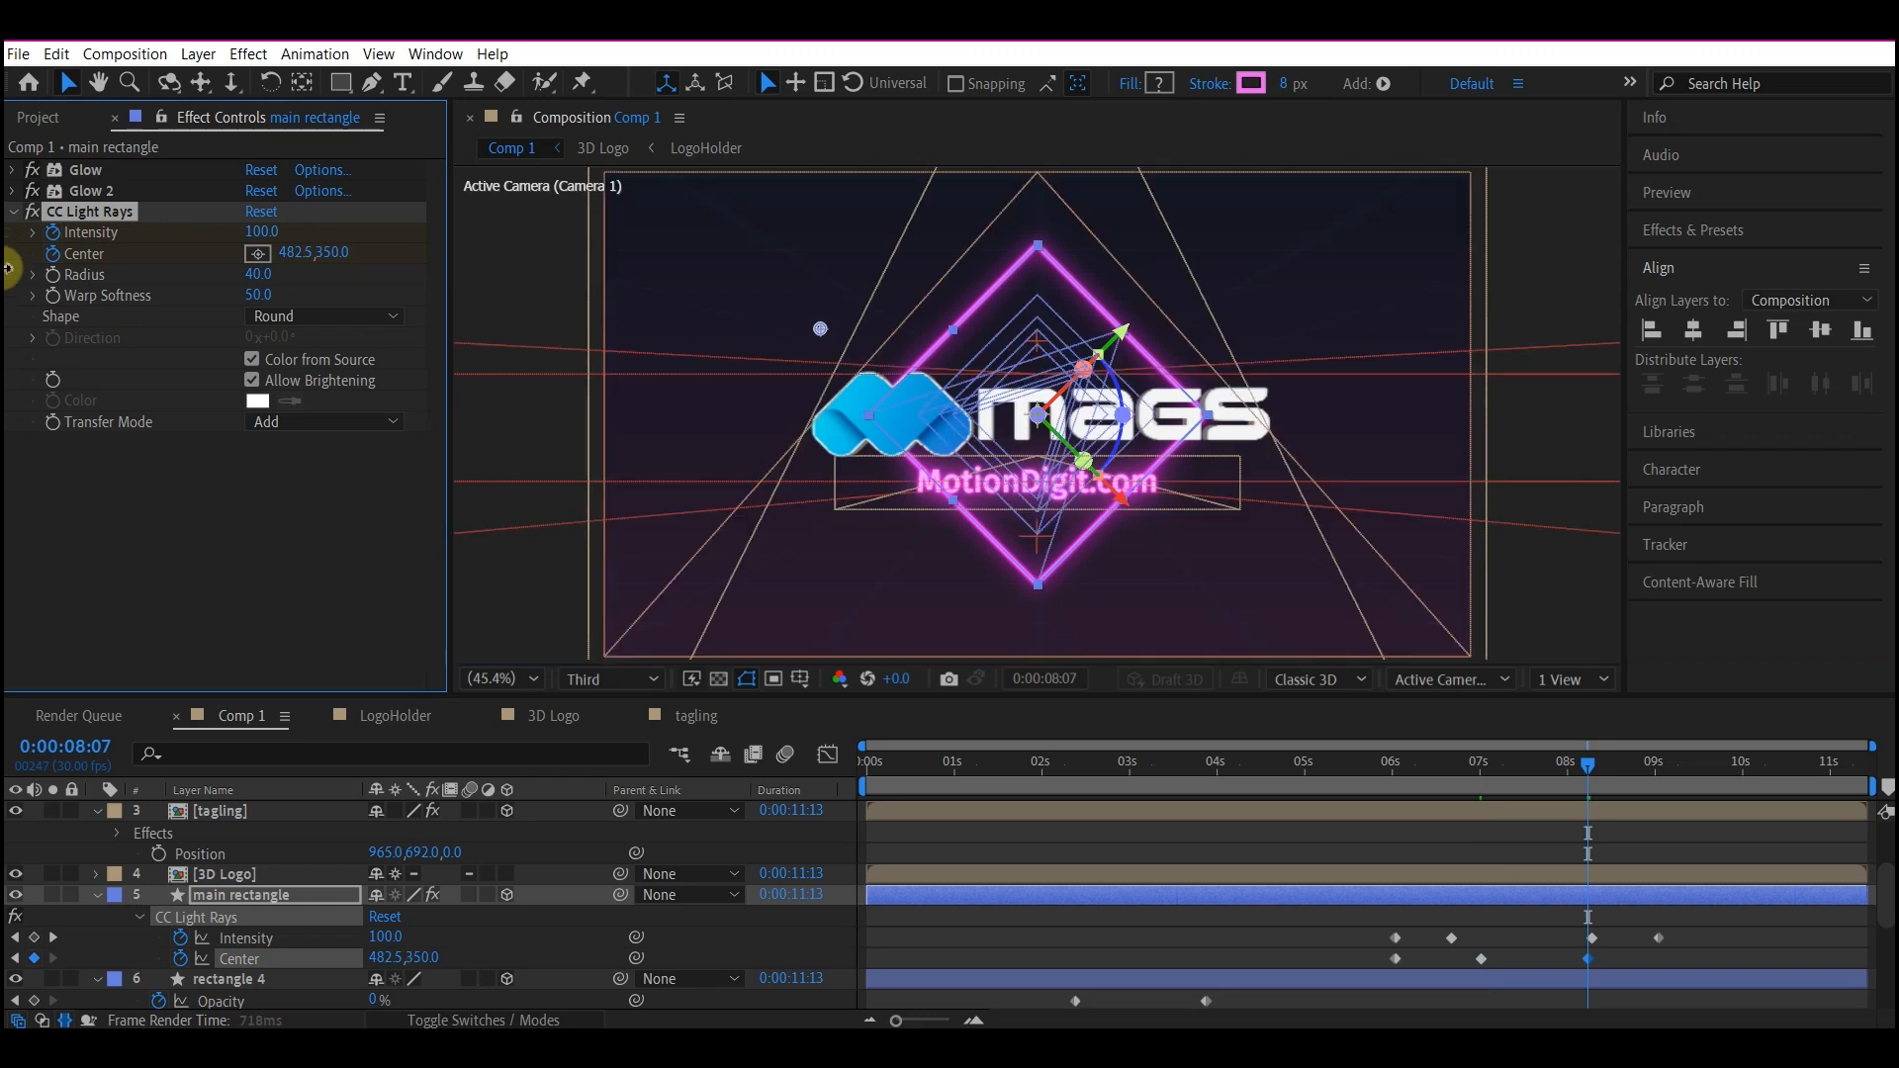
{"action": "mouse_move", "coordinate": [1637, 767]}
{"action": "left_mouse_down"}
{"action": "mouse_move", "coordinate": [1687, 779]}
{"action": "mouse_move", "coordinate": [1657, 772]}
{"action": "left_mouse_up"}
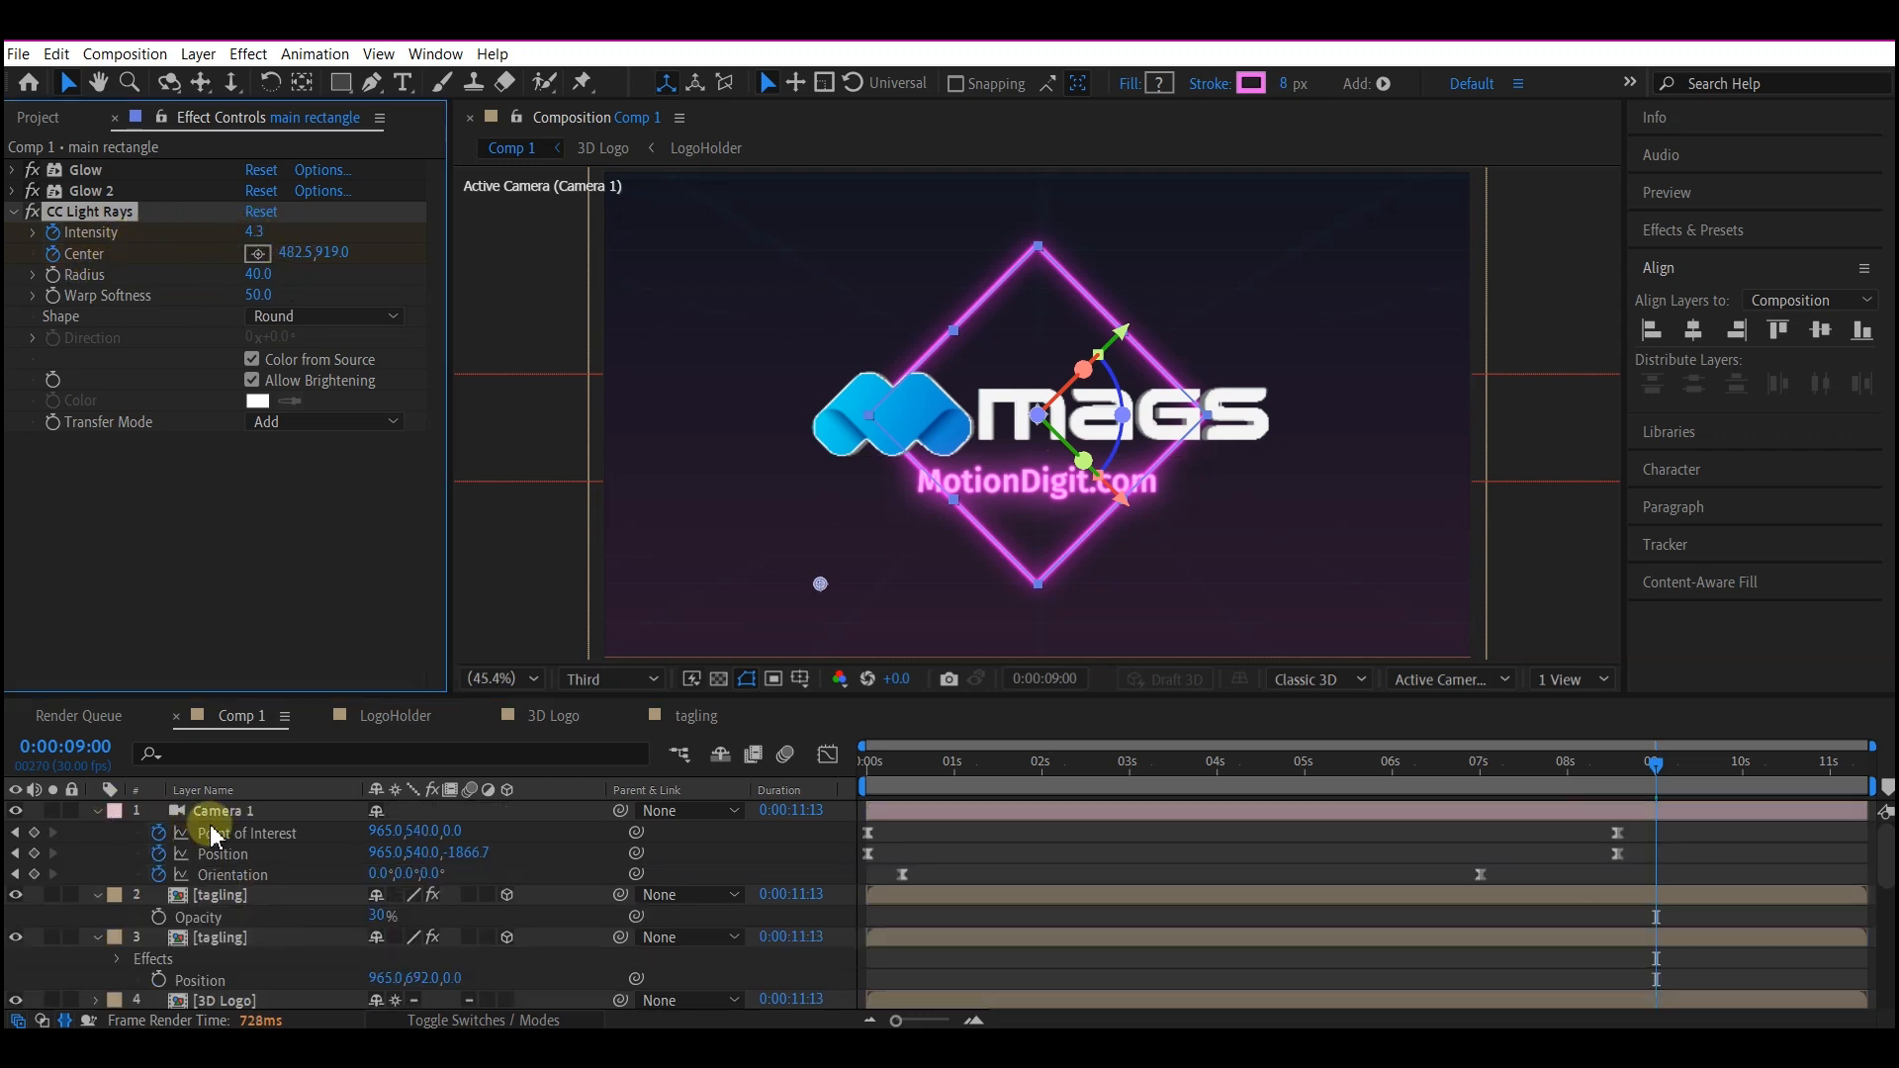
- Add an adjustment layer directly above the upper tagling layer and apply the Glow effect to it
{"action": "left_click", "coordinate": [213, 896]}
{"action": "right_click", "coordinate": [95, 861]}
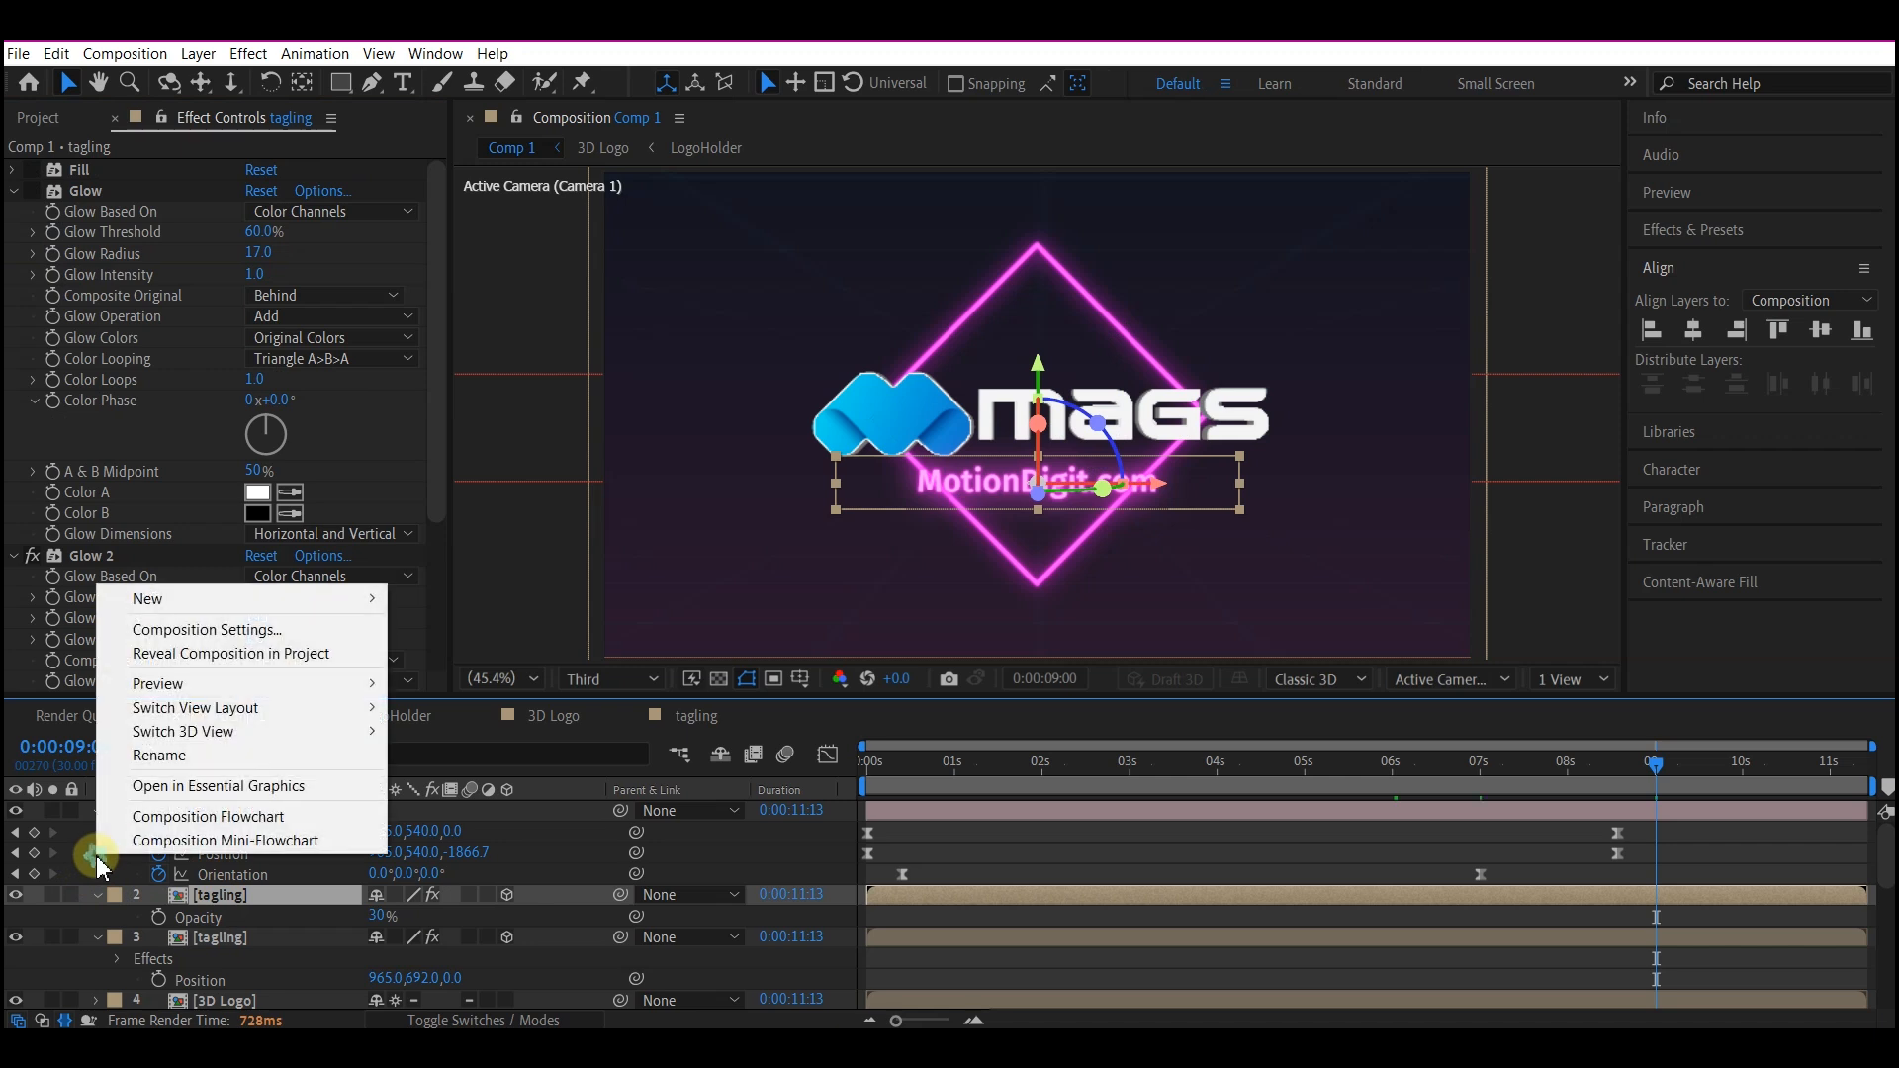
{"action": "mouse_move", "coordinate": [151, 599]}
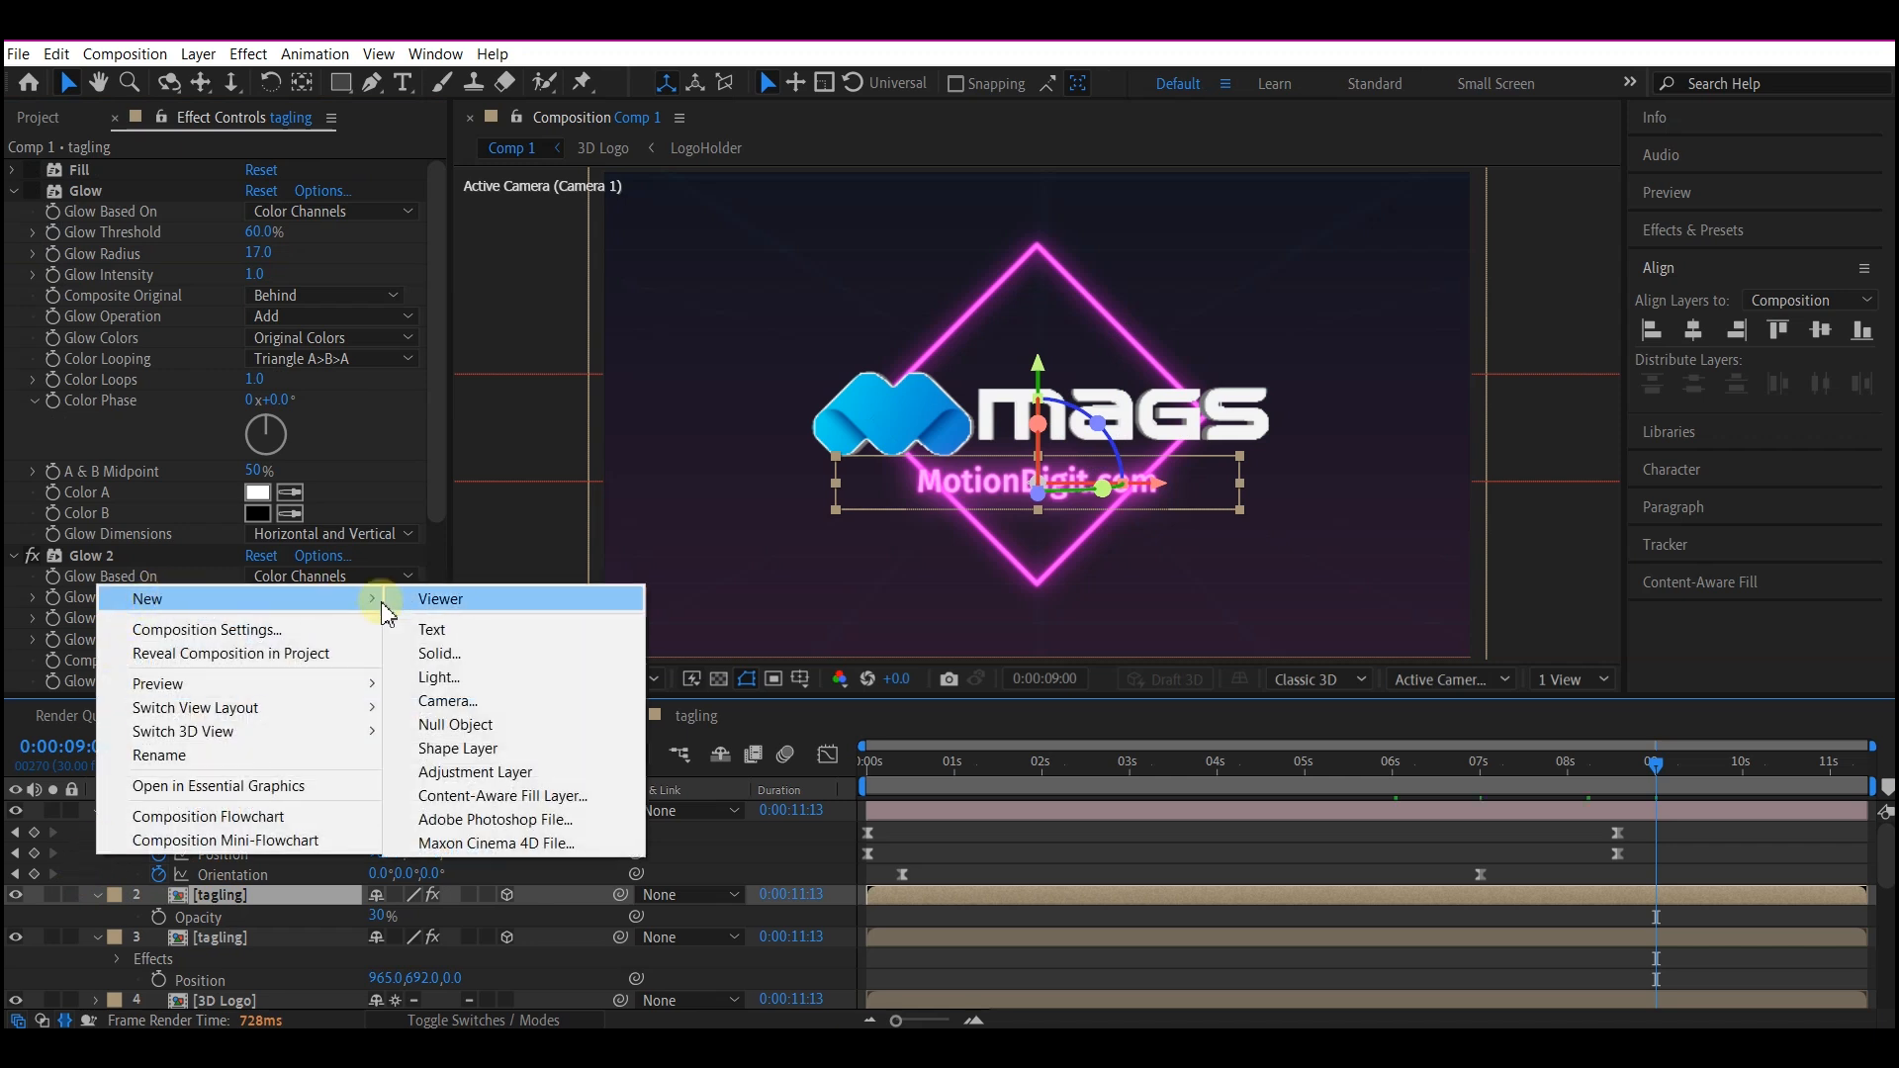
{"action": "left_click", "coordinate": [474, 773]}
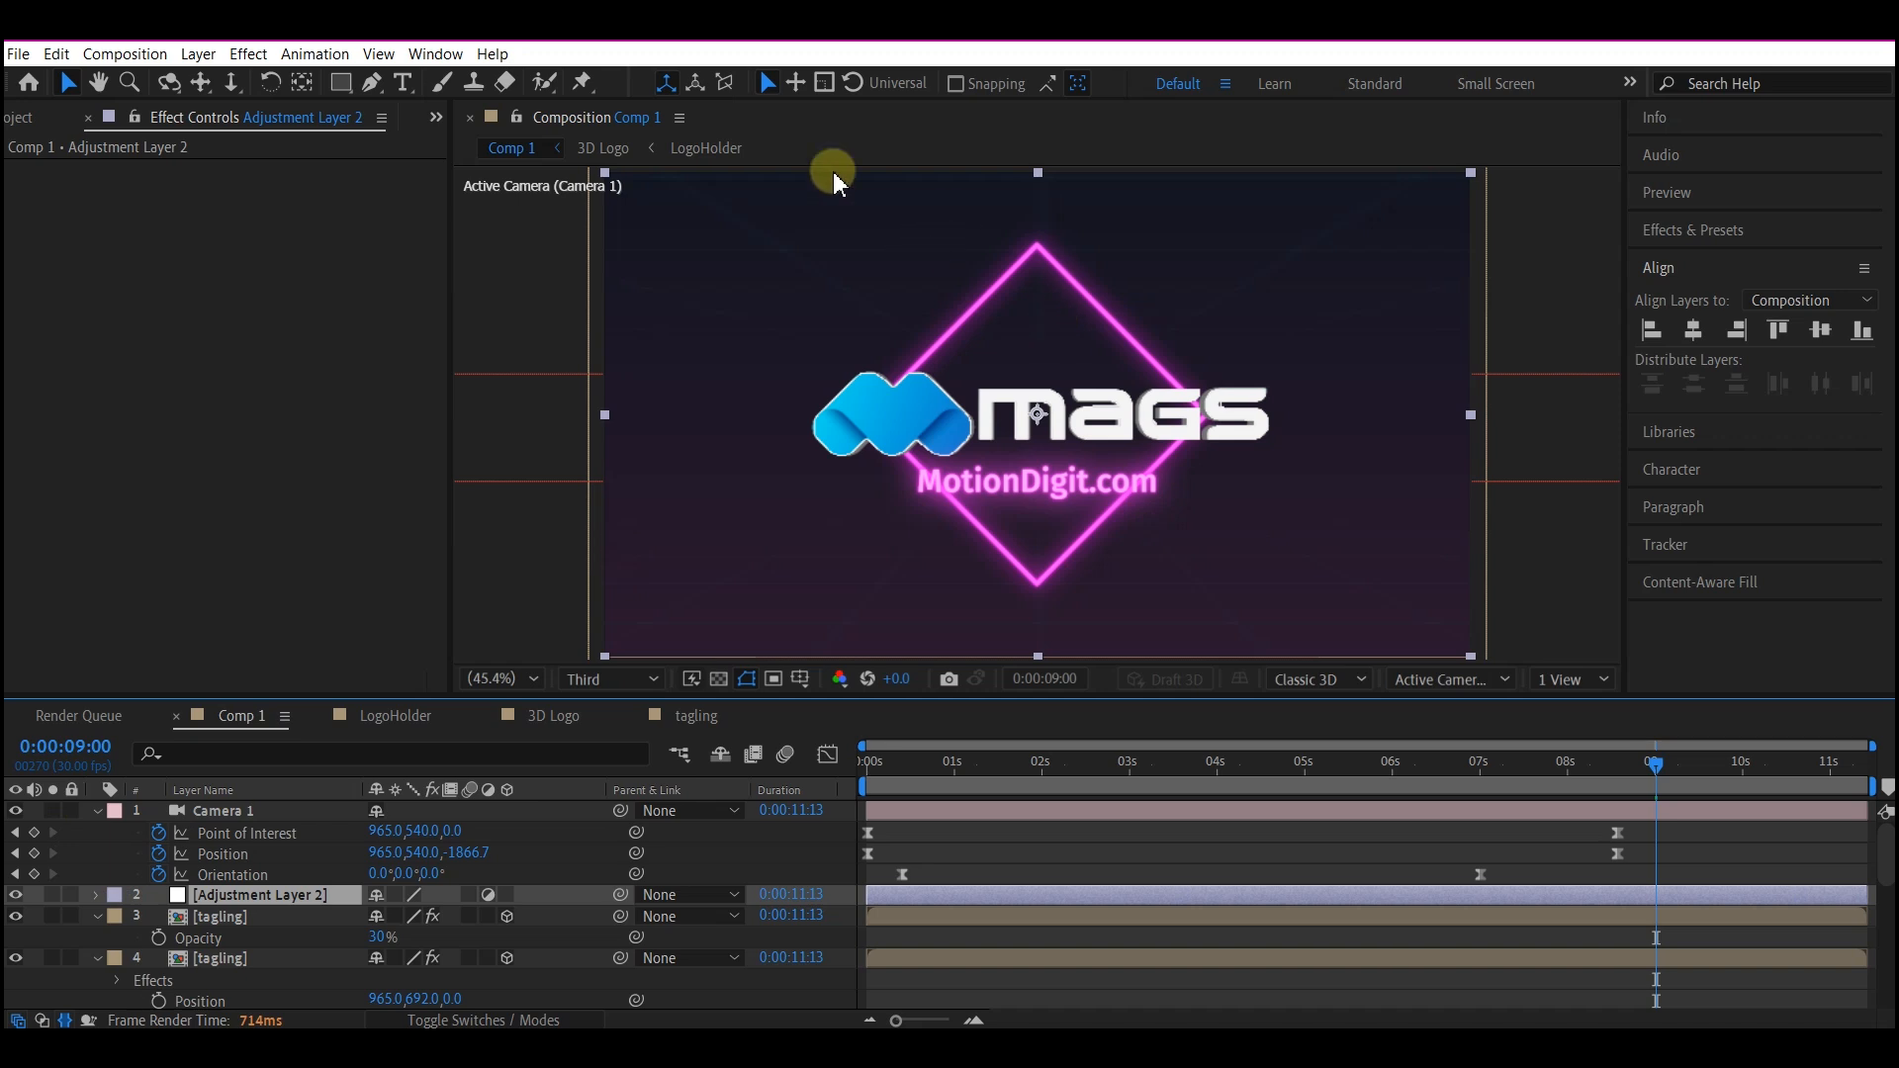
{"action": "key", "text": "ctrl+space"}
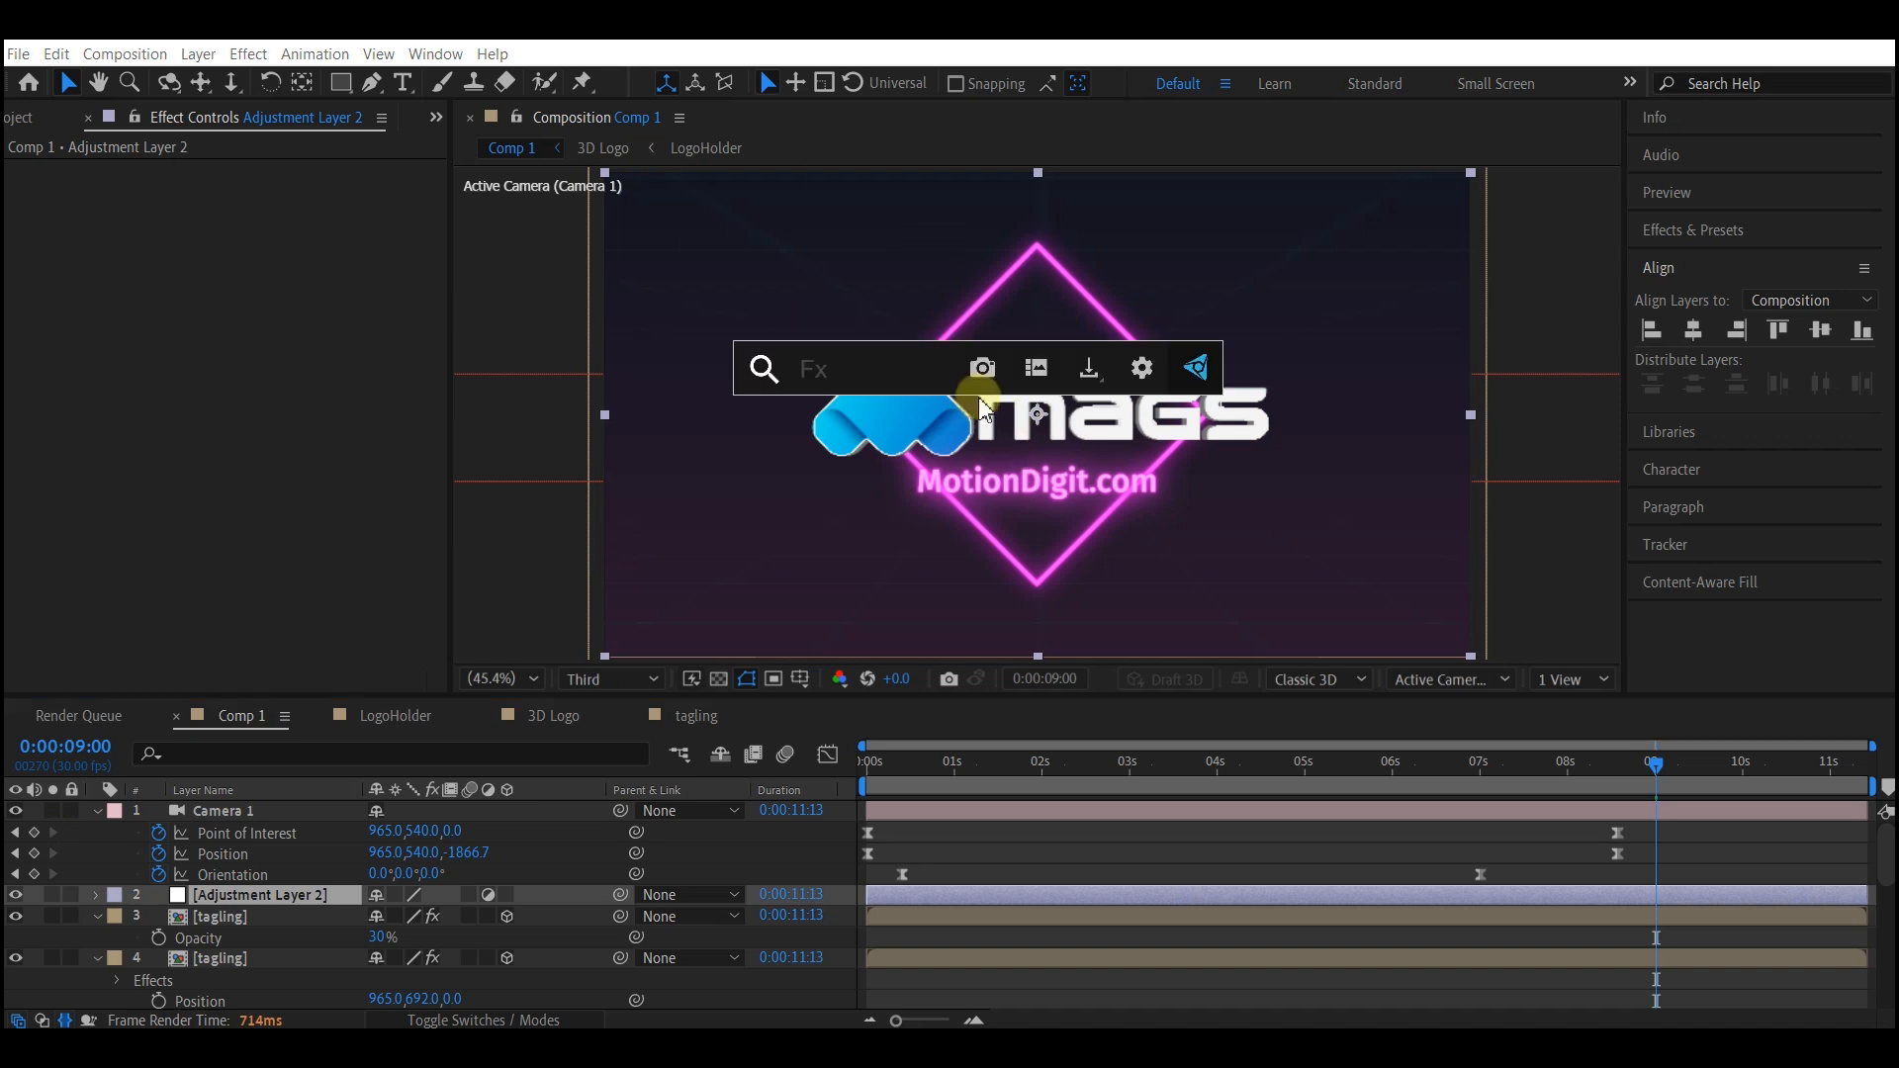
{"action": "type", "text": "glow"}
{"action": "left_click", "coordinate": [780, 426]}
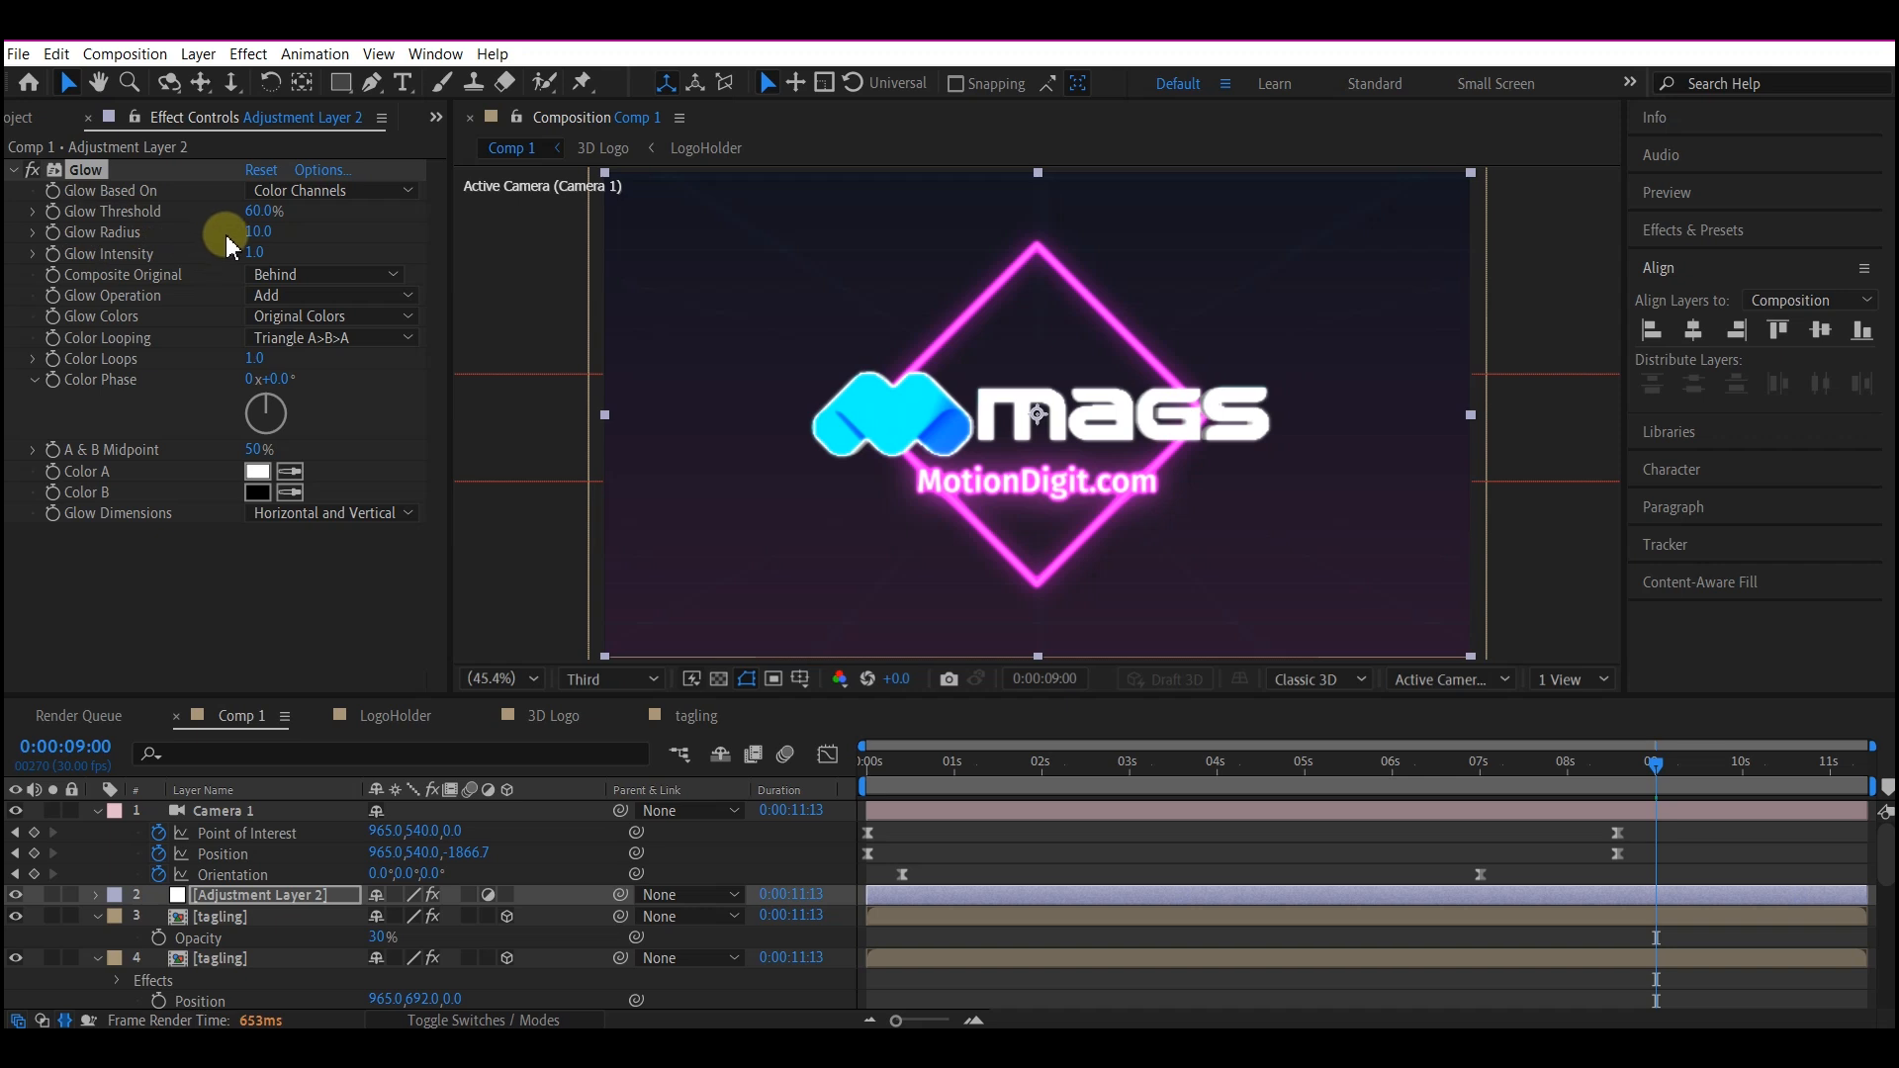
- Set the adjustment layer's Glow Threshold to 39% and Glow Radius to 451
{"action": "left_click", "coordinate": [260, 209]}
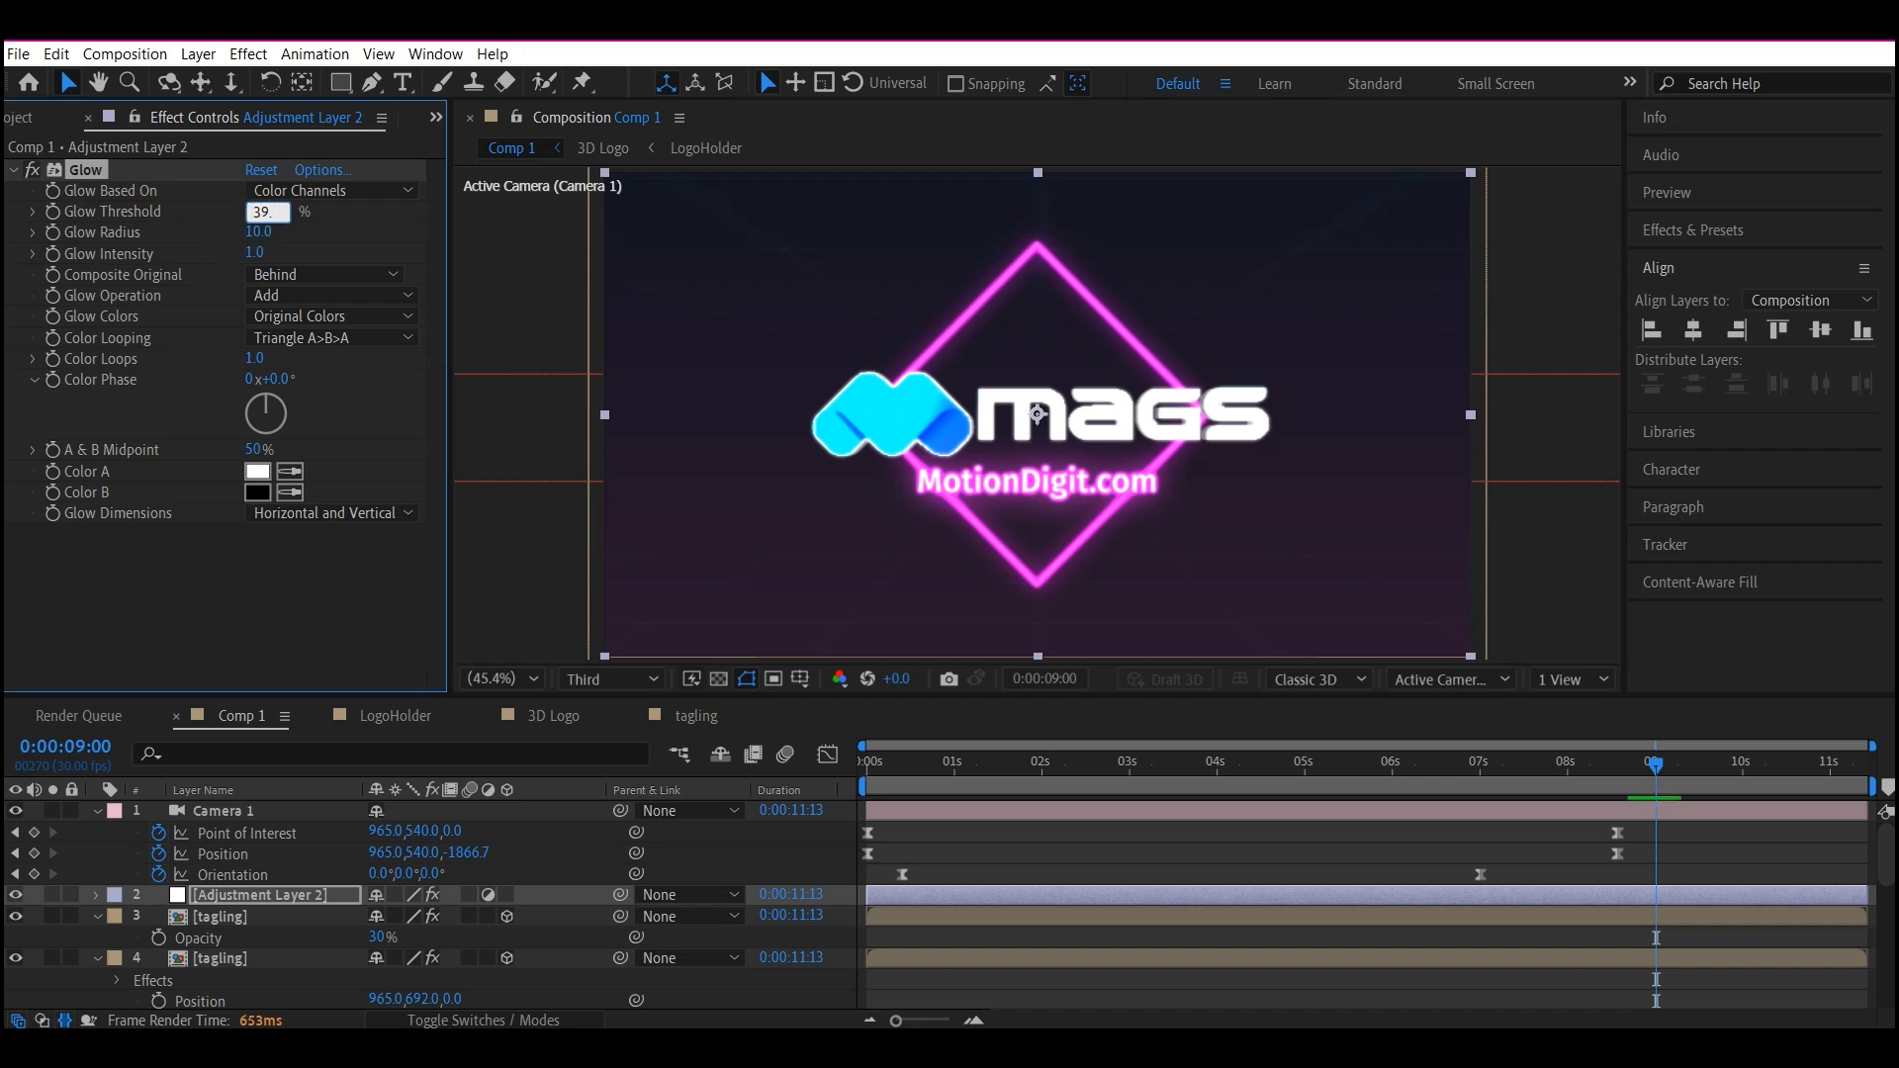
{"action": "type", "text": "39"}
{"action": "key", "text": "Return"}
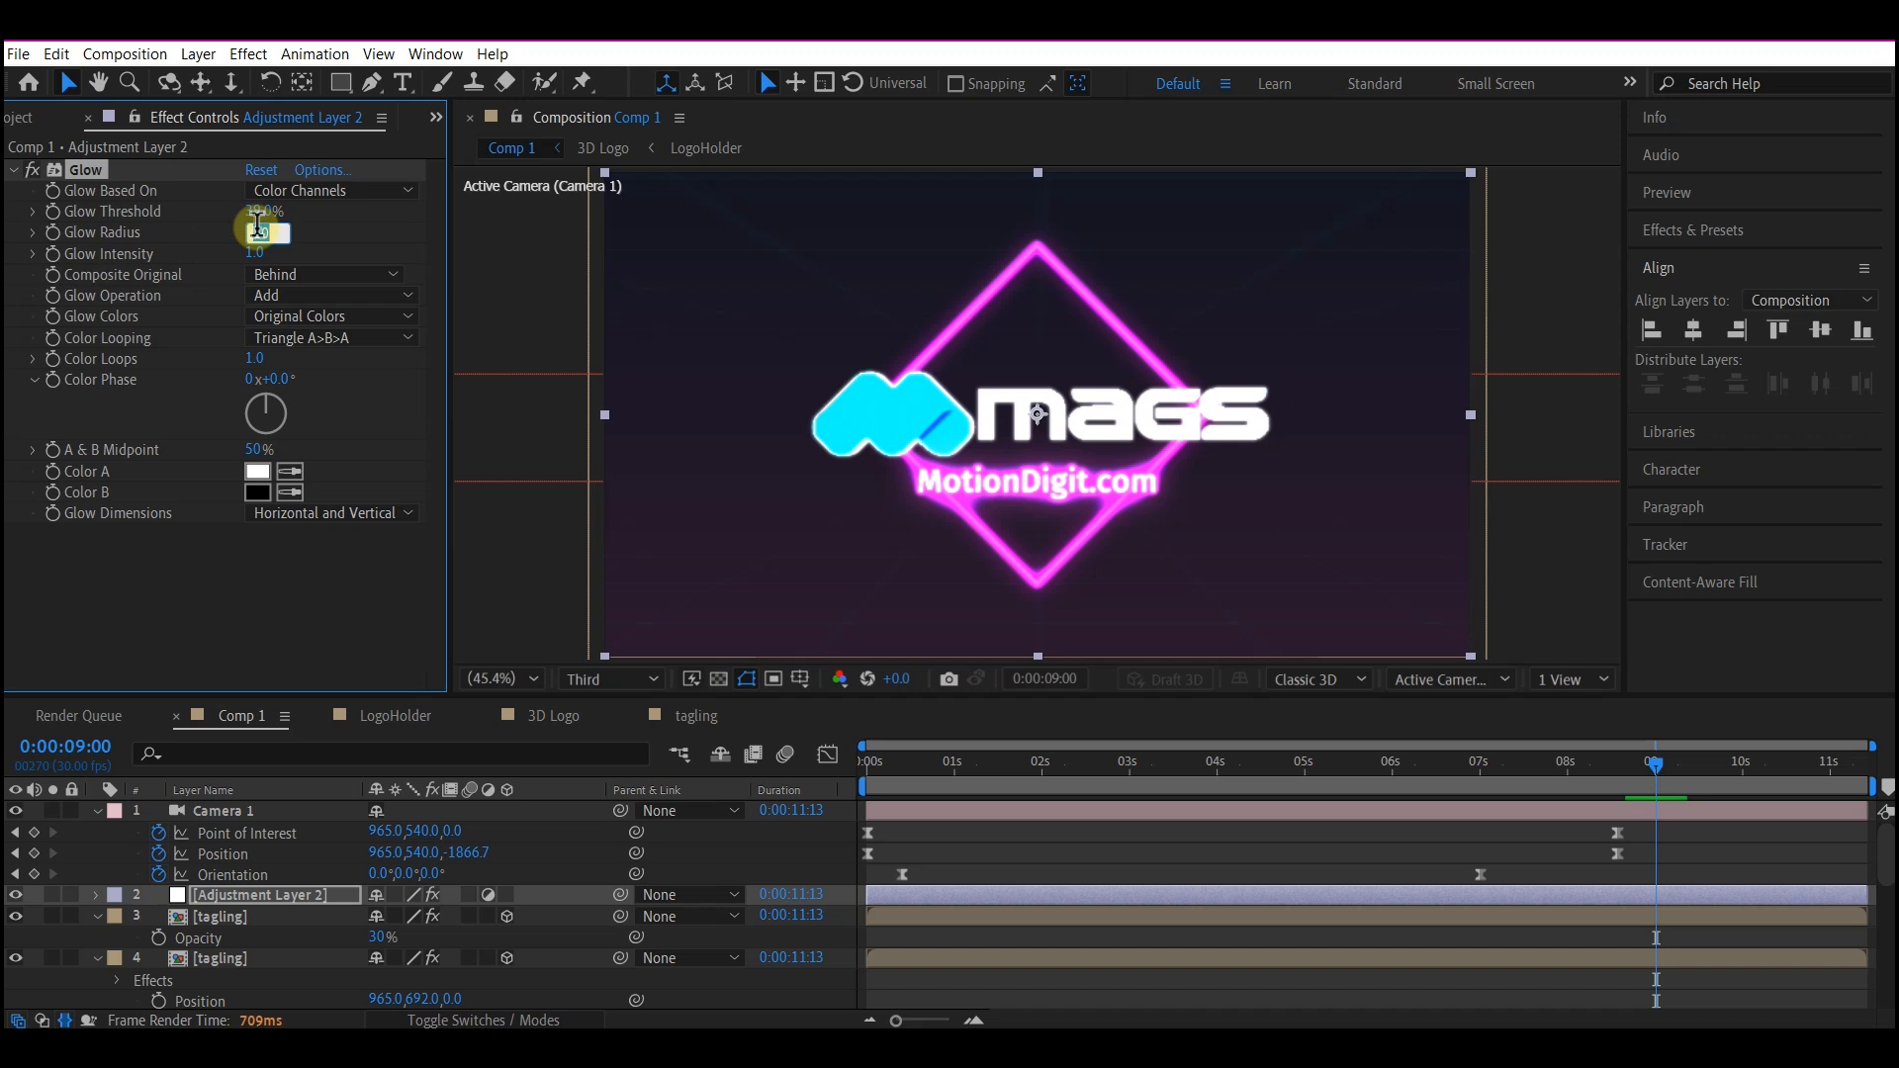
{"action": "type", "text": "451"}
{"action": "key", "text": "Return"}
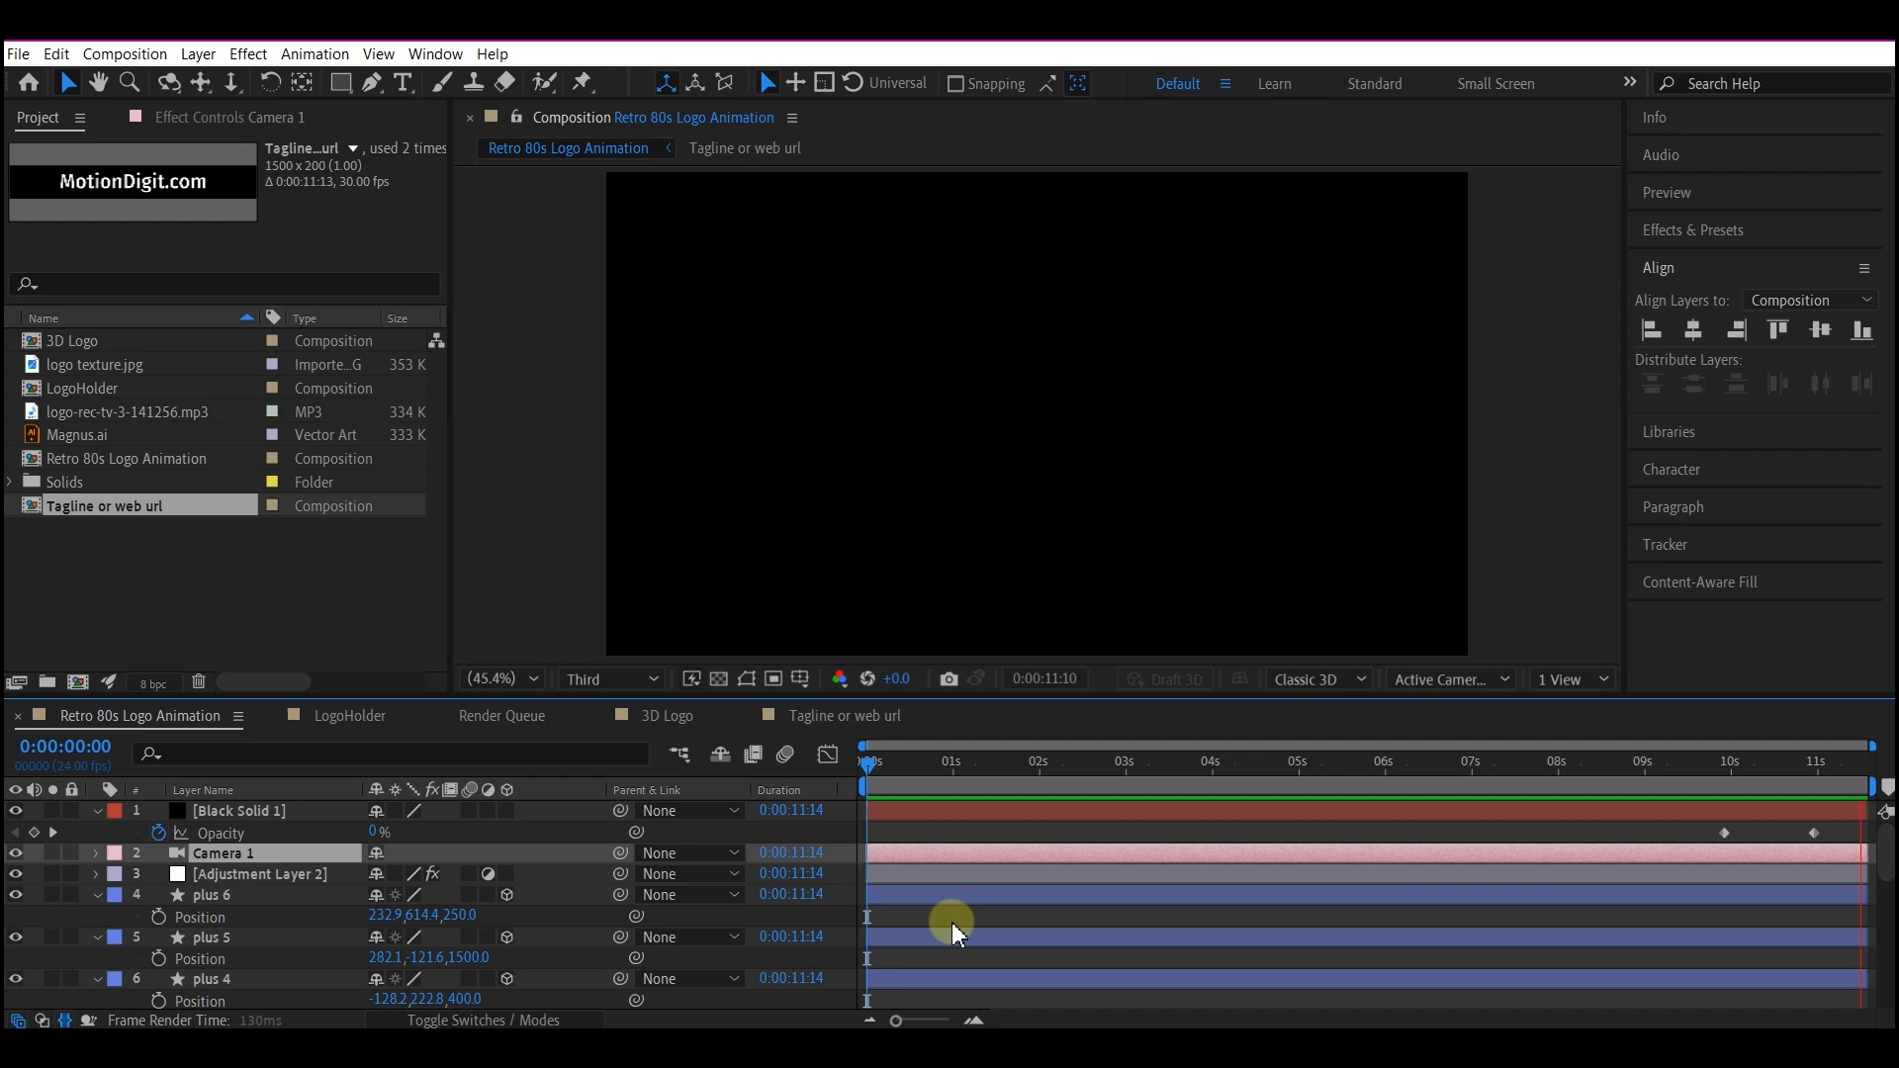
- Play back the Retro 80s Logo Animation composition from the start to review the finished animation
{"action": "key", "text": "space"}
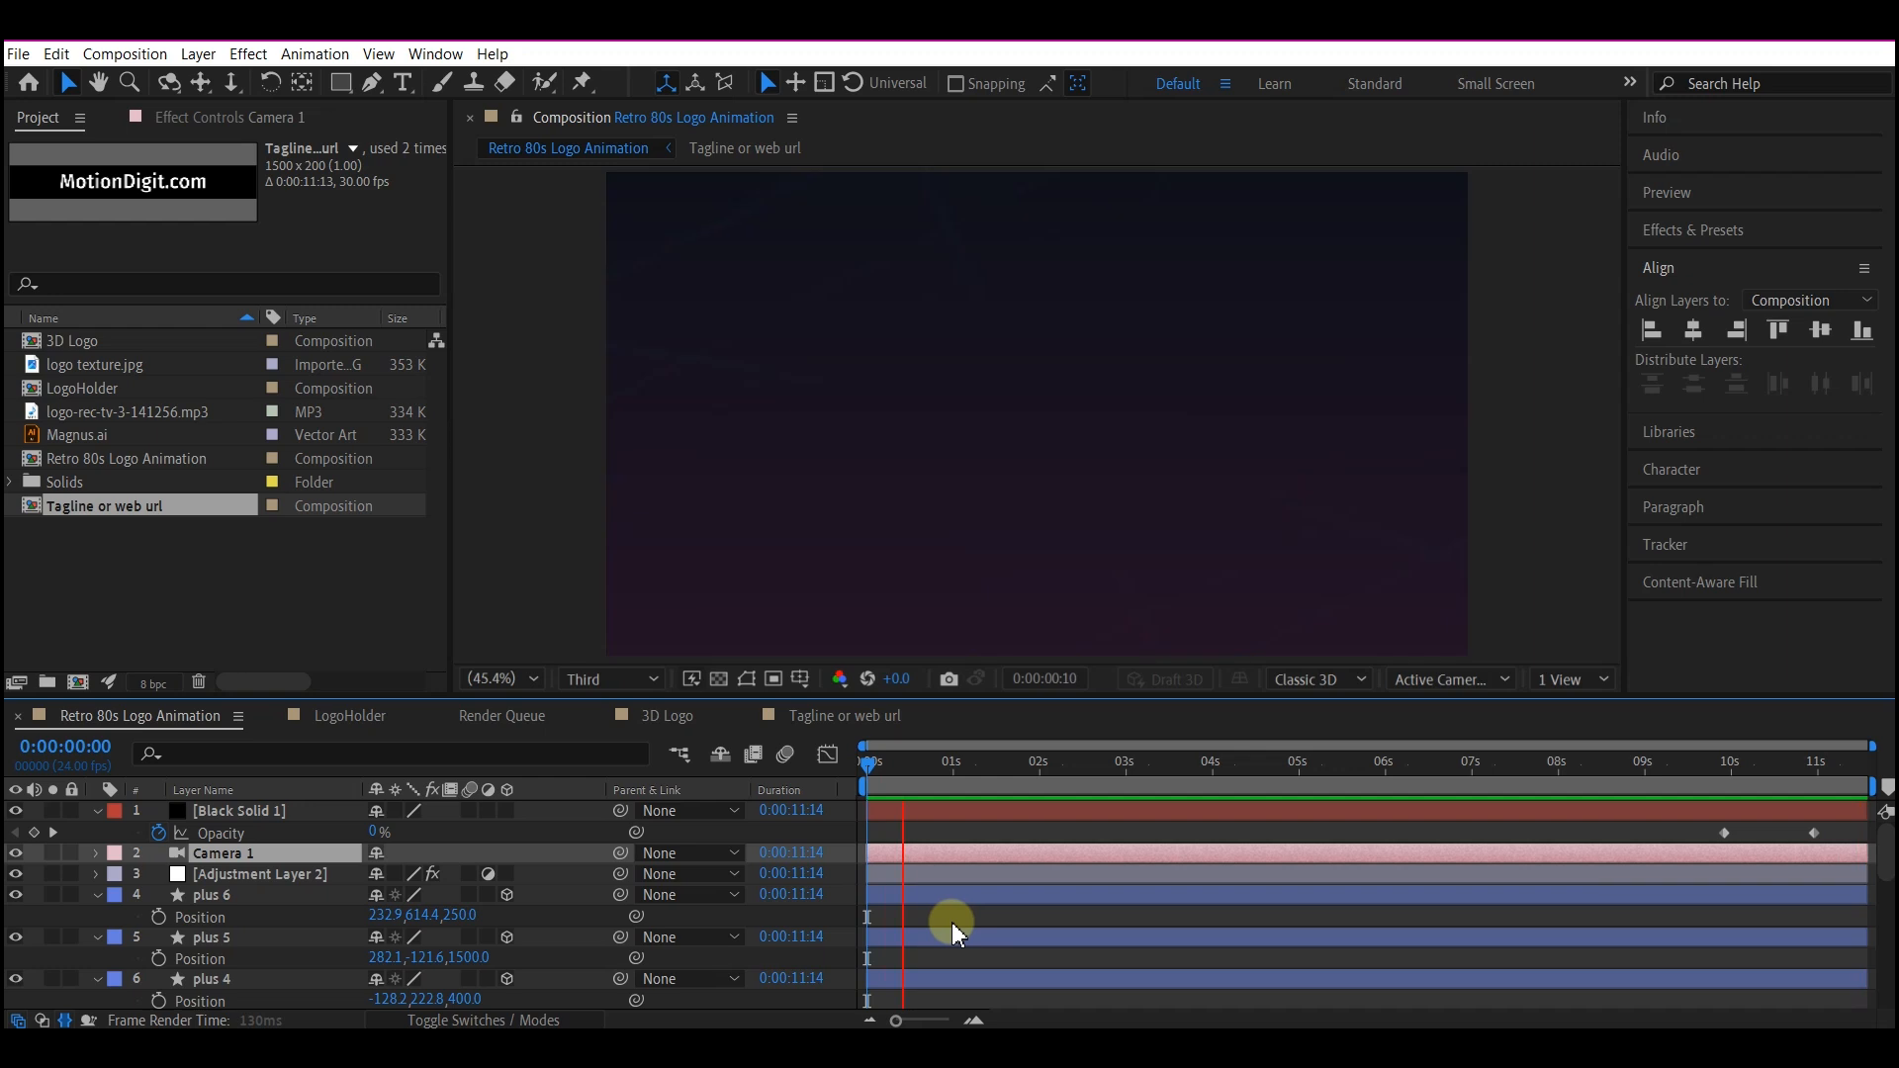